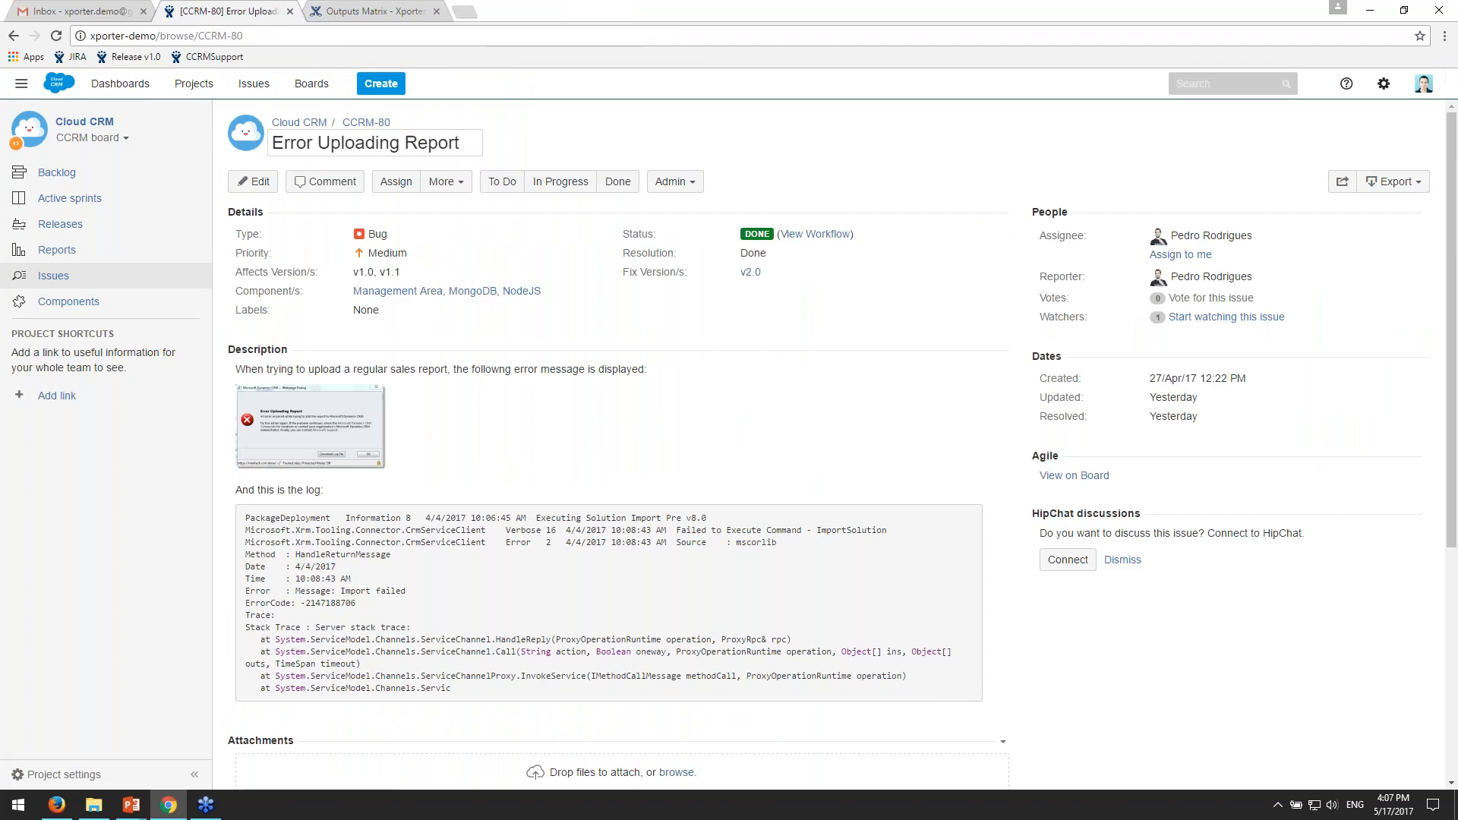
- Export issue CCRM-80 in Word format and open the downloaded document
left_click(1396, 182)
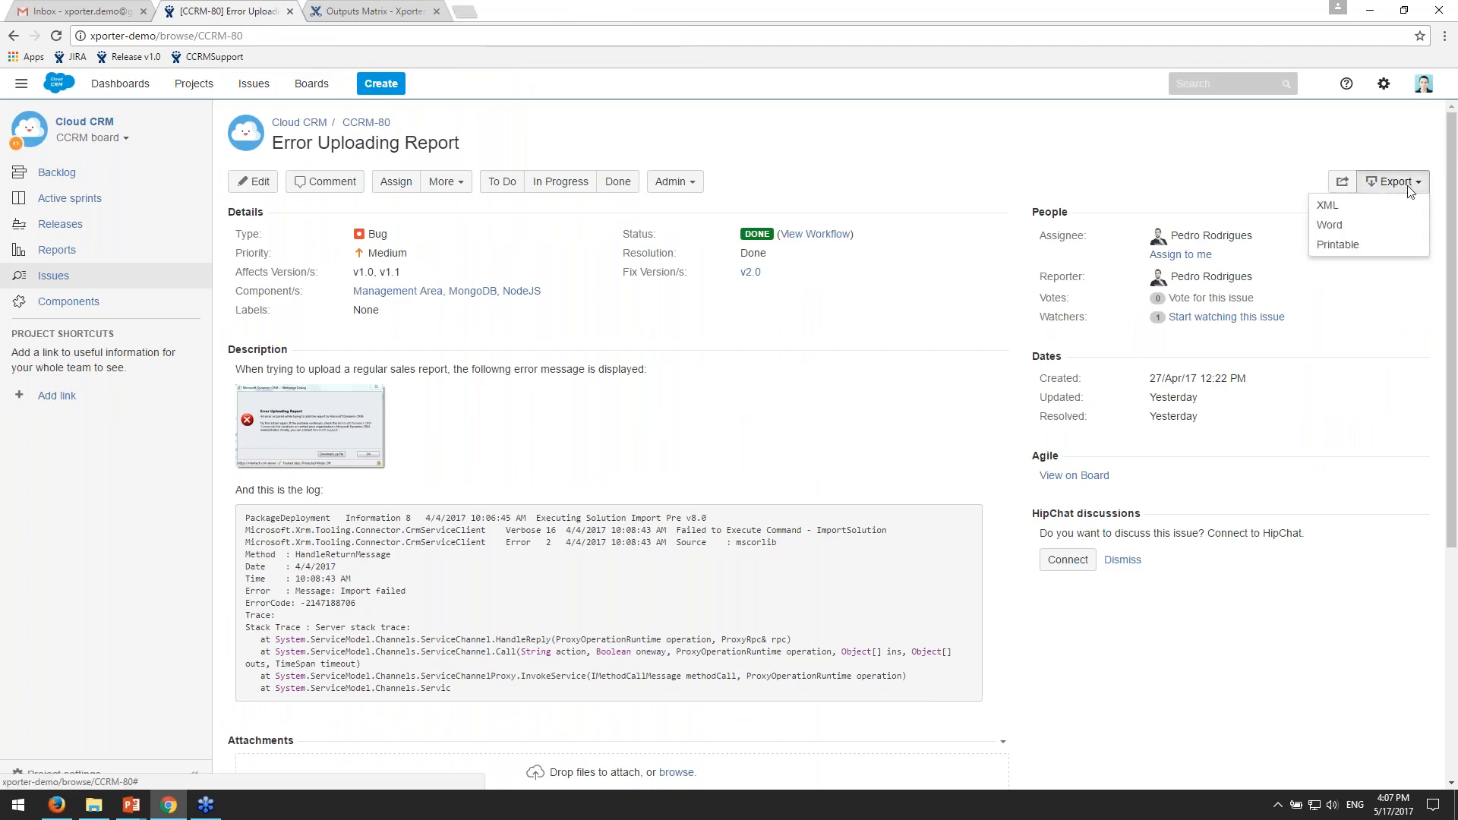
left_click(1411, 226)
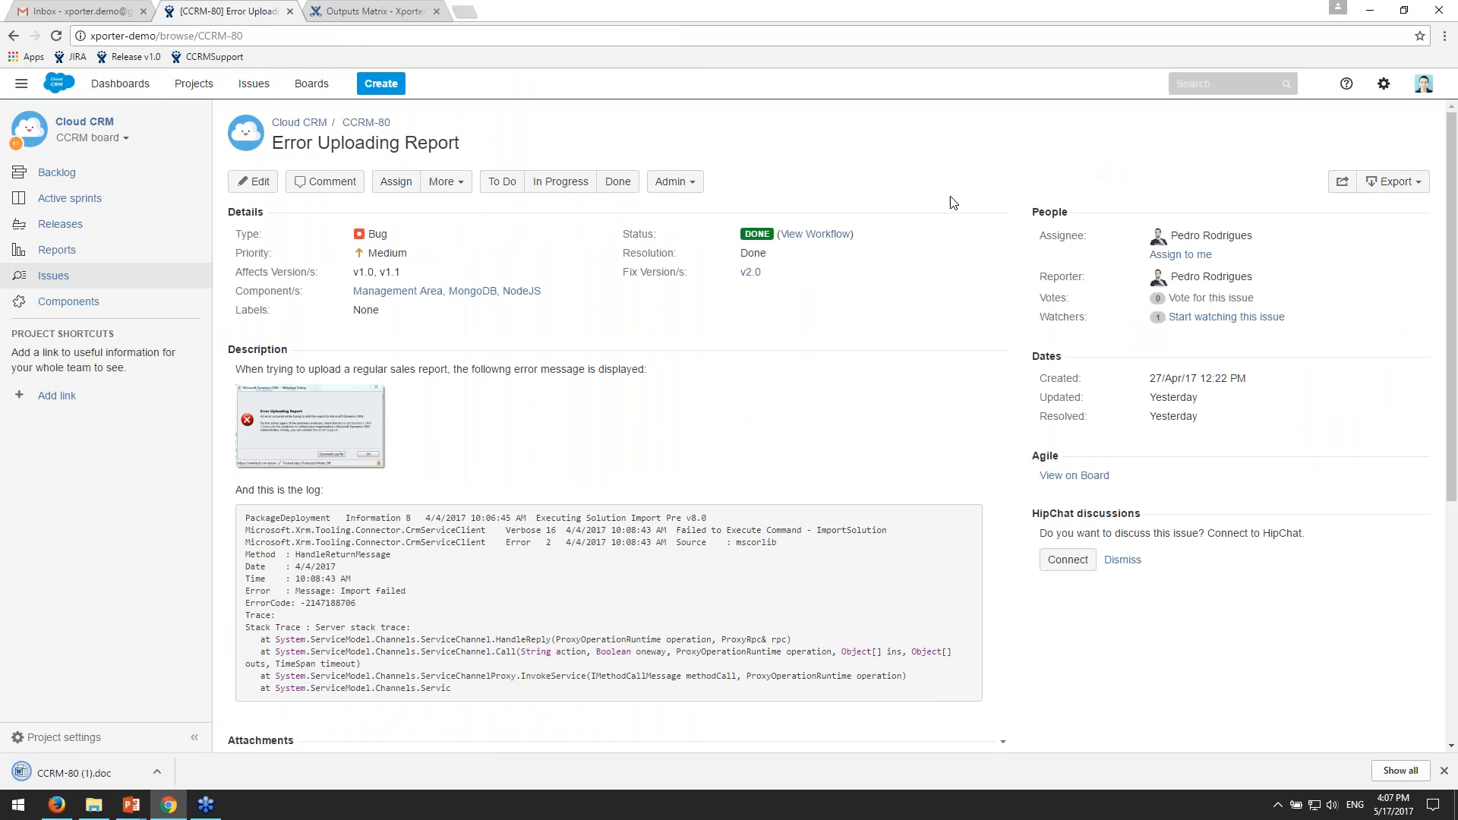
left_click(93, 775)
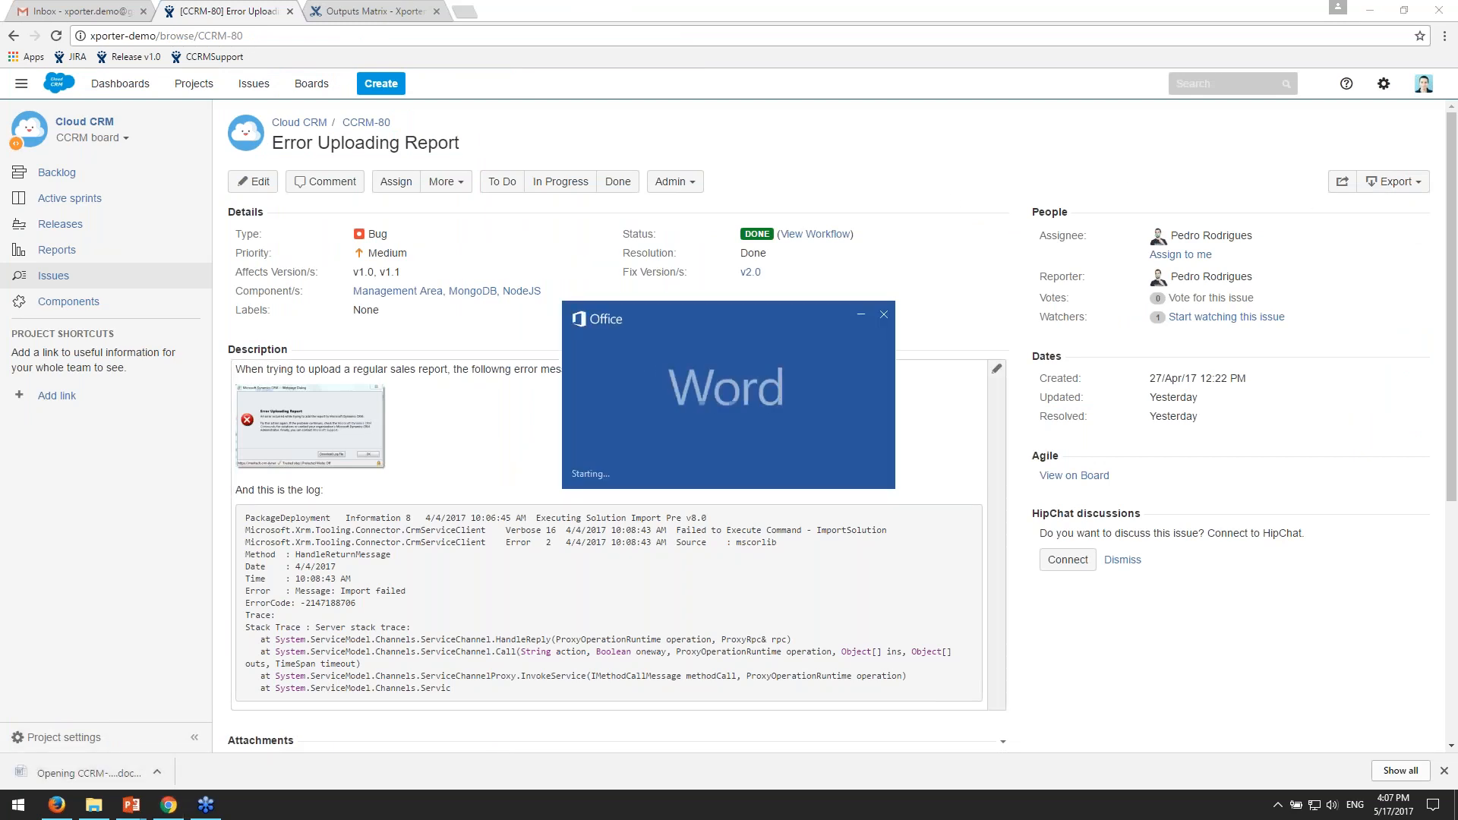
- Examine the issue fields, attachments and description in the exported Word document
scroll(962, 478, "down", 3)
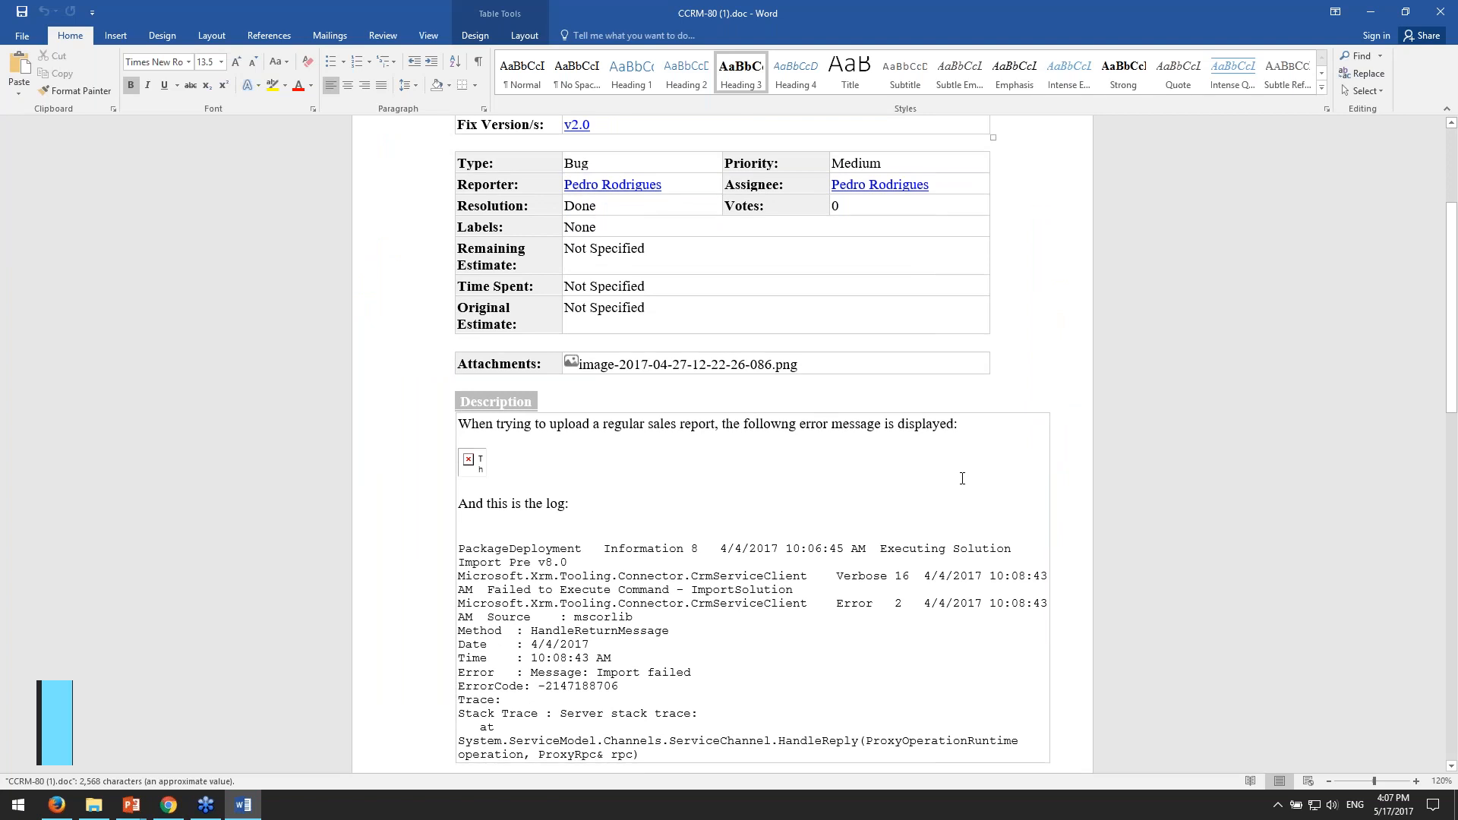
scroll(962, 478, "down", 6)
left_click_drag(1452, 439, 1432, 230)
scroll(1032, 337, "up", 3)
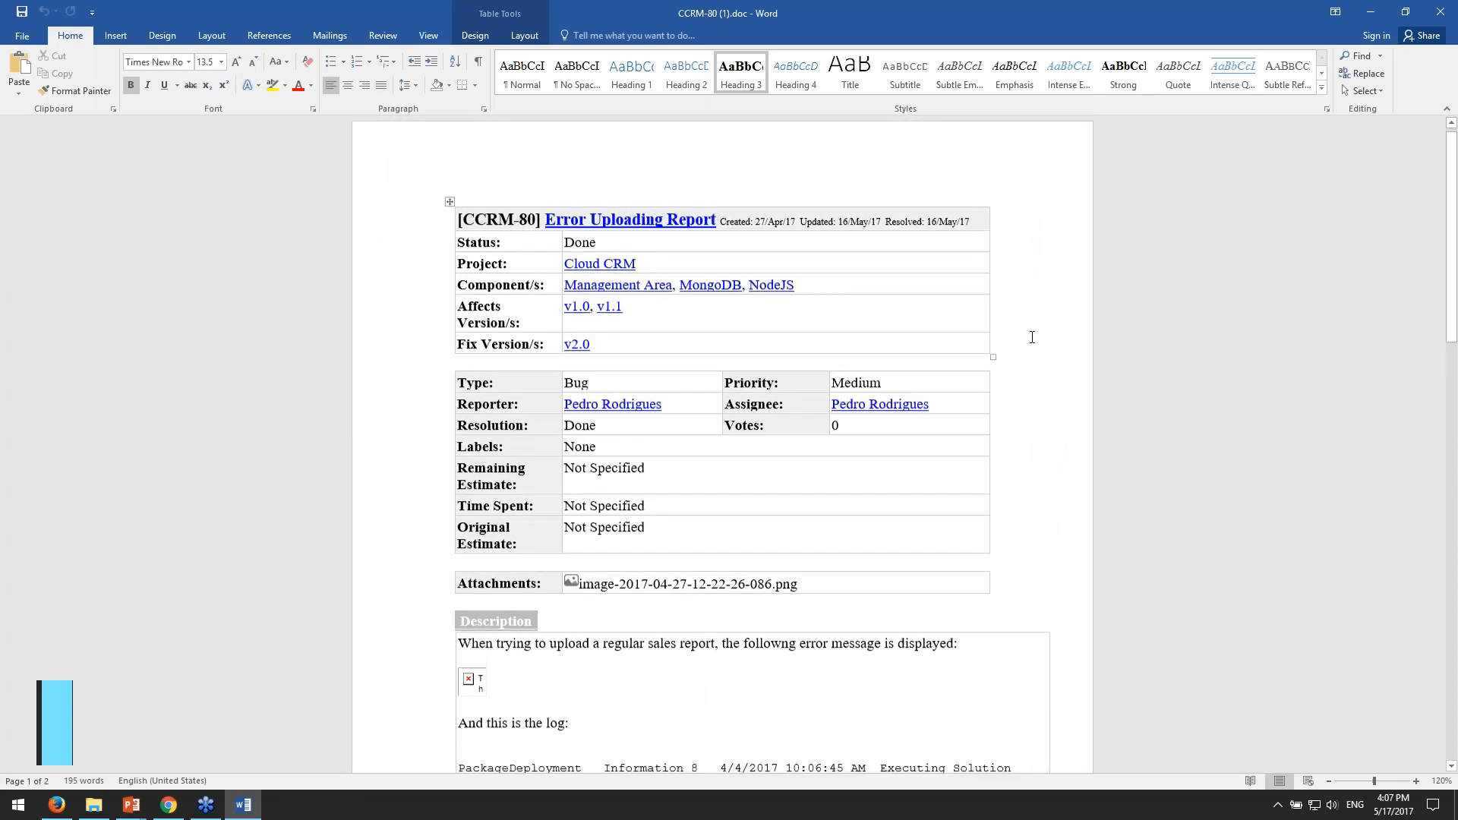
scroll(1032, 337, "down", 2)
scroll(1032, 339, "down", 1)
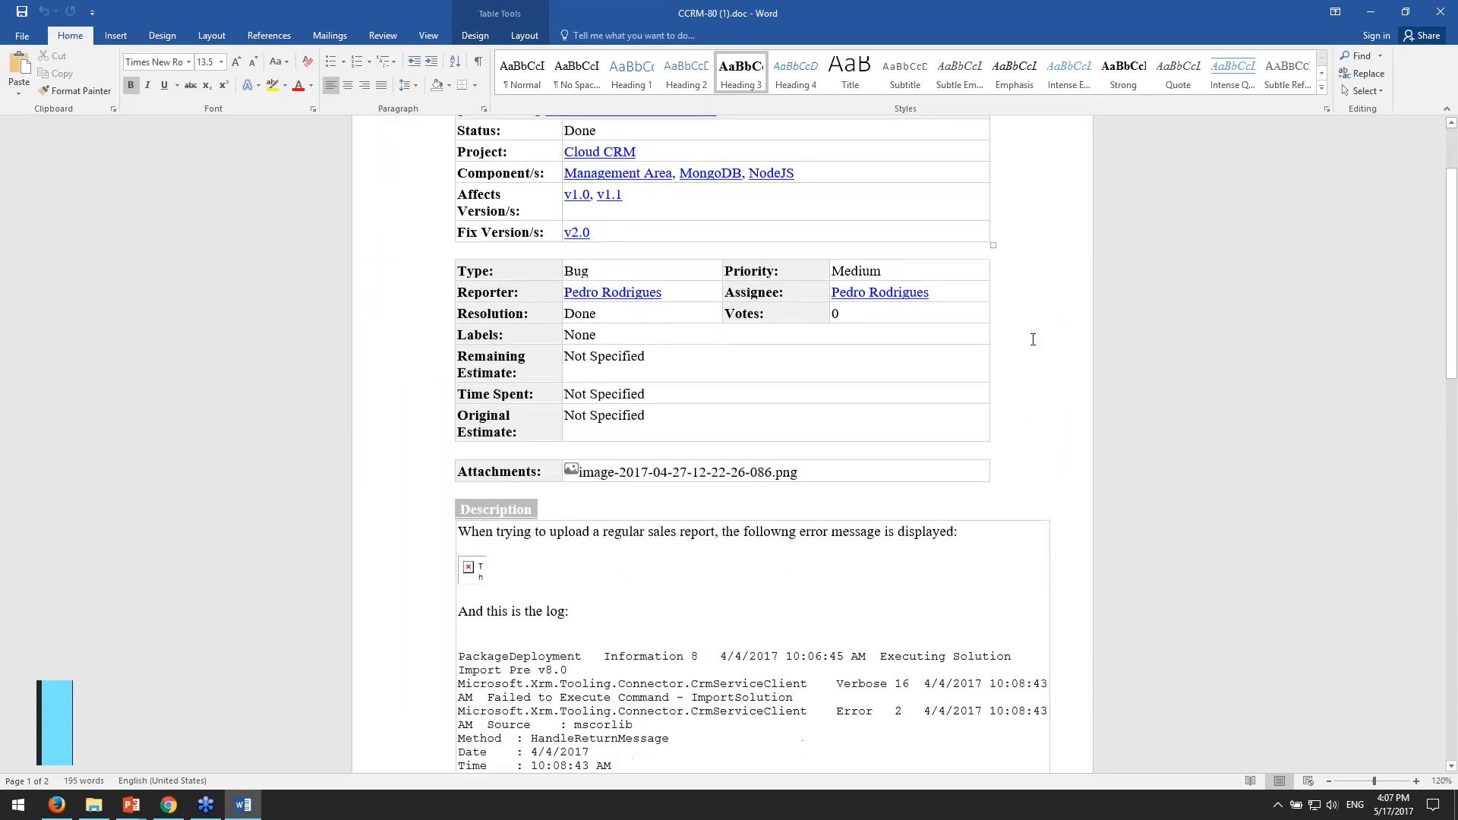
scroll(1032, 339, "down", 8)
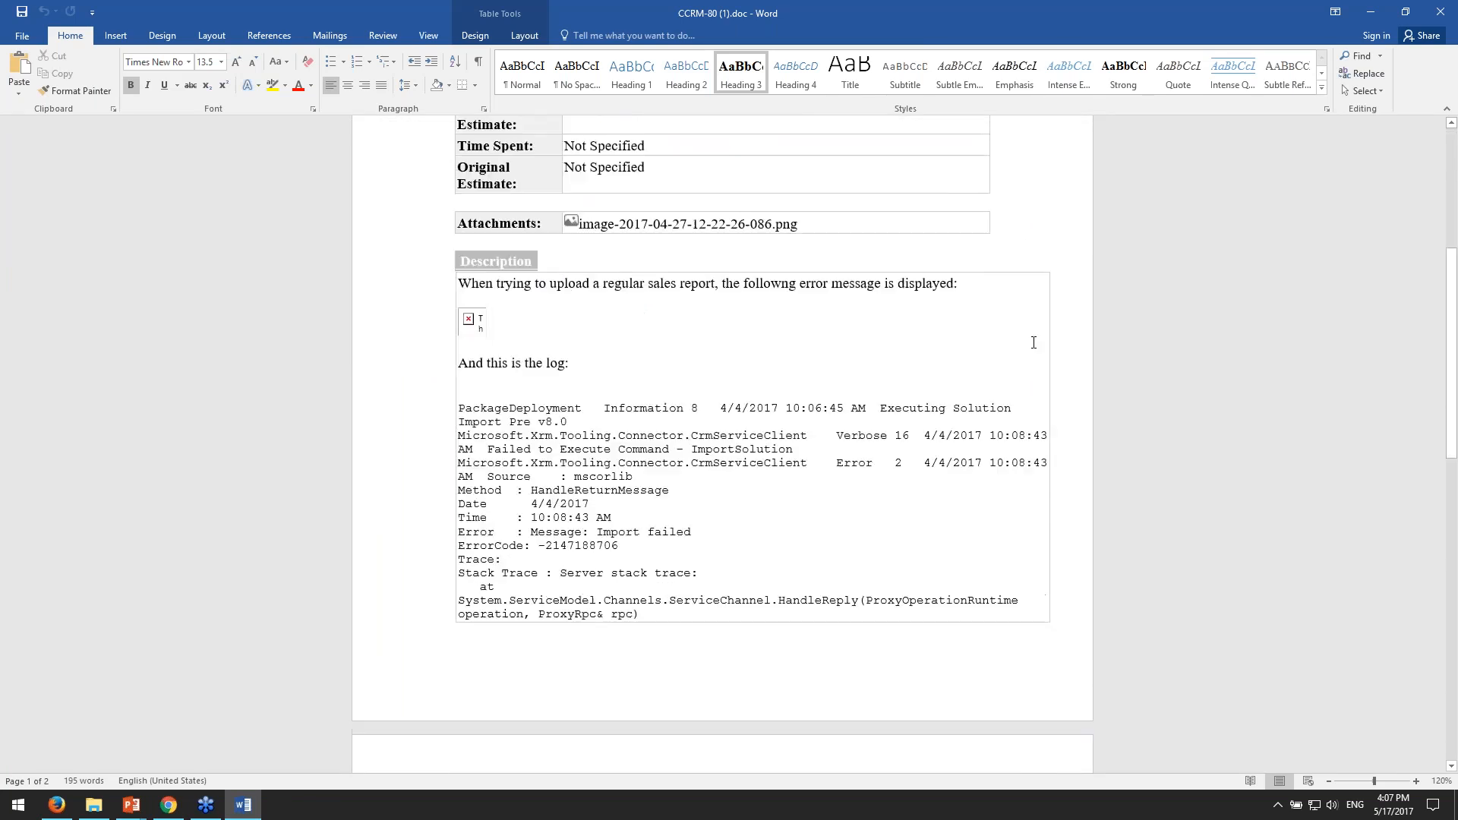
- Enlarge the picture placeholder in the description, then close the Word document without saving after checking its remaining content
left_click(470, 299)
left_click_drag(487, 312, 542, 368)
scroll(650, 392, "down", 12)
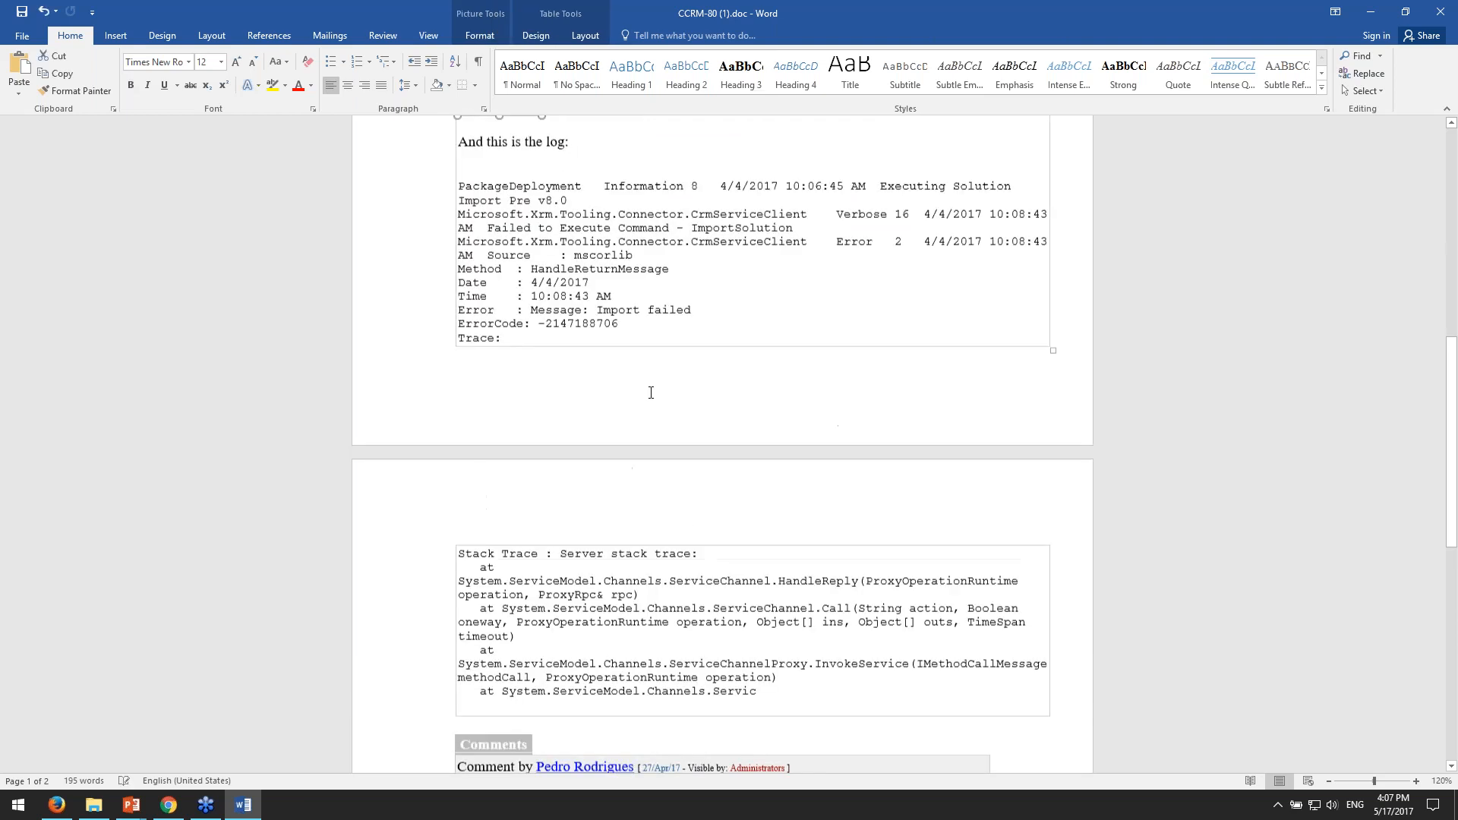
scroll(661, 414, "up", 15)
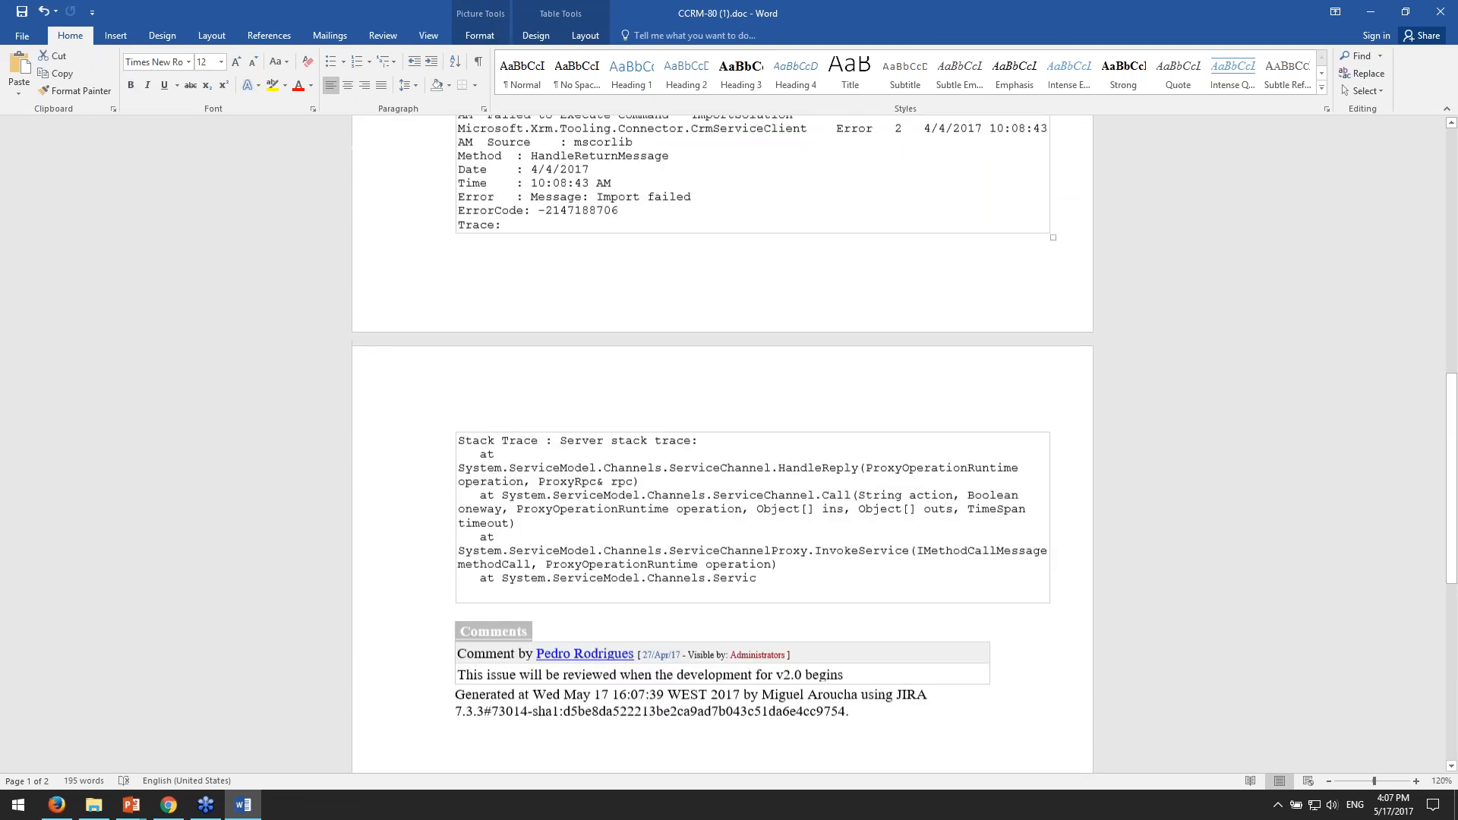
scroll(671, 434, "up", 3)
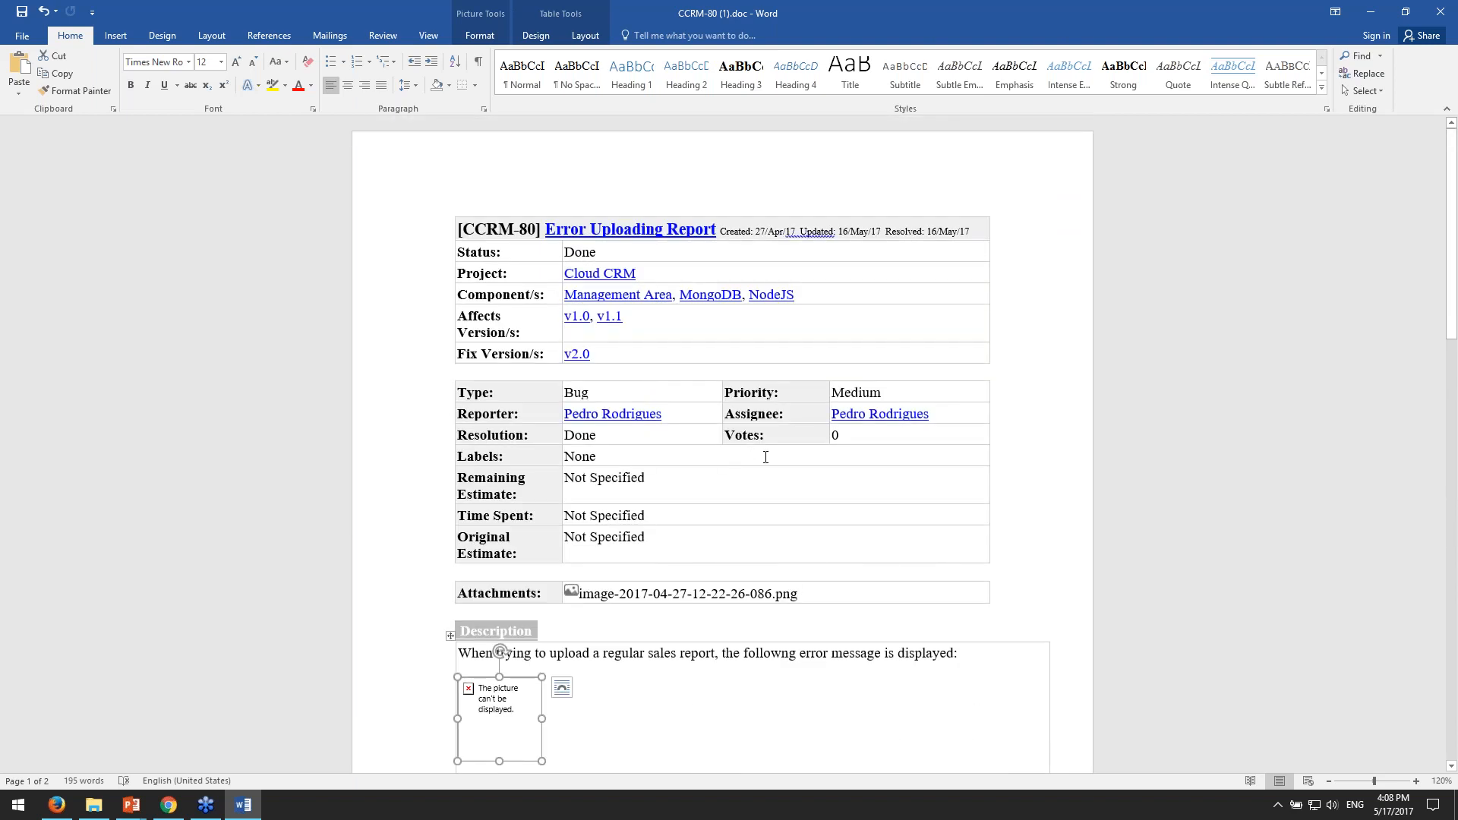
scroll(766, 456, "down", 2)
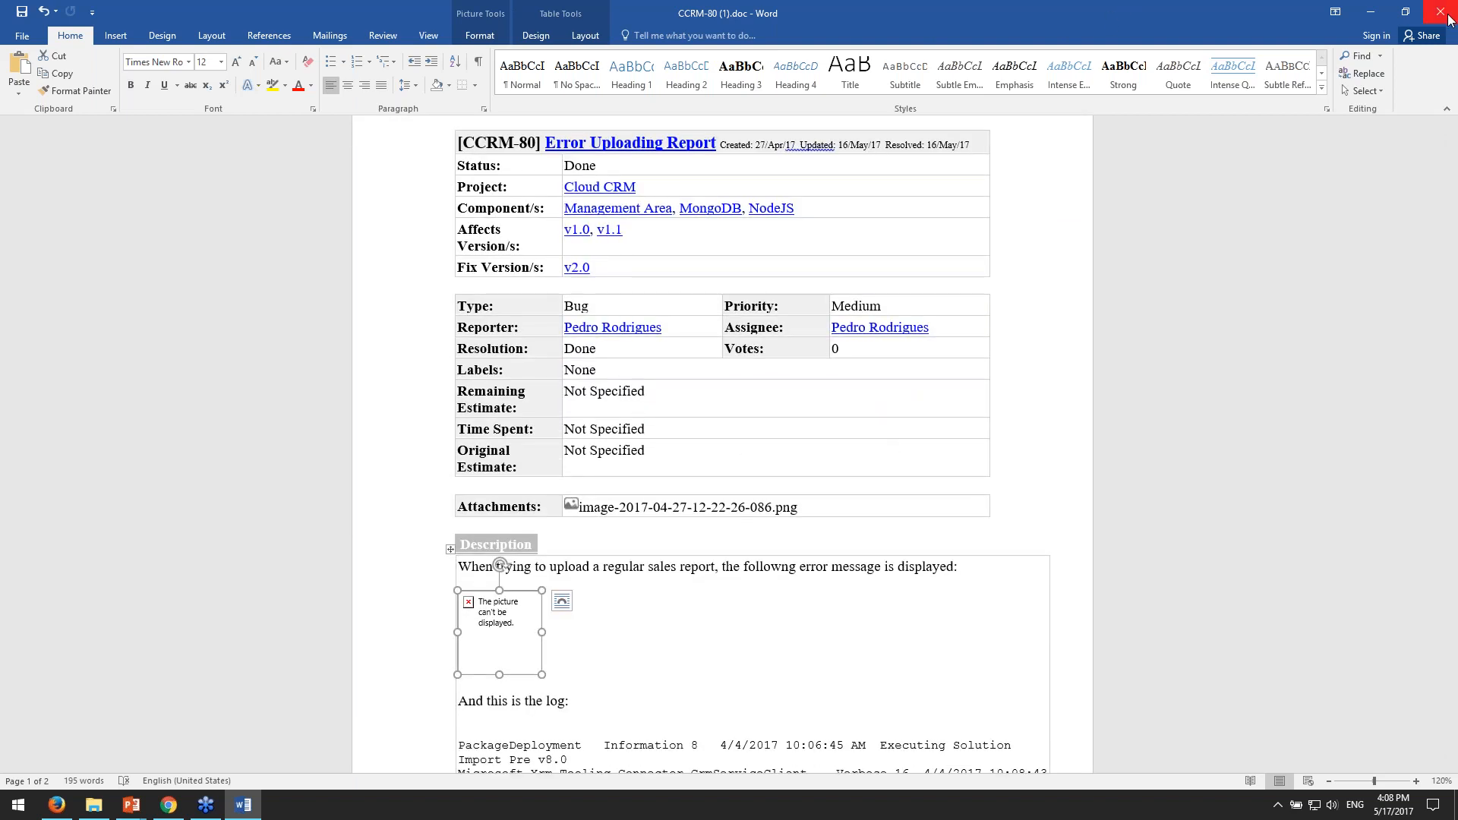
left_click(1449, 16)
left_click(731, 429)
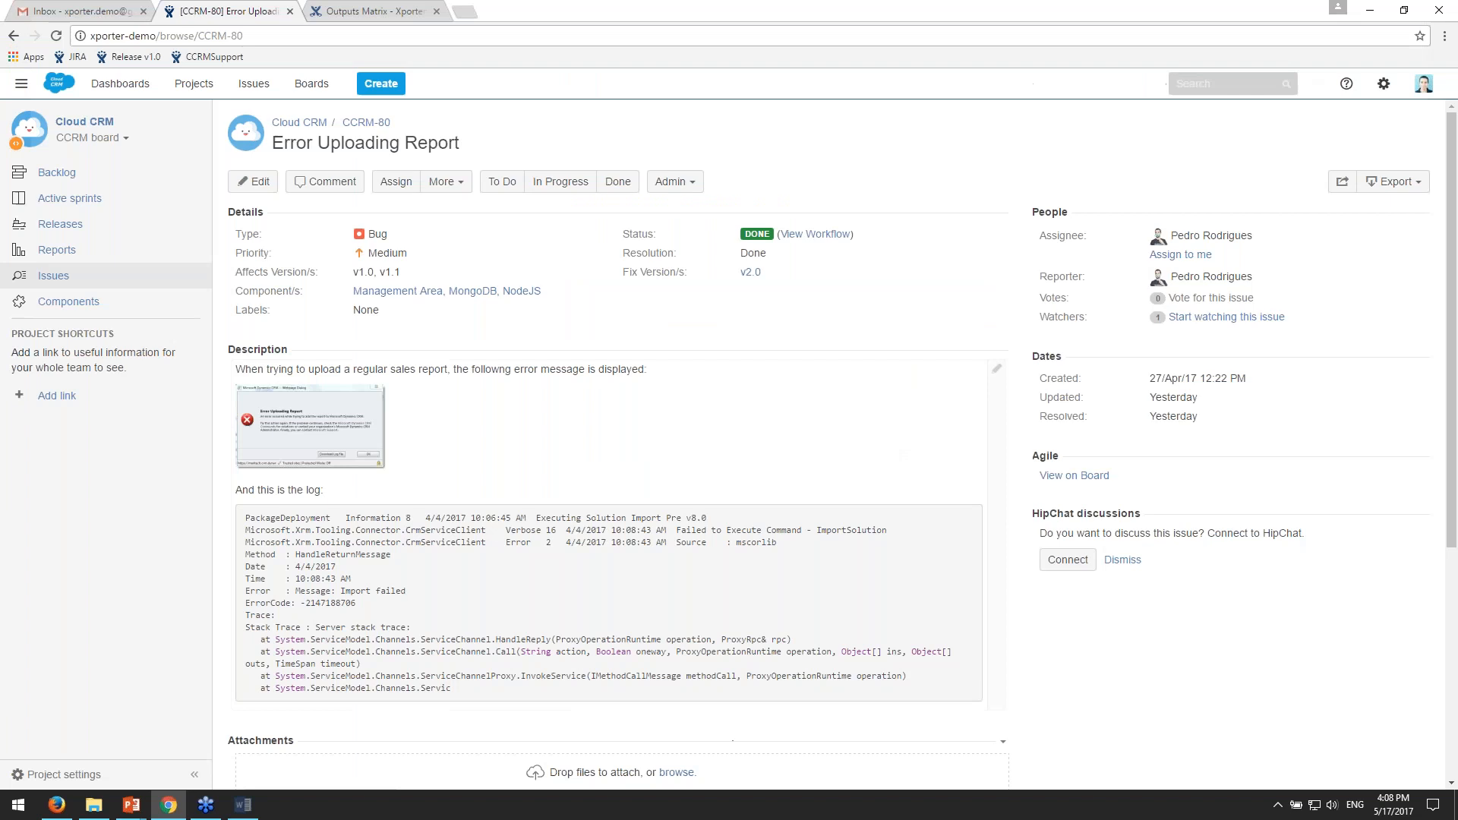
- Open the printable view of issue CCRM-80 in a new tab and review its fields, description and comments
left_click(1393, 181)
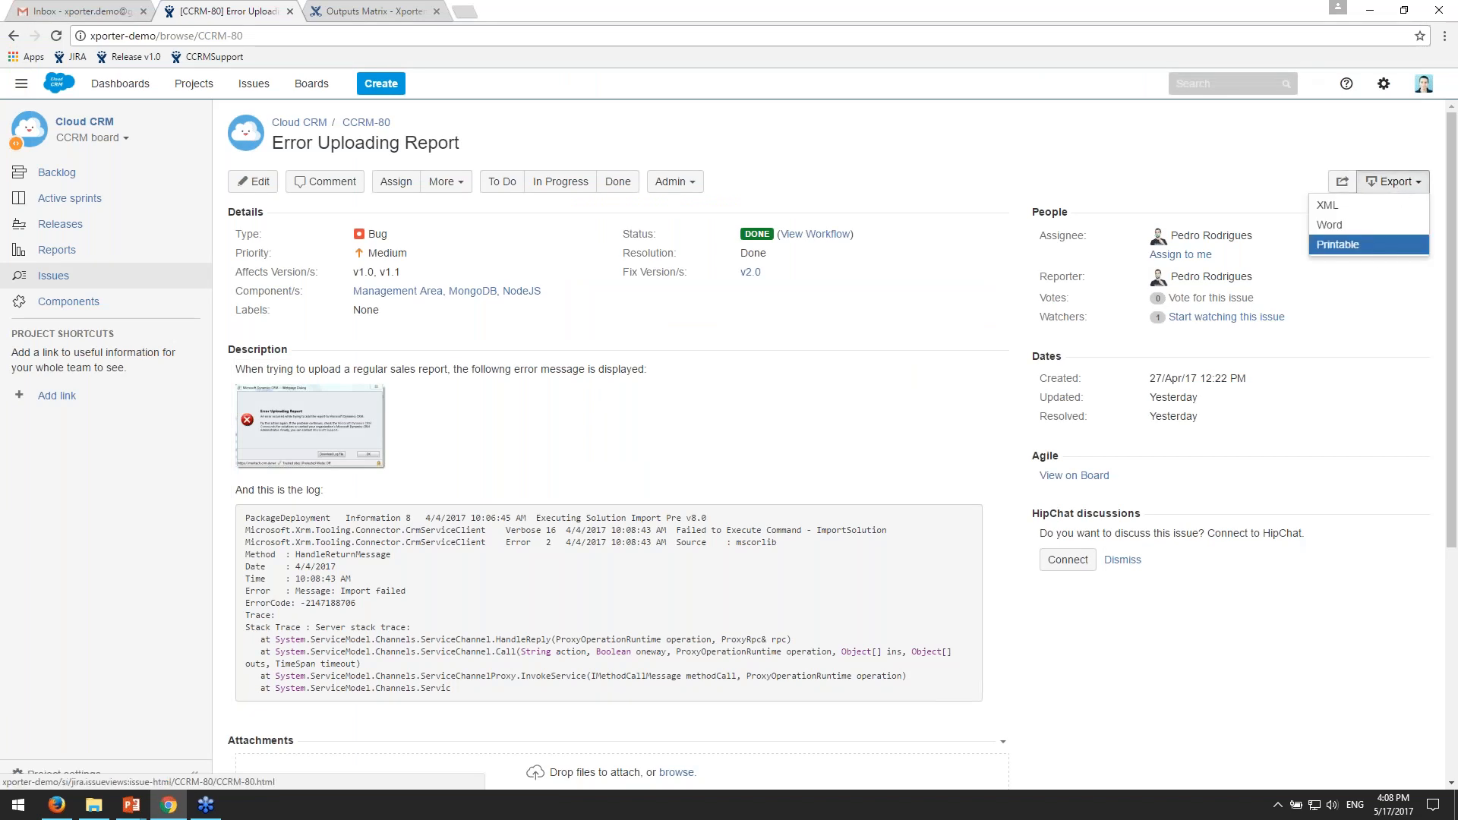
middle_click(1379, 245)
left_click(366, 21)
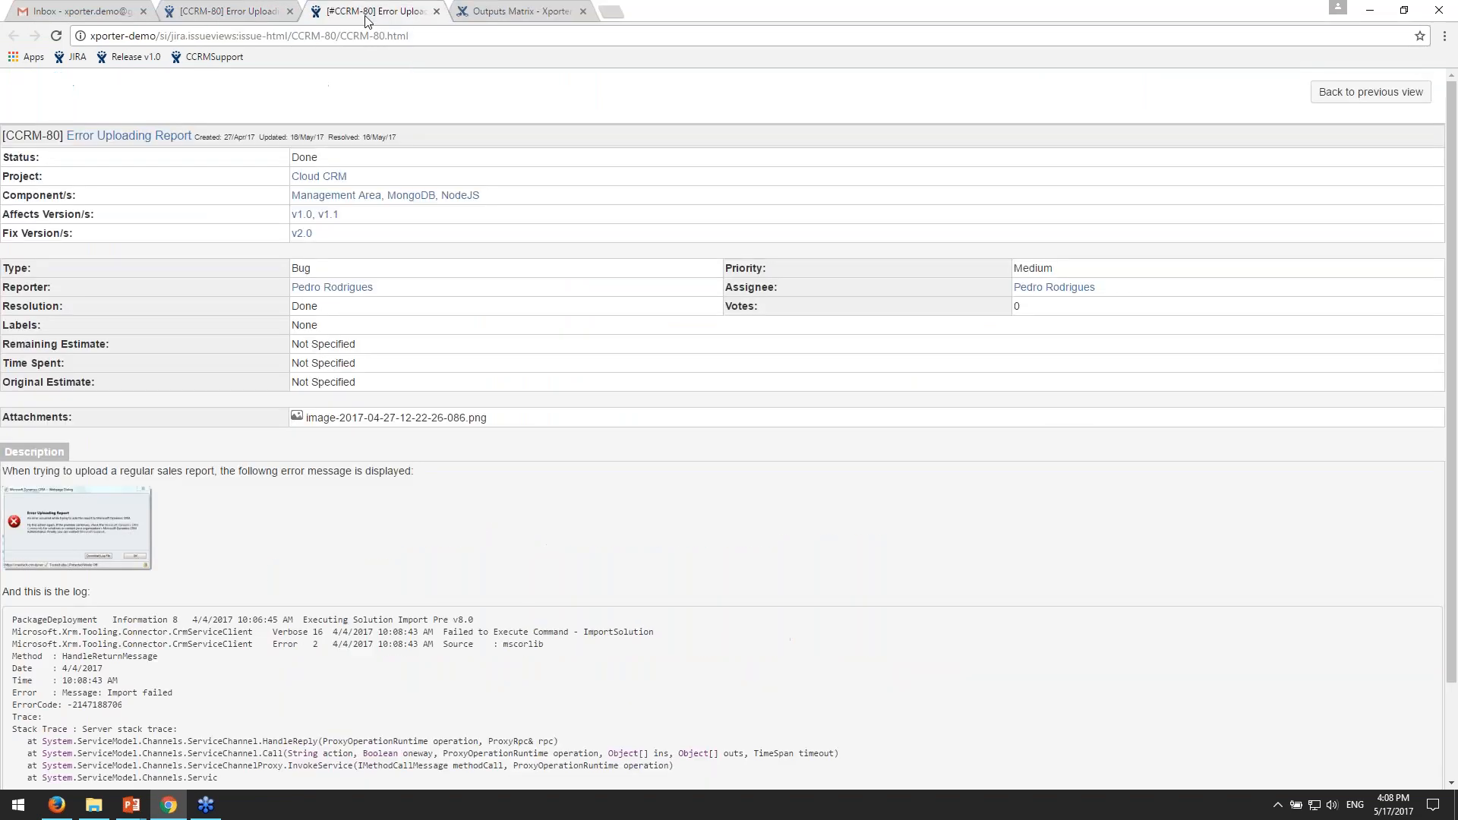
left_click_drag(1447, 305, 1444, 305)
scroll(1445, 311, "down", 2)
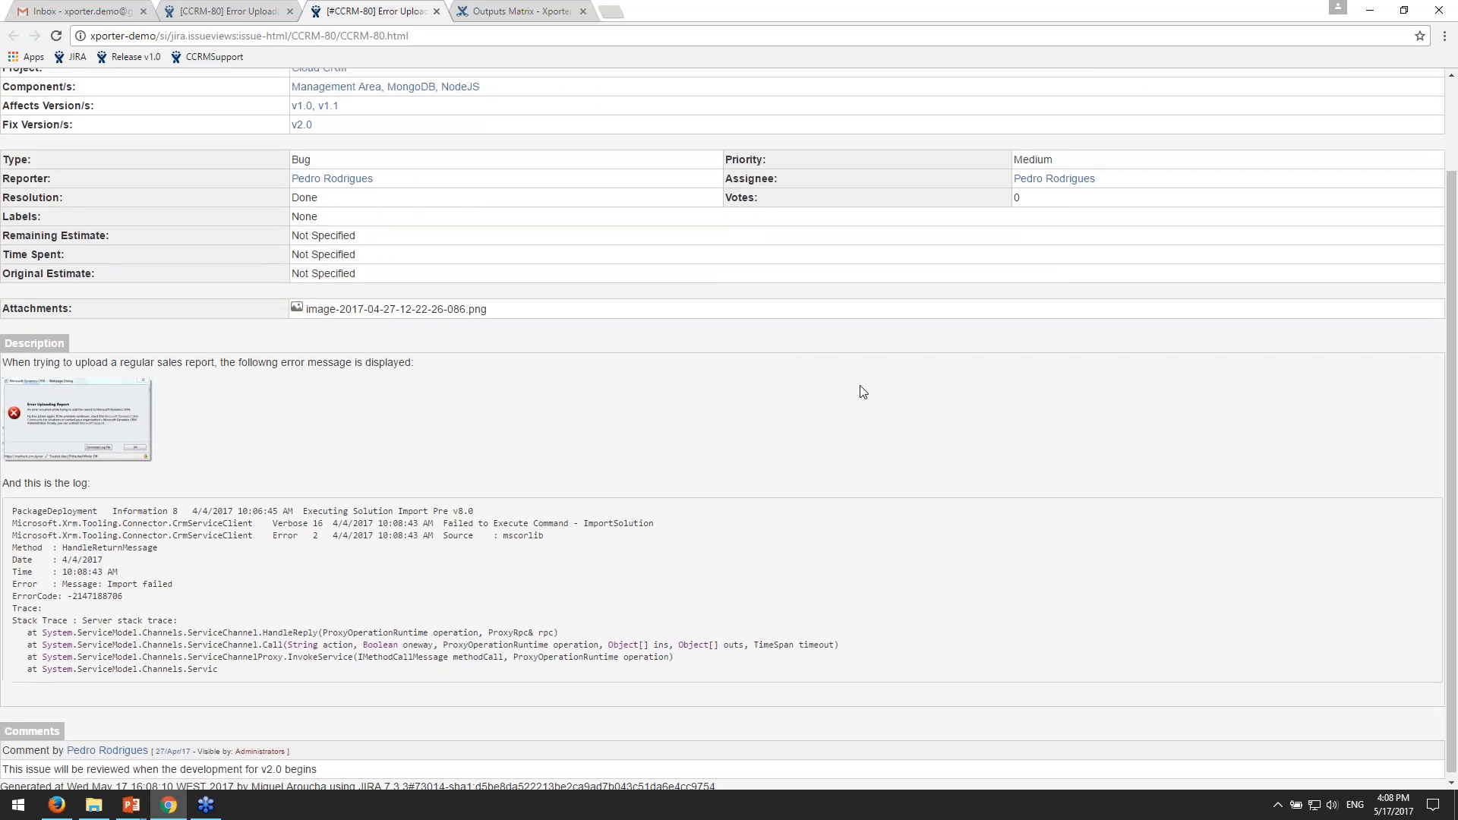
scroll(861, 391, "up", 2)
- View the description's error screenshot at full size, then return to the printable view and close its tab
double_click(401, 36)
left_click(36, 528)
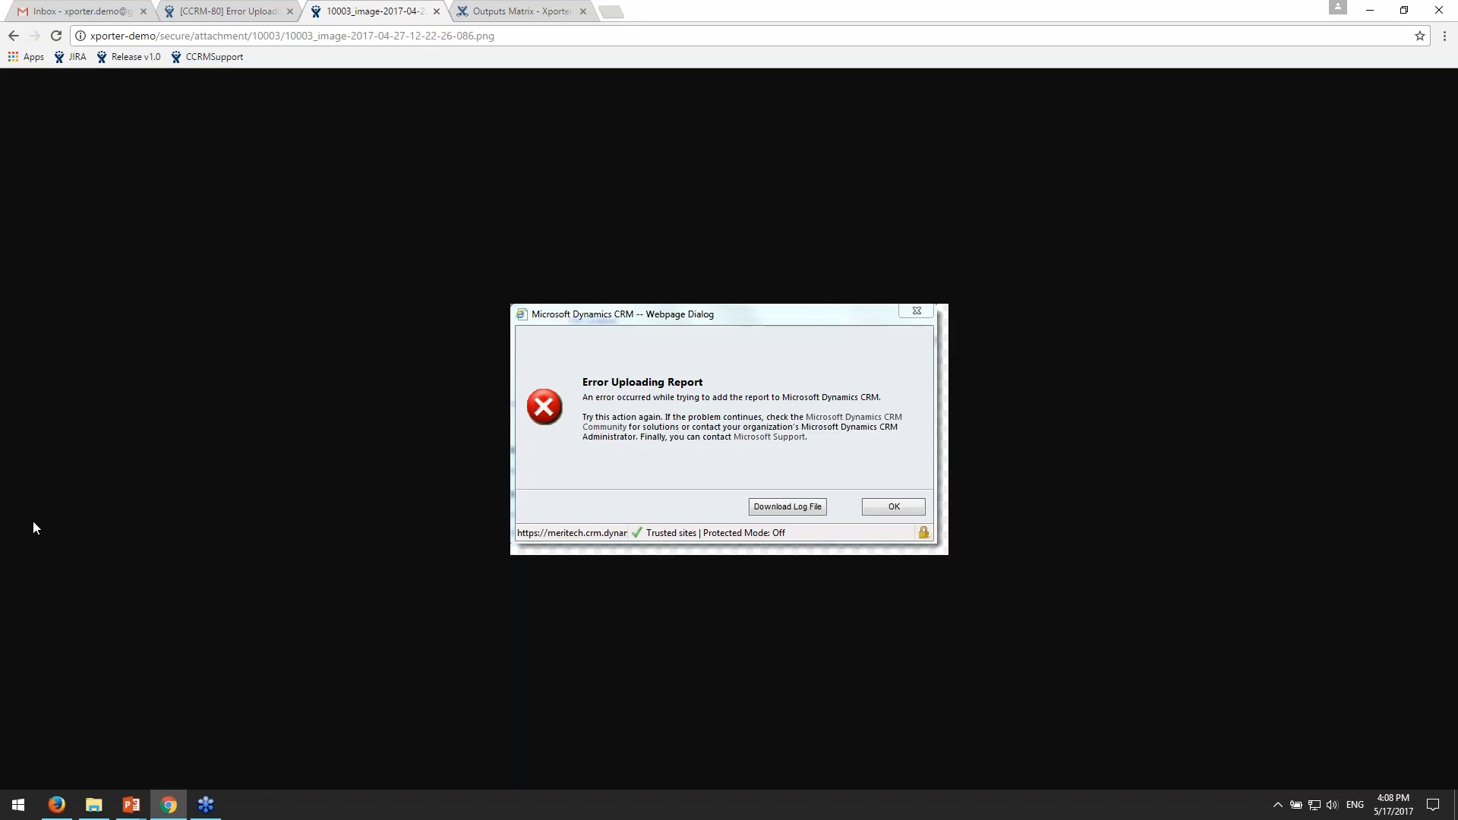
left_click(13, 36)
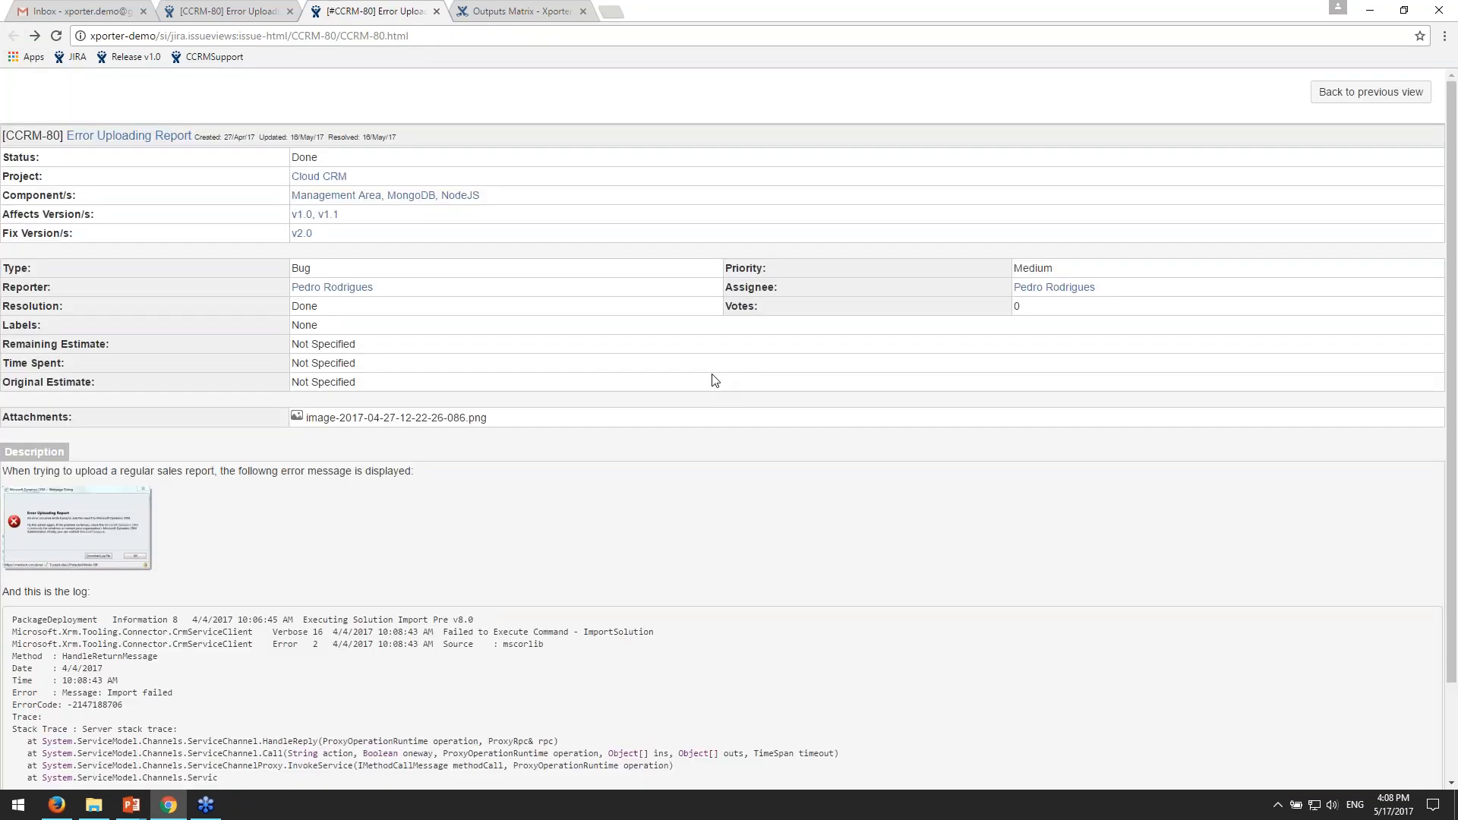
scroll(714, 382, "down", 2)
scroll(716, 382, "up", 1)
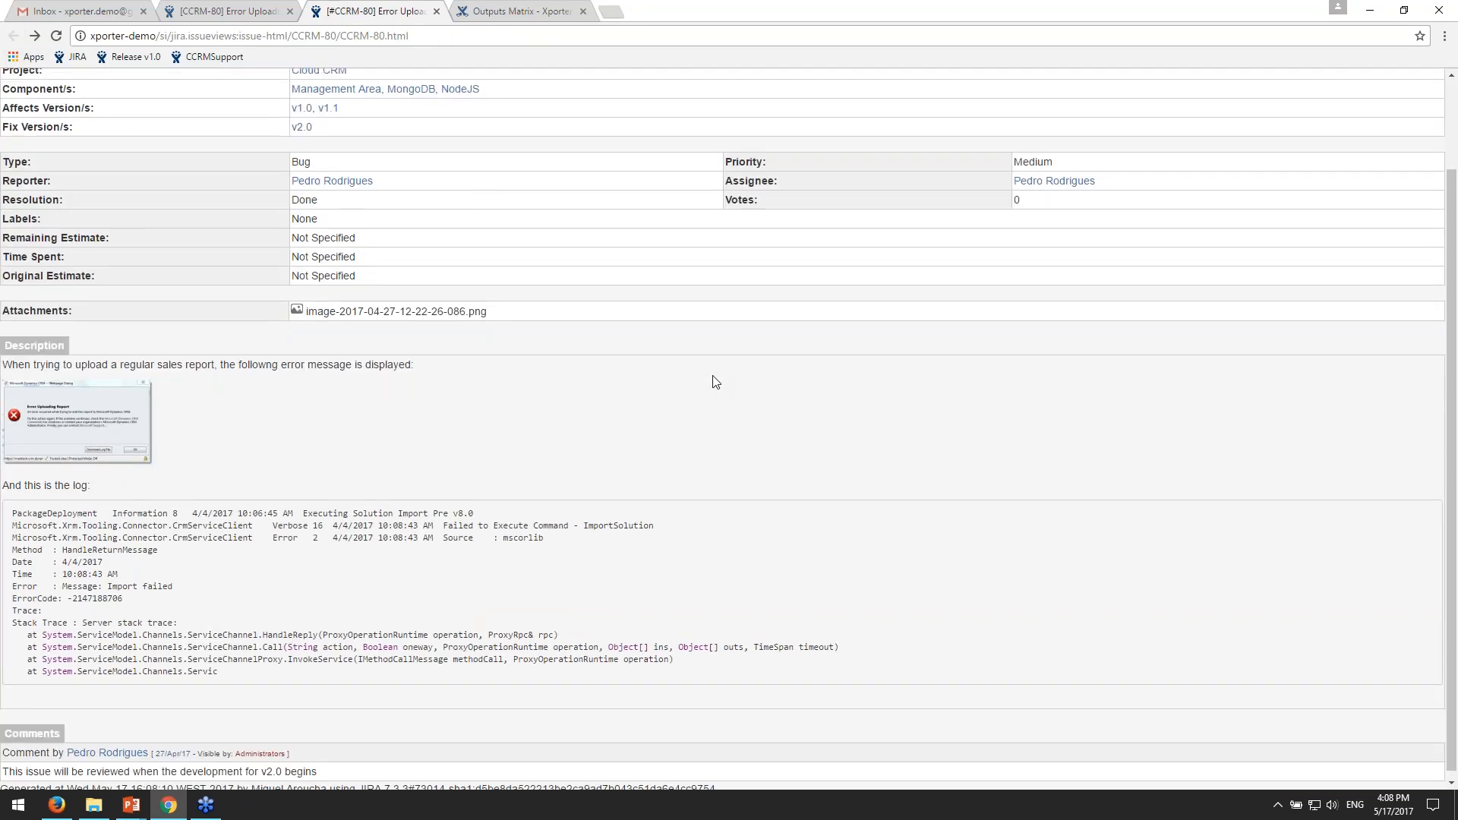
scroll(716, 382, "up", 3)
left_click(436, 10)
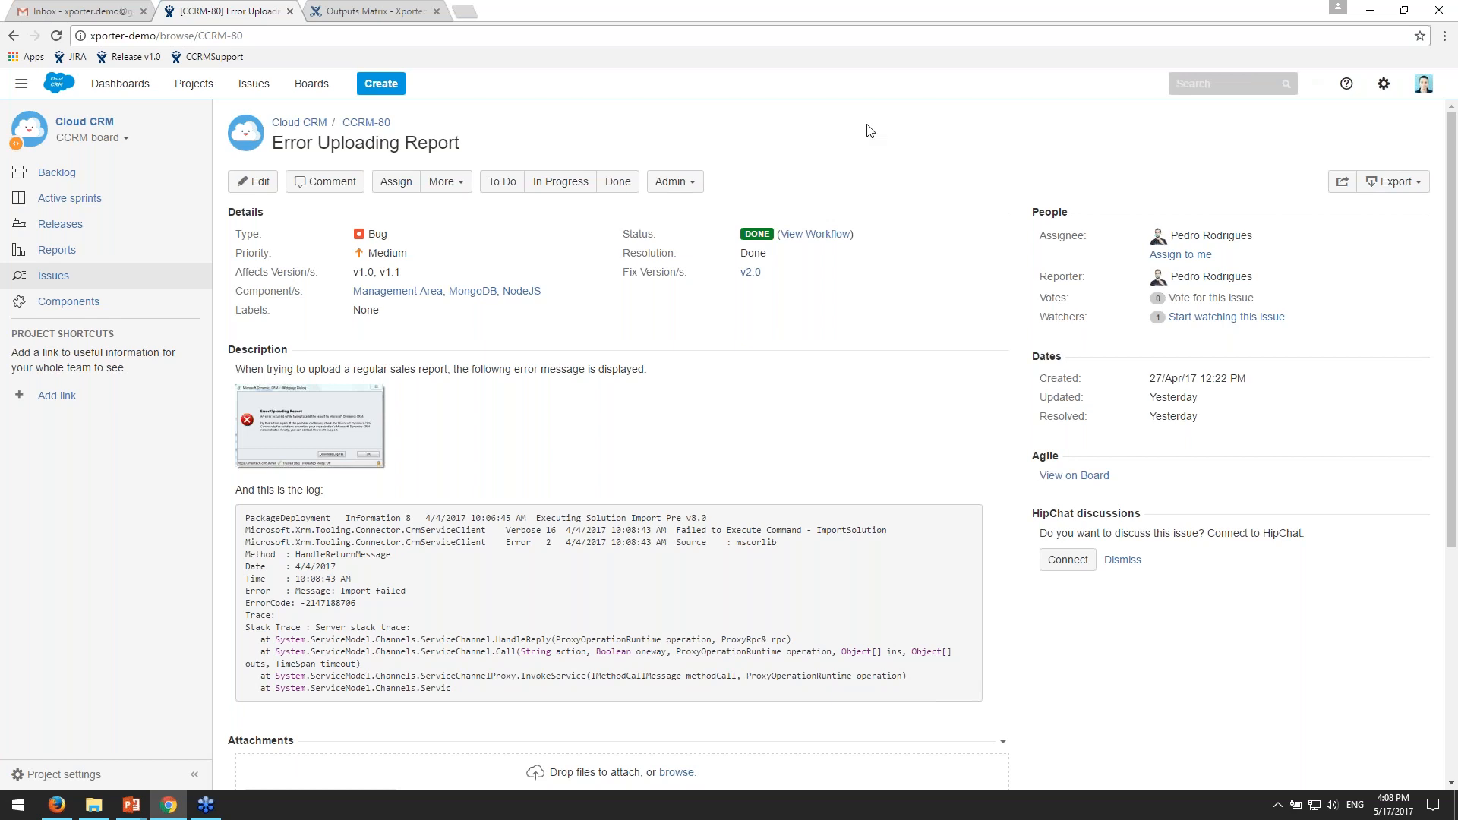
- Open the JIRA administration in a new tab, authenticate with the administrator password, and go to the add-ons section
left_click(1388, 86)
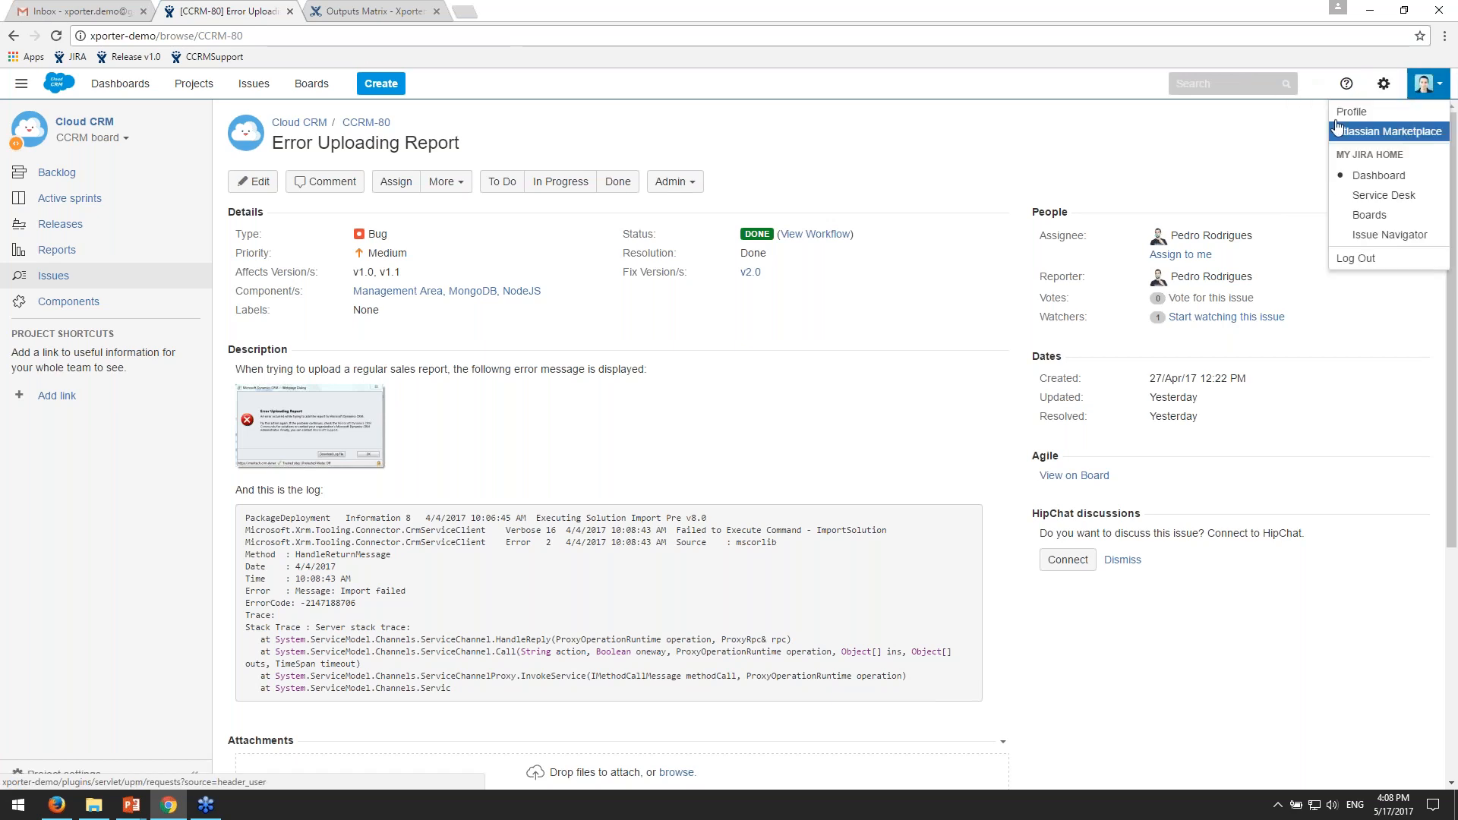
middle_click(1367, 182)
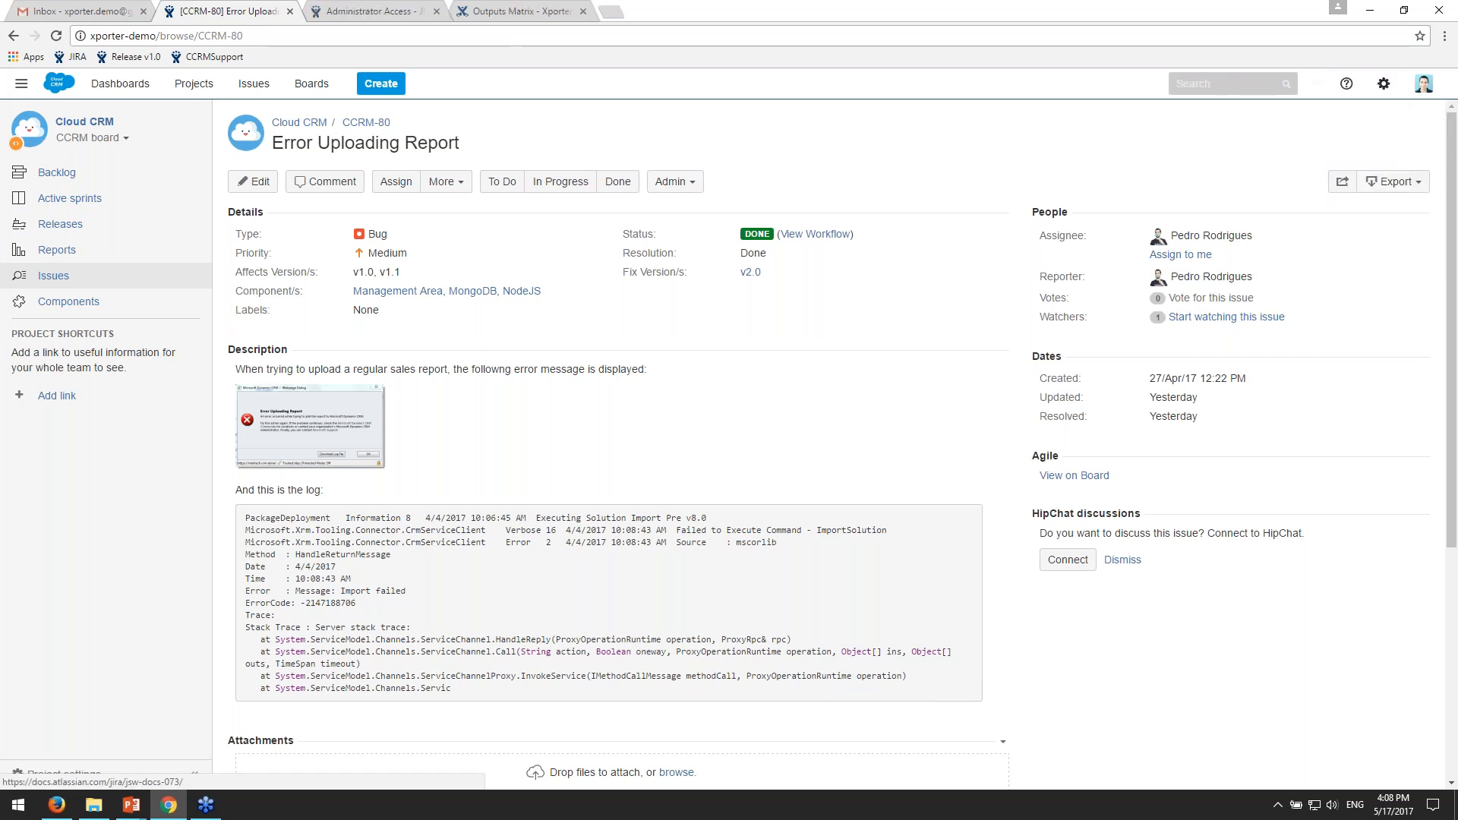
left_click(351, 8)
type("•••••")
key("Return")
left_click(211, 200)
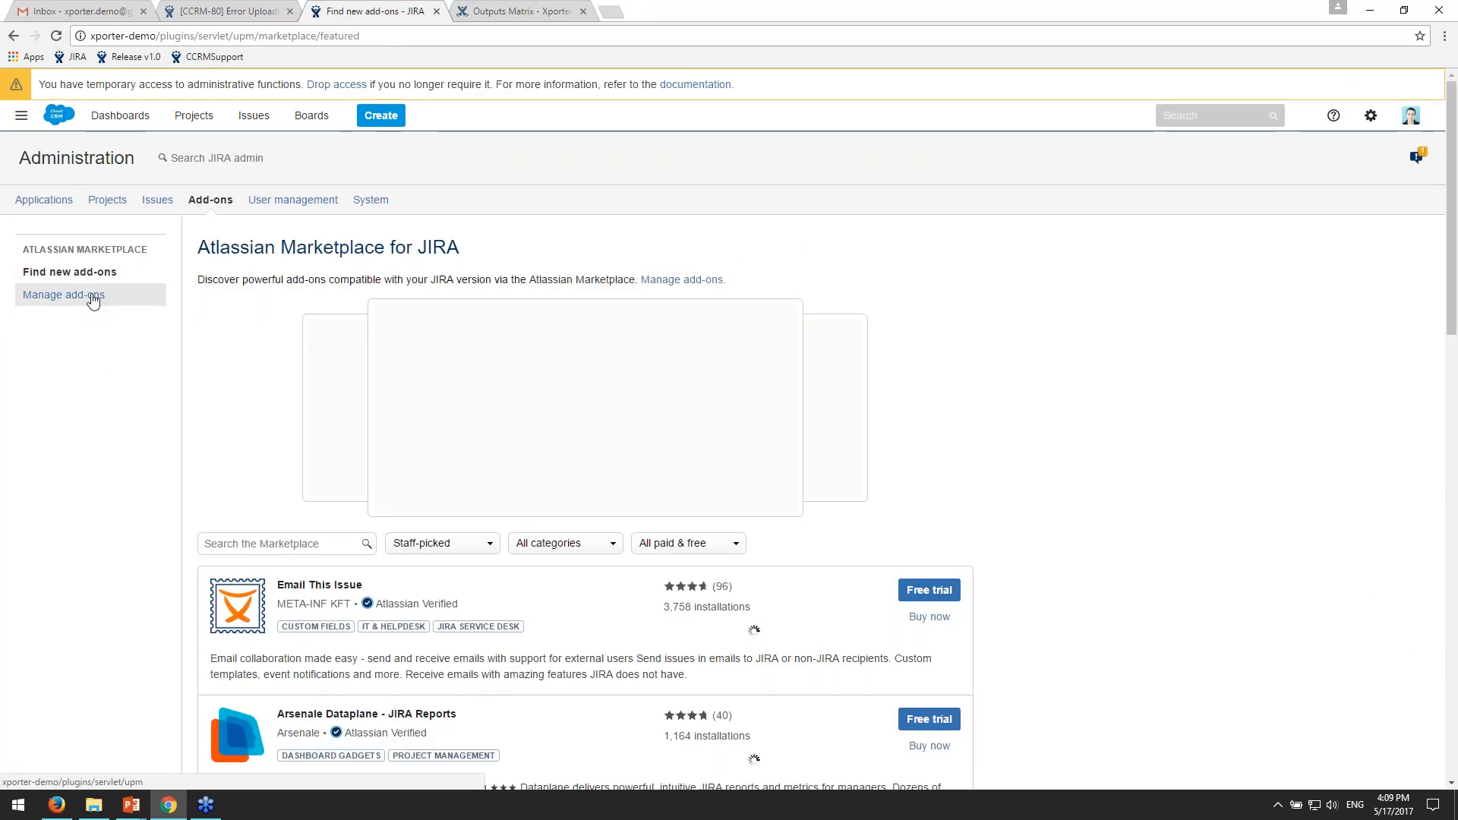
- Enable the Xporter for JIRA add-on among the user-installed add-ons
left_click(93, 301)
scroll(942, 465, "down", 1)
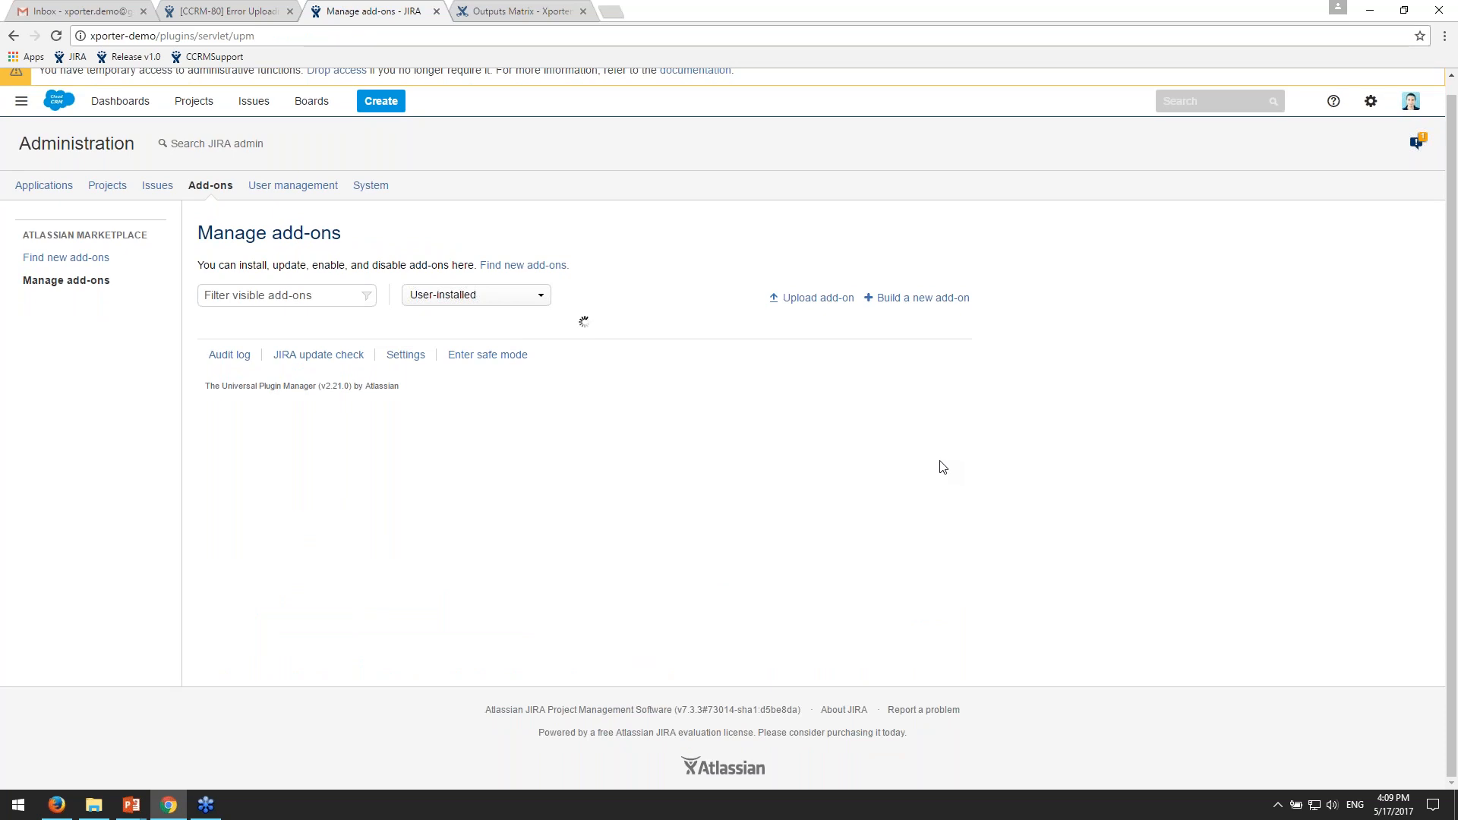
scroll(940, 460, "down", 1)
left_click(537, 515)
scroll(721, 501, "down", 4)
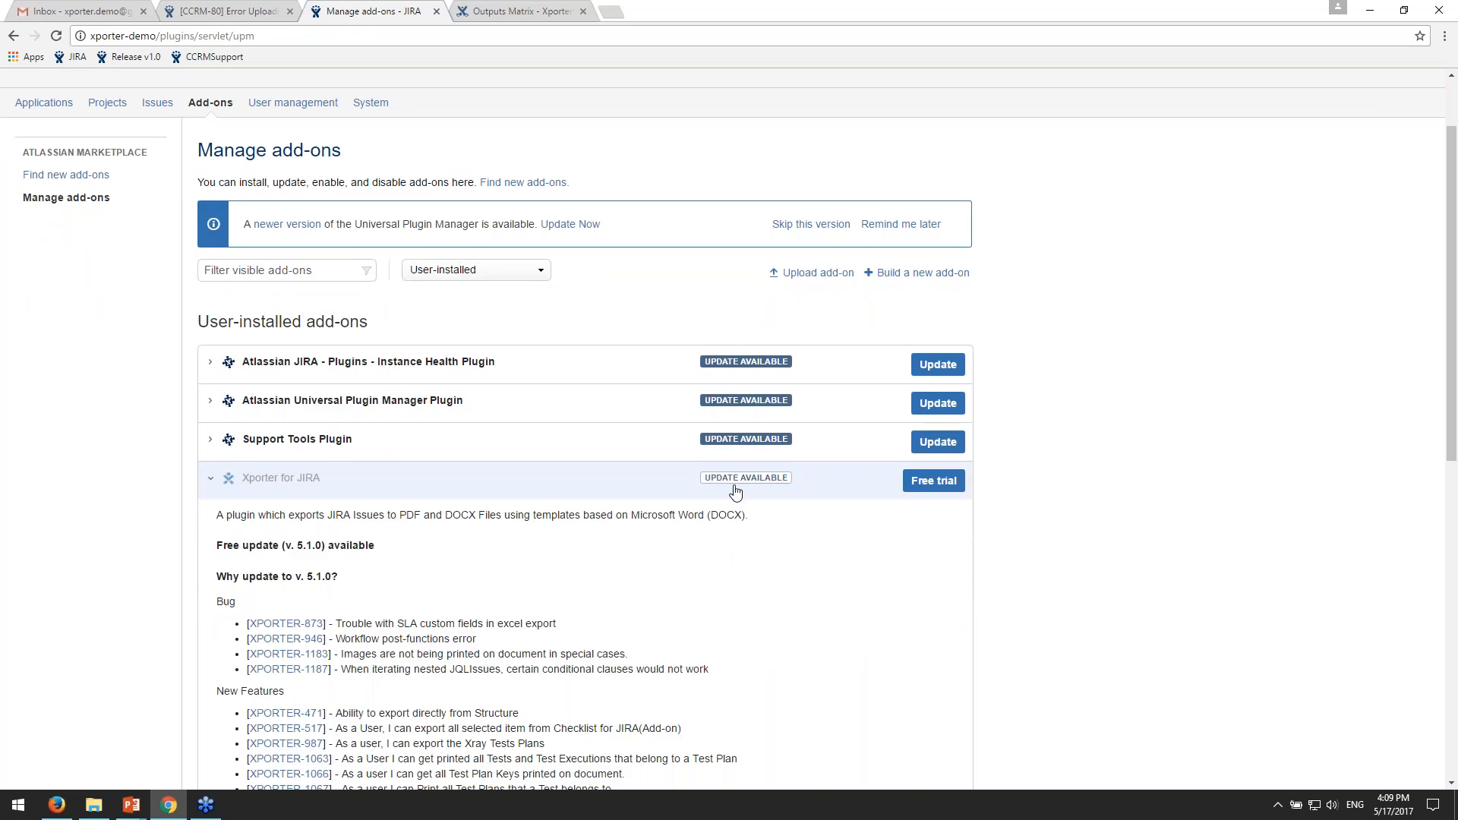
scroll(737, 493, "down", 3)
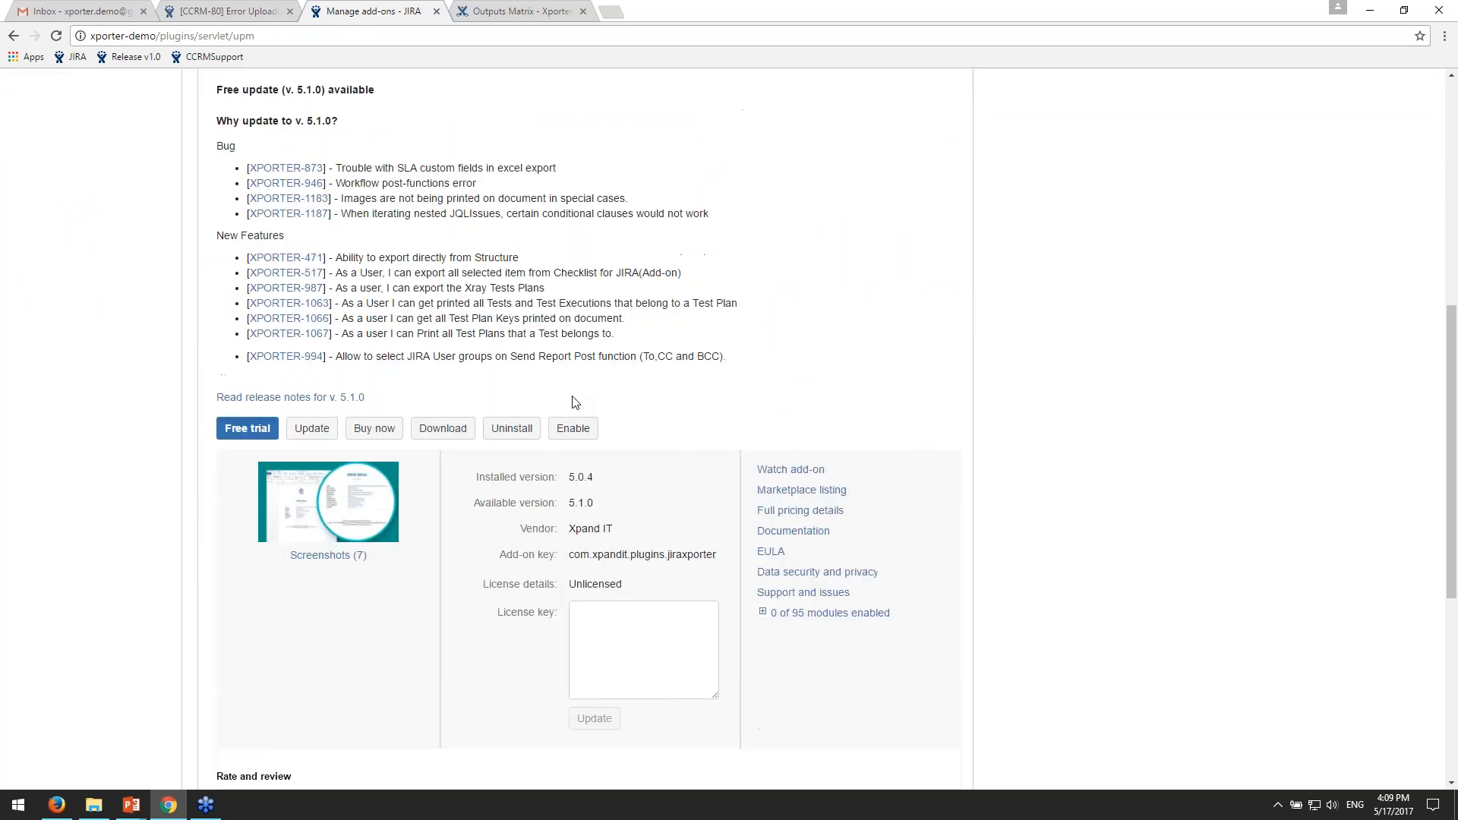
left_click(572, 428)
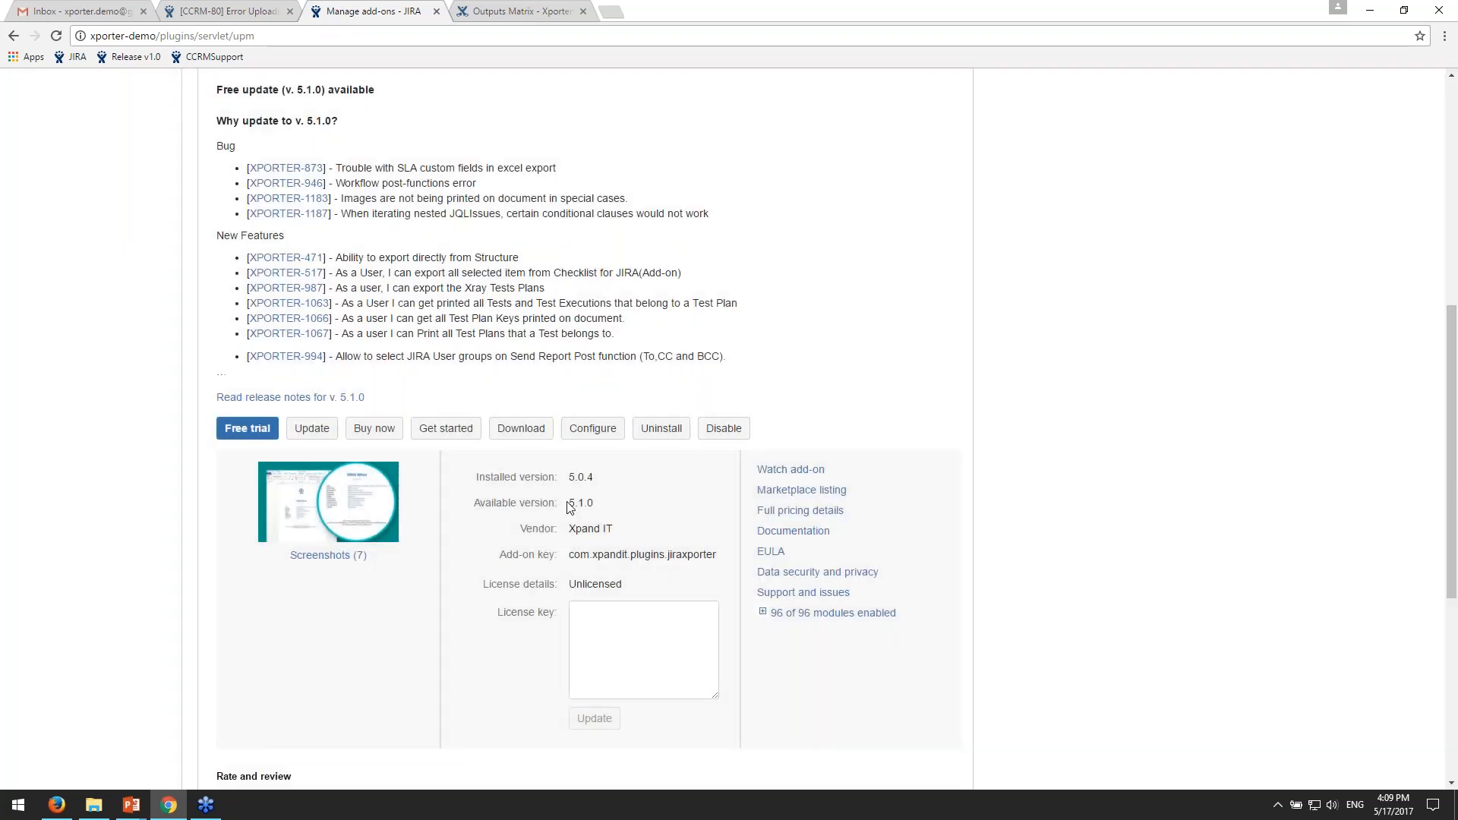
- Reload the add-ons management page and refresh the CCRM-80 issue page
scroll(1343, 530, "up", 2)
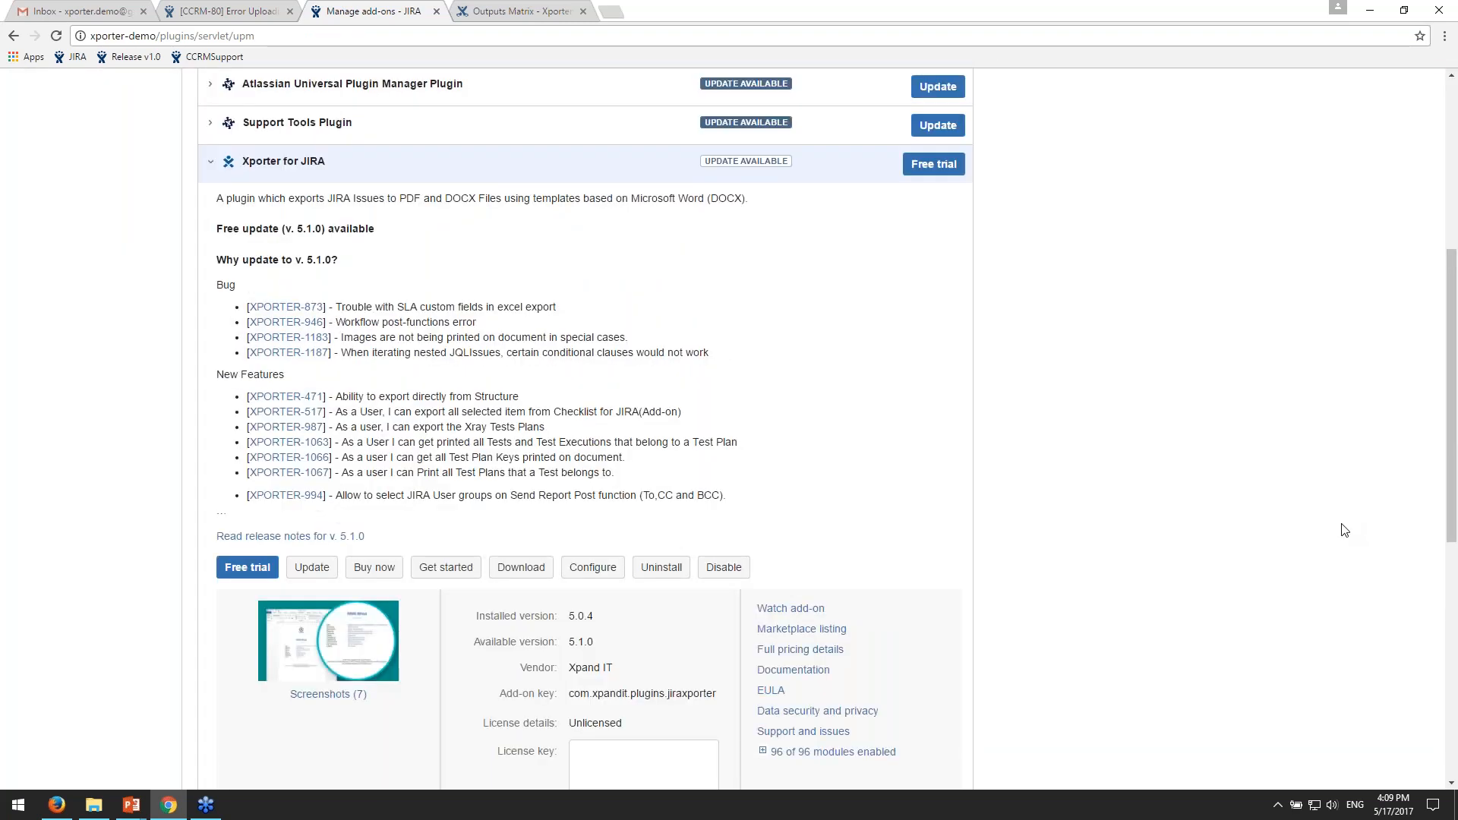
scroll(1344, 529, "up", 5)
left_click(66, 295)
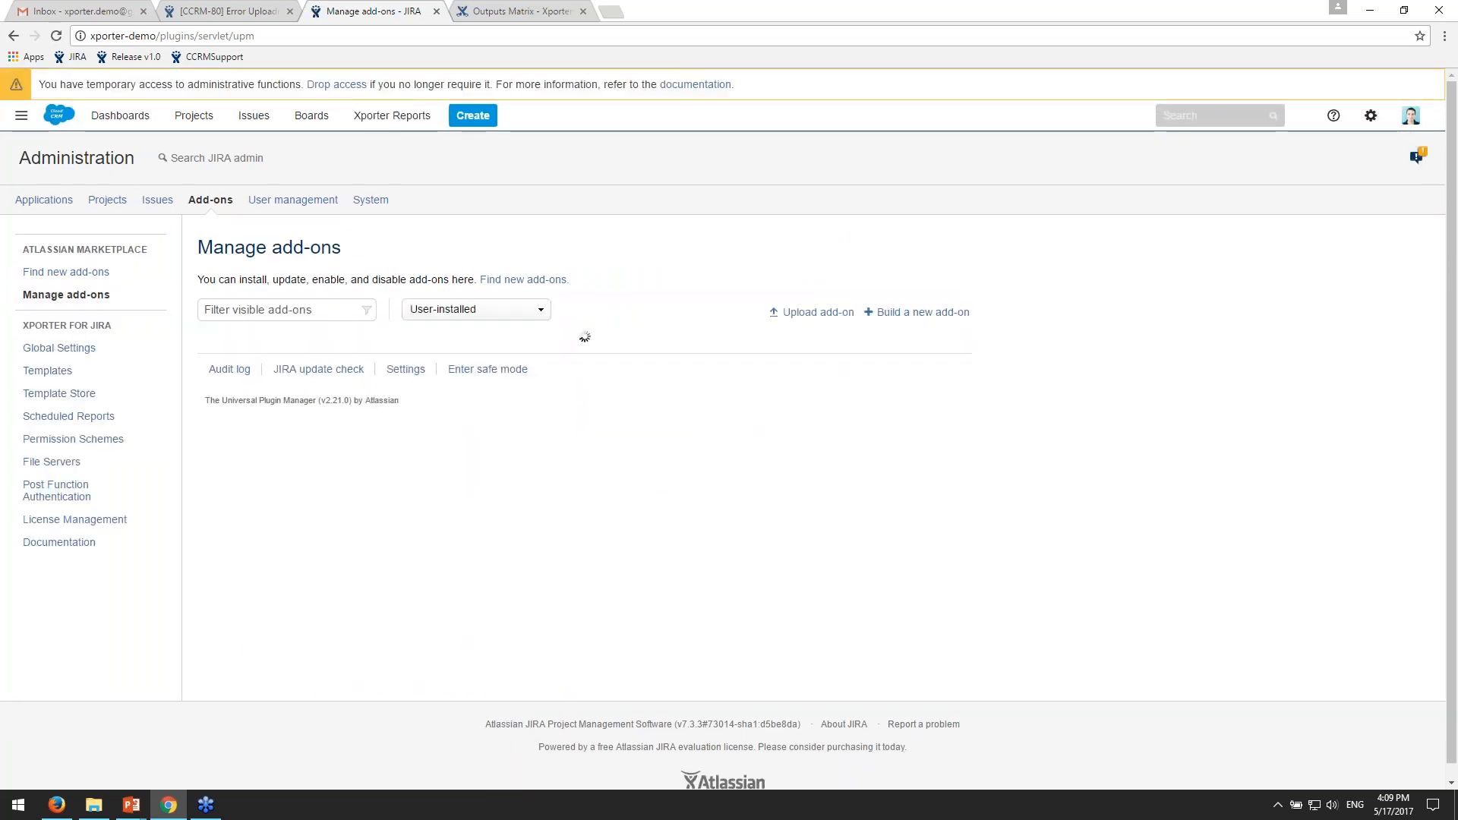
left_click(236, 10)
key("F5")
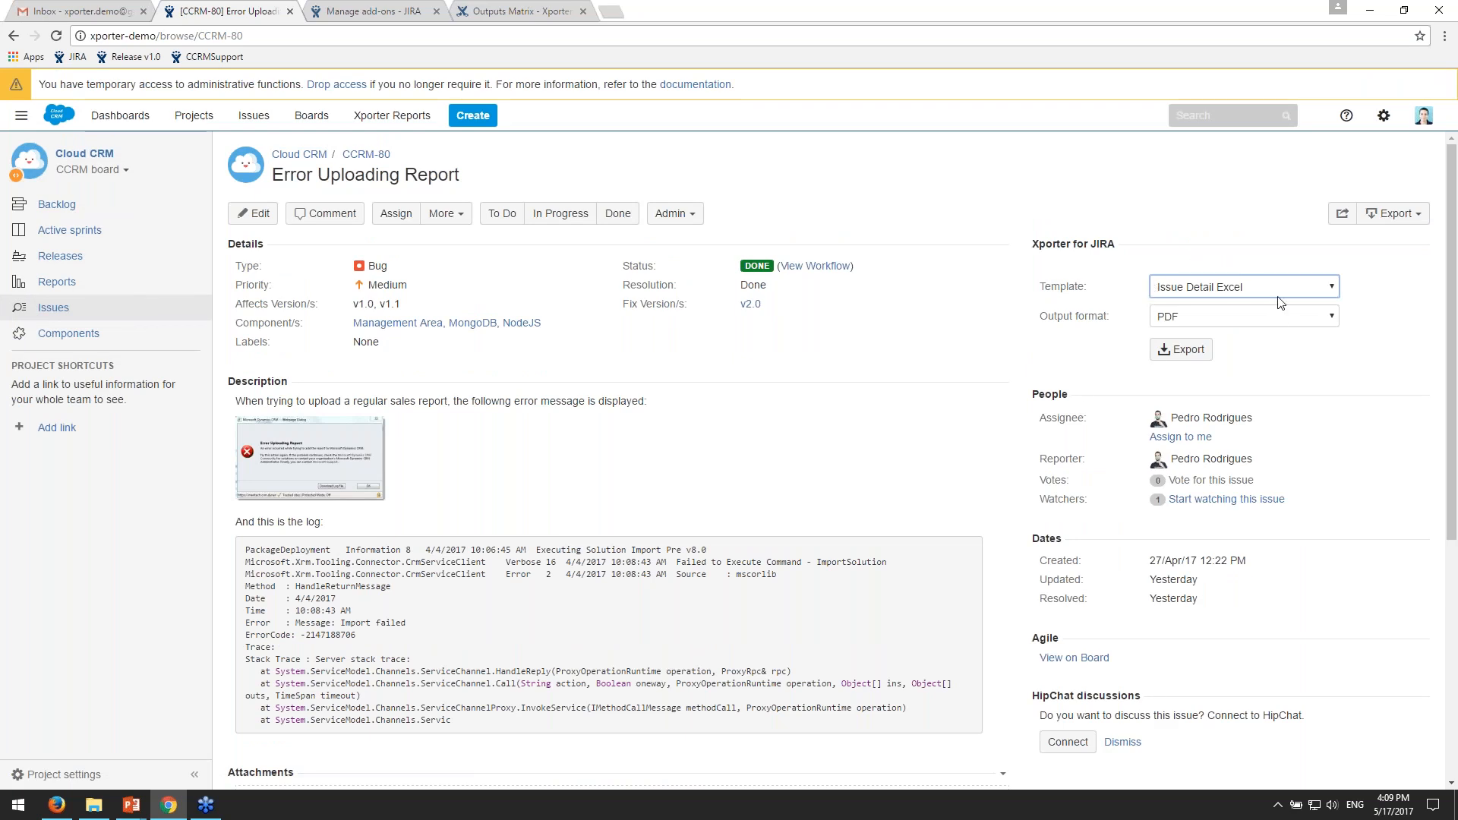
- Export the issue as PDF through Xporter using the Issue Details with Cover Page template and open the downloaded file
left_click(1306, 291)
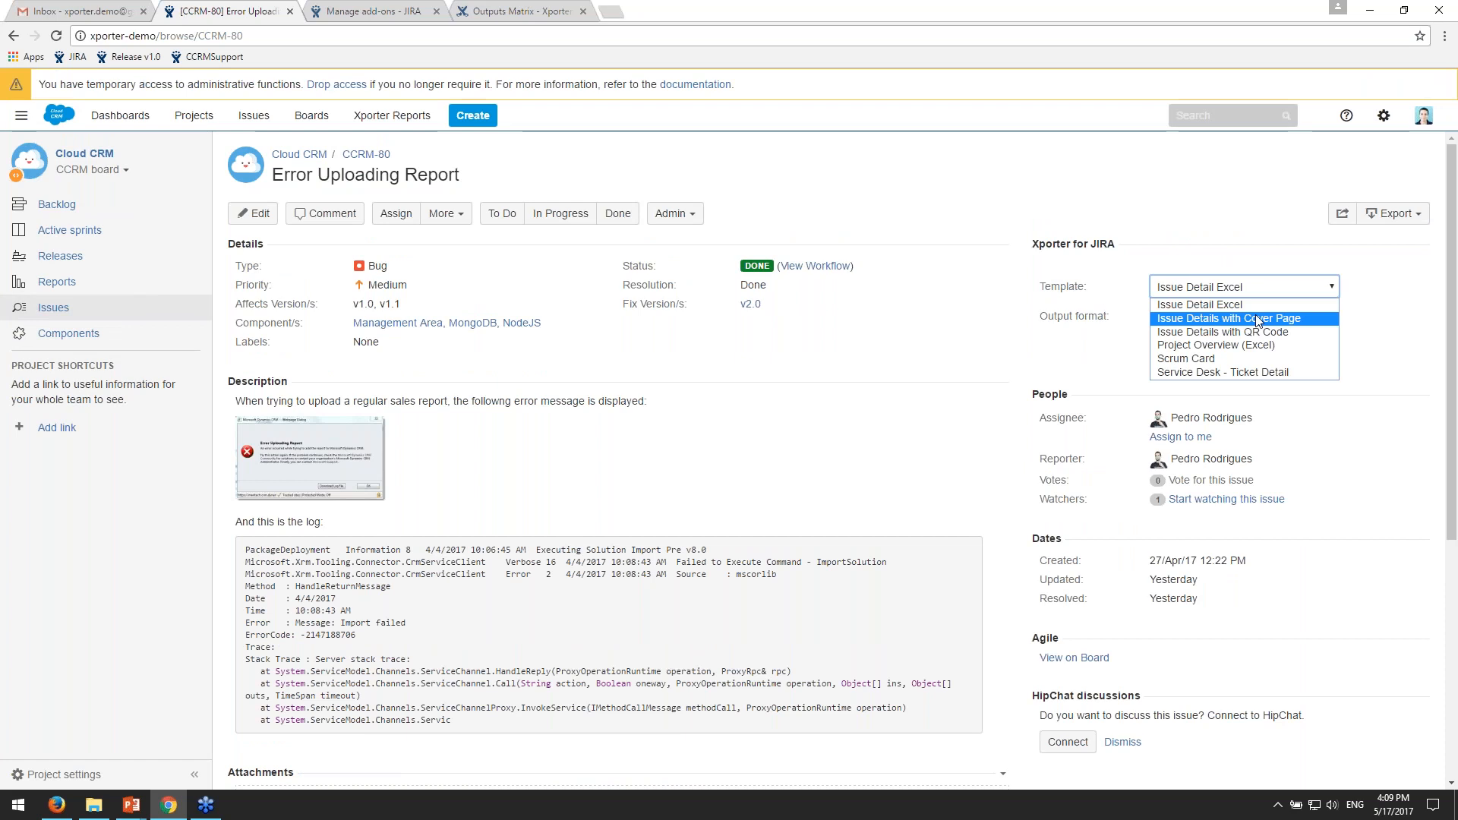
left_click(1258, 320)
left_click(1290, 317)
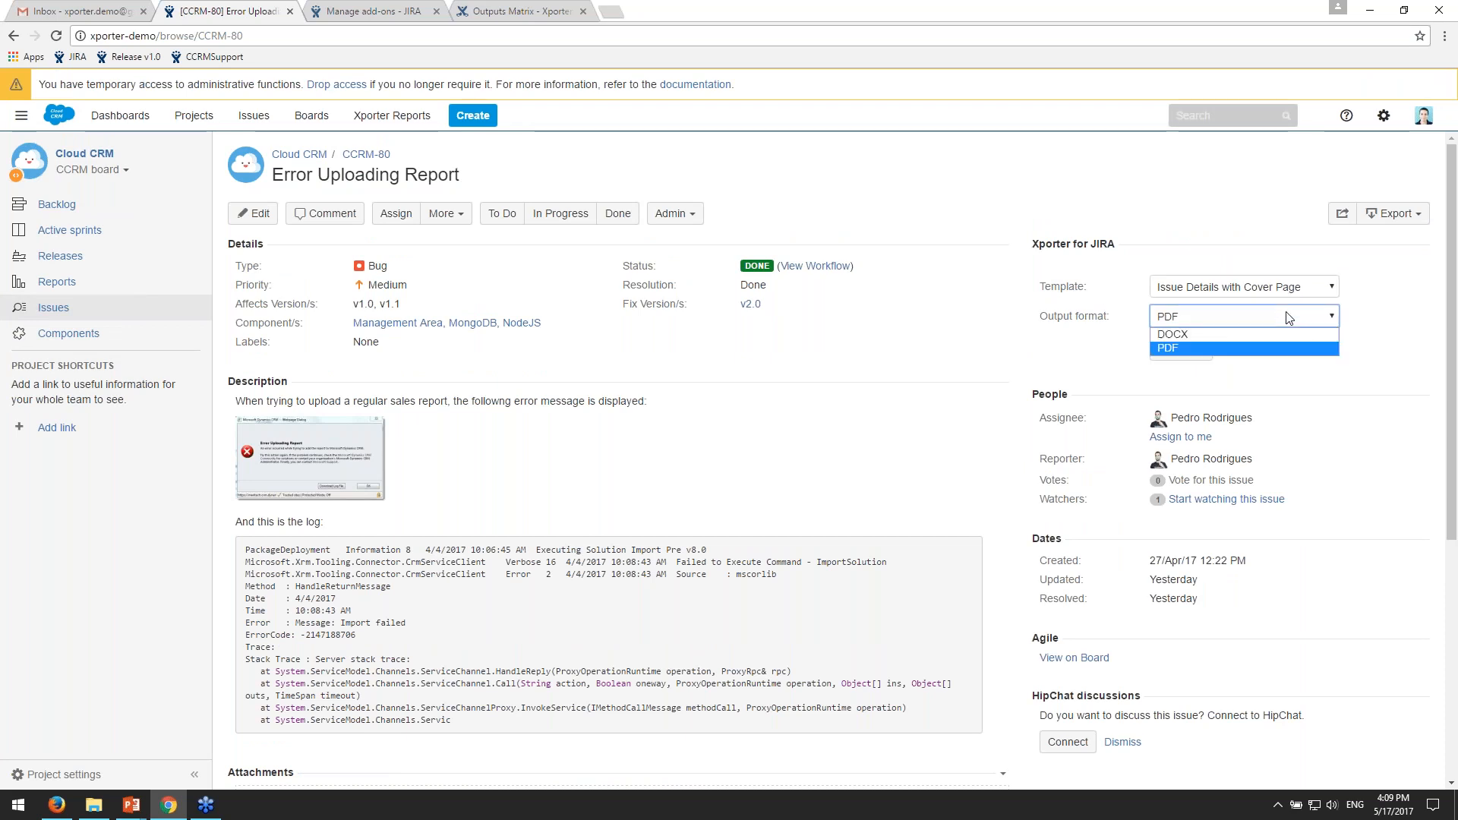
left_click(1094, 316)
left_click(1247, 318)
left_click(1375, 347)
left_click(1188, 355)
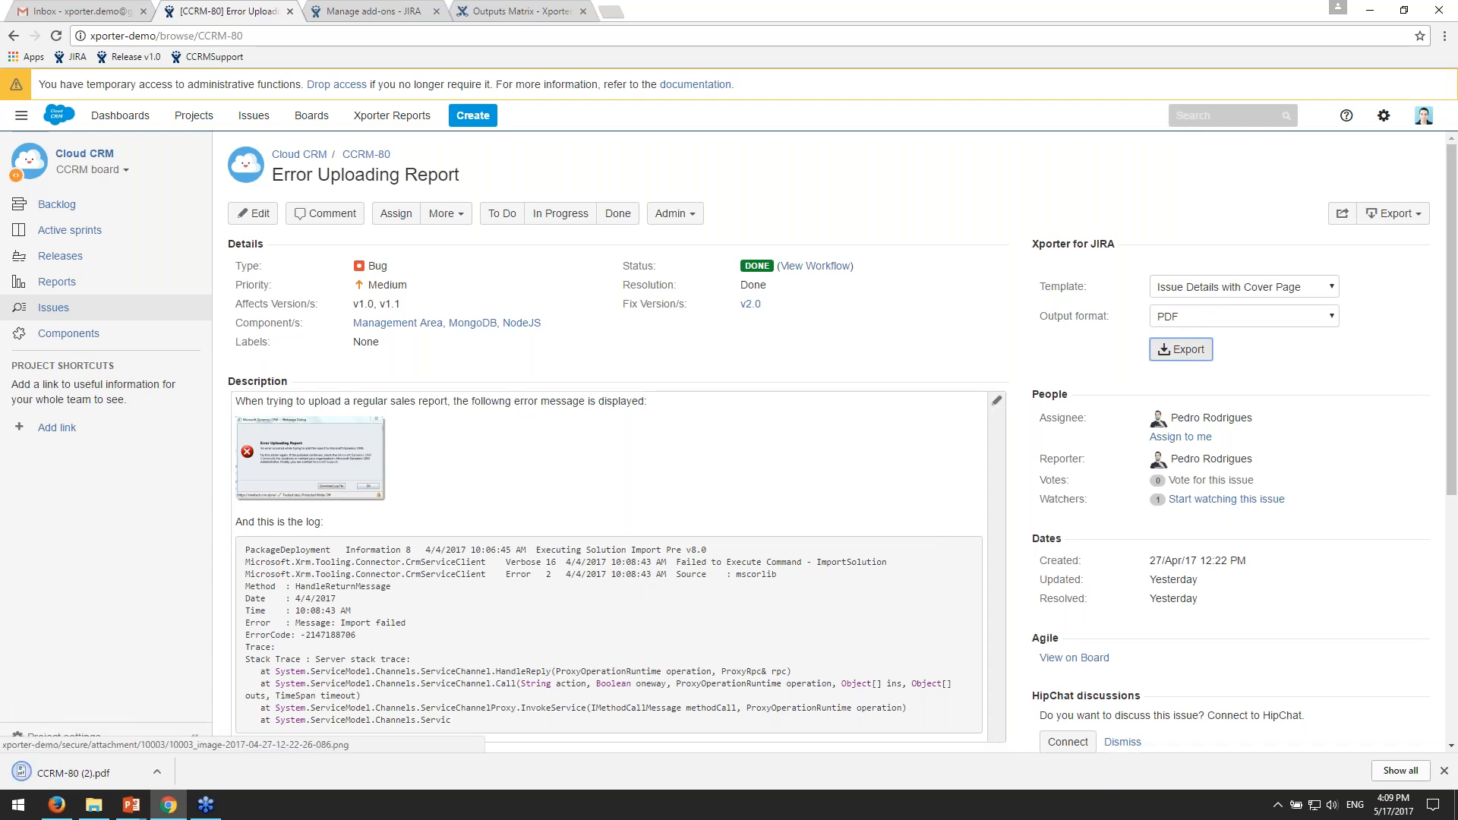
left_click(76, 772)
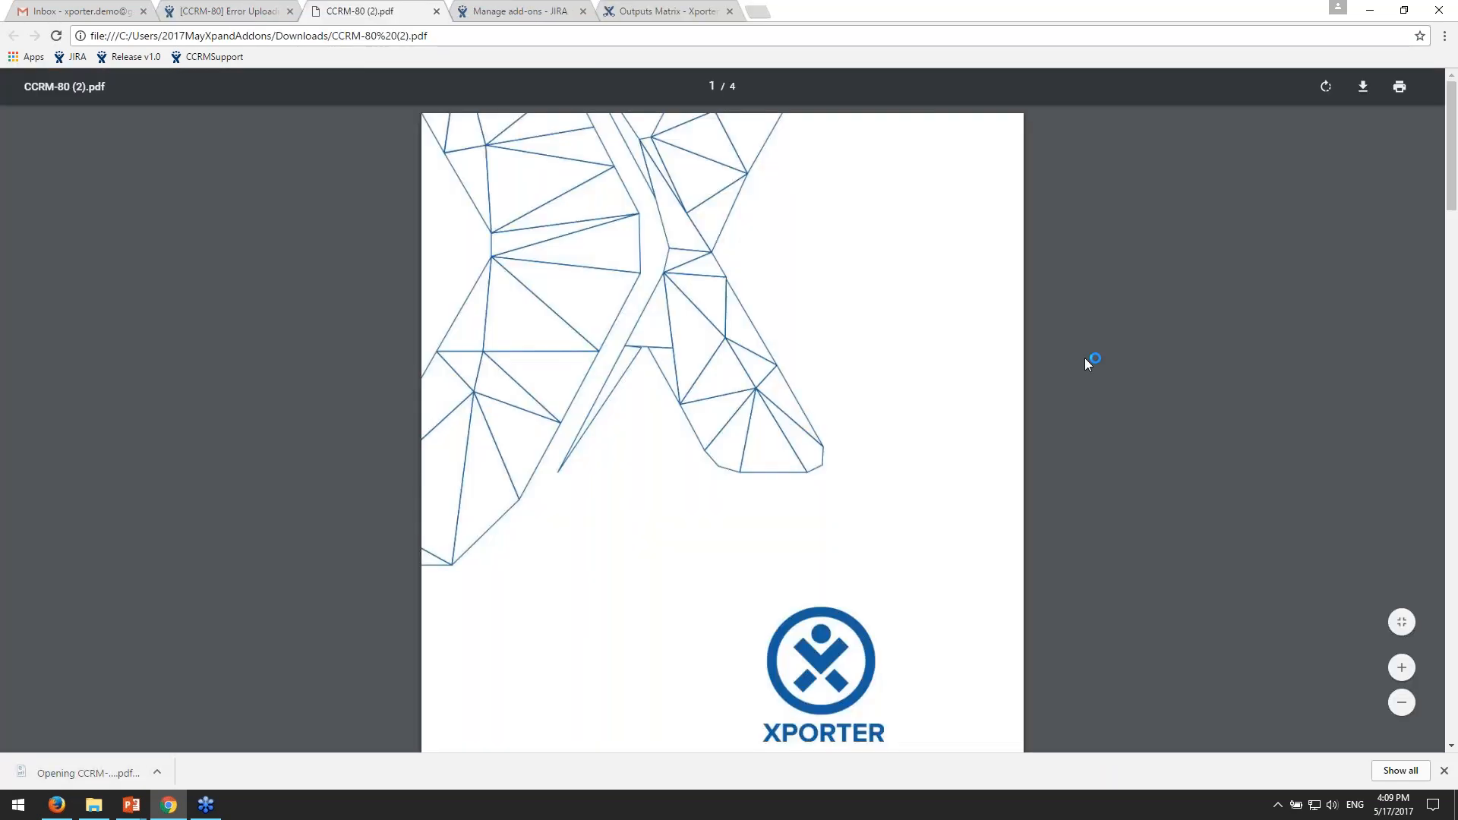
- Examine the exported PDF's cover page, page header, table of contents and issue fields
scroll(1151, 315, "down", 2)
scroll(1152, 315, "up", 3)
scroll(1151, 313, "down", 2)
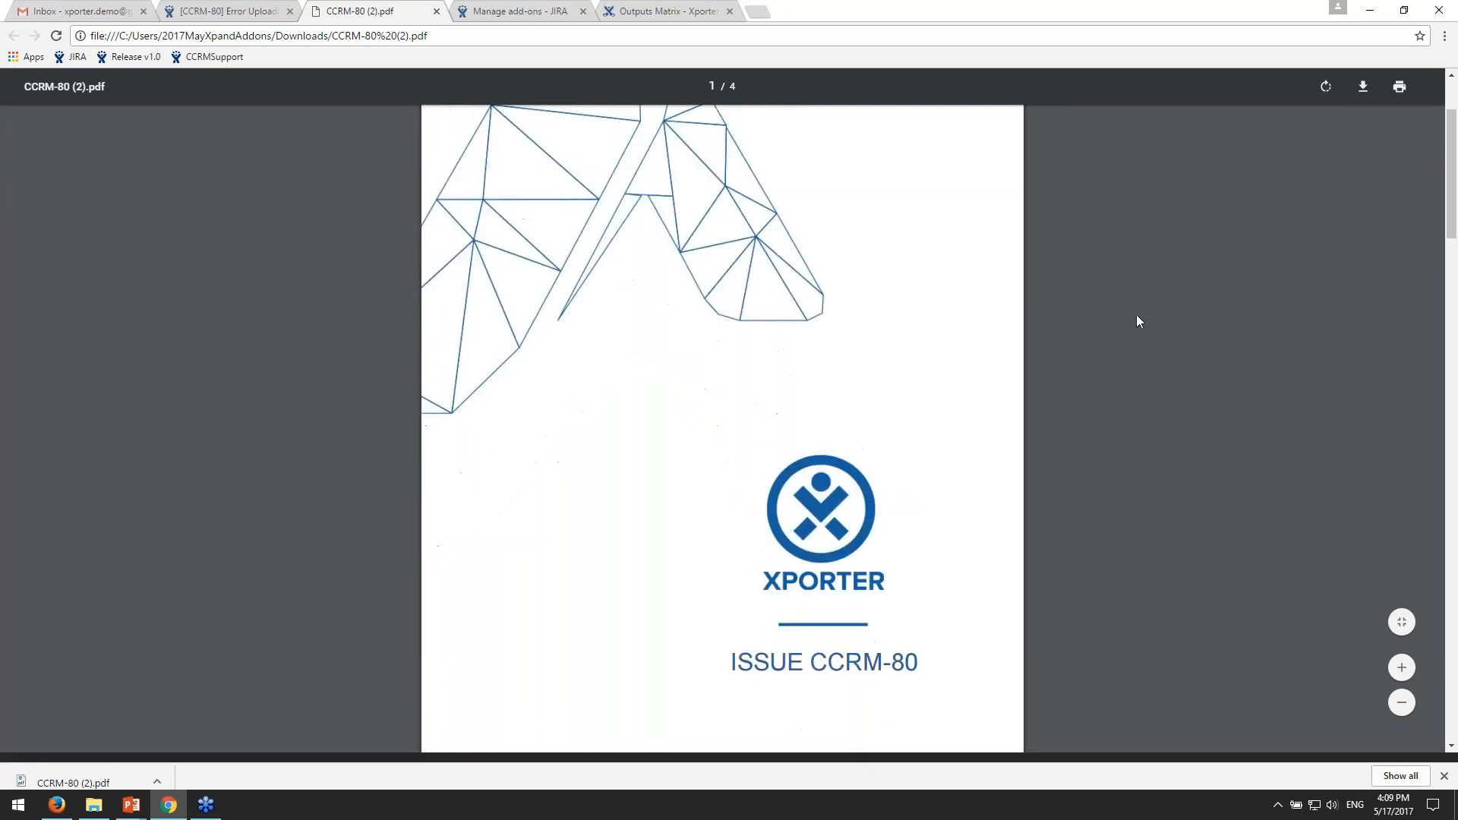
left_click_drag(828, 662, 967, 645)
scroll(968, 641, "up", 2)
scroll(968, 638, "down", 10)
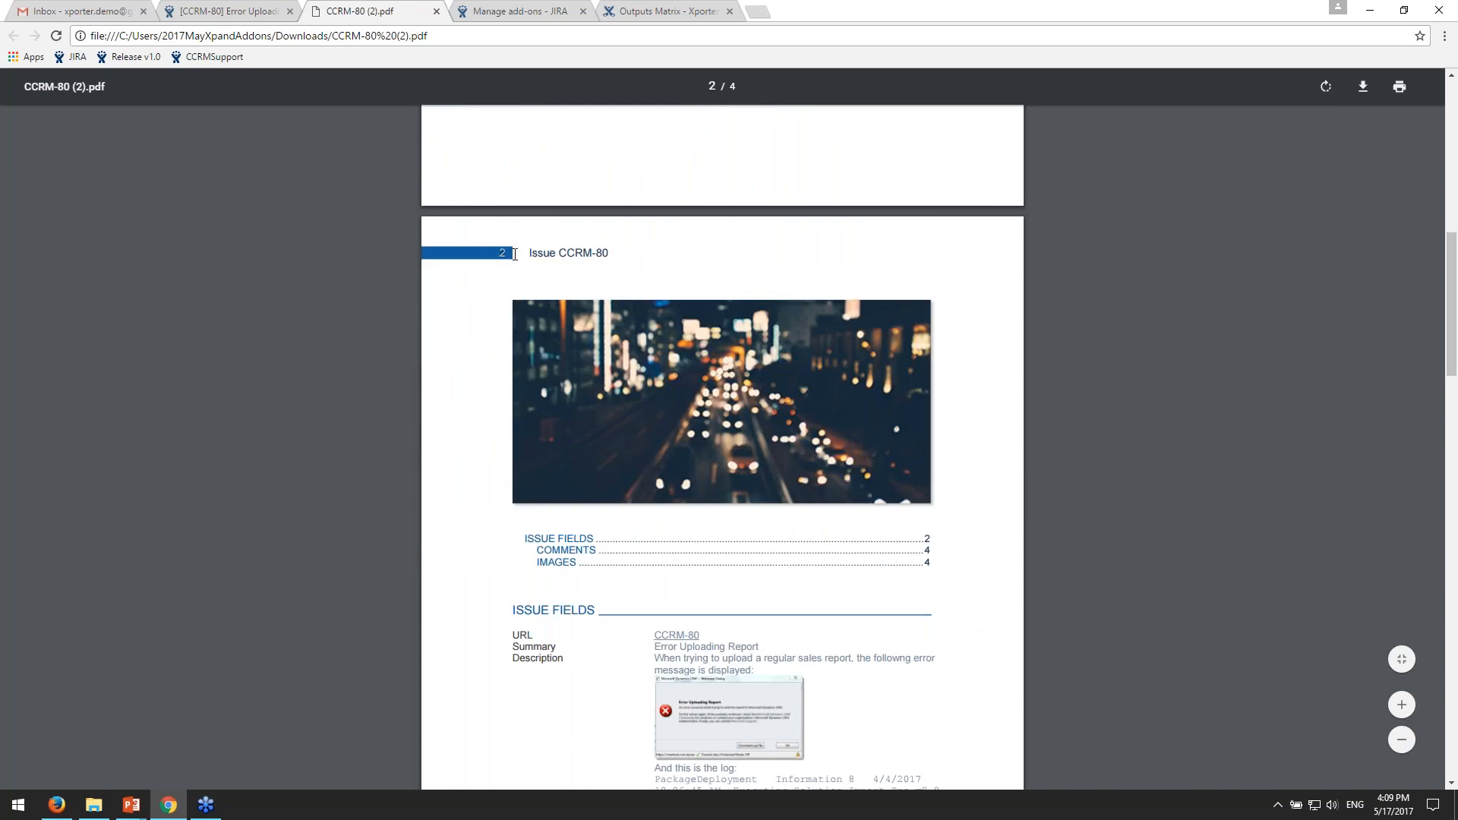
- Examine the page header, banner image and table of contents on page 2 of the exported PDF
left_click_drag(562, 253, 629, 253)
left_click(795, 266)
scroll(834, 261, "down", 1)
scroll(833, 261, "down", 1)
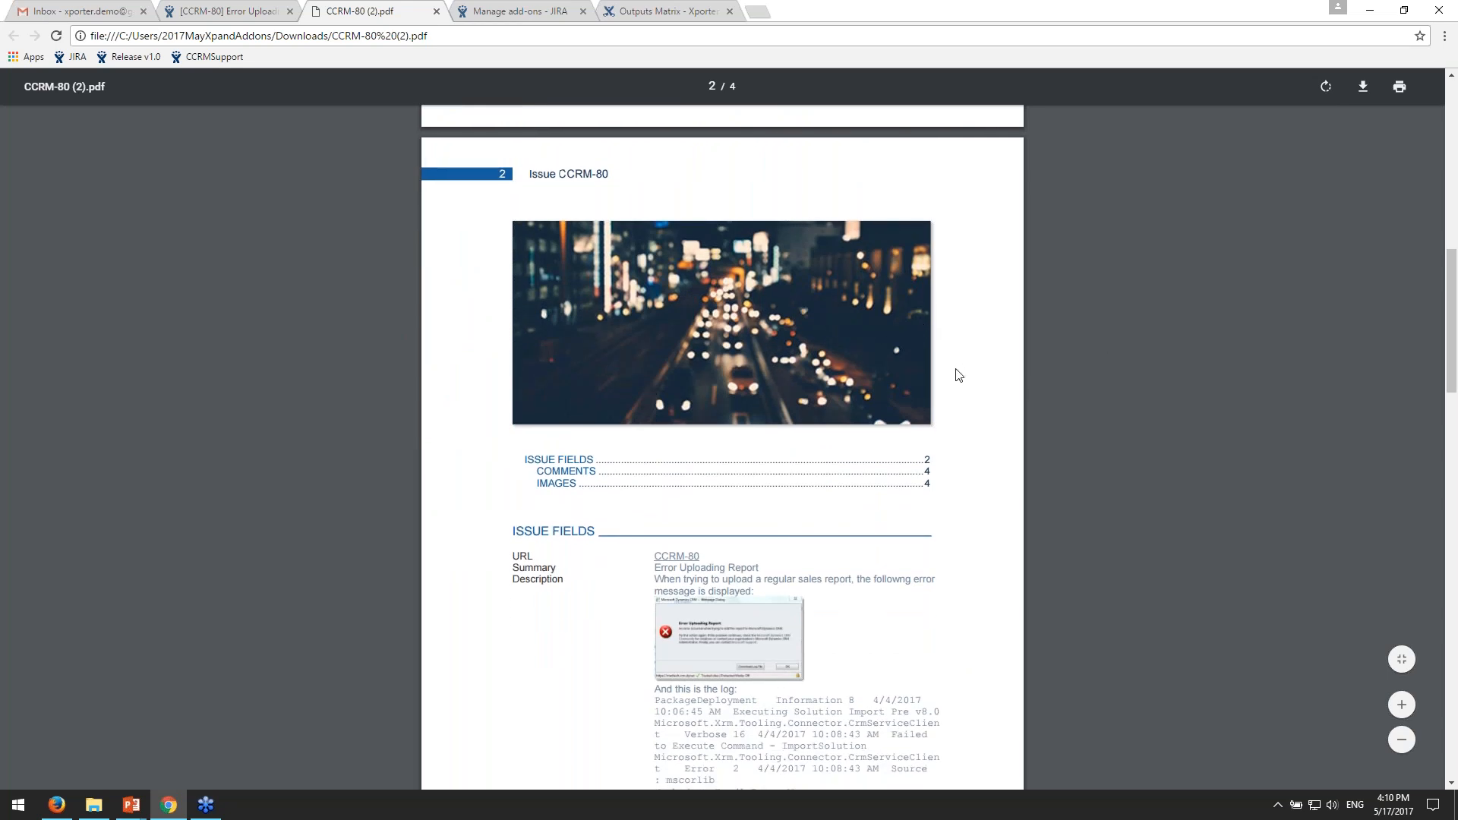
scroll(913, 362, "down", 2)
scroll(913, 357, "up", 1)
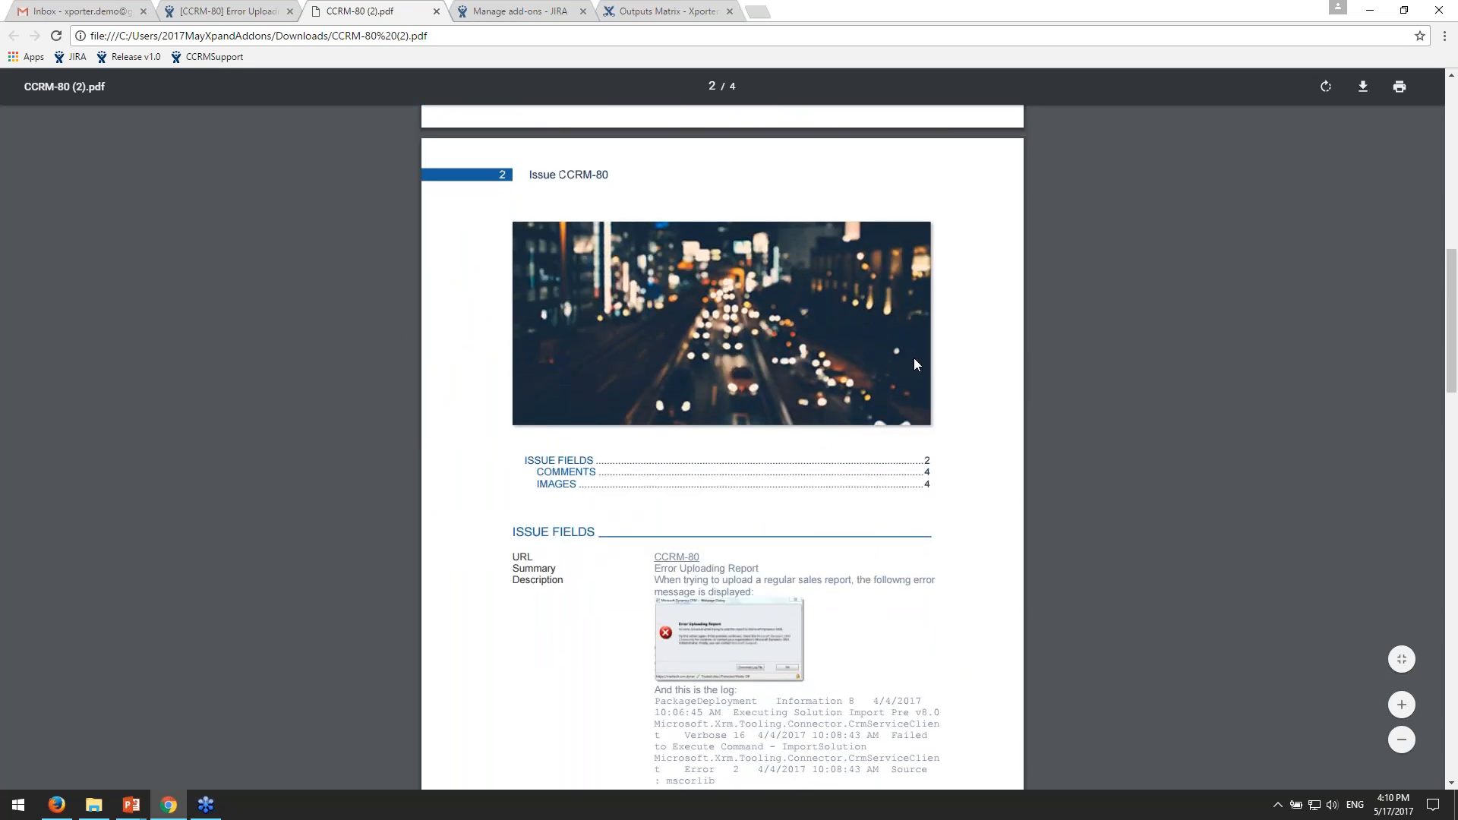
scroll(914, 357, "down", 1)
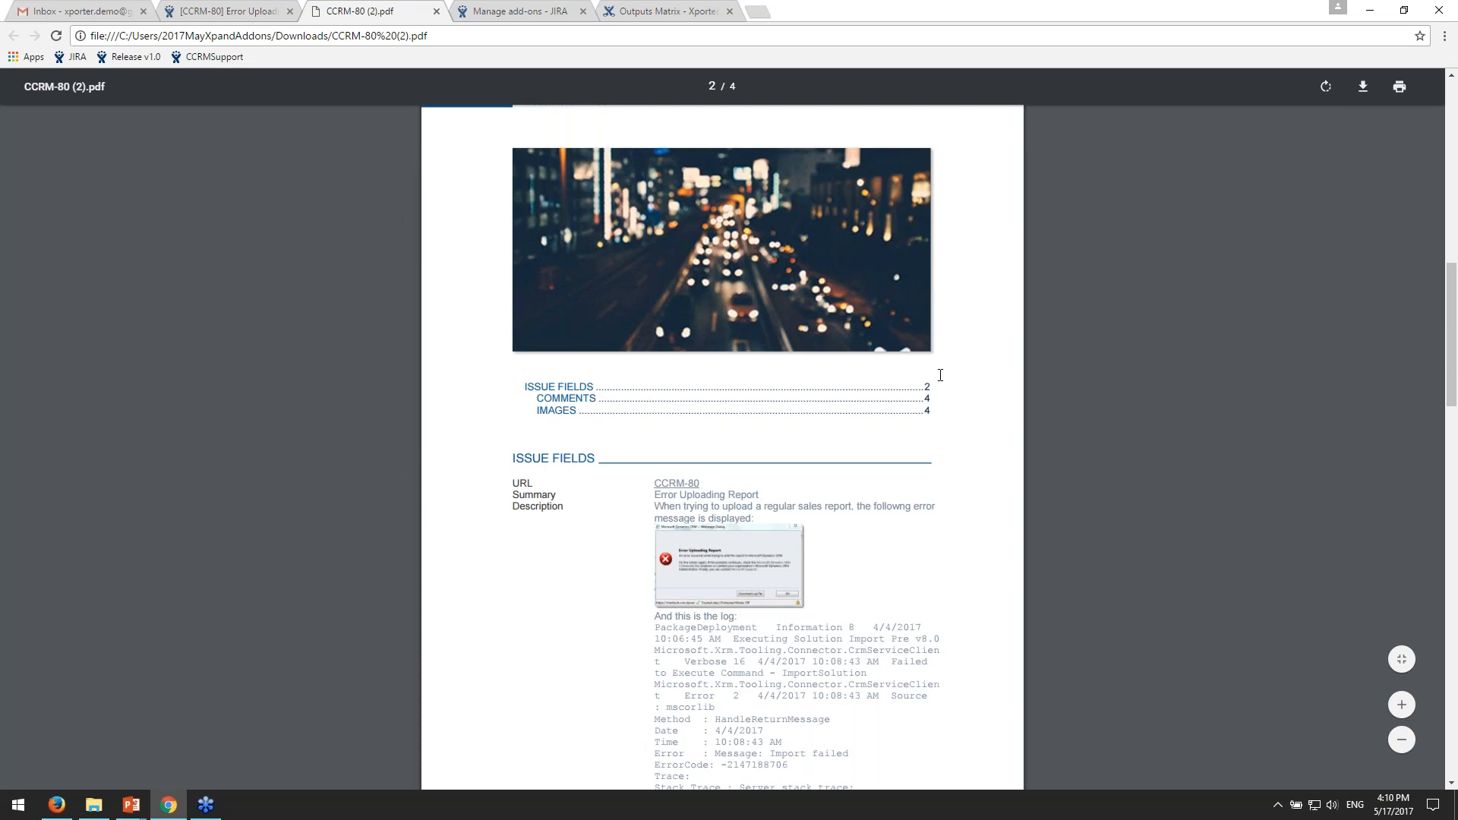
scroll(940, 375, "down", 2)
scroll(940, 375, "up", 1)
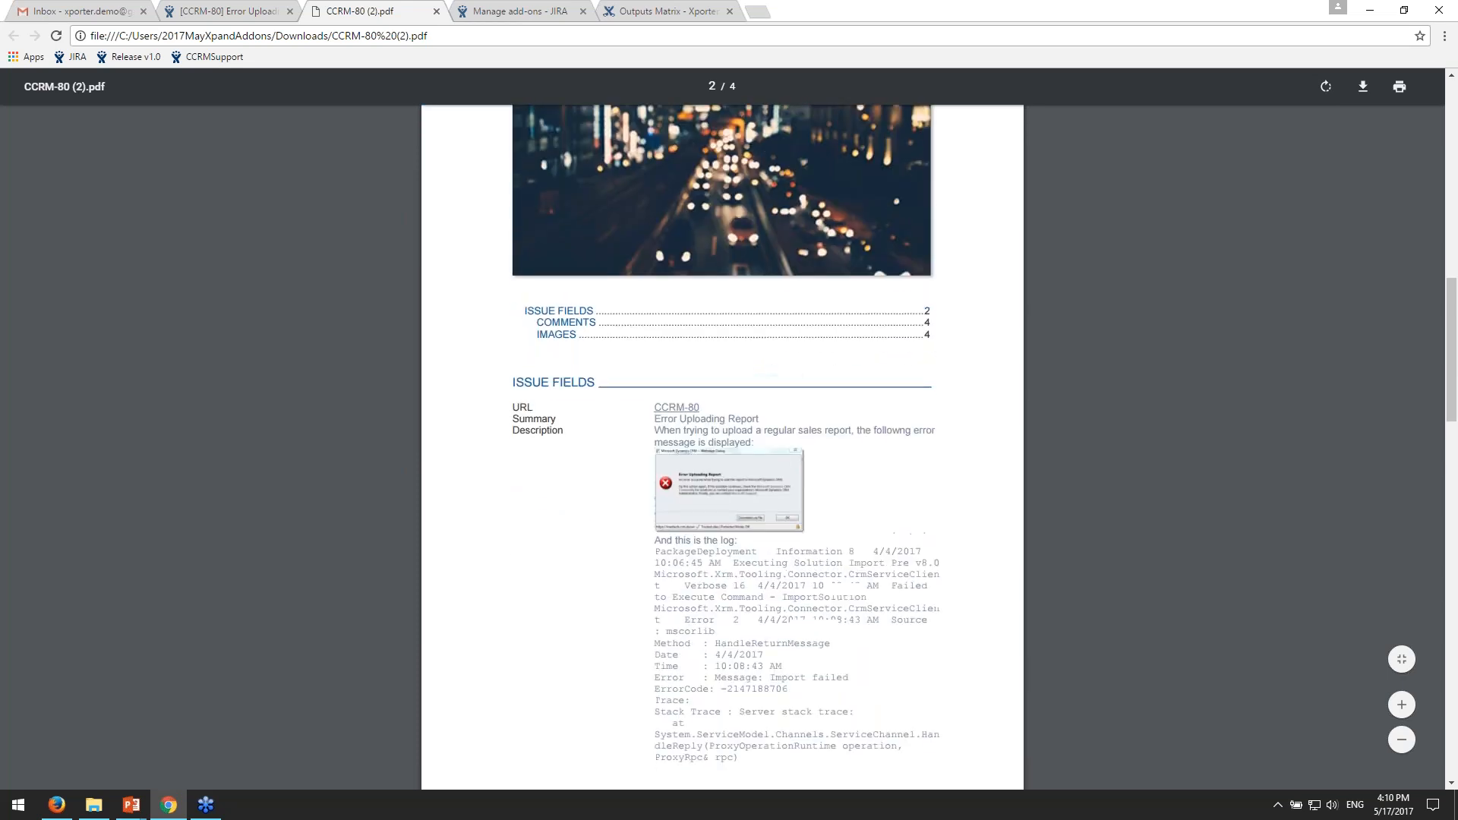
scroll(957, 418, "up", 2)
scroll(952, 467, "down", 1)
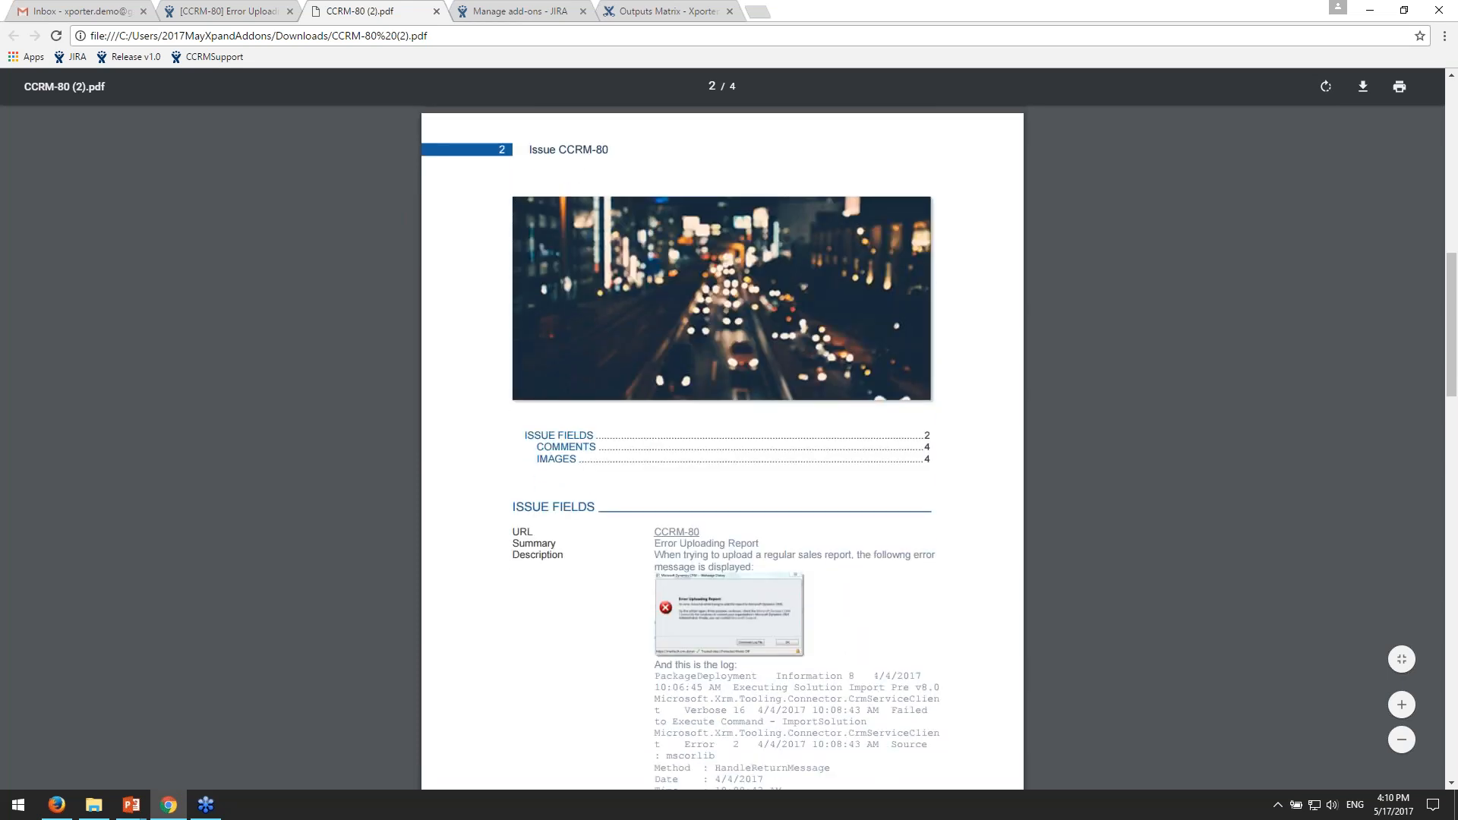
- Follow the Images entry in the PDF's table of contents, then return to the issue fields on page 2
left_click(930, 454)
scroll(921, 482, "up", 12)
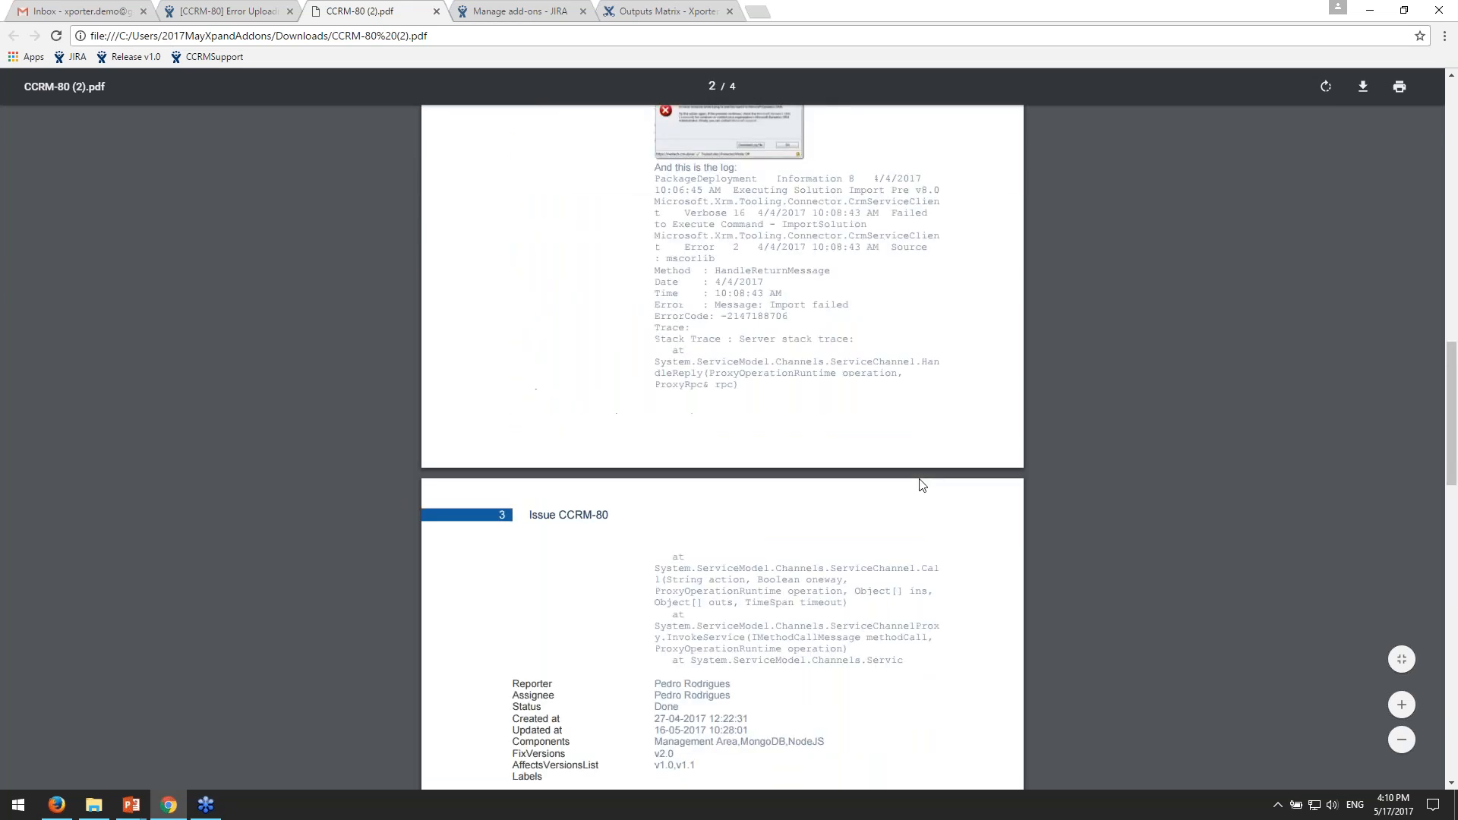
scroll(921, 484, "up", 12)
scroll(918, 481, "down", 16)
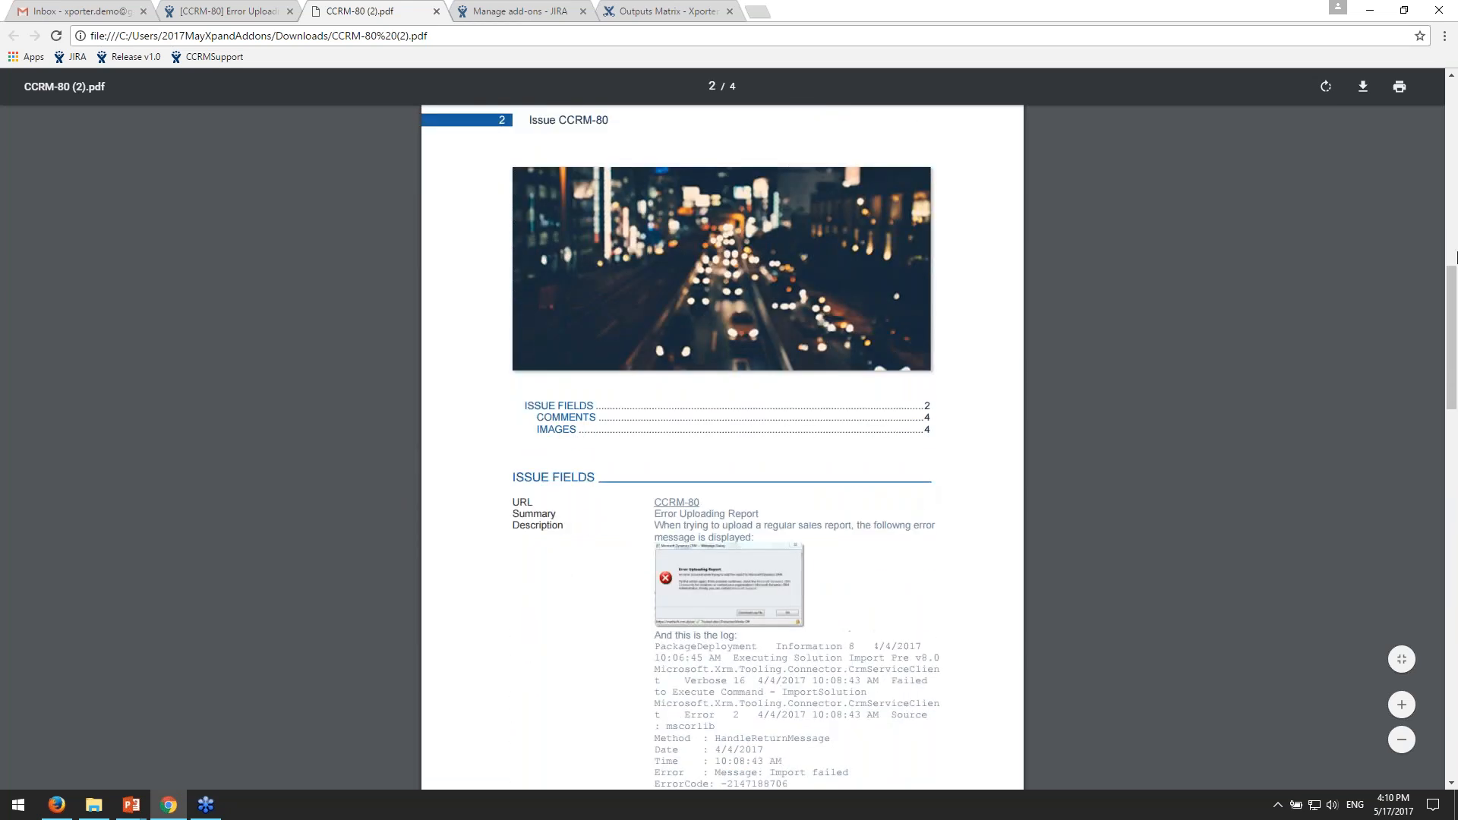
left_click_drag(1454, 490, 1453, 307)
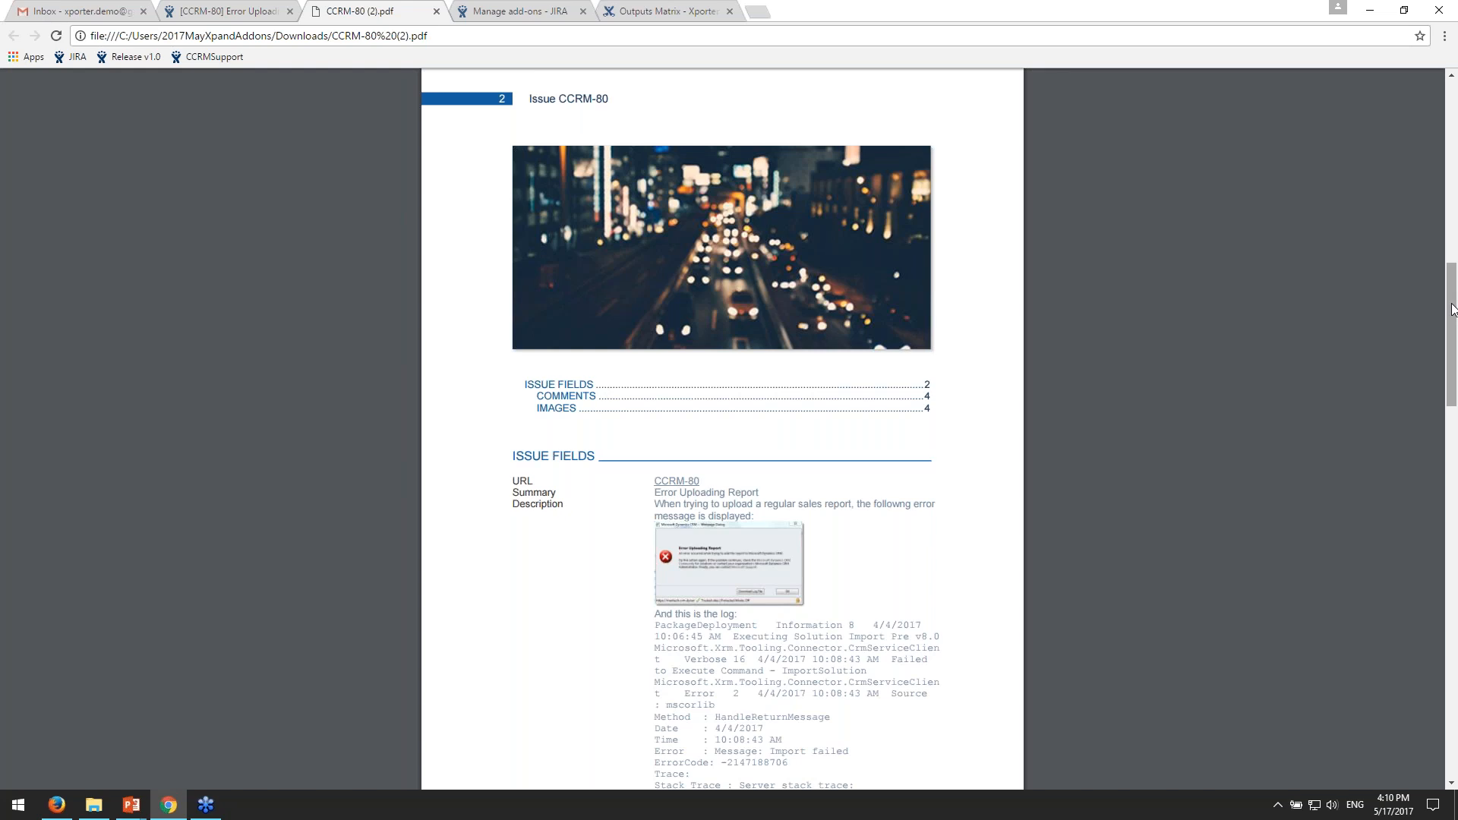
left_click_drag(1451, 305, 1452, 316)
scroll(1025, 349, "down", 4)
scroll(1037, 345, "up", 1)
scroll(663, 189, "up", 1)
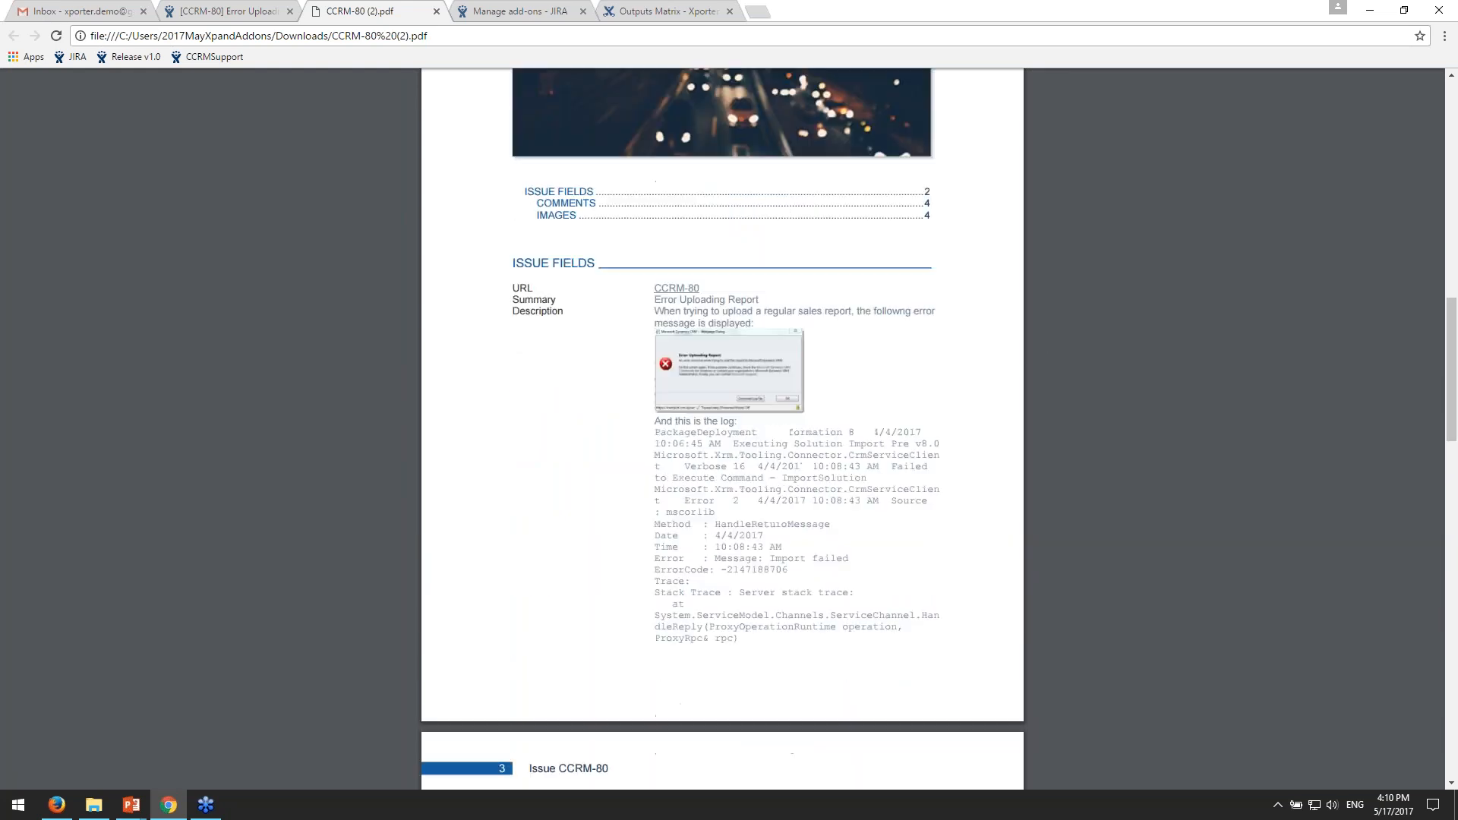
scroll(680, 346, "up", 1)
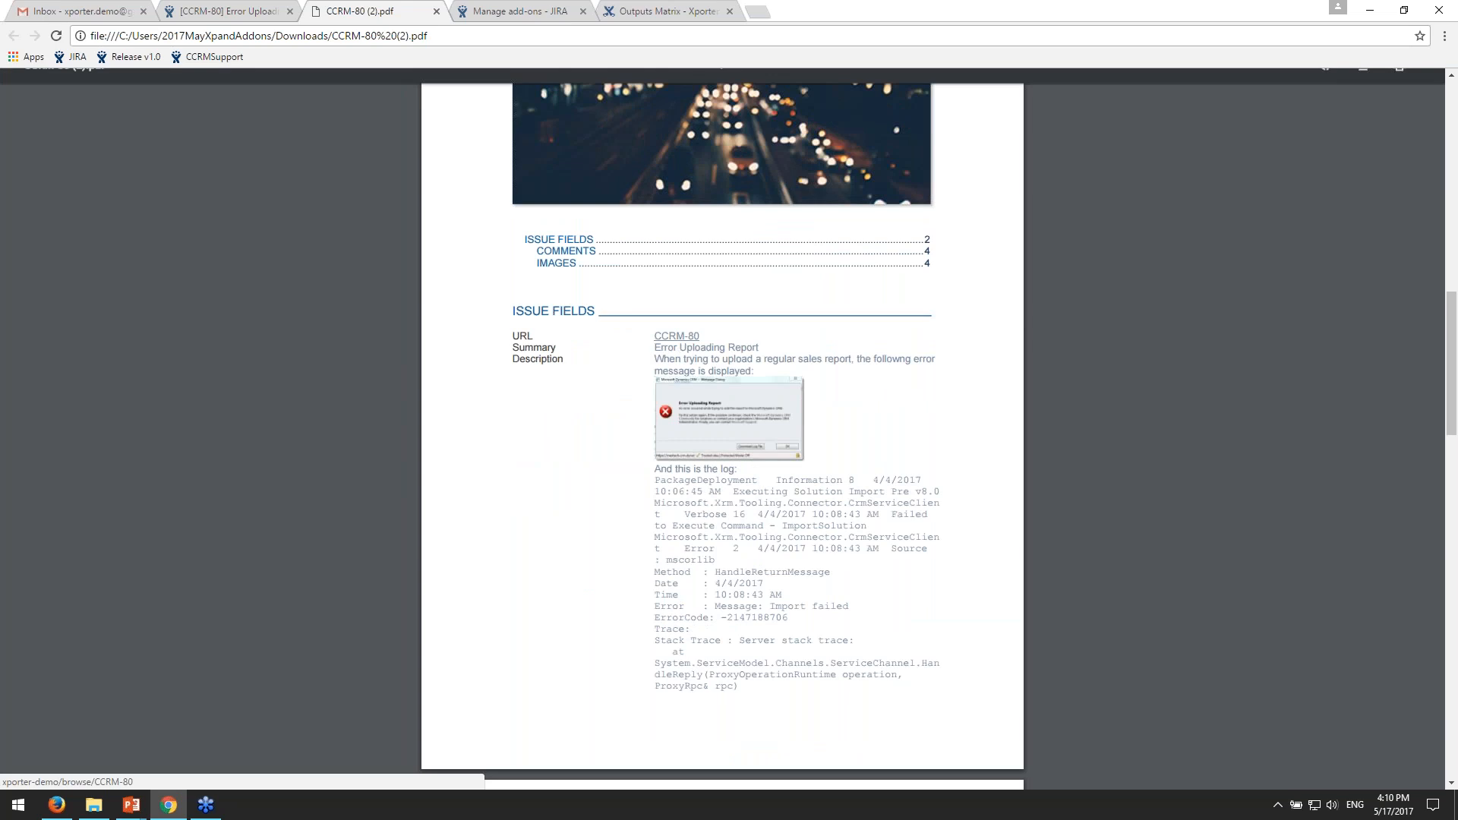
- Compare the PDF's issue link, summary and description with the same fields on the CCRM-80 issue page
left_click_drag(719, 340, 676, 337)
left_click(231, 12)
left_click(385, 12)
left_click(759, 340)
left_click_drag(649, 349, 758, 348)
left_click(231, 12)
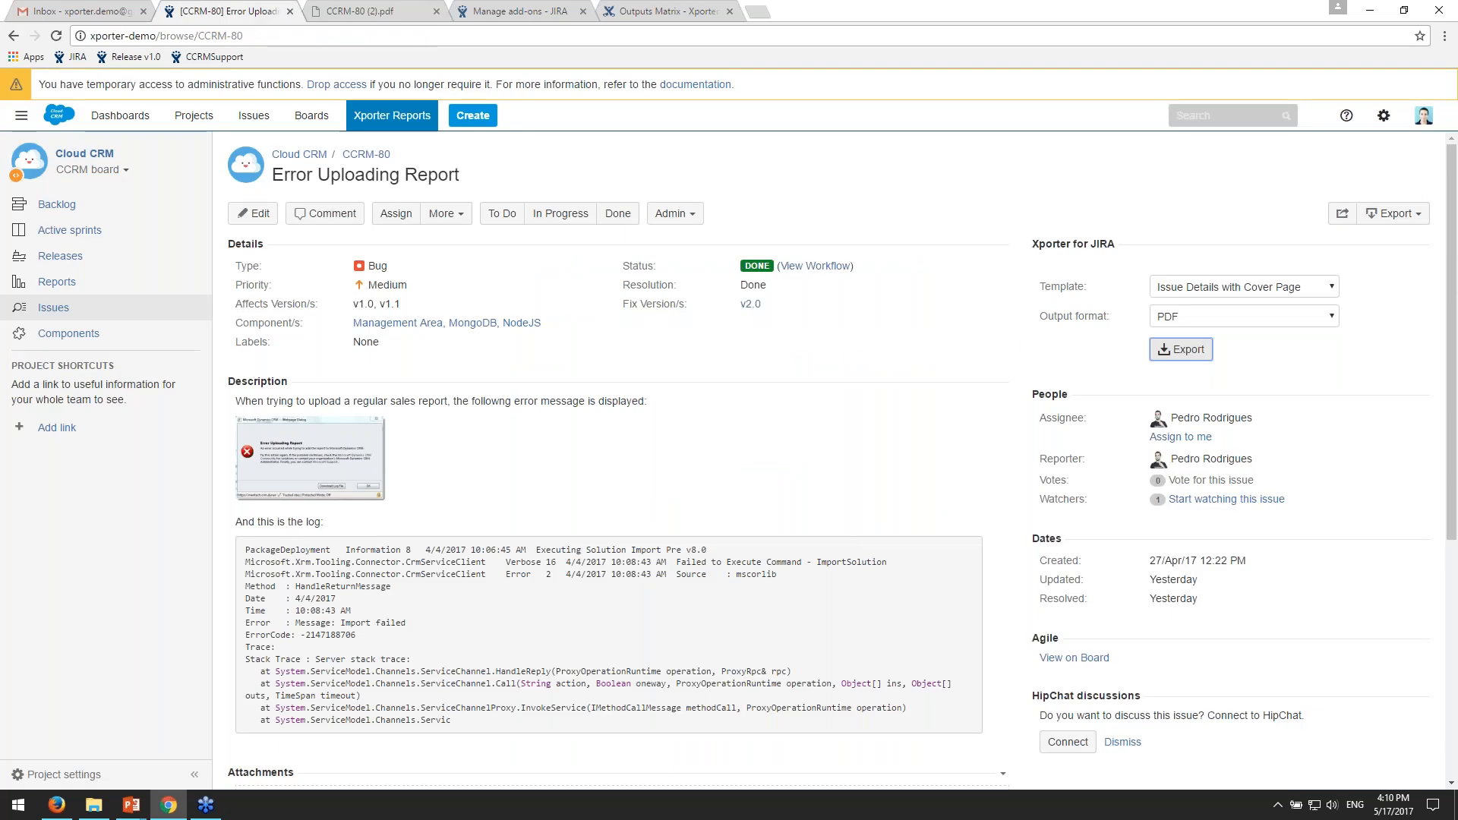
scroll(795, 460, "down", 1)
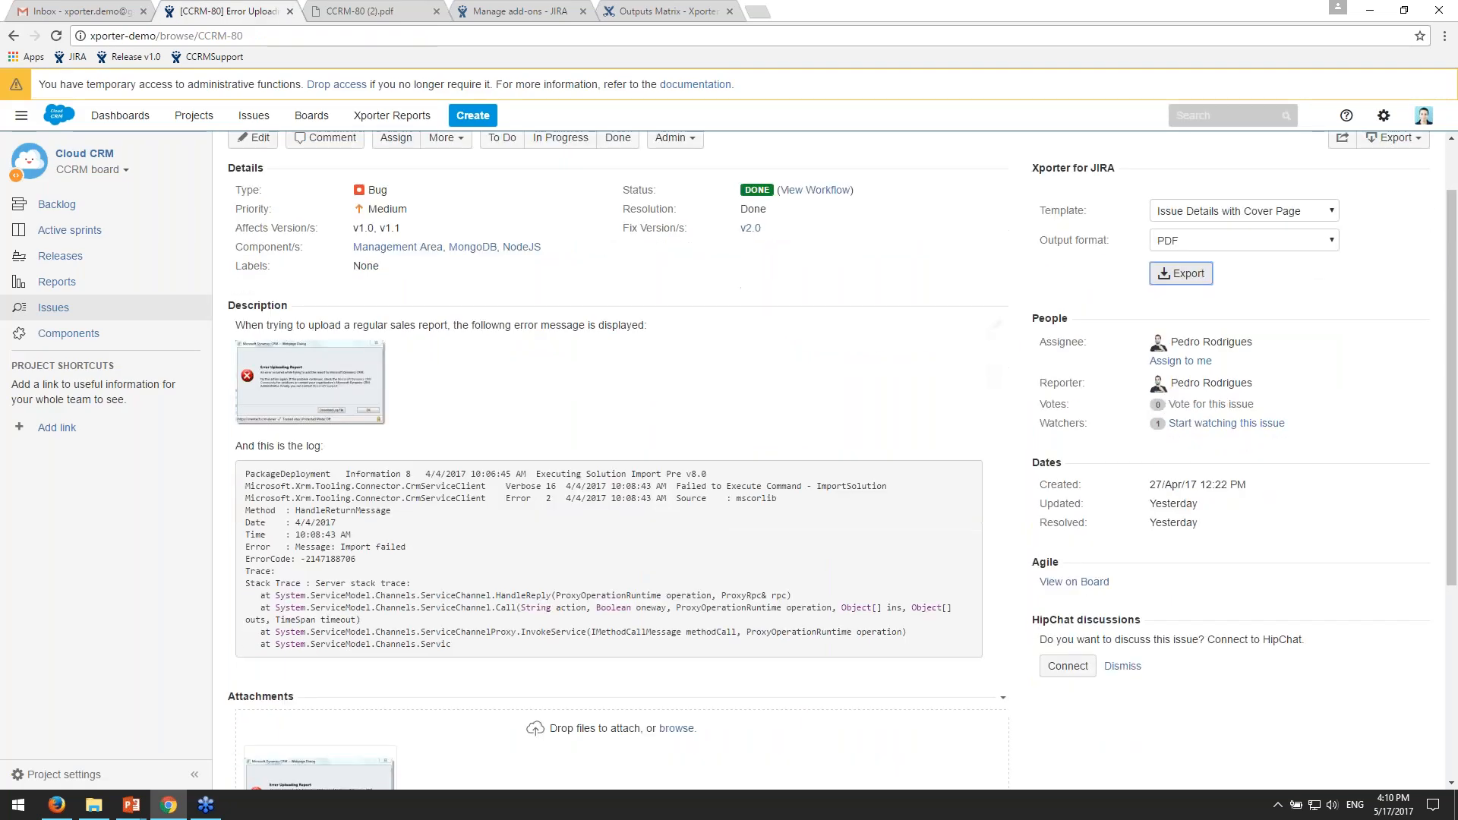
left_click(360, 11)
left_click(709, 441)
left_click_drag(839, 493, 844, 503)
scroll(855, 499, "down", 1)
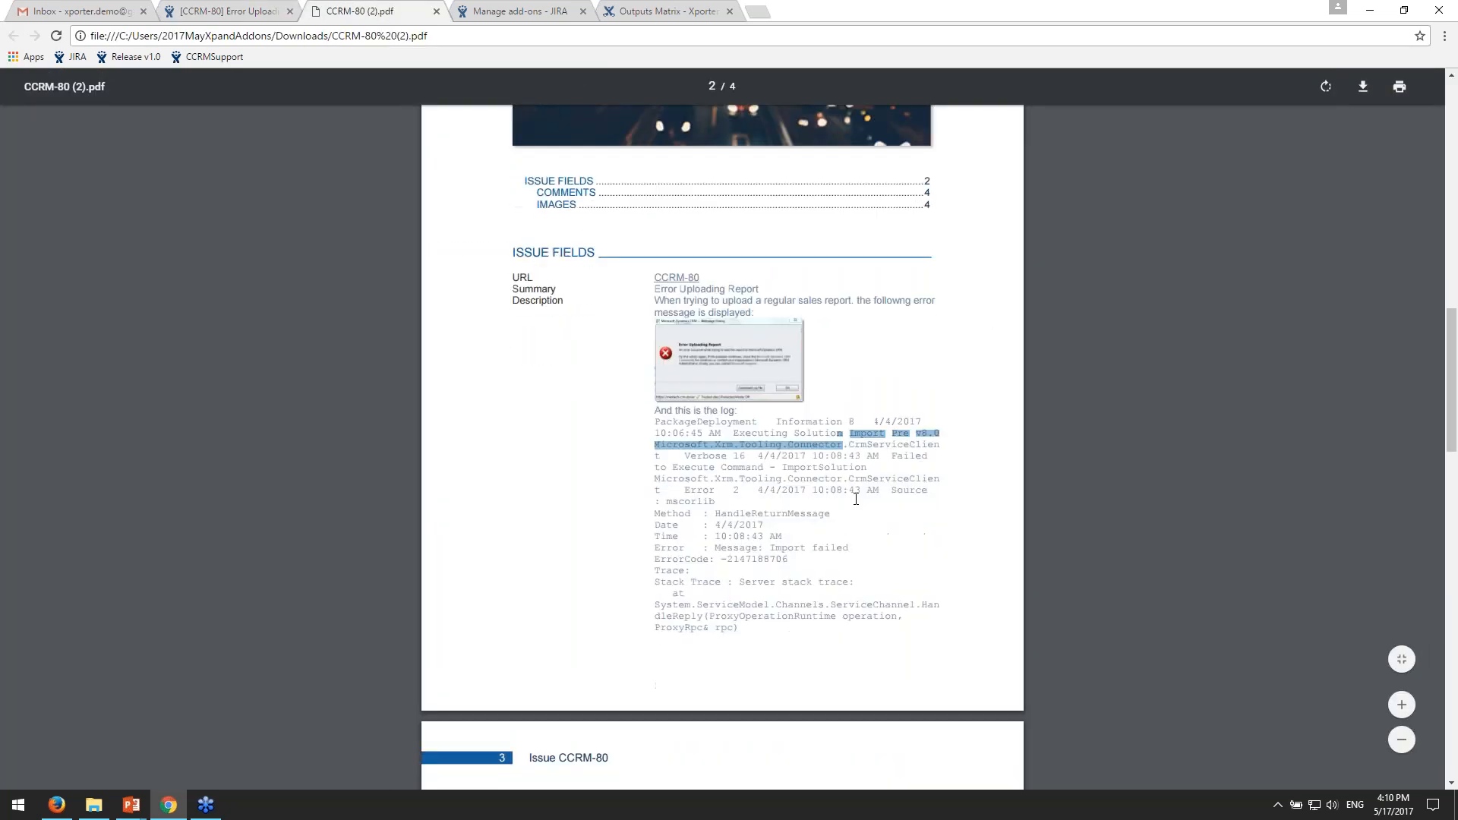
- Read the rest of the log and the issue fields on page 3, checking the status against the CCRM-80 issue page
scroll(856, 498, "down", 1)
scroll(863, 492, "down", 1)
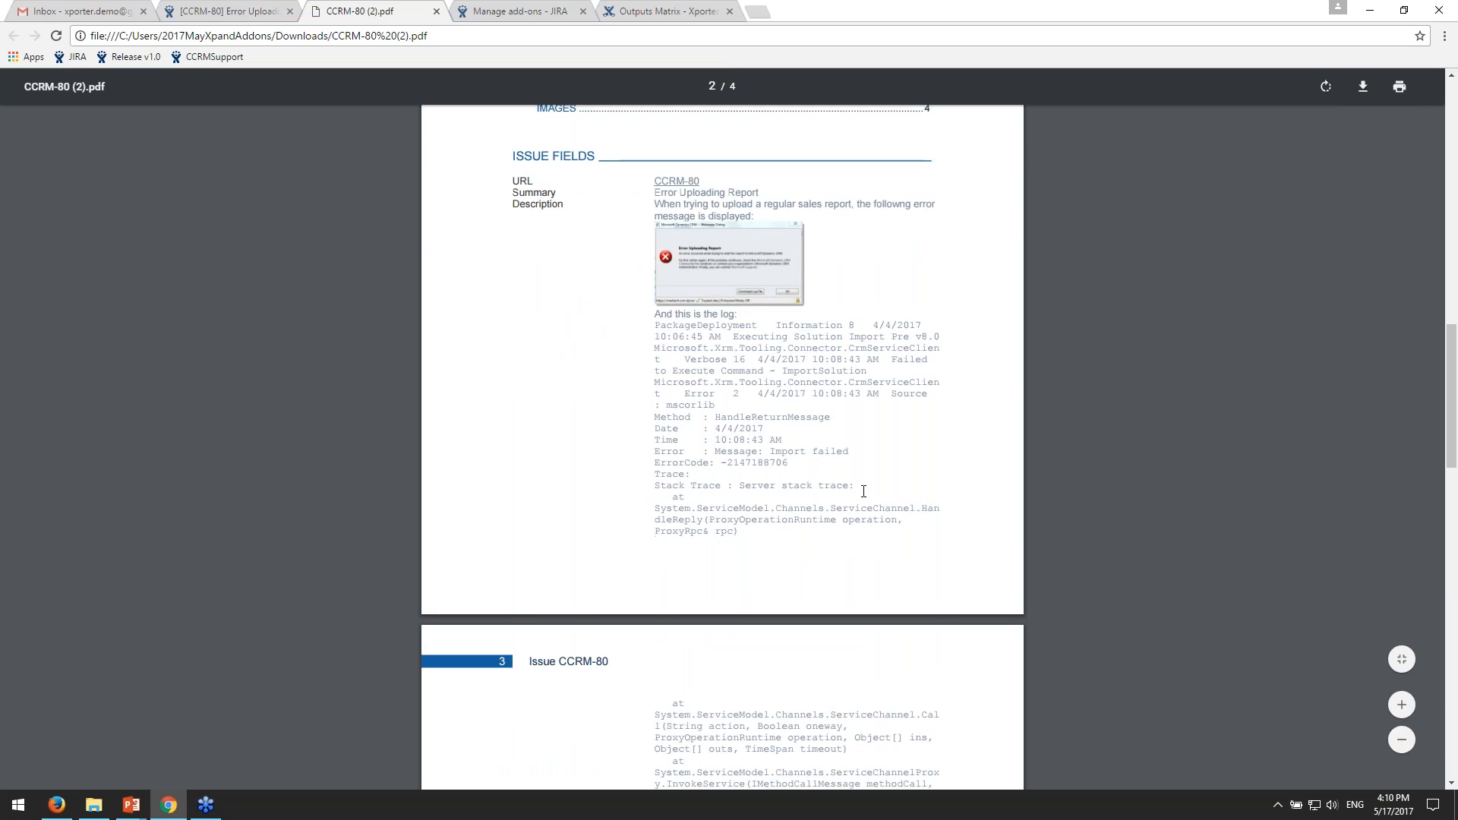
scroll(864, 491, "down", 4)
scroll(578, 575, "up", 2)
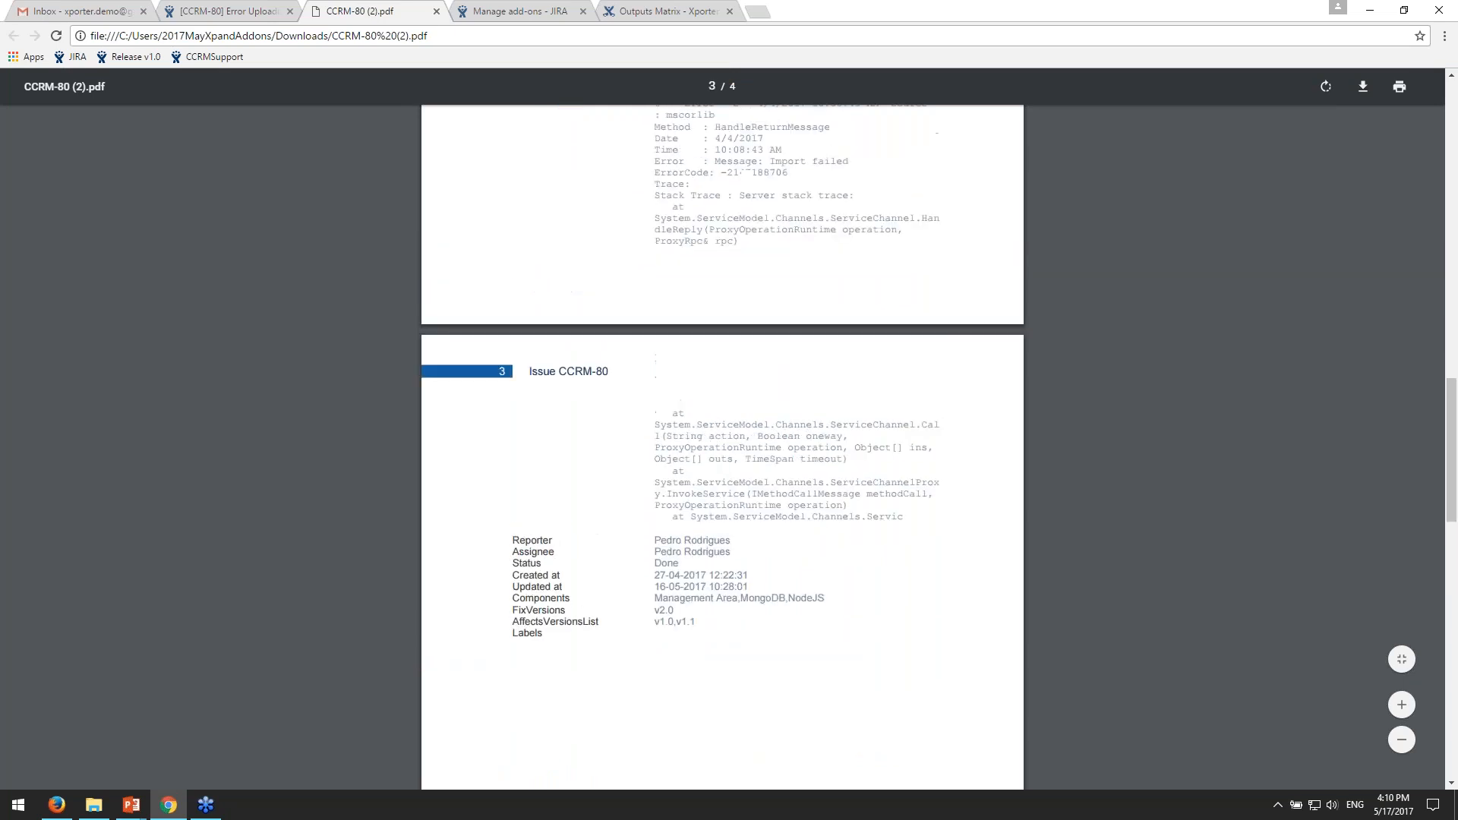
scroll(579, 575, "down", 1)
scroll(713, 557, "down", 1)
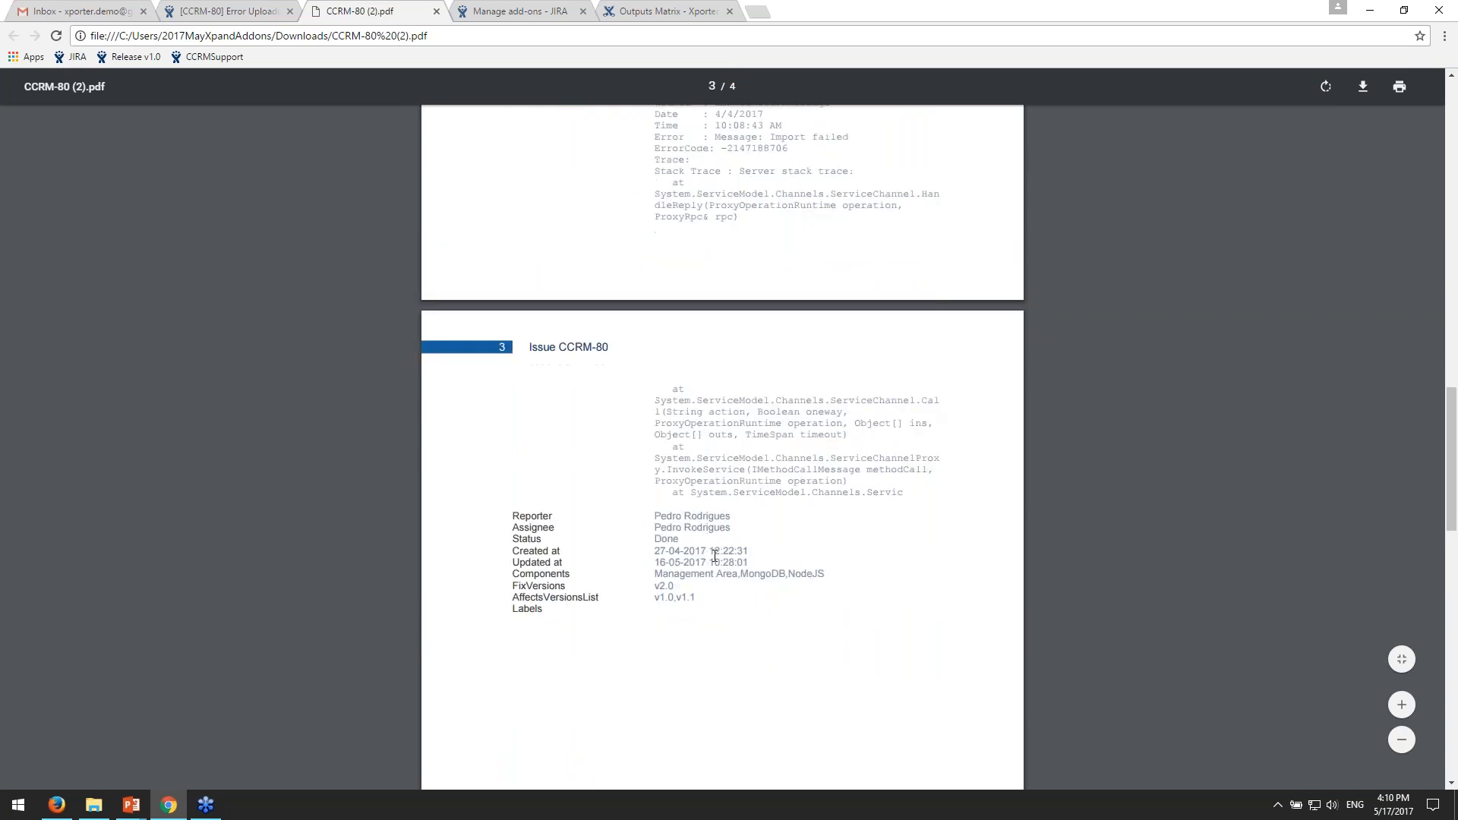
mouse_move(538, 488)
left_mouse_down()
mouse_move(681, 480)
mouse_move(542, 467)
left_mouse_up()
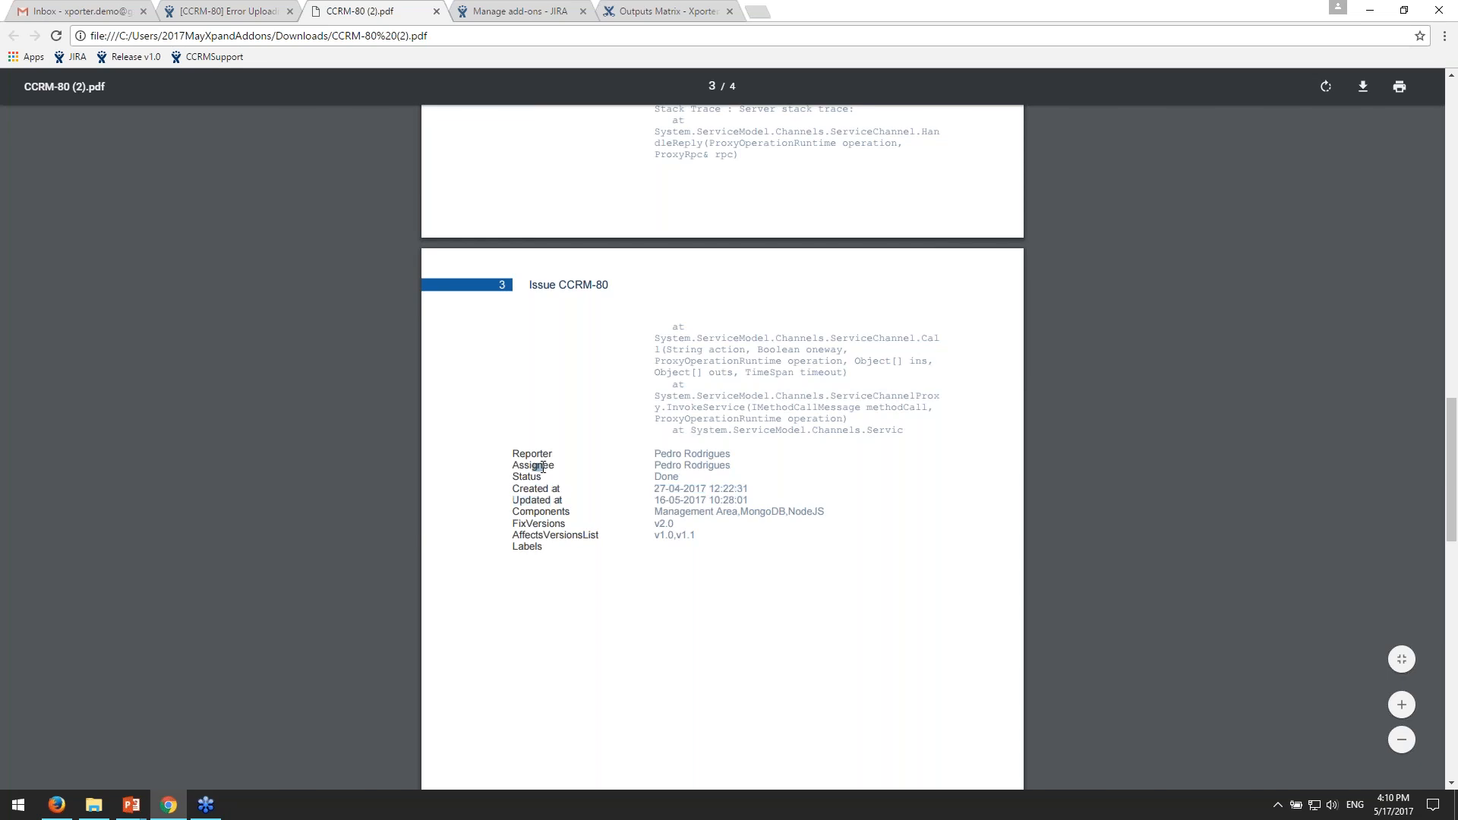
left_click_drag(683, 478, 654, 478)
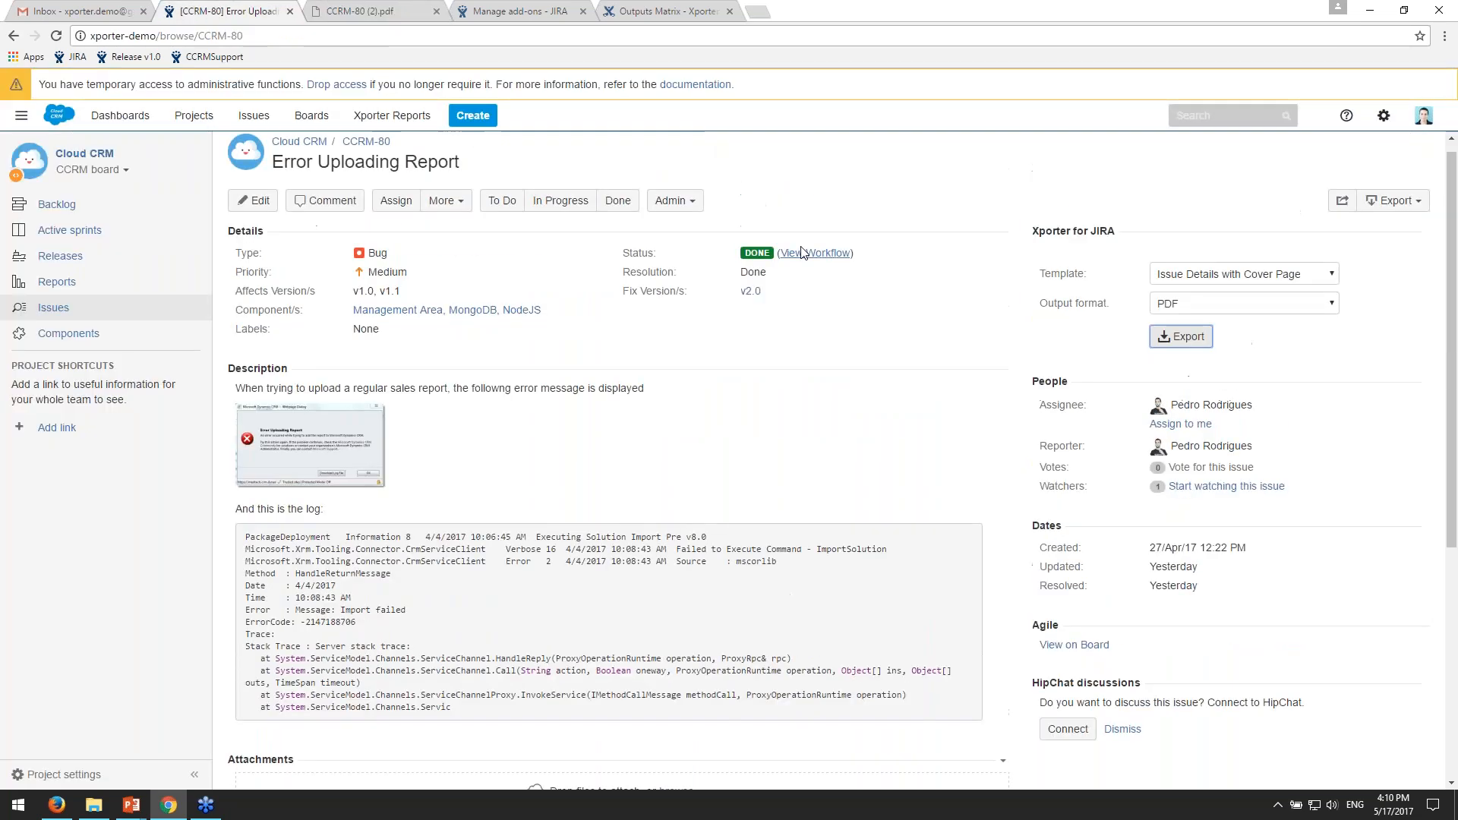
left_click(360, 10)
scroll(710, 433, "down", 5)
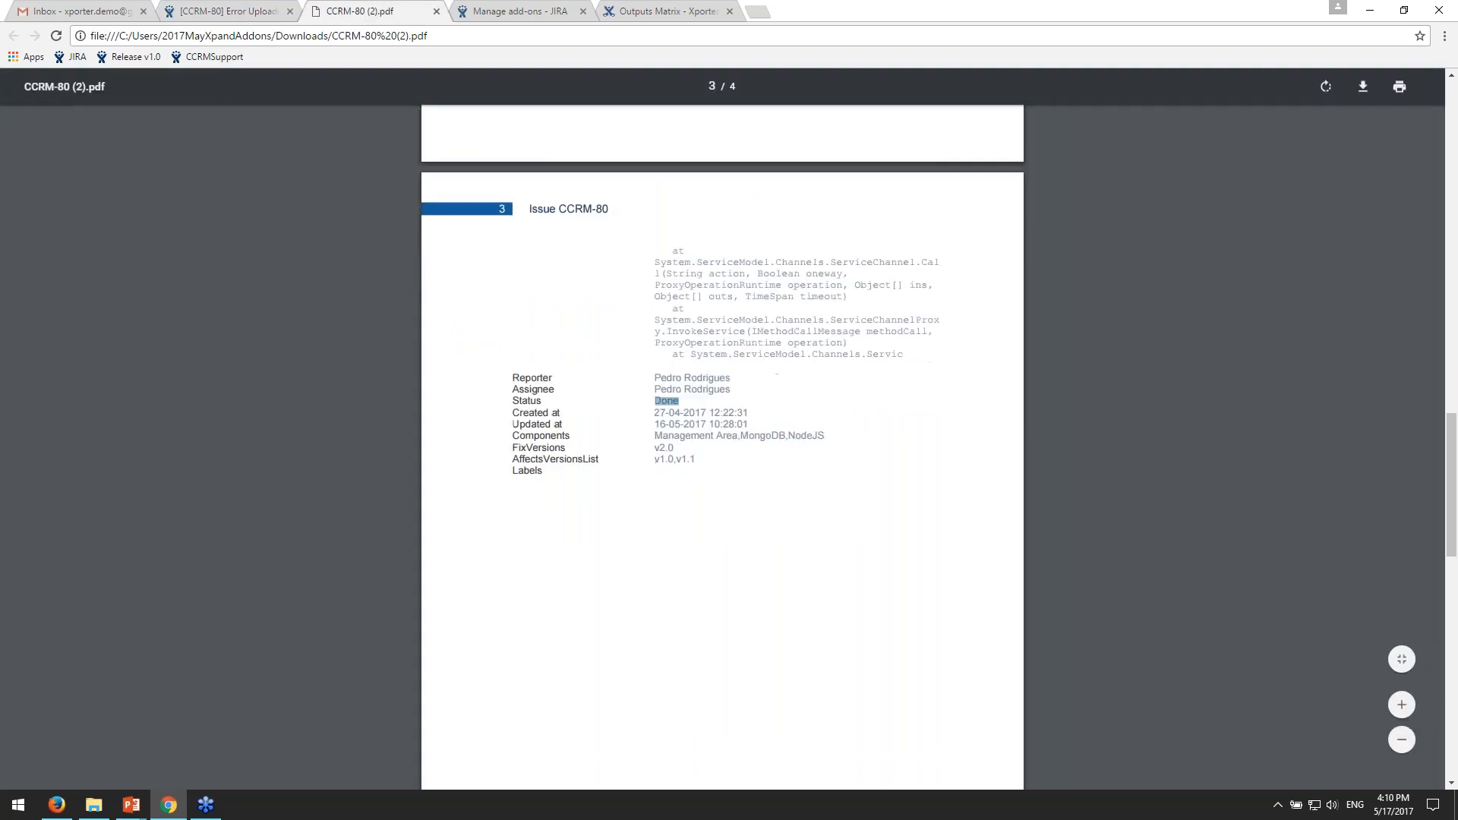
scroll(908, 332, "up", 4)
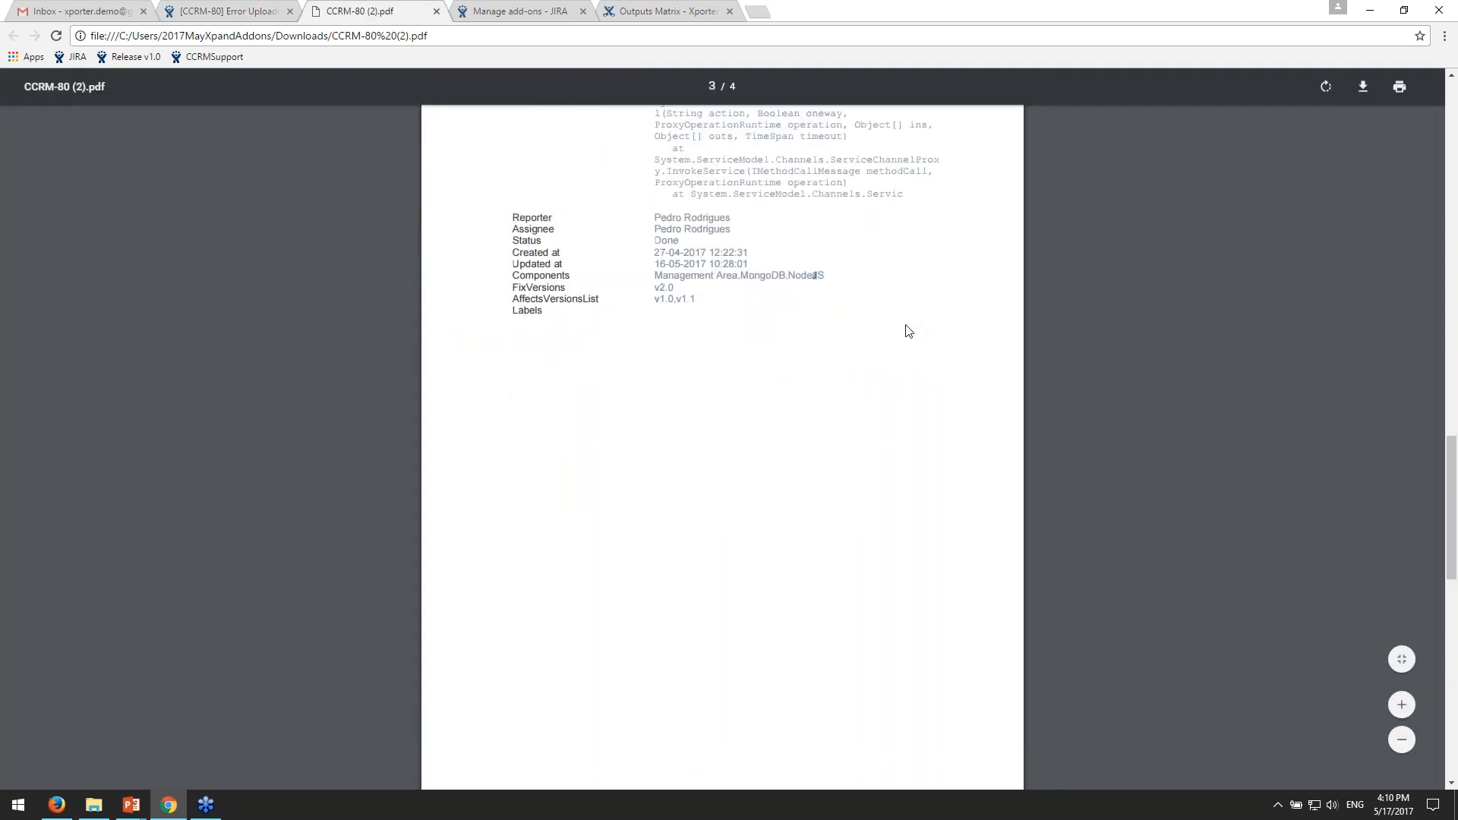
- Compare the comments and images on page 4 of the PDF with the issue's attachments and comments in JIRA
scroll(957, 415, "down", 3)
scroll(956, 417, "down", 7)
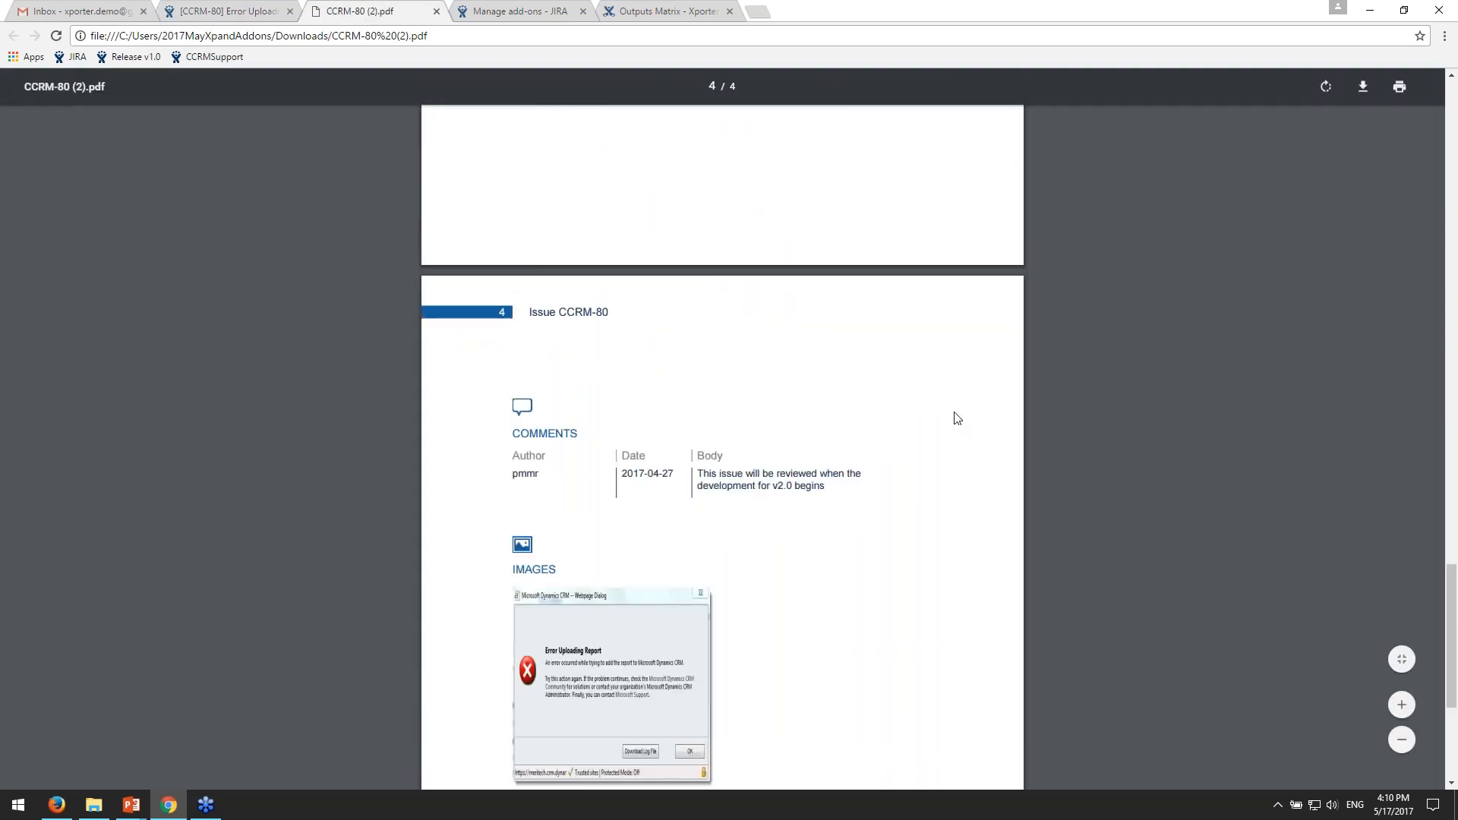
scroll(641, 434, "down", 1)
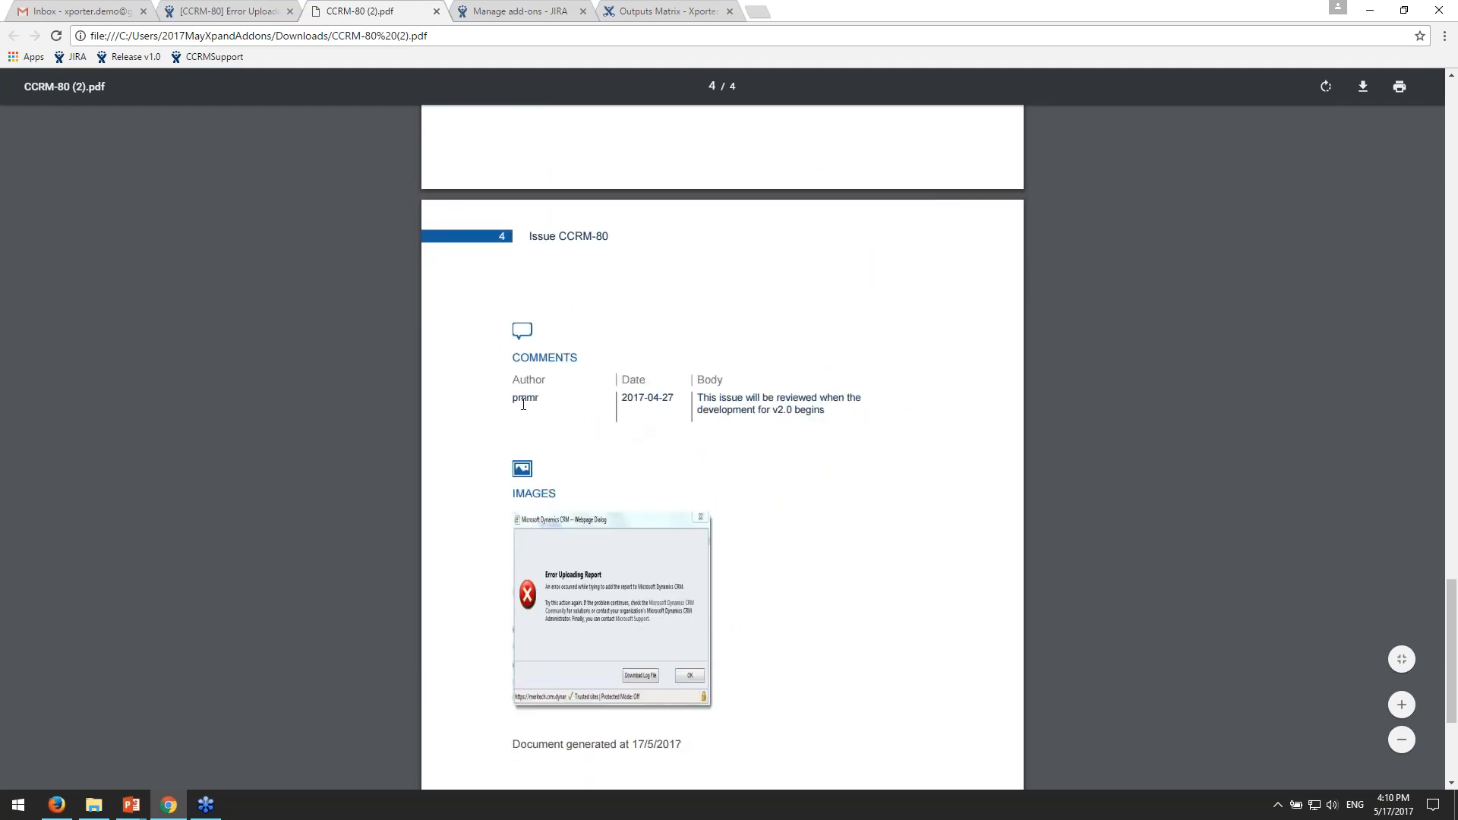
scroll(534, 397, "down", 1)
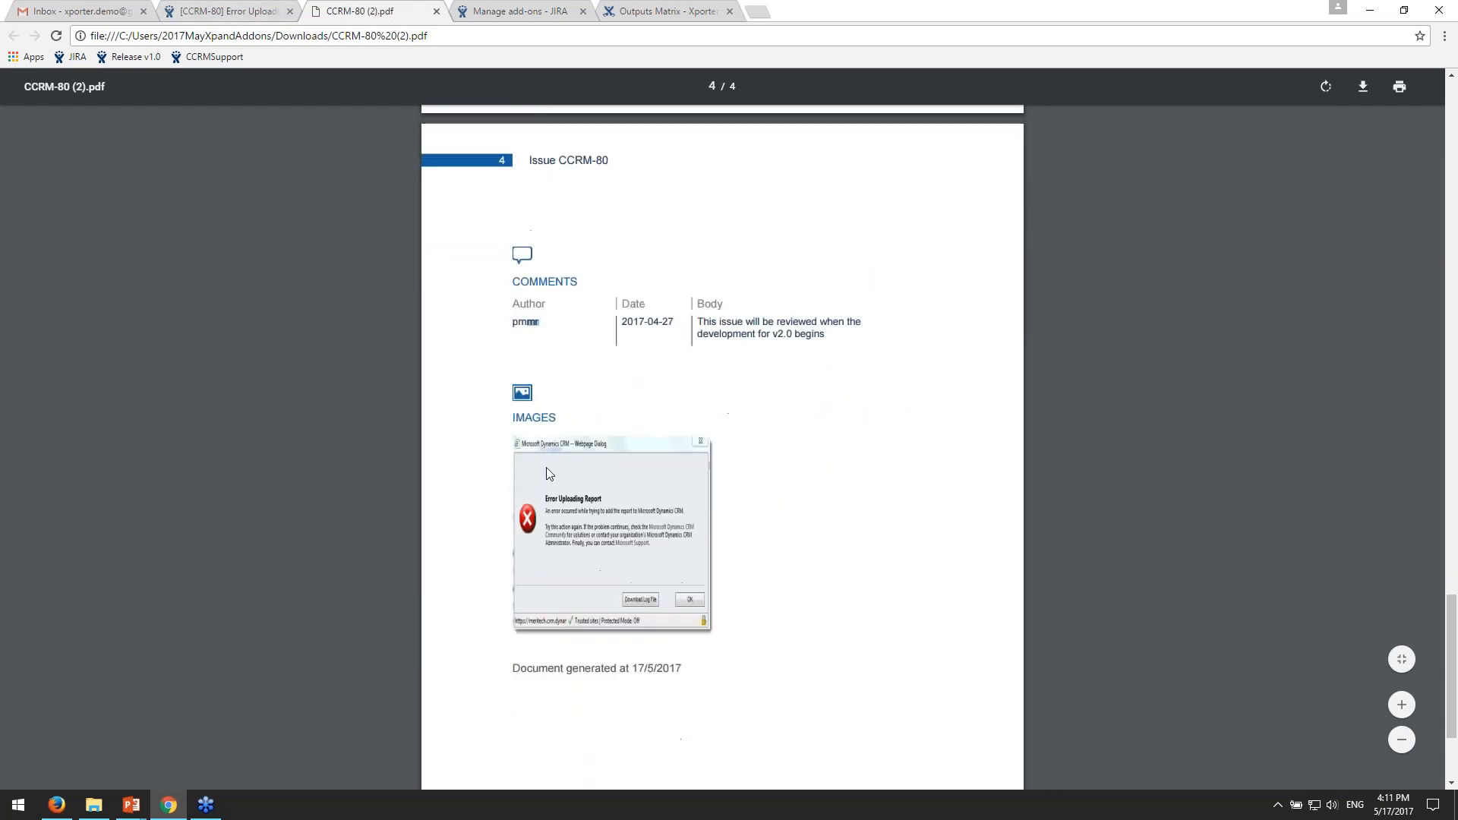
left_click(262, 9)
scroll(607, 456, "down", 4)
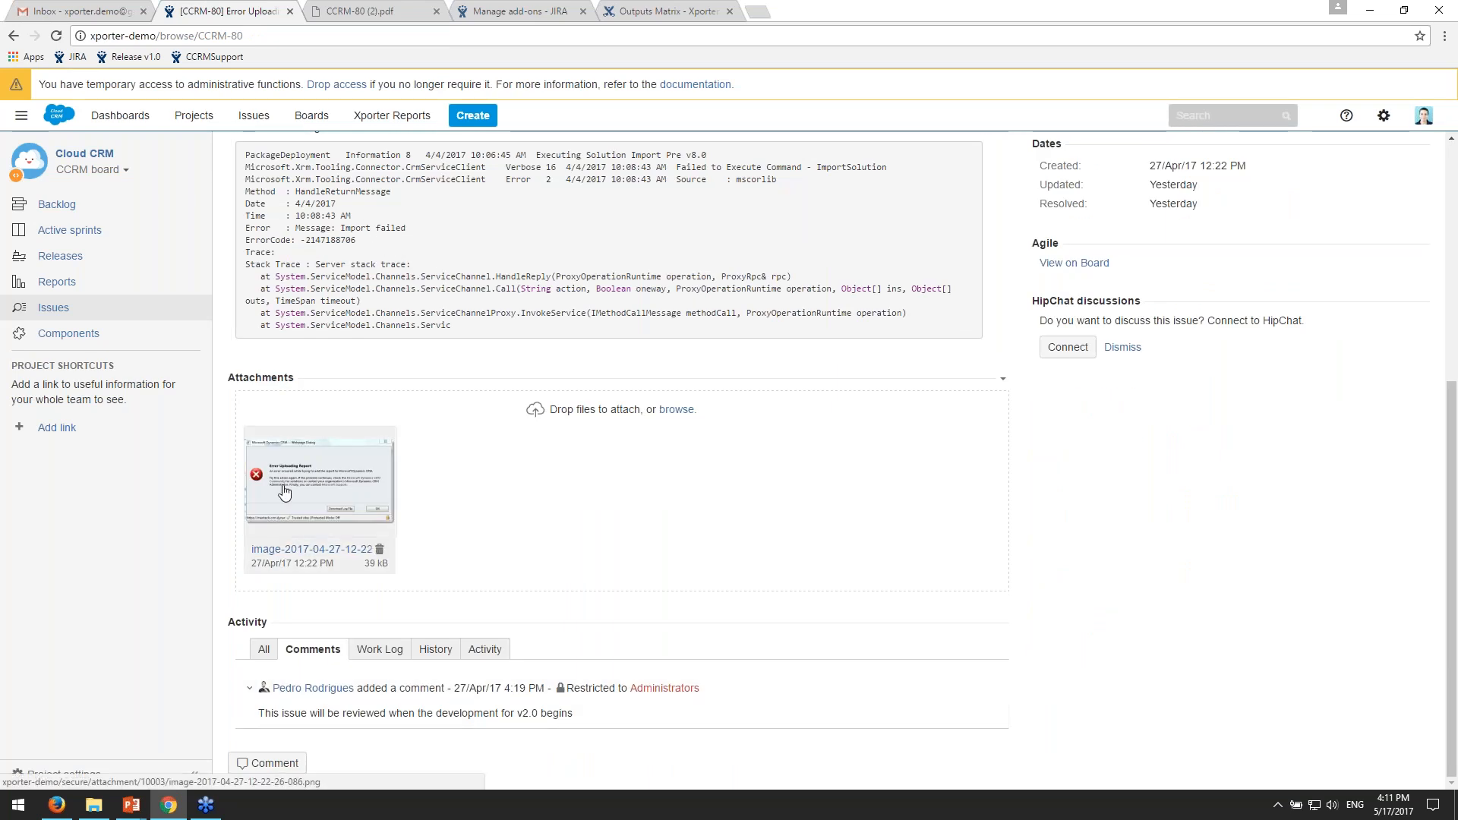
left_click(367, 14)
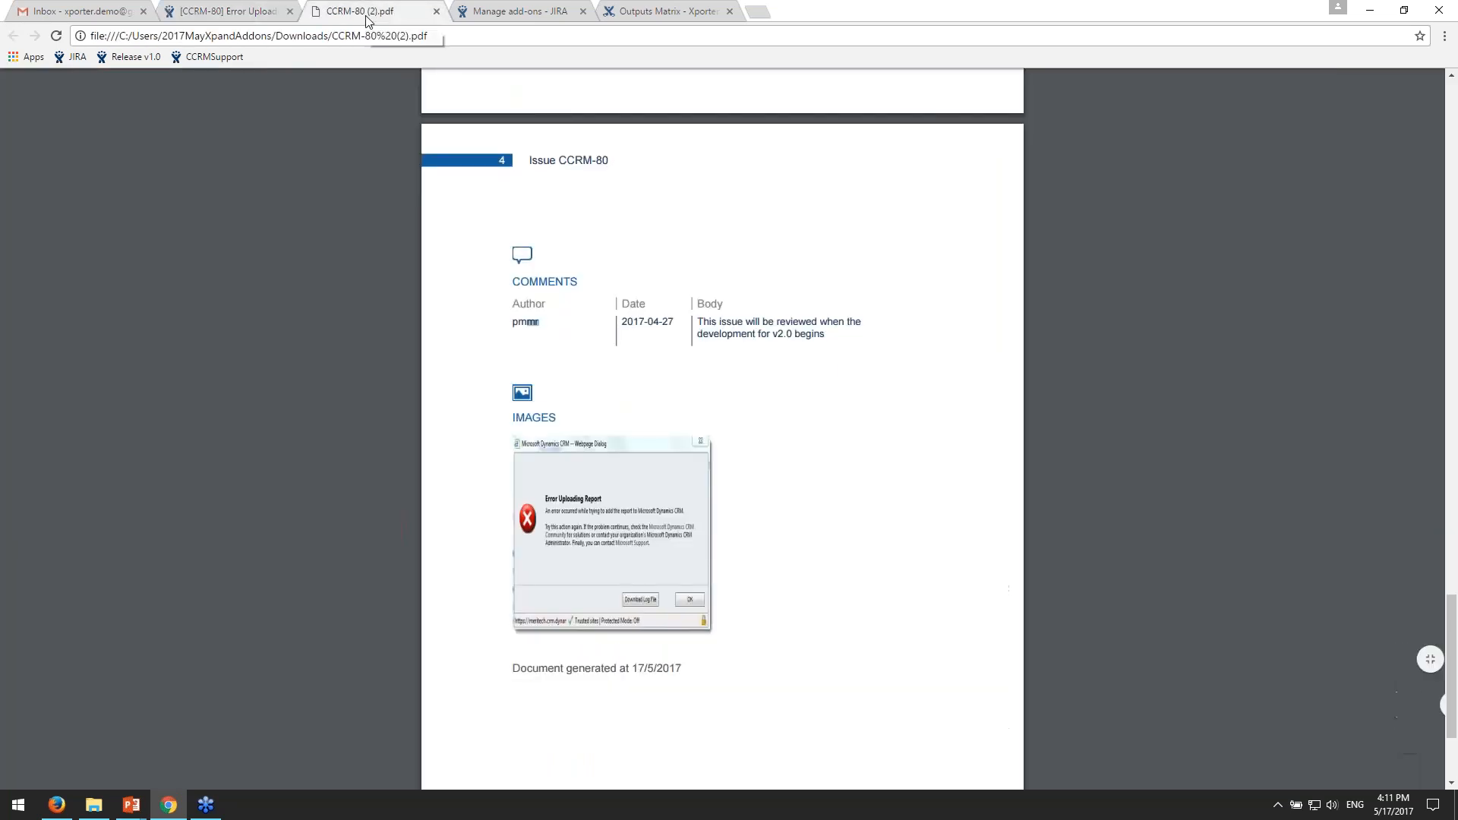
- Review the exported PDF once more from the description on page 2 to the comments and images on page 4
scroll(671, 449, "down", 2)
scroll(840, 372, "up", 15)
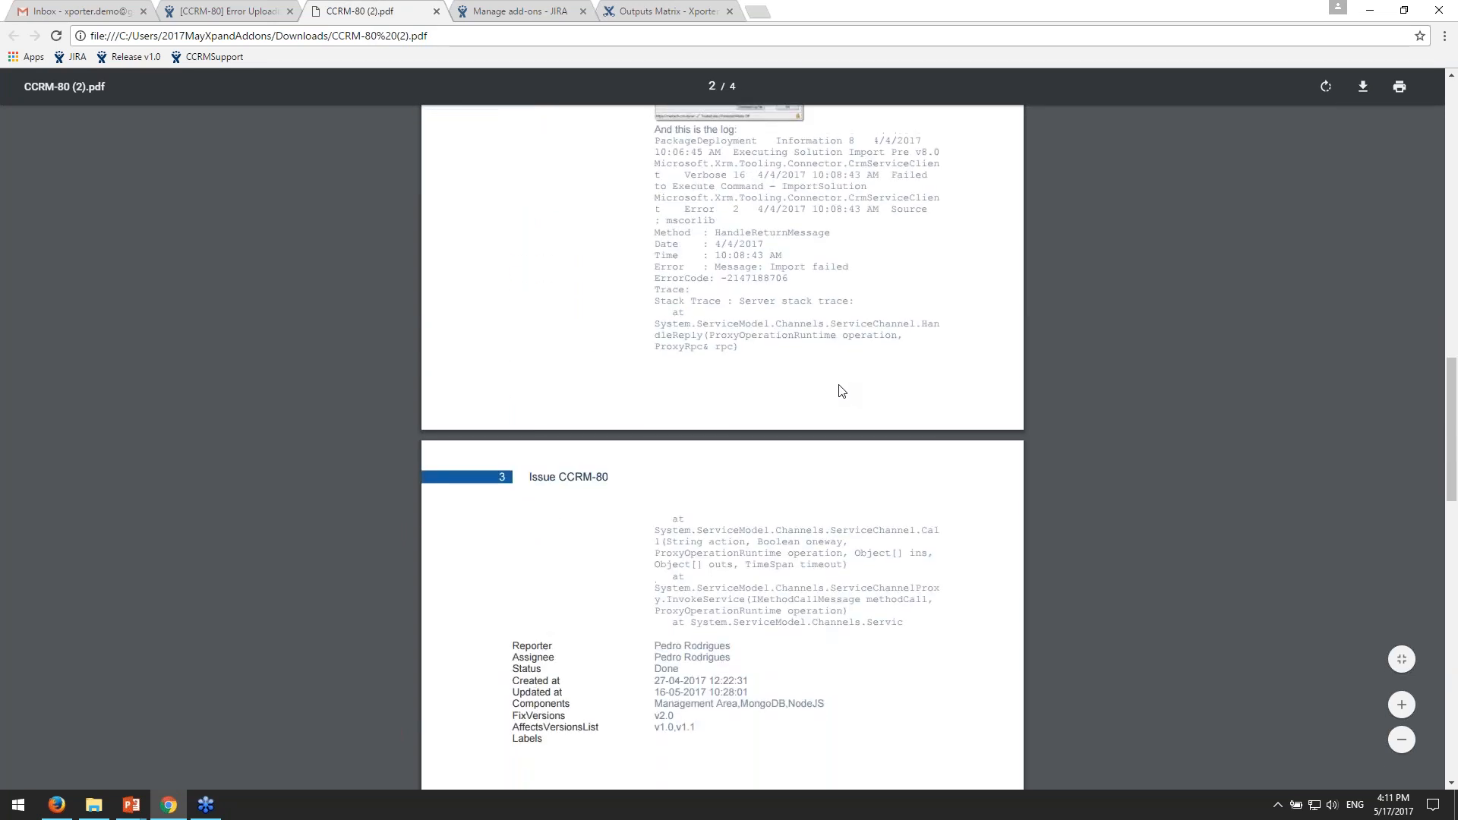
scroll(841, 392, "up", 7)
scroll(842, 384, "down", 6)
scroll(846, 383, "down", 7)
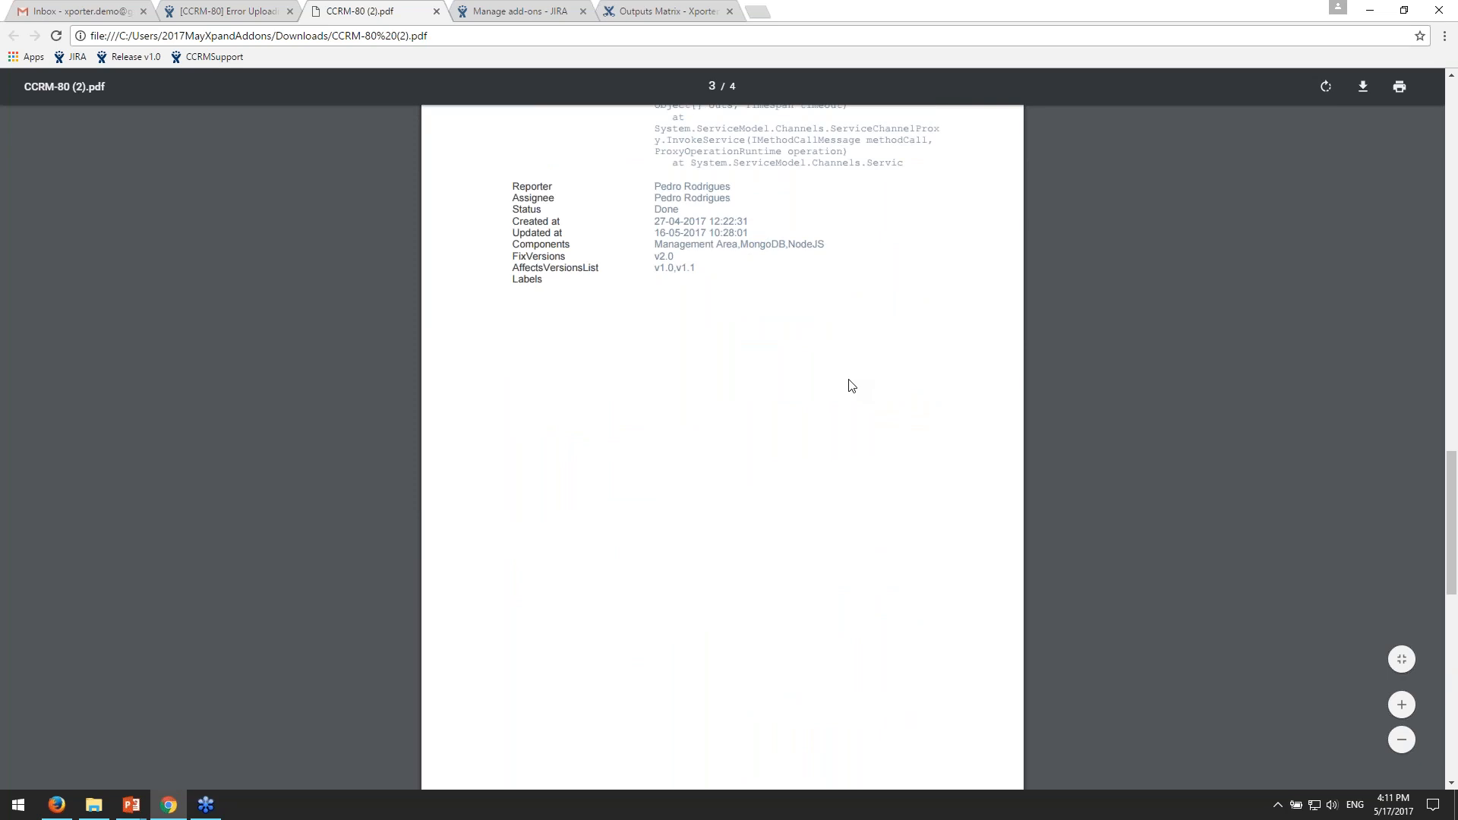
scroll(850, 386, "down", 8)
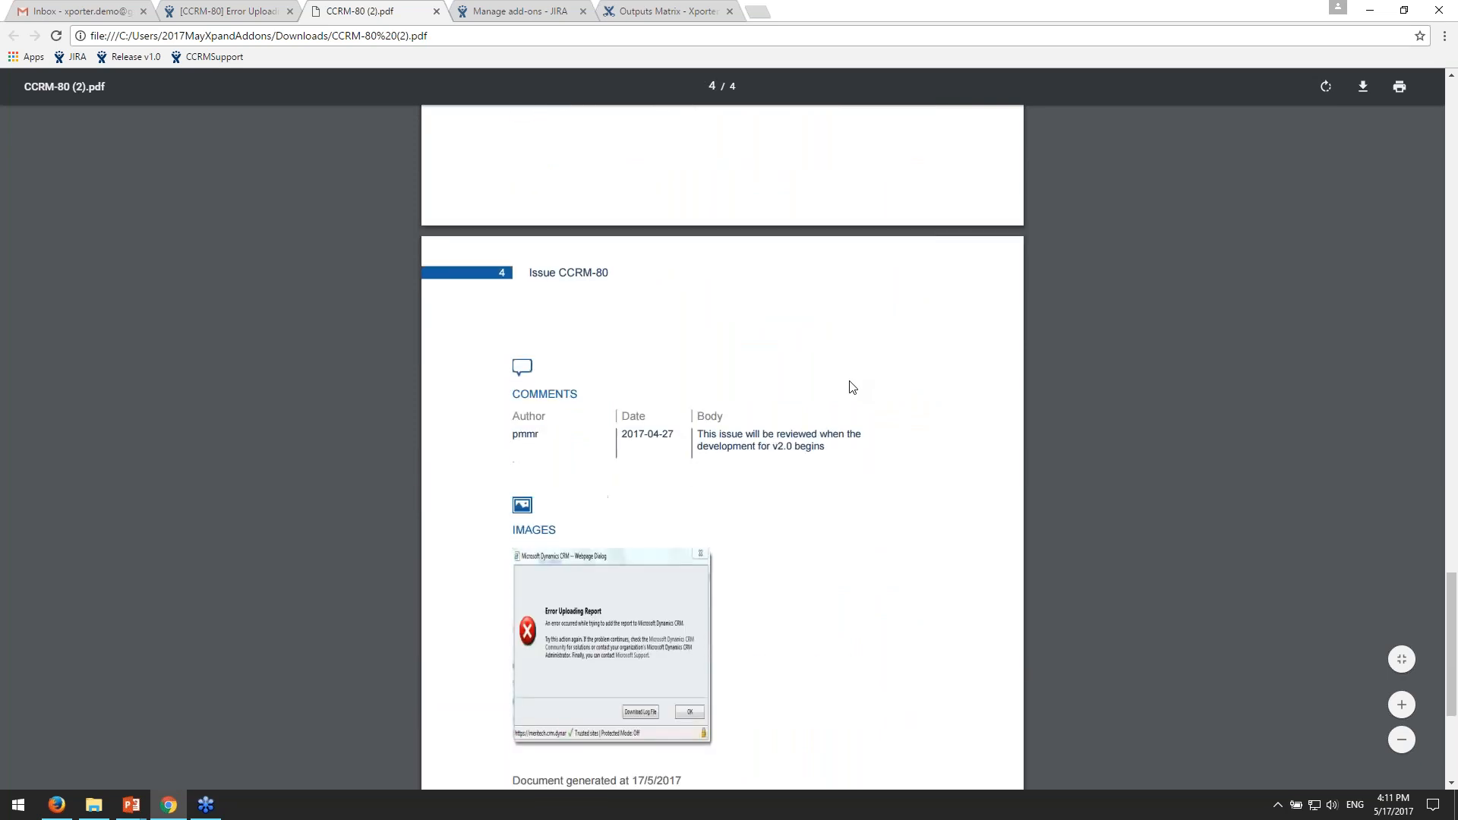
scroll(852, 388, "down", 1)
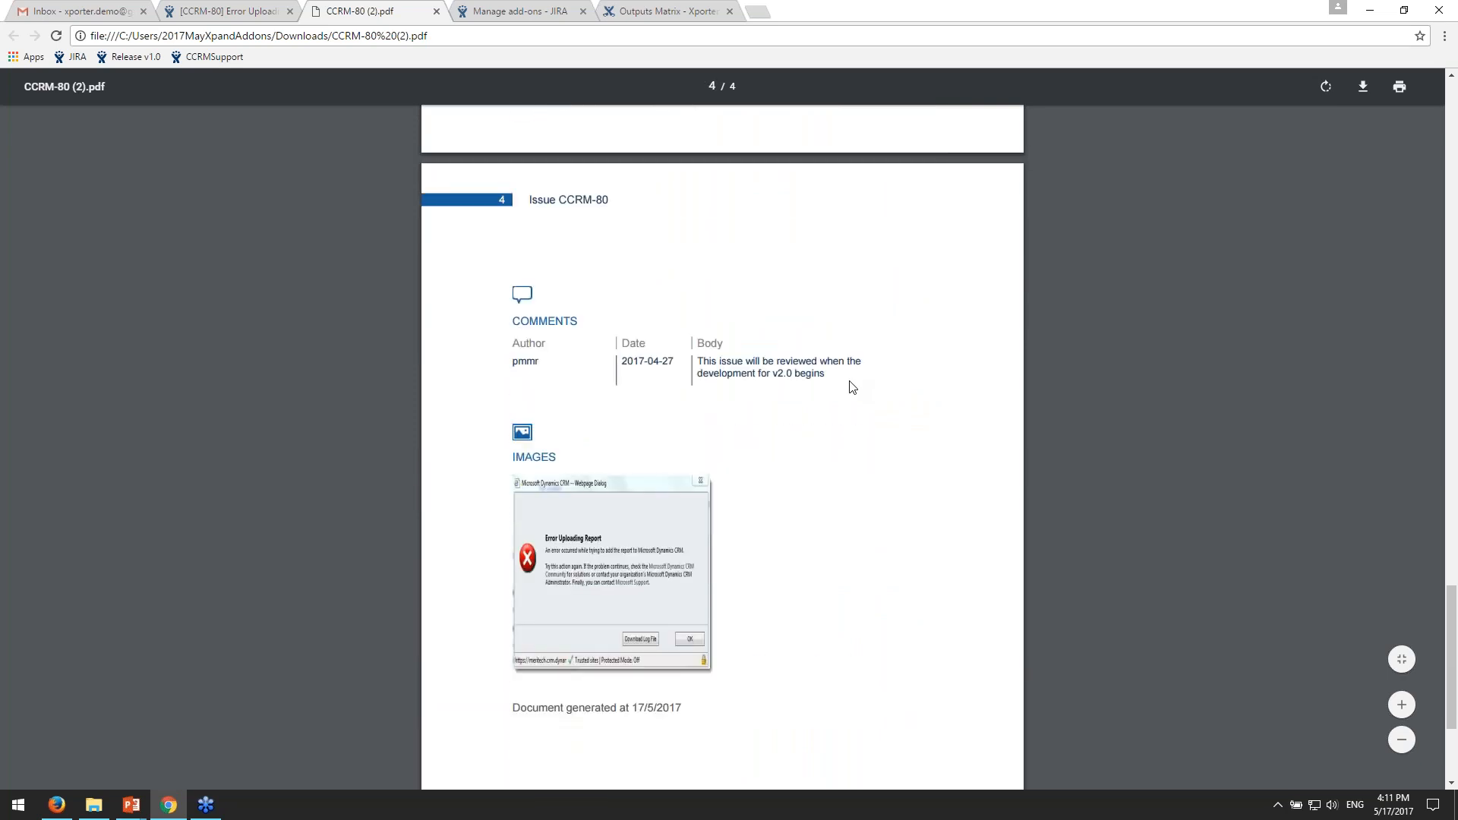
scroll(851, 387, "up", 20)
scroll(755, 315, "up", 3)
- Close the exported PDF and return to the Xporter for JIRA export options on the CCRM-80 issue page
middle_click(382, 11)
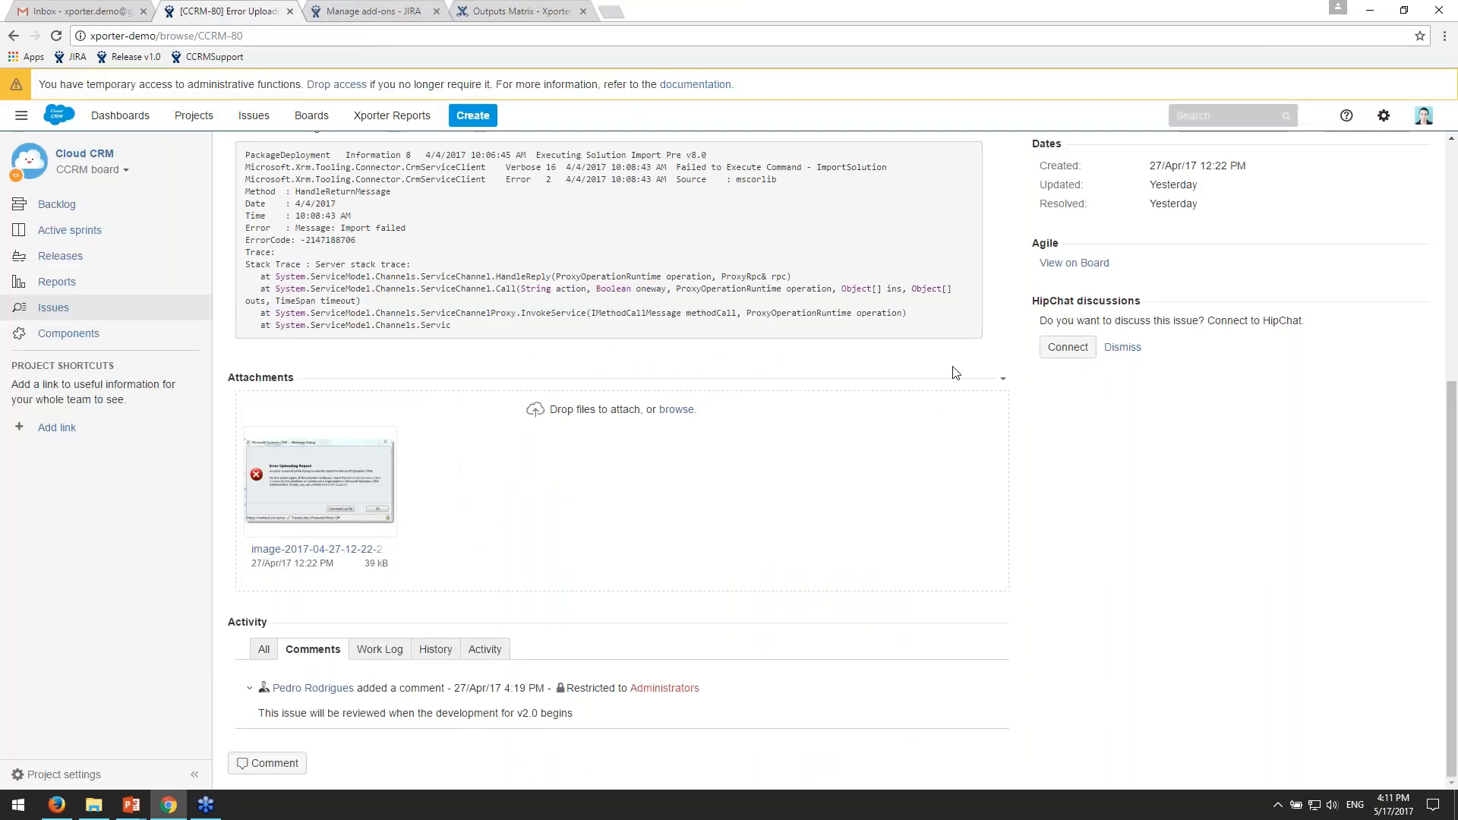
scroll(1195, 469, "up", 1)
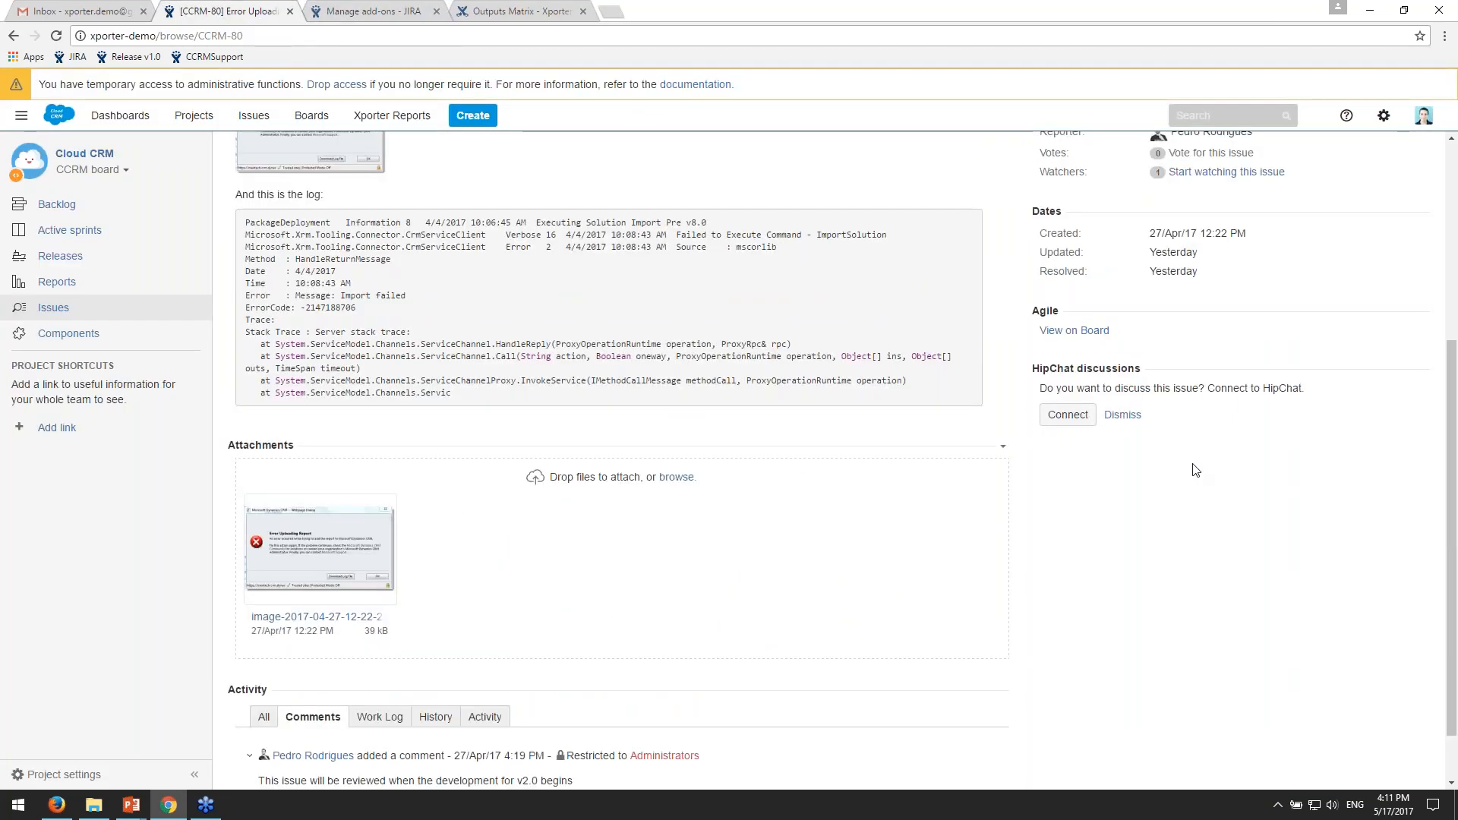
scroll(1193, 467, "up", 5)
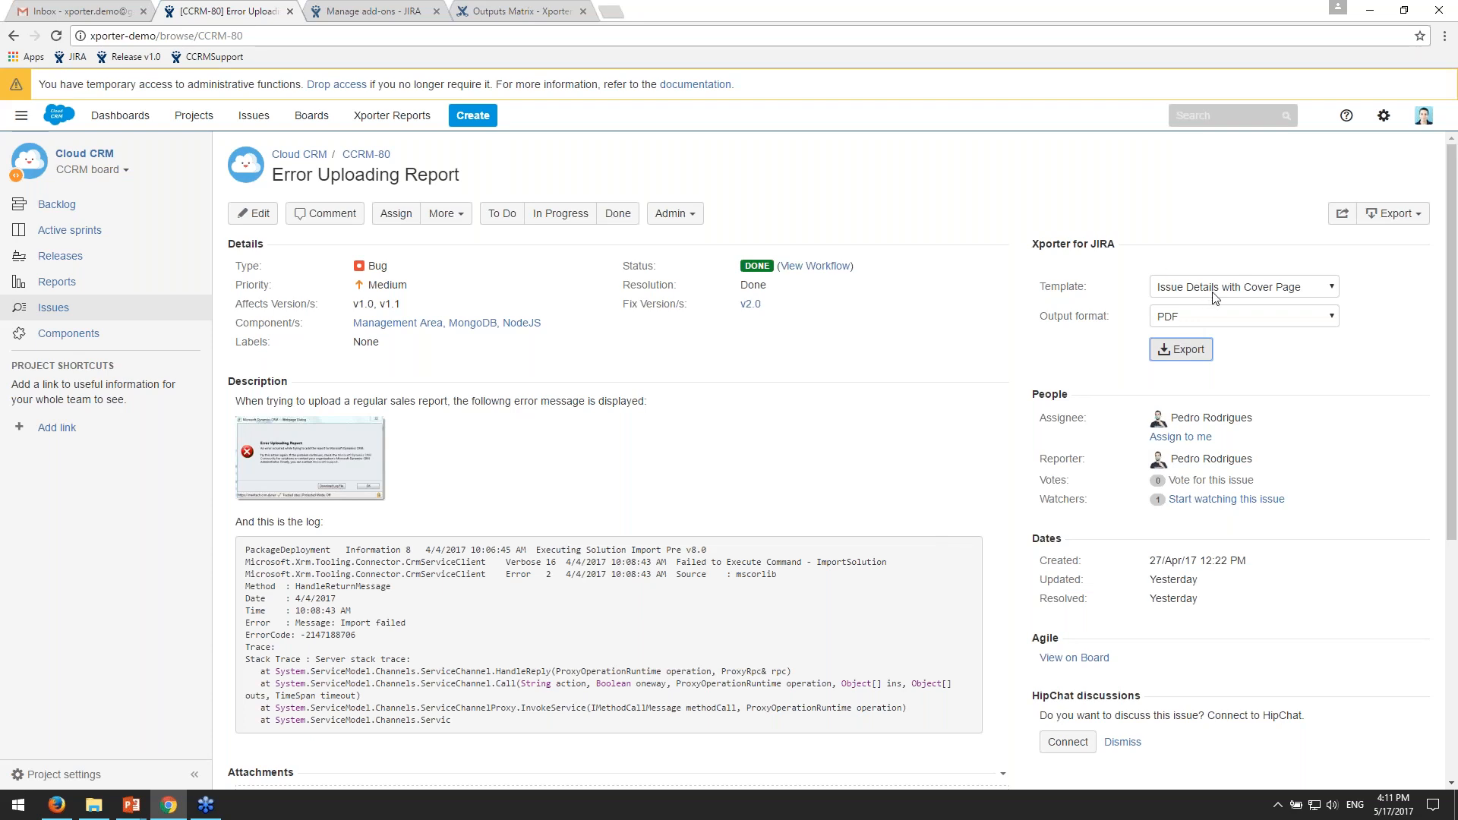
scroll(1214, 296, "down", 2)
scroll(1401, 295, "up", 2)
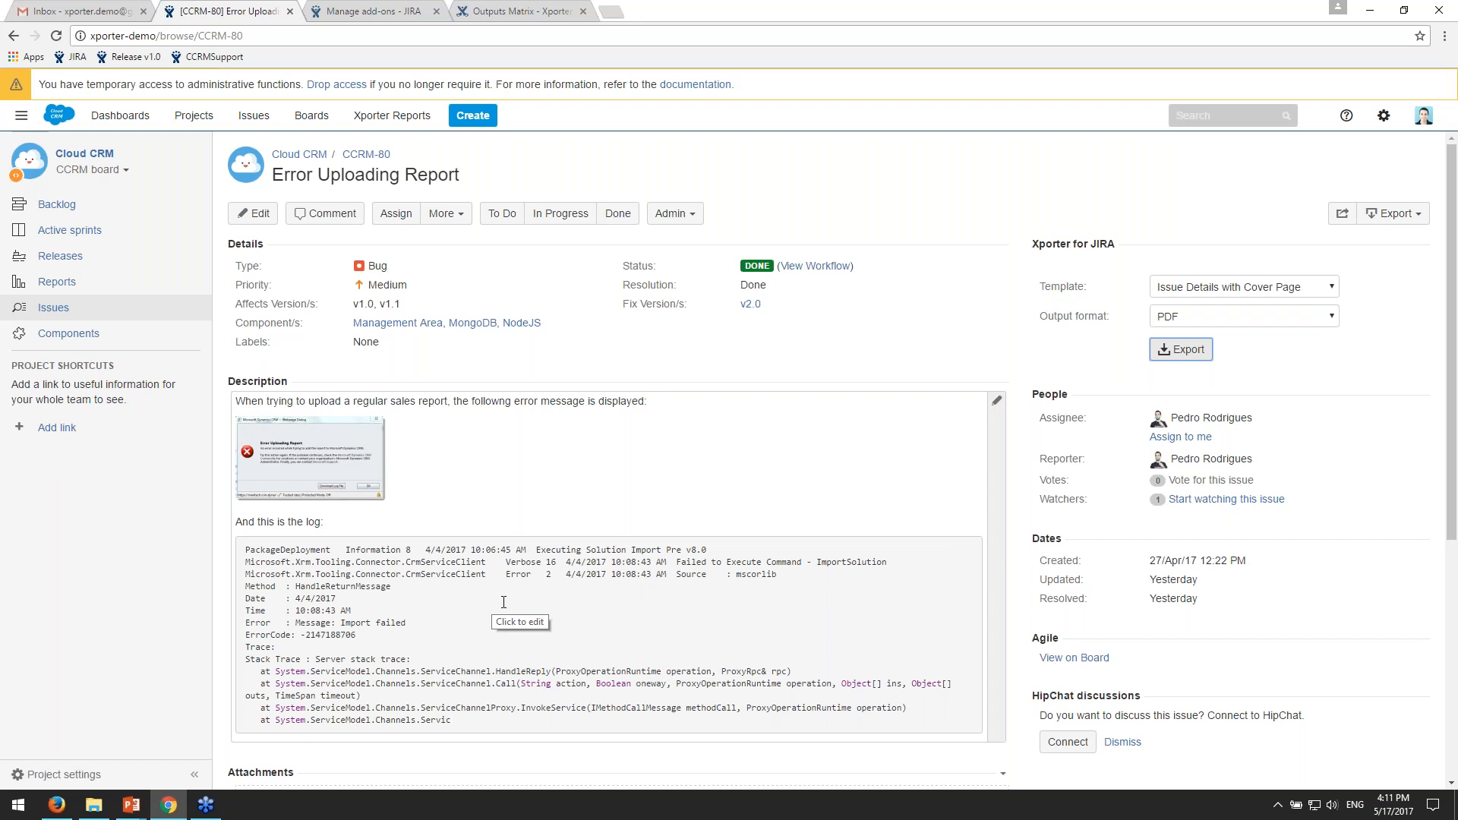
- Open the template file IssueDetailsWithCover.docx in Word, then minimize it and return to the JIRA issue in Chrome
key("alt+Tab")
double_click(531, 259)
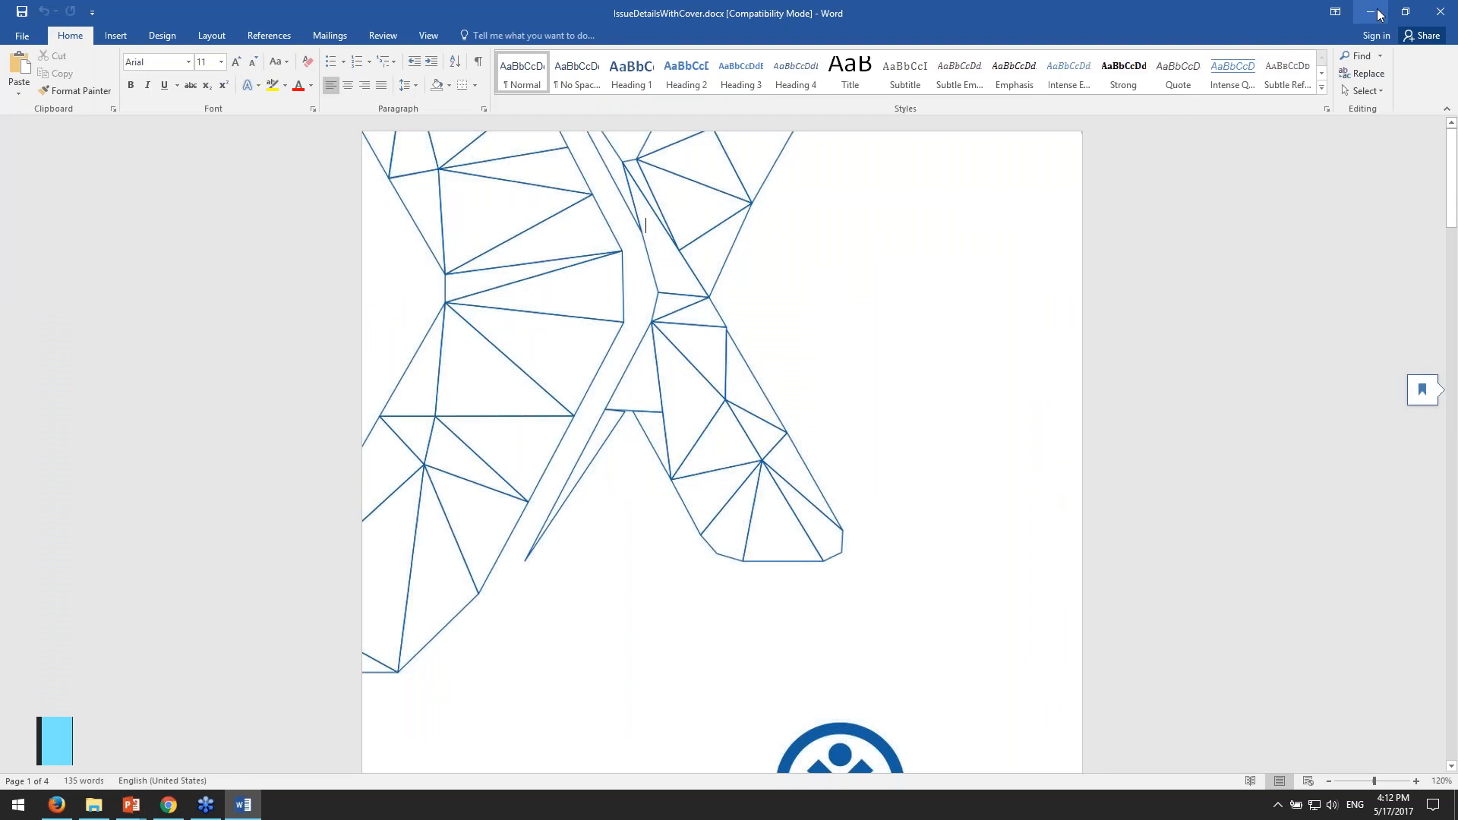
left_click(1370, 12)
left_click(1083, 168)
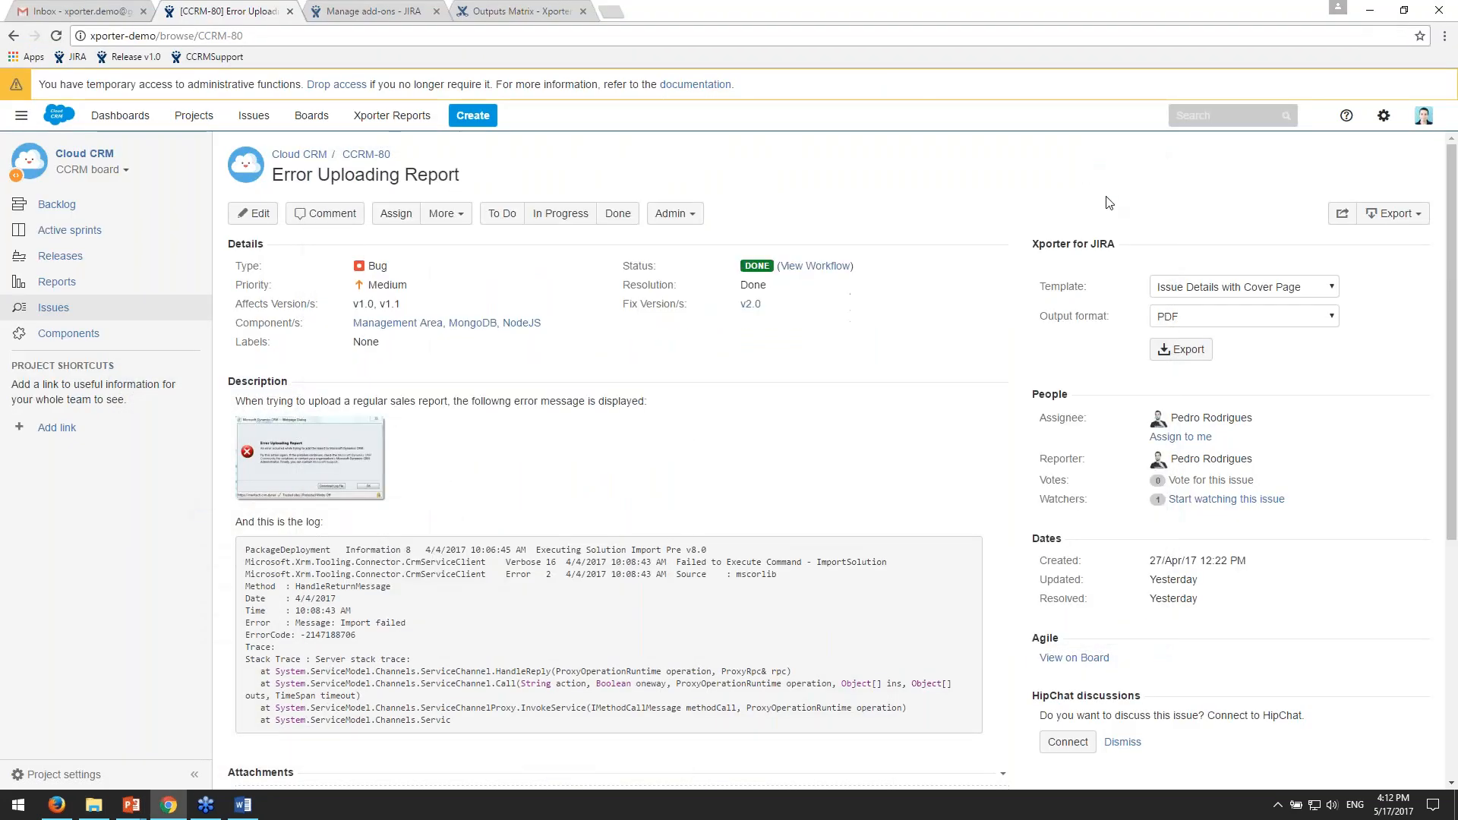
- Switch to the IssueDetailsWithCover.docx template in Word and review its cover page down to the issue title
key("alt+Tab")
key("alt+Tab")
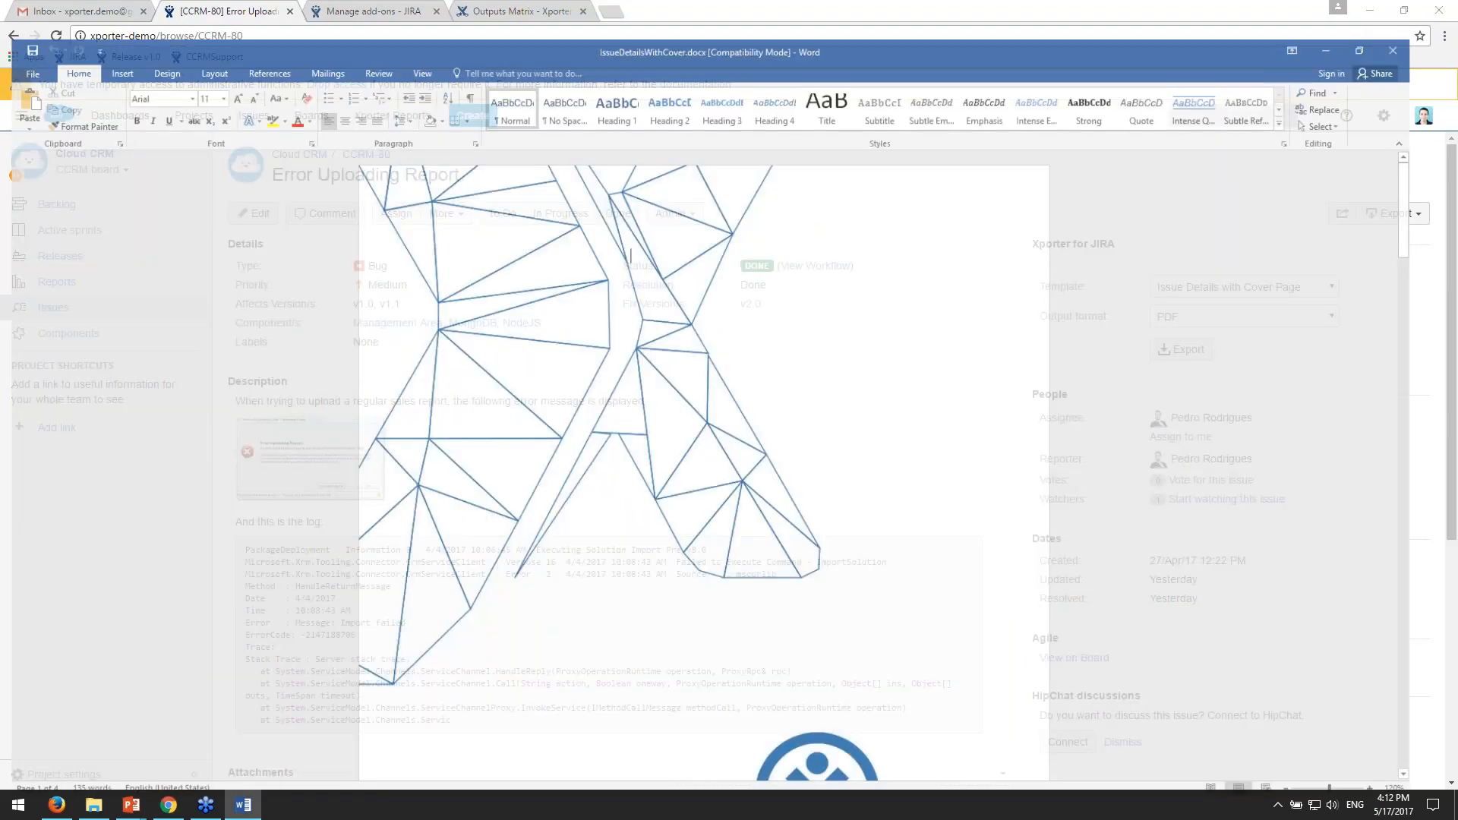
scroll(875, 407, "down", 3)
scroll(875, 407, "up", 3)
left_click(875, 407)
scroll(595, 392, "down", 1)
scroll(595, 393, "down", 1)
scroll(615, 396, "down", 1)
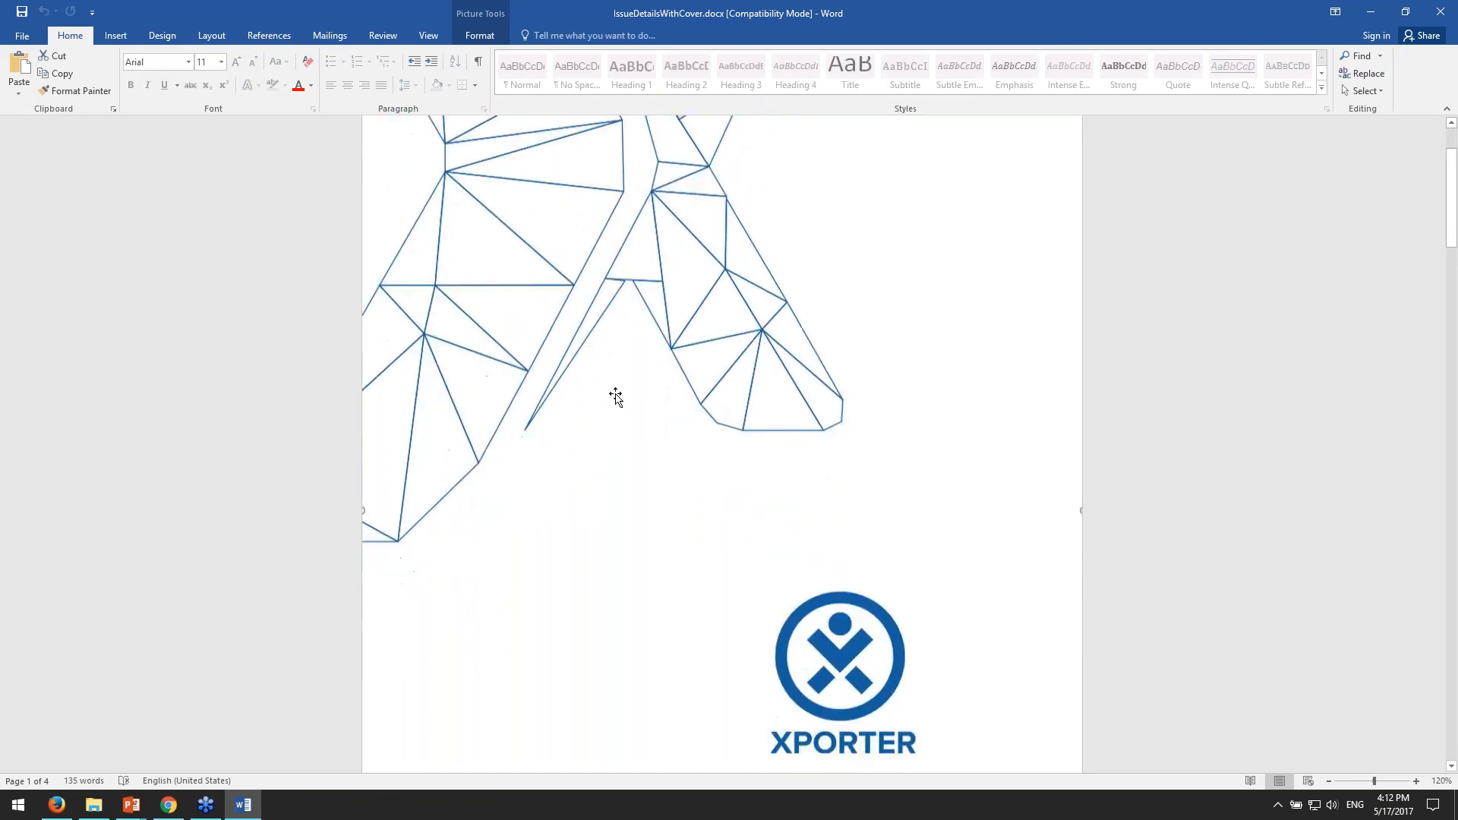
scroll(615, 396, "down", 2)
scroll(719, 430, "down", 3)
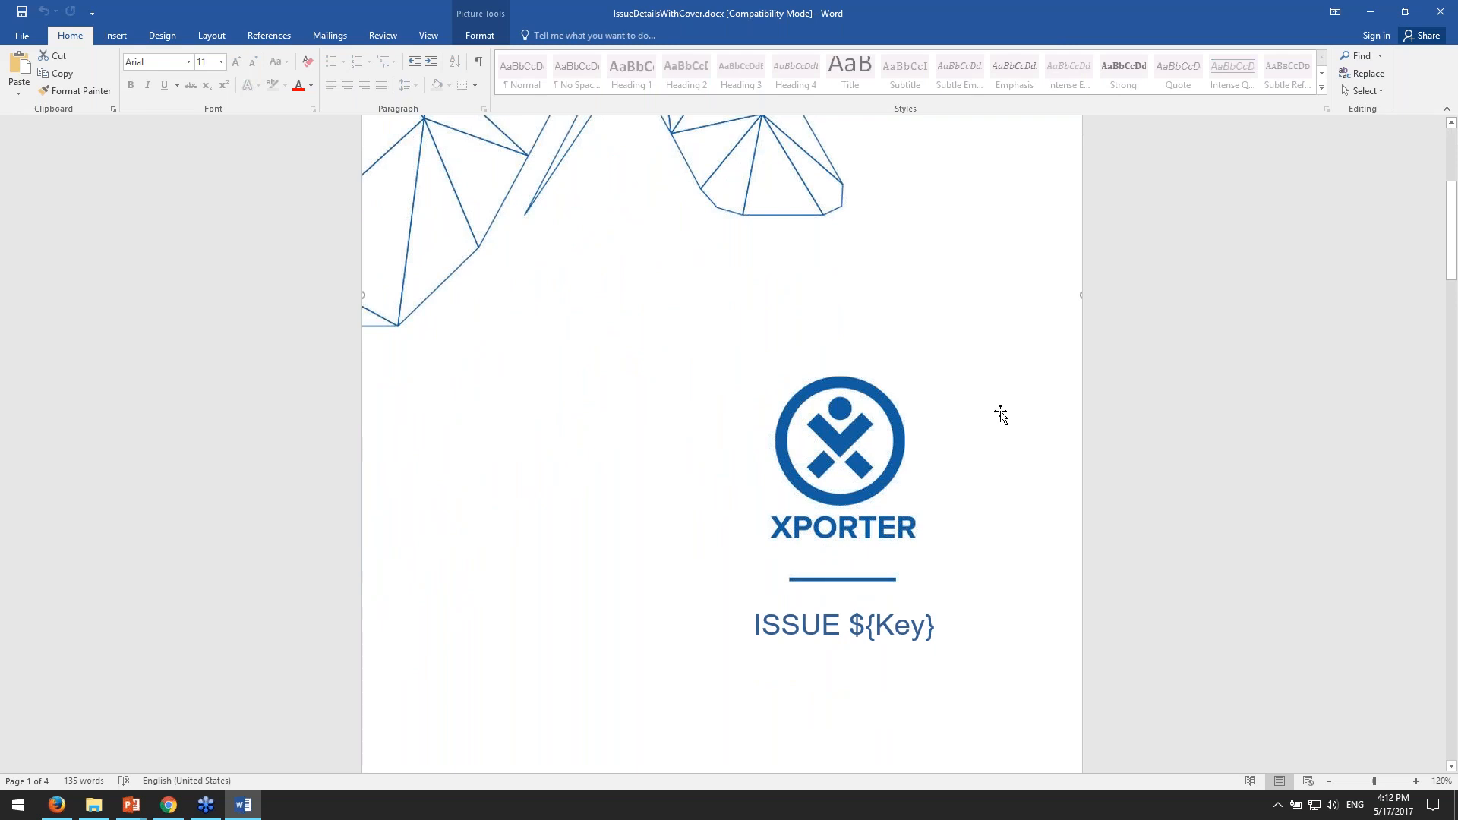
scroll(908, 577, "down", 1)
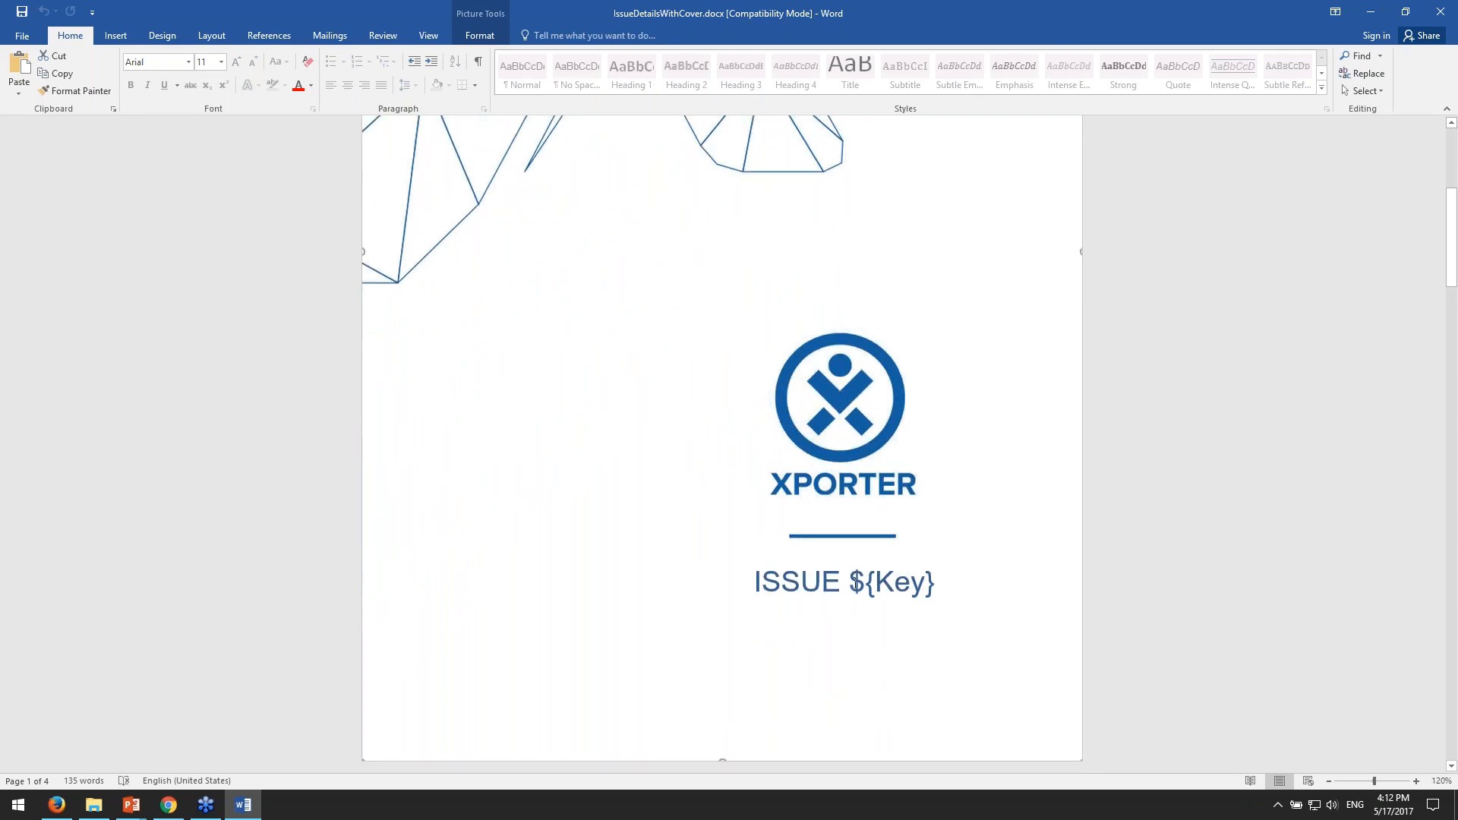
- Select the ${Key} placeholder in the issue title on the template's cover page to point it out
left_click(867, 582)
mouse_move(849, 583)
left_mouse_down()
mouse_move(932, 589)
mouse_move(862, 591)
left_mouse_up()
left_click(873, 581)
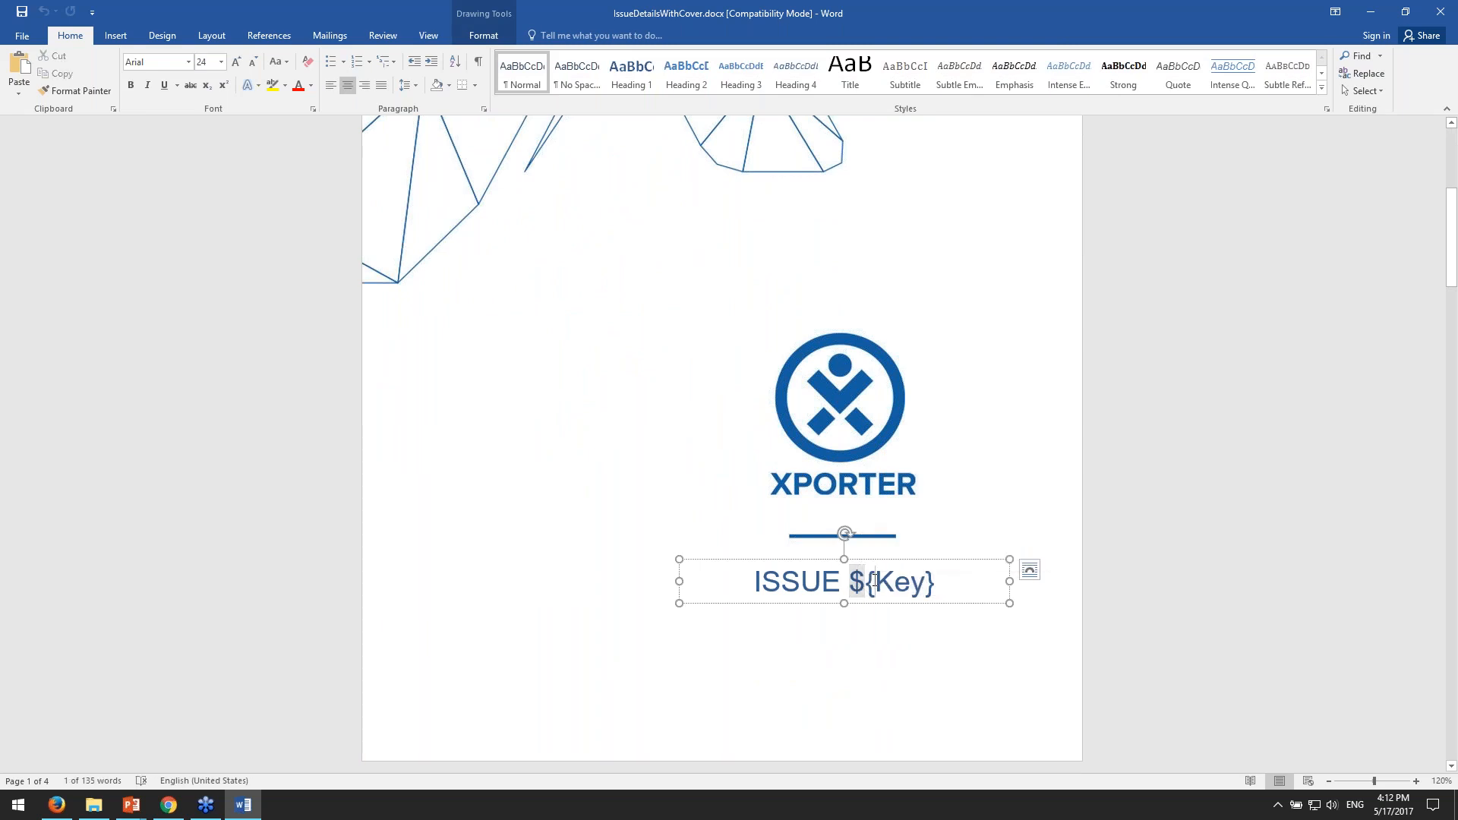
key("shift+End")
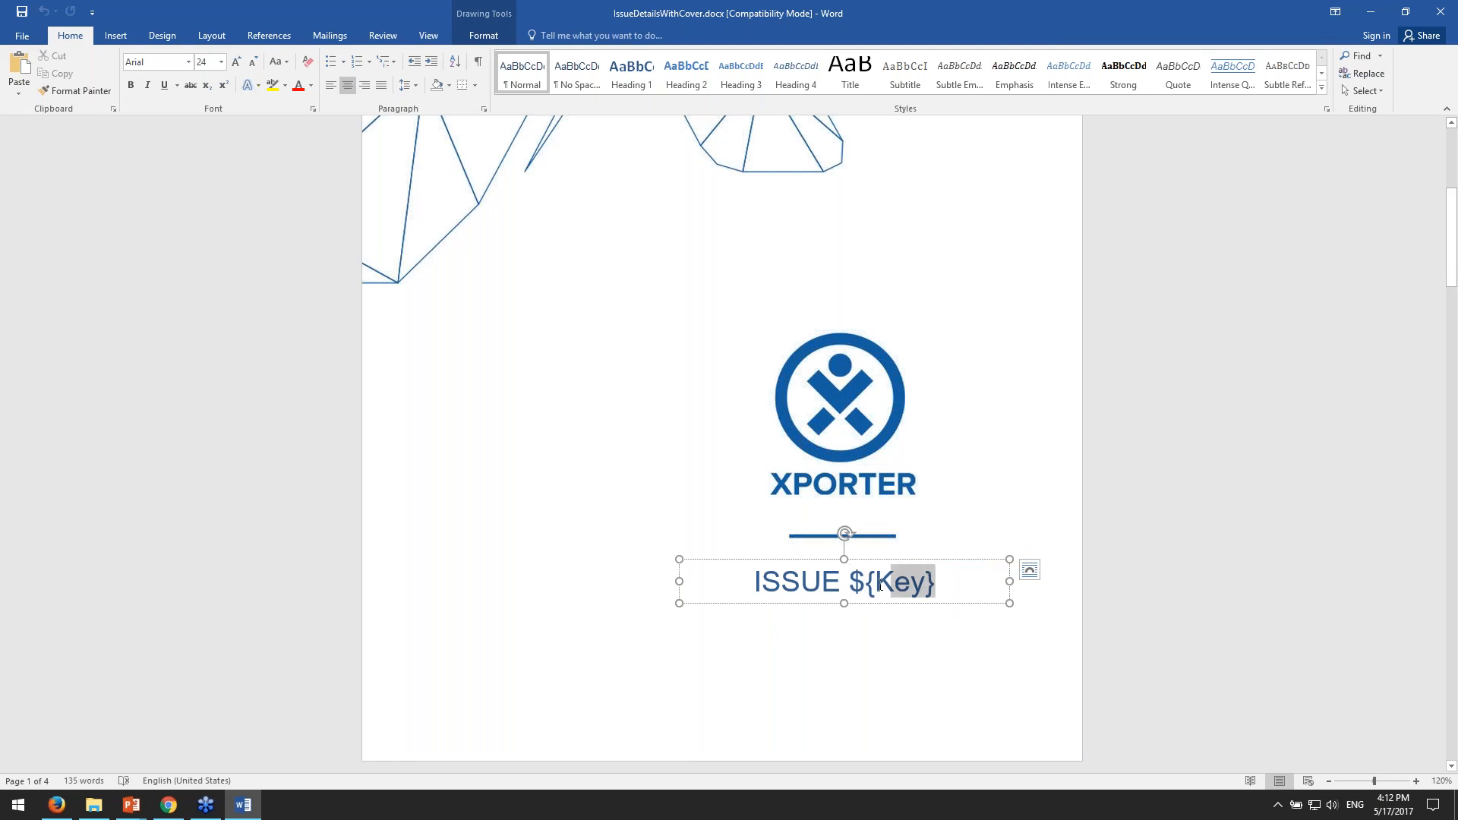
left_click(854, 585, "shift")
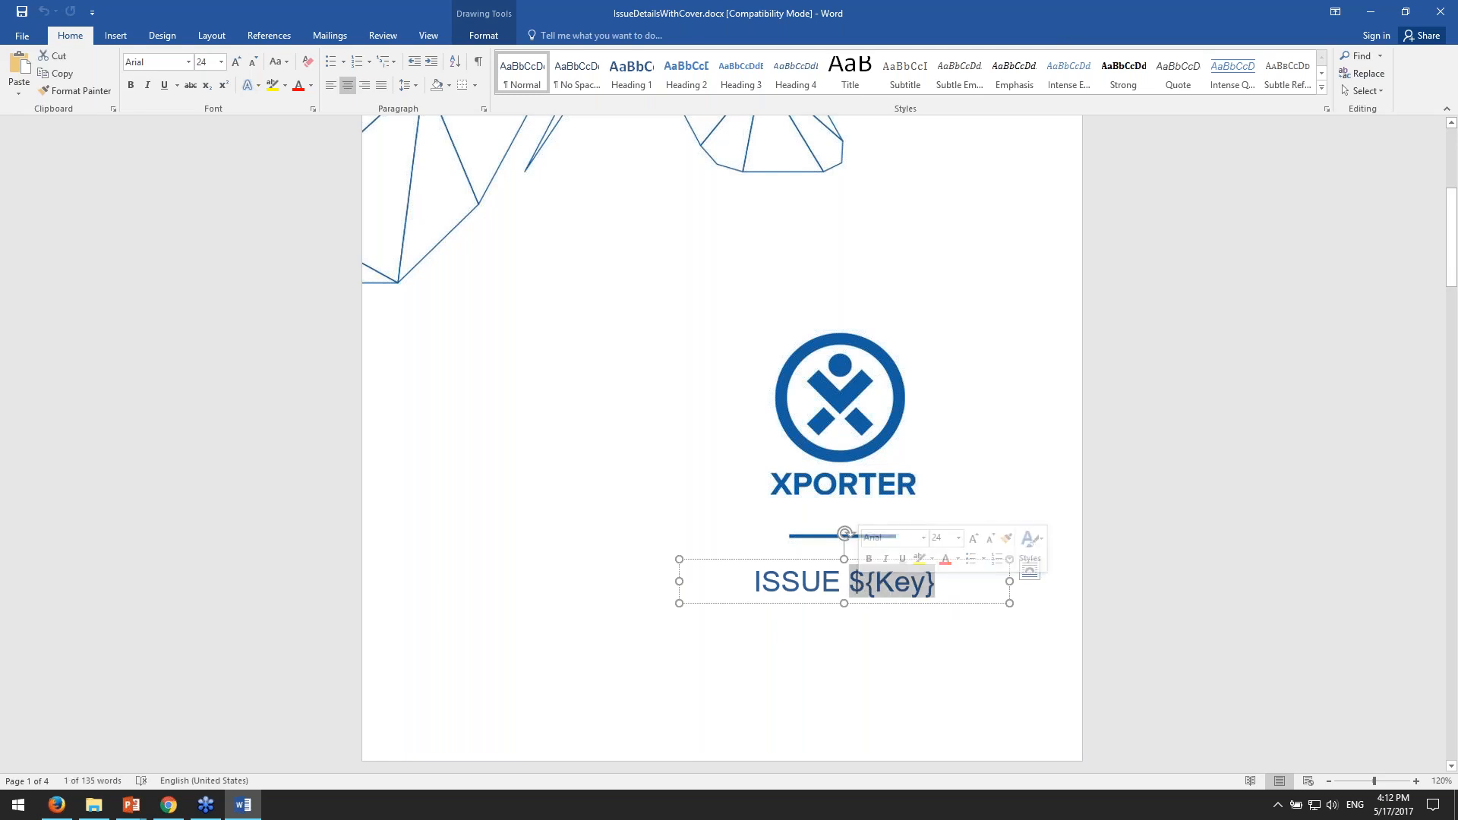
- Export issue CCRM-80 from JIRA as PDF with the Issue Details with Cover Page template and open the exported file
left_click(169, 805)
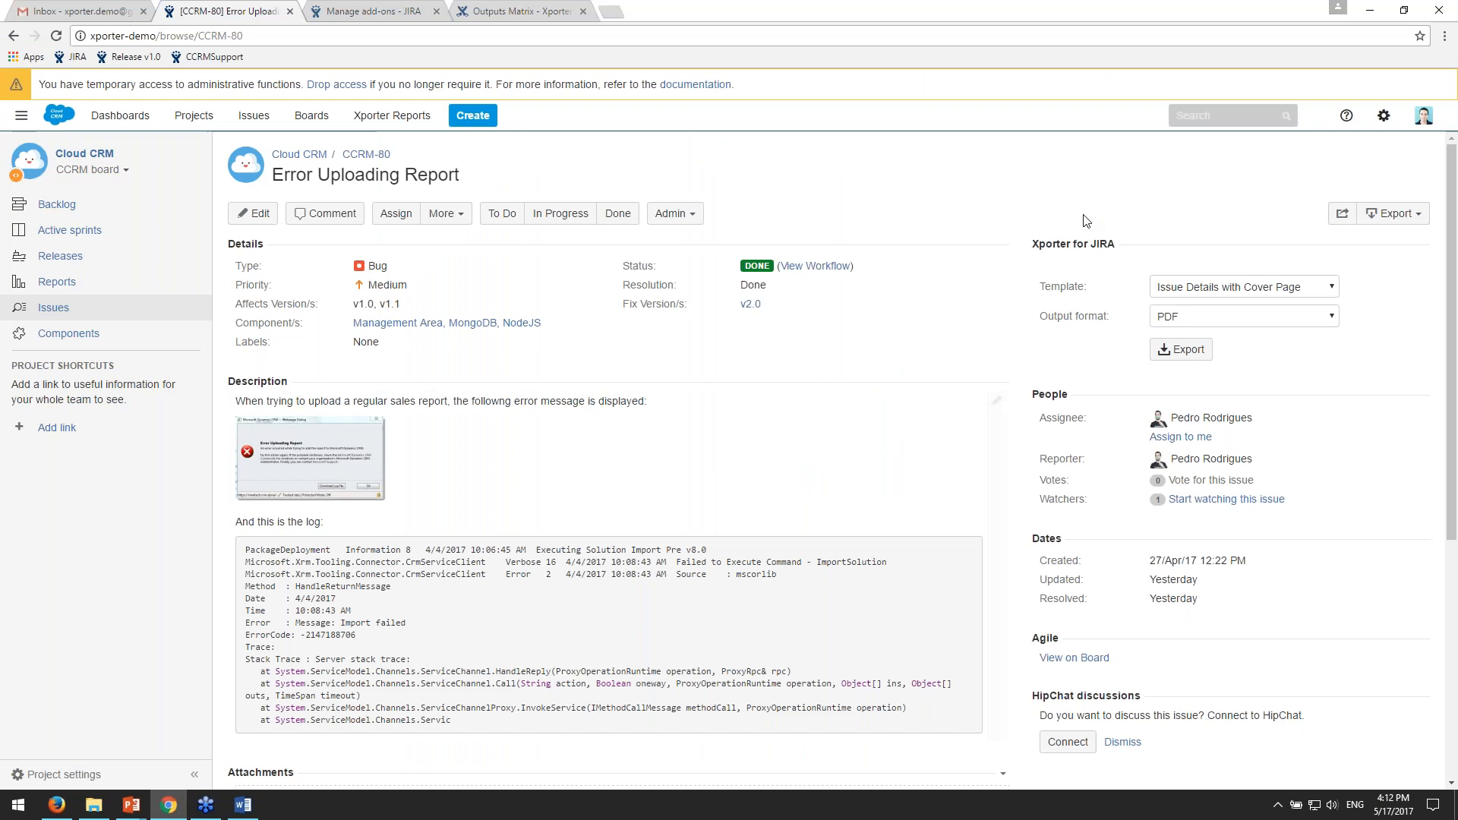
left_click(1181, 349)
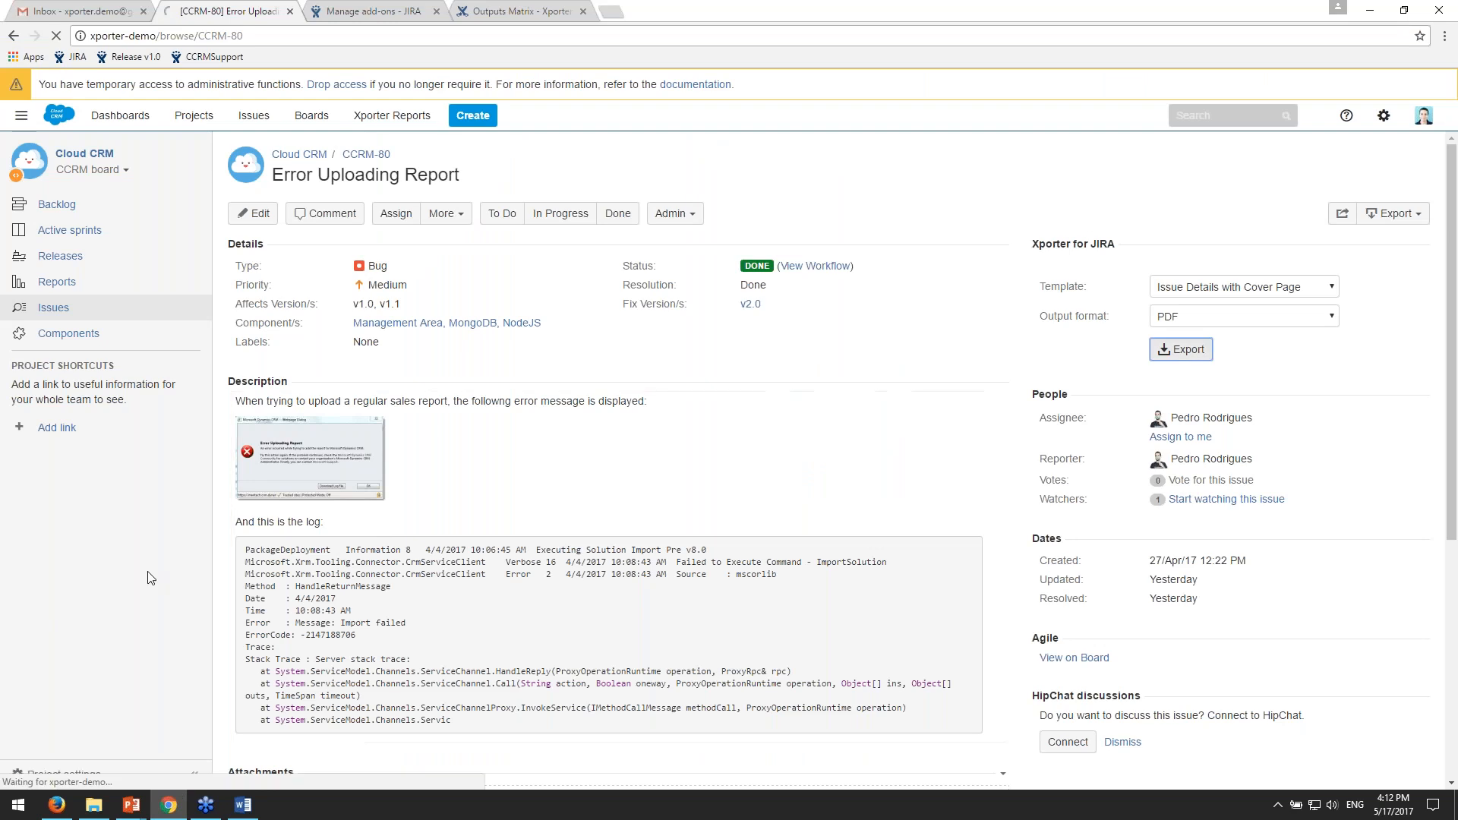
left_click(57, 773)
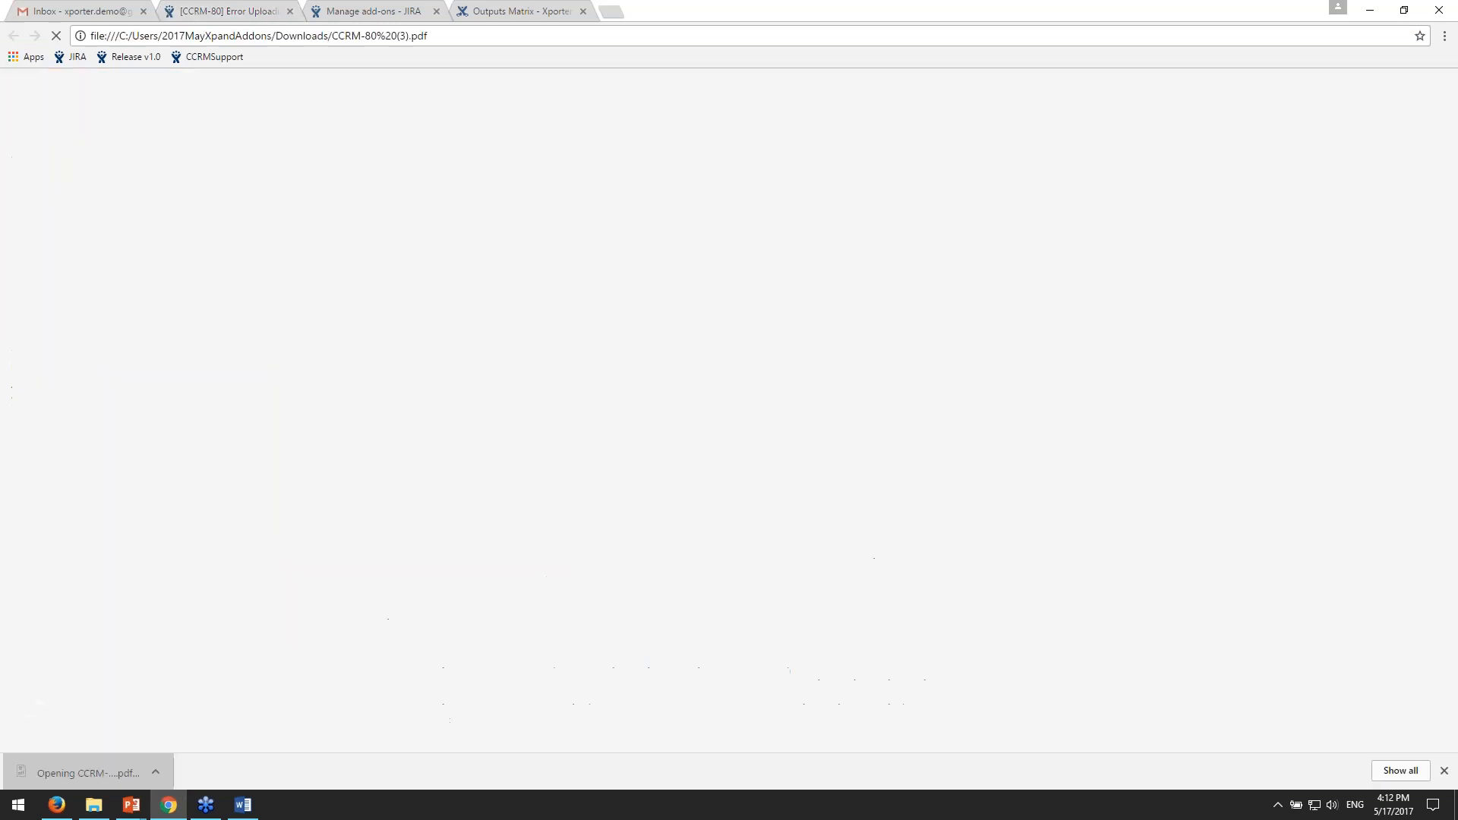
key("alt+Tab")
key("alt+Tab")
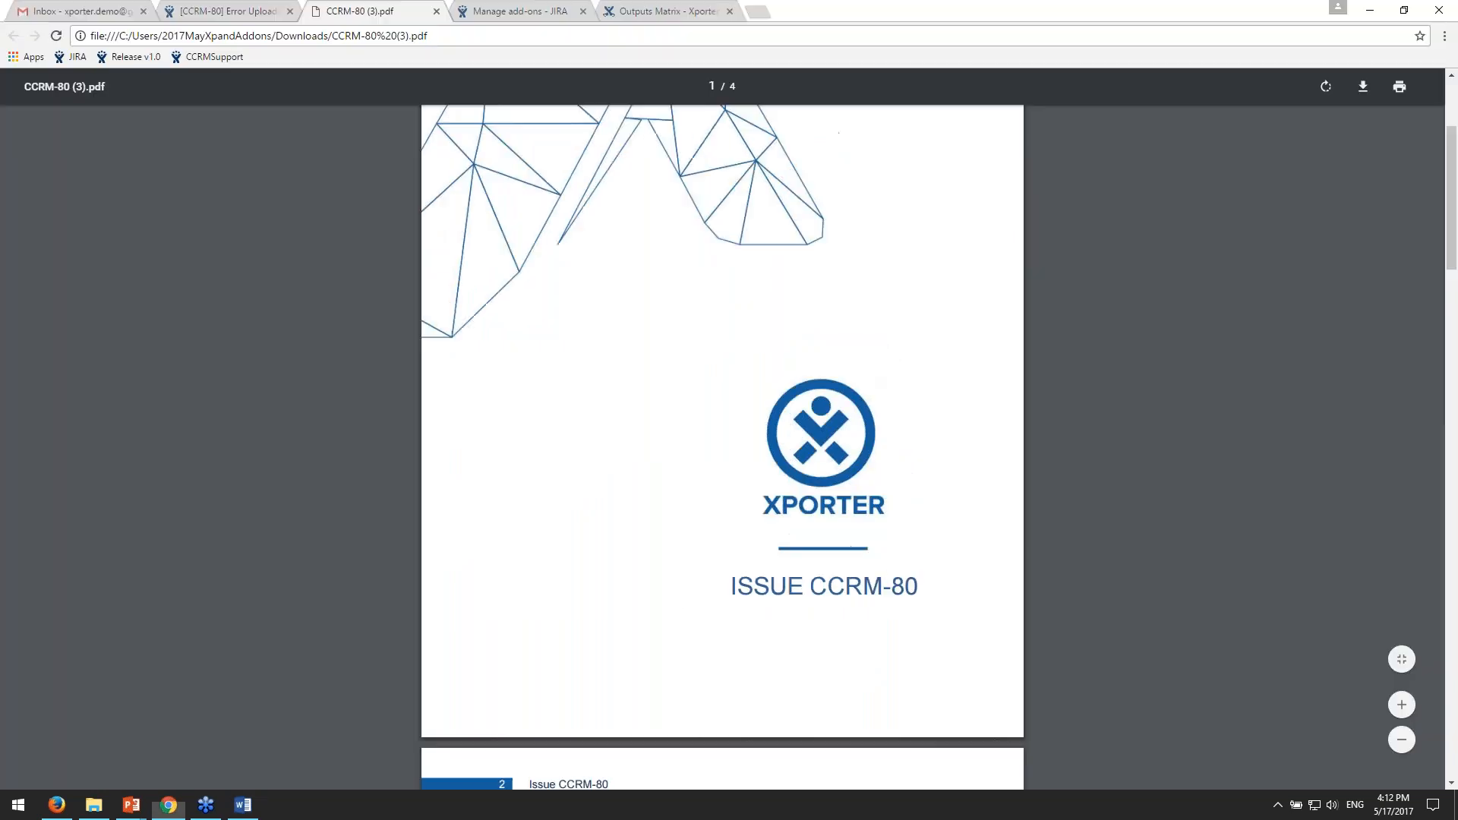
- Compare the table of contents on page 2 of the exported PDF with the one in the Word template
scroll(825, 493, "down", 10)
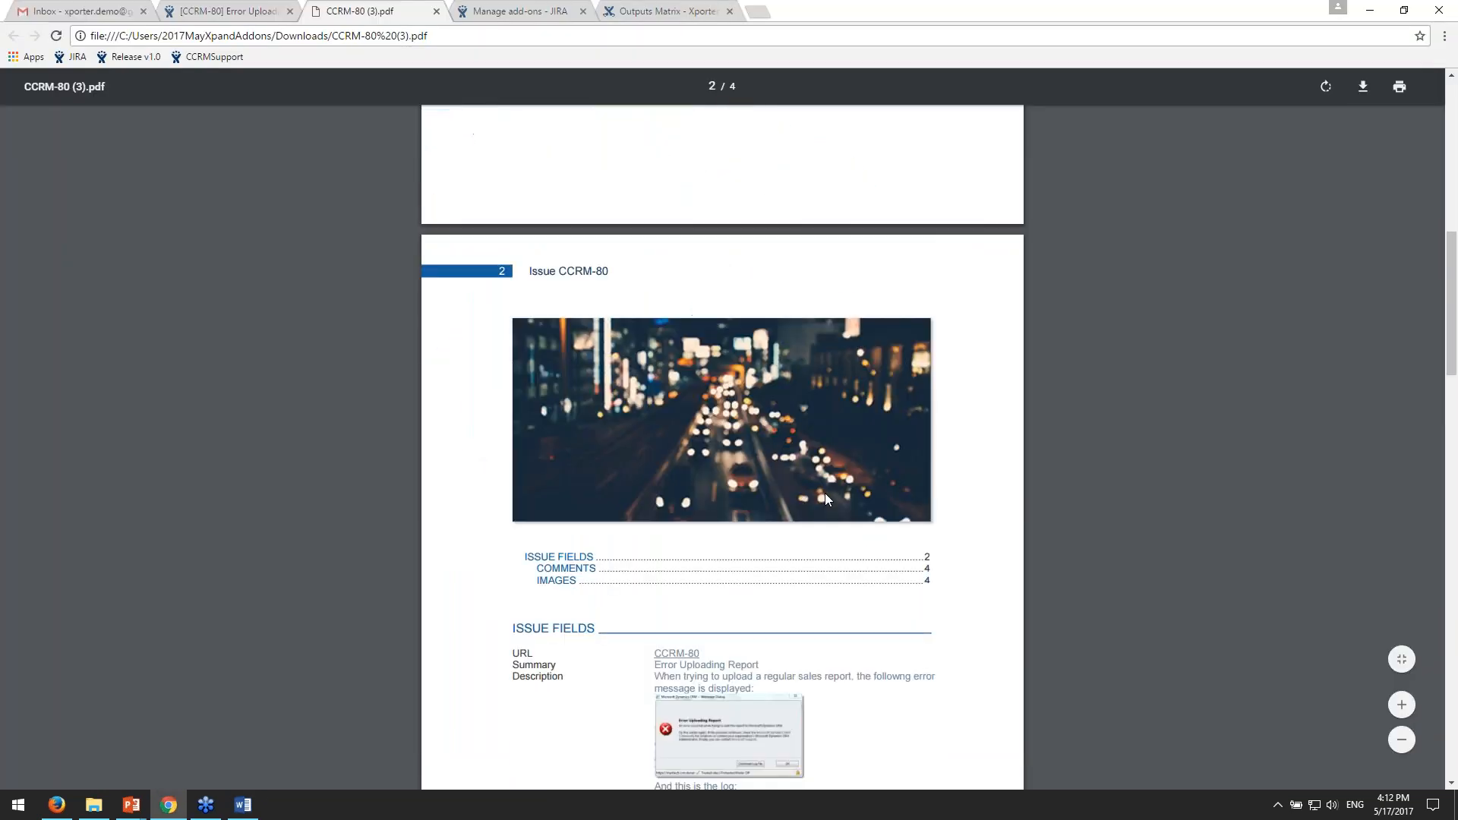
key("alt+Tab")
scroll(887, 486, "down", 10)
scroll(914, 486, "down", 5)
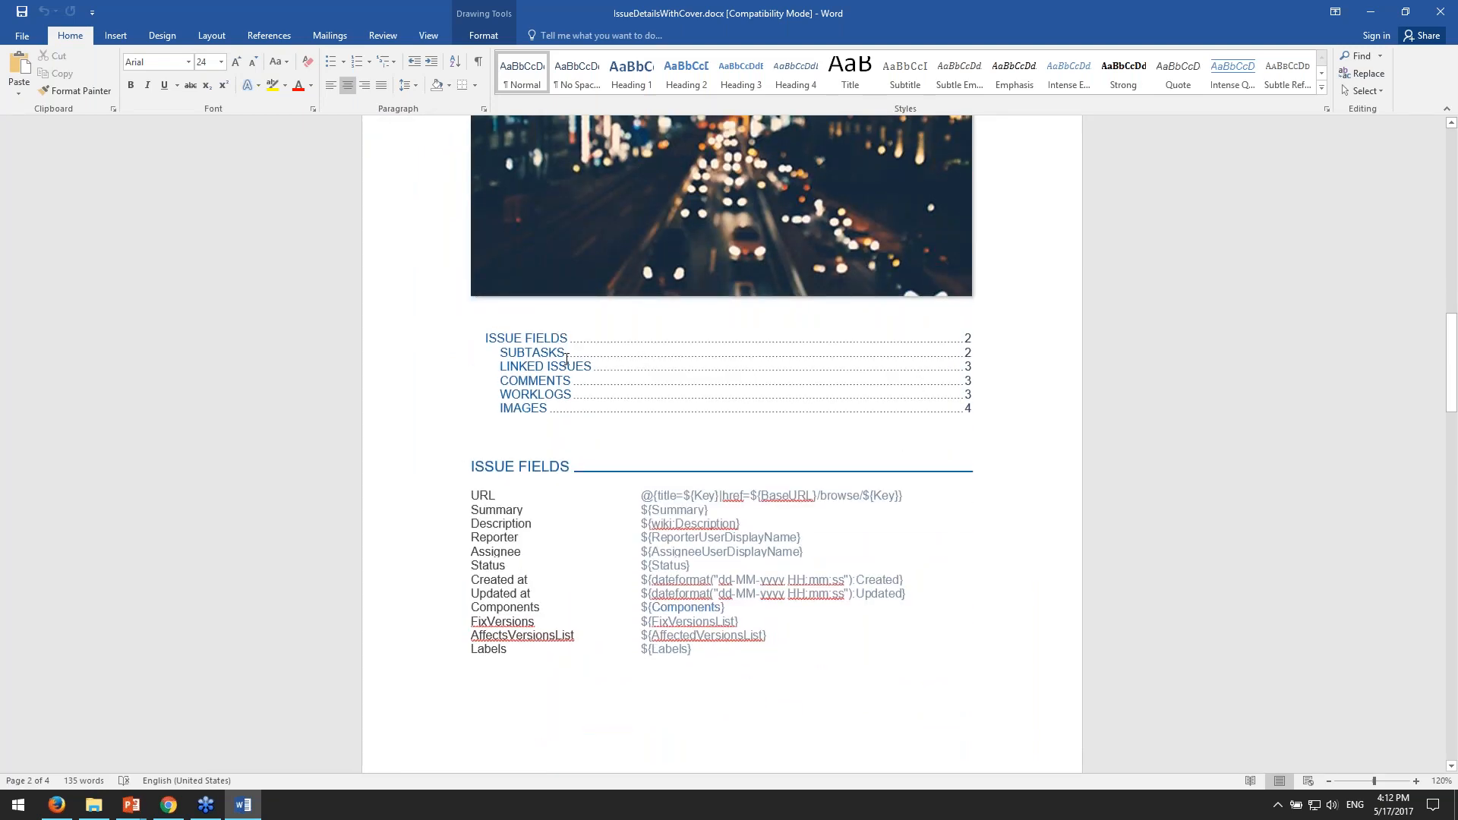
key("alt+Tab")
scroll(593, 360, "down", 3)
left_click_drag(552, 323, 947, 335)
key("alt+Tab")
scroll(608, 447, "down", 1)
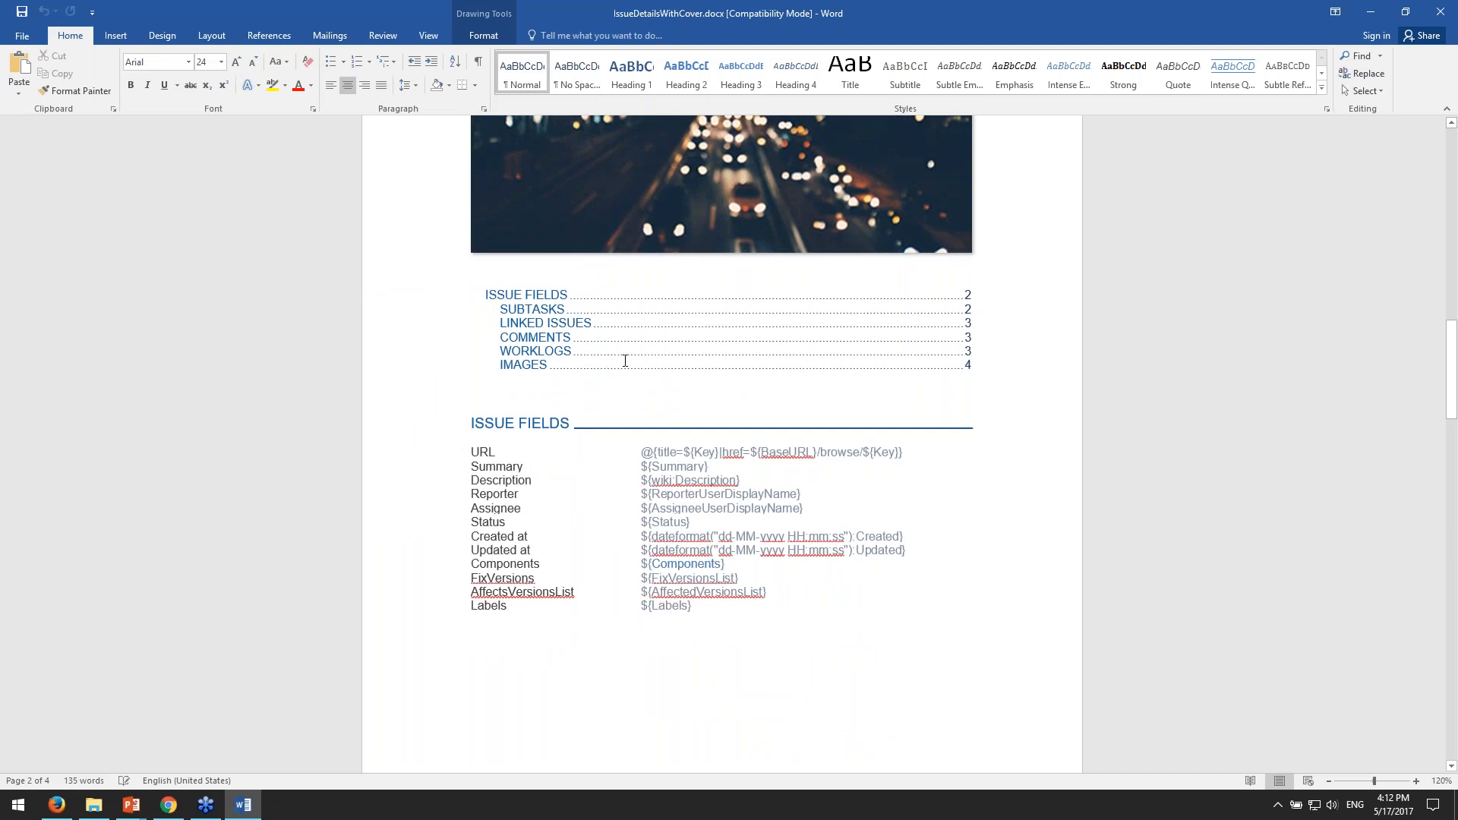
- Compare the issue fields section in both documents and select the ${Summary} placeholder in the Word template
scroll(625, 361, "down", 3)
key("alt+Tab")
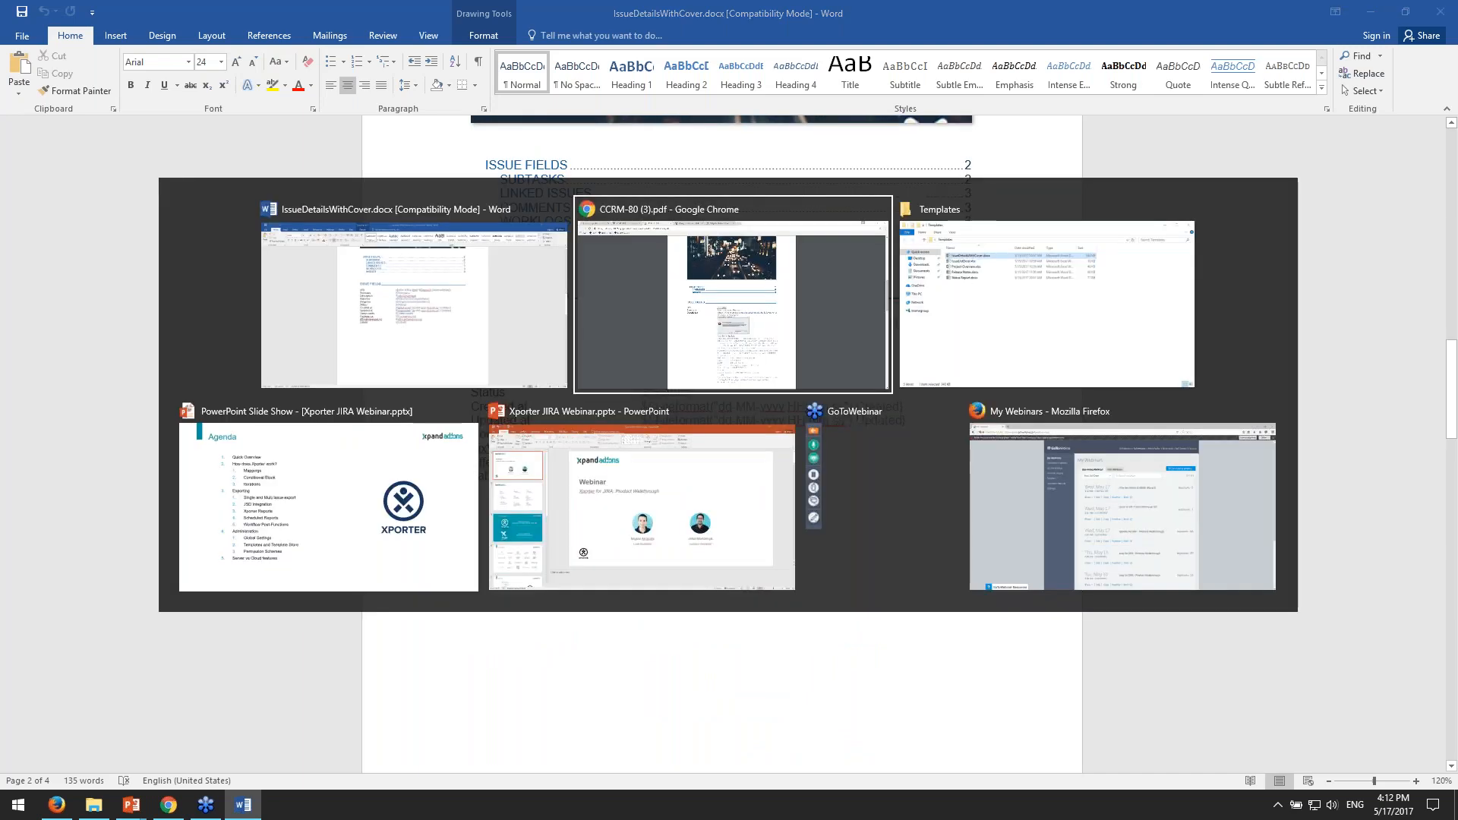
scroll(775, 364, "down", 4)
scroll(774, 359, "up", 2)
key("alt+Tab")
scroll(774, 359, "down", 1)
scroll(750, 379, "down", 1)
left_click_drag(643, 294, 707, 294)
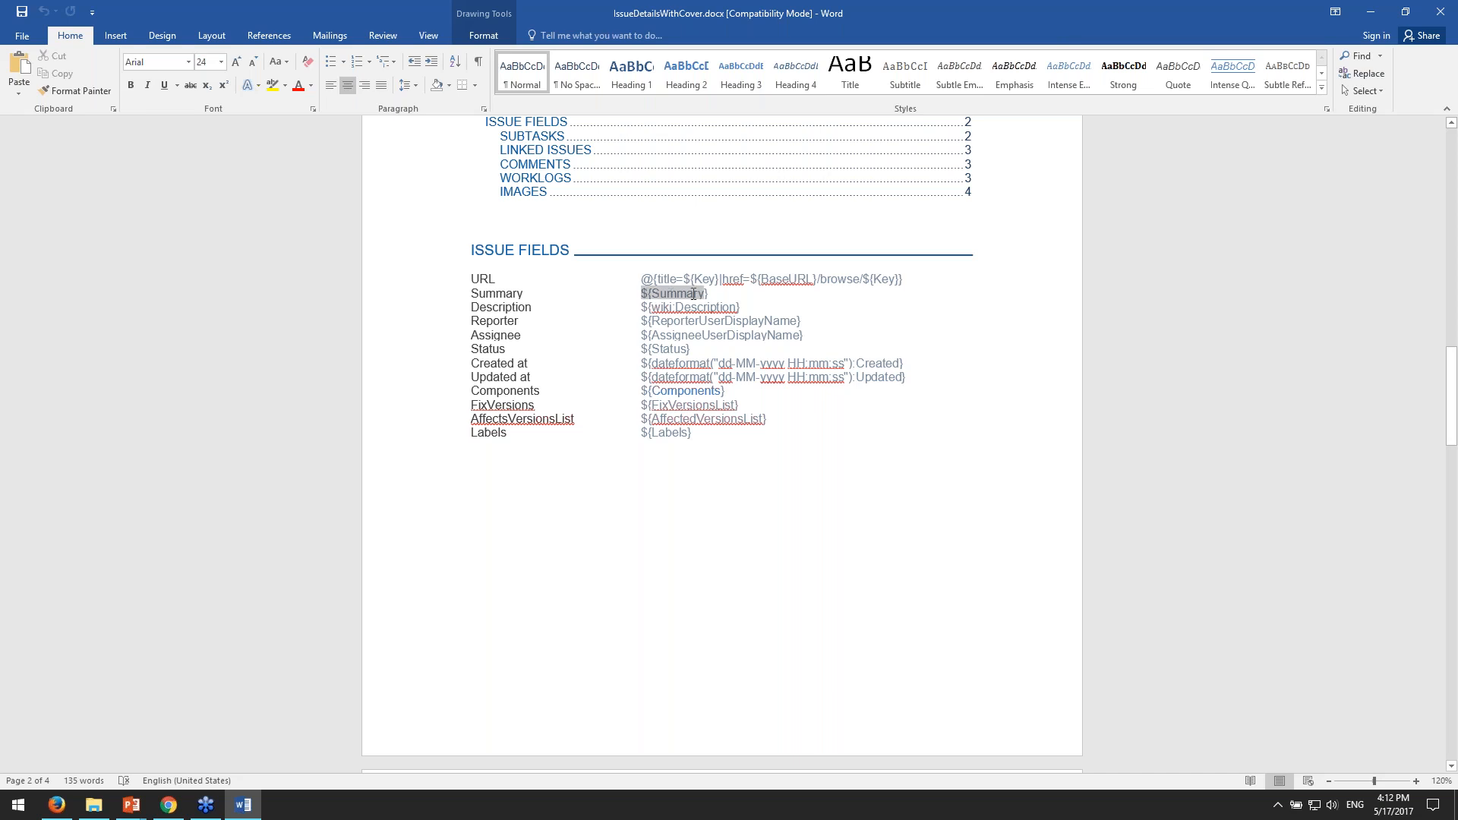
triple_click(647, 295)
left_click(646, 295)
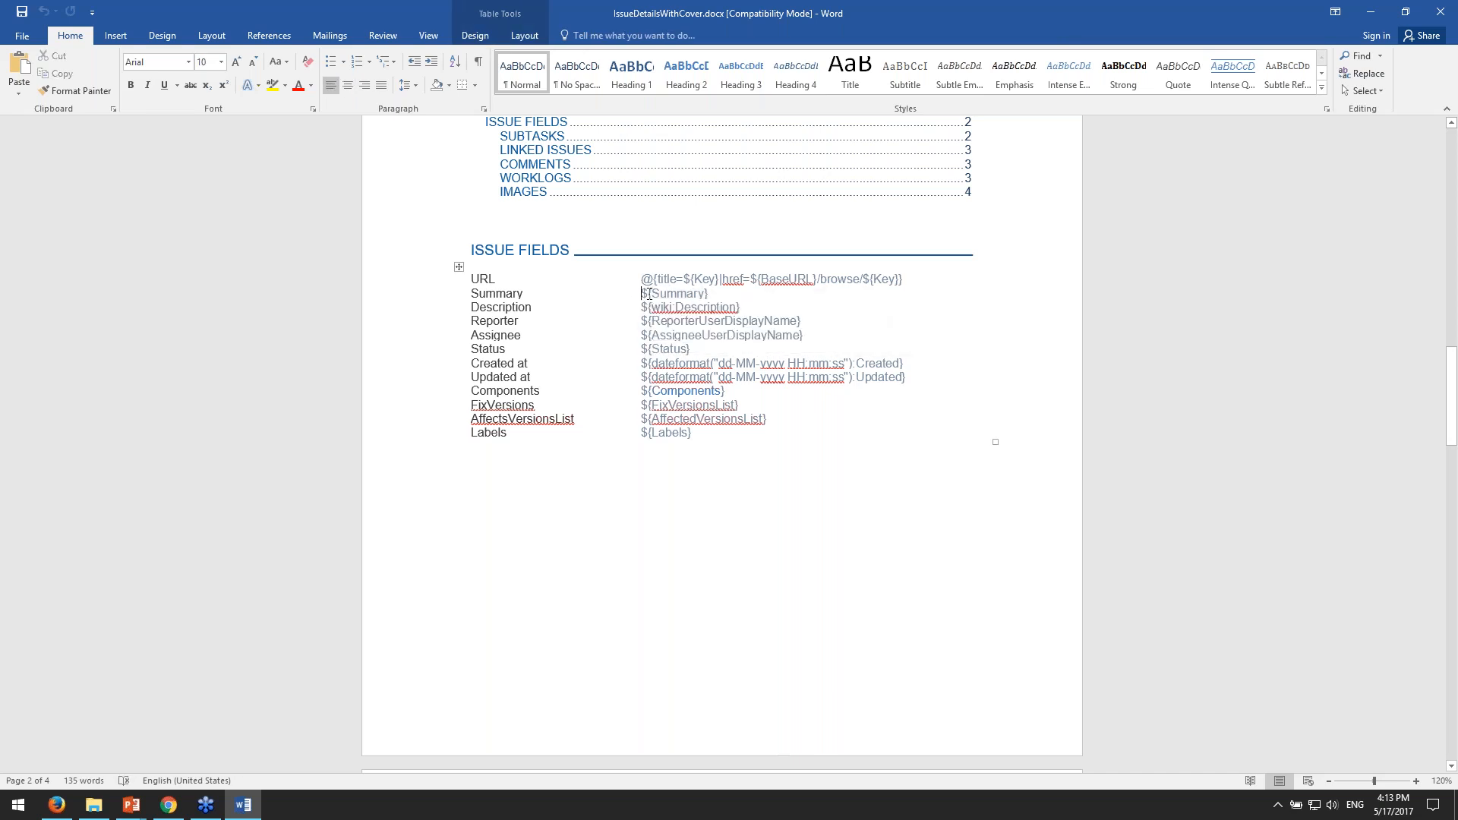
mouse_move(653, 293)
left_mouse_down()
mouse_move(703, 294)
mouse_move(641, 294)
left_mouse_up()
left_click(713, 295)
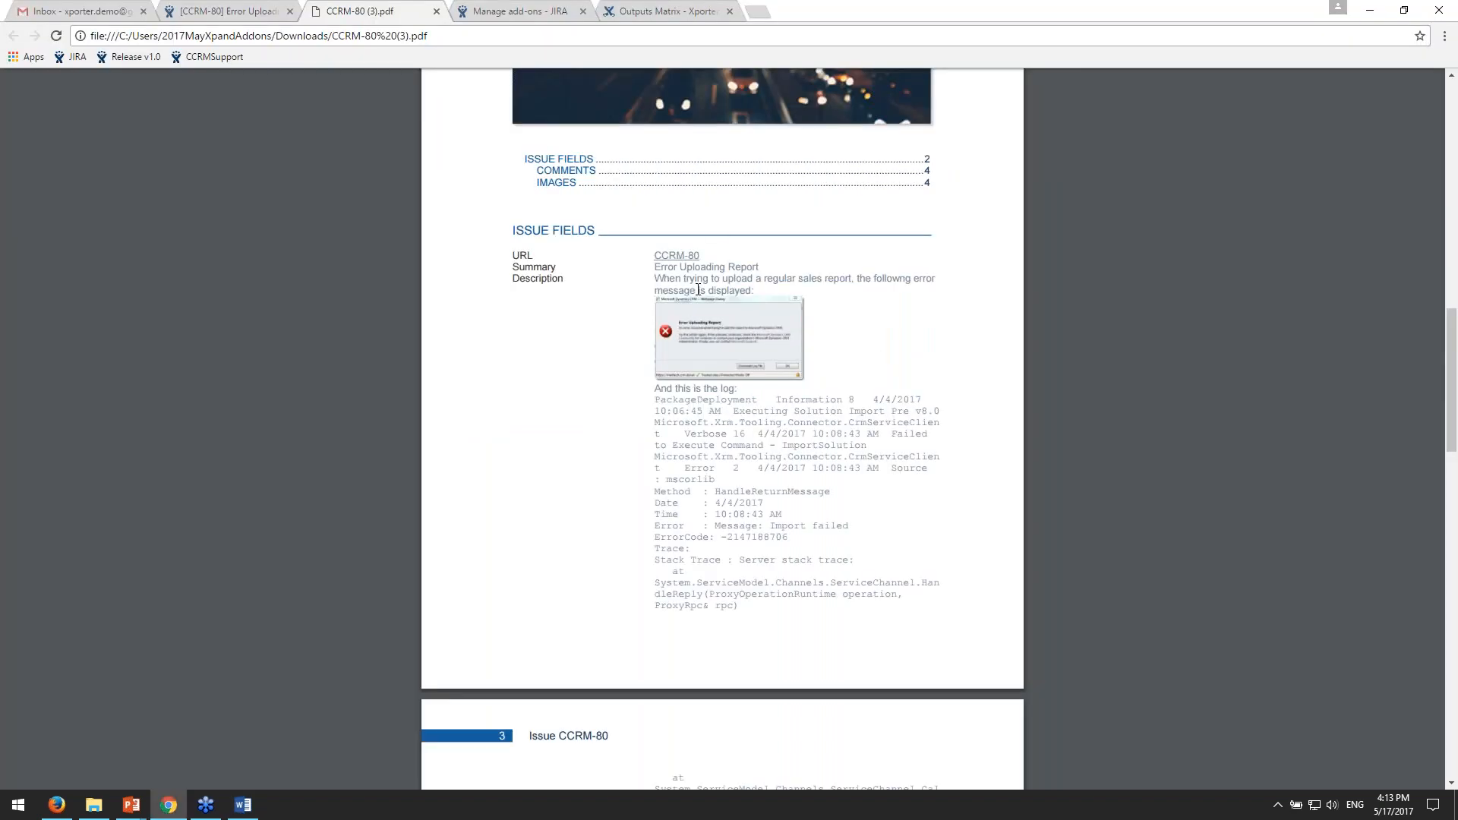
- Select the summary text in the exported PDF to match it with its placeholder, and return to the Word template
left_click_drag(655, 270, 759, 270)
left_click(529, 12)
left_click(446, 11)
key("alt+Tab")
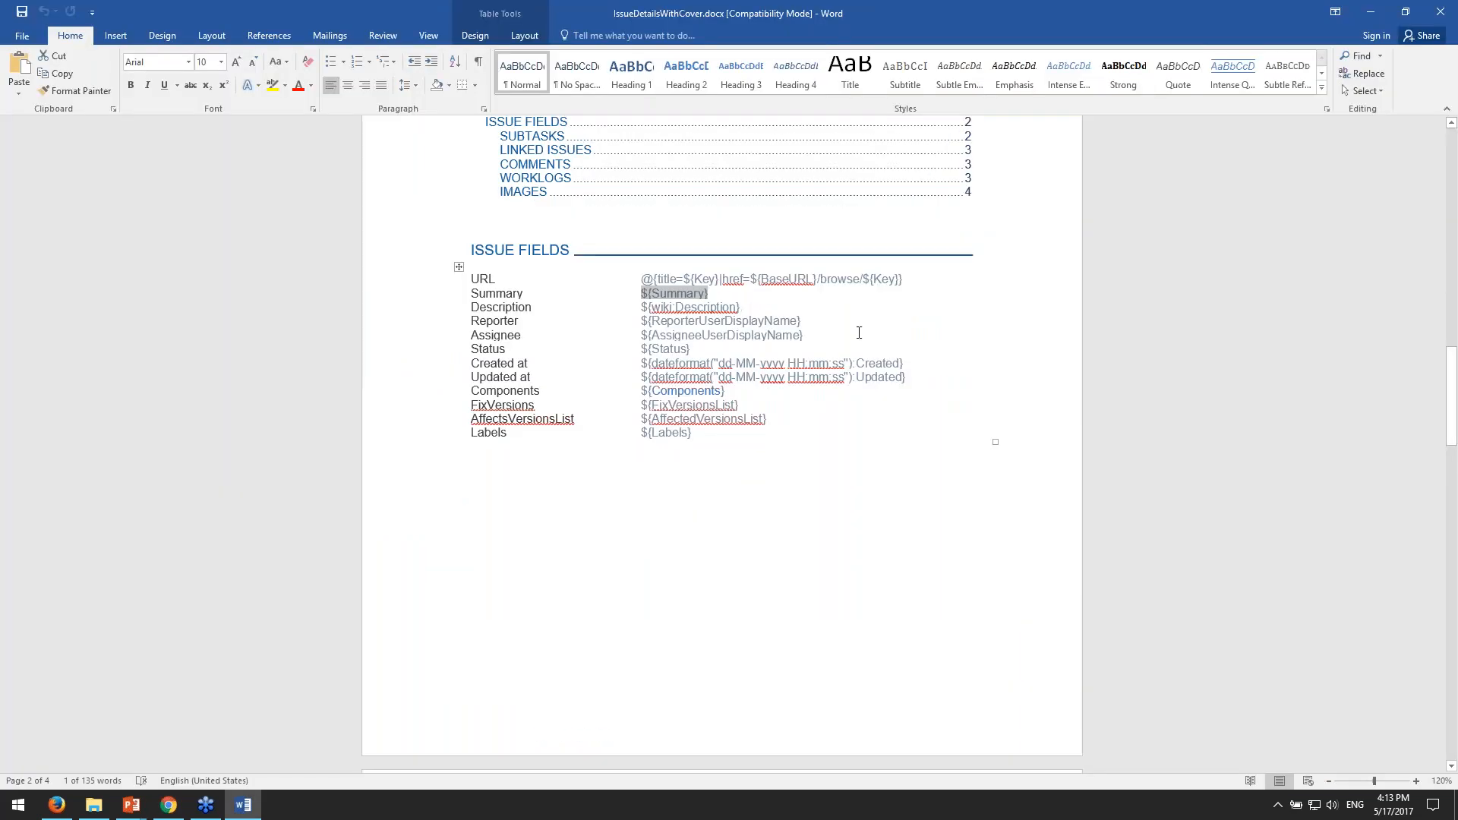
left_click(858, 324)
- Select the URL field's link expression in the template, and its opening @{ marker on its own
scroll(856, 334, "up", 1)
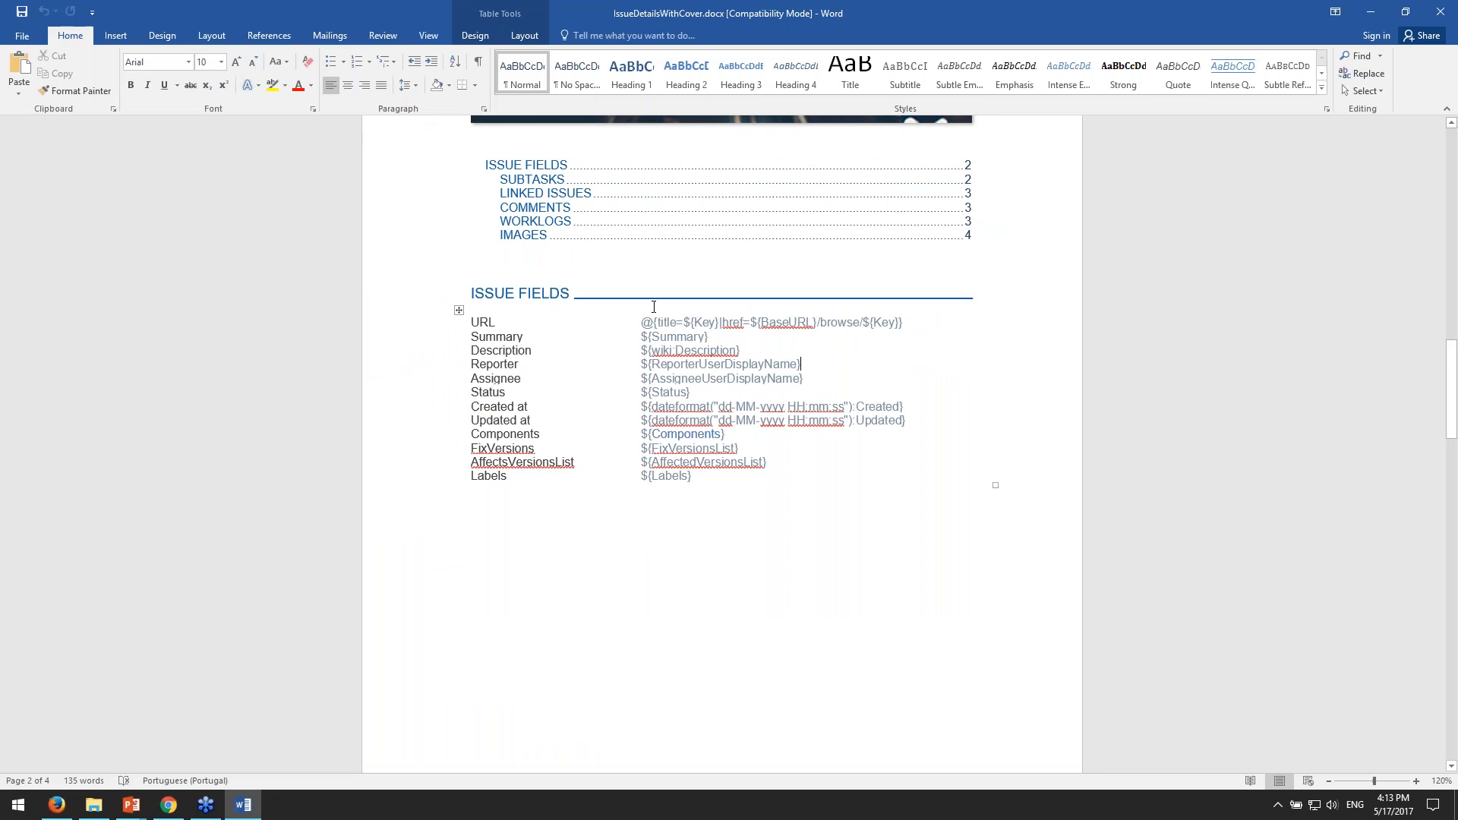
left_click_drag(641, 323, 906, 323)
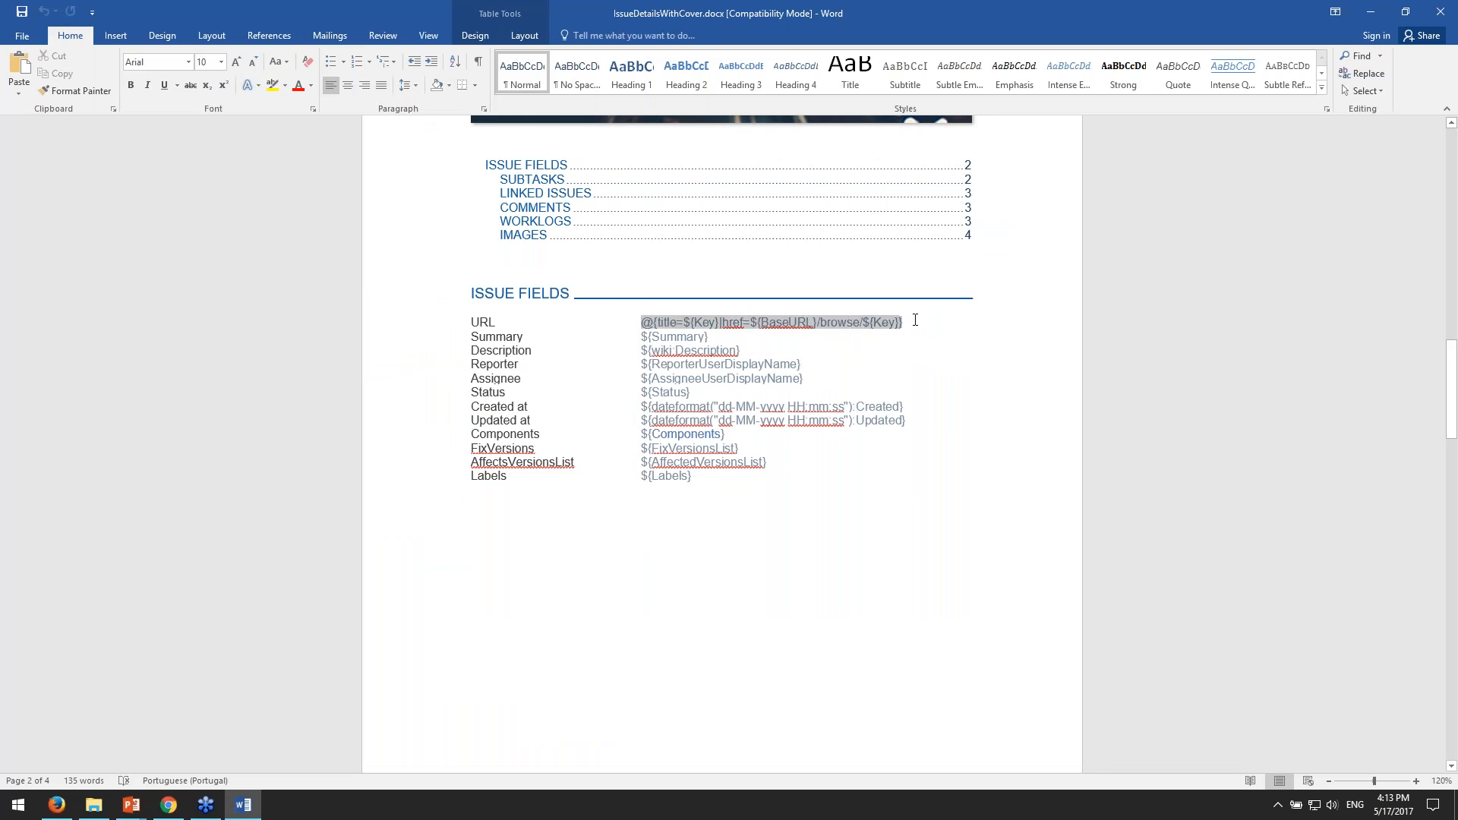
left_click(907, 323)
left_click_drag(642, 322, 654, 322)
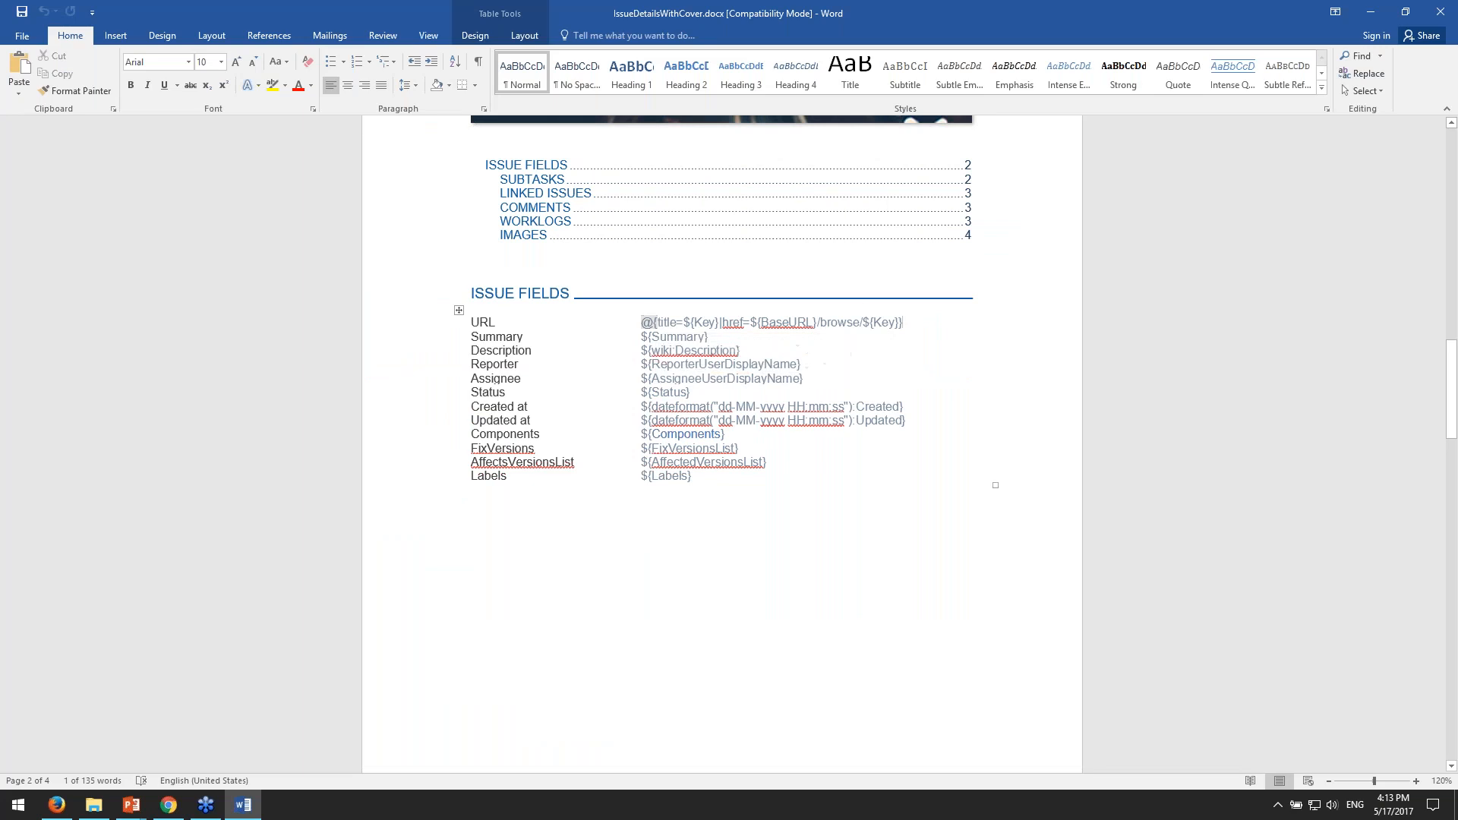
left_click(947, 326)
- Select the field name and the wiki prefix of the ${wiki:Description} placeholder to point out each part
scroll(934, 327, "down", 2)
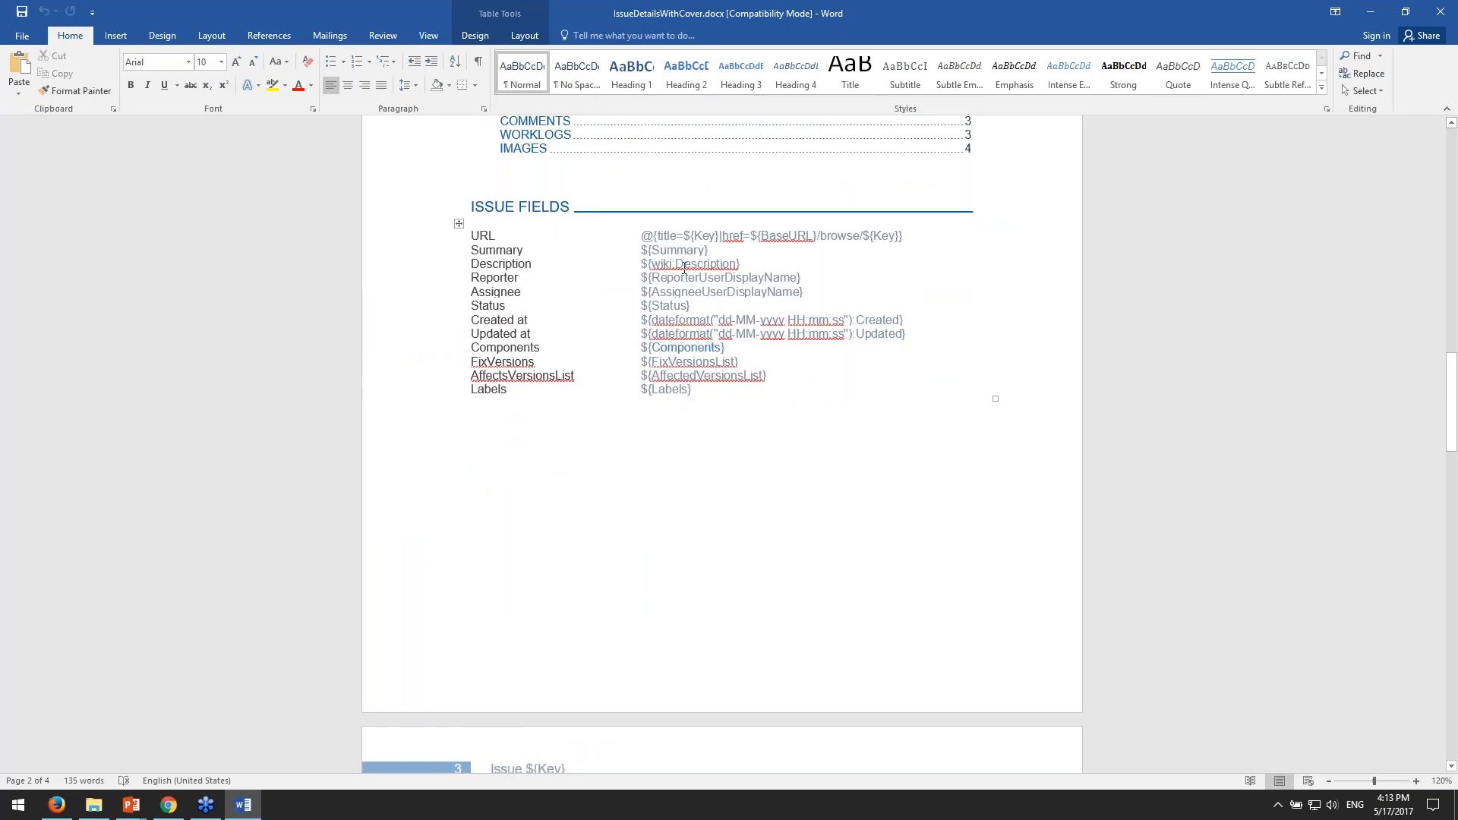
left_click_drag(676, 265, 736, 265)
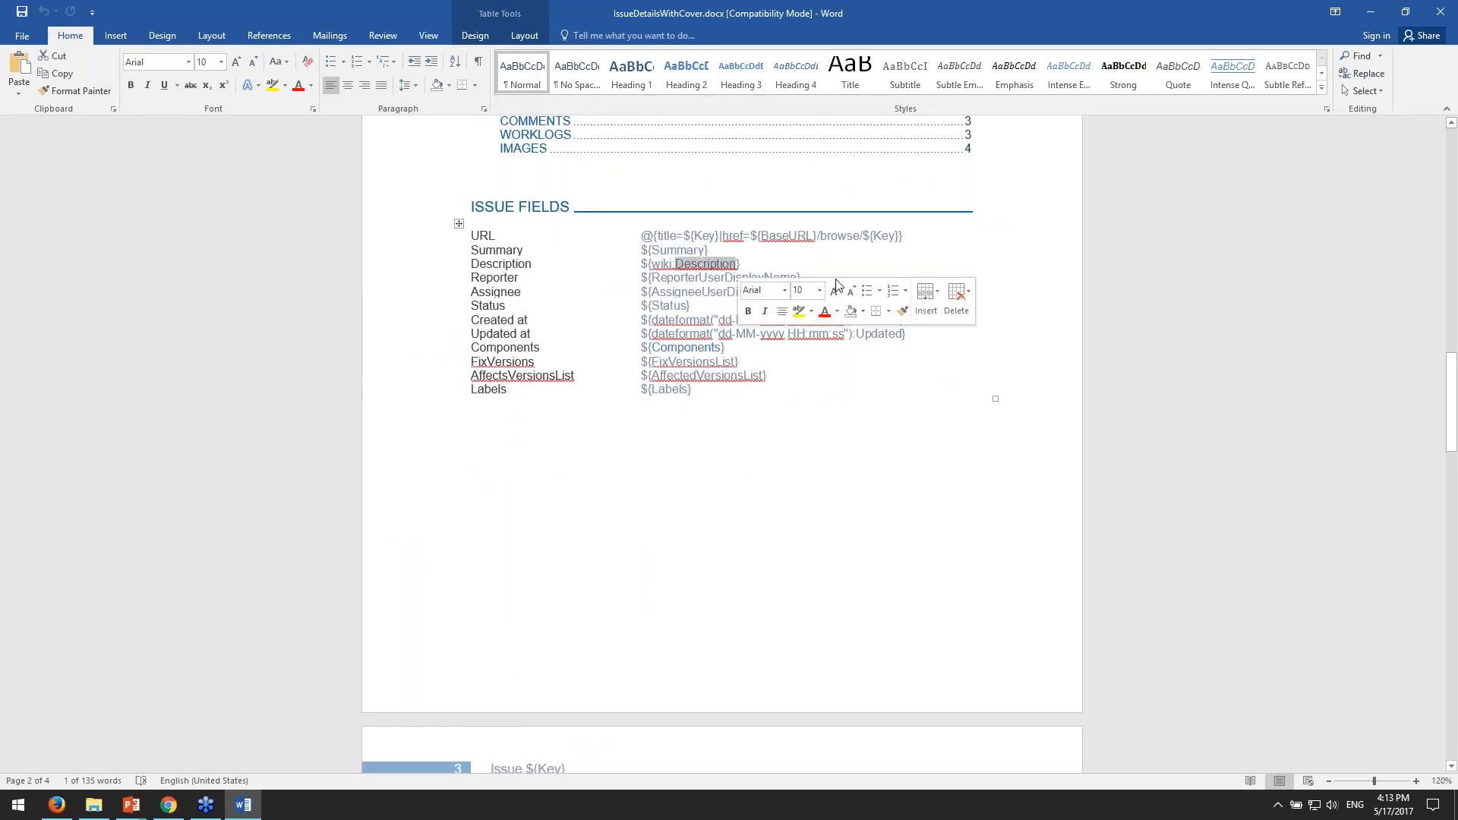
left_click(670, 263)
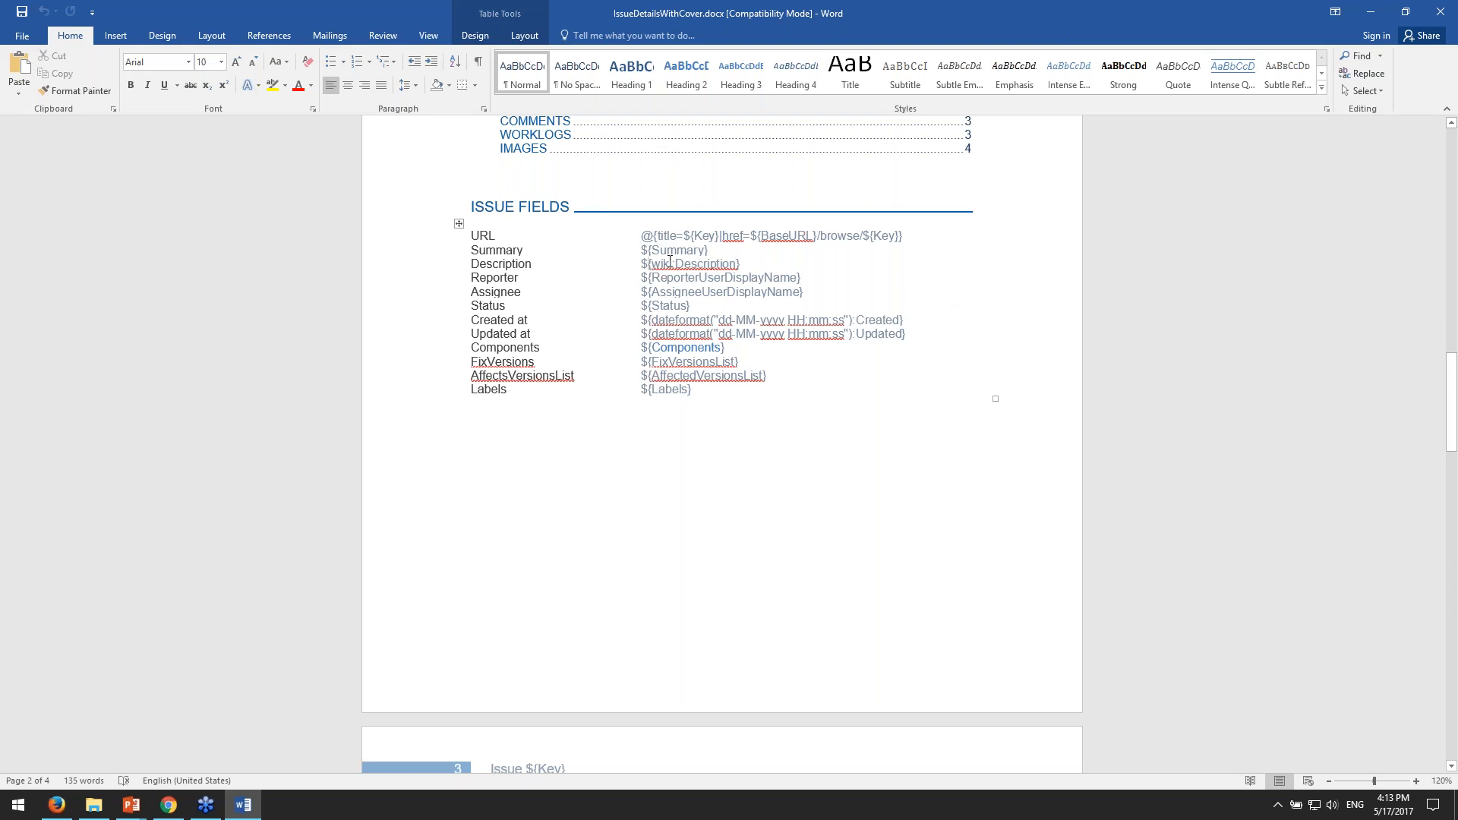
double_click(658, 264)
left_click(672, 263)
- Select the field name and the dateformat("dd-MM-yyyy HH:mm:ss") function in the Created at placeholder
scroll(787, 306, "down", 1)
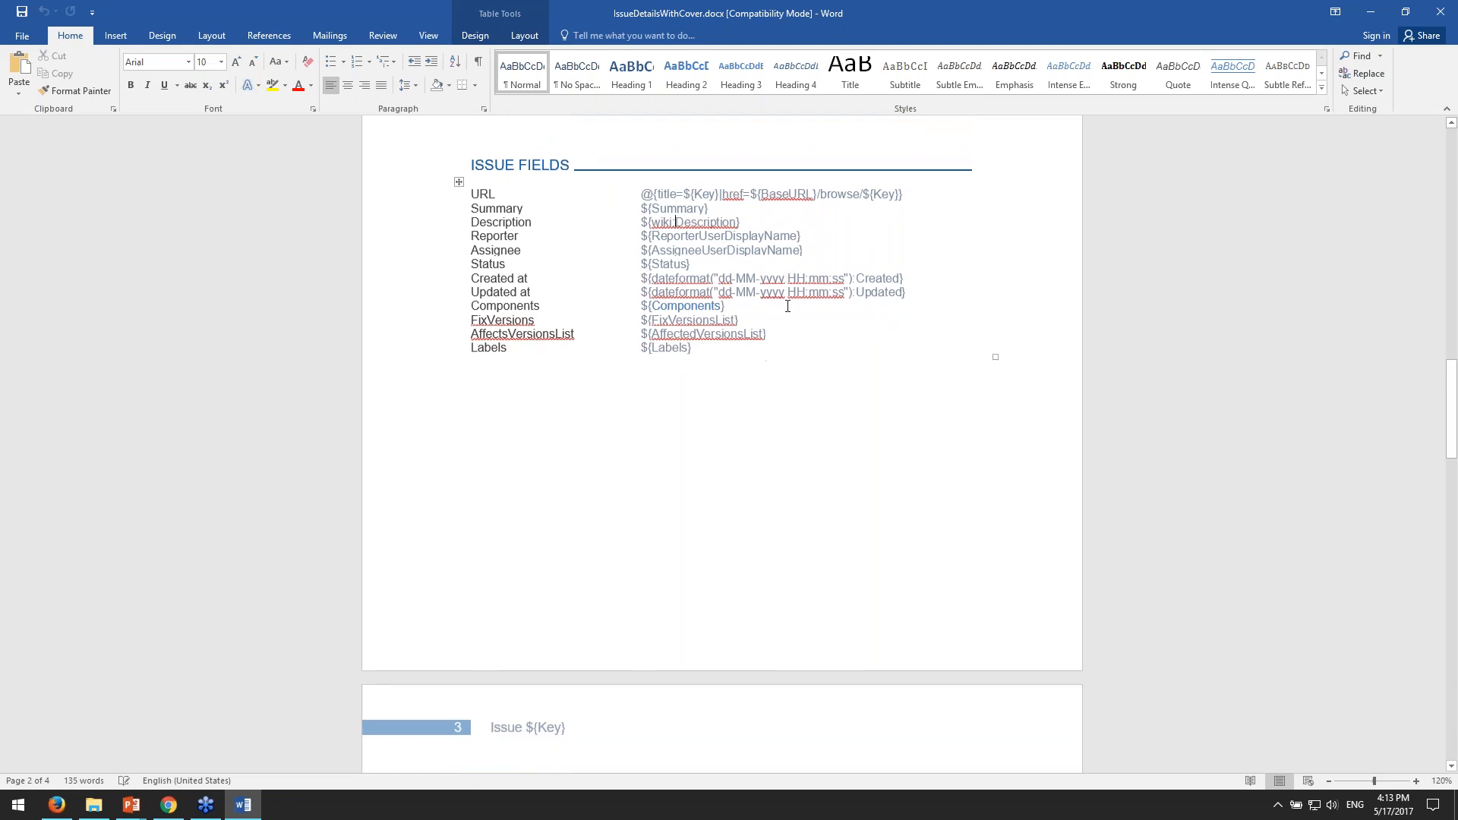
left_click_drag(863, 277, 875, 278)
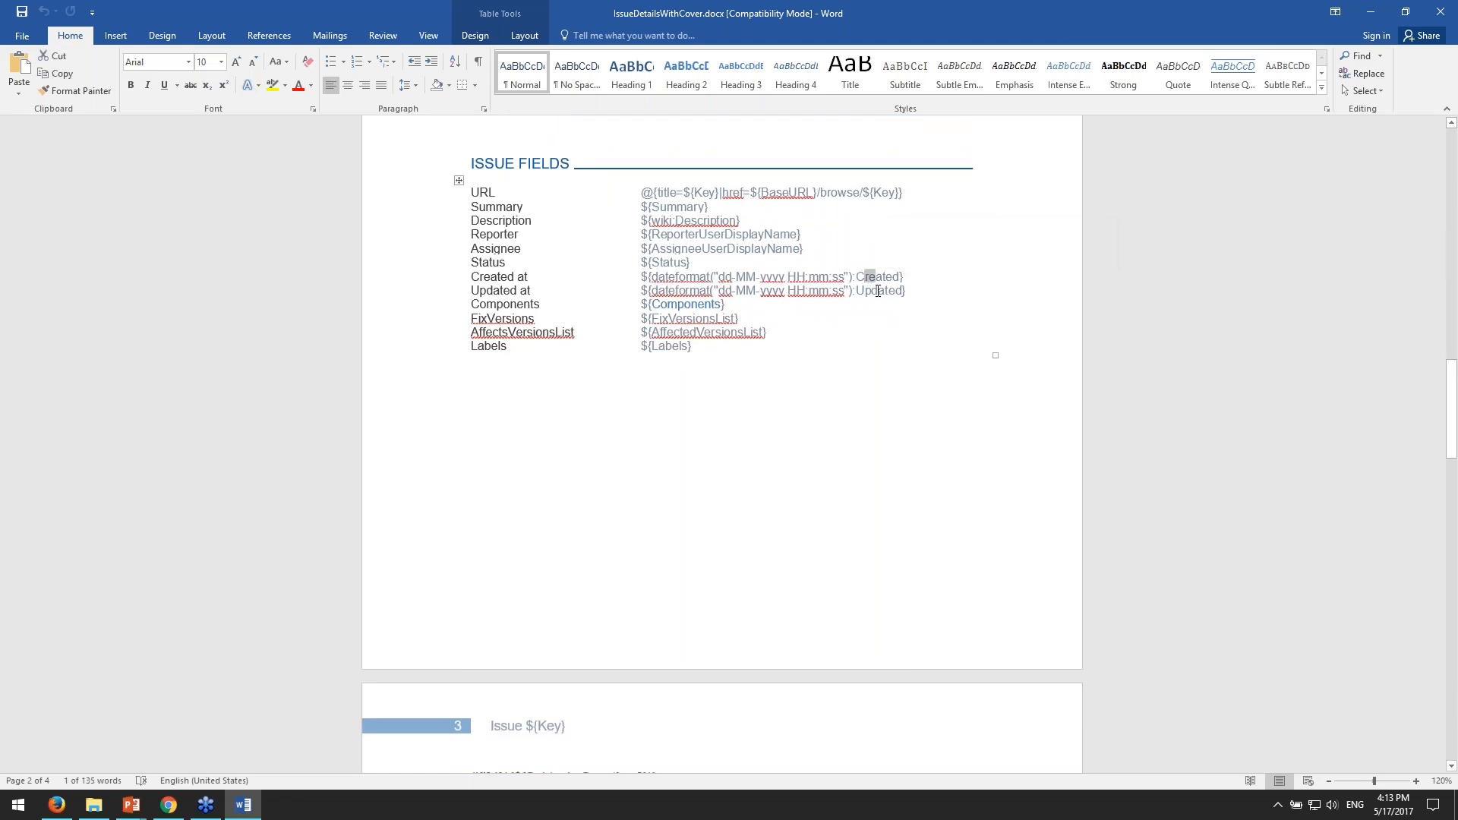
key("shift+Left")
key("shift+Left")
key("shift+Left")
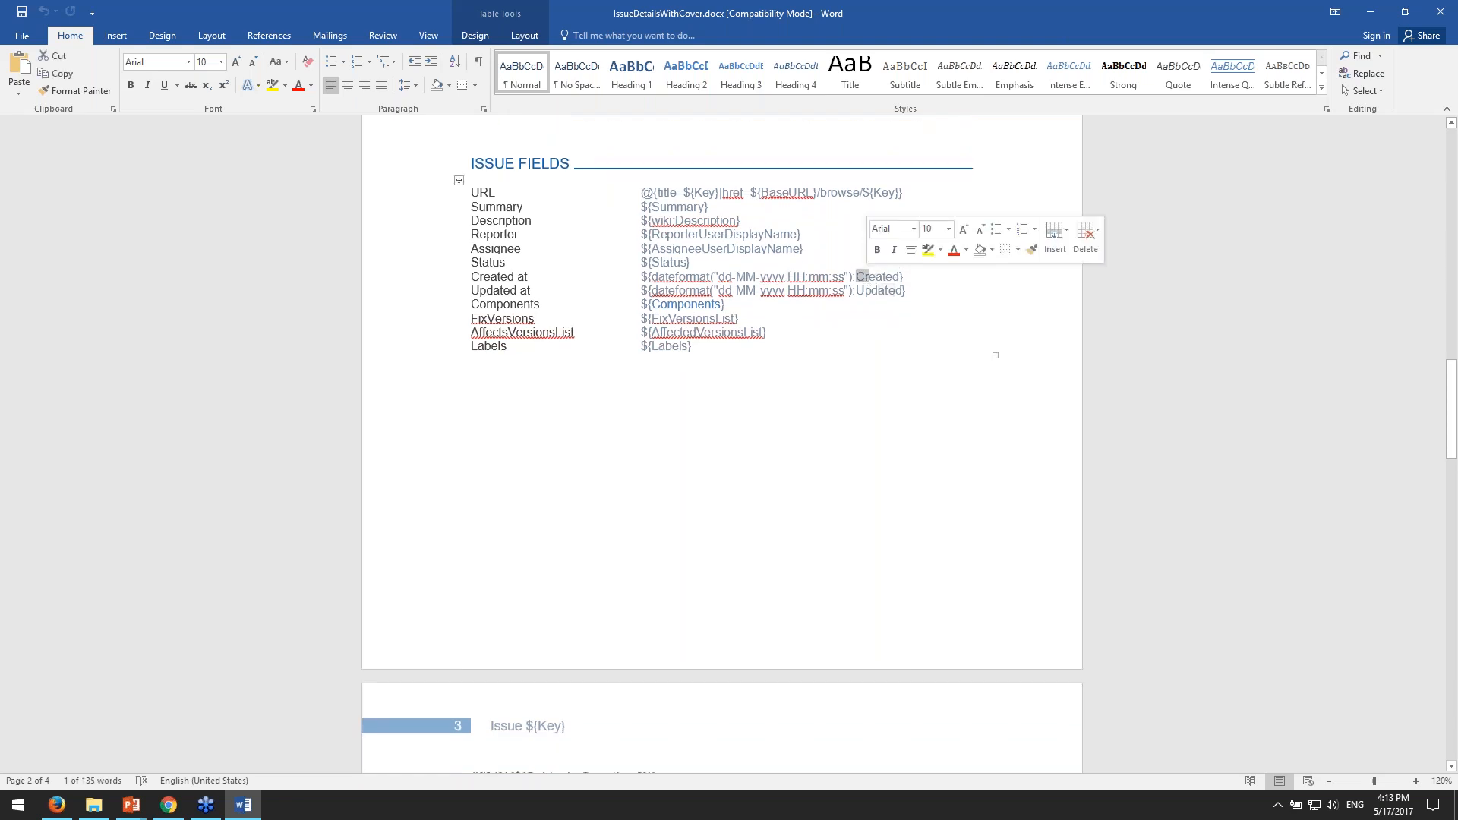
left_click_drag(855, 277, 653, 278)
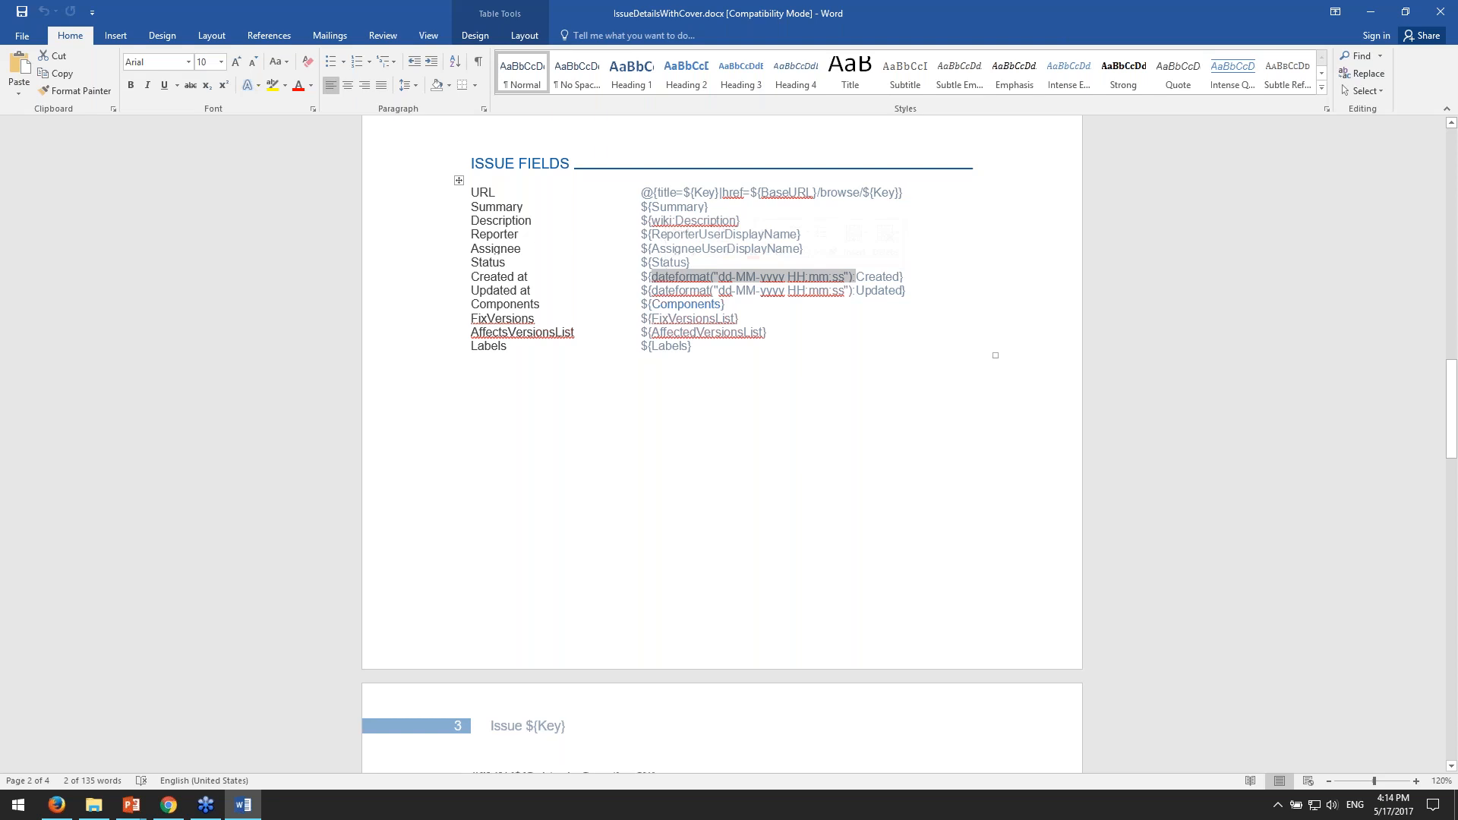
- Point out the ${Components} placeholder in the template's issue fields by selecting part of its name
scroll(832, 317, "down", 2)
left_click(830, 319)
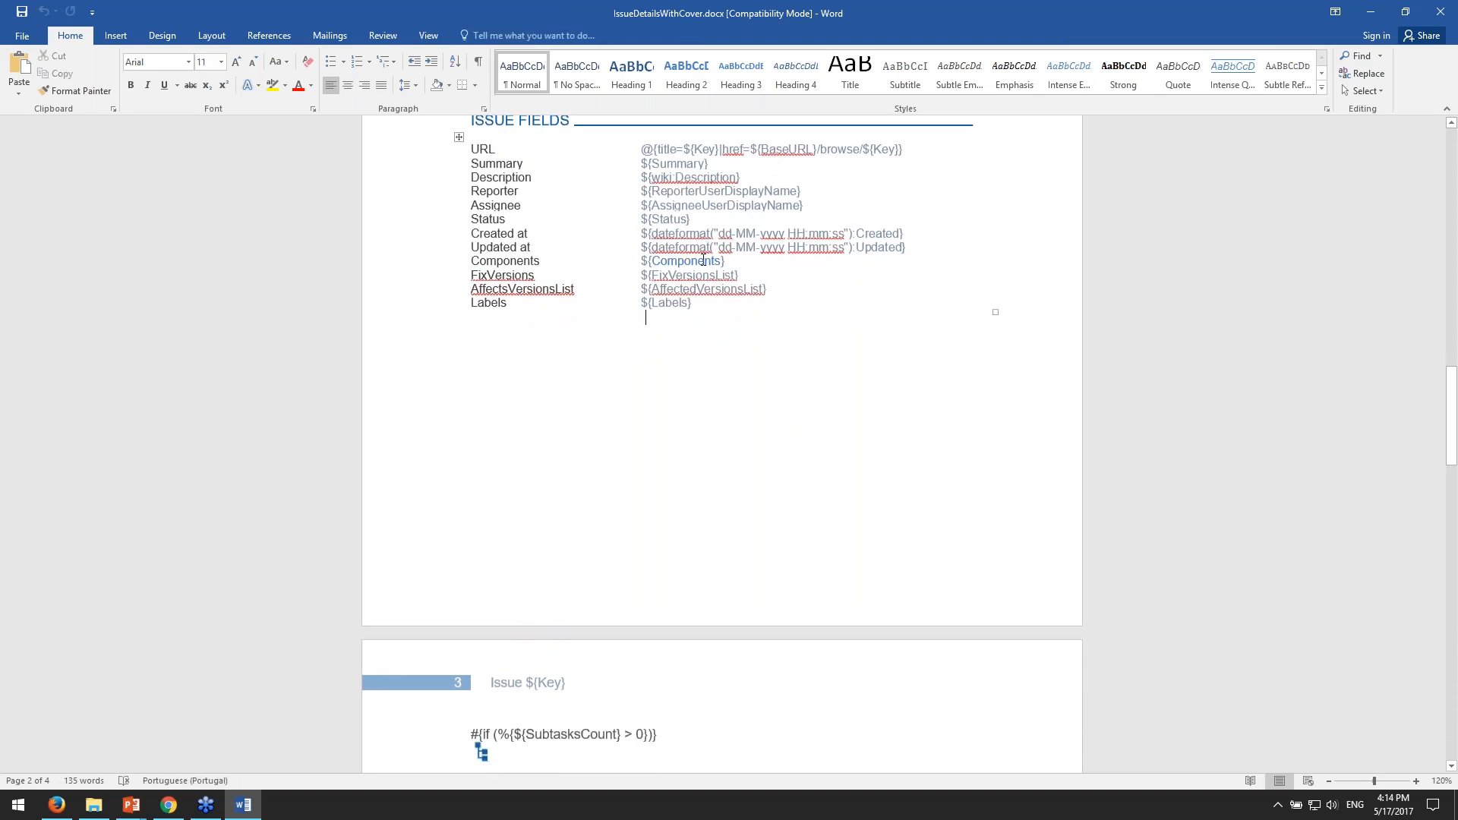
left_click(758, 276)
scroll(759, 278, "down", 2)
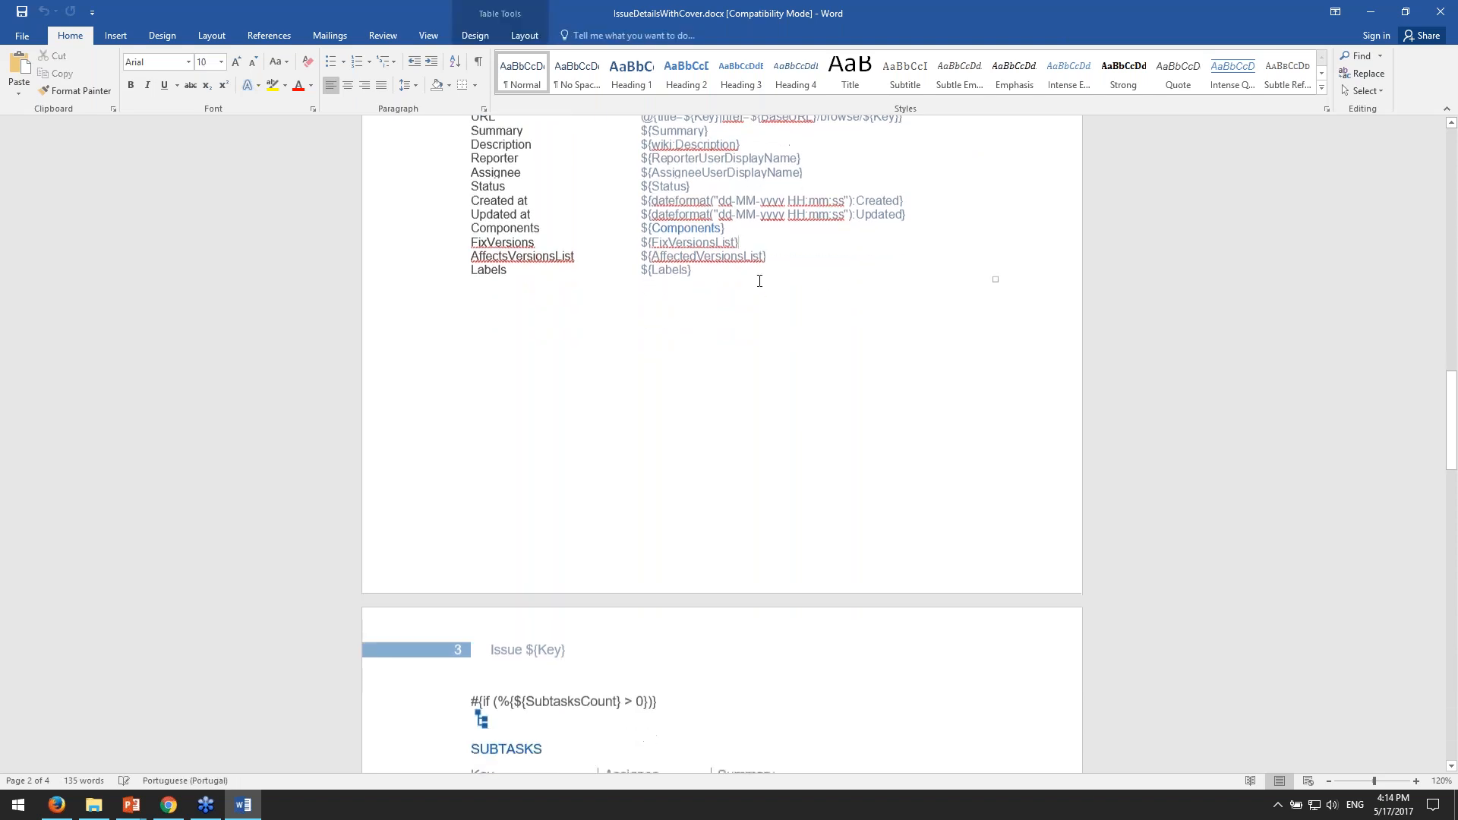
double_click(691, 217)
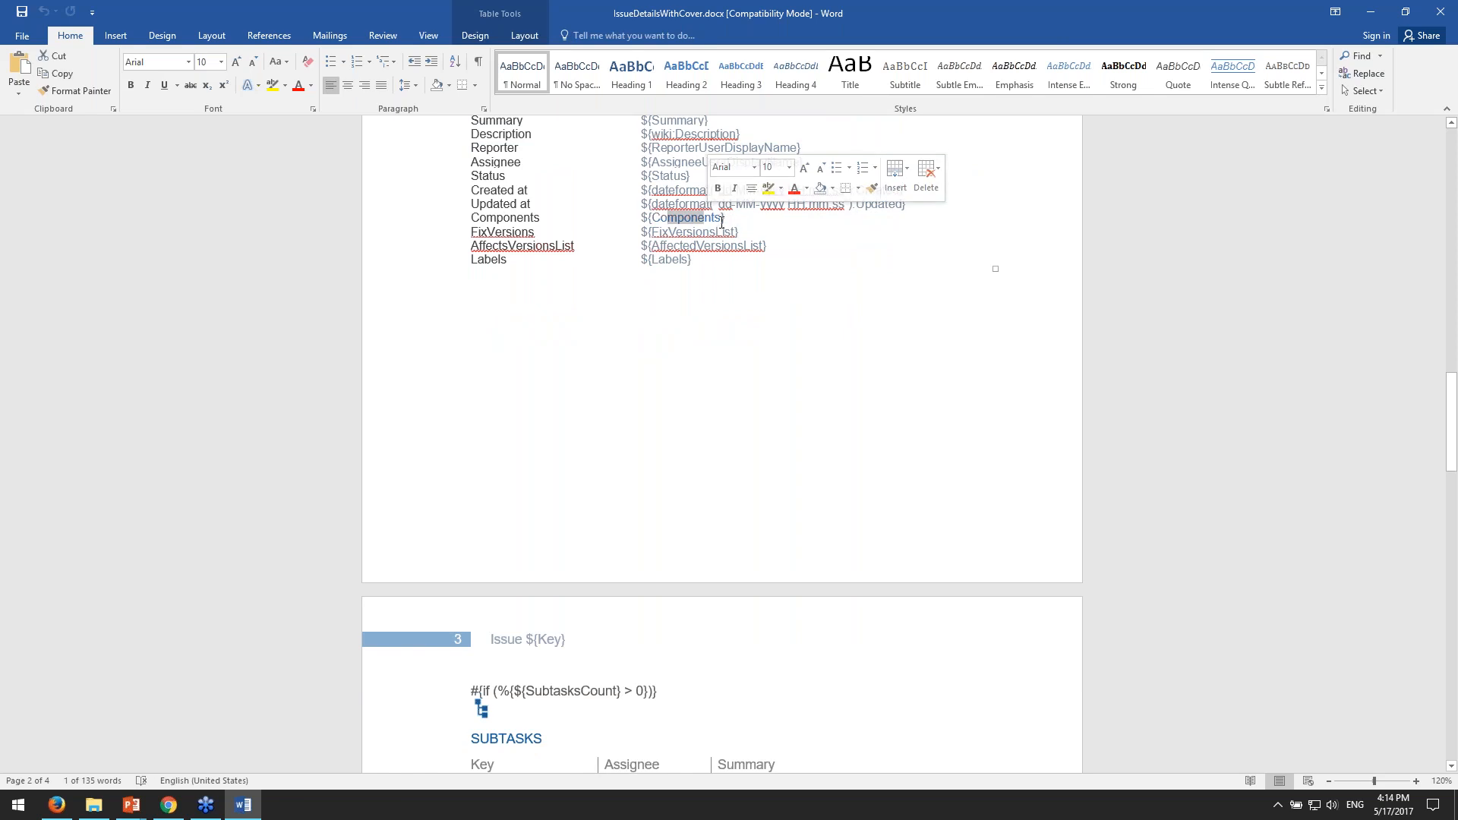
- Select the exported component values on page 3 of the PDF for comparison, and return to the Word template
key("alt+Tab")
scroll(798, 492, "down", 5)
left_click_drag(541, 508, 780, 508)
left_click_drag(669, 512, 863, 511)
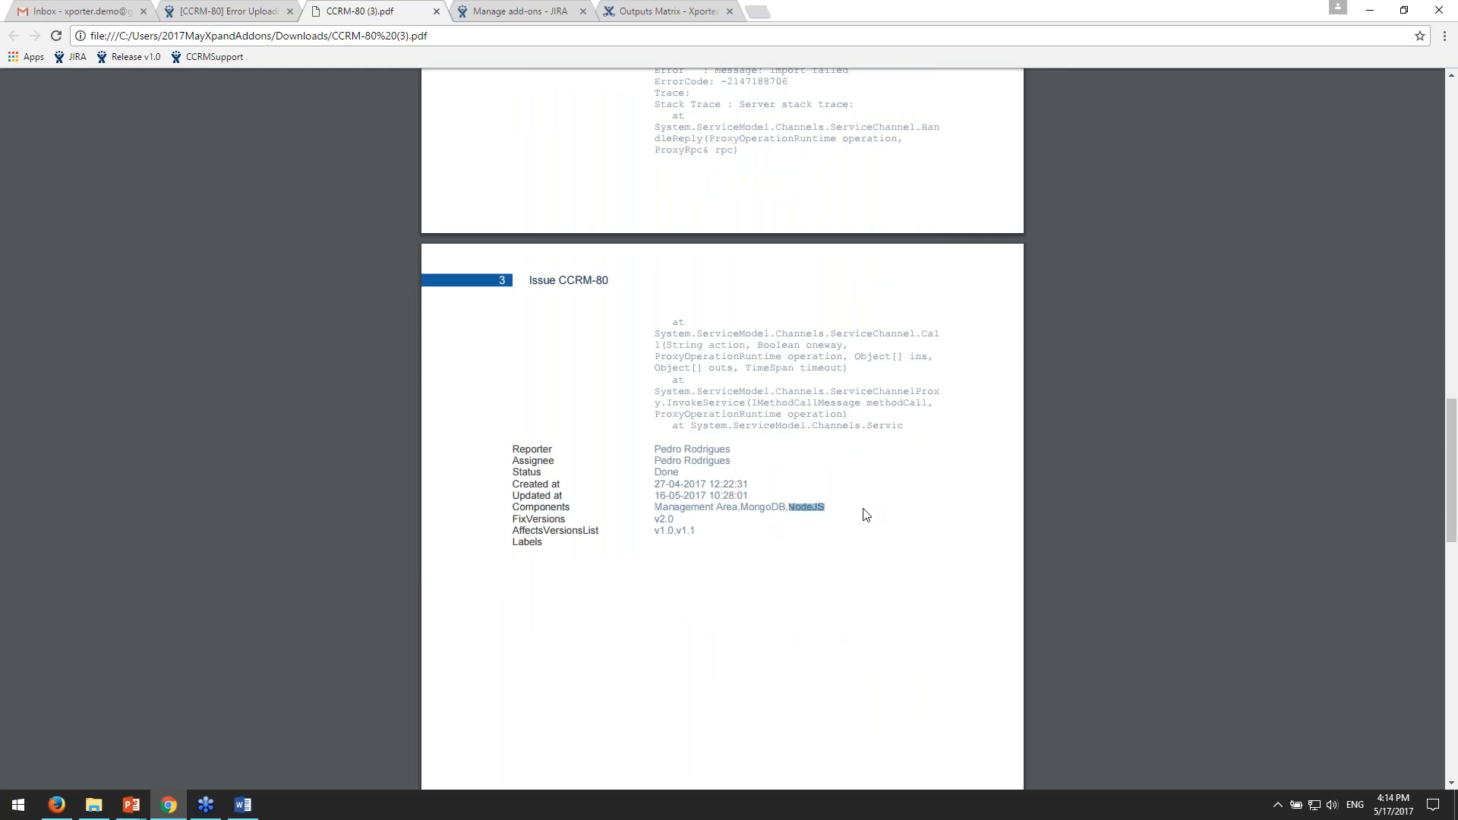
left_click(735, 406)
left_click(511, 10)
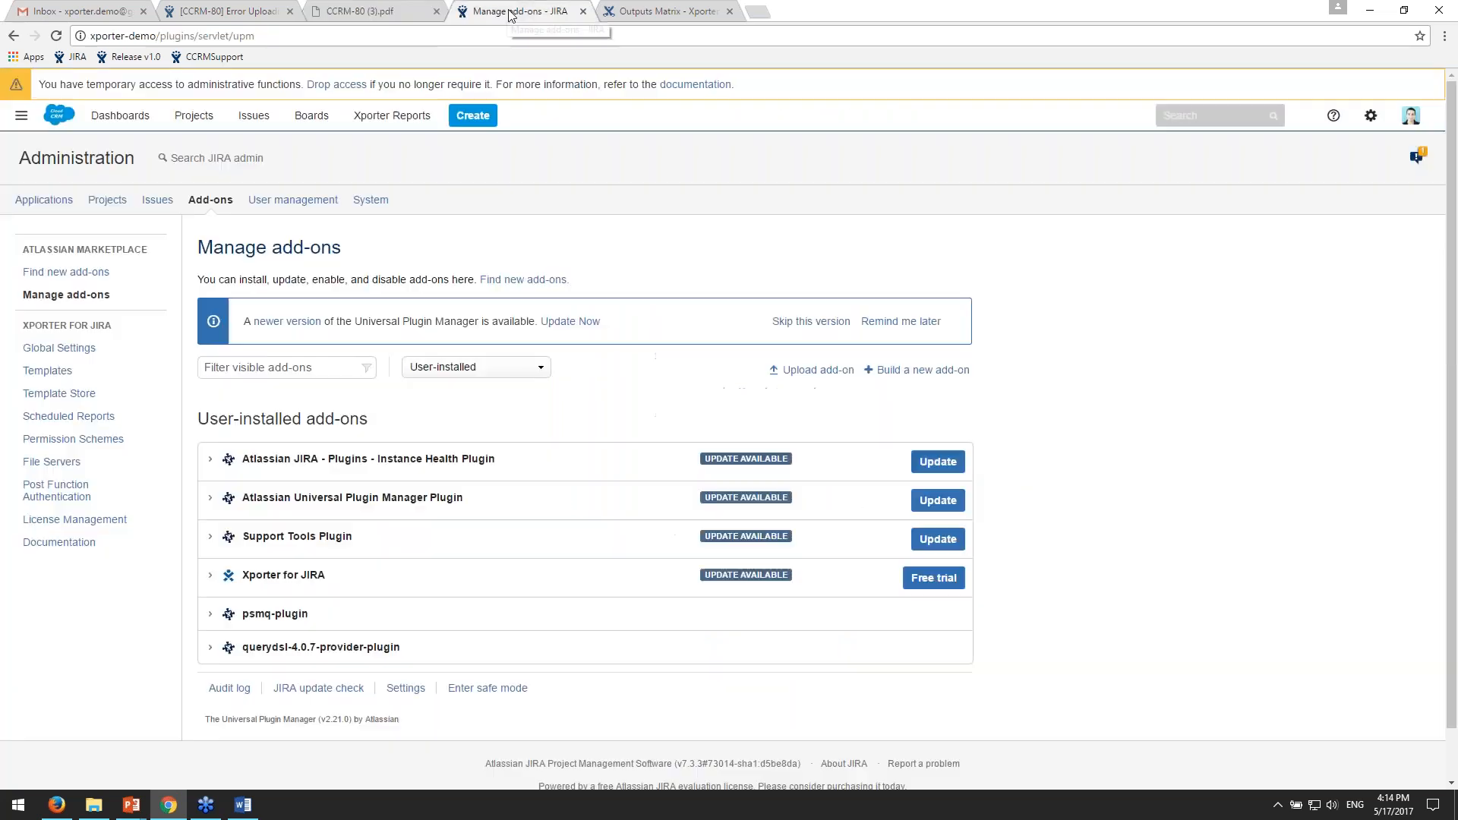
left_click(346, 11)
key("alt+Tab")
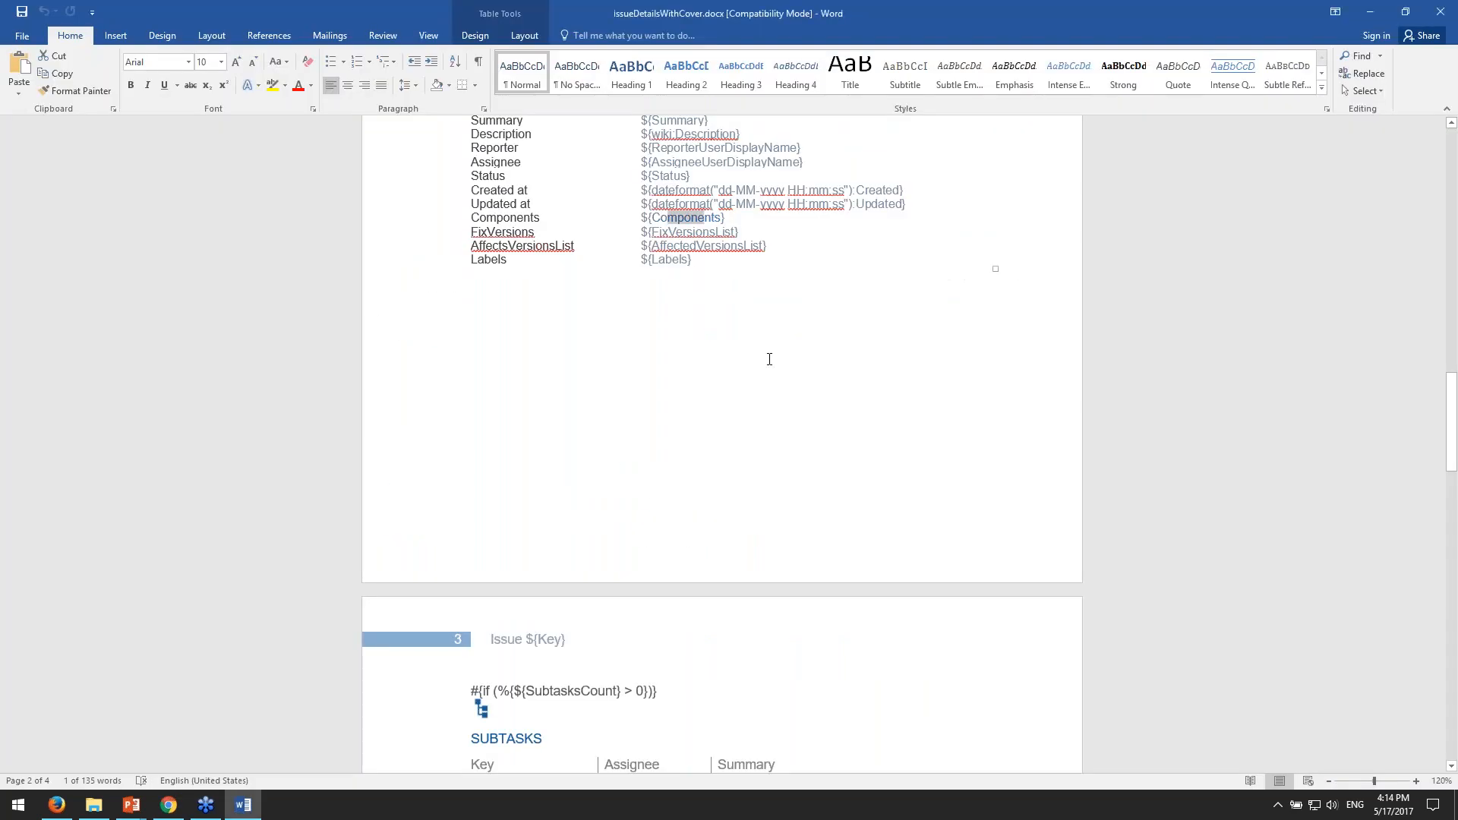
- Select the ${Labels} placeholder at the end of the template's issue fields to point it out
scroll(792, 380, "up", 3)
left_click(793, 475)
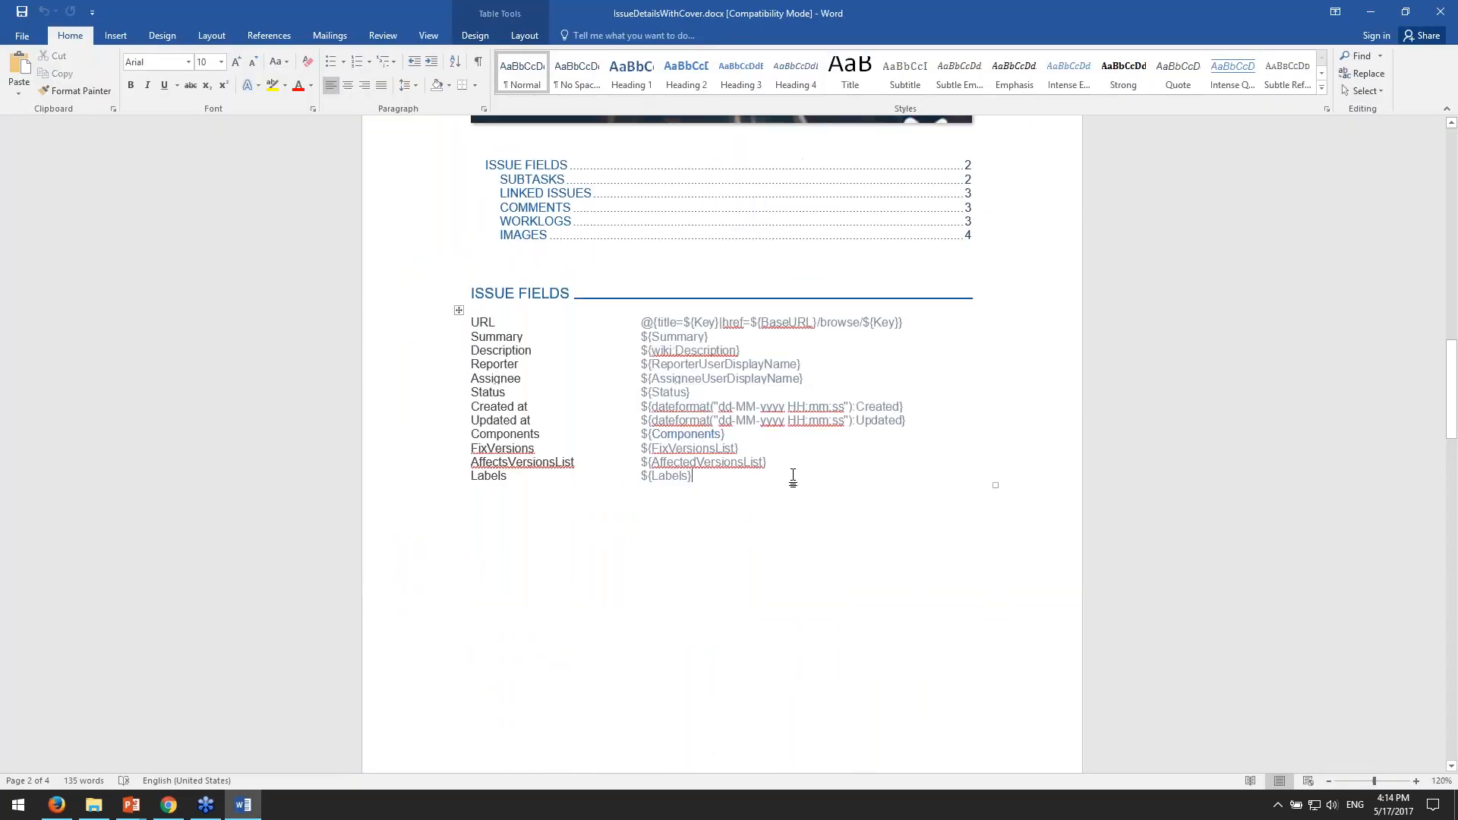
scroll(793, 475, "down", 1)
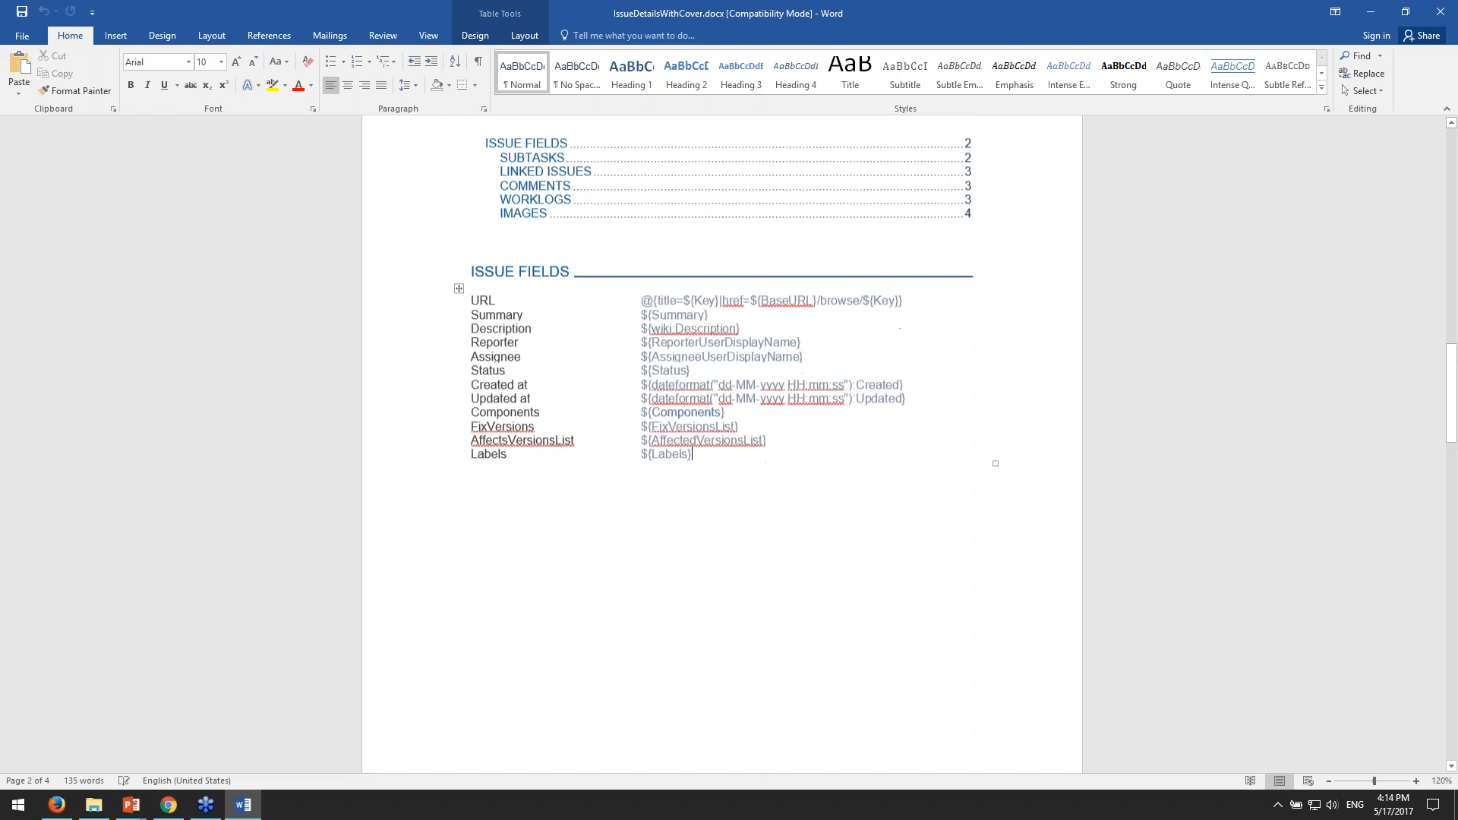
scroll(619, 459, "down", 2)
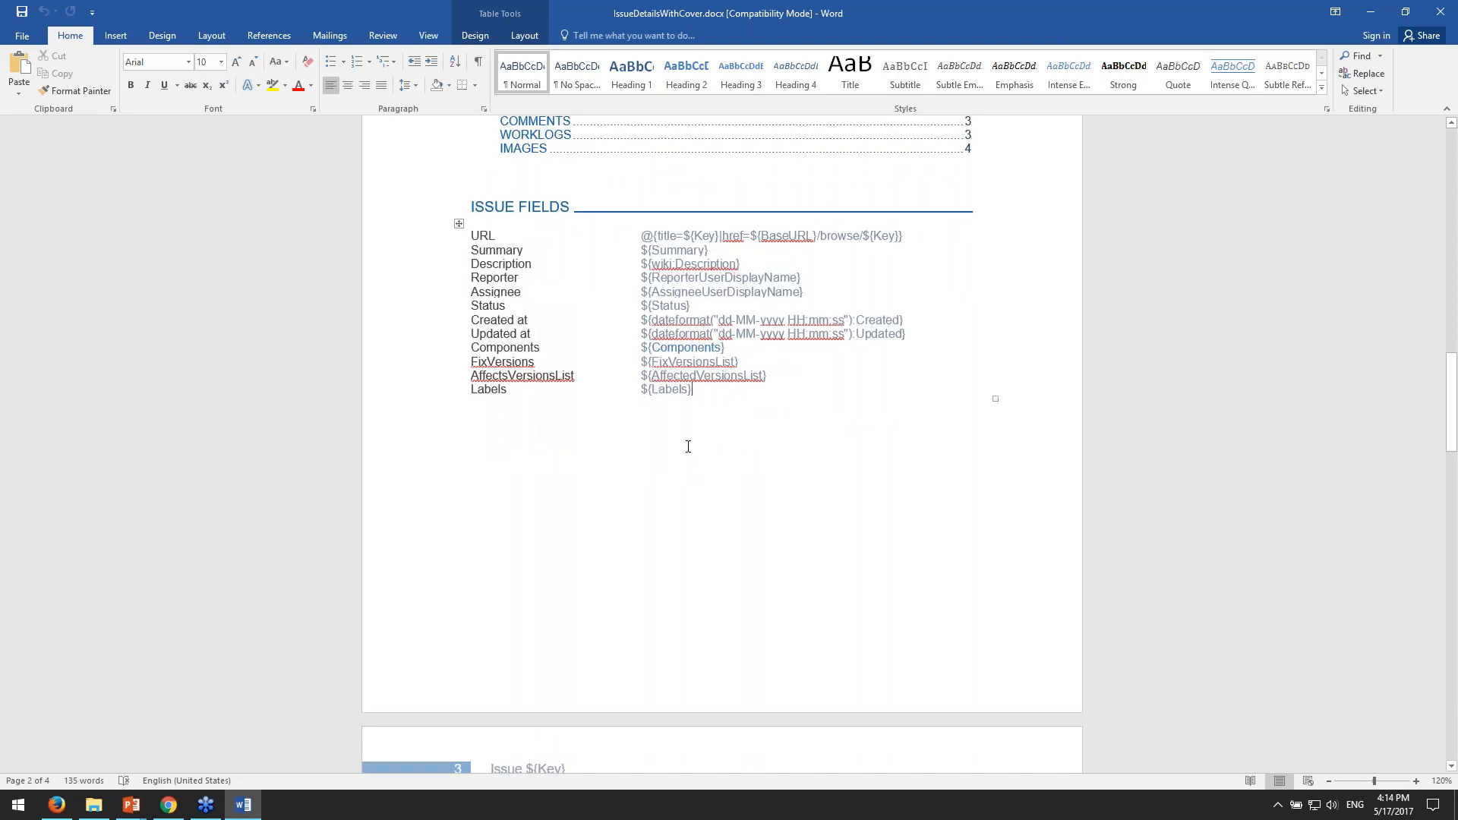
left_click_drag(641, 390, 693, 391)
left_click(689, 390)
double_click(653, 389)
left_click(655, 395)
- Point out the start of the #{if (%{${SubtasksCount} > 0})} statement above the Subtasks section by selecting its # character
scroll(612, 408, "down", 4)
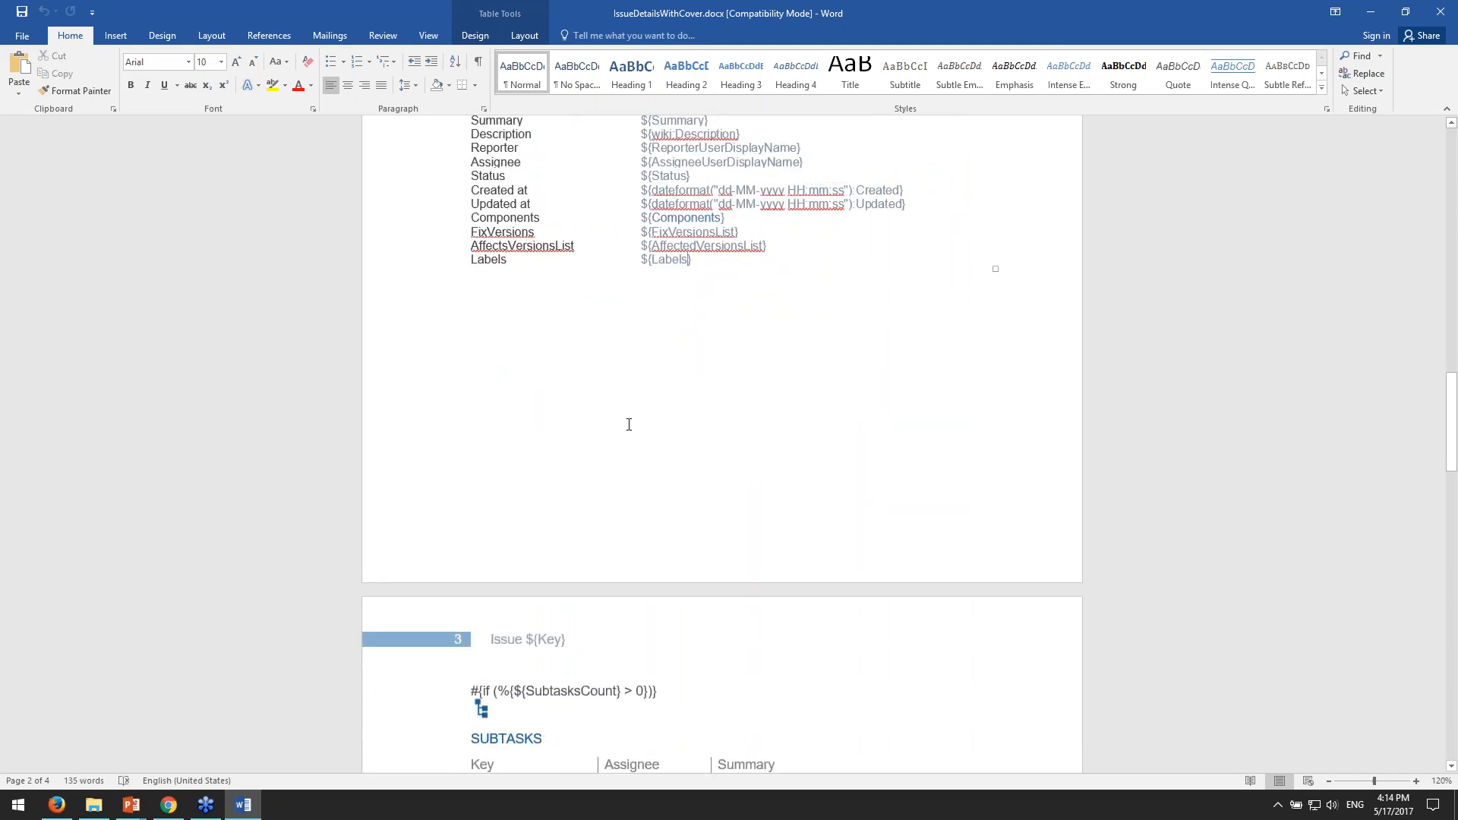
scroll(613, 436, "down", 3)
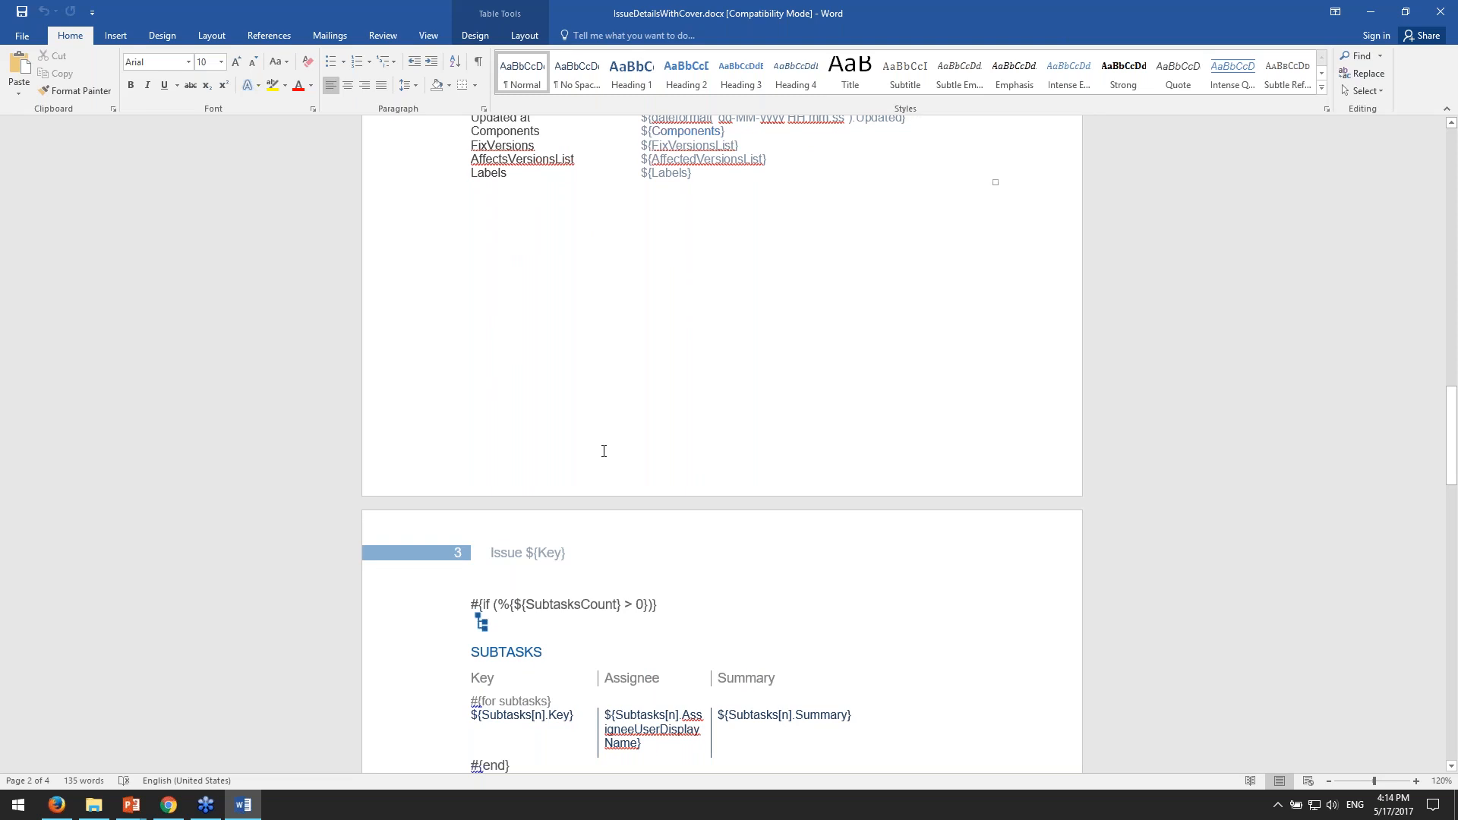
scroll(604, 449, "down", 6)
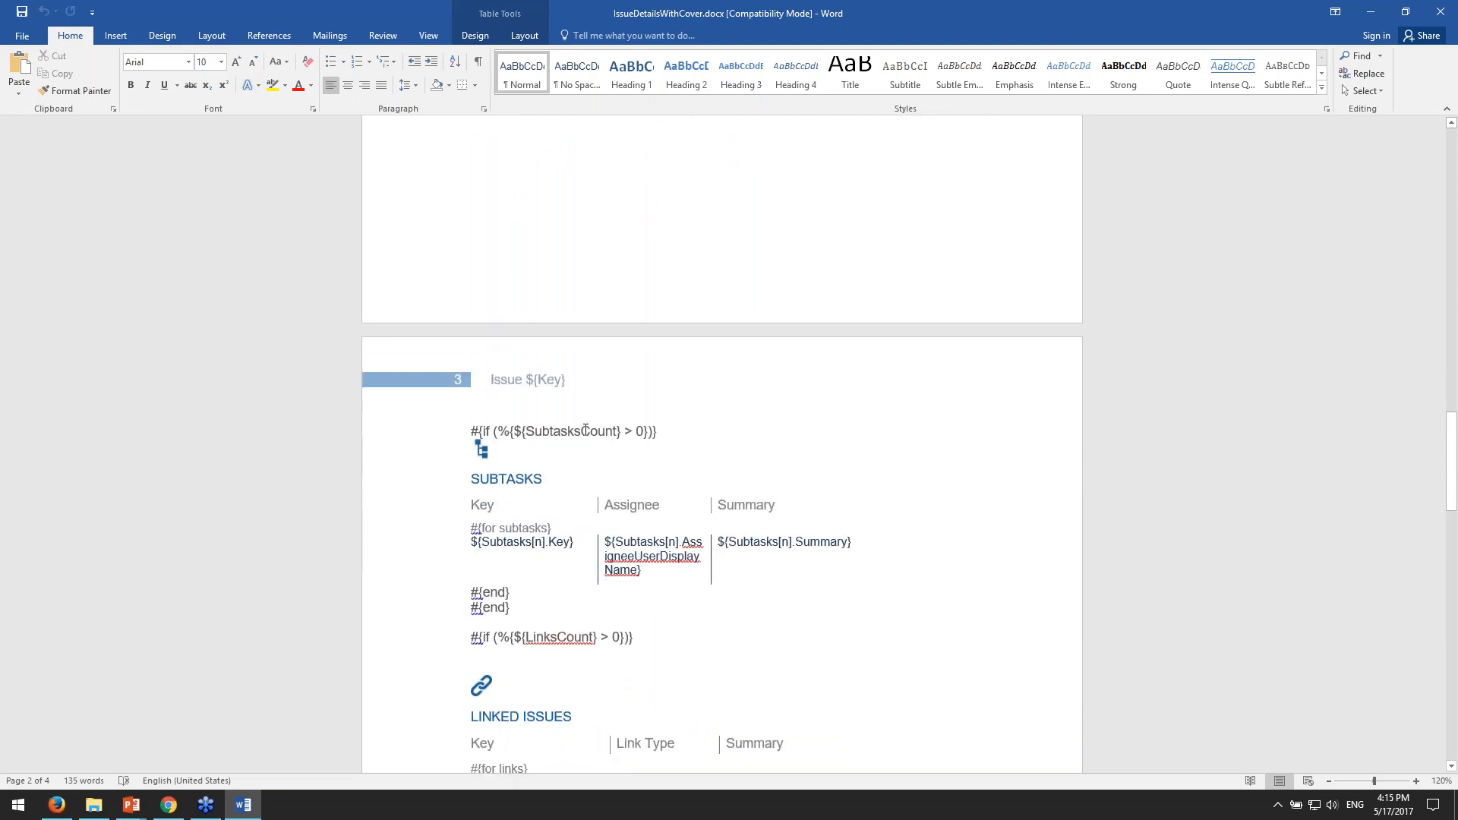
left_click_drag(481, 432, 471, 432)
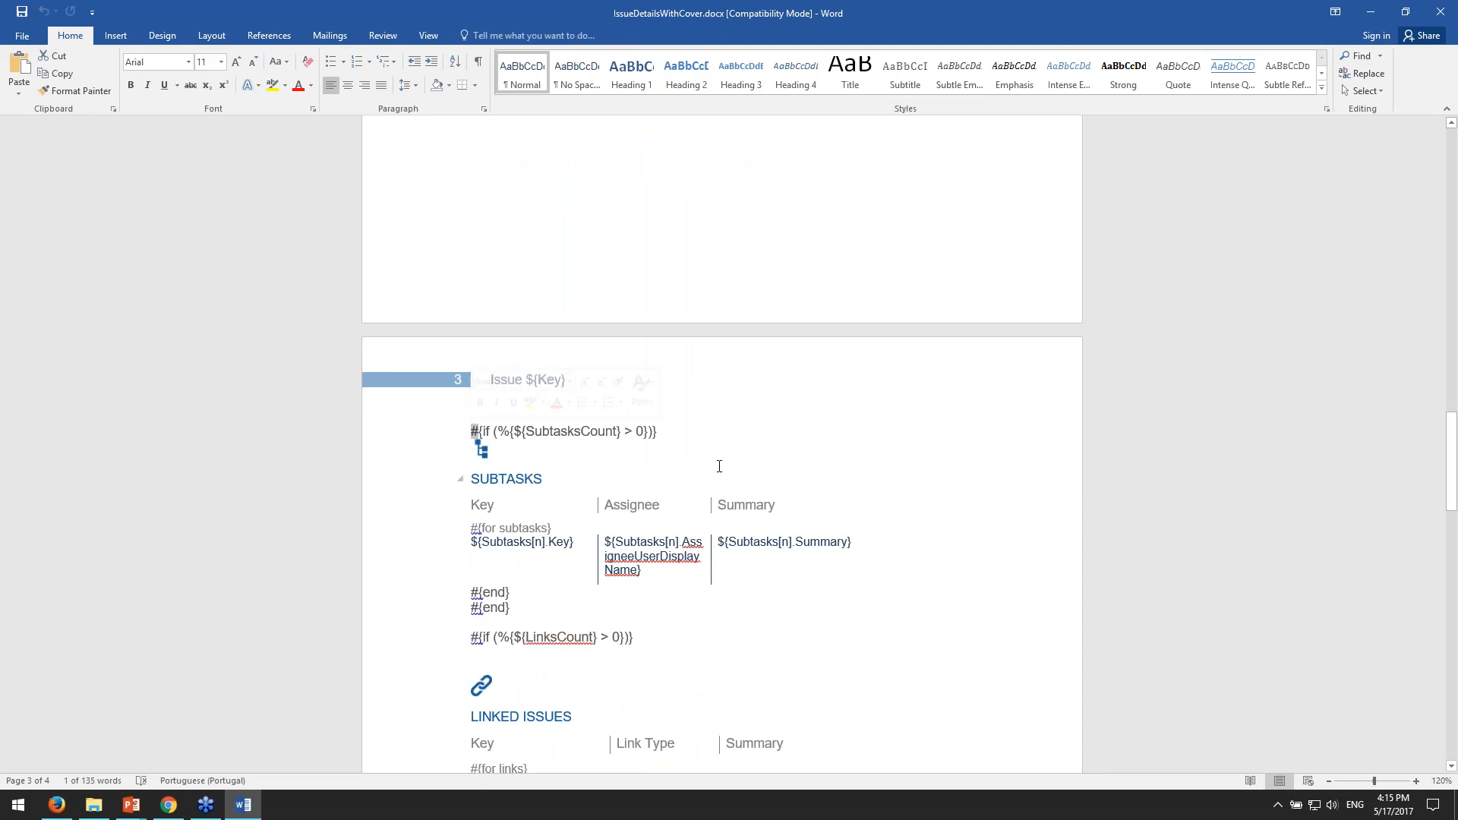
scroll(720, 467, "down", 1)
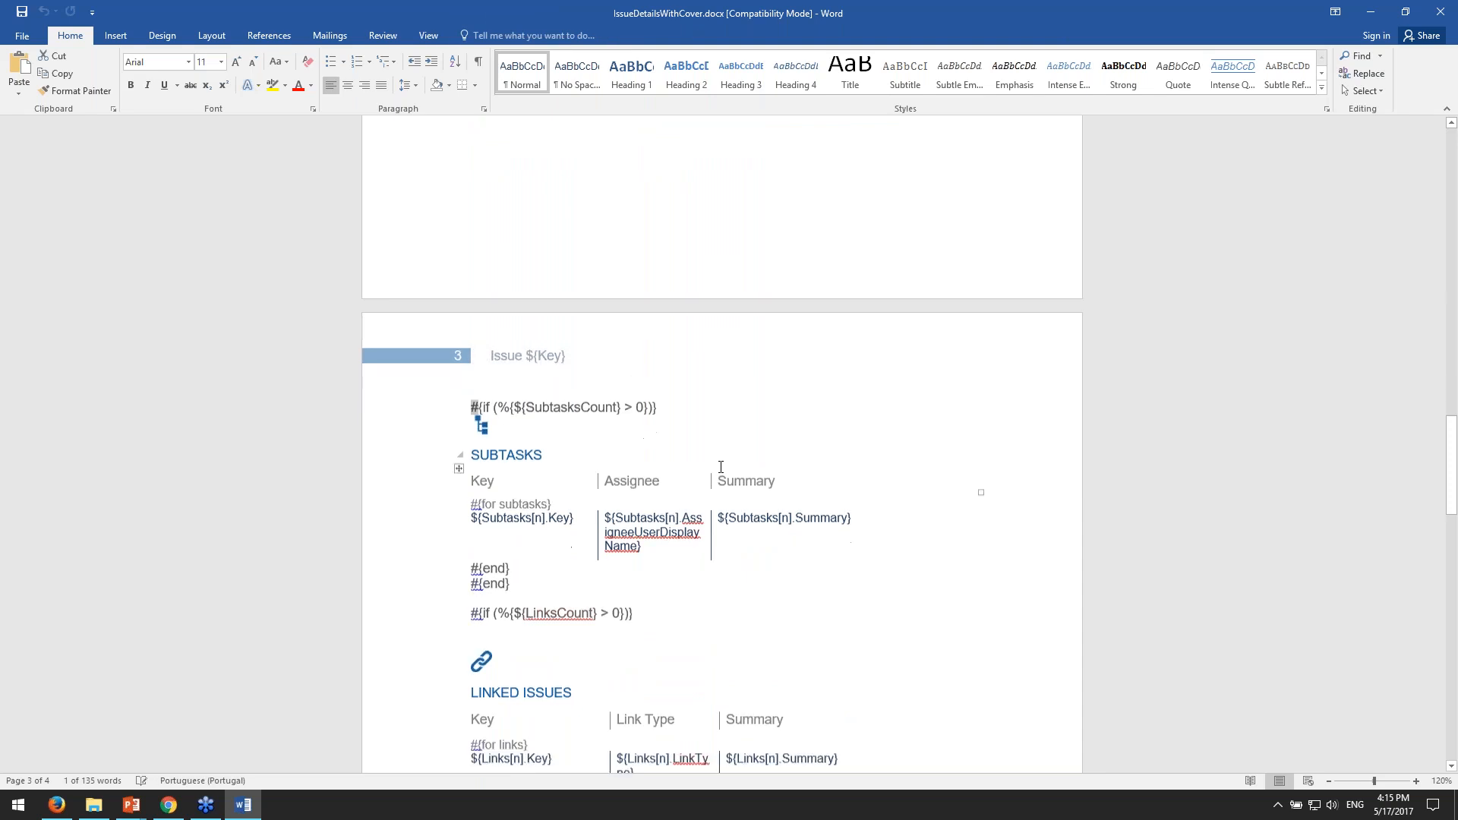
left_click(494, 388)
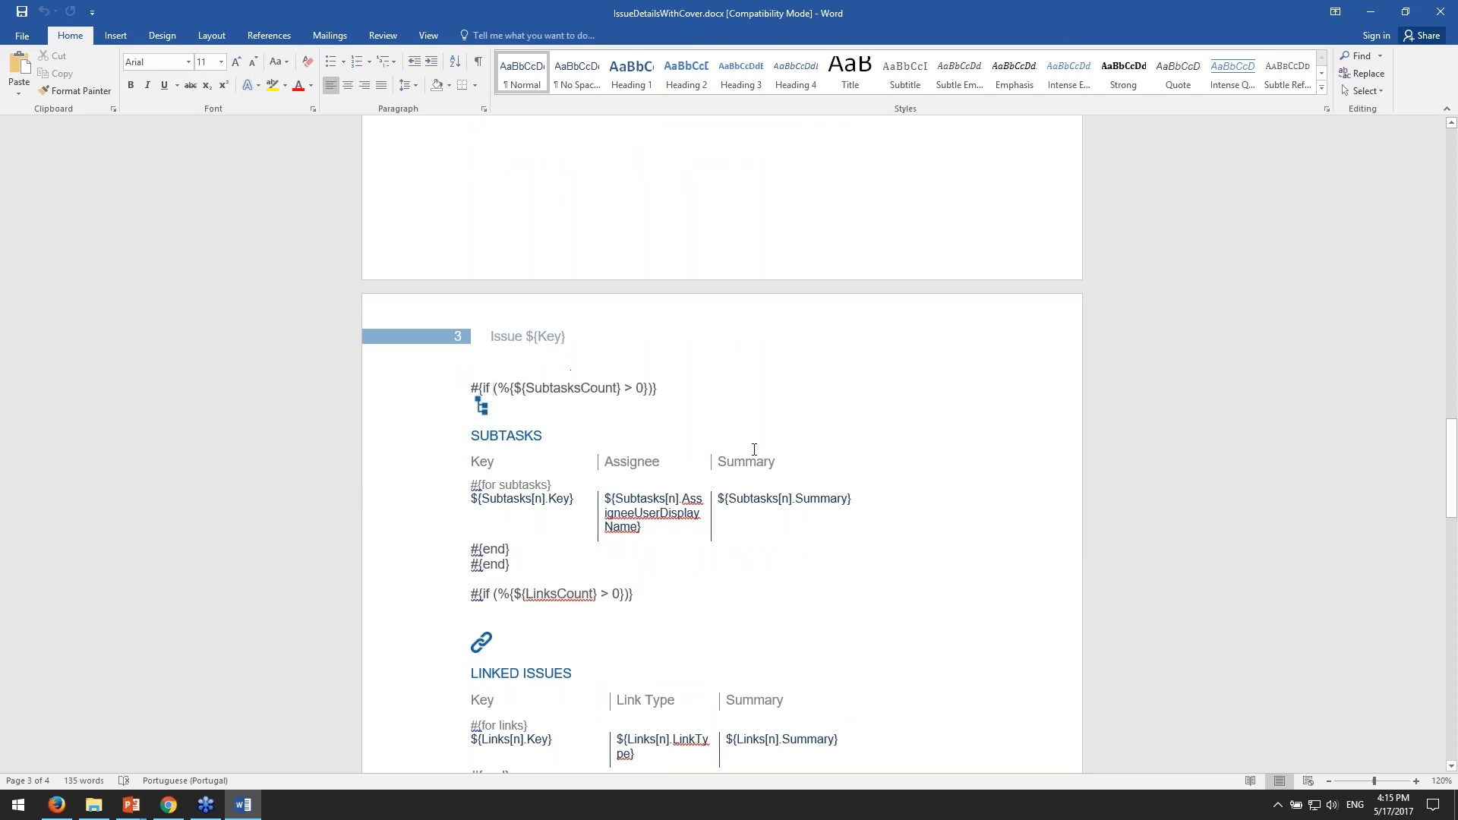
- Select the last #{end} tag of the Subtasks section and the if keyword of its opening statement
double_click(493, 564)
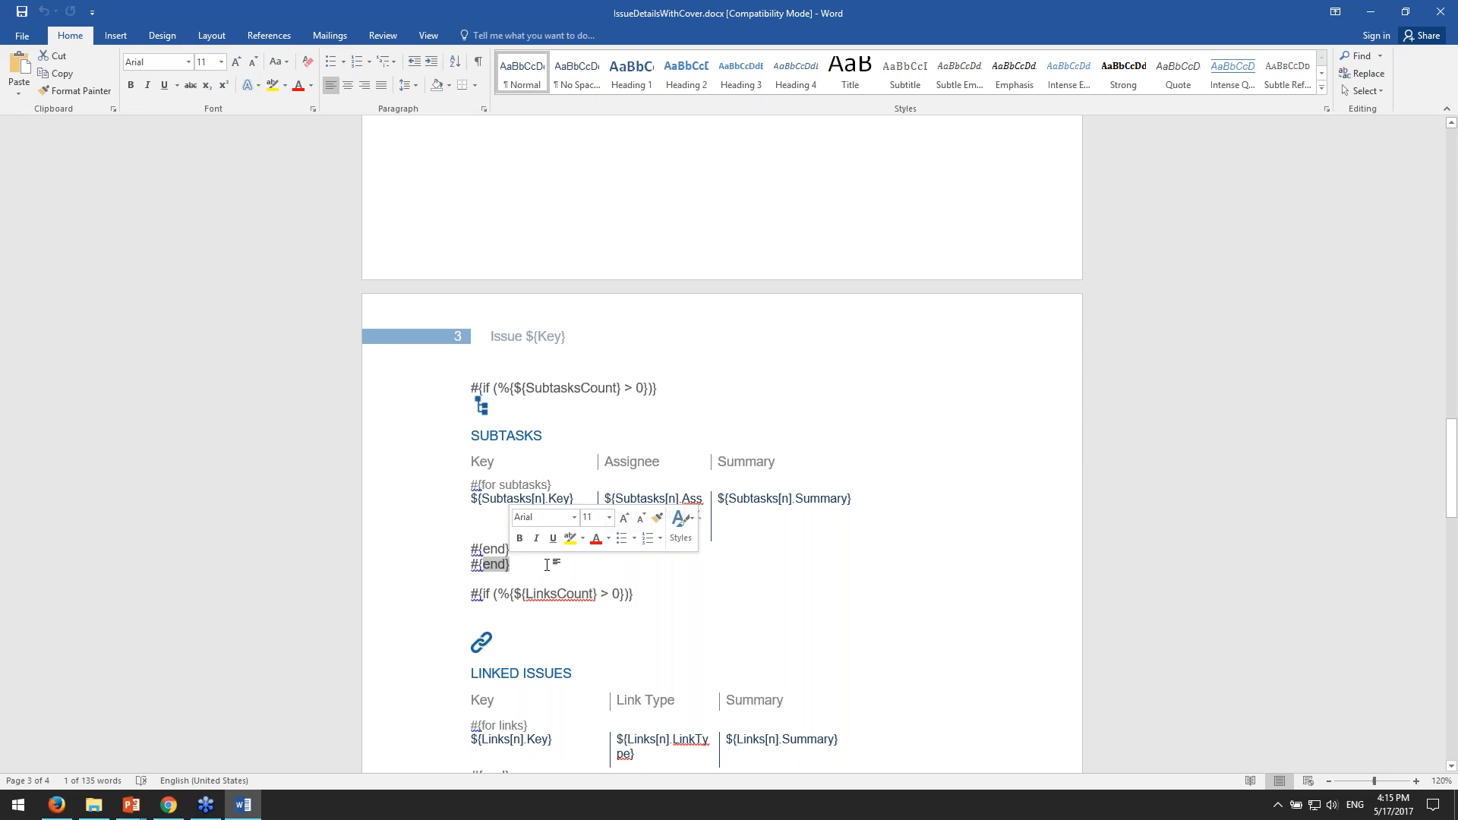
left_click(484, 568)
left_click_drag(471, 566, 485, 565)
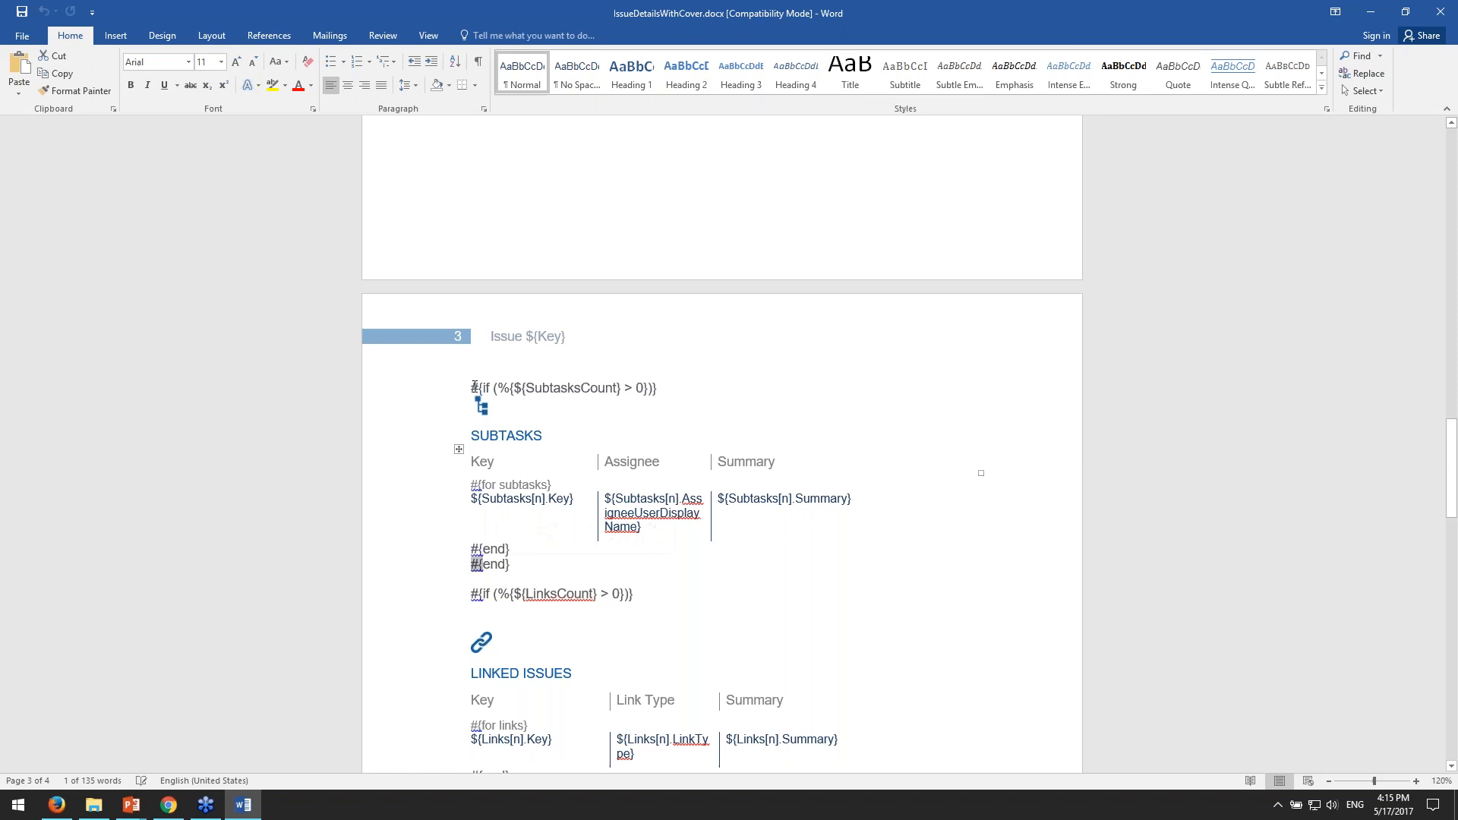
left_click_drag(483, 391, 498, 391)
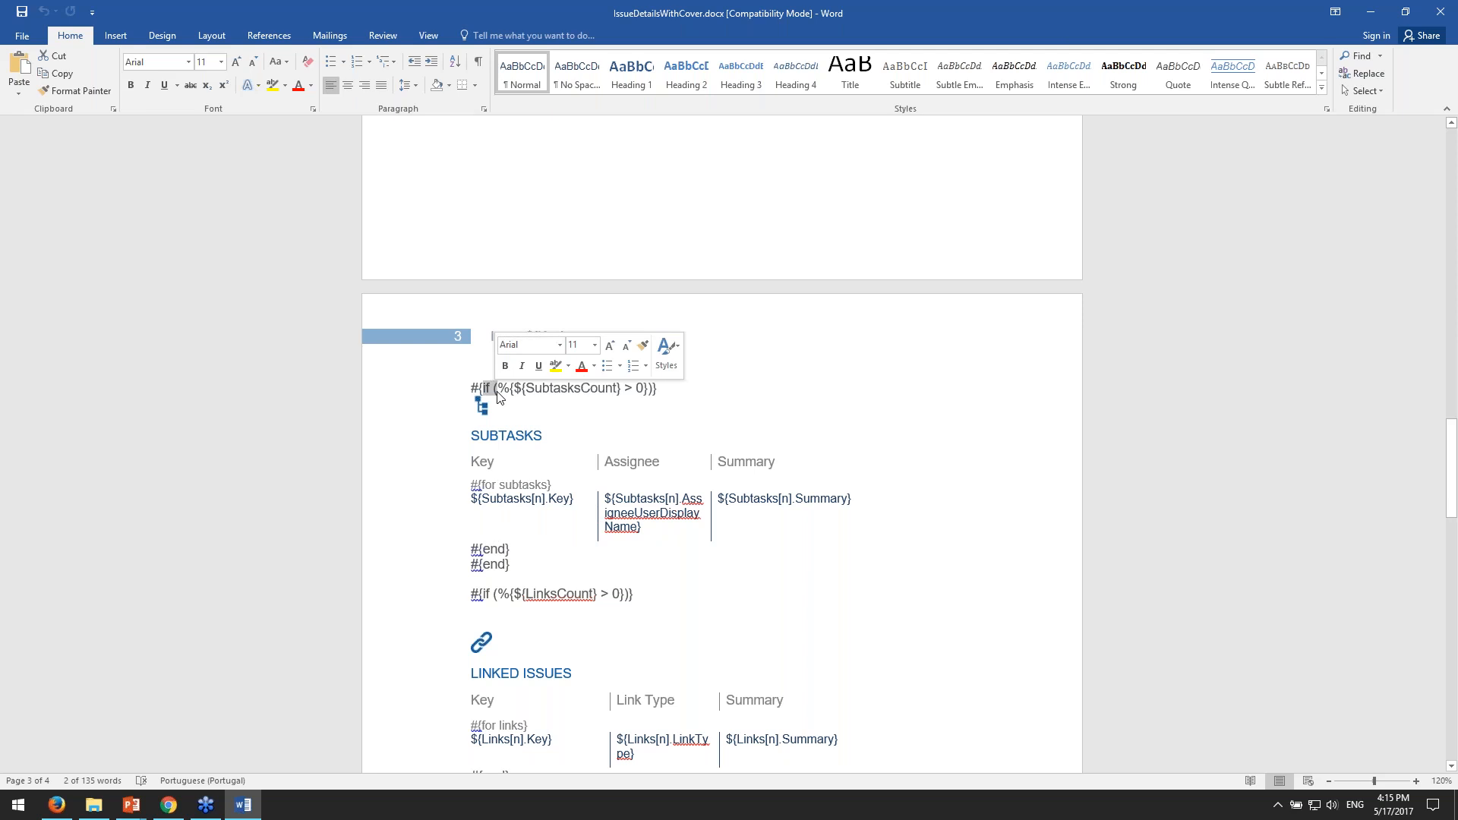
- Select parts of the ${SubtasksCount} > 0 condition in the Subtasks if statement to explain the comparison
left_click_drag(525, 388, 635, 388)
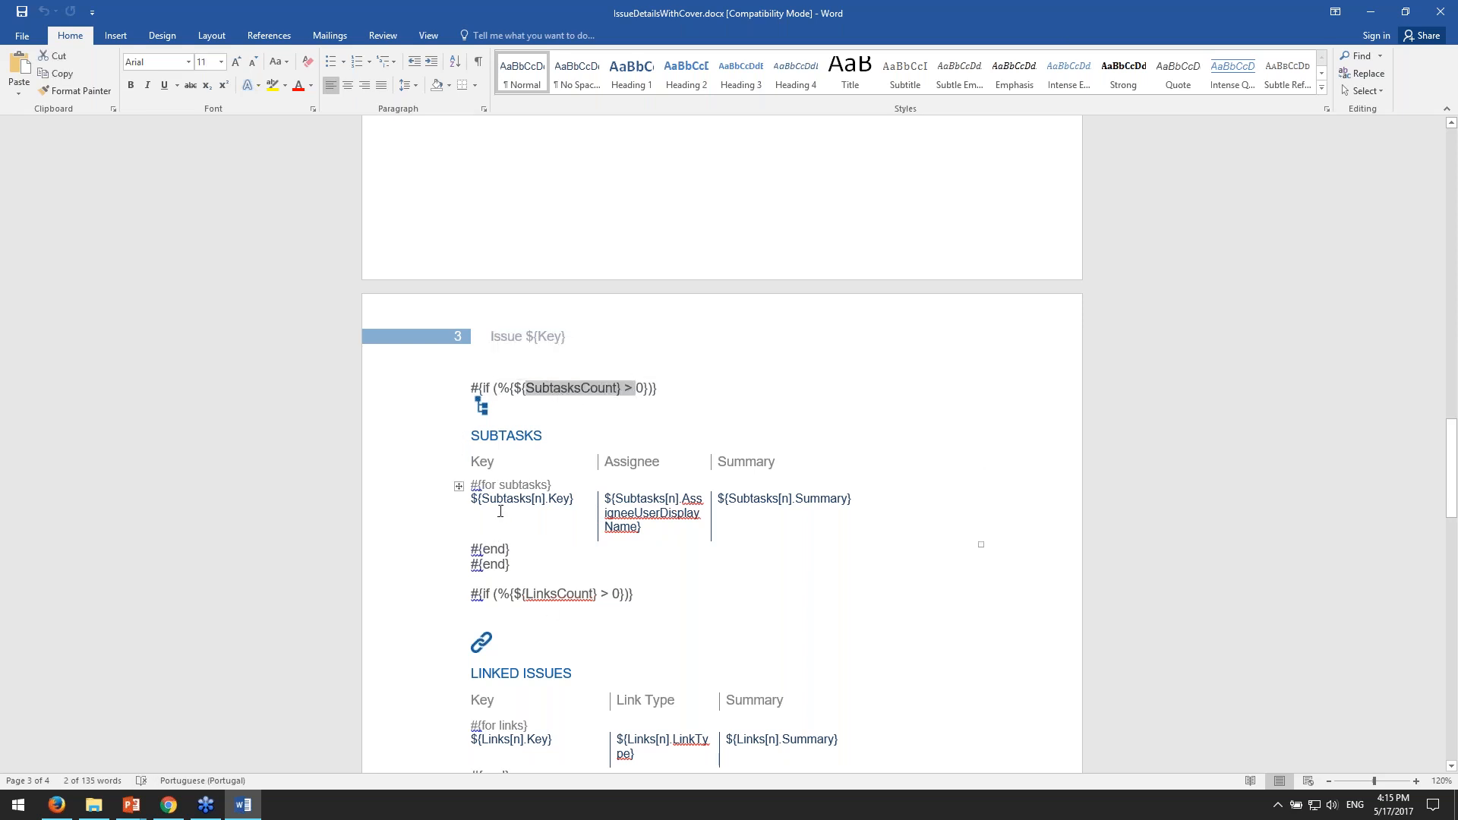
left_click(541, 390)
double_click(530, 389)
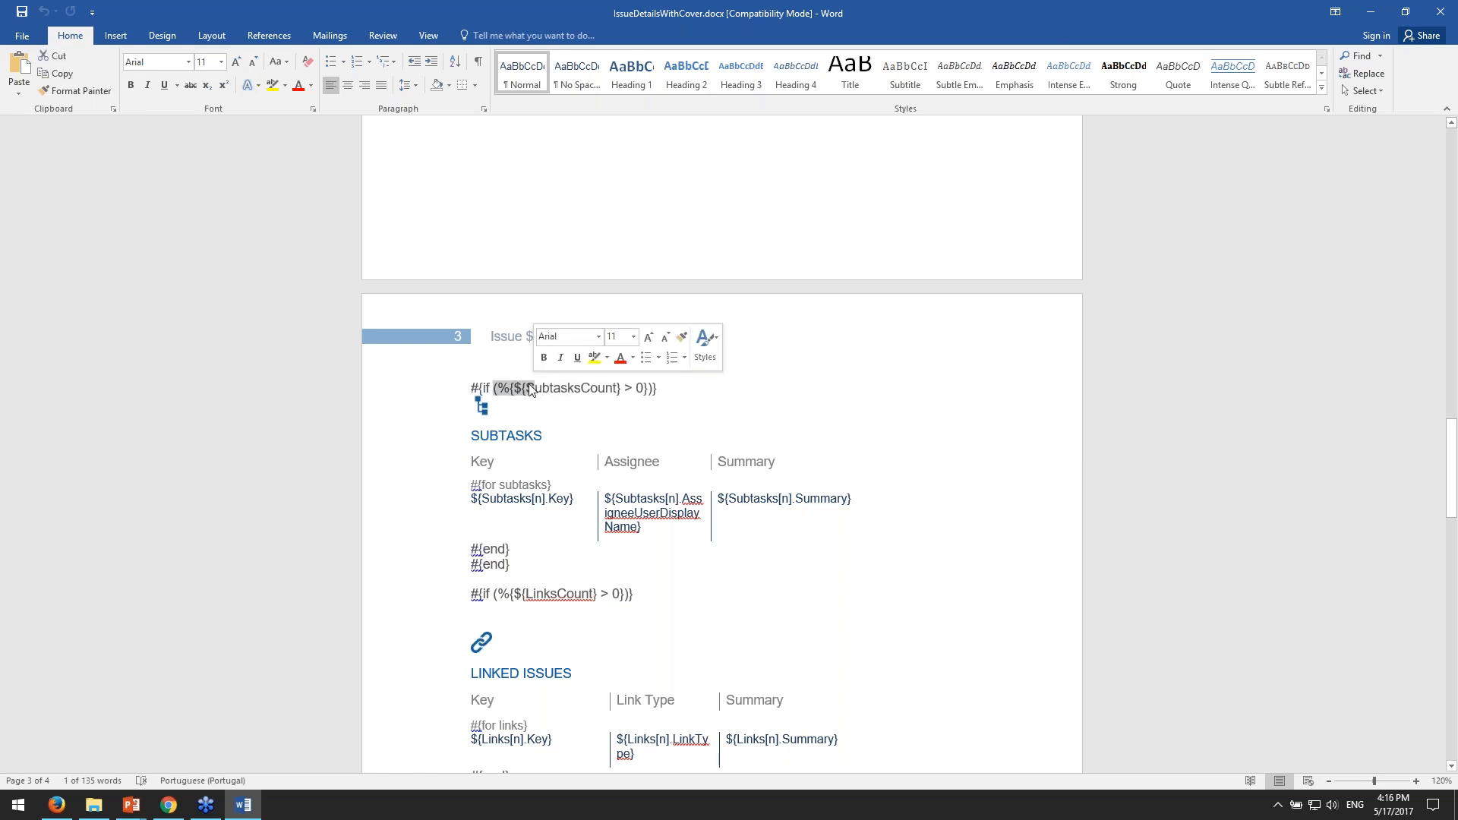
left_click_drag(493, 389, 636, 390)
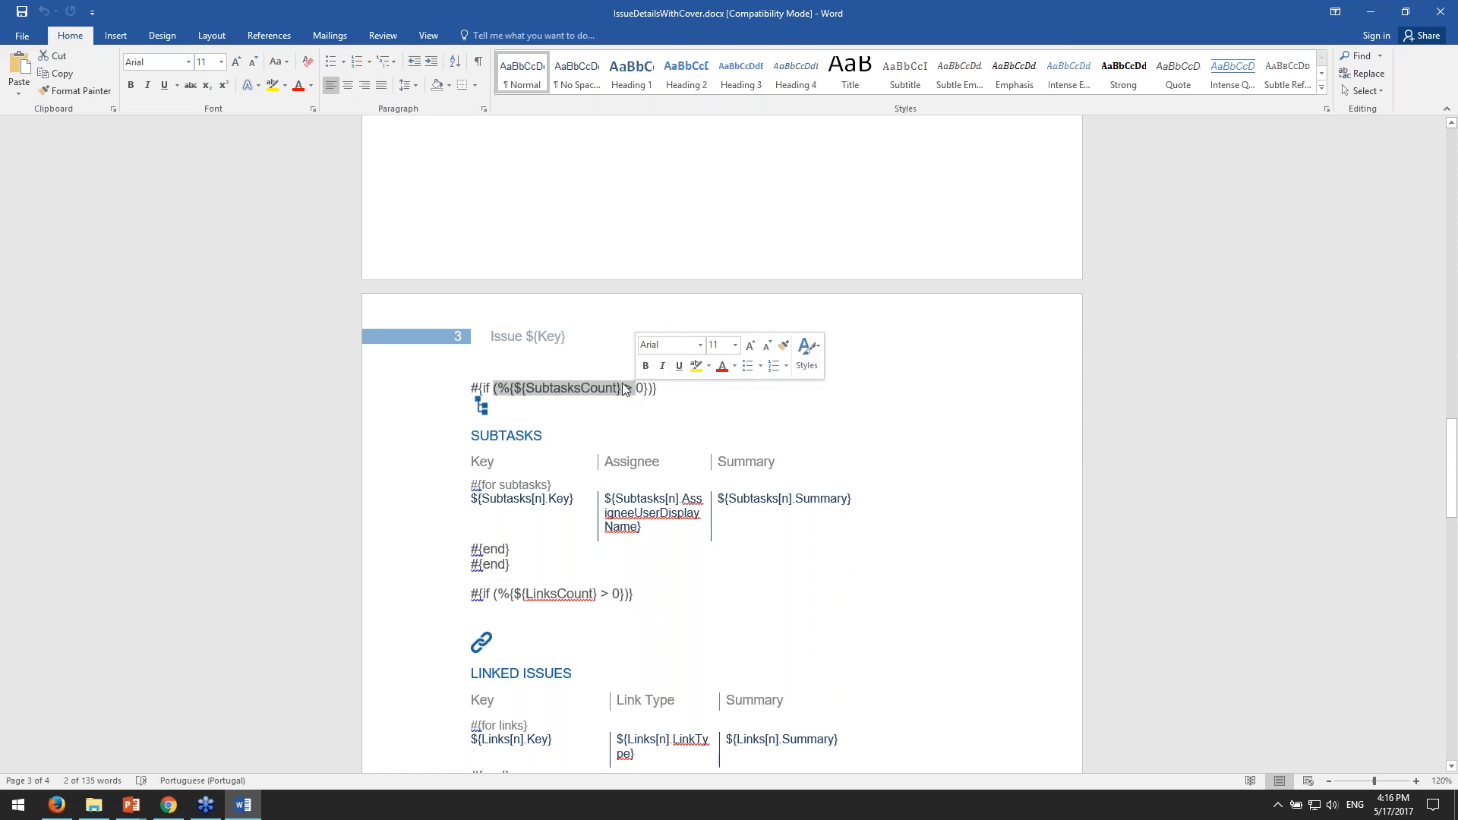
- Select the %{ prefix that opens the expression in the Subtasks condition
left_click(499, 389)
left_click_drag(498, 389, 516, 389)
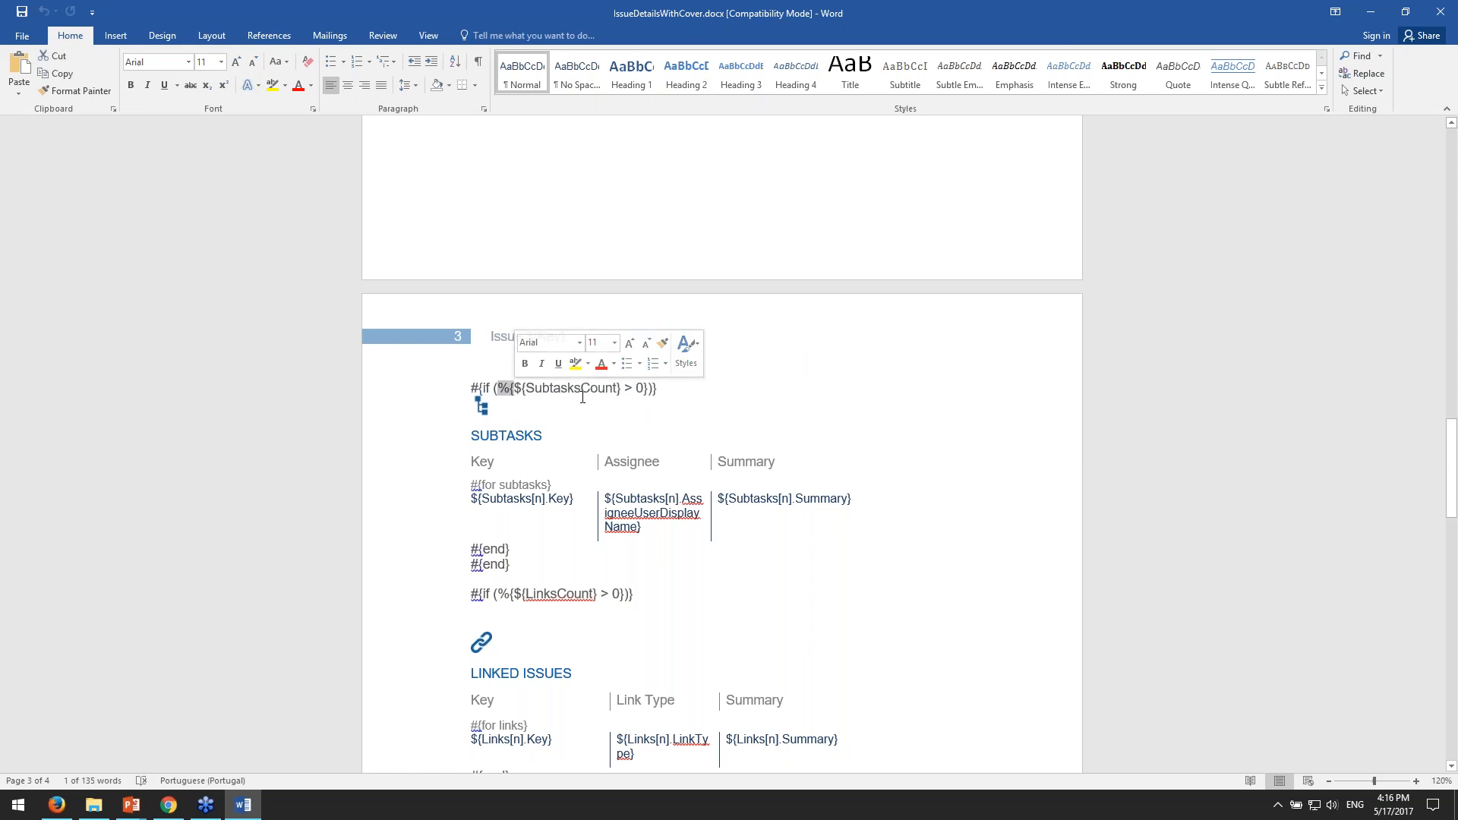
left_click_drag(493, 389, 524, 388)
left_click(625, 389)
- Select the SubtasksCount field name in its condition and part of LinksCount in the Linked Issues condition
left_click(571, 388)
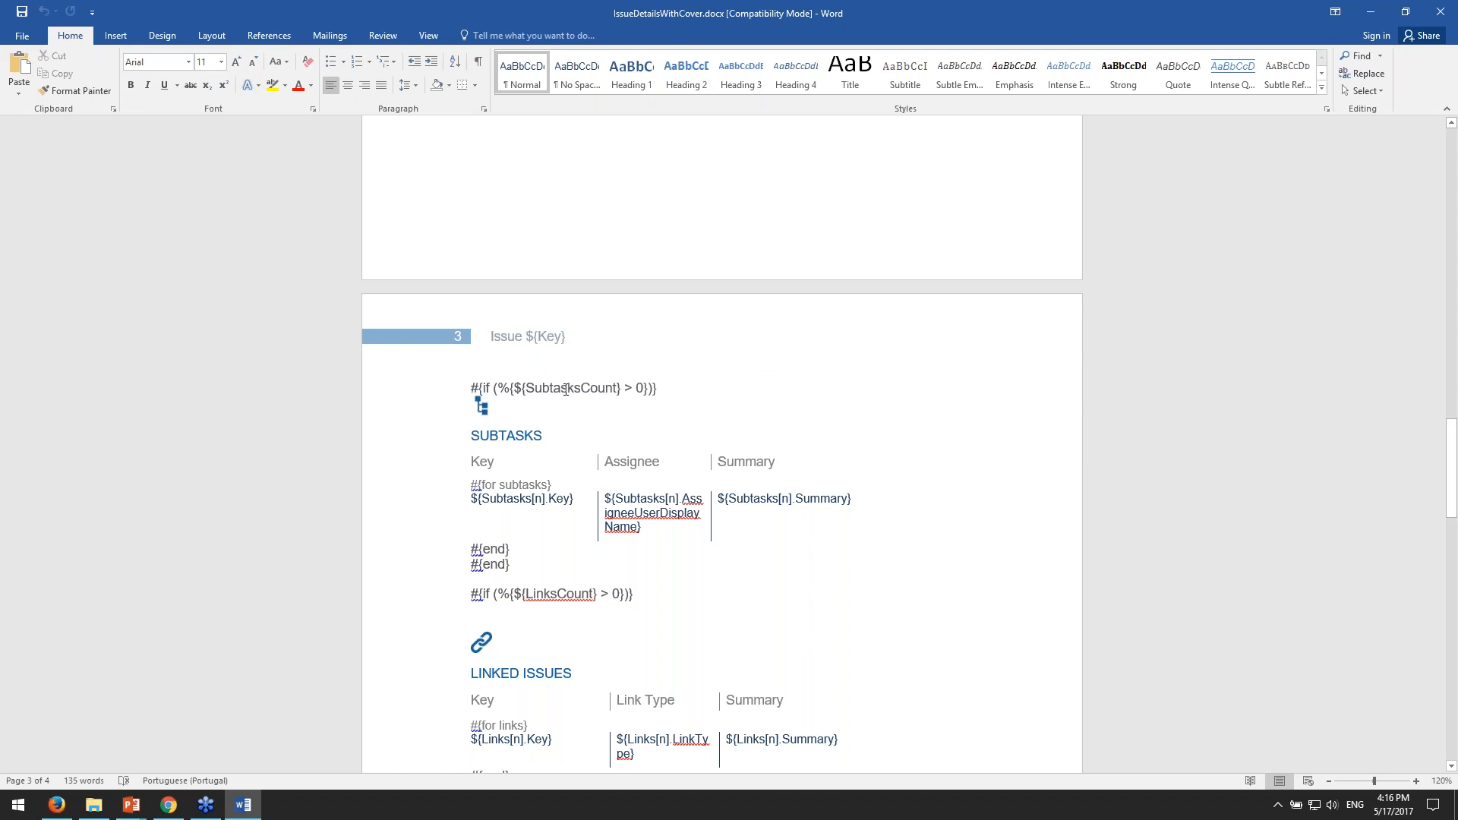
left_click_drag(621, 388, 523, 387)
left_click(619, 388)
left_click_drag(525, 595, 557, 595)
left_click(557, 594)
- Select the Subtasks heading, parts of its condition, and the whole block from the if statement to the last #{end}
scroll(590, 595, "up", 1)
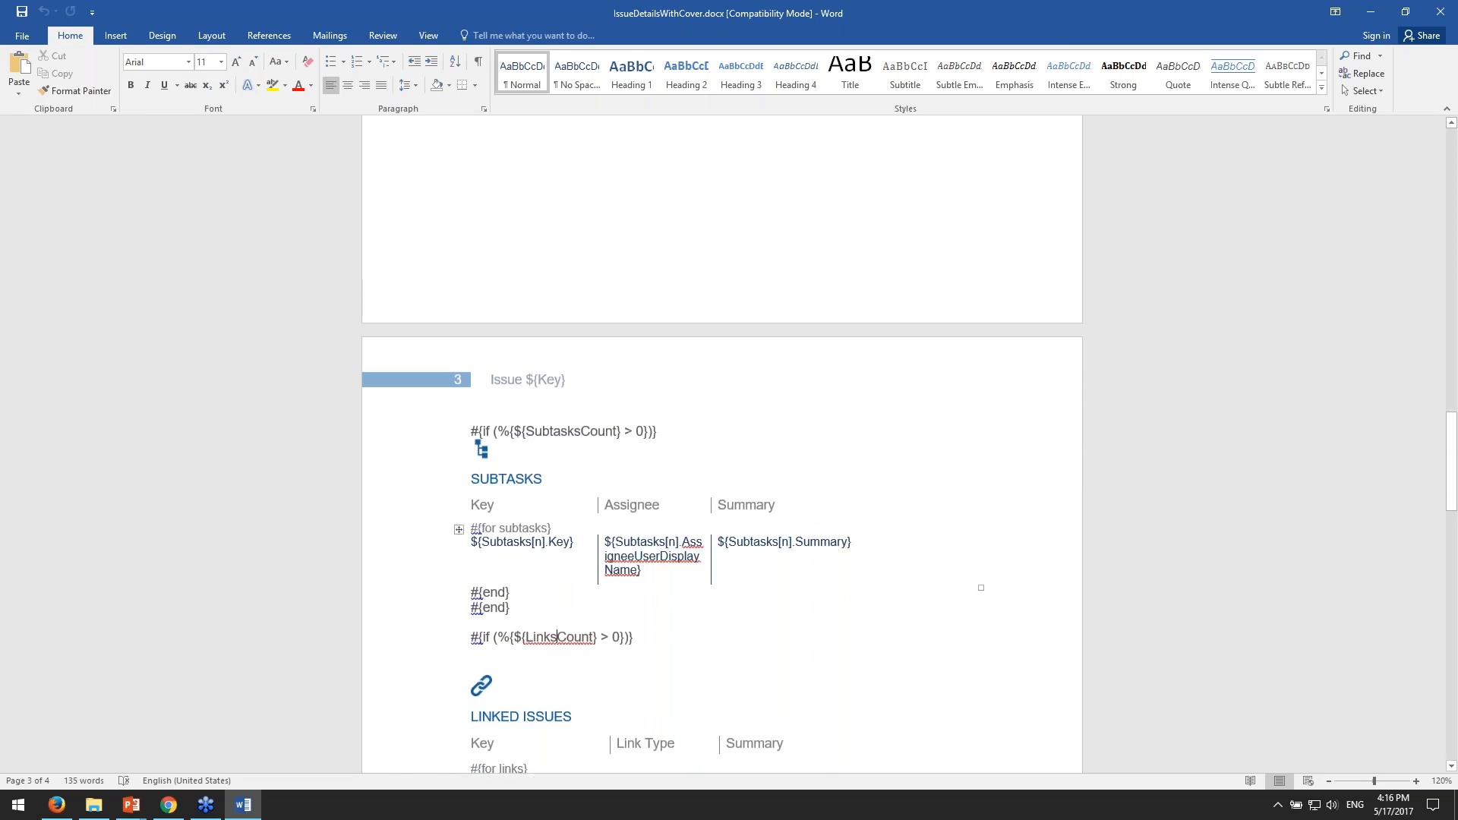
left_click_drag(572, 431, 533, 479)
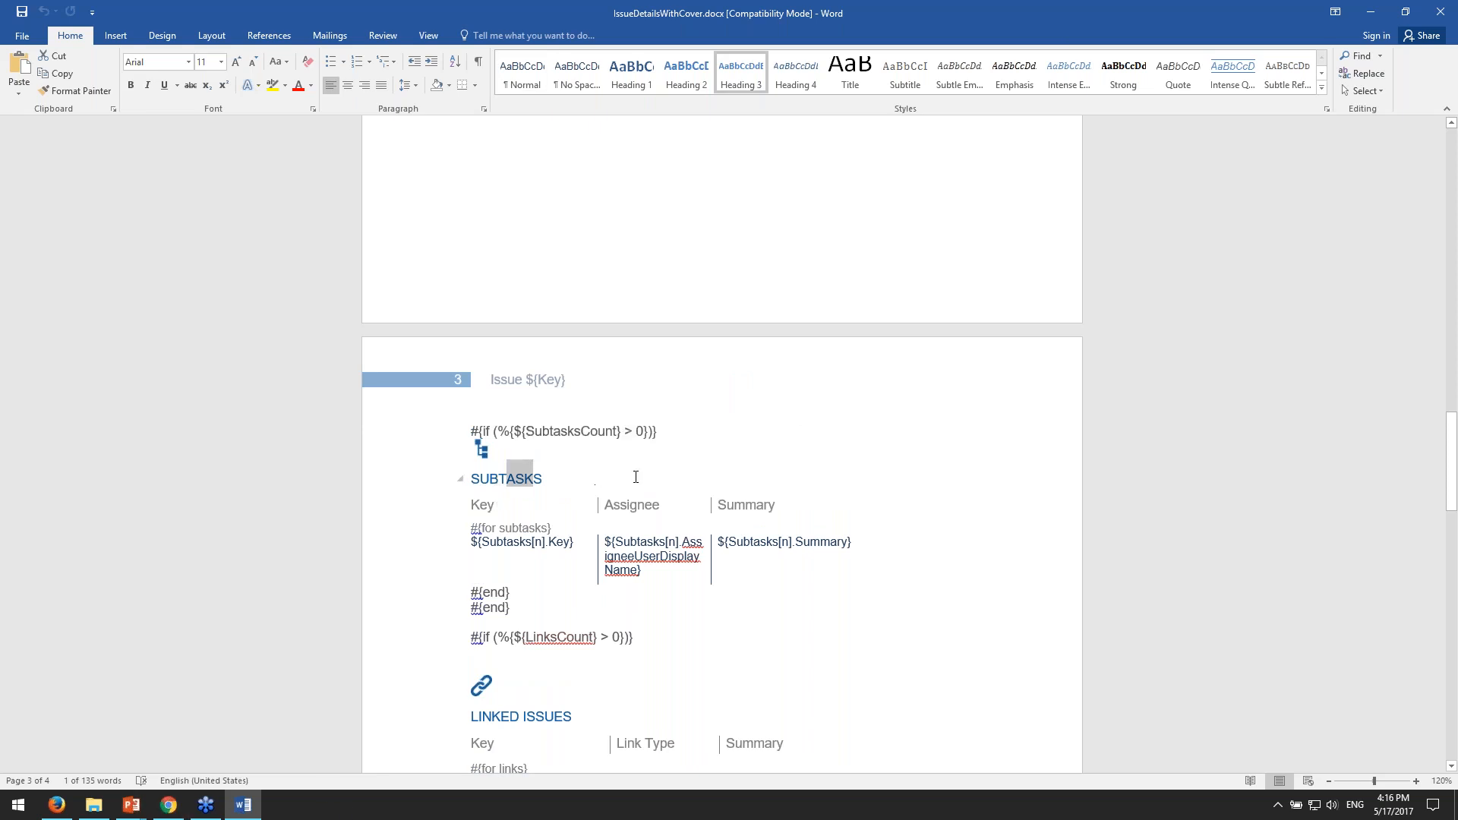
left_click_drag(521, 431, 623, 432)
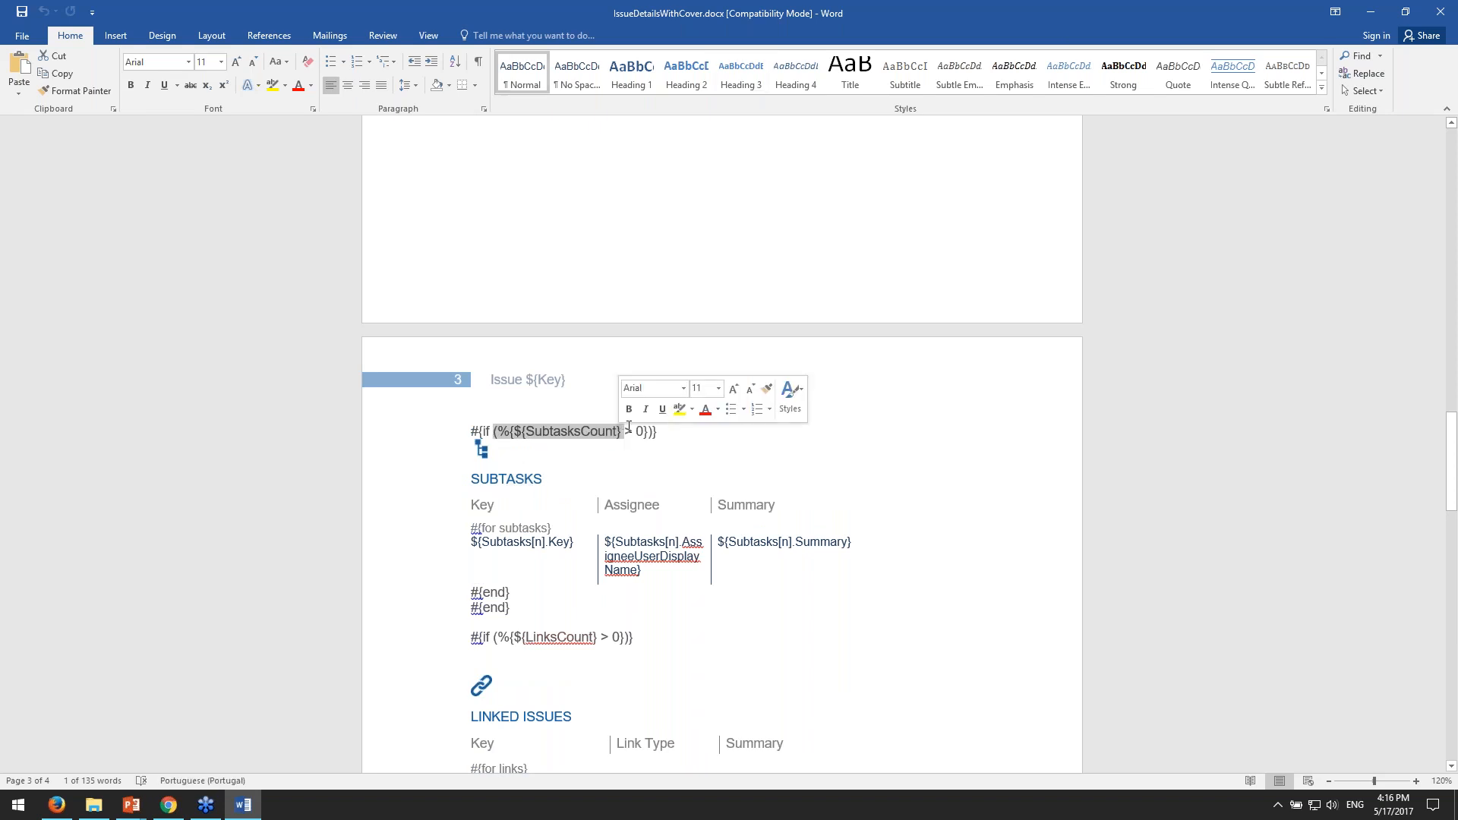
left_click_drag(635, 431, 645, 430)
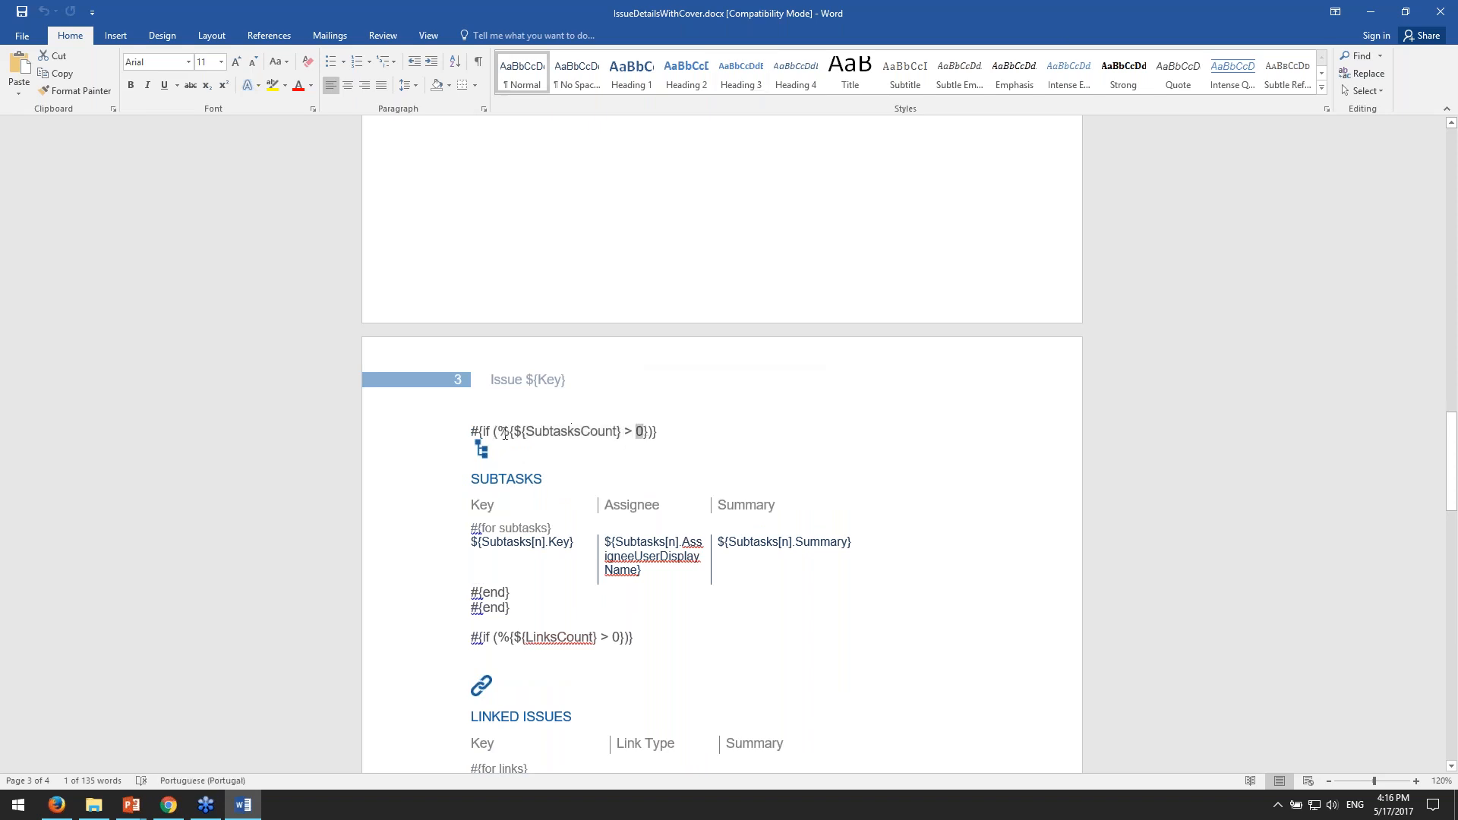
left_click_drag(473, 431, 608, 605)
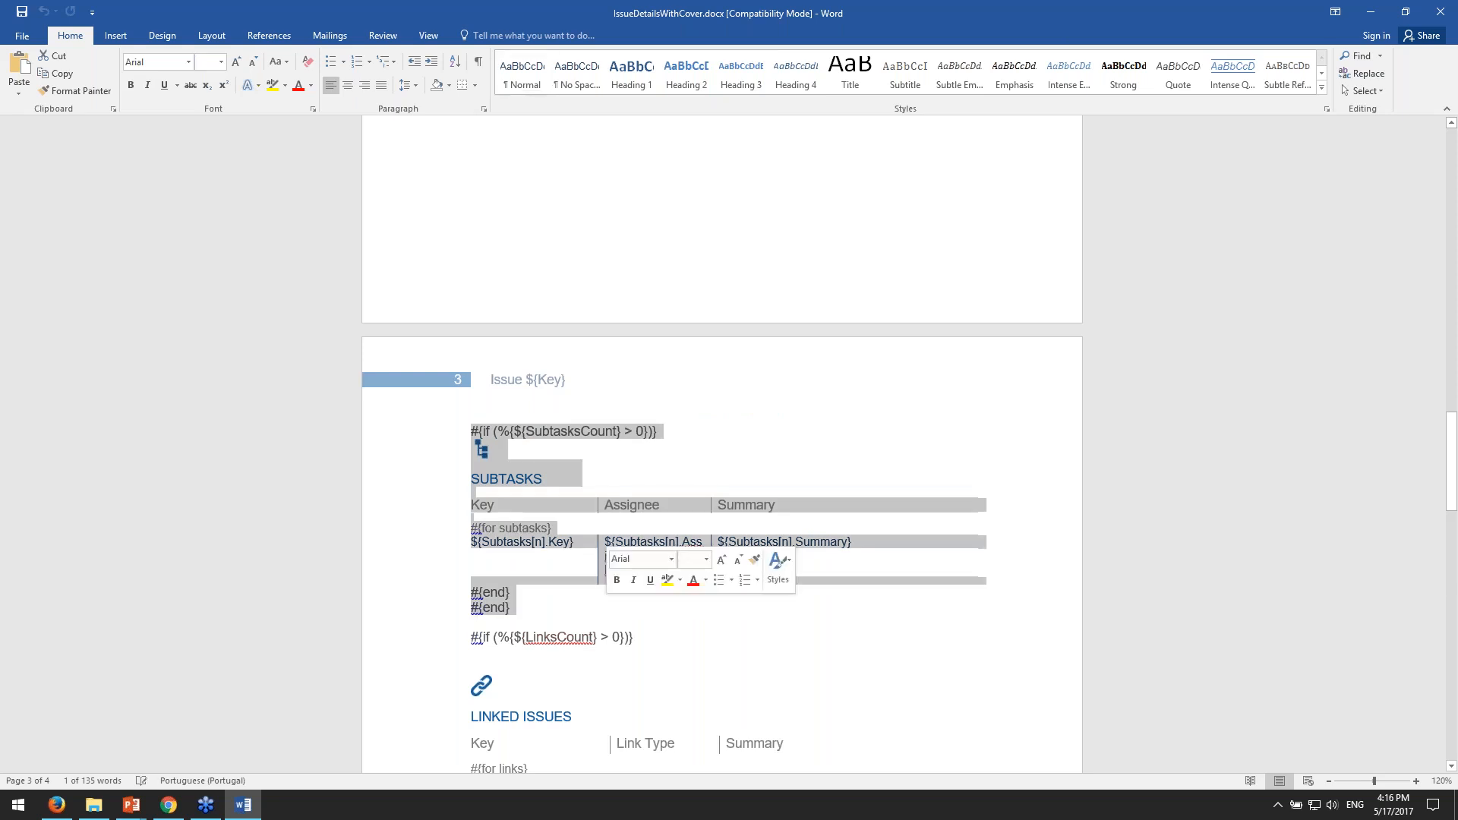
- Point out the LinksCount condition of the Linked Issues section and select the CommentsCount condition of the Comments section
scroll(613, 591, "down", 1)
scroll(613, 592, "down", 2)
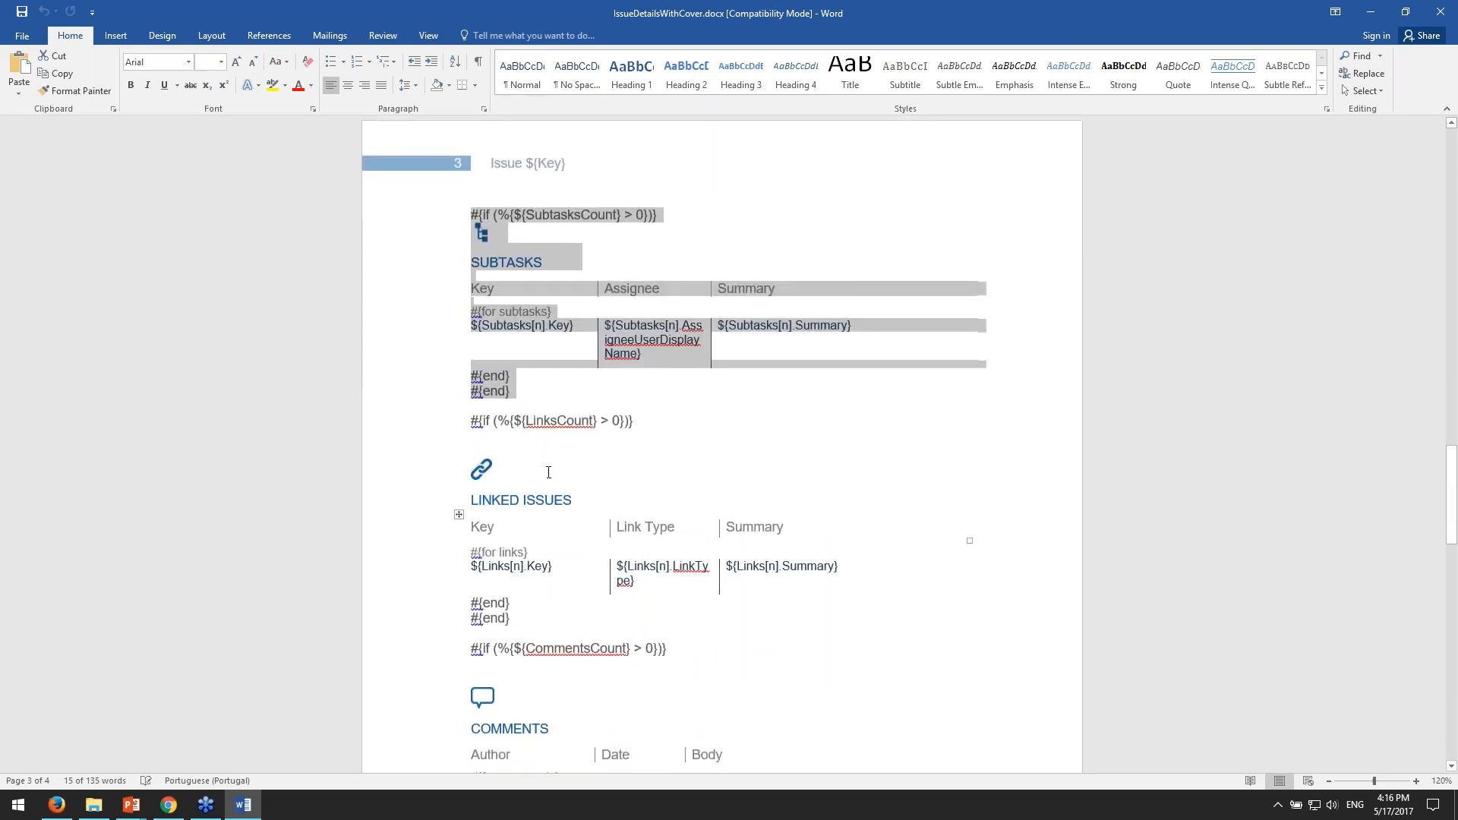
left_click_drag(527, 423, 697, 536)
scroll(697, 536, "down", 3)
left_click_drag(499, 476, 616, 476)
scroll(616, 477, "down", 1)
left_click_drag(494, 389, 655, 389)
left_click(464, 391)
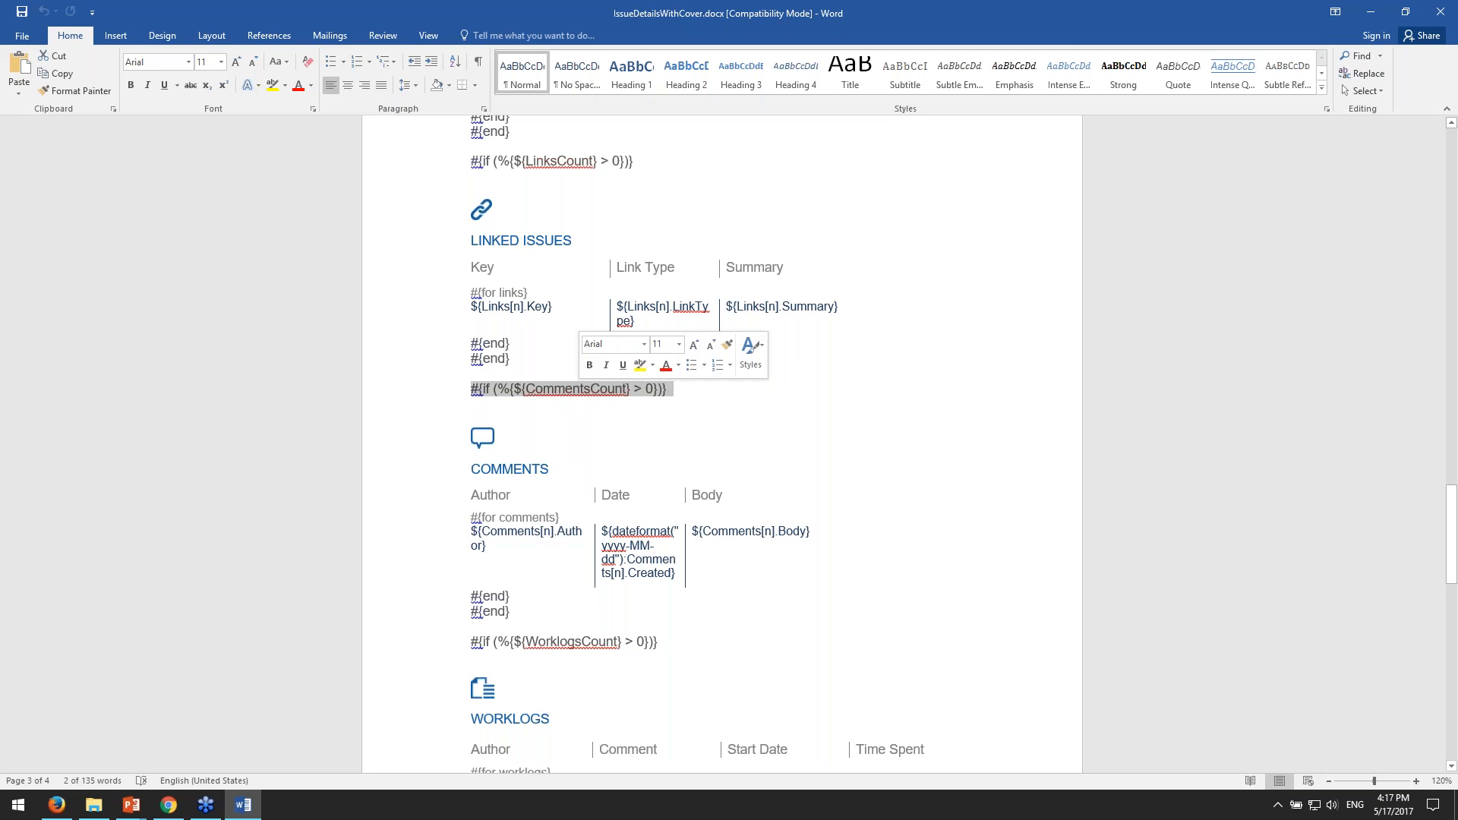
- Select the Comments section's icon, its table header row, and part of the #{for comments} tag
left_click(650, 400)
left_click(483, 439)
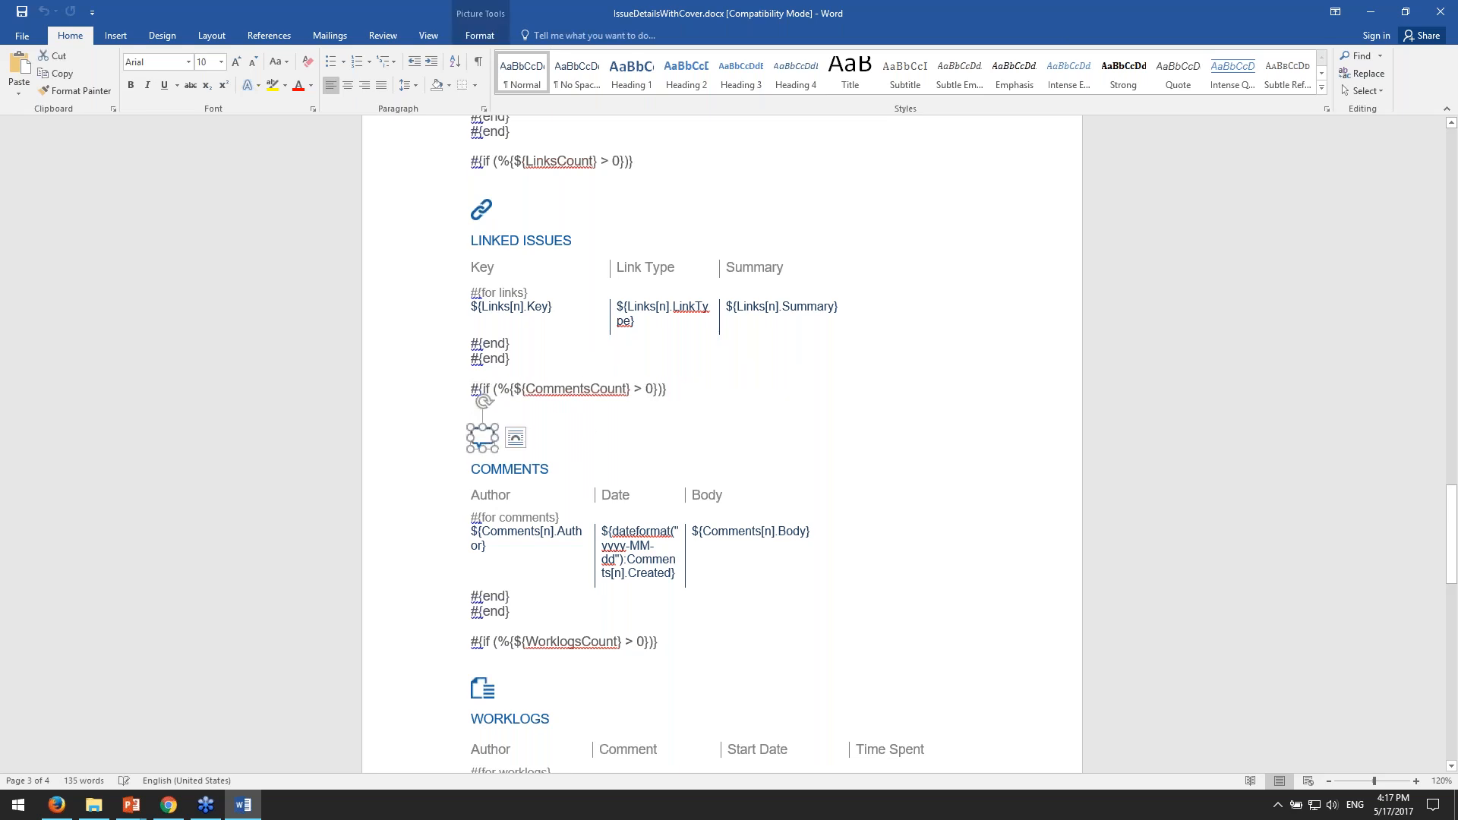
left_click_drag(493, 472, 738, 493)
scroll(481, 430, "down", 2)
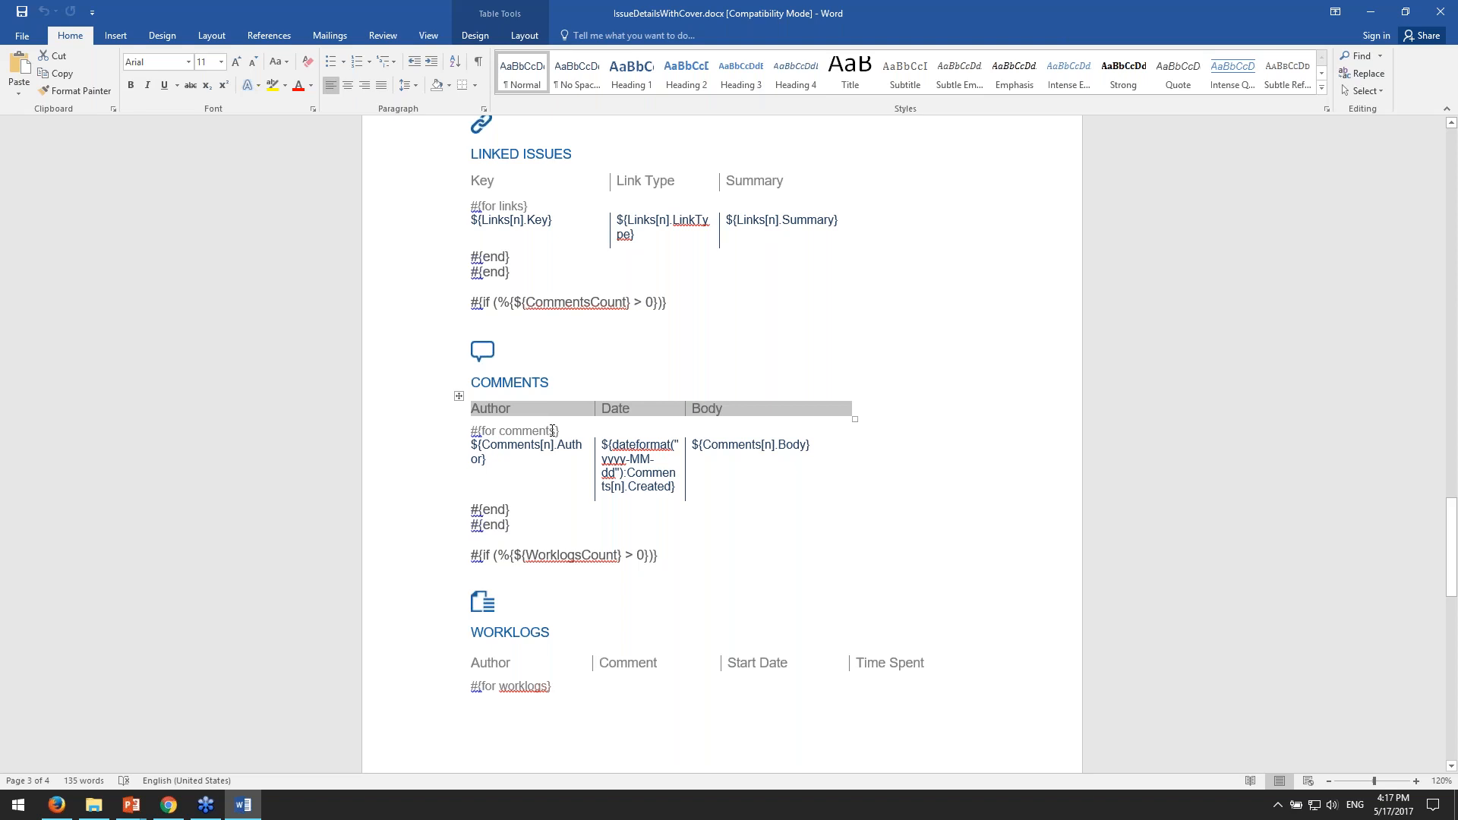
double_click(543, 429)
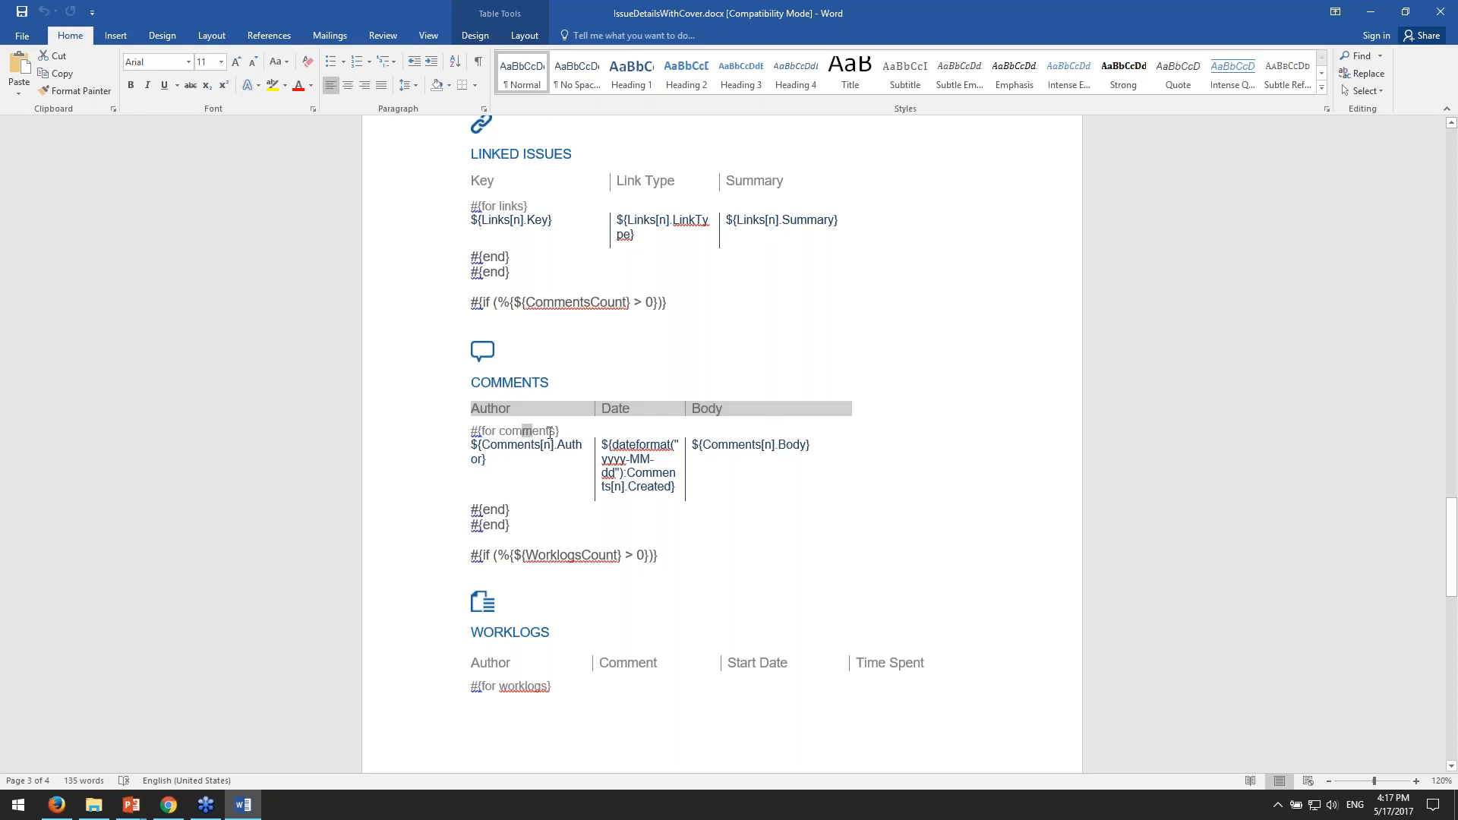
- Switch to JIRA issue CCRM-80 in Chrome and select part of the comment text in its Activity section
key("alt+Tab")
key("alt+Tab")
key("alt+Tab")
left_click(235, 11)
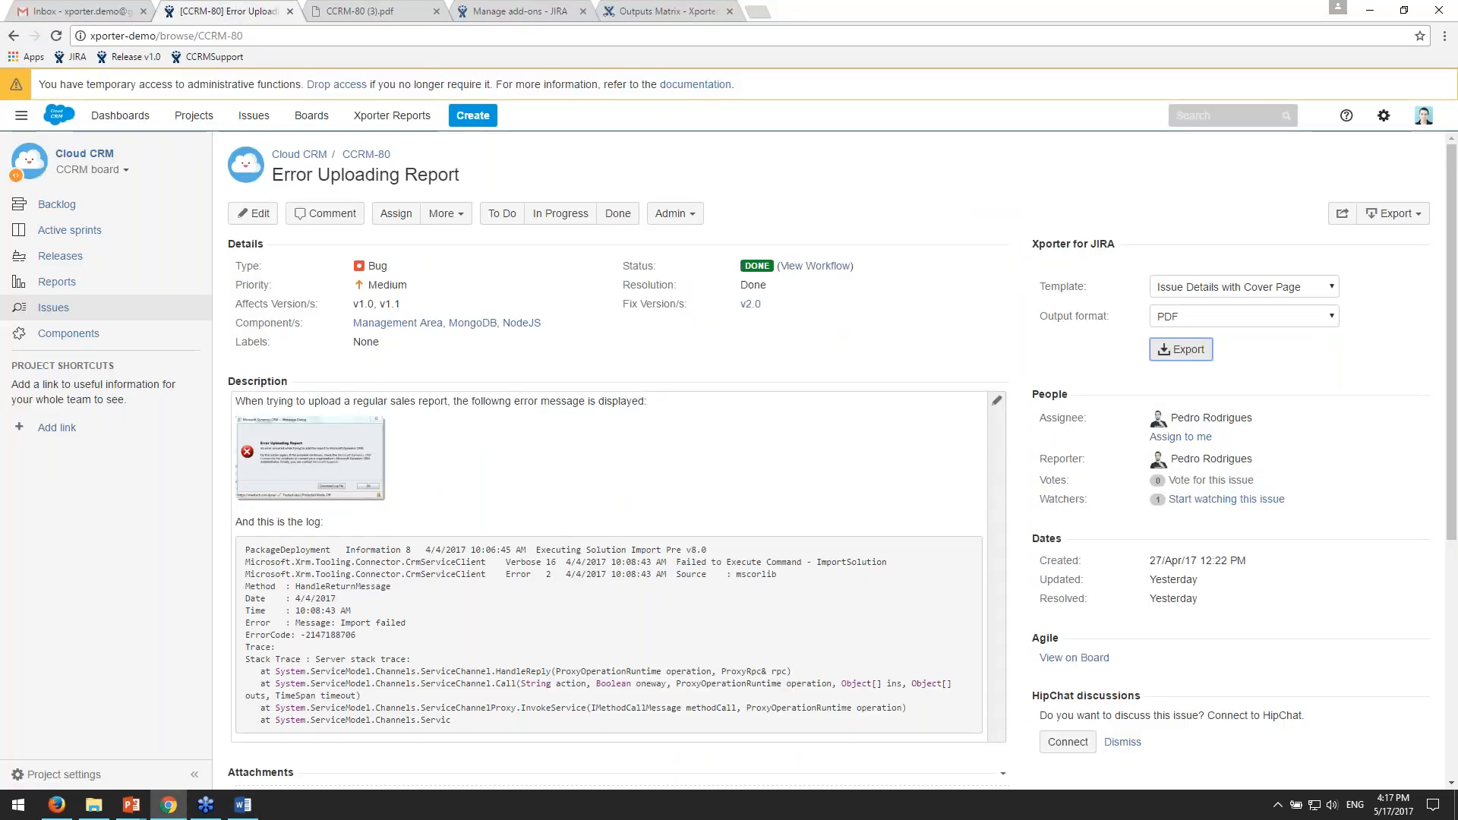
scroll(554, 517, "down", 5)
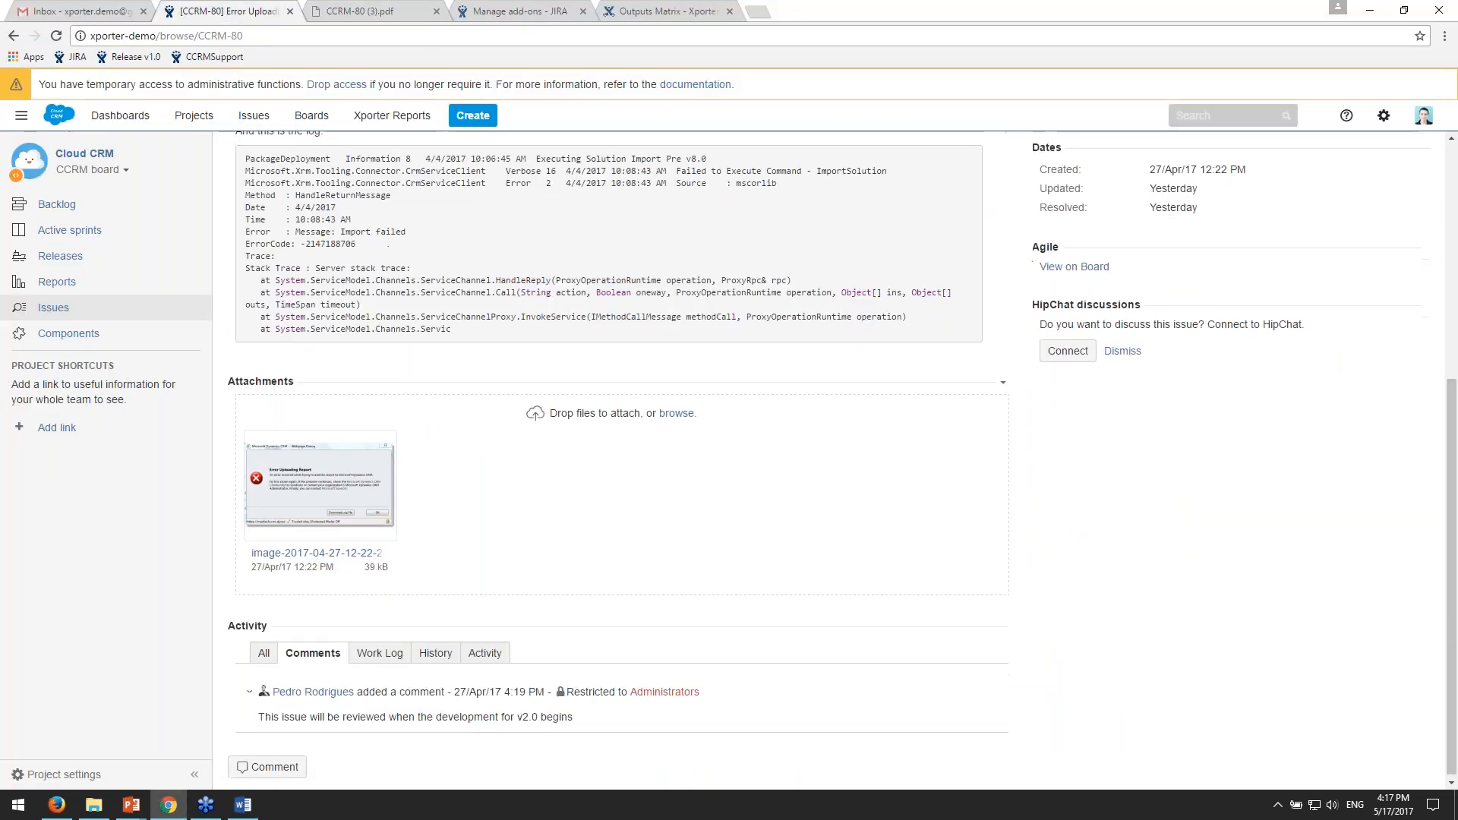
scroll(555, 516, "up", 1)
scroll(554, 516, "down", 1)
double_click(280, 713)
left_click_drag(280, 713, 339, 713)
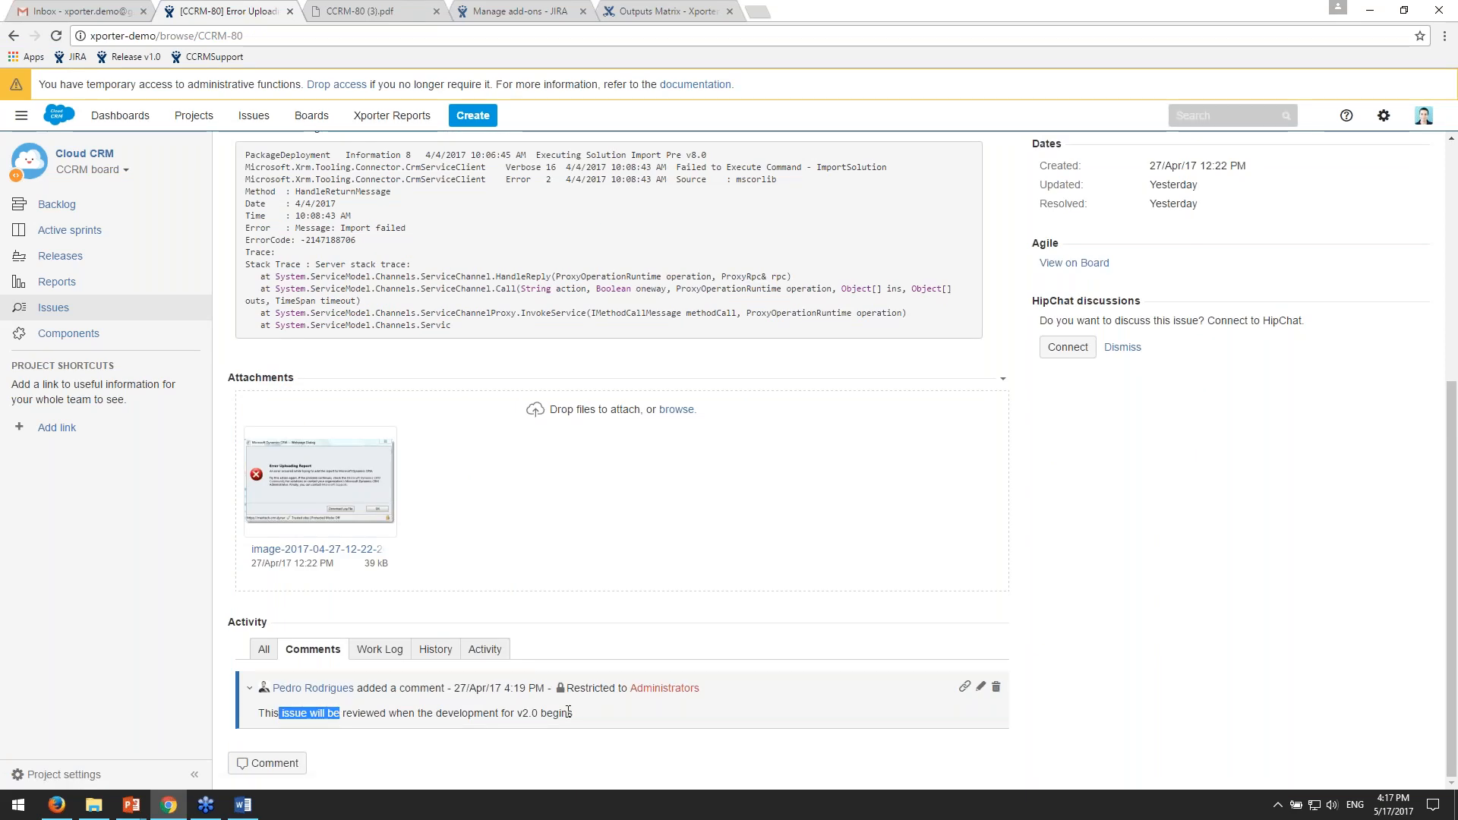
- Open the exported CCRM-80 (3).pdf and select part of the comment body on page 4 for comparison
left_click(243, 804)
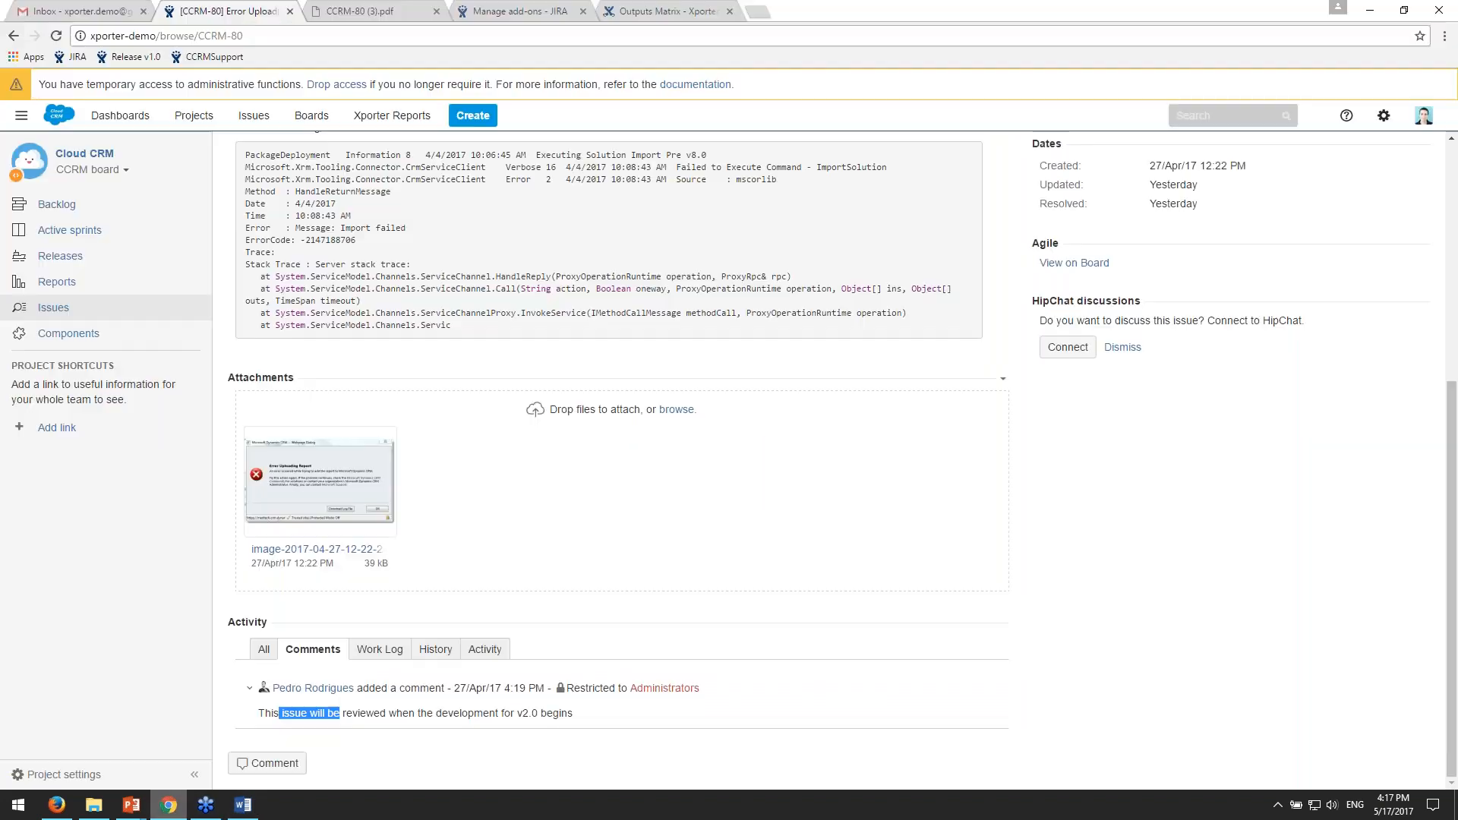
left_click(168, 804)
left_click(349, 11)
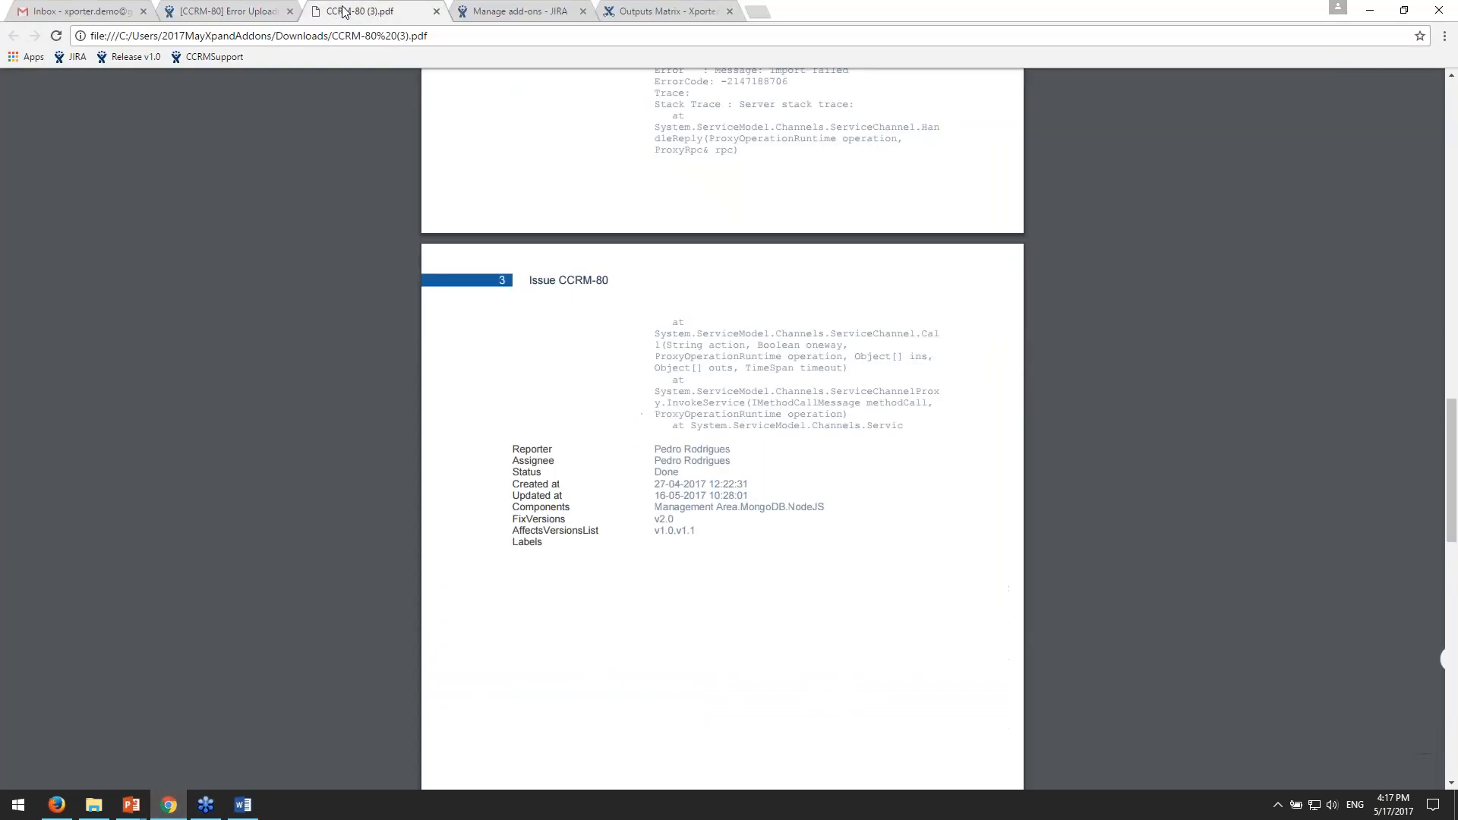
scroll(718, 559, "down", 3)
scroll(717, 559, "up", 3)
left_click_drag(745, 359, 839, 363)
left_click_drag(734, 370, 769, 372)
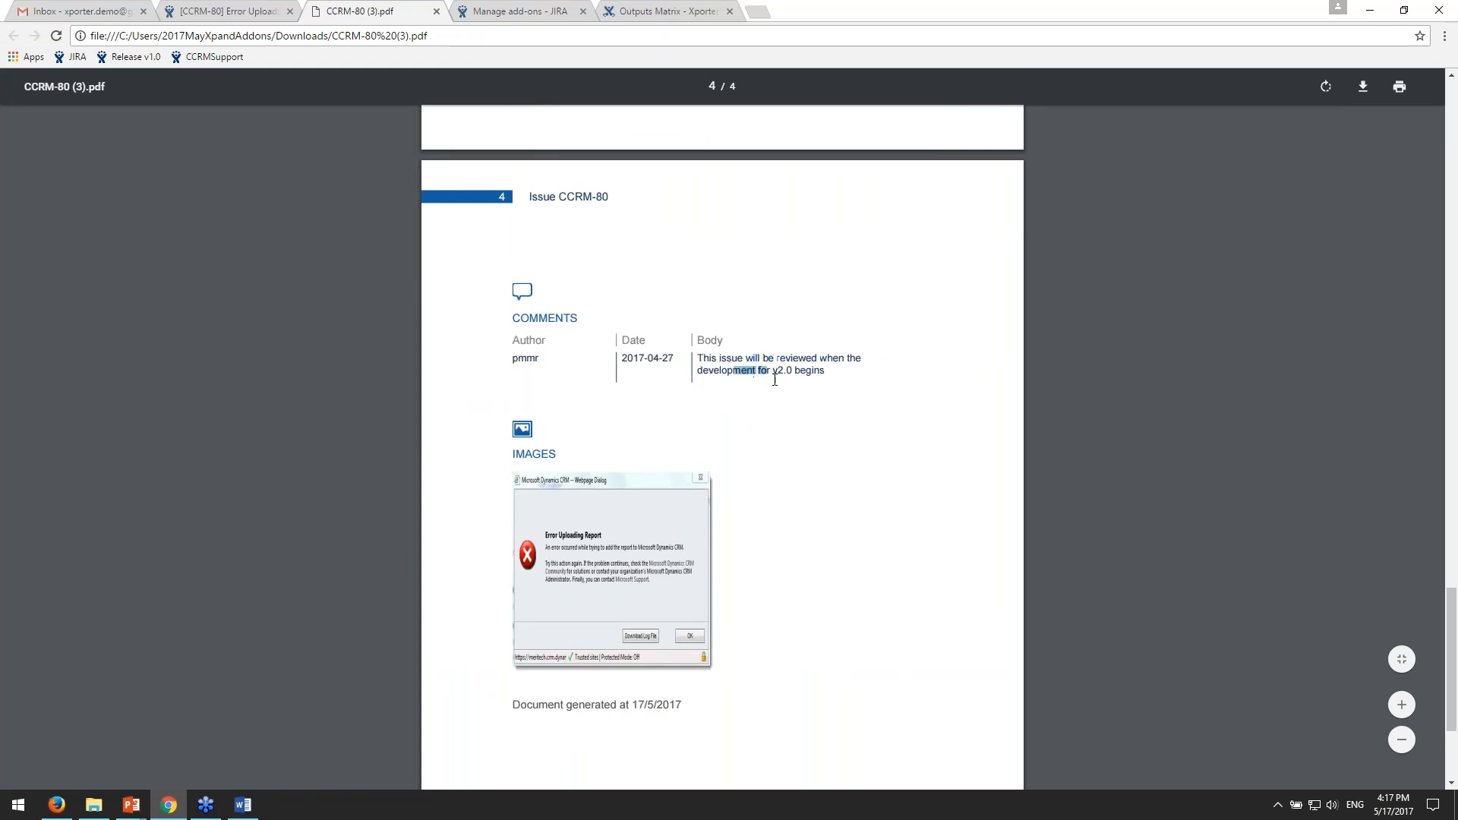
- Return to the Word template and select "for comments" in the loop tag of the Comments section
left_click(242, 805)
left_click(511, 430)
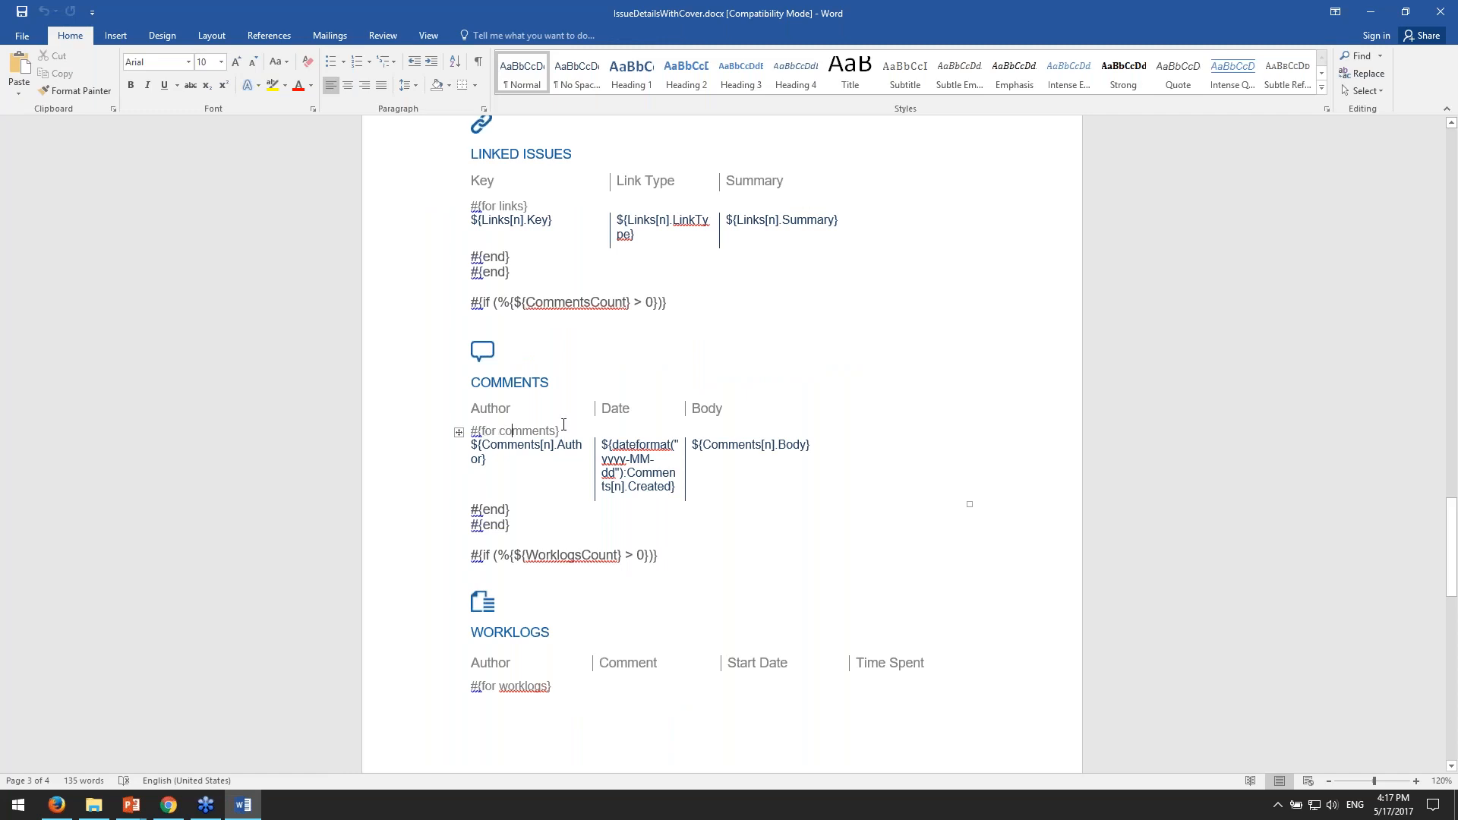
left_click_drag(481, 431, 557, 431)
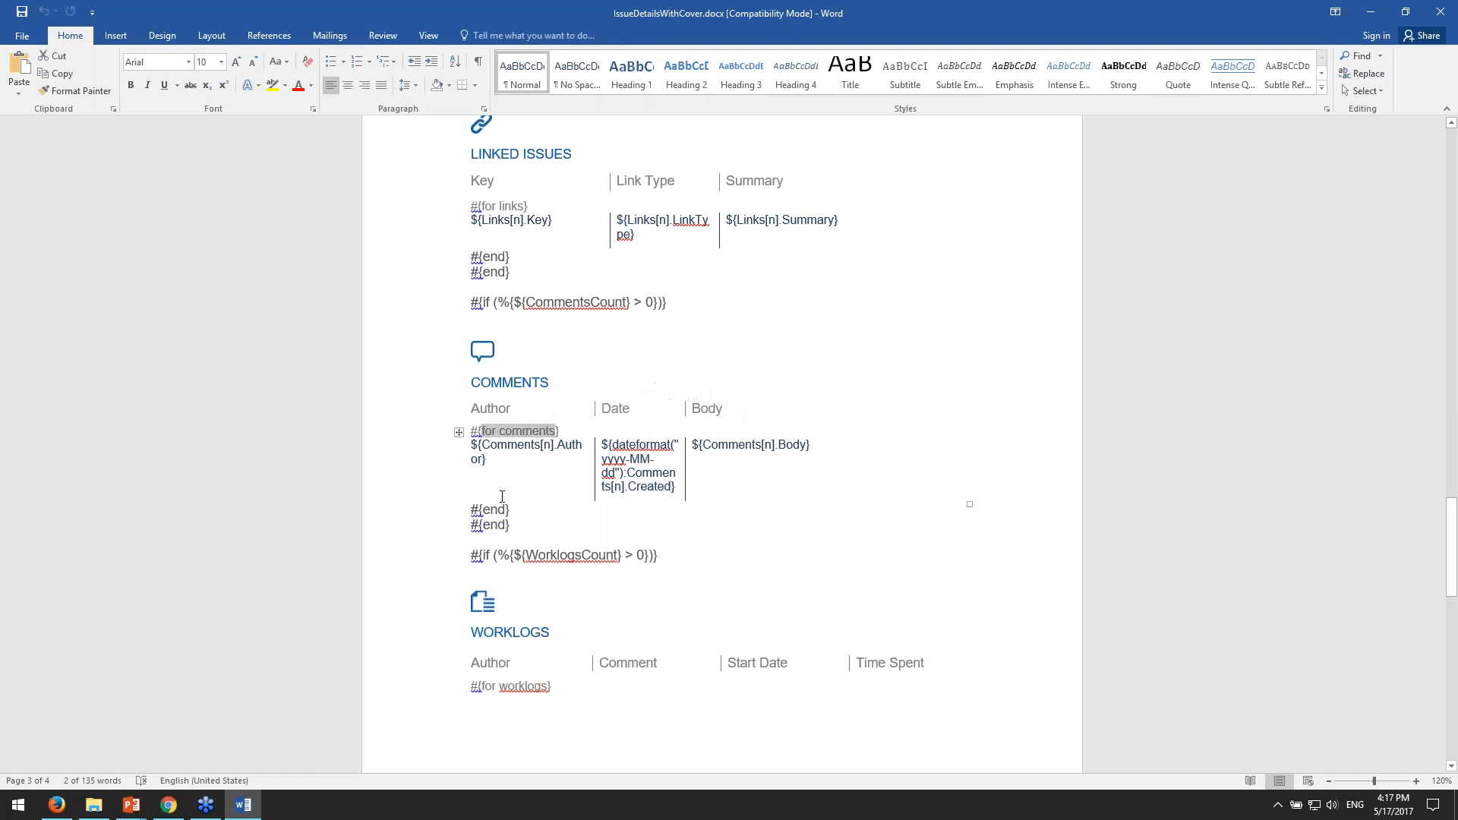
- Select the Comments loop's Author, Date and Body placeholder cells, and the matching Author and Date header cells
left_click(523, 437)
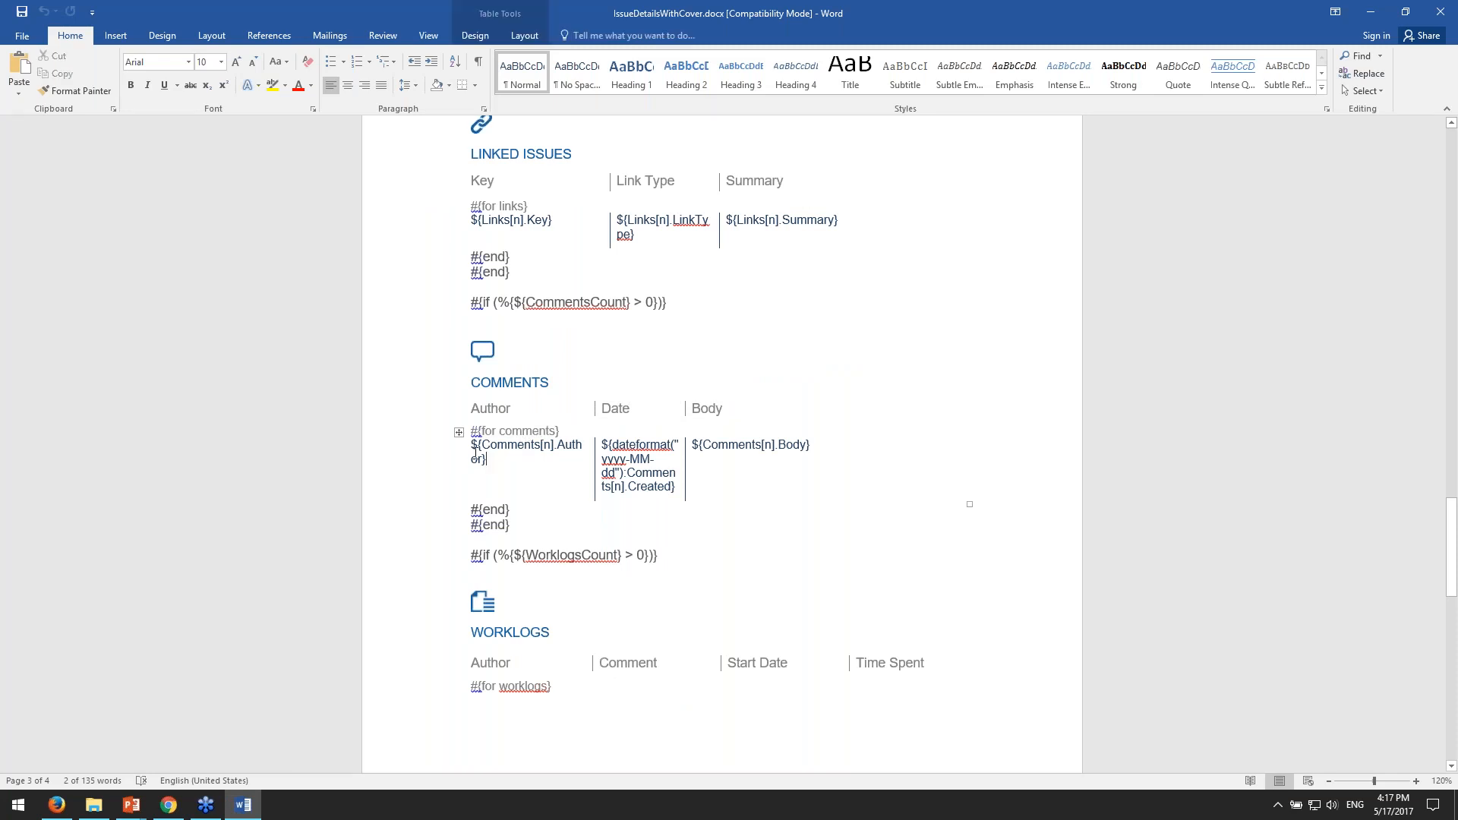
left_click_drag(483, 445, 724, 480)
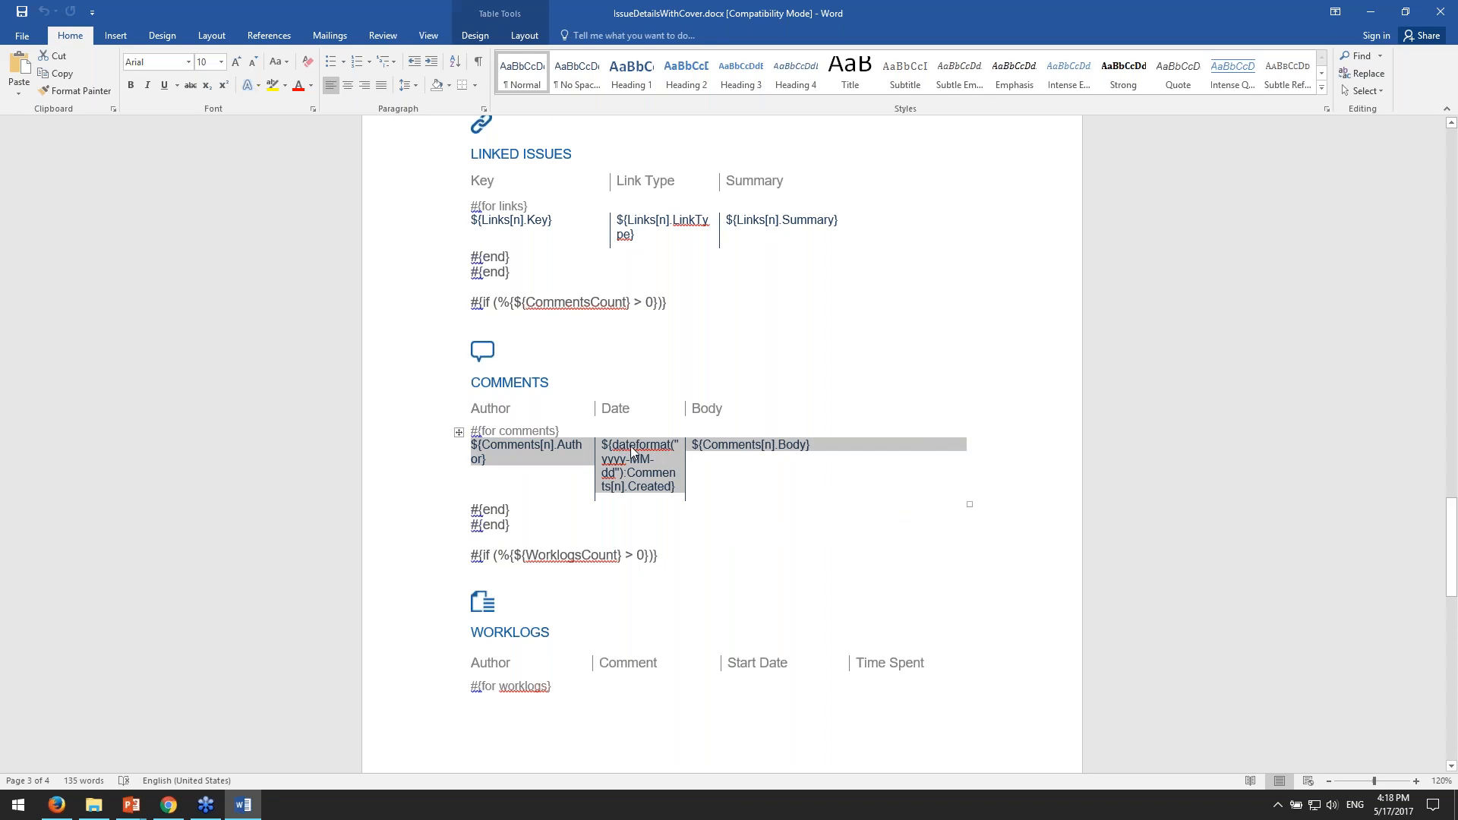
left_click(536, 449)
left_click_drag(536, 450, 720, 476)
left_click_drag(492, 413, 653, 411)
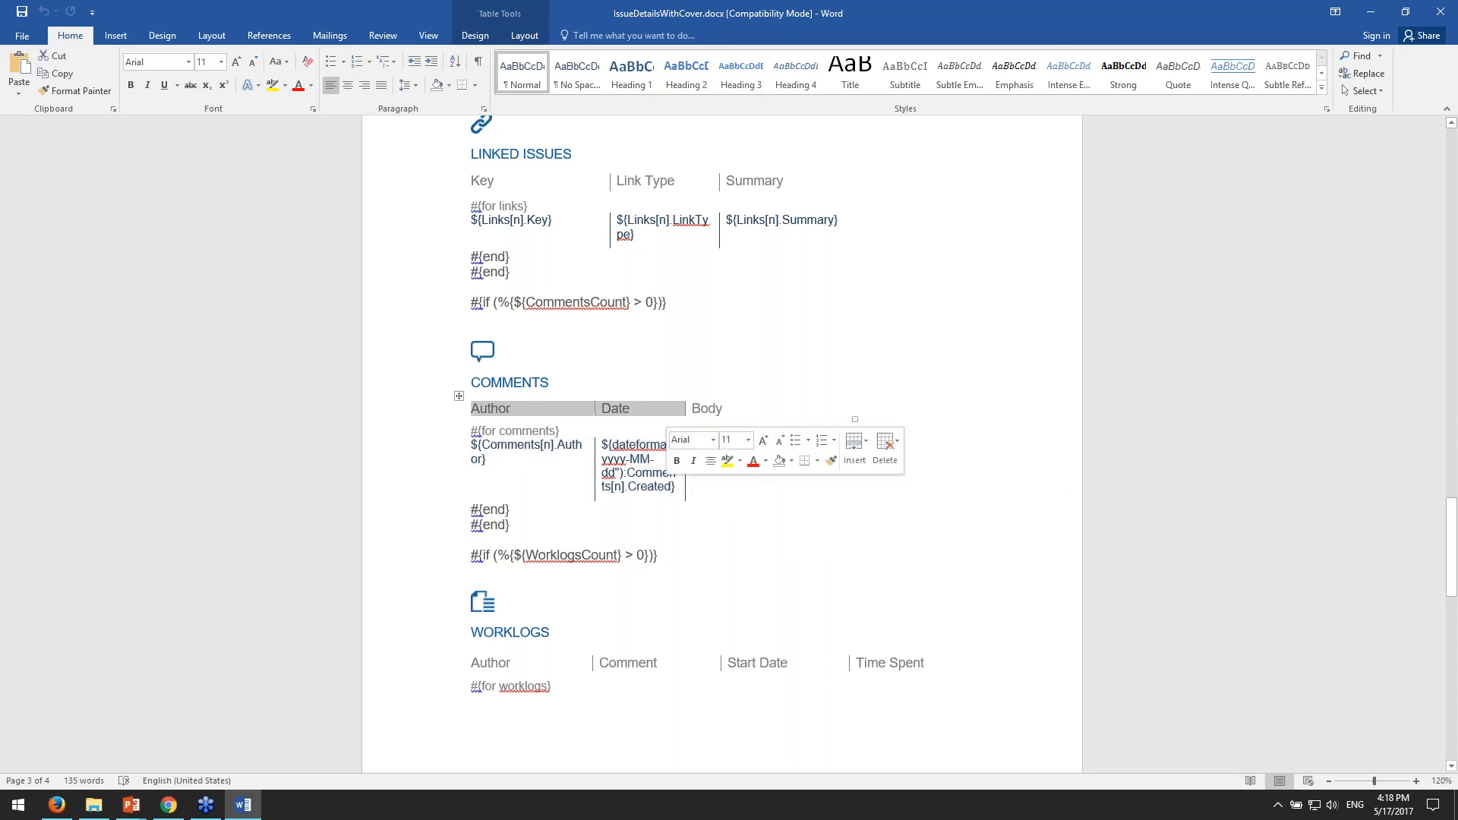
left_click(622, 458)
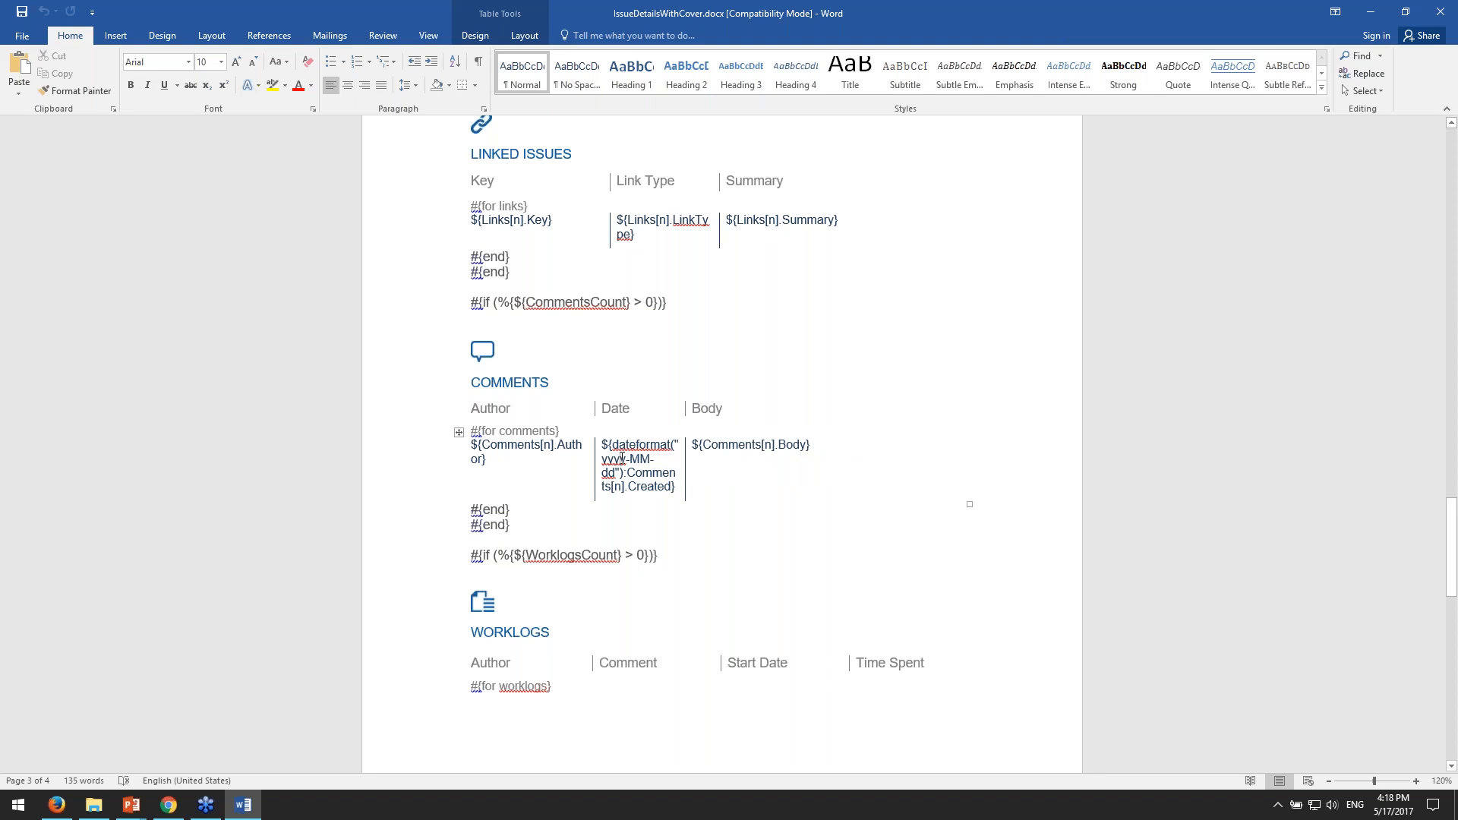
- Select part of the ${Comments[n].Author} placeholder and part of the ${Comments[n].Body} placeholder
scroll(622, 459, "down", 1)
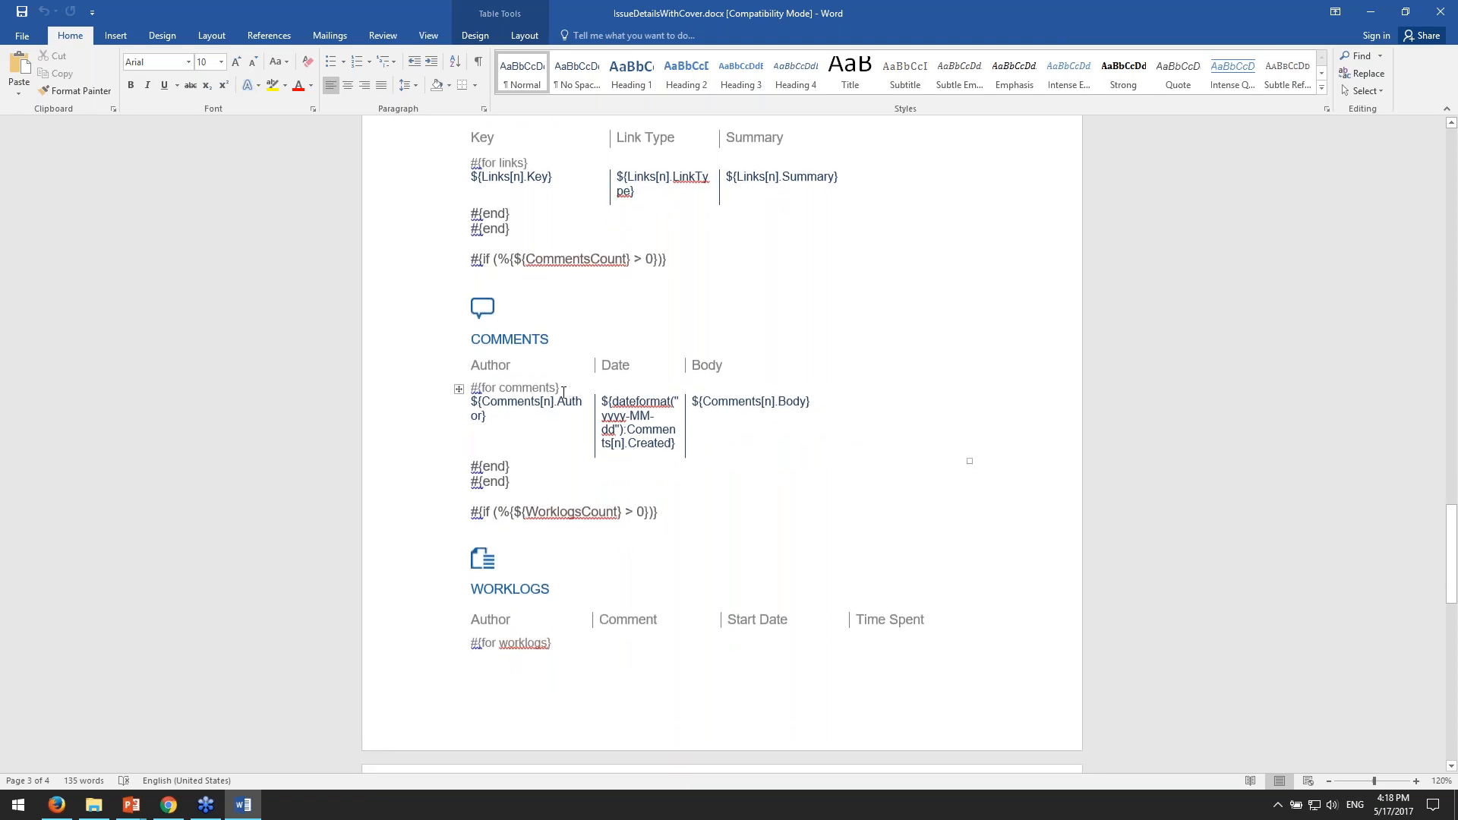
left_click_drag(559, 398, 582, 400)
left_click_drag(779, 402, 808, 403)
- Select parts of the Worklogs heading and of its Author, Comment and Date Started placeholders, ending in the TimeSpentFormatted cell
scroll(850, 417, "down", 6)
scroll(885, 404, "down", 1)
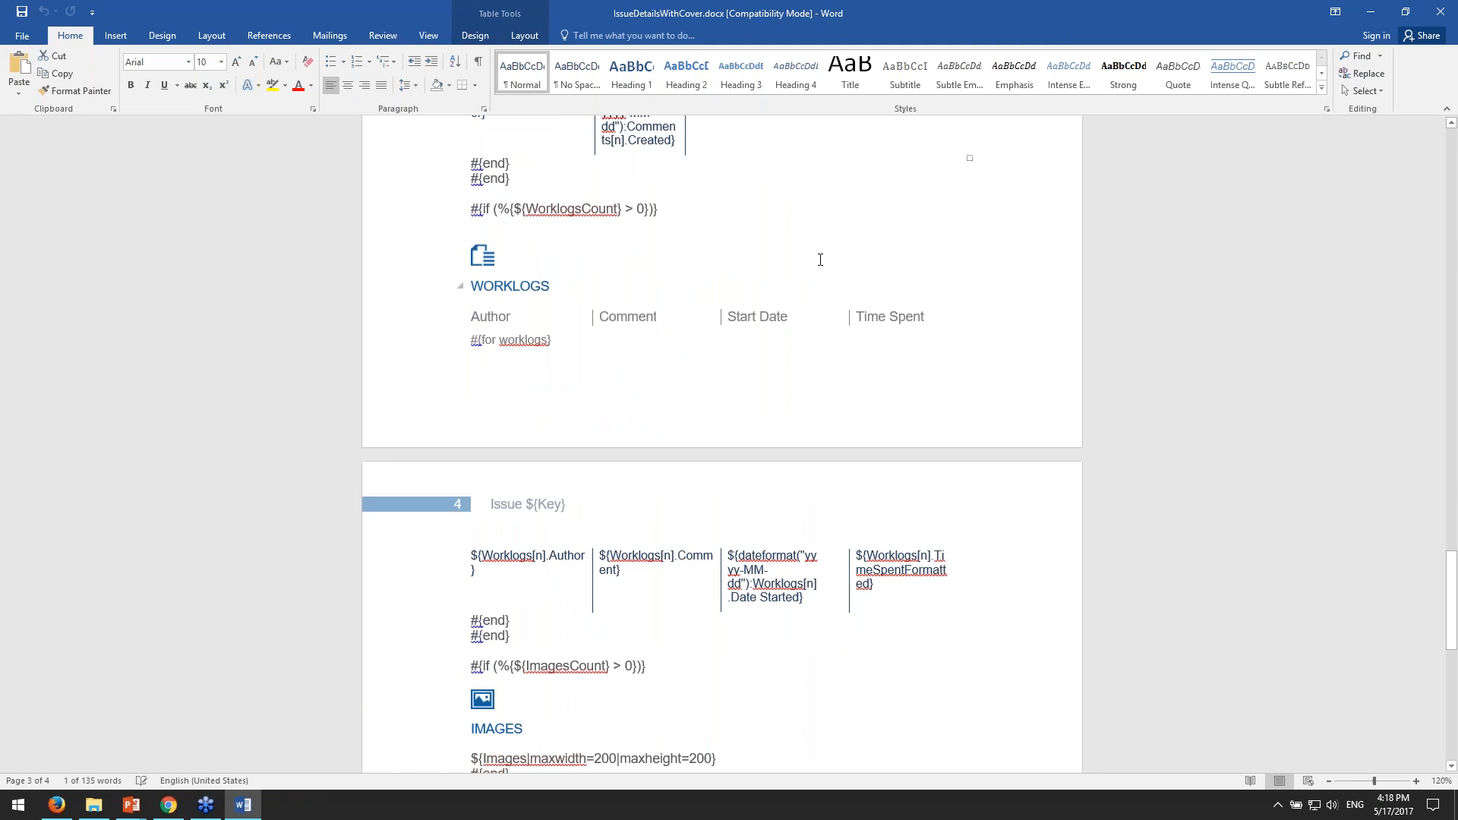
left_click_drag(494, 288, 520, 287)
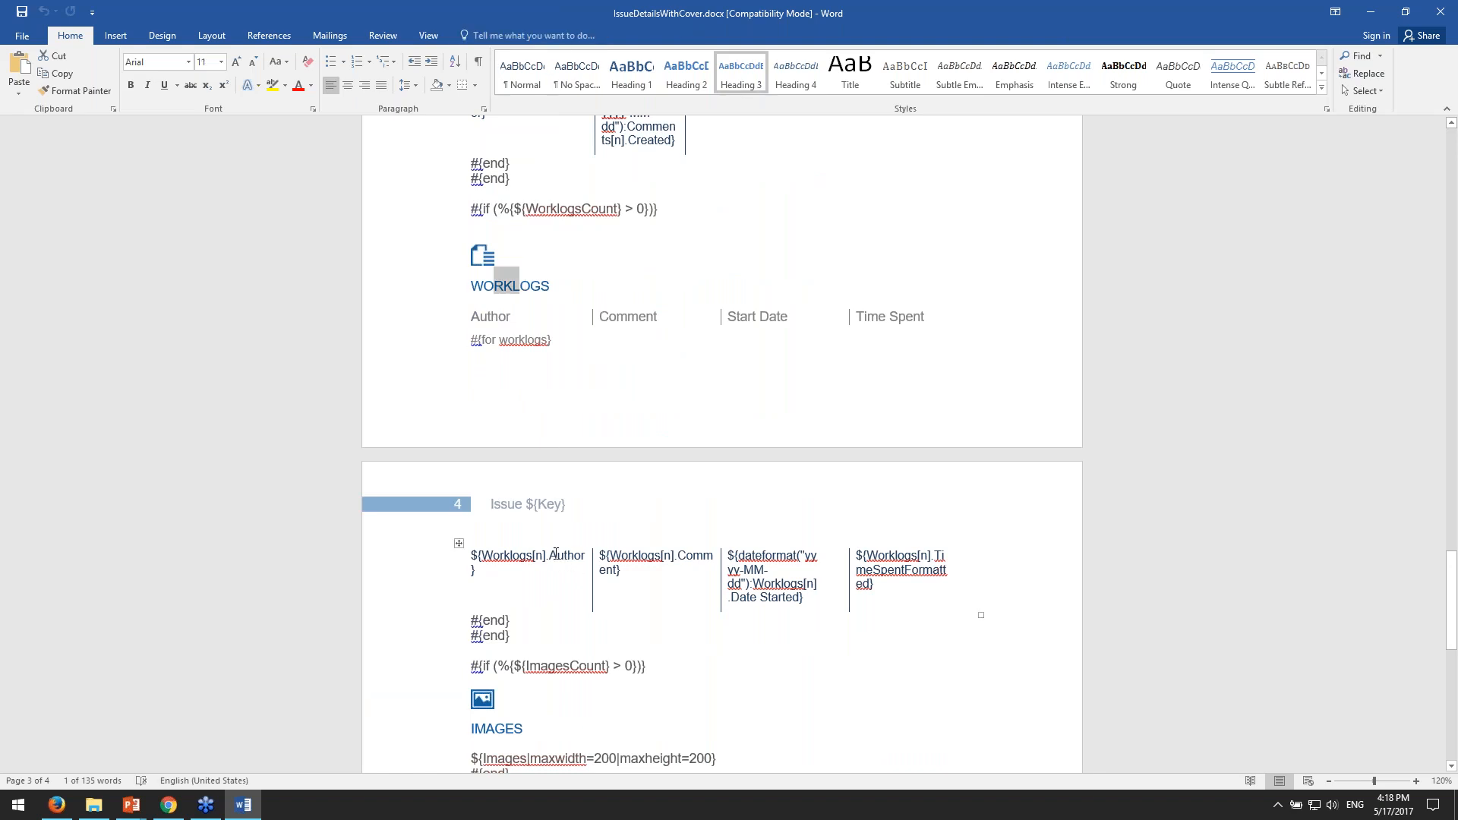
left_click_drag(564, 556, 574, 557)
left_click_drag(703, 557, 794, 600)
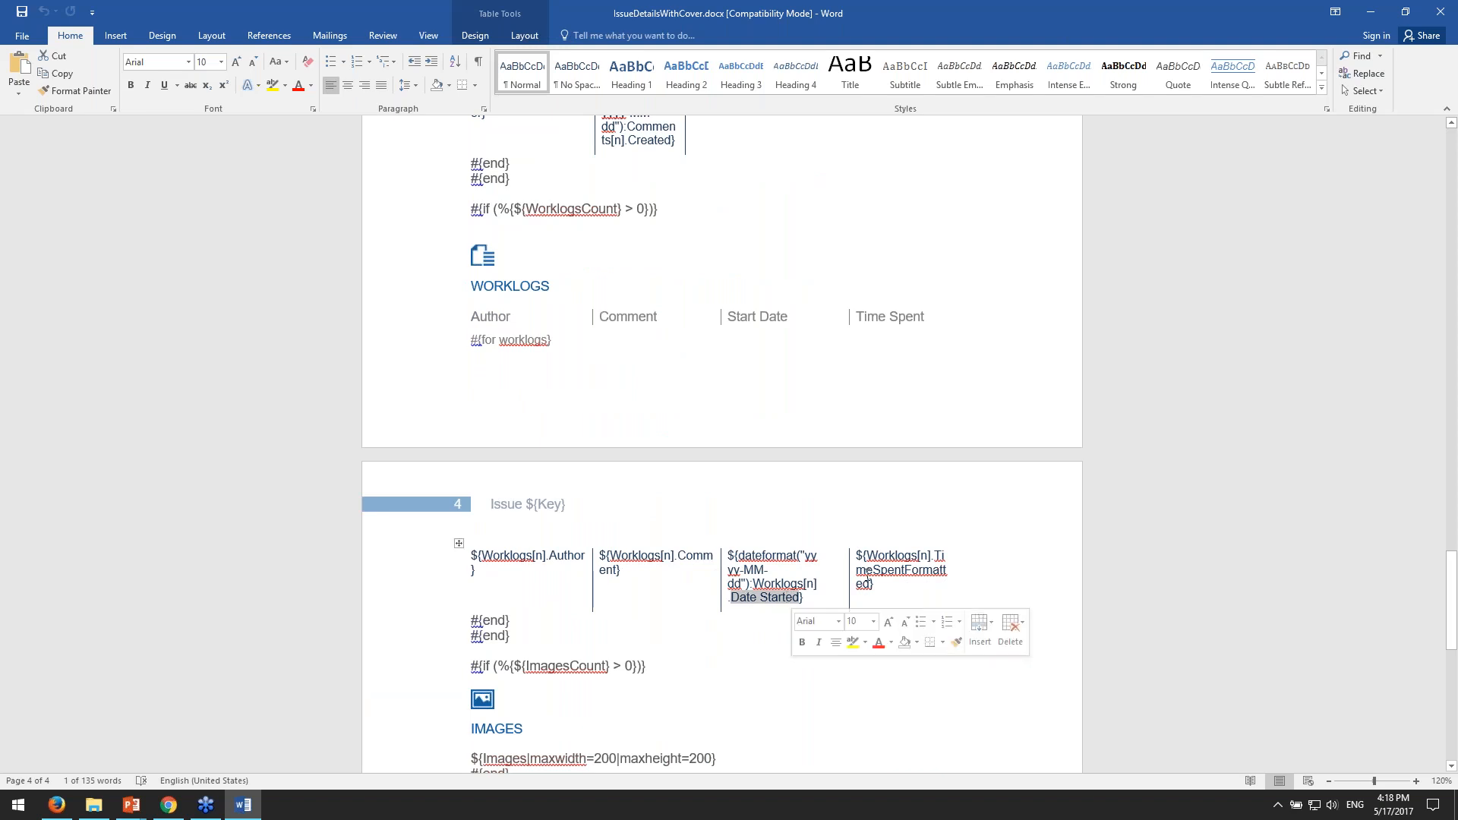
left_click(871, 583)
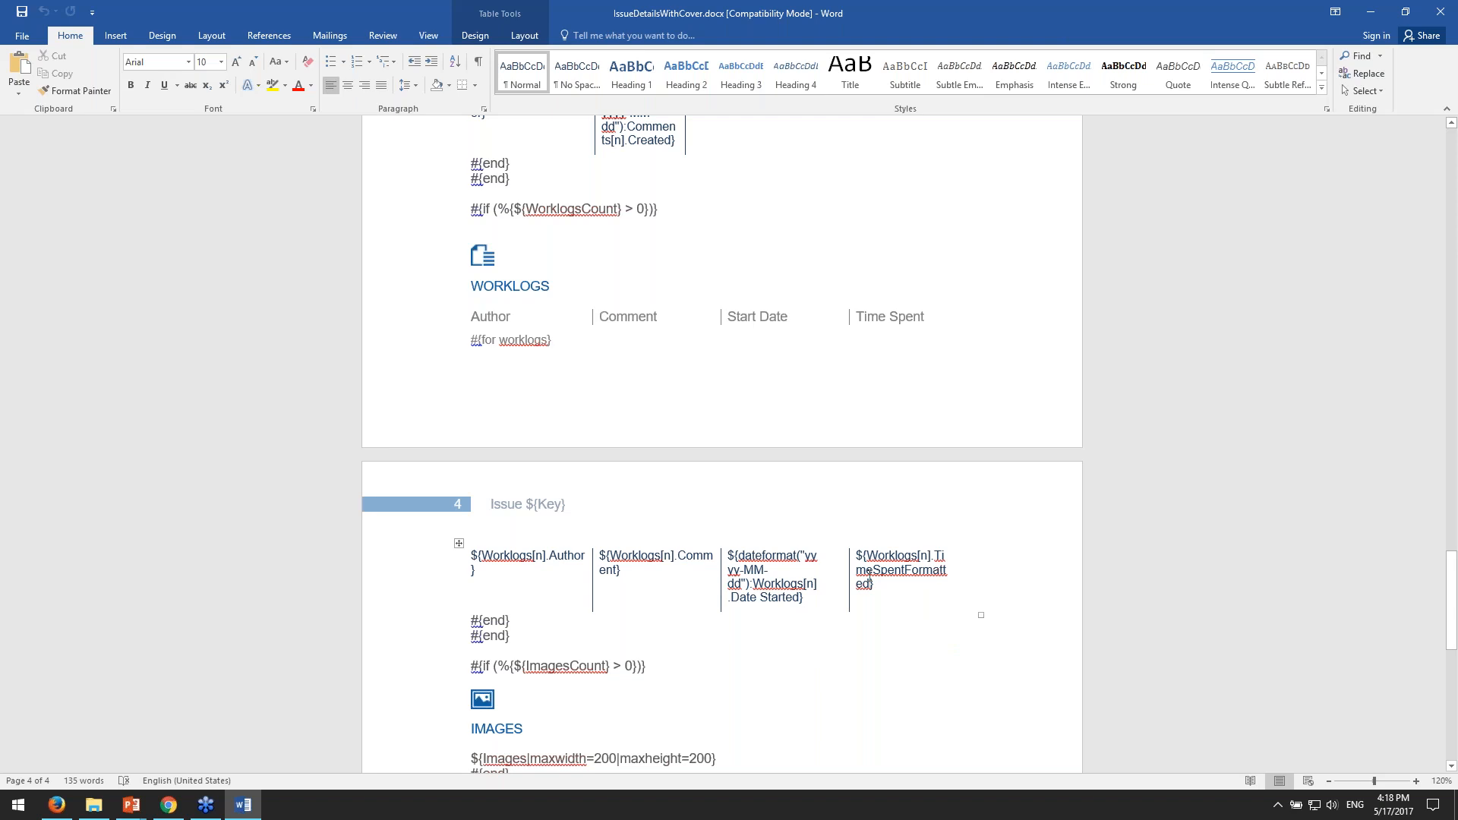
scroll(830, 524, "down", 4)
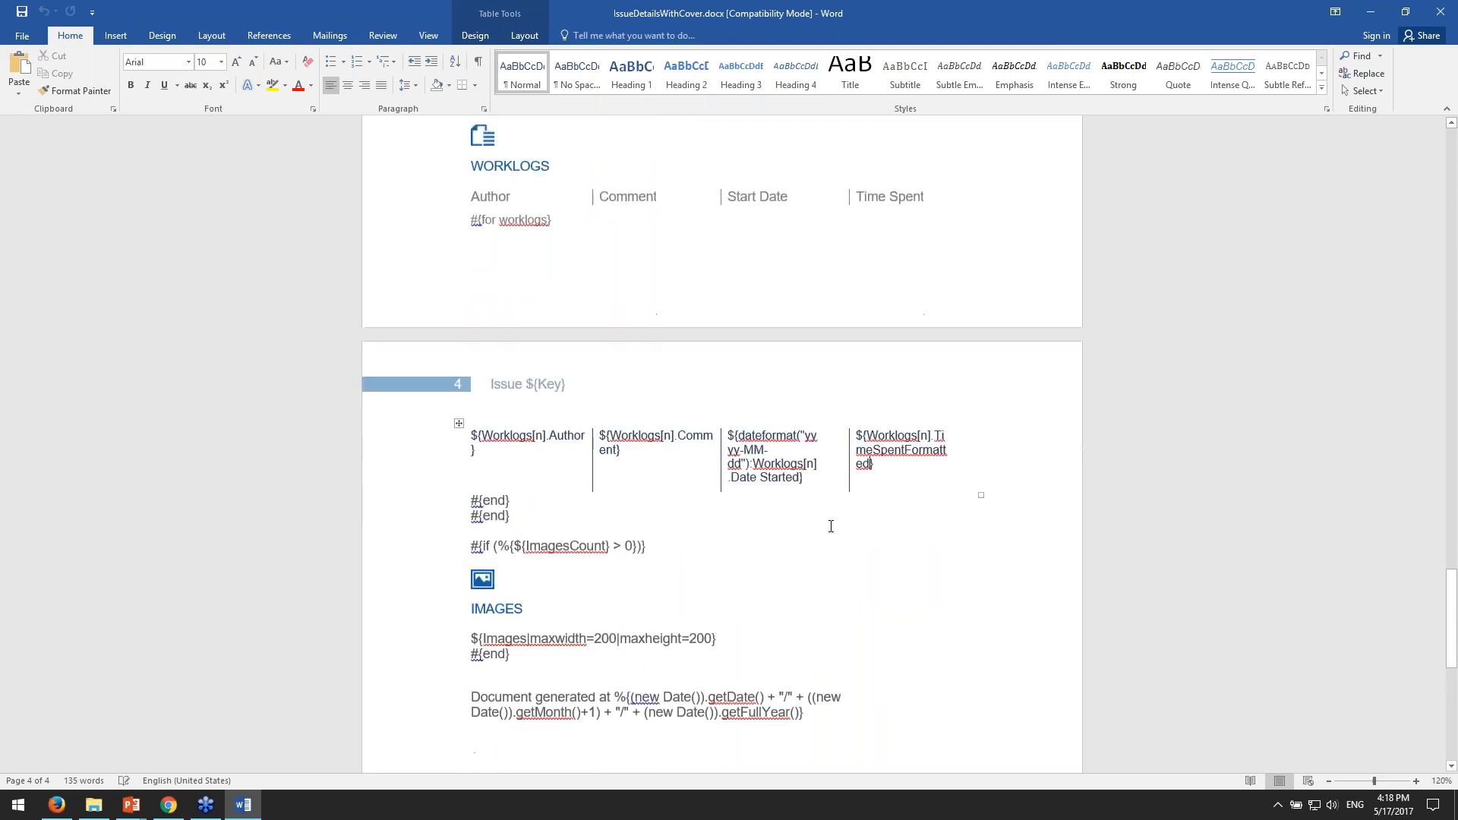
scroll(820, 529, "up", 12)
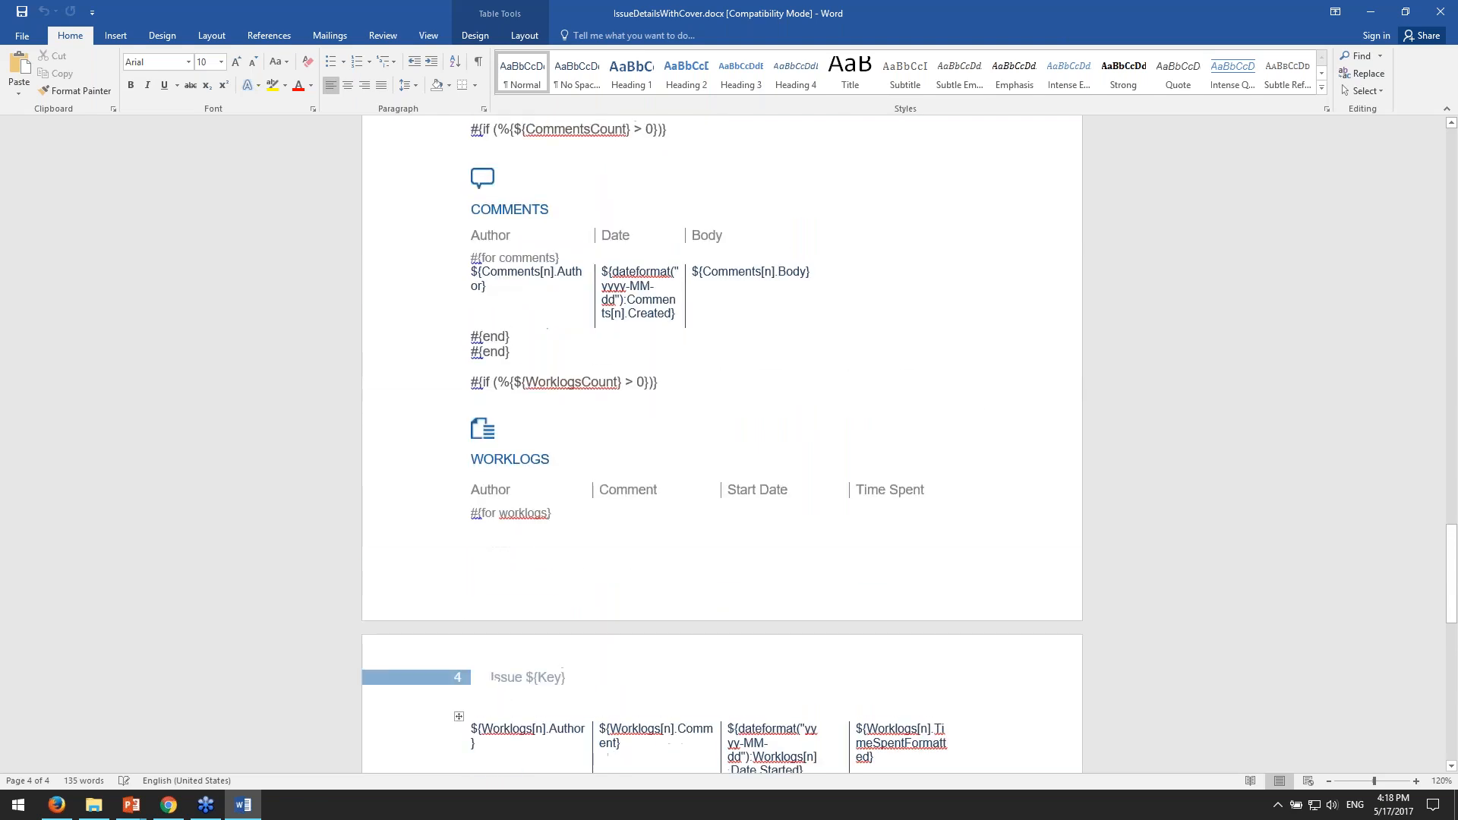
scroll(840, 550, "up", 9)
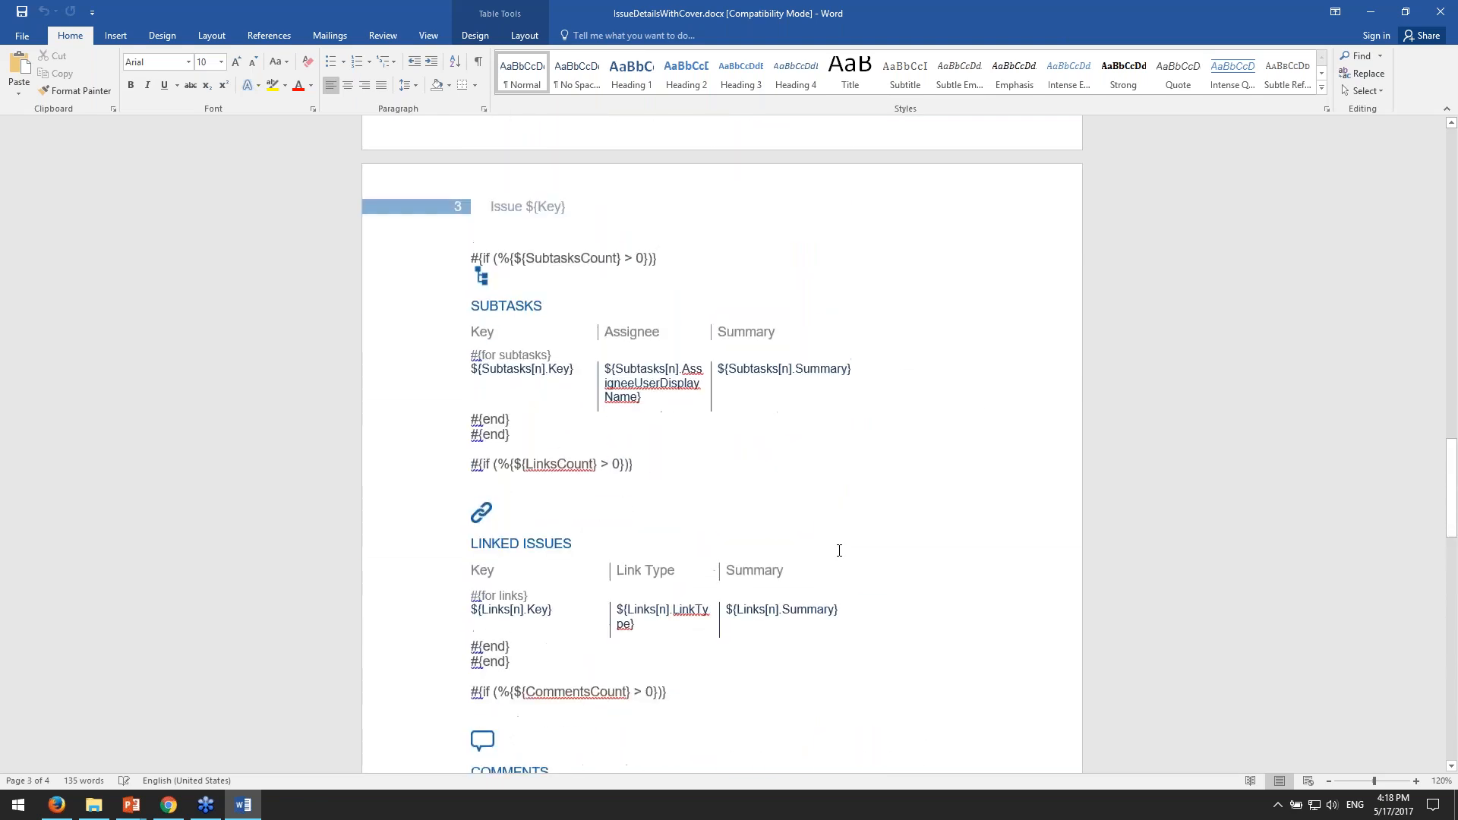
scroll(839, 550, "down", 5)
scroll(839, 549, "down", 2)
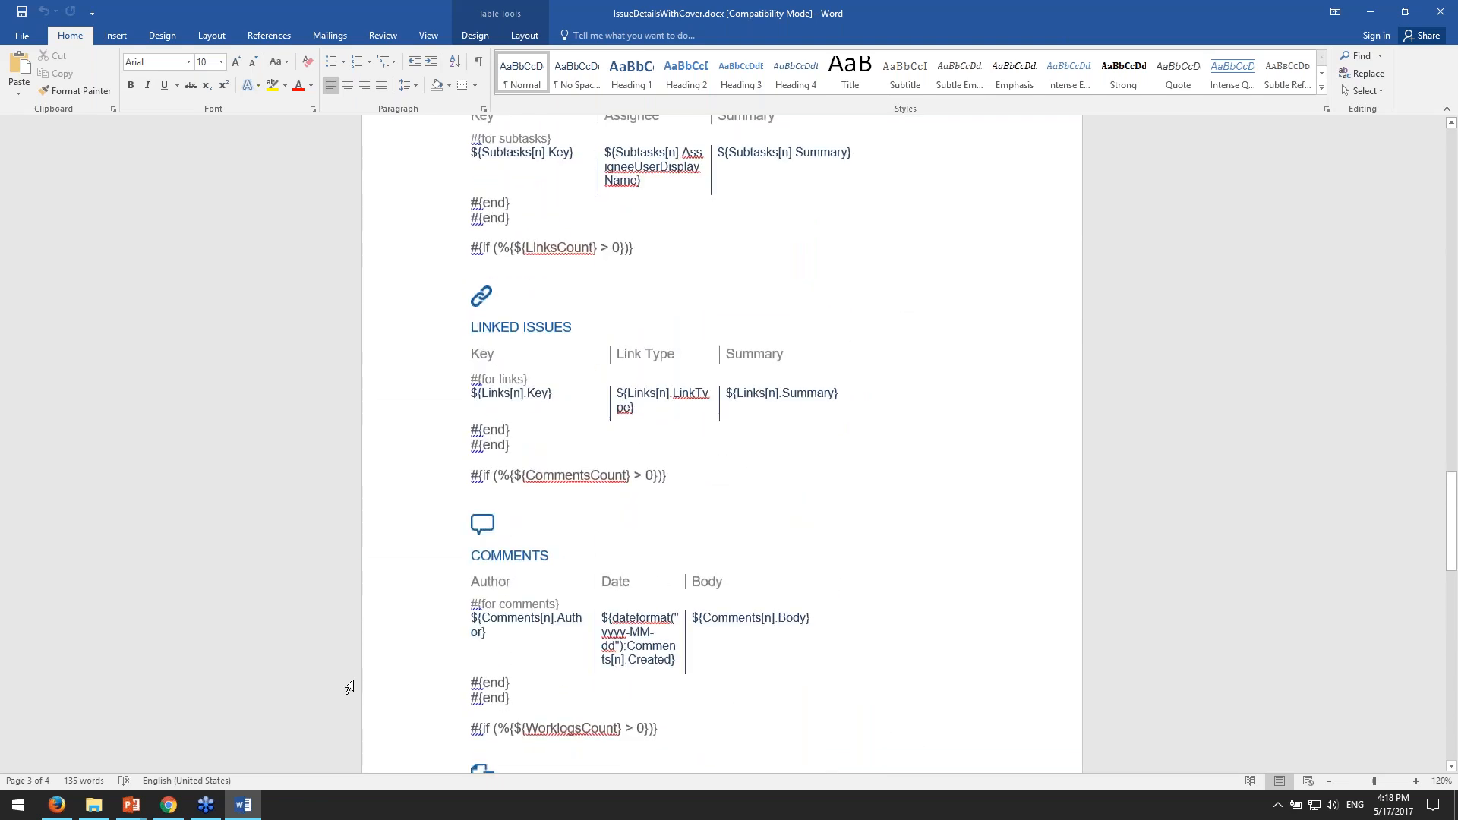
- Switch to Chrome, close the exported CCRM-80 (3).pdf, and open the Xporter for JIRA Latest documentation home from the Outputs Matrix page
left_click(163, 811)
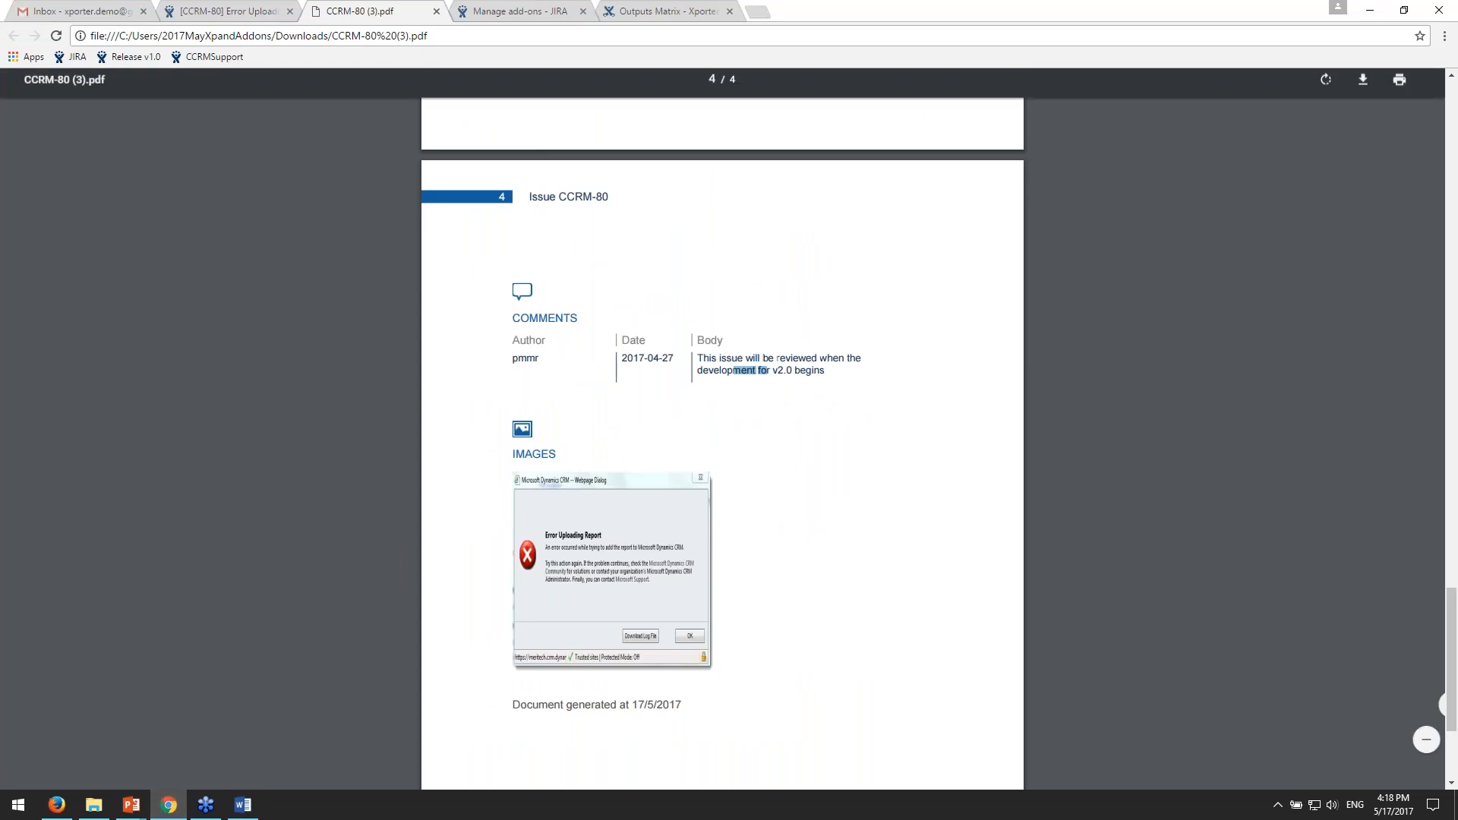
middle_click(377, 14)
left_click(494, 13)
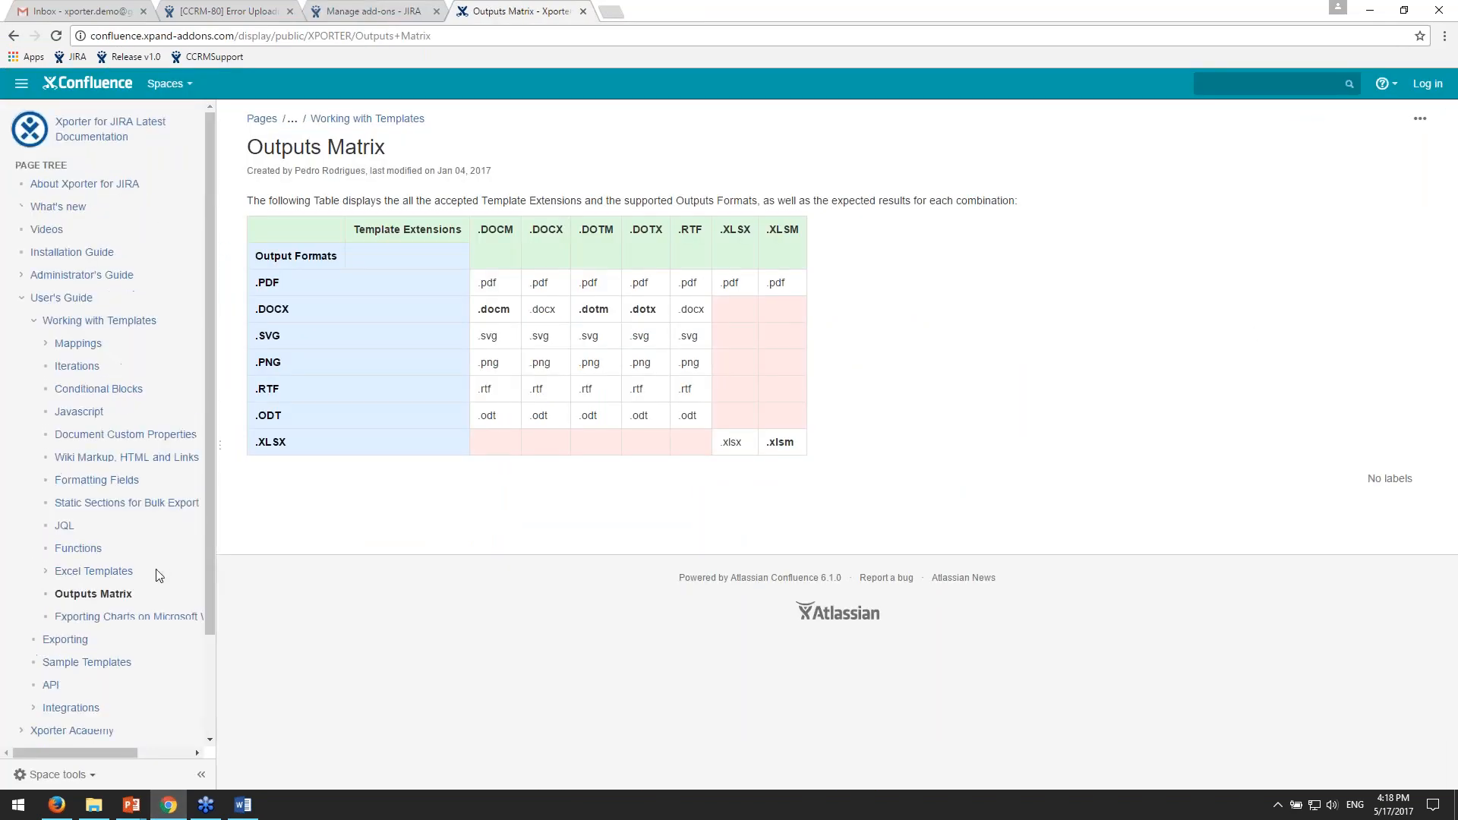
left_click(110, 129)
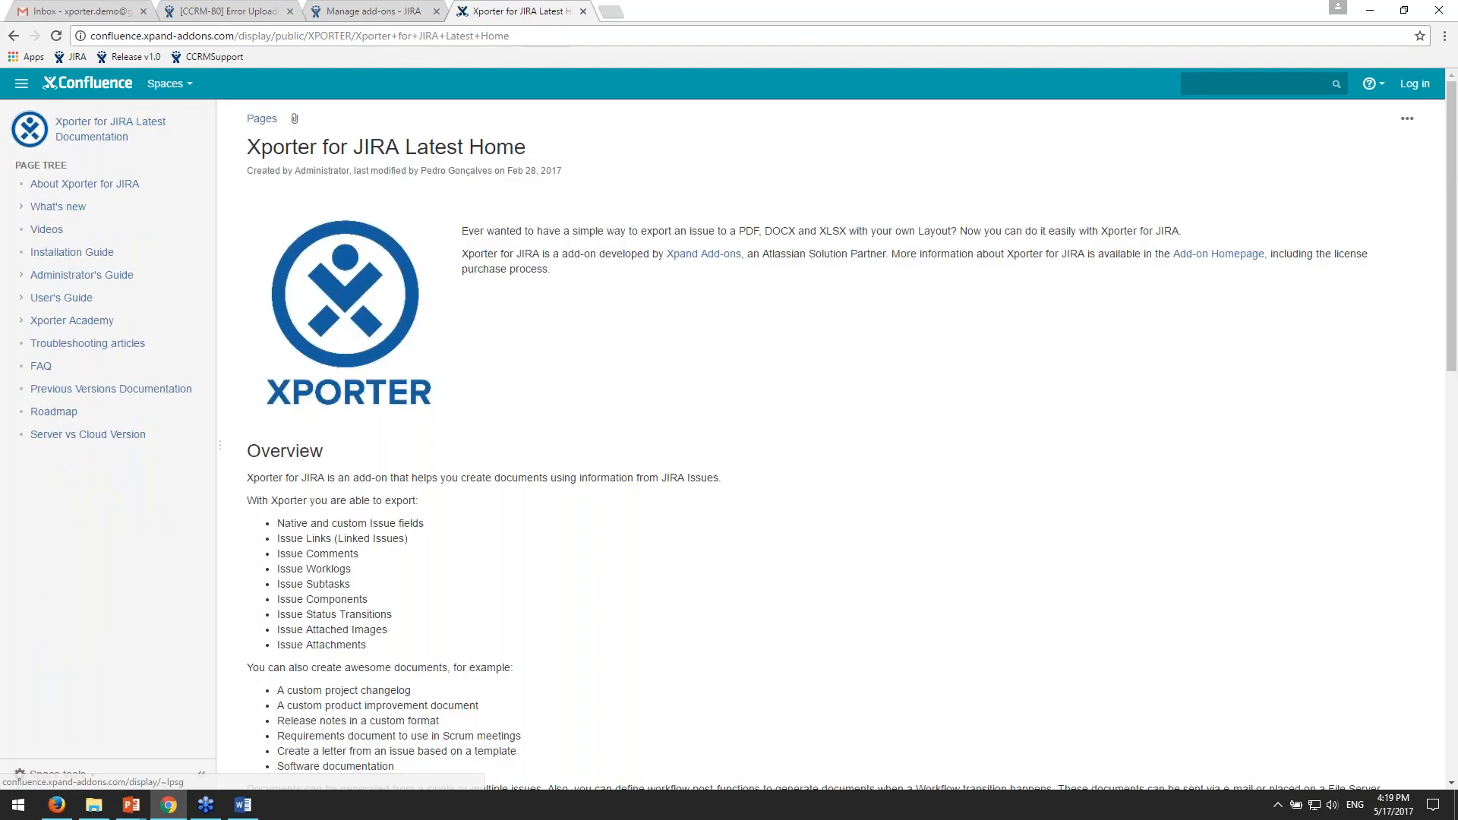
scroll(593, 274, "down", 7)
scroll(656, 275, "up", 8)
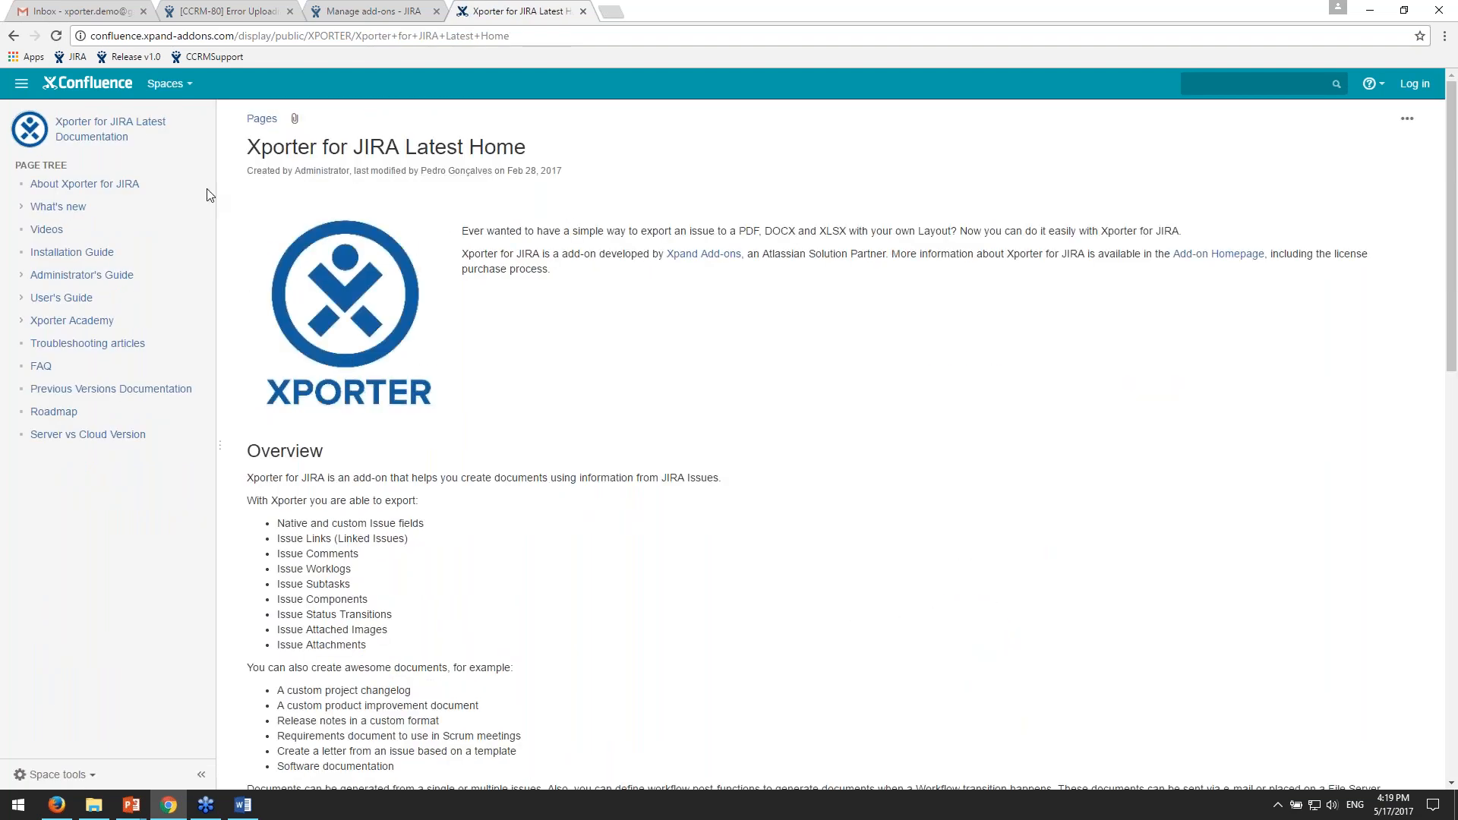
- Highlight User's Guide in the documentation page tree, and expand it to view its subpages before collapsing it
left_click_drag(30, 252, 43, 299)
left_click(129, 302)
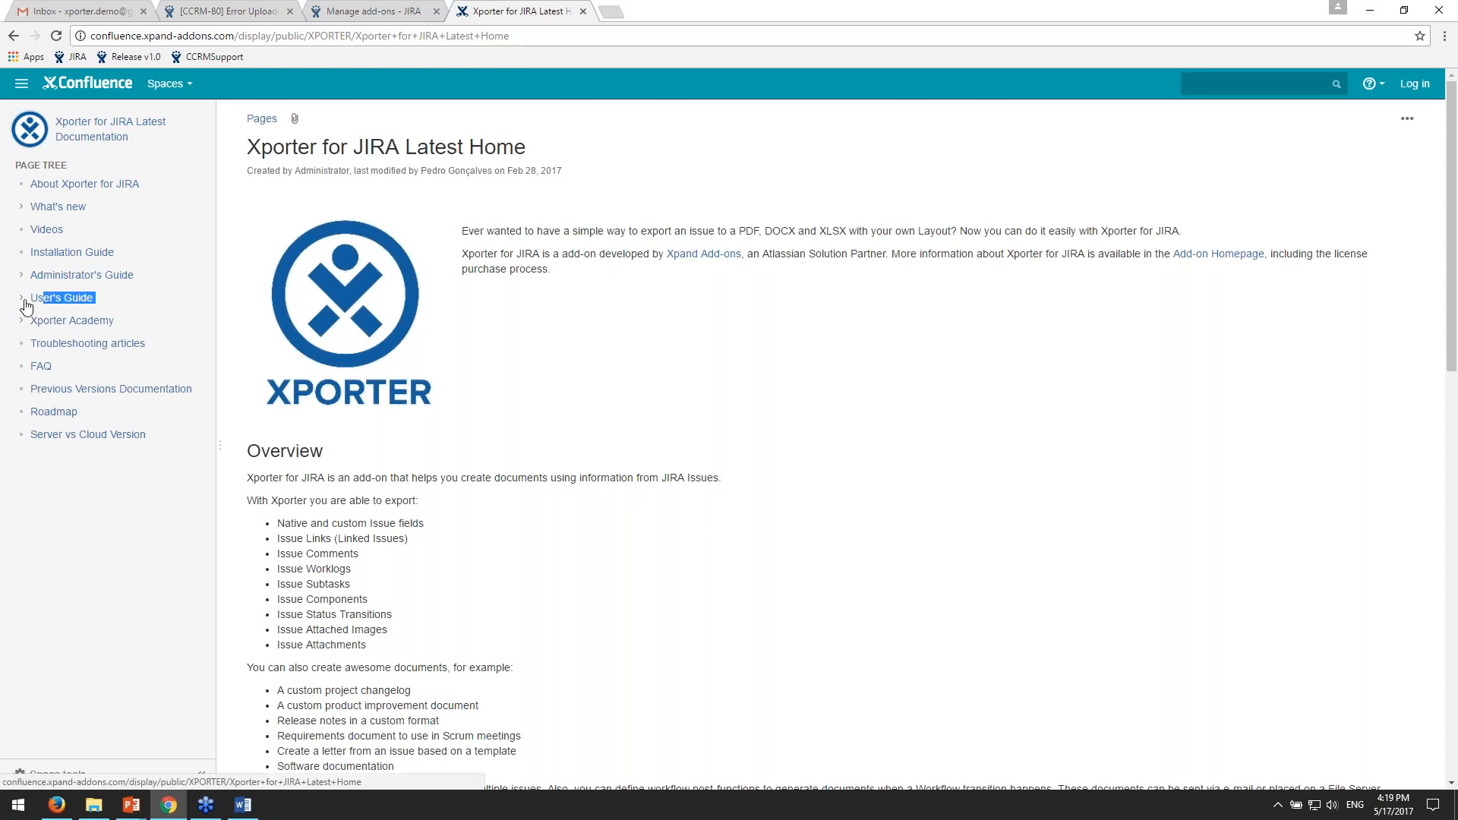
left_click(22, 297)
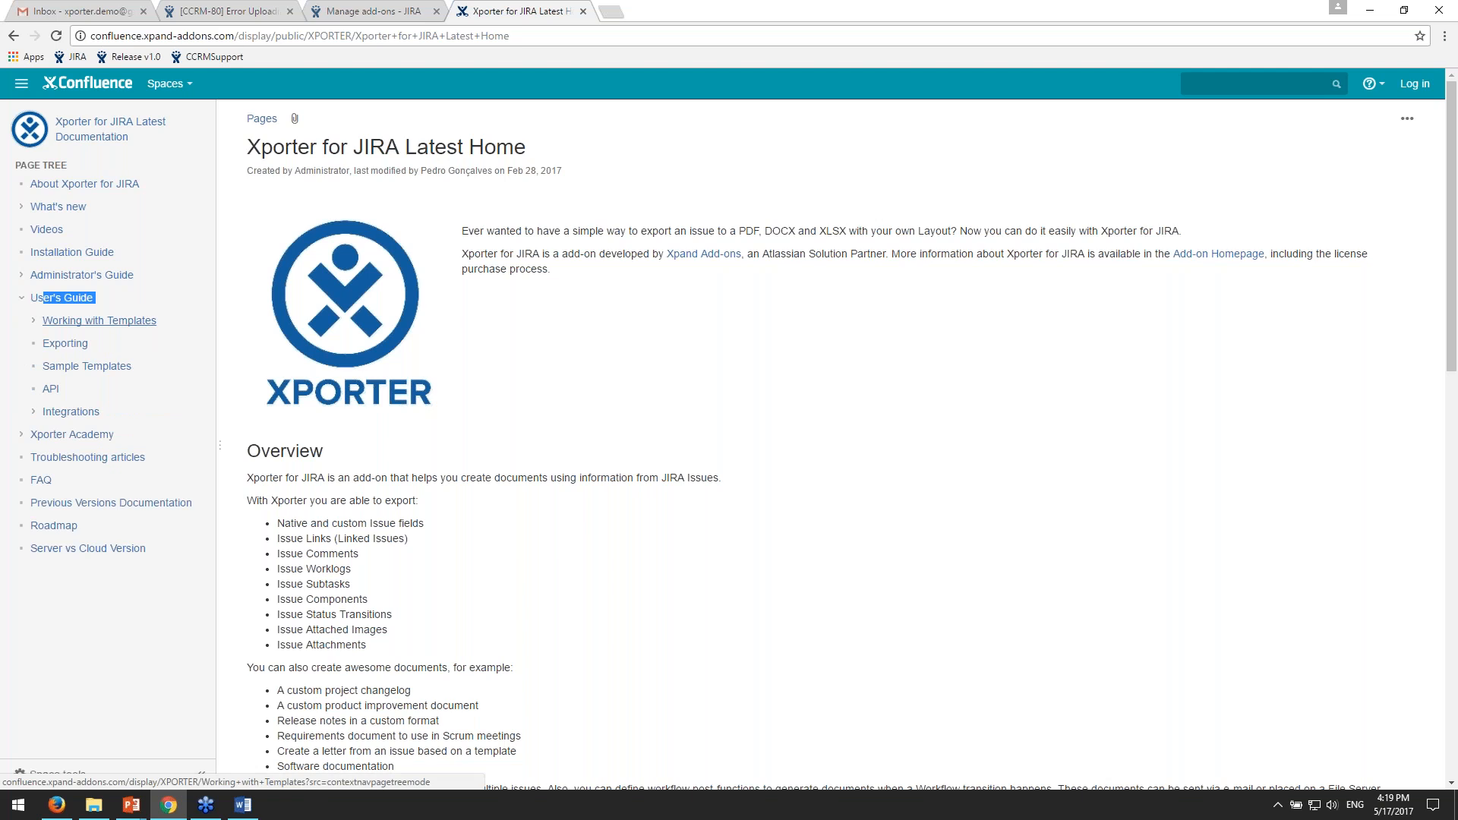
left_click(22, 297)
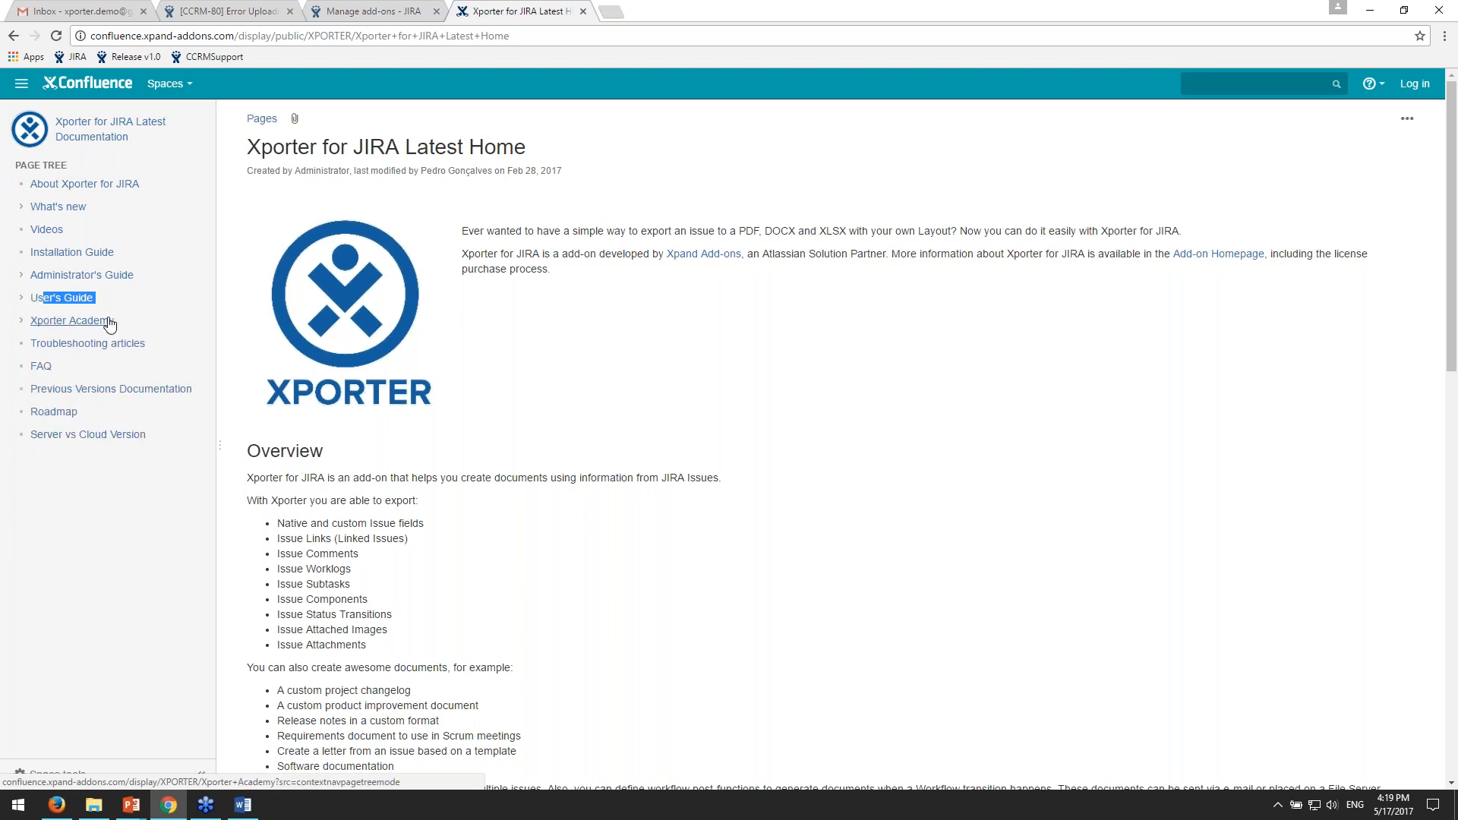
- Expand Xporter Academy and view the exercises under Configuration - Level 1, Templates - Level 2 and Templates - Level 3
left_click_drag(28, 322, 125, 323)
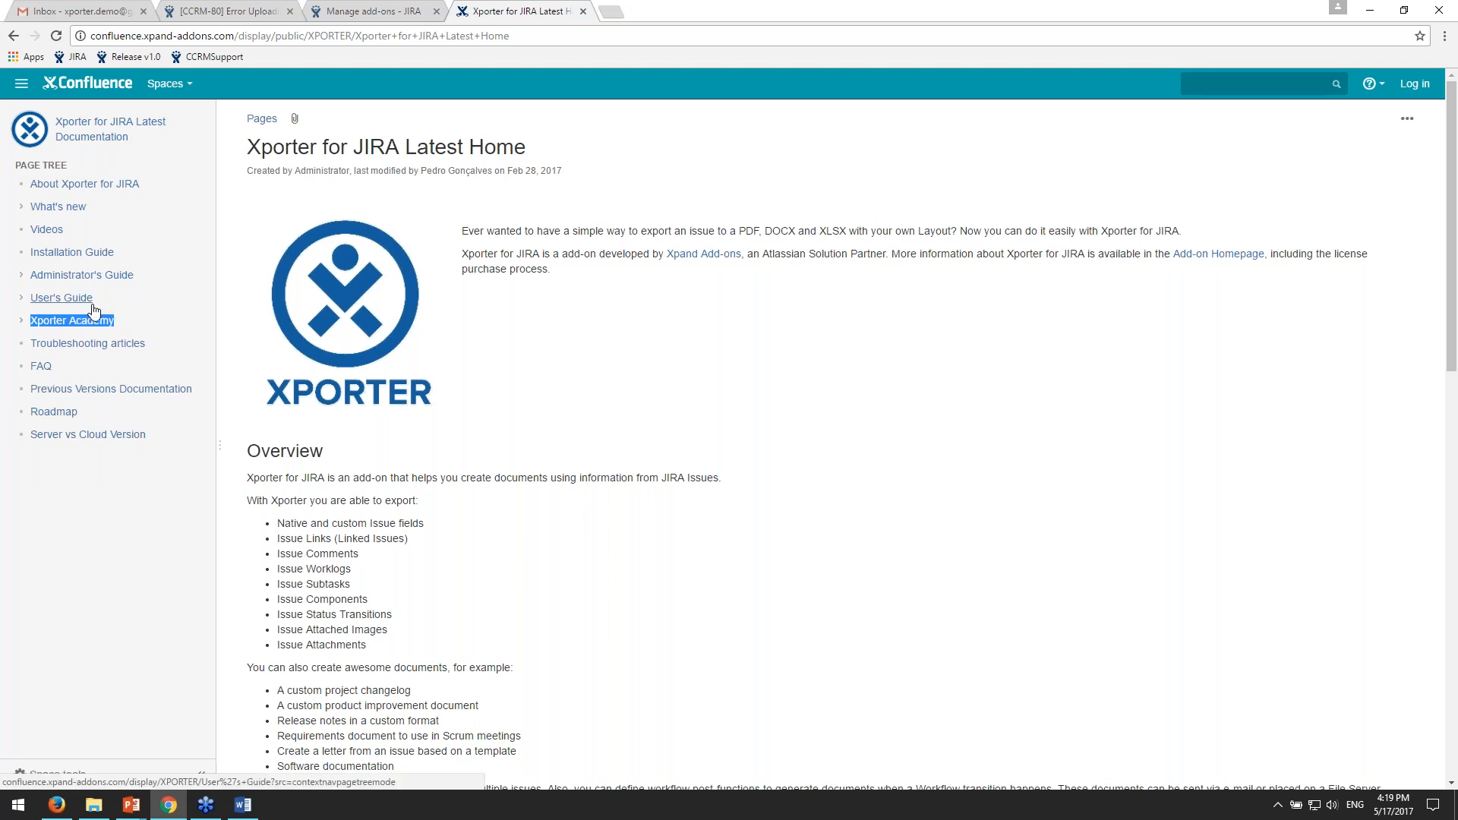
left_click(21, 321)
left_click(33, 343)
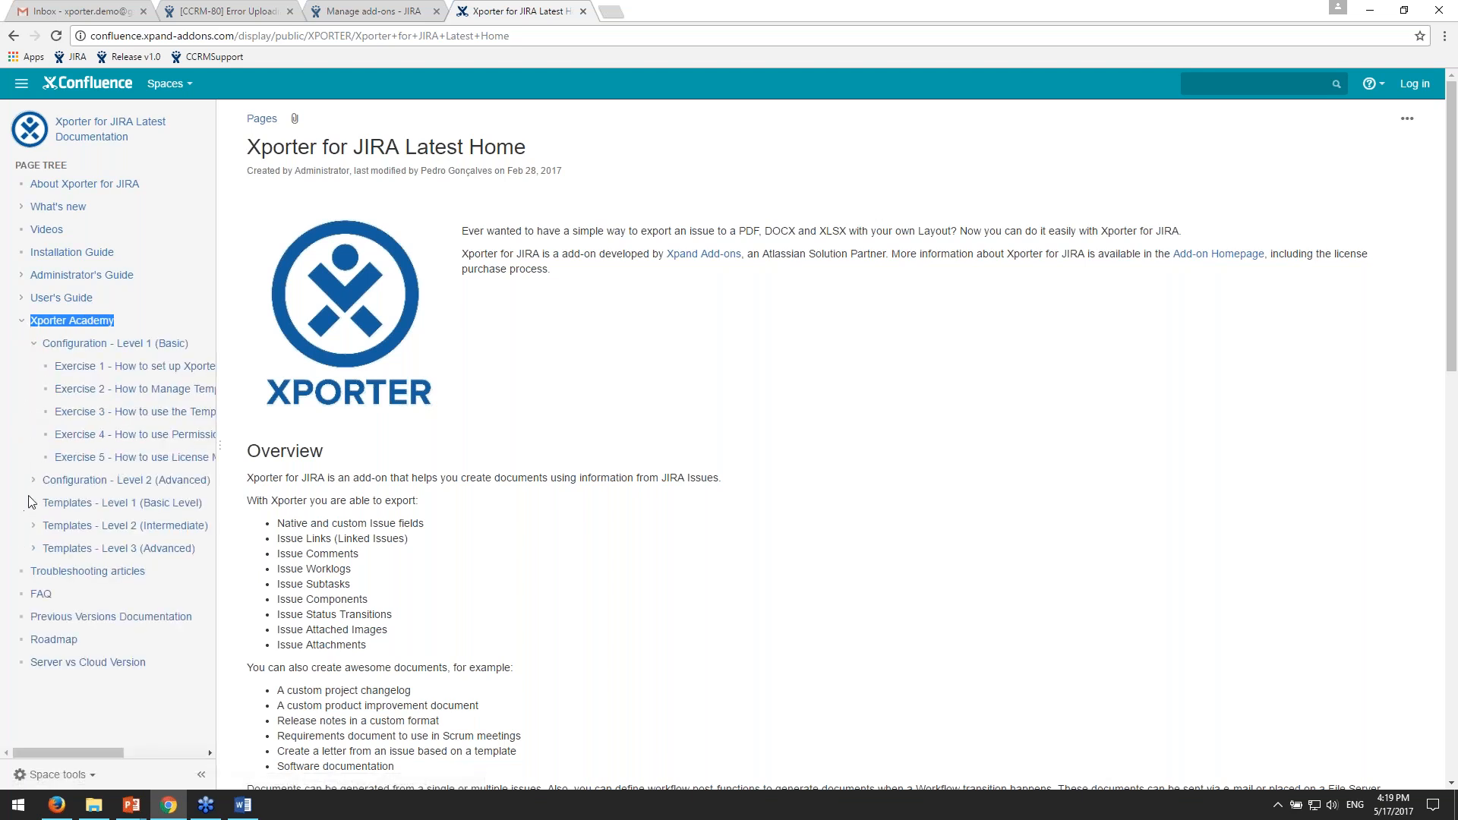
left_click(34, 549)
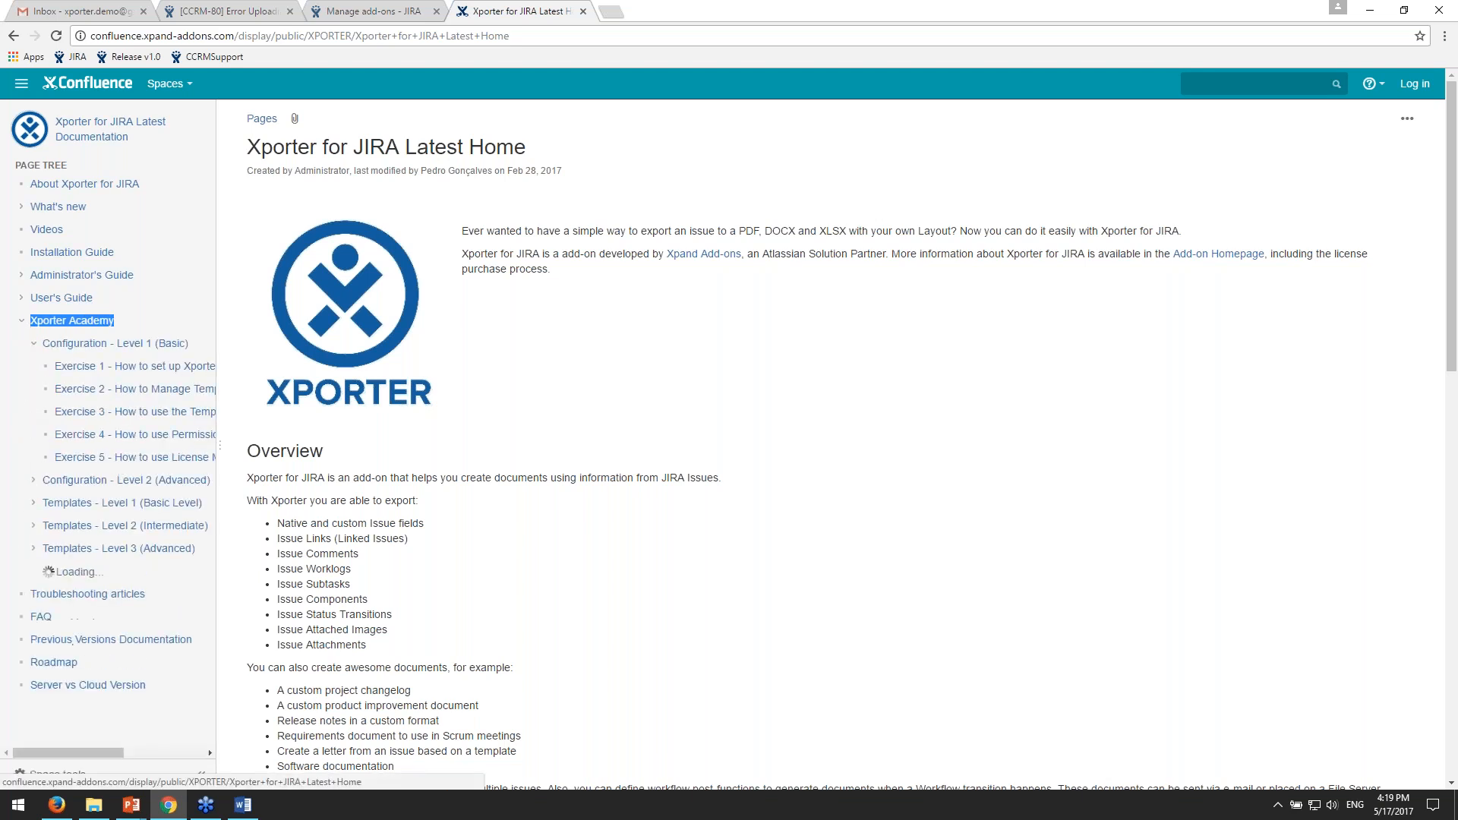
left_click(34, 525)
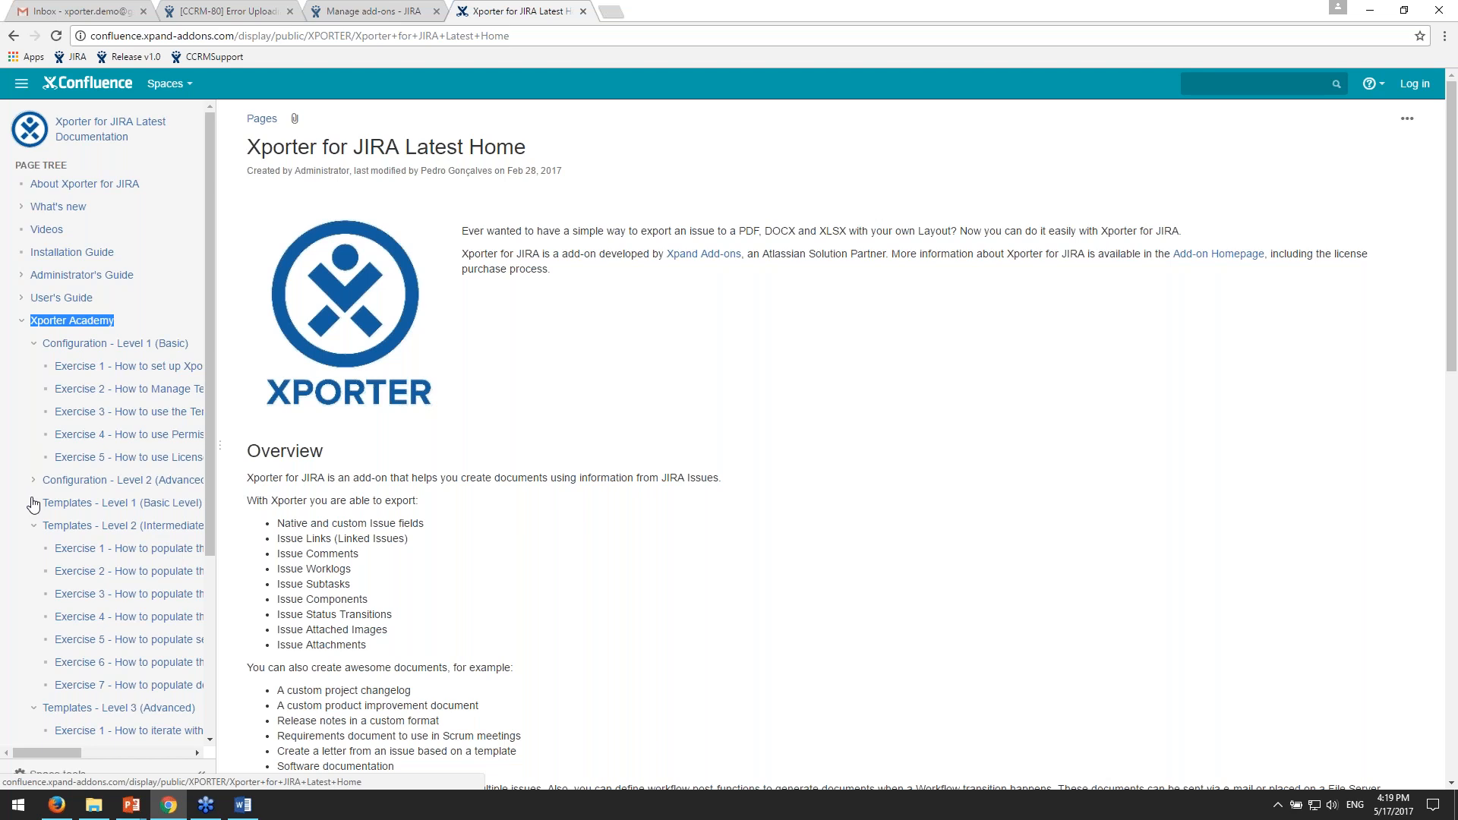
scroll(32, 505, "down", 2)
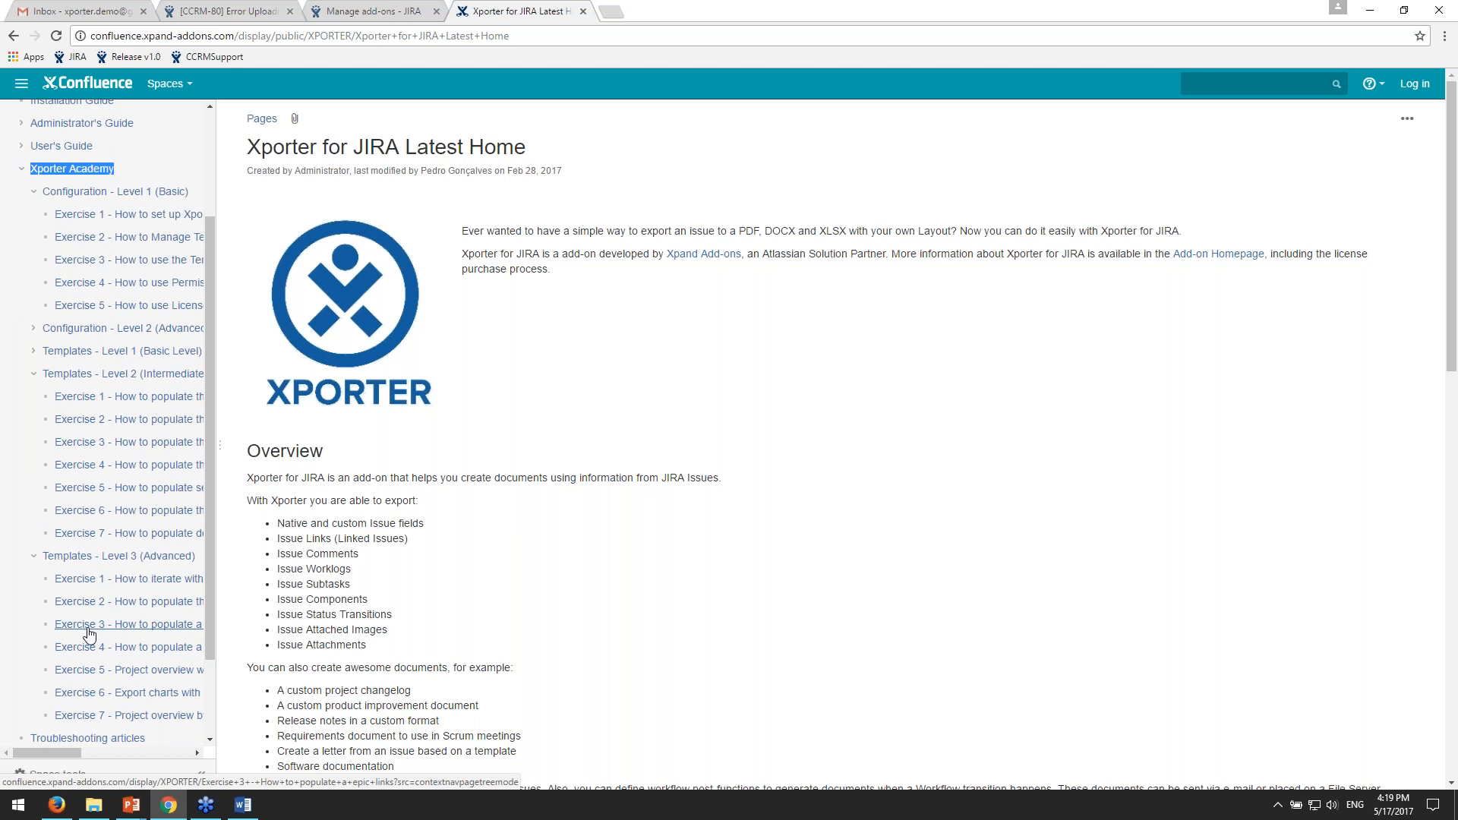
scroll(90, 632, "up", 2)
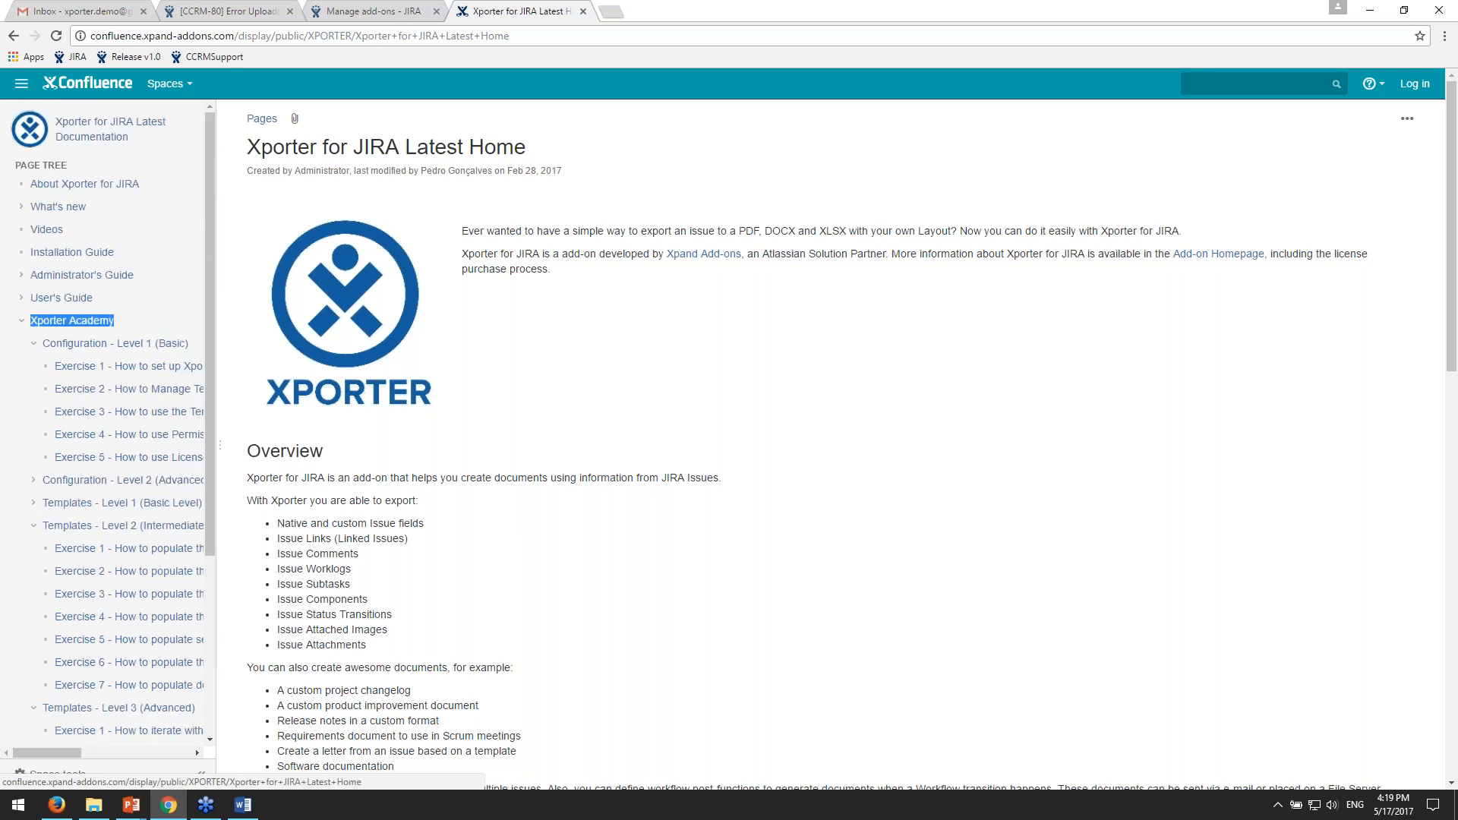
- Collapse the Xporter Academy branch in the page tree
left_click(22, 322)
left_click(21, 321)
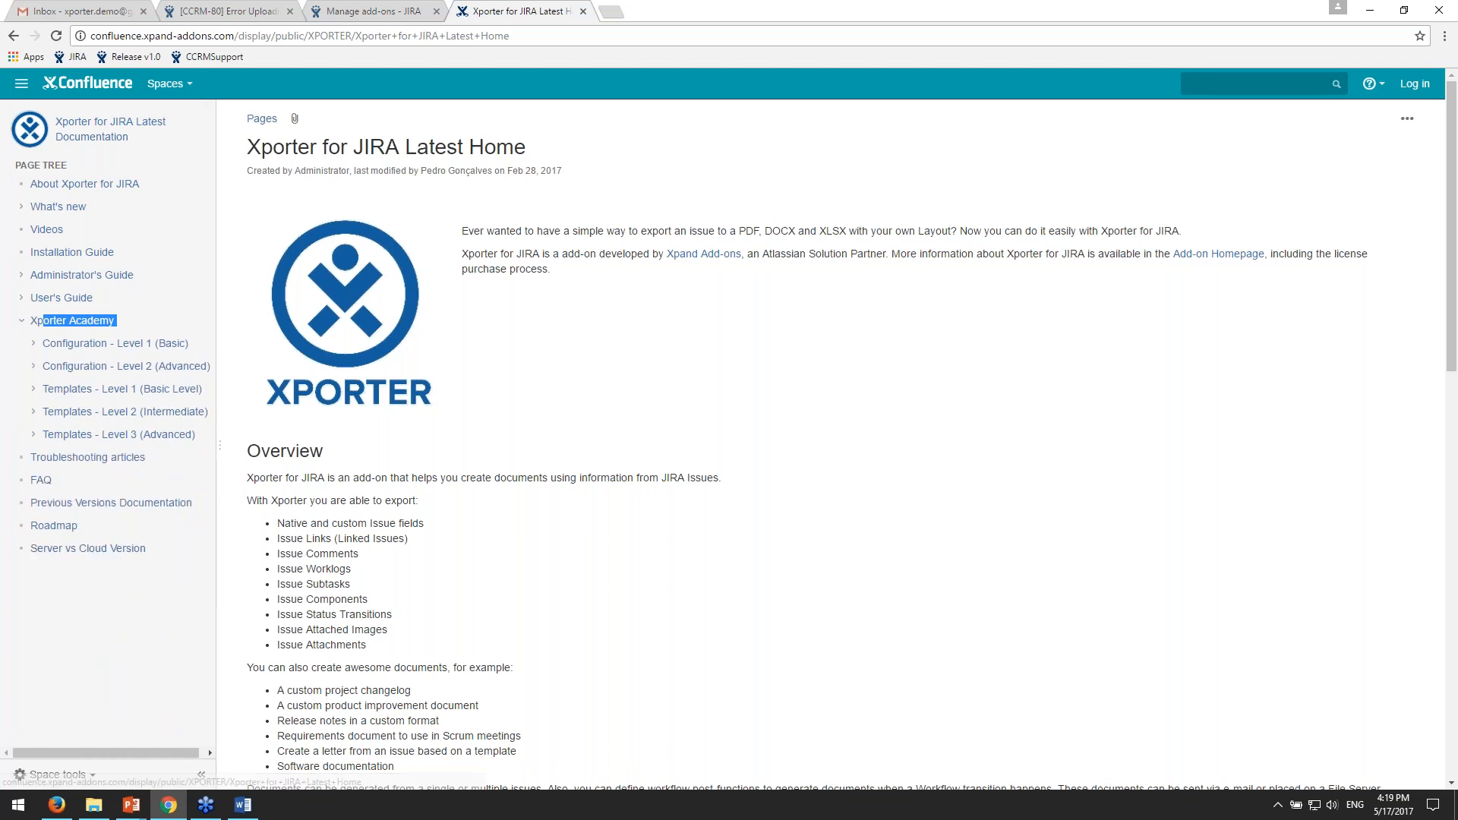
left_click(21, 320)
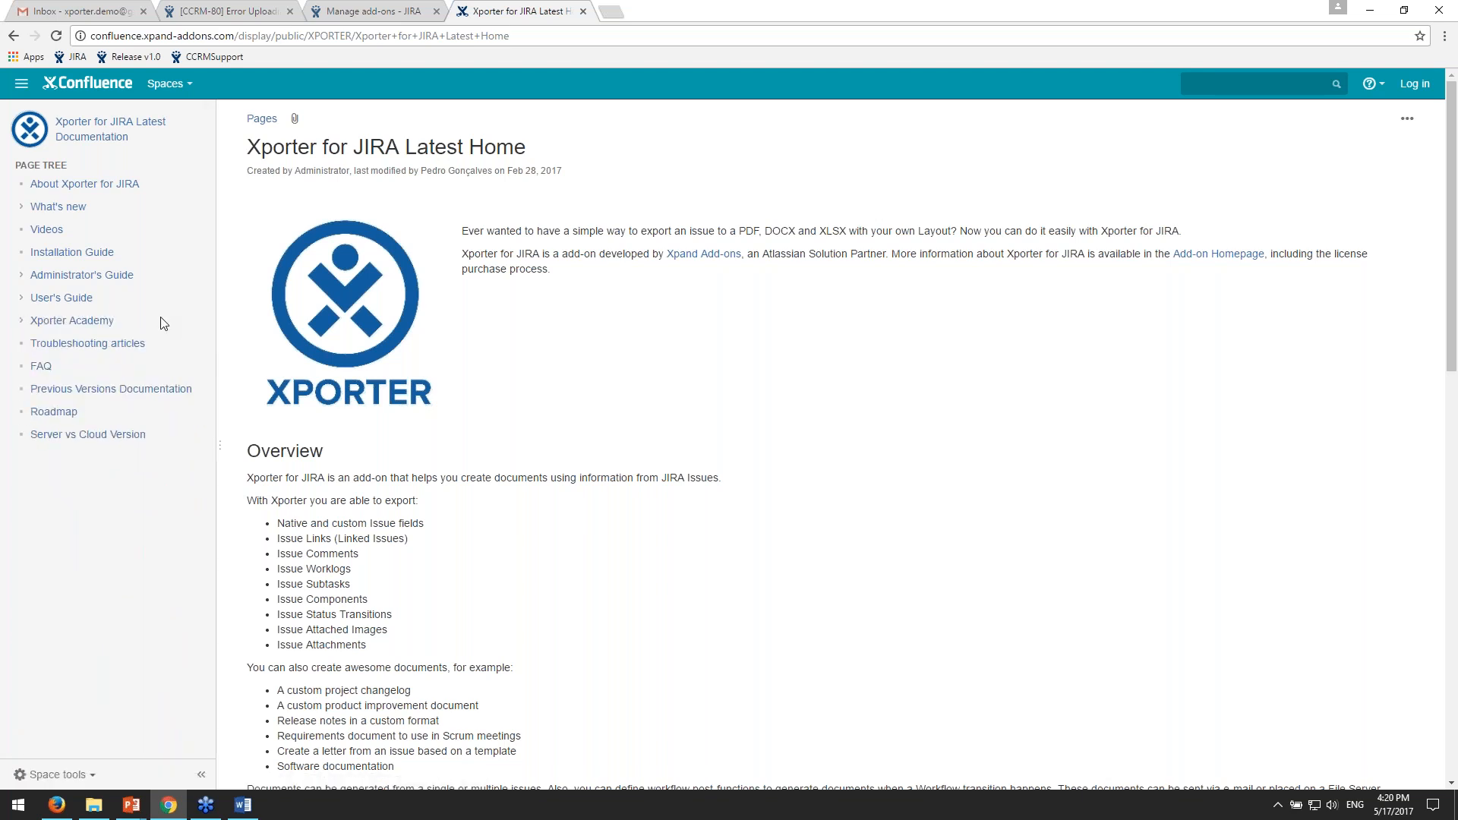
- Expand User's Guide and Working with Templates in the page tree, and open the Mappings page
left_click(21, 298)
left_click(34, 320)
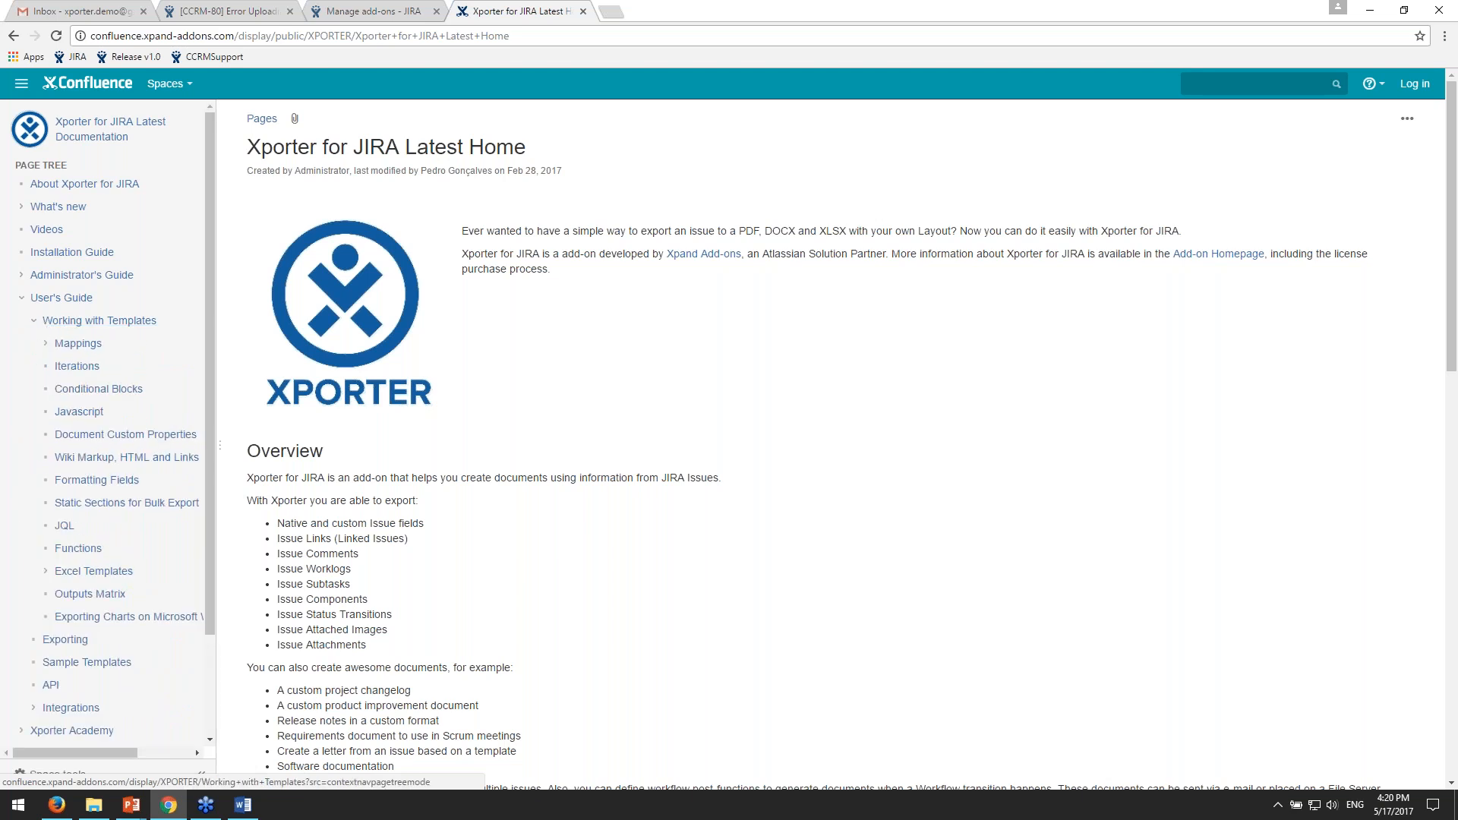
left_click_drag(174, 326, 153, 322)
left_click(178, 323)
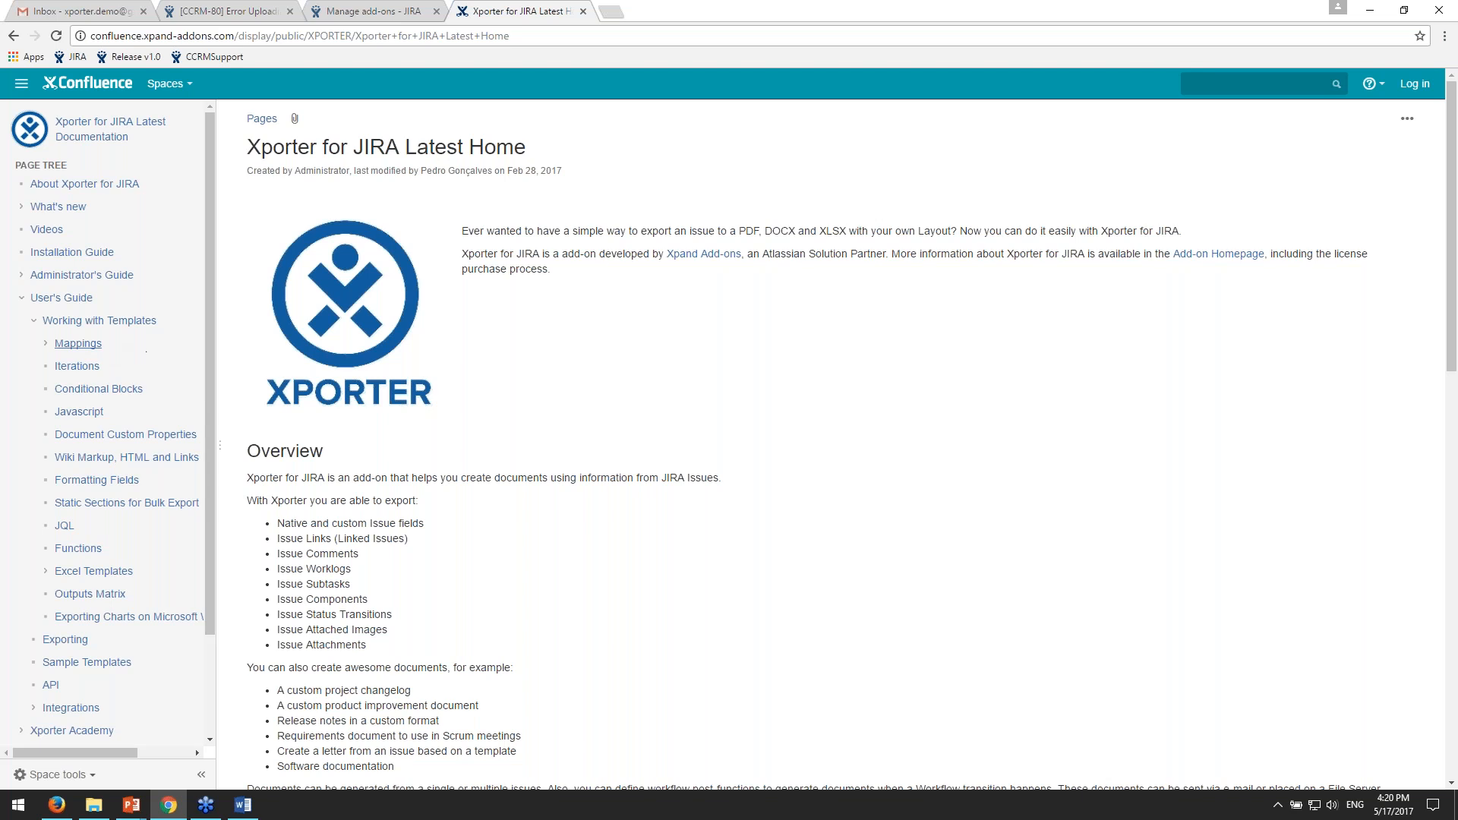
left_click(77, 343)
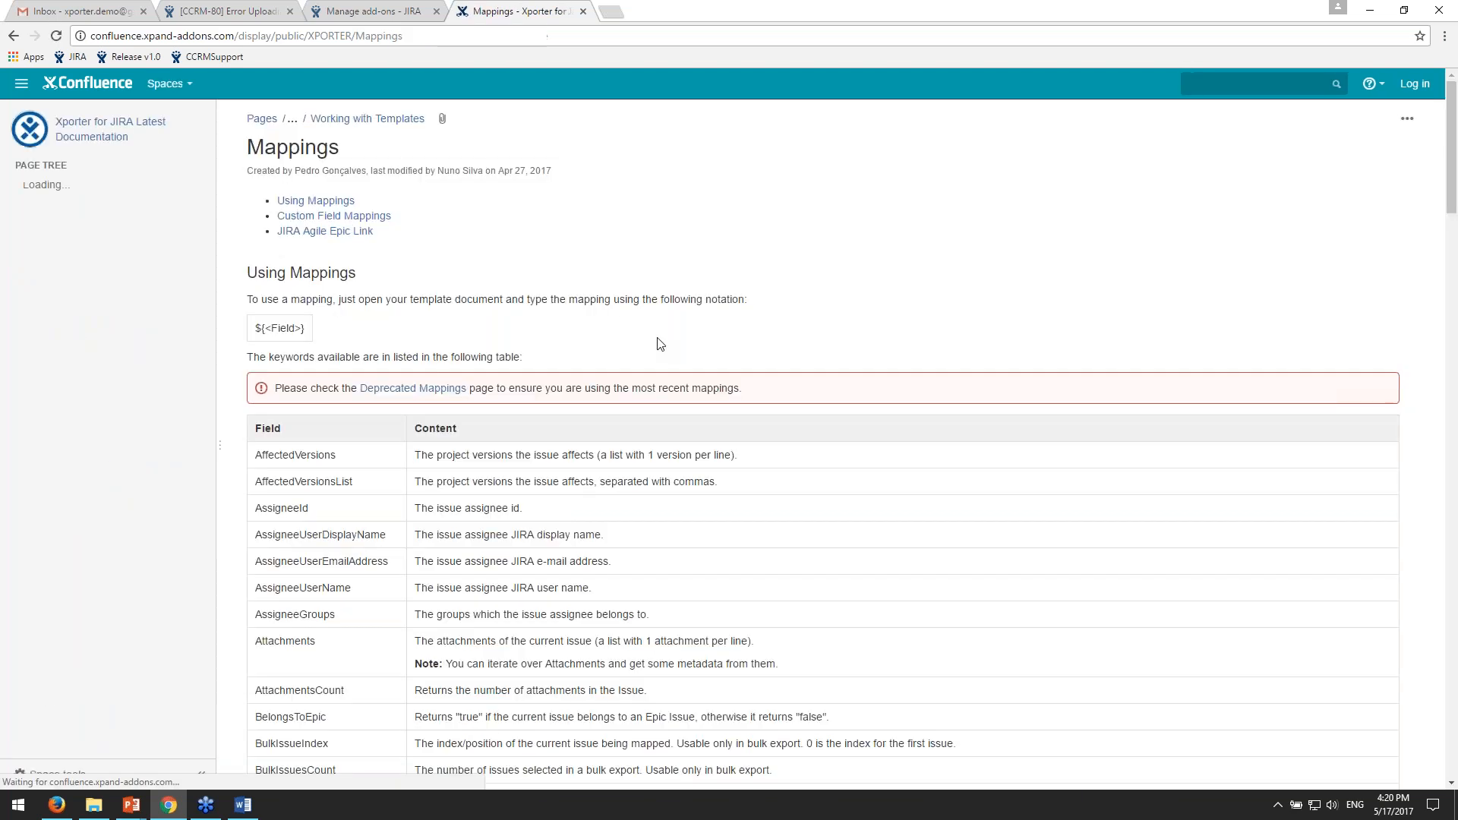
- Highlight part of the Using Mappings heading and the ${<Field>} notation, and look through the table of available mapping fields
left_click_drag(357, 273, 348, 273)
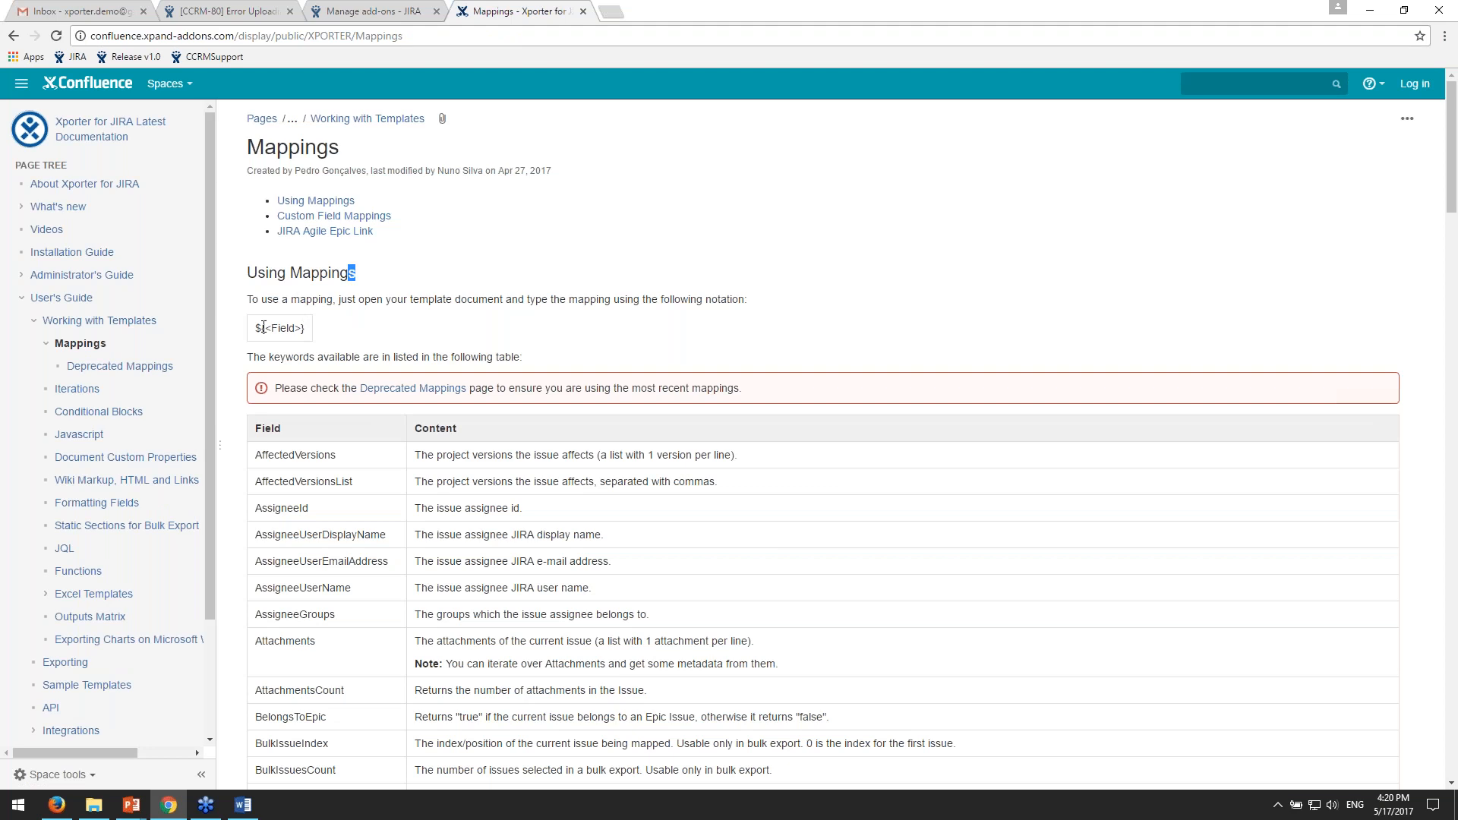
left_click_drag(263, 327, 255, 327)
scroll(578, 344, "down", 3)
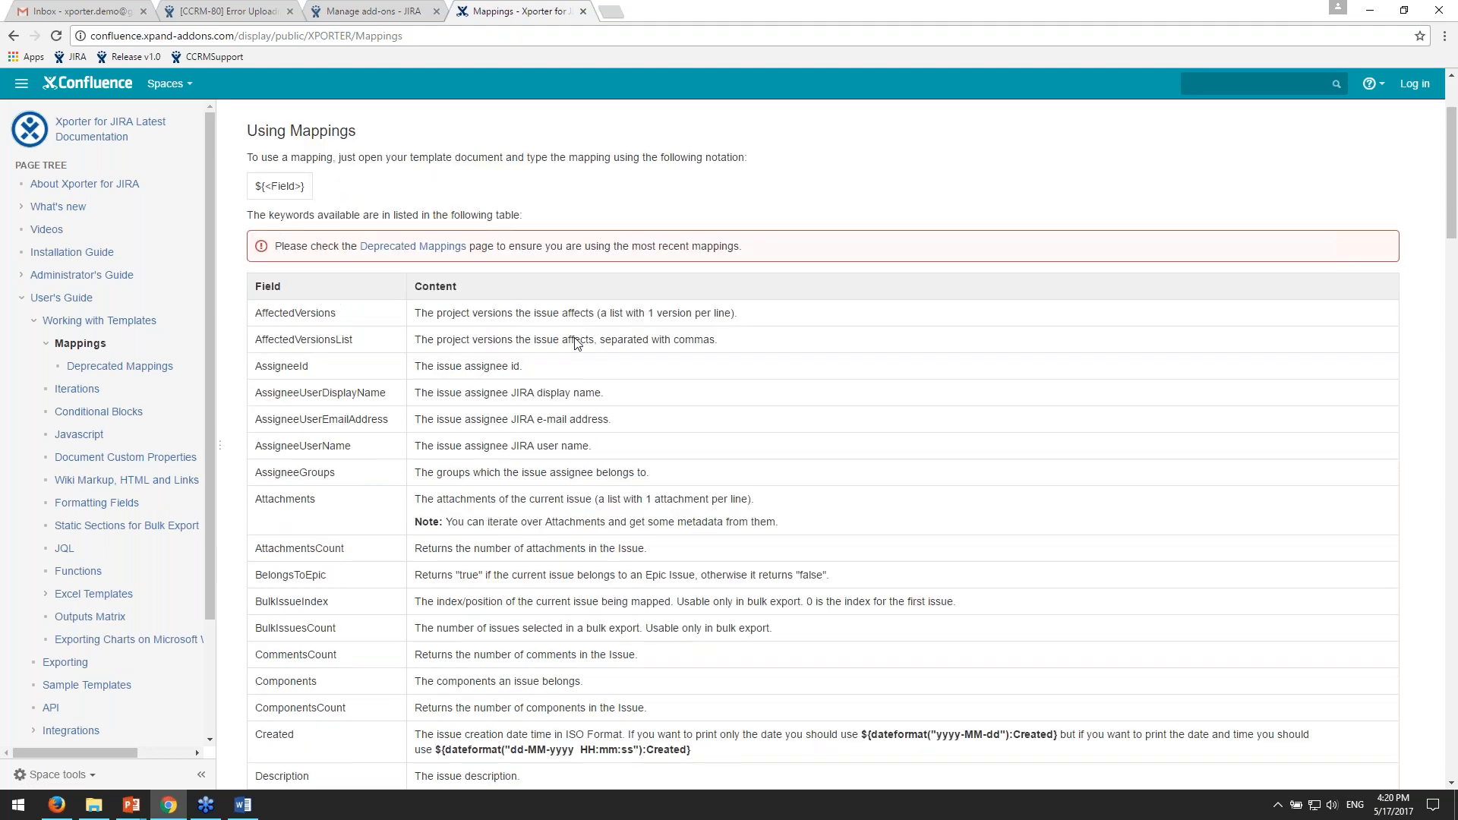
scroll(578, 343, "down", 20)
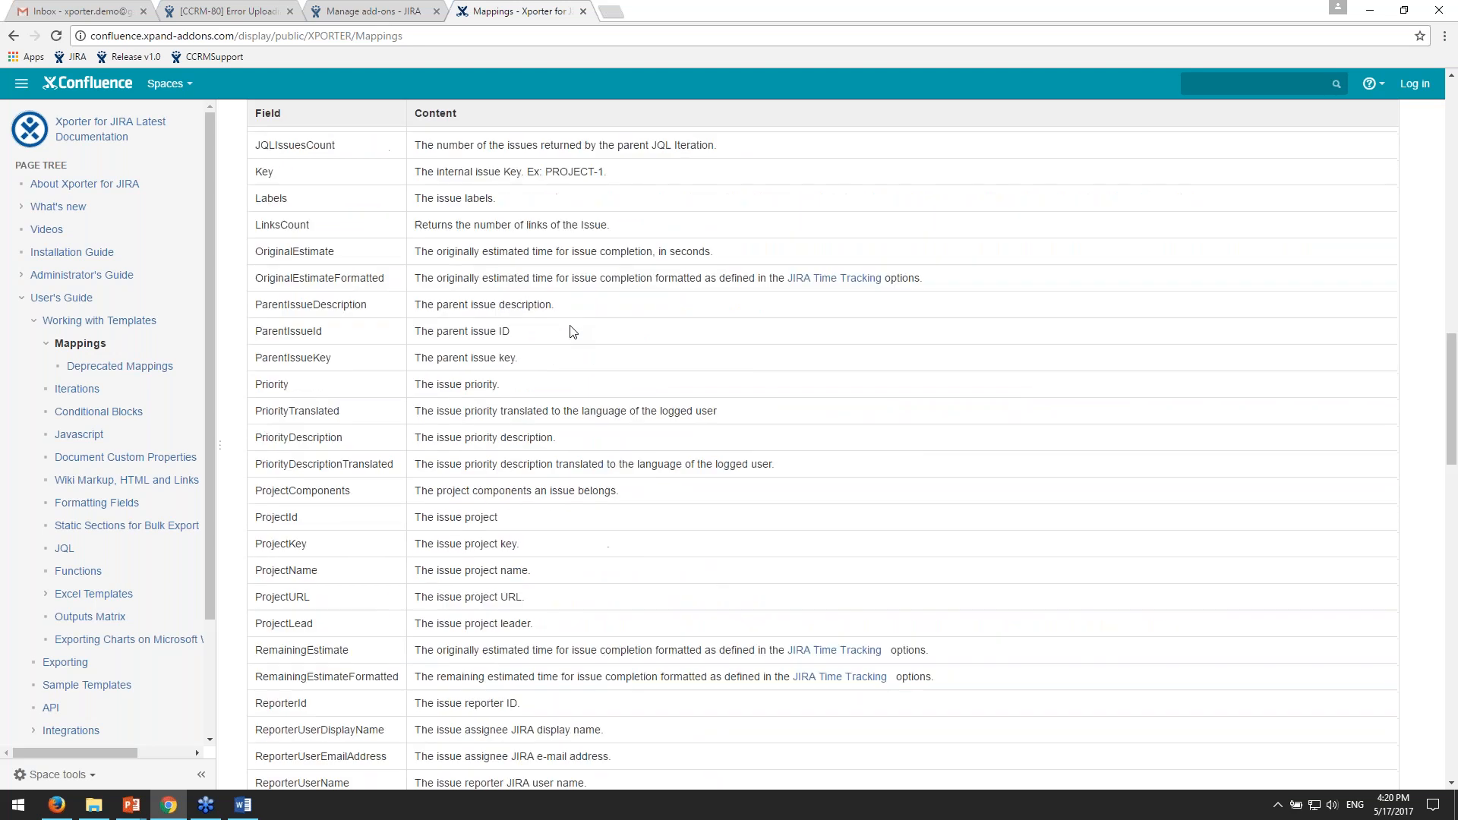
scroll(574, 331, "up", 11)
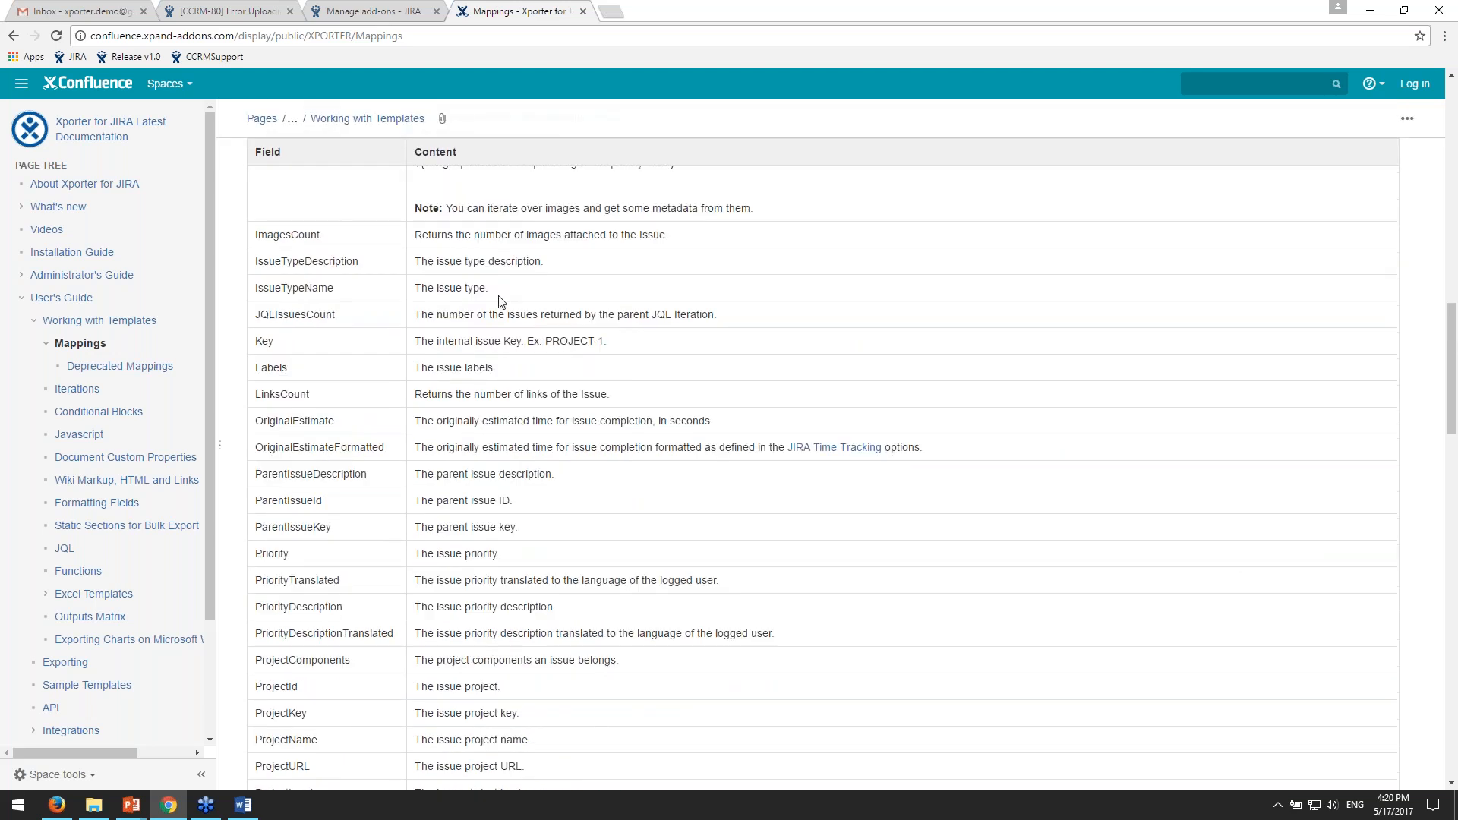
- Look through the remaining rows of the mapping fields table down to the Custom Field Mappings section
scroll(897, 363, "down", 1)
scroll(897, 369, "down", 10)
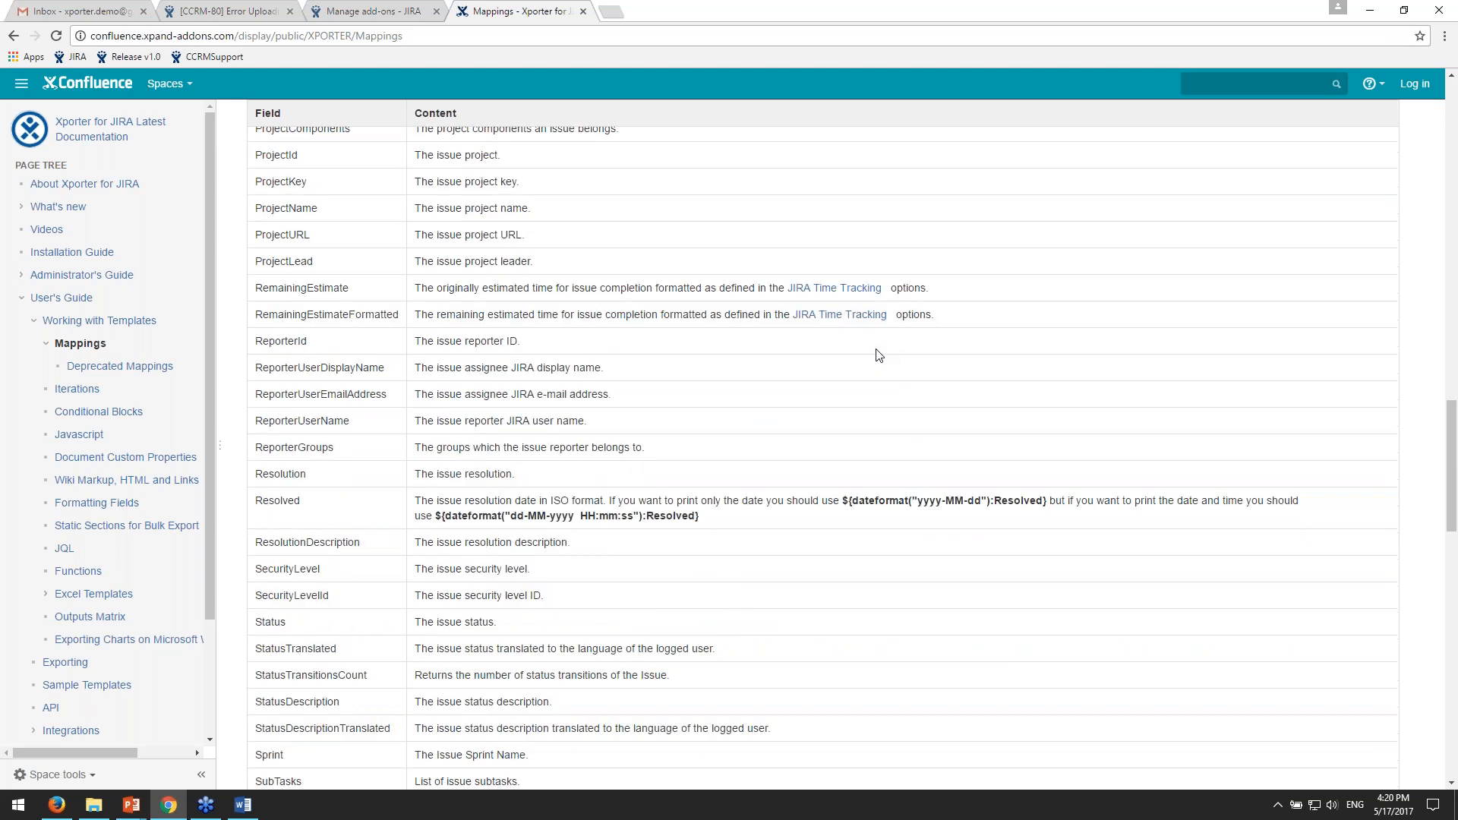
scroll(866, 360, "down", 7)
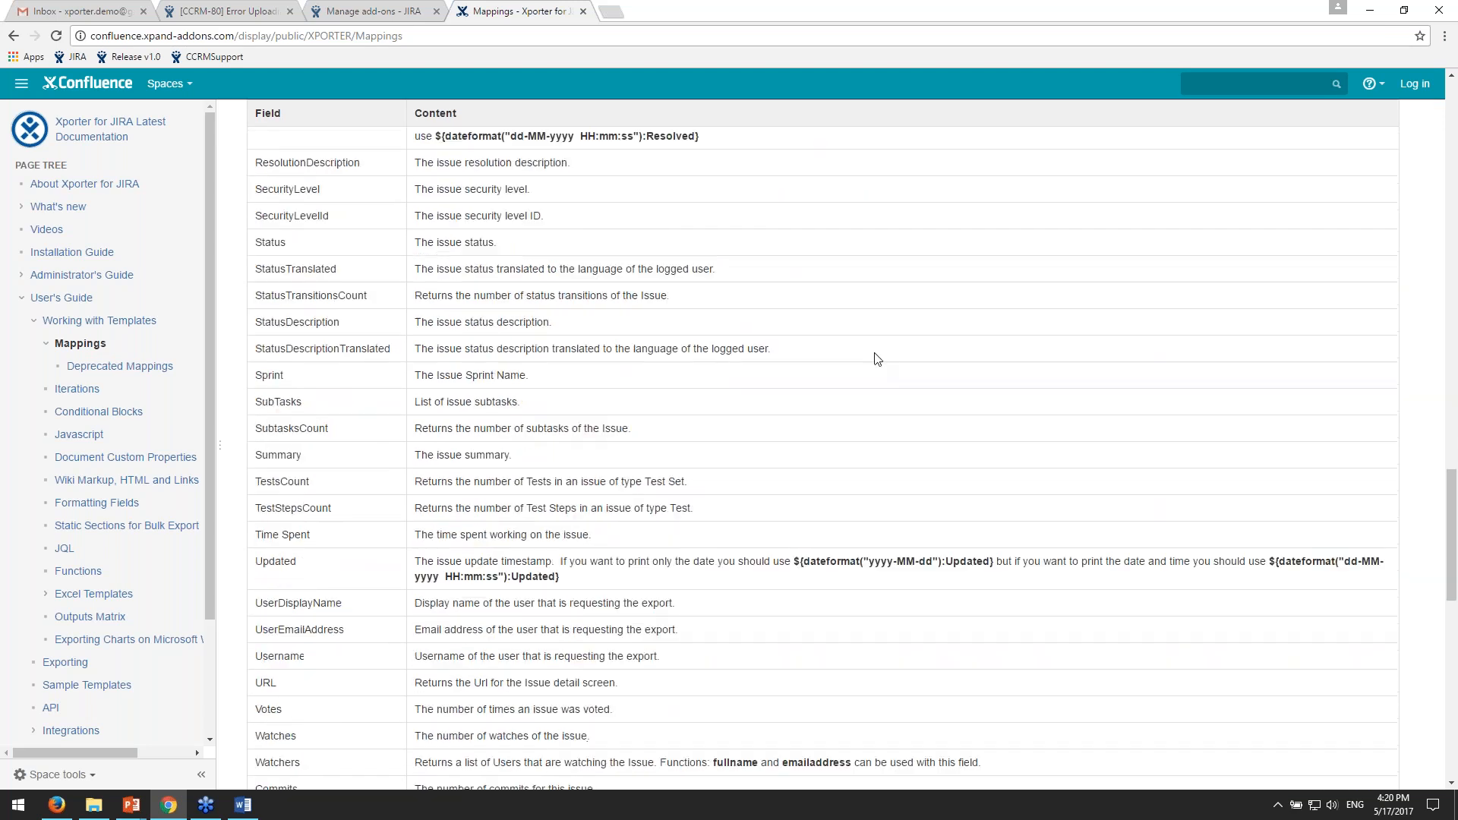
scroll(894, 361, "down", 1)
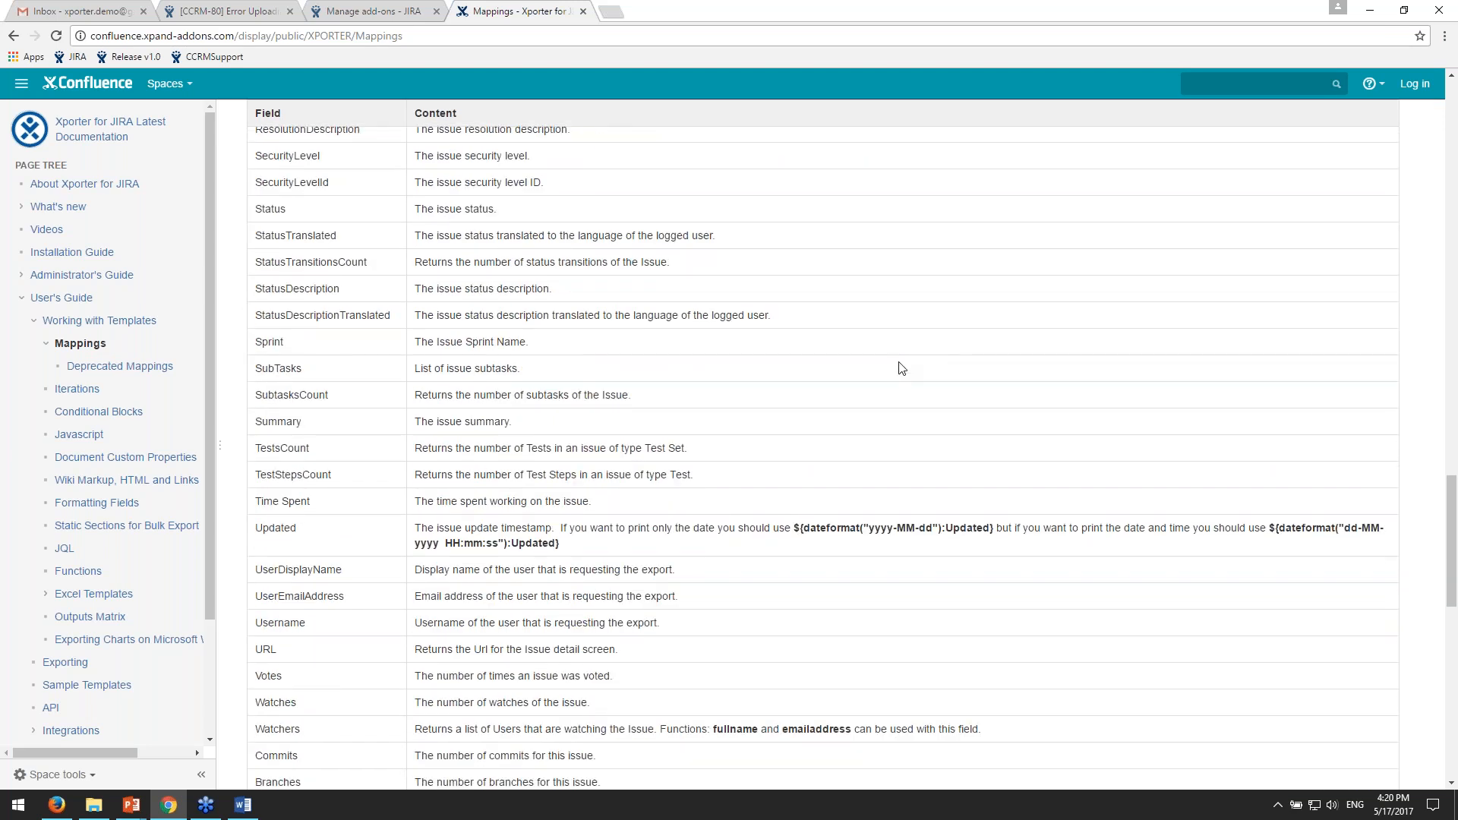
scroll(901, 368, "down", 3)
scroll(1064, 398, "down", 2)
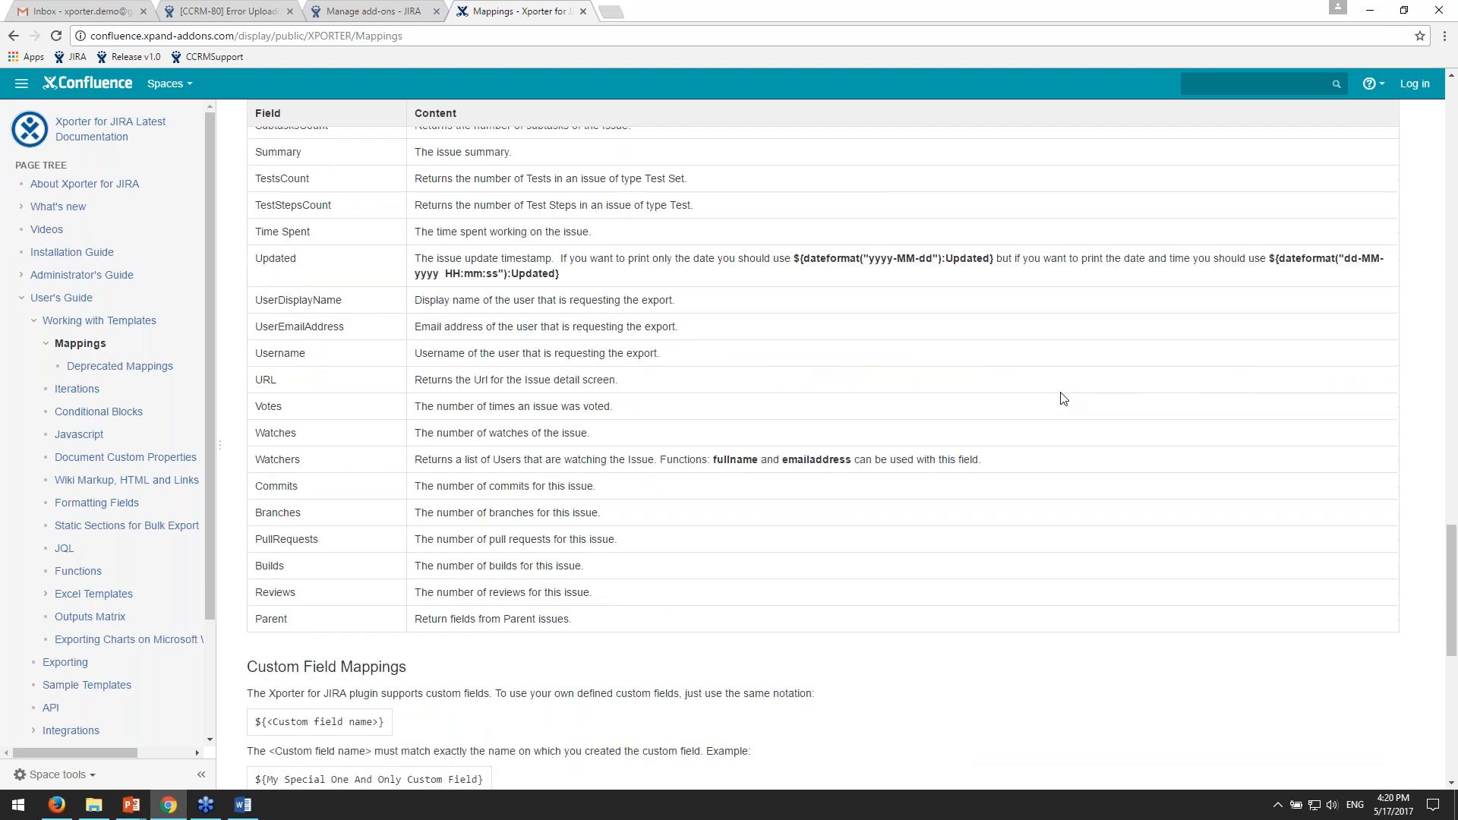
scroll(422, 322, "down", 5)
scroll(566, 388, "down", 2)
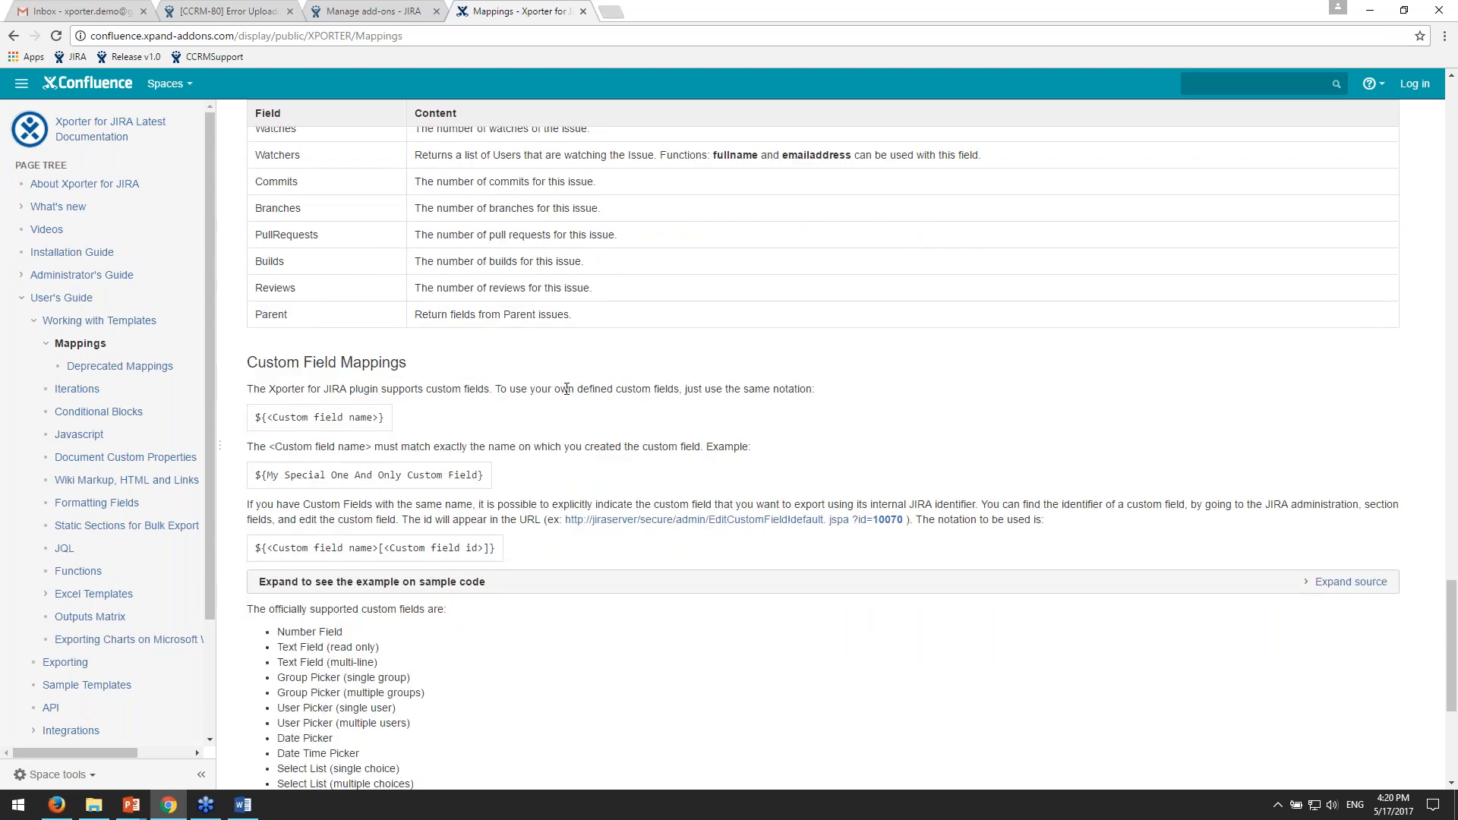
- Highlight the Custom Field Mappings heading and the example field name My Special One And Only Custom Field
left_click_drag(256, 362, 447, 365)
left_click(466, 373)
left_click_drag(268, 474, 291, 476)
left_click(386, 476)
left_click_drag(257, 475, 291, 475)
double_click(275, 475)
left_click_drag(277, 474, 479, 474)
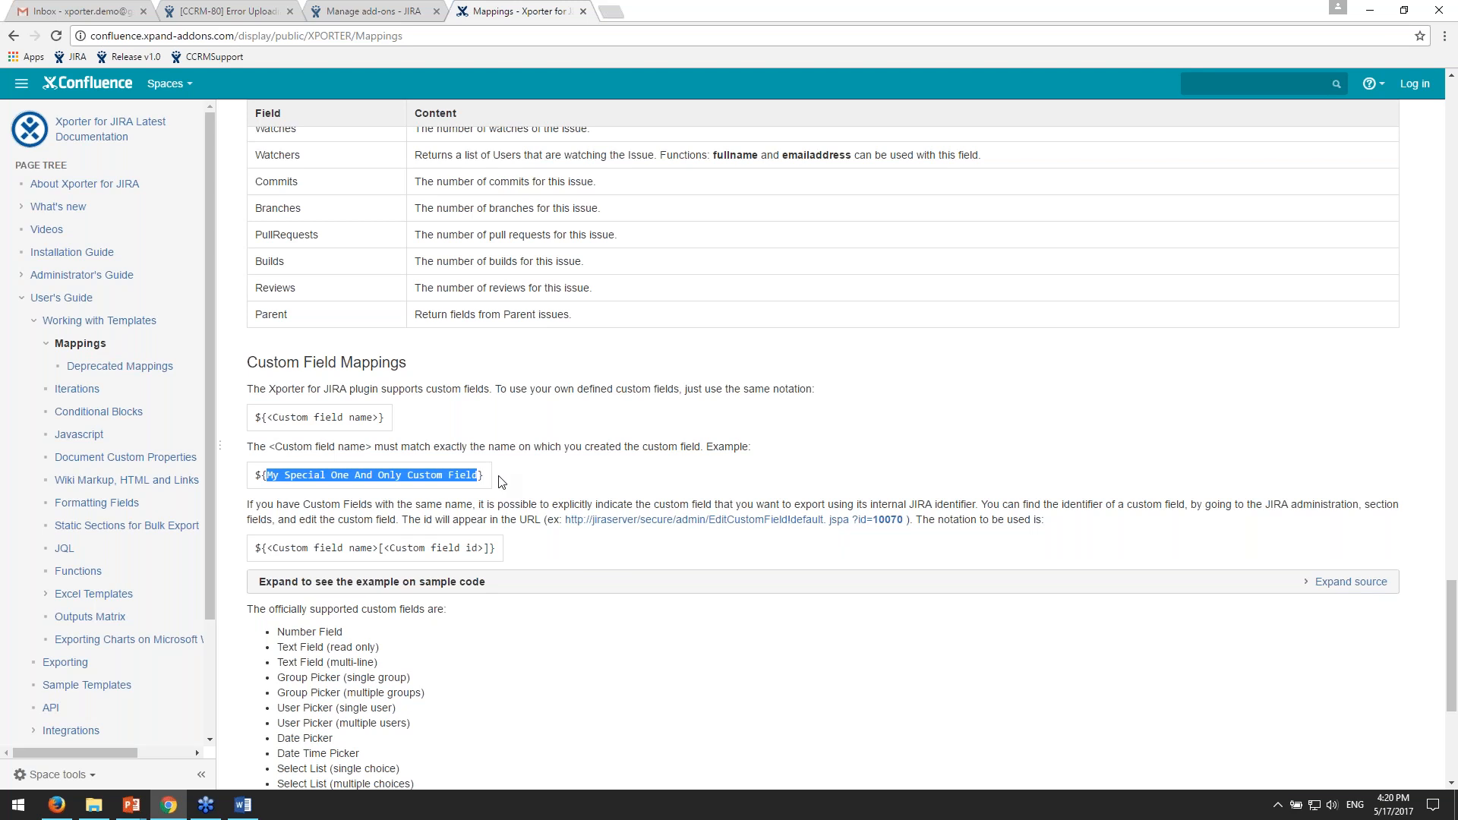
- Review the list of officially supported custom field types, highlighting part of the Date Picker and Text Field (multi-line) entries
scroll(530, 486, "down", 1)
scroll(530, 487, "down", 1)
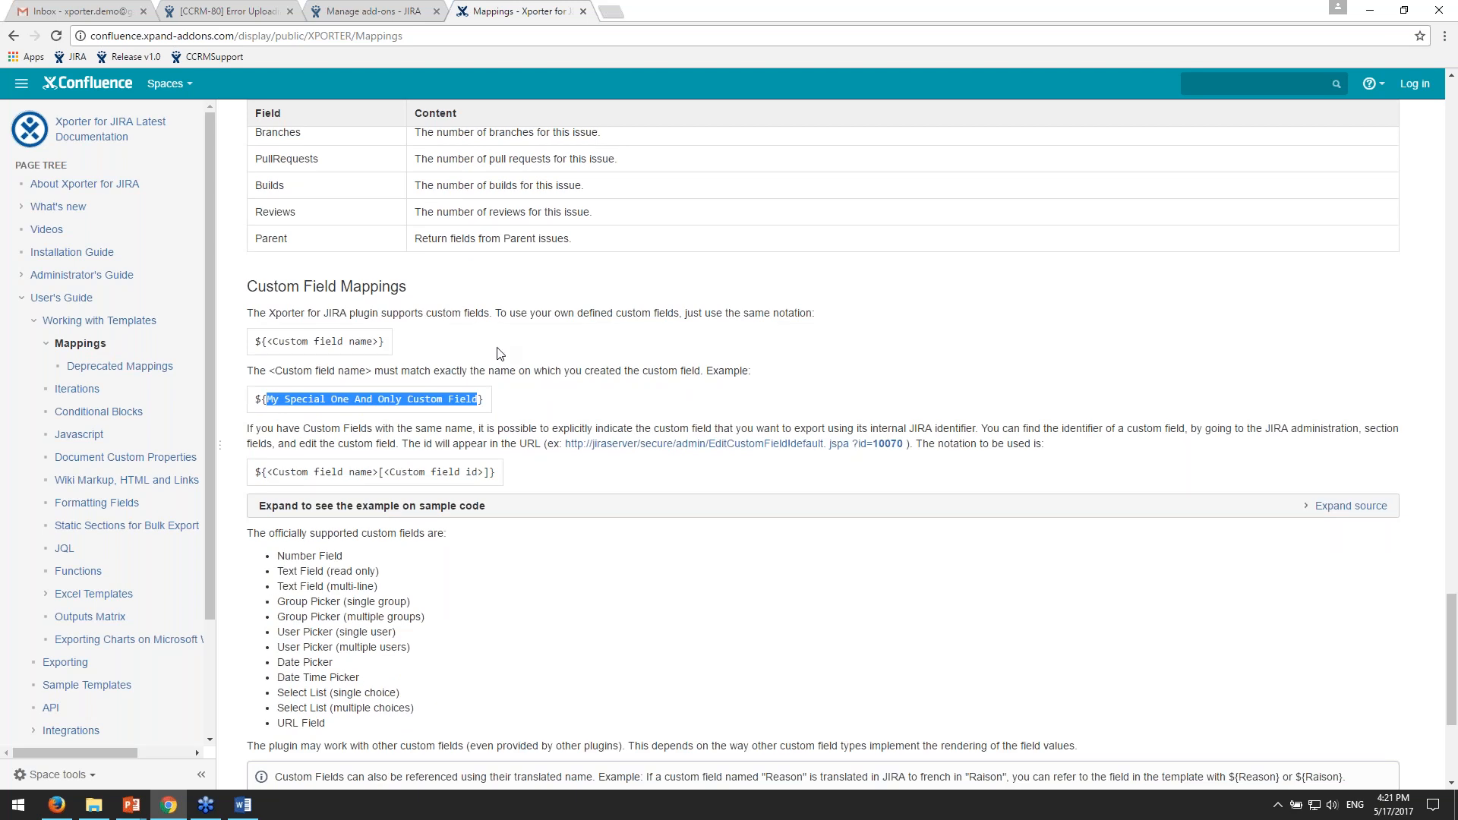
scroll(489, 367, "down", 1)
scroll(489, 367, "down", 1)
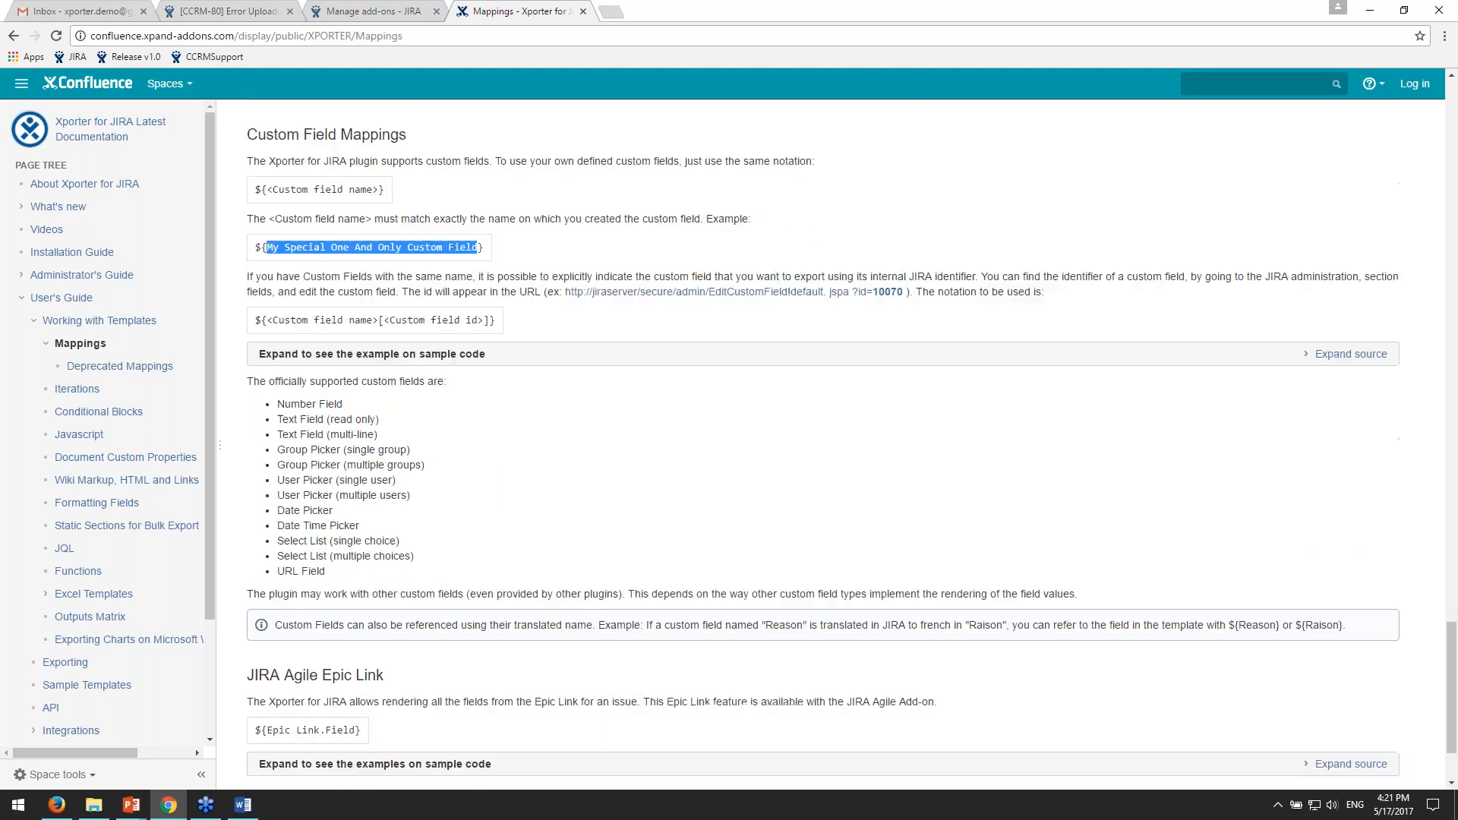
scroll(515, 370, "down", 1)
scroll(515, 374, "down", 1)
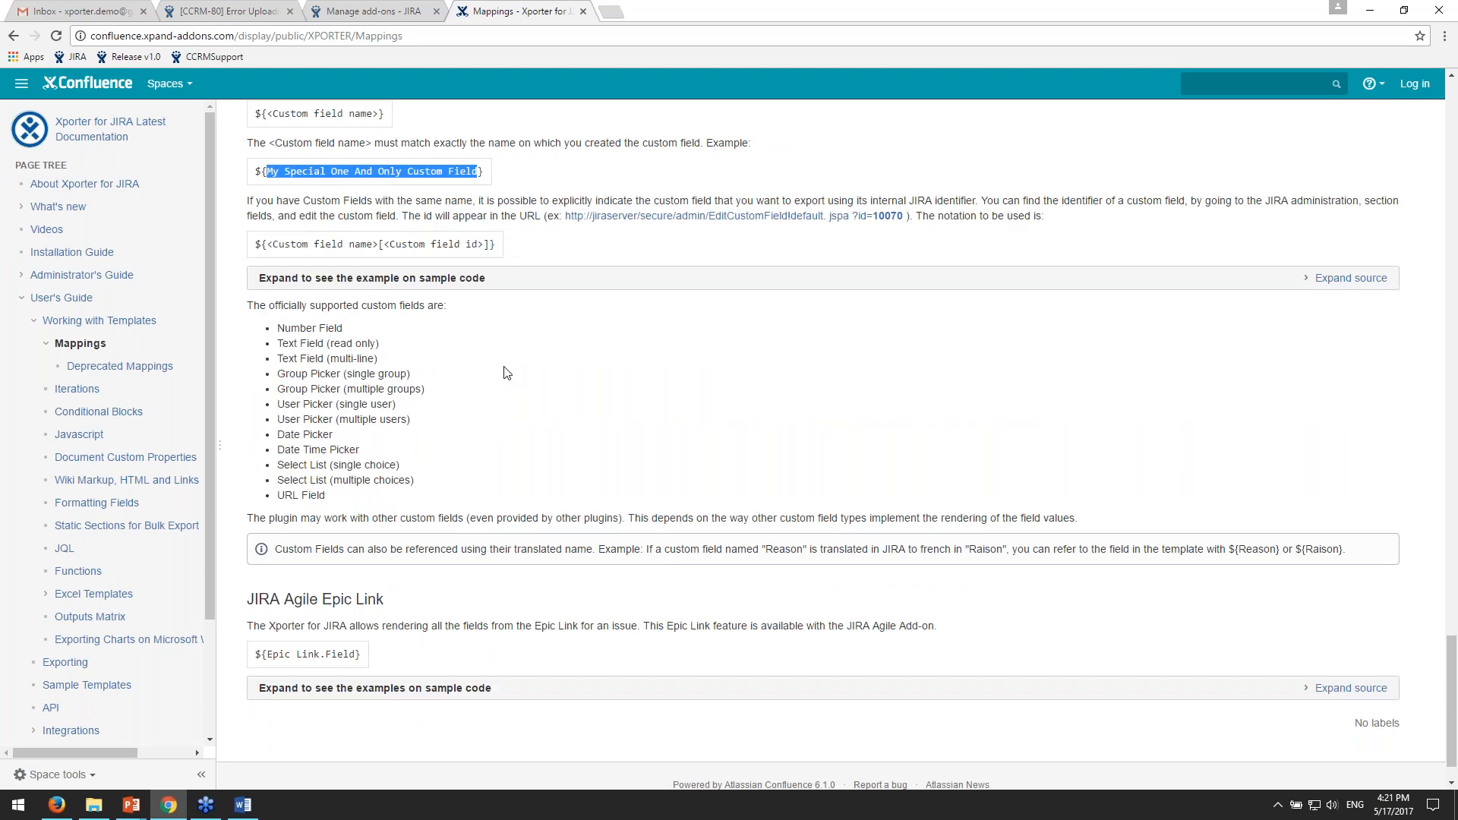
left_click_drag(284, 435, 314, 433)
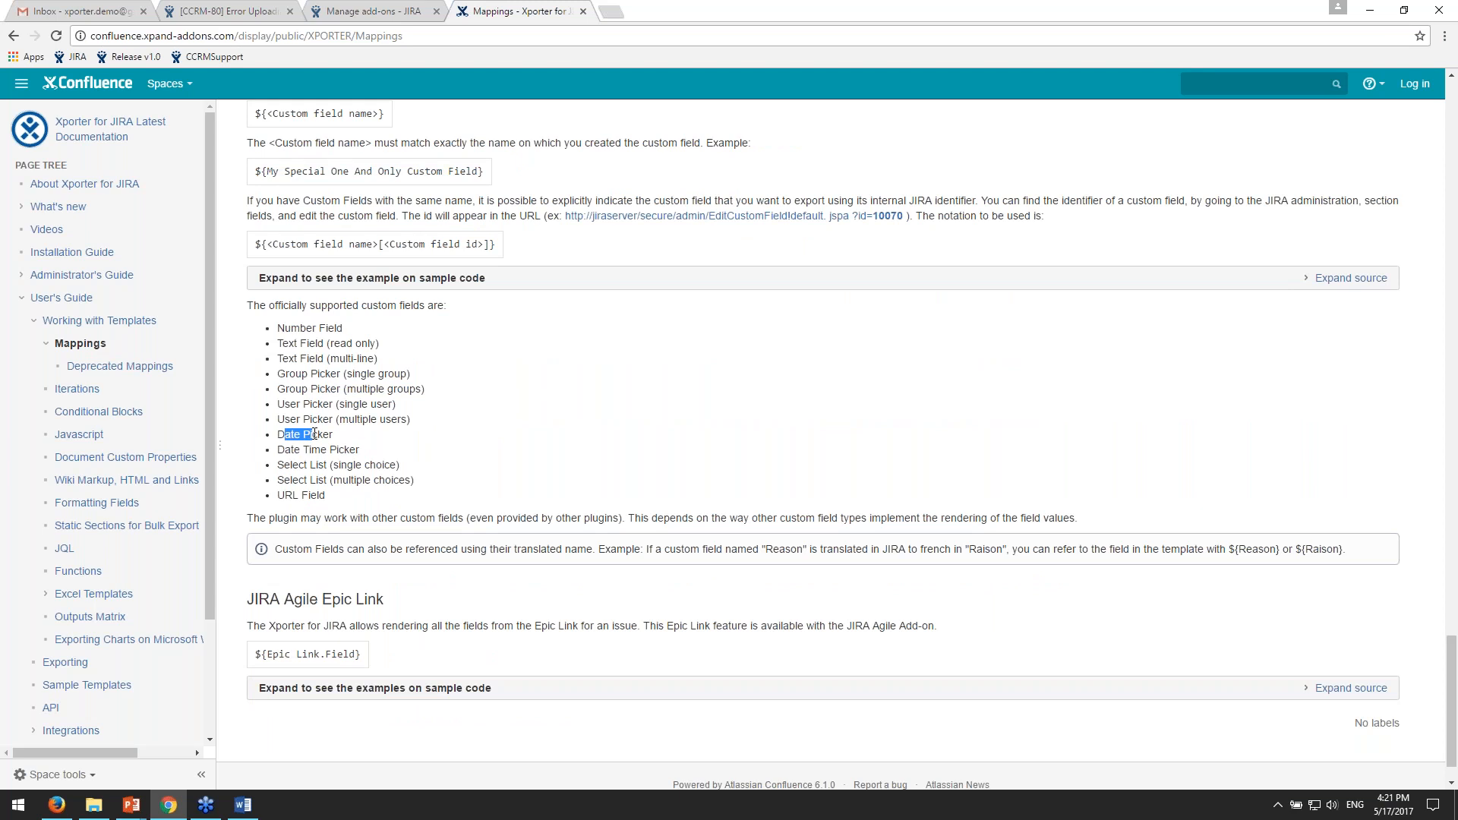
left_click_drag(314, 433, 300, 421)
left_click_drag(294, 359, 300, 356)
scroll(372, 548, "down", 1)
scroll(372, 548, "up", 13)
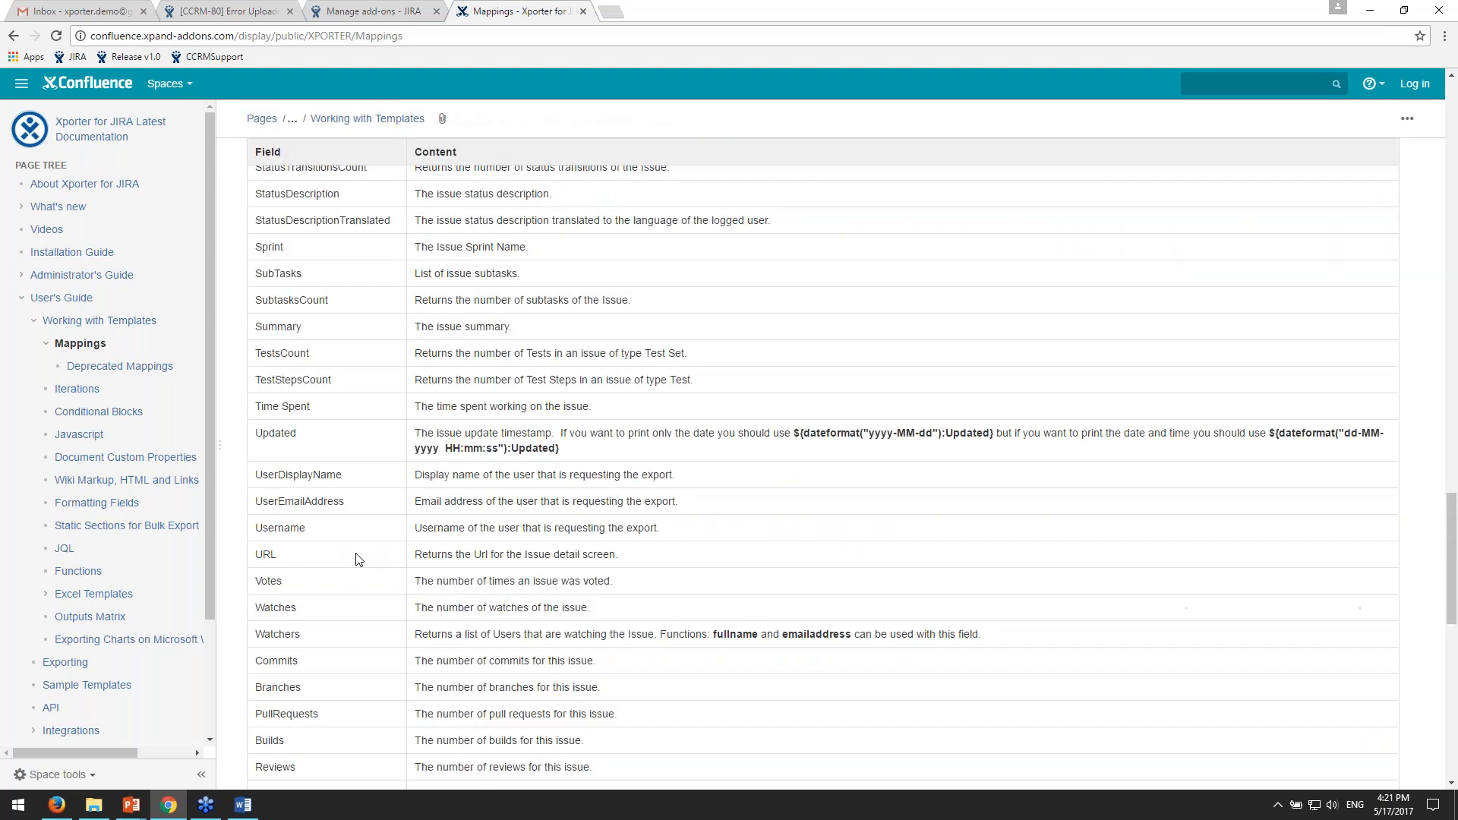
scroll(357, 559, "down", 12)
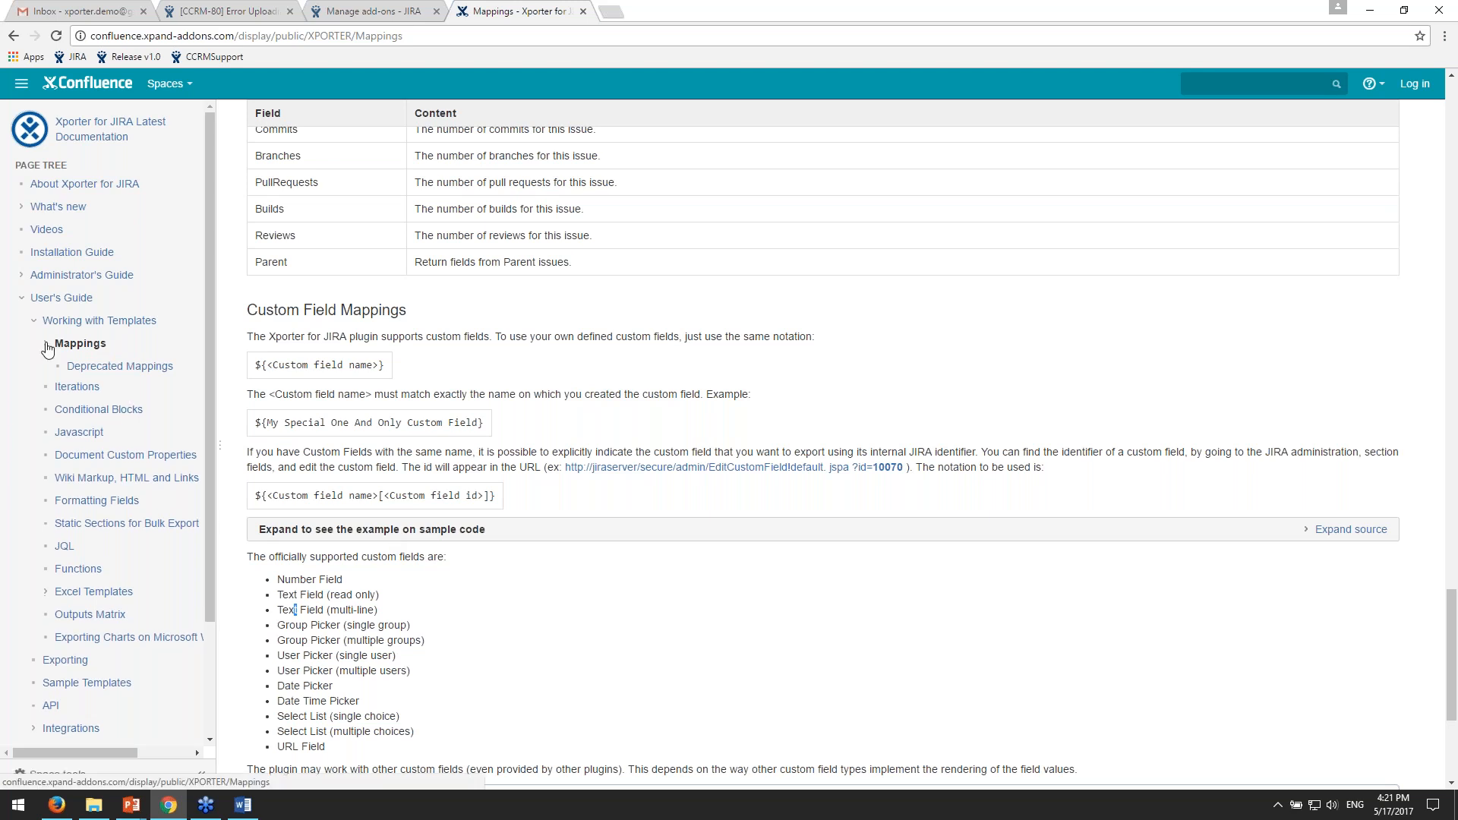
- Collapse Mappings in the page tree, open the Conditional Blocks page, and expand its notation sample, highlighting the <Javascript> placeholder
left_click(47, 348)
left_click(123, 395)
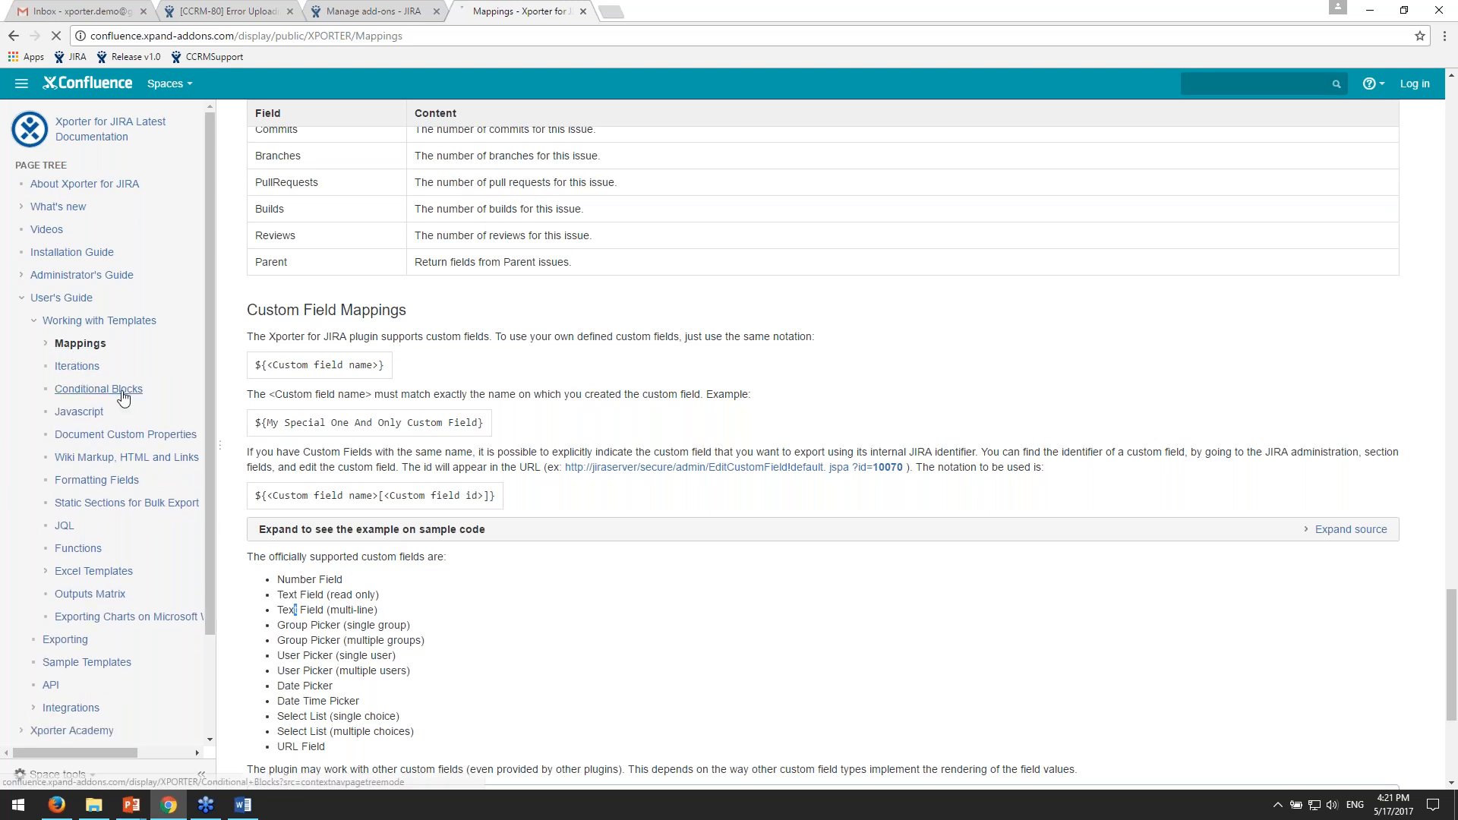
left_click(402, 251)
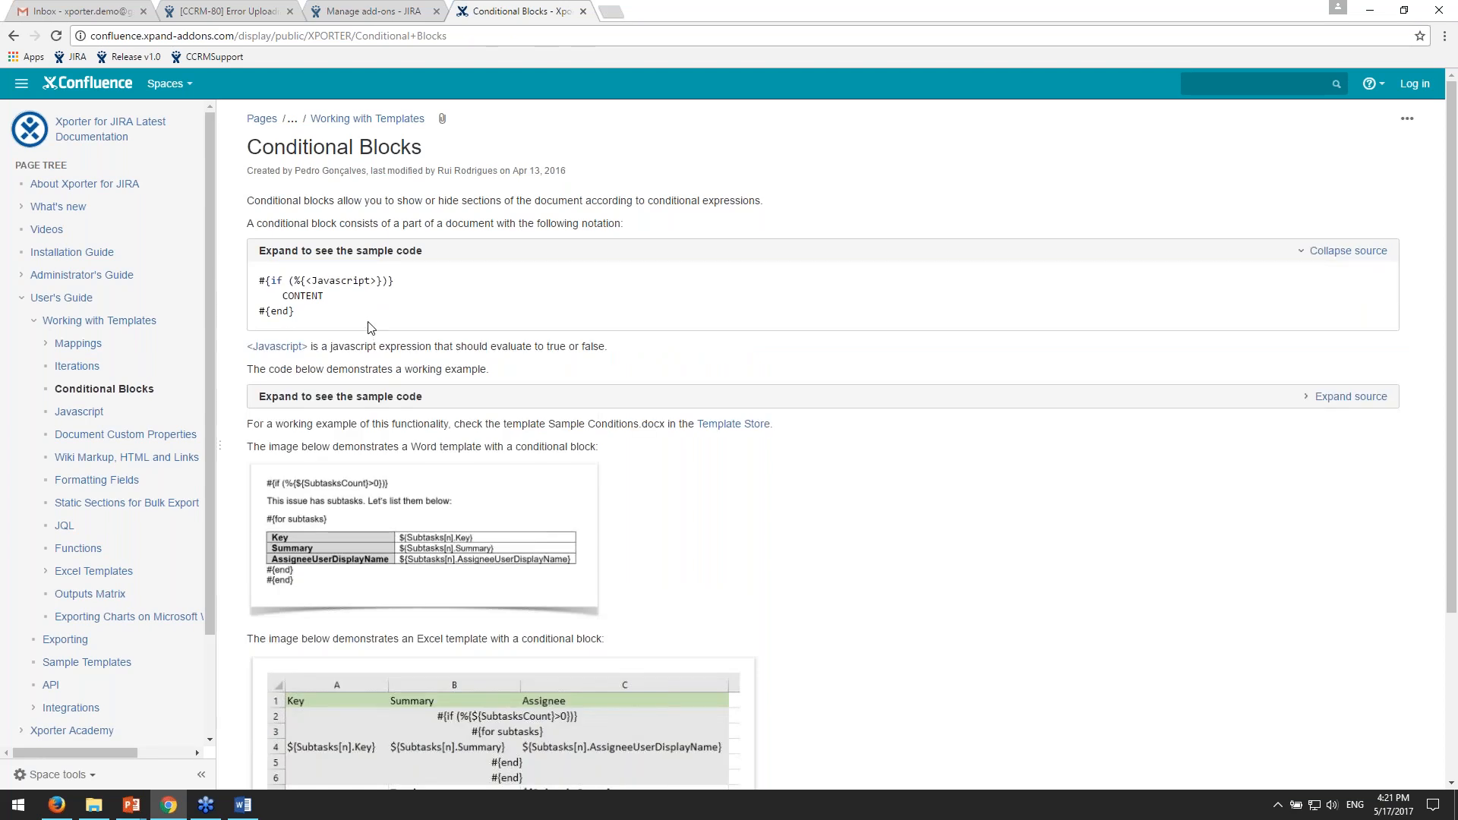
left_click_drag(302, 280, 347, 281)
- Expand the working conditional example, highlight parts of its code and the footer line, and view the Word and Excel template images
left_click(1379, 398)
scroll(1379, 398, "down", 1)
scroll(1328, 413, "down", 2)
left_click_drag(335, 229, 283, 229)
left_click_drag(260, 290, 259, 304)
left_click_drag(381, 304, 282, 320)
left_click_drag(260, 502, 476, 504)
scroll(713, 532, "down", 4)
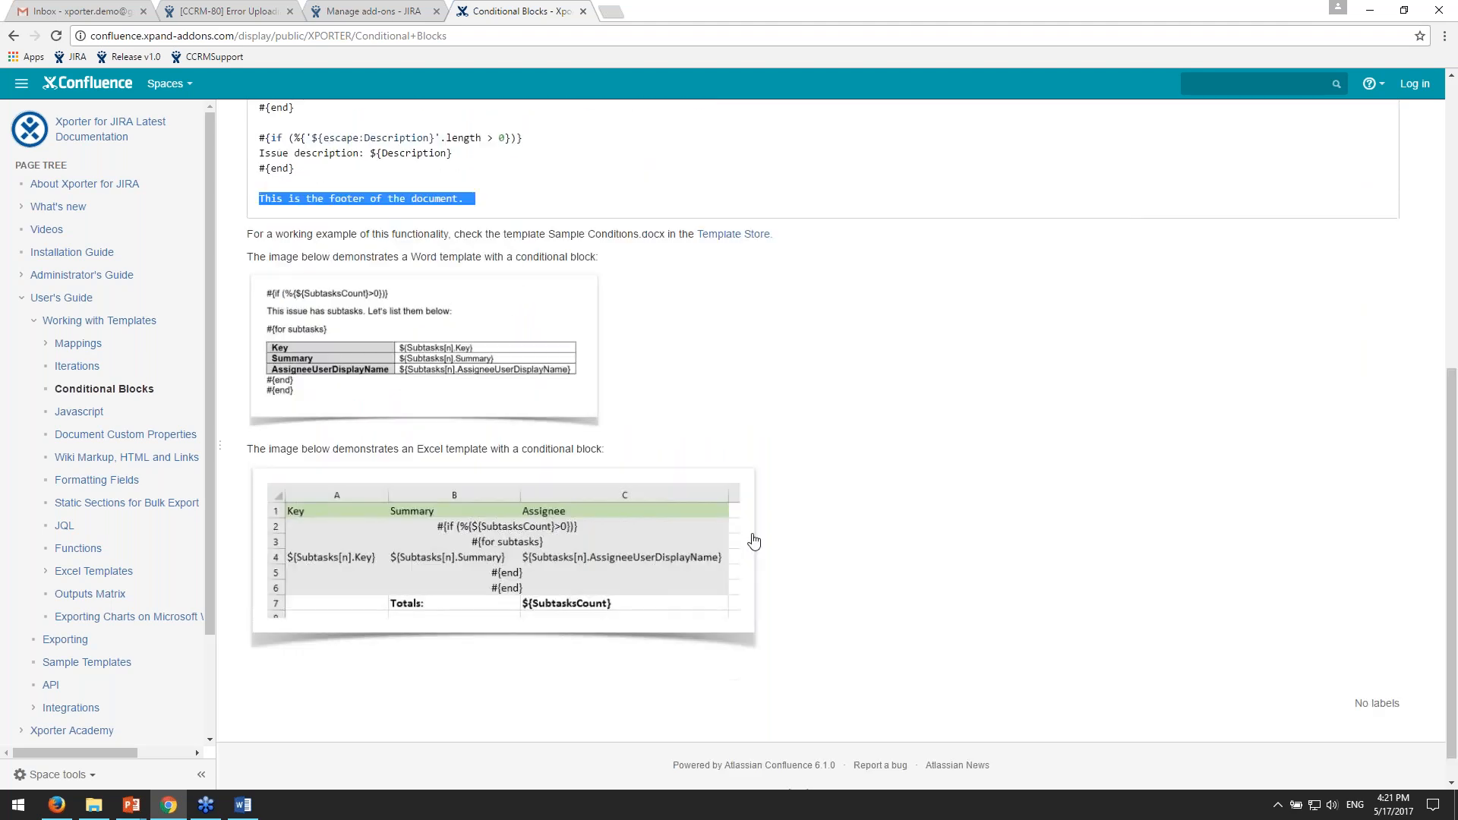
scroll(1050, 575, "up", 7)
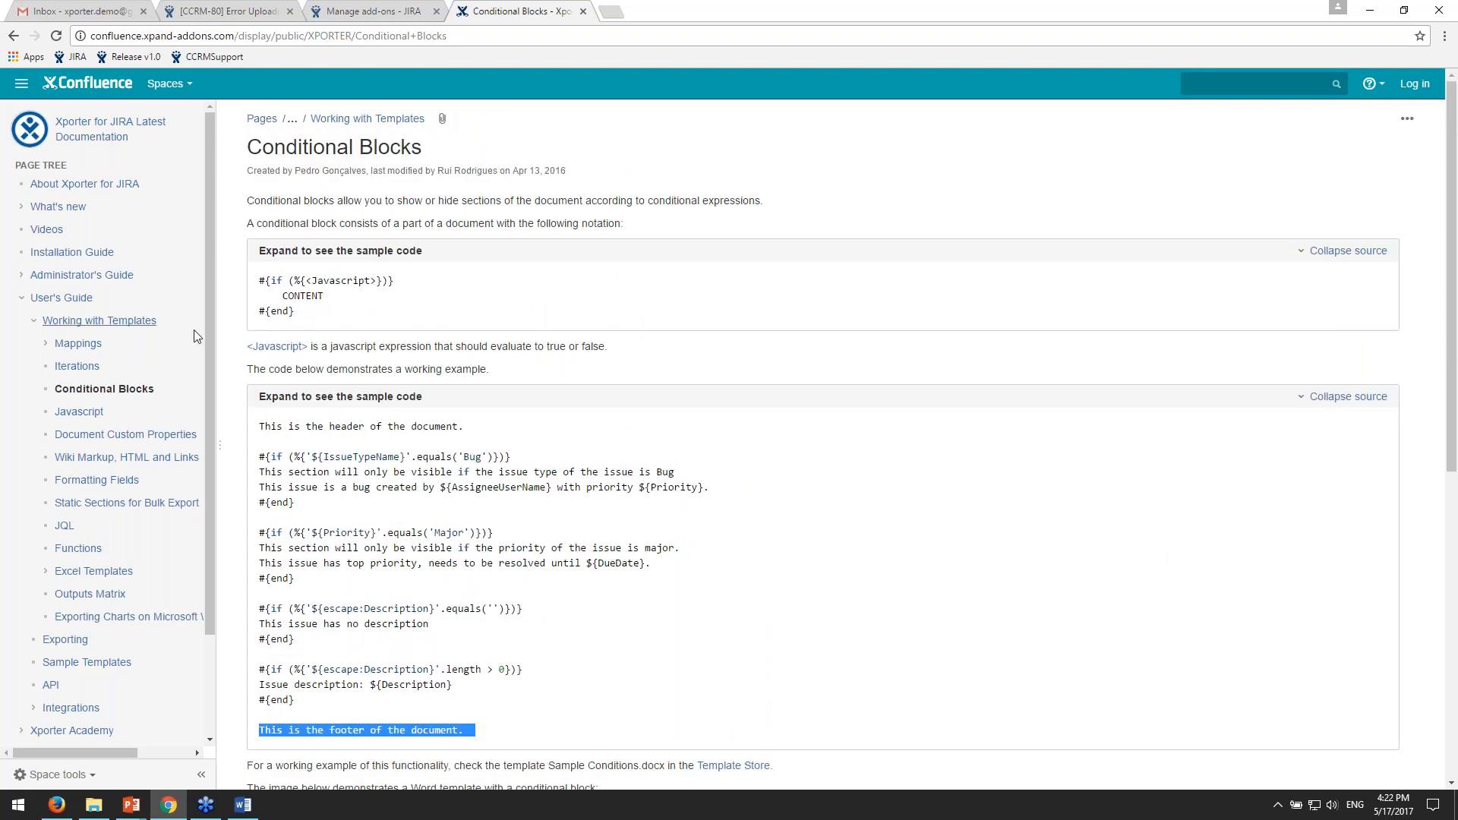
- Open the Javascript page and expand the source of the three Creation Date format examples and the non-empty field example
left_click(249, 403)
left_click(79, 411)
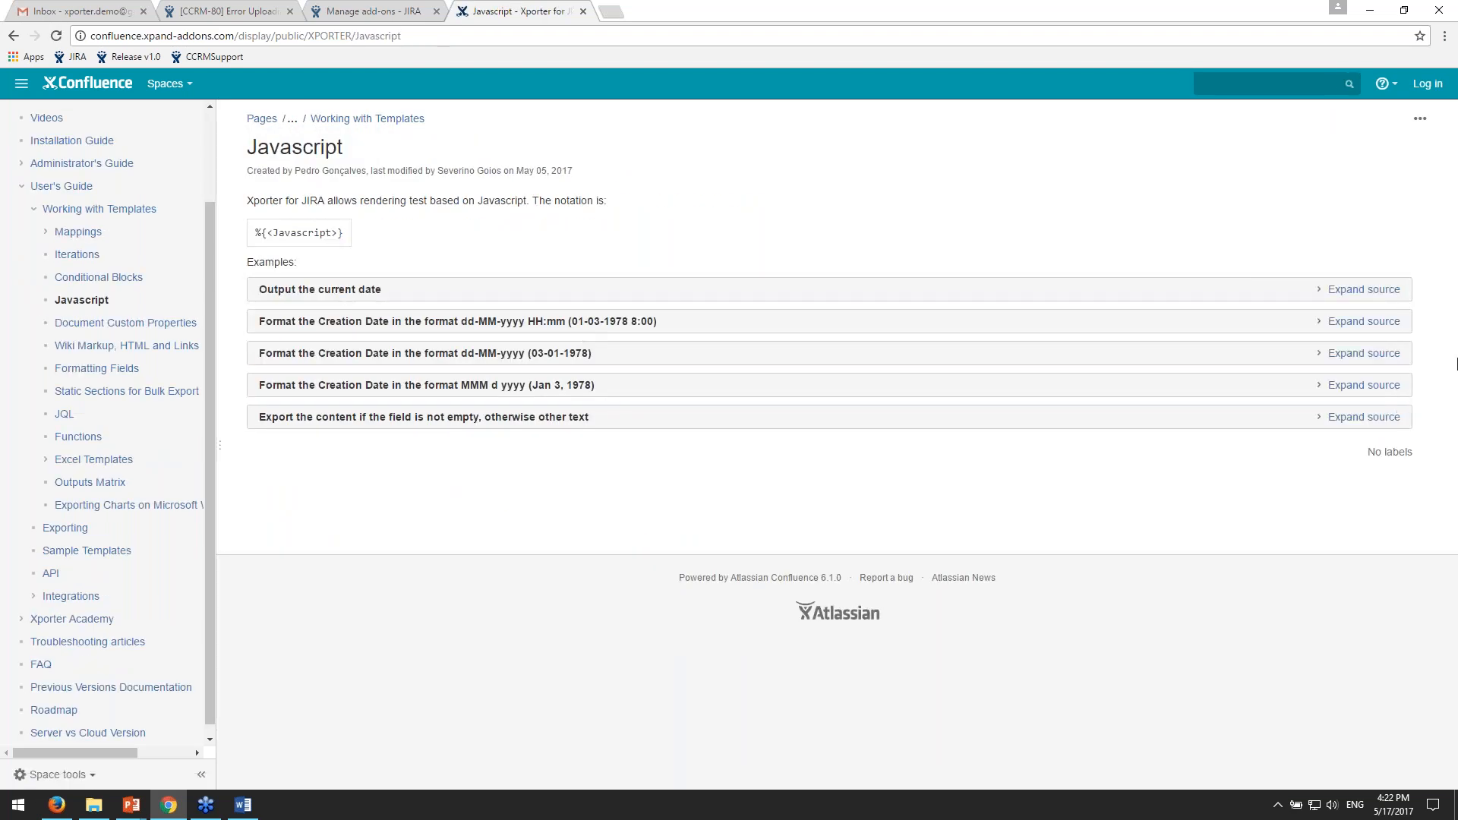
left_click(1386, 419)
left_click(1376, 354)
left_click(1374, 322)
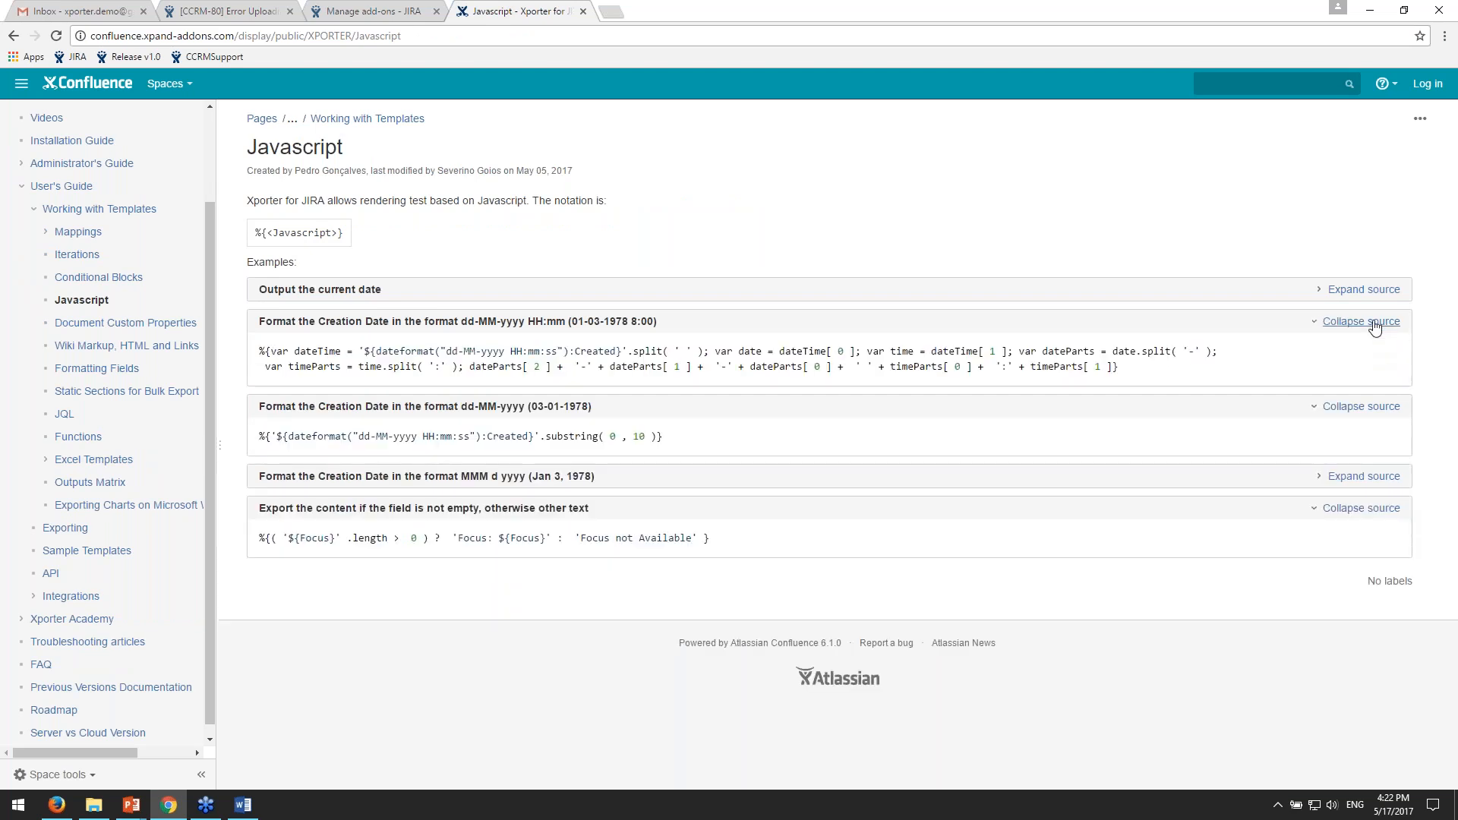
left_click(1363, 476)
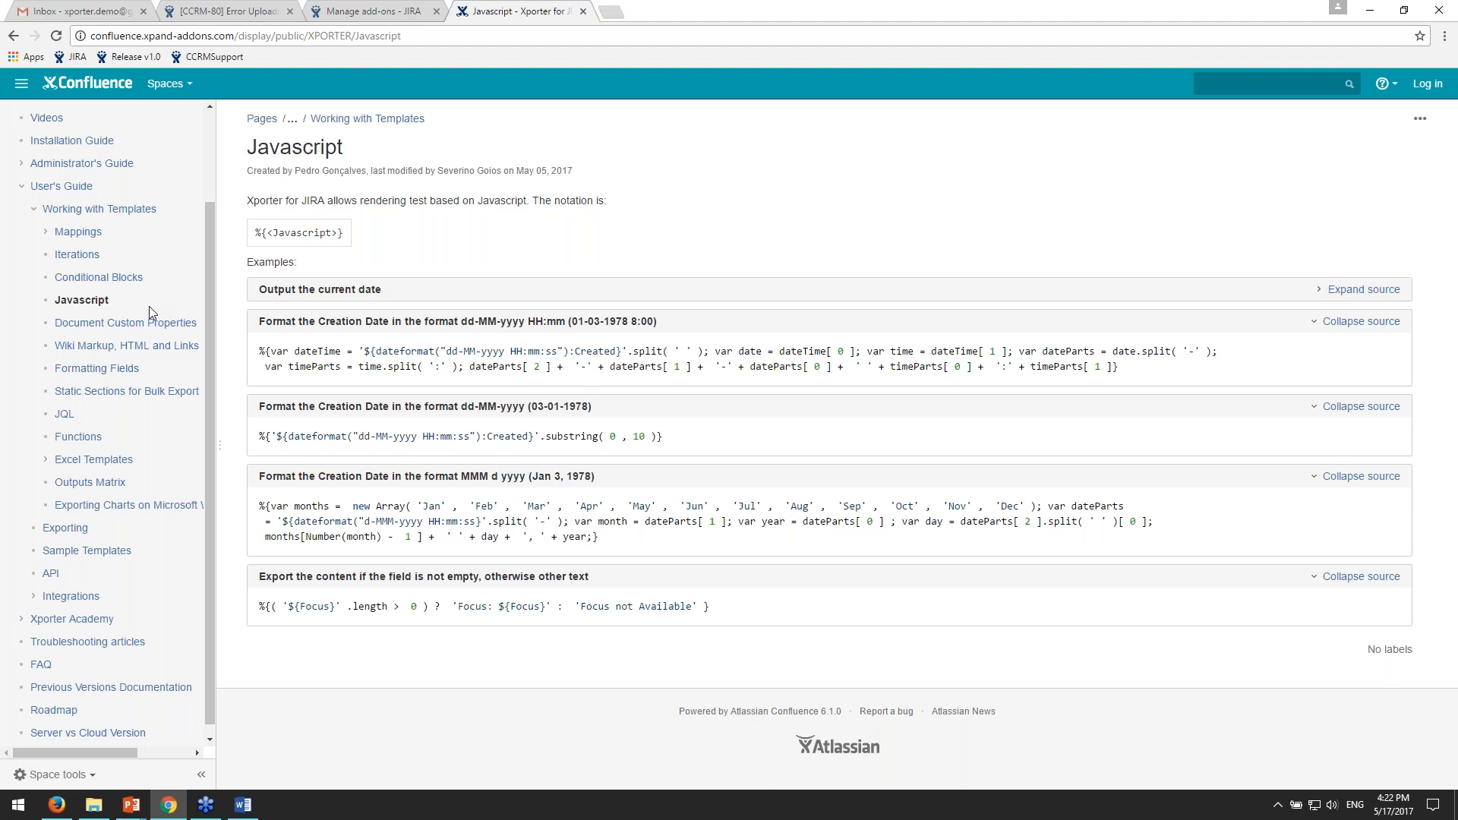
- Open the Iterations page and highlight entries in its contents list, including Iterating Issue Components and Iterating Issue Attachments
scroll(173, 321, "up", 3)
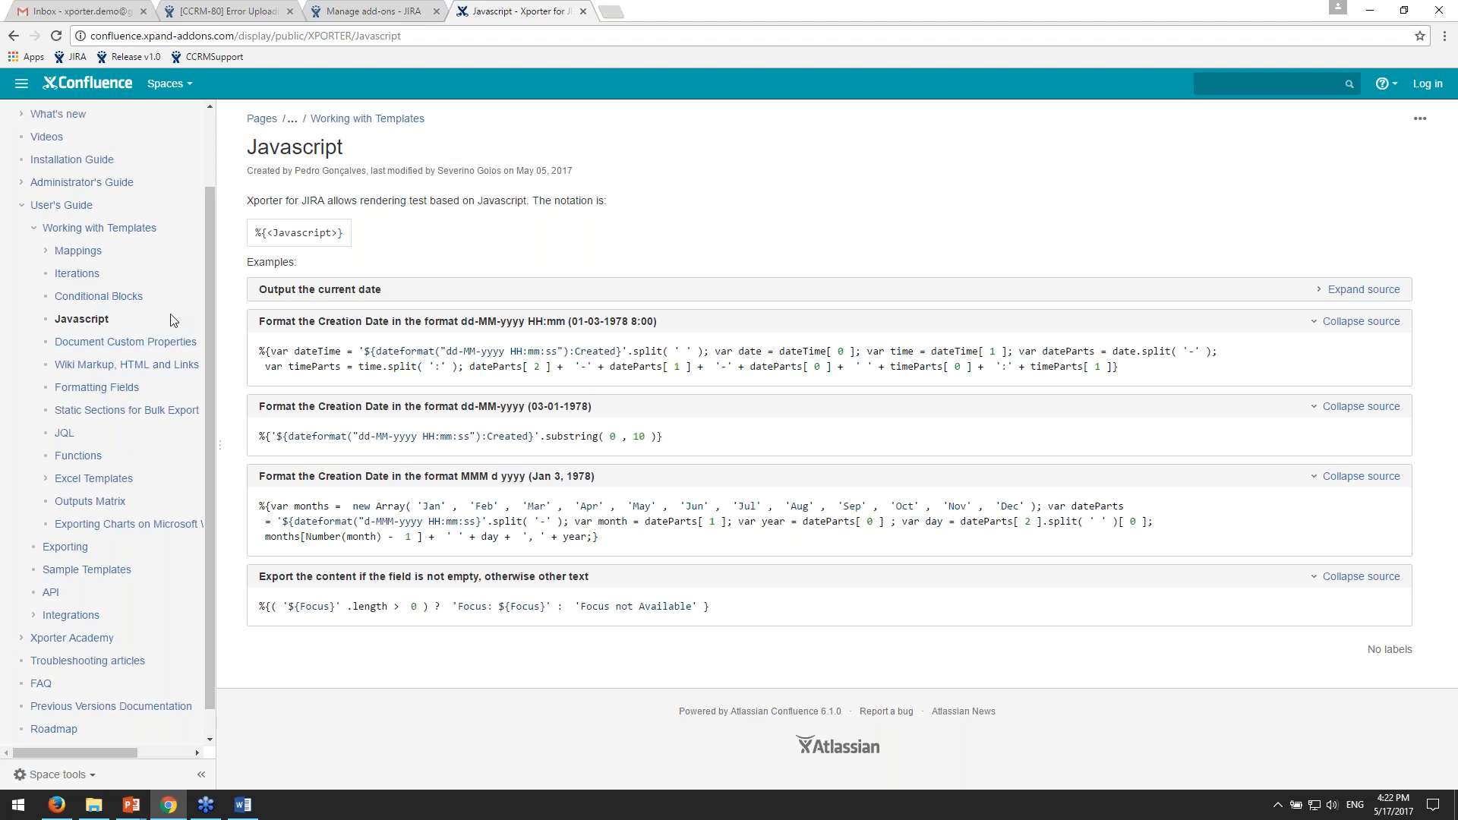
left_click(77, 366)
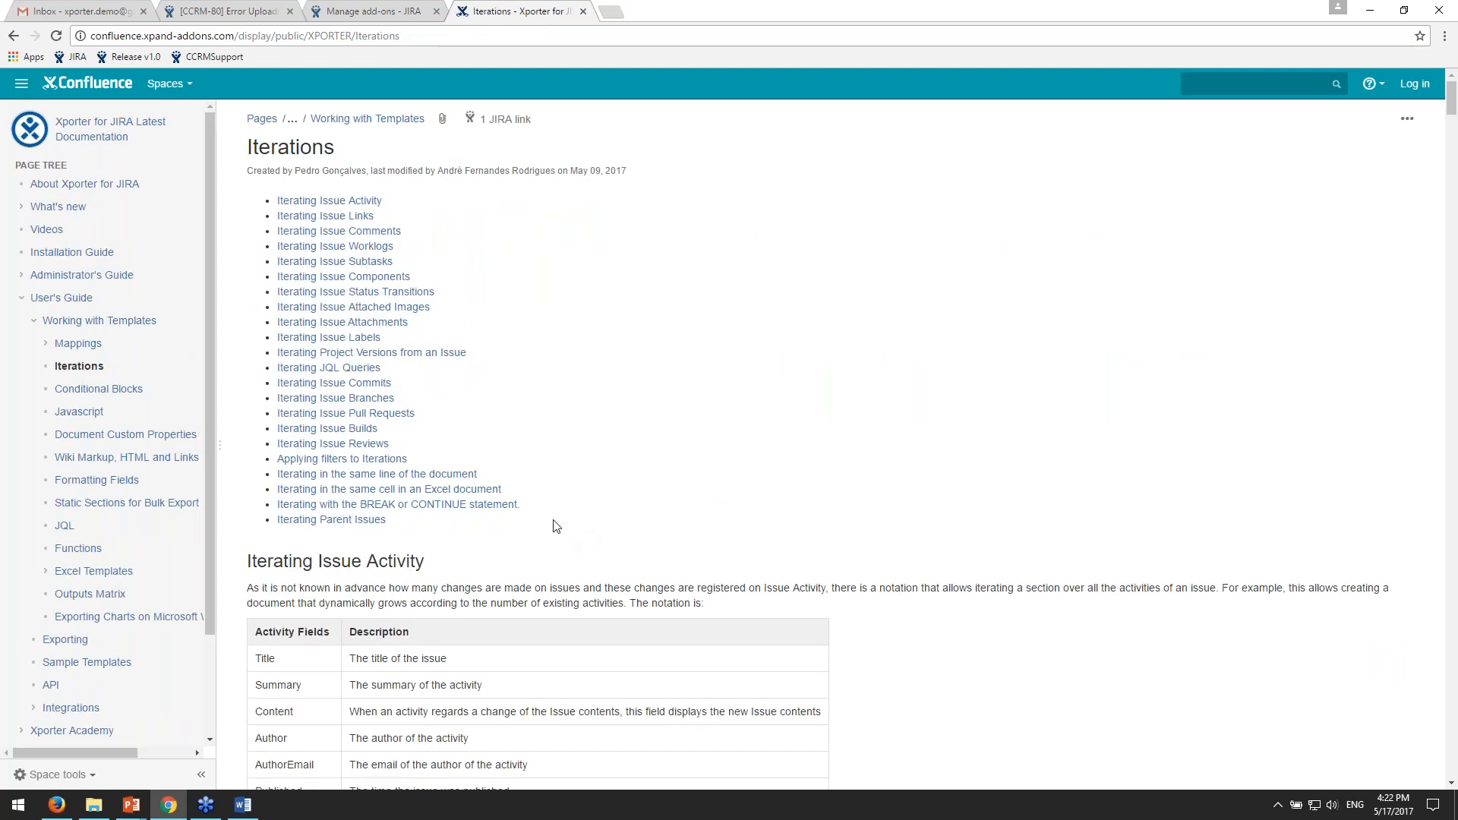
left_click_drag(590, 508, 650, 347)
left_click(657, 350)
left_click_drag(438, 202, 334, 201)
left_click_drag(452, 234, 390, 268)
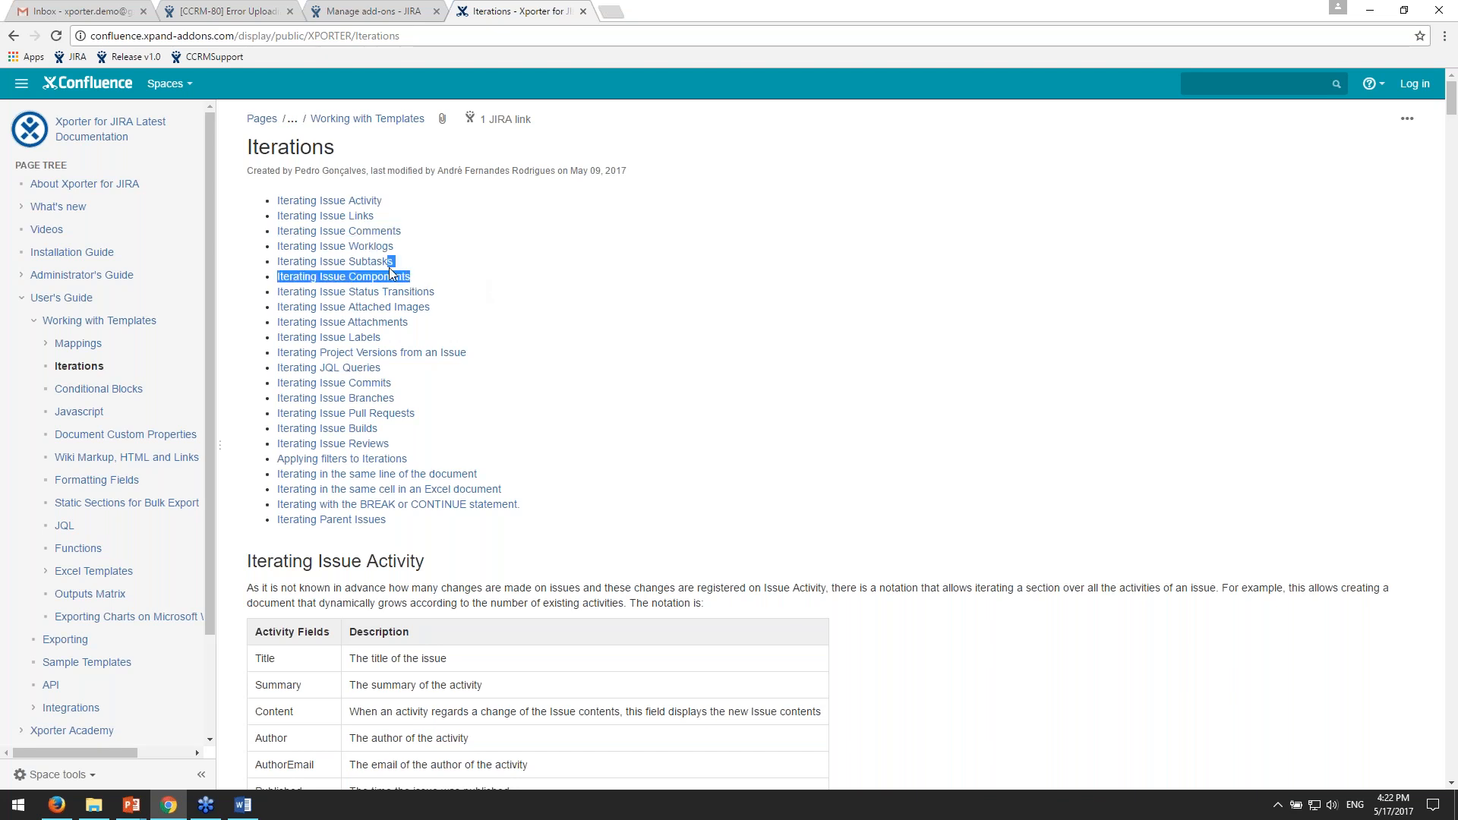
triple_click(448, 327)
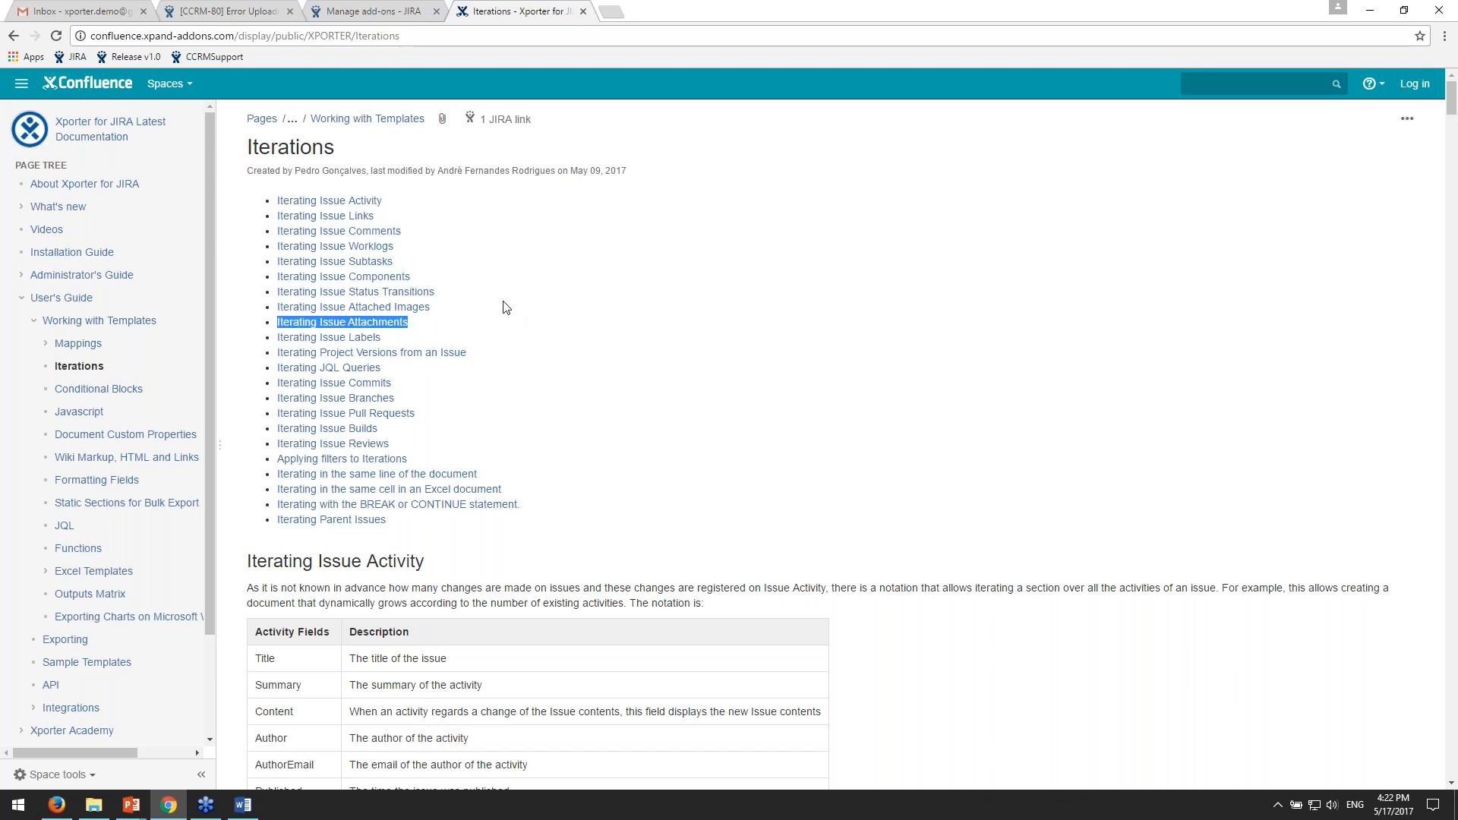
- Open the Iterating Issue Worklogs section, highlight the Author, Comment and BilledHours rows, and return to the contents list
left_click(491, 244)
left_click(362, 247)
scroll(988, 277, "up", 2)
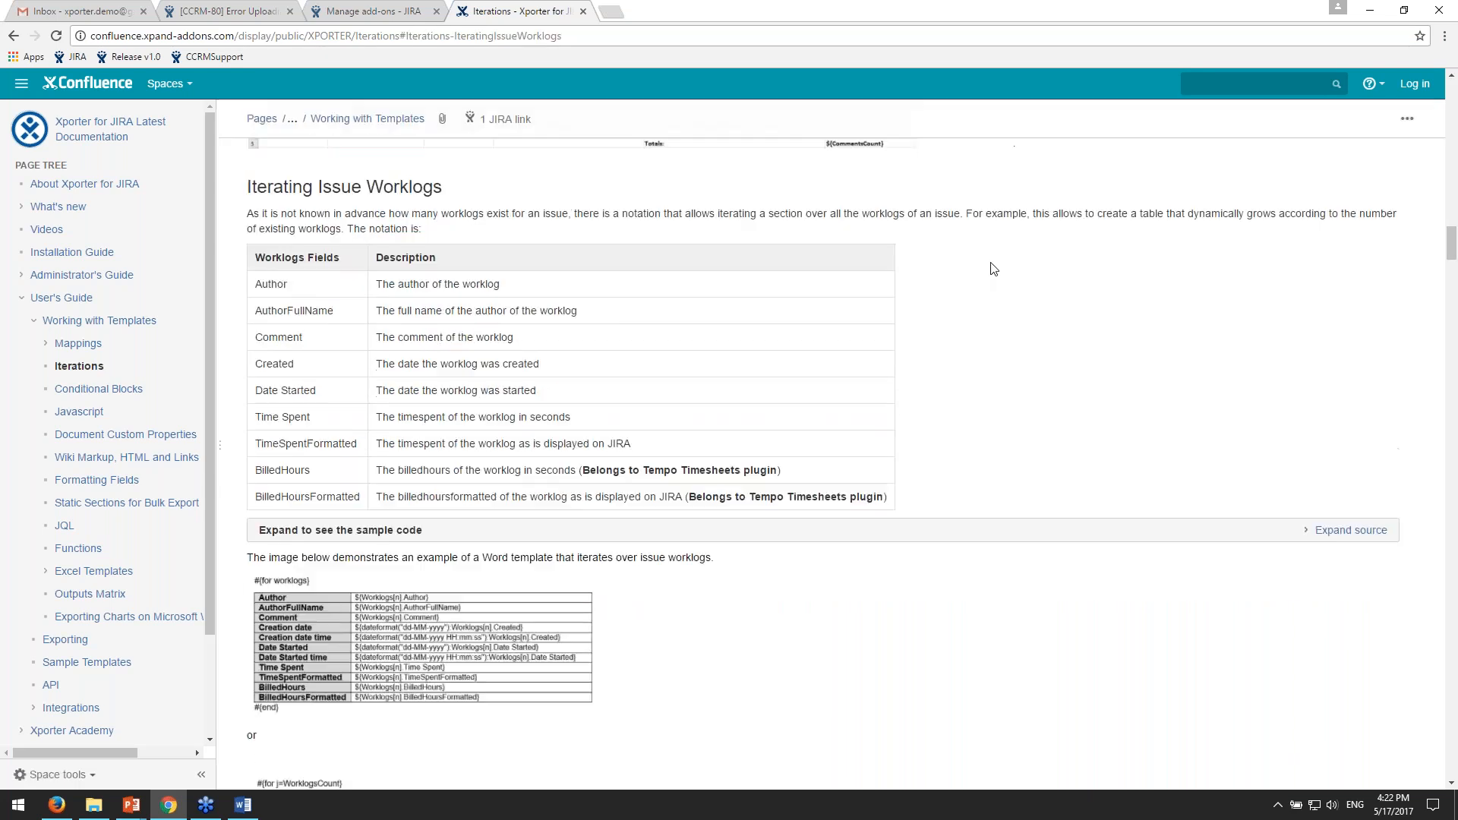
left_click_drag(256, 360, 269, 360)
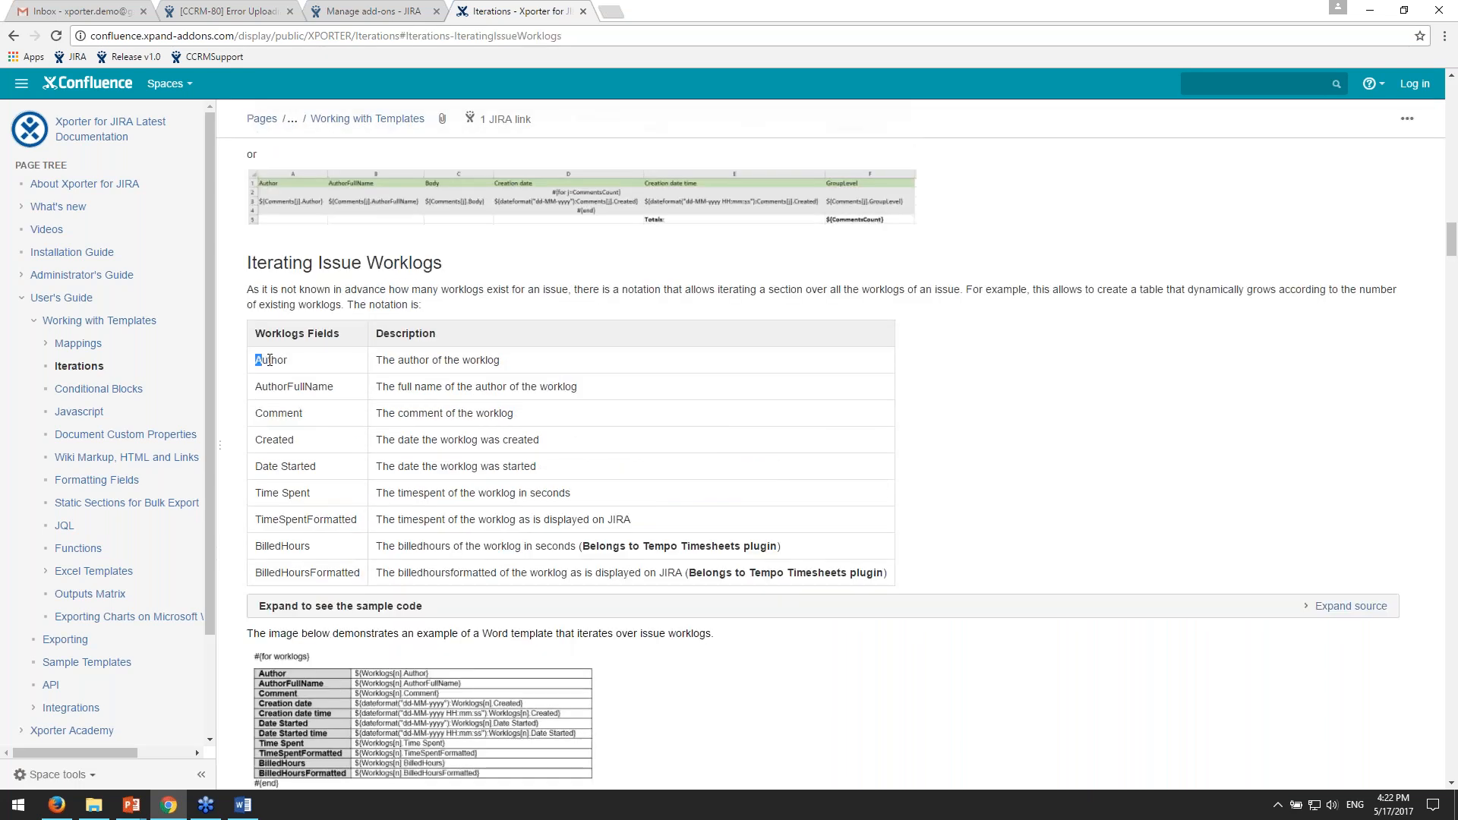
left_click_drag(431, 359, 436, 363)
left_click_drag(263, 413, 403, 415)
left_click(294, 462)
left_click_drag(296, 546, 269, 545)
left_click_drag(655, 547, 786, 549)
left_click(776, 546)
scroll(441, 372, "up", 15)
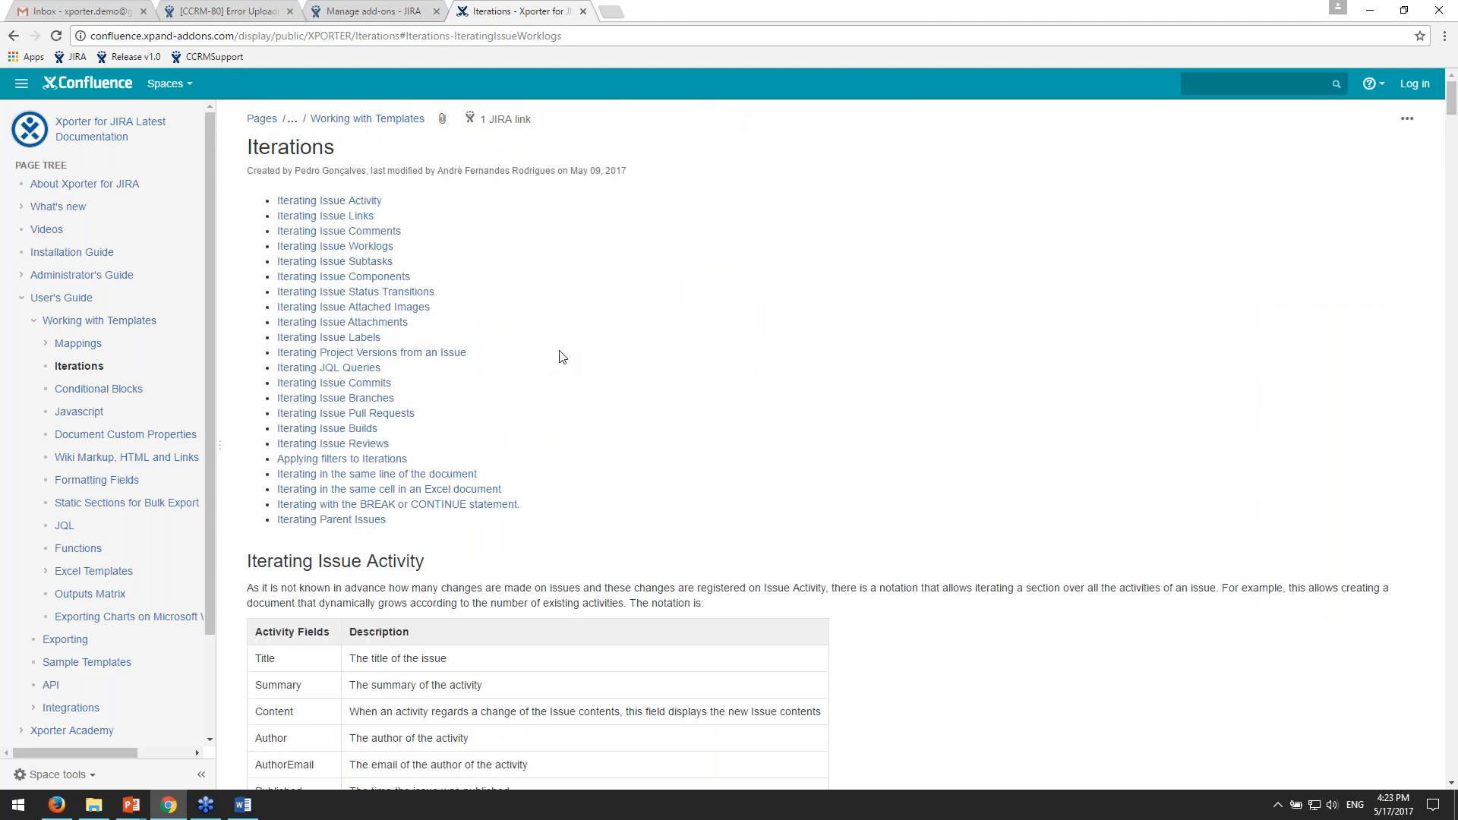
- Open the Iterating Issue Attachments section, highlight the MimeType and Size fields, and return to the contents list
left_click(429, 323)
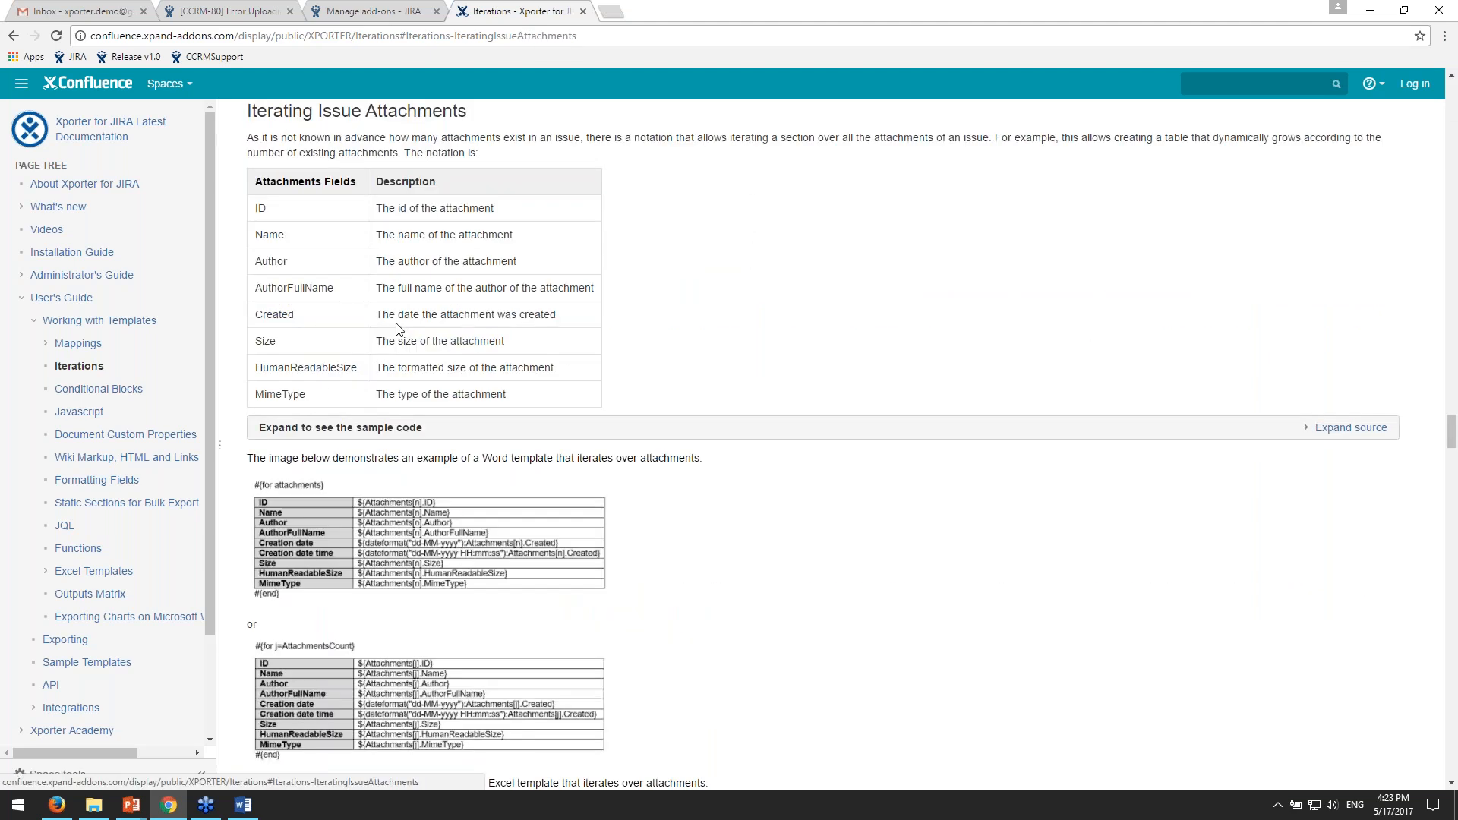
scroll(772, 352, "up", 2)
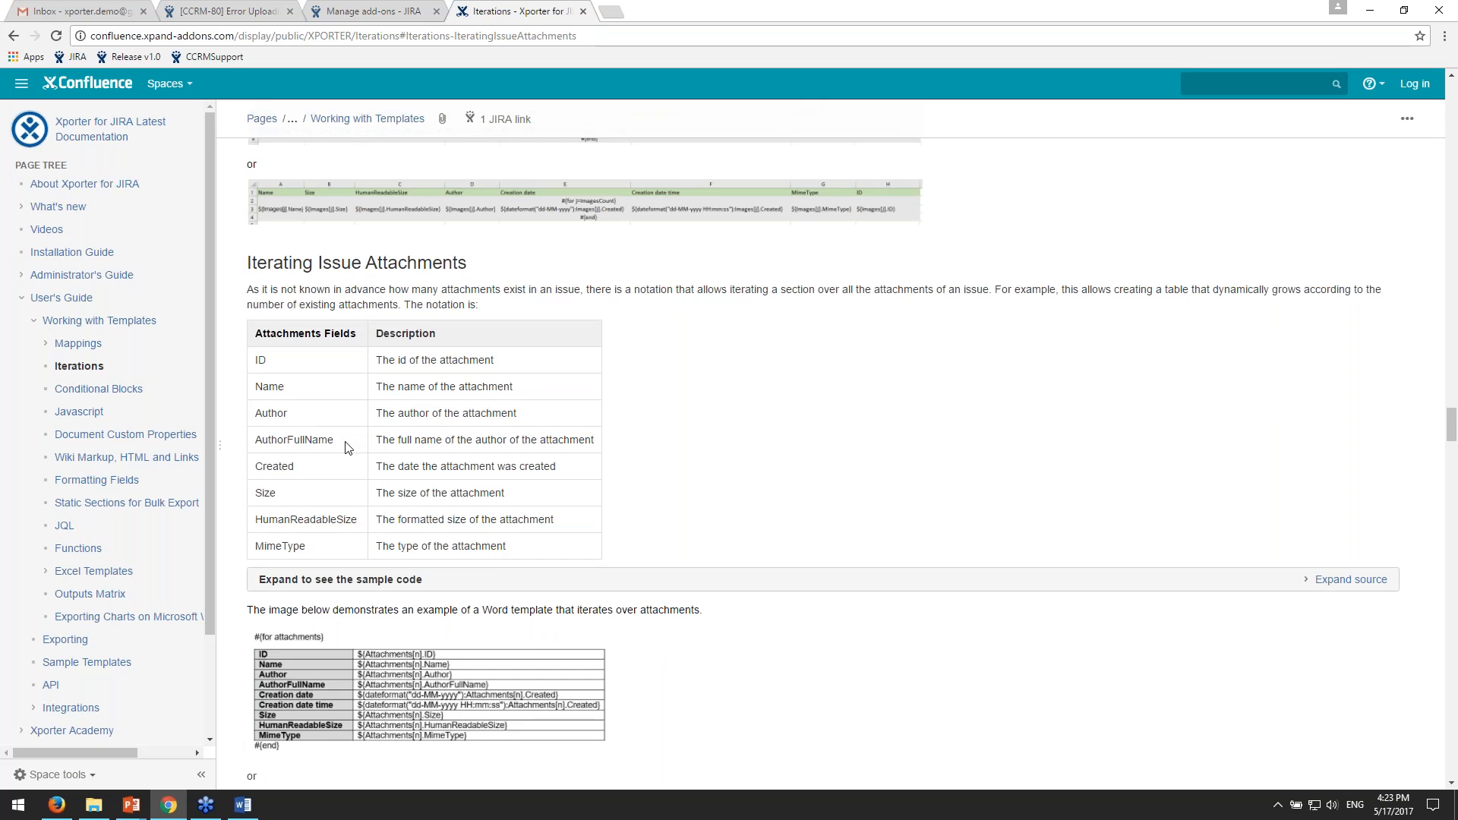
left_click_drag(254, 547, 388, 545)
left_click_drag(256, 493, 321, 495)
scroll(341, 492, "up", 10)
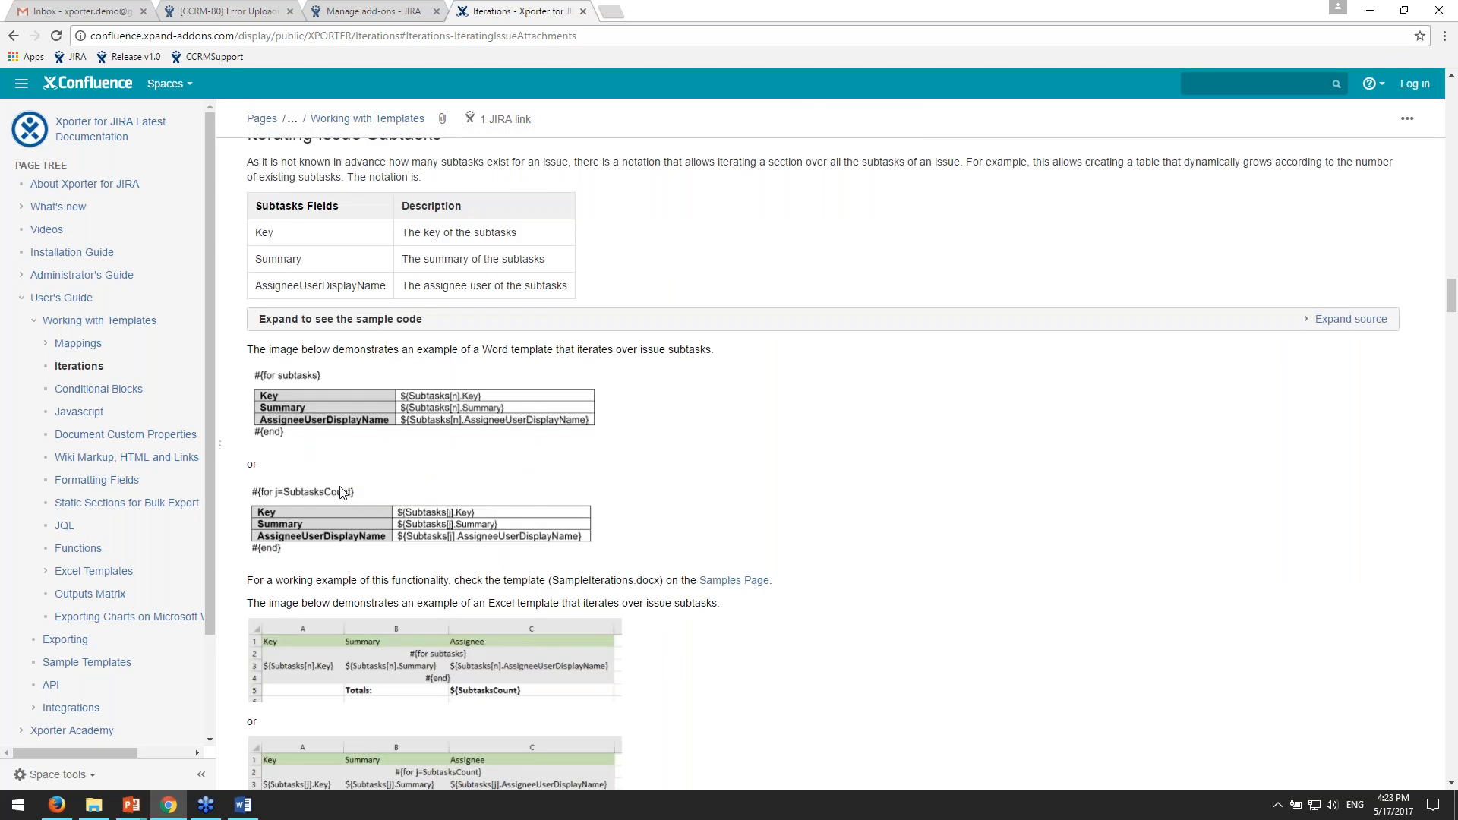
scroll(341, 492, "up", 20)
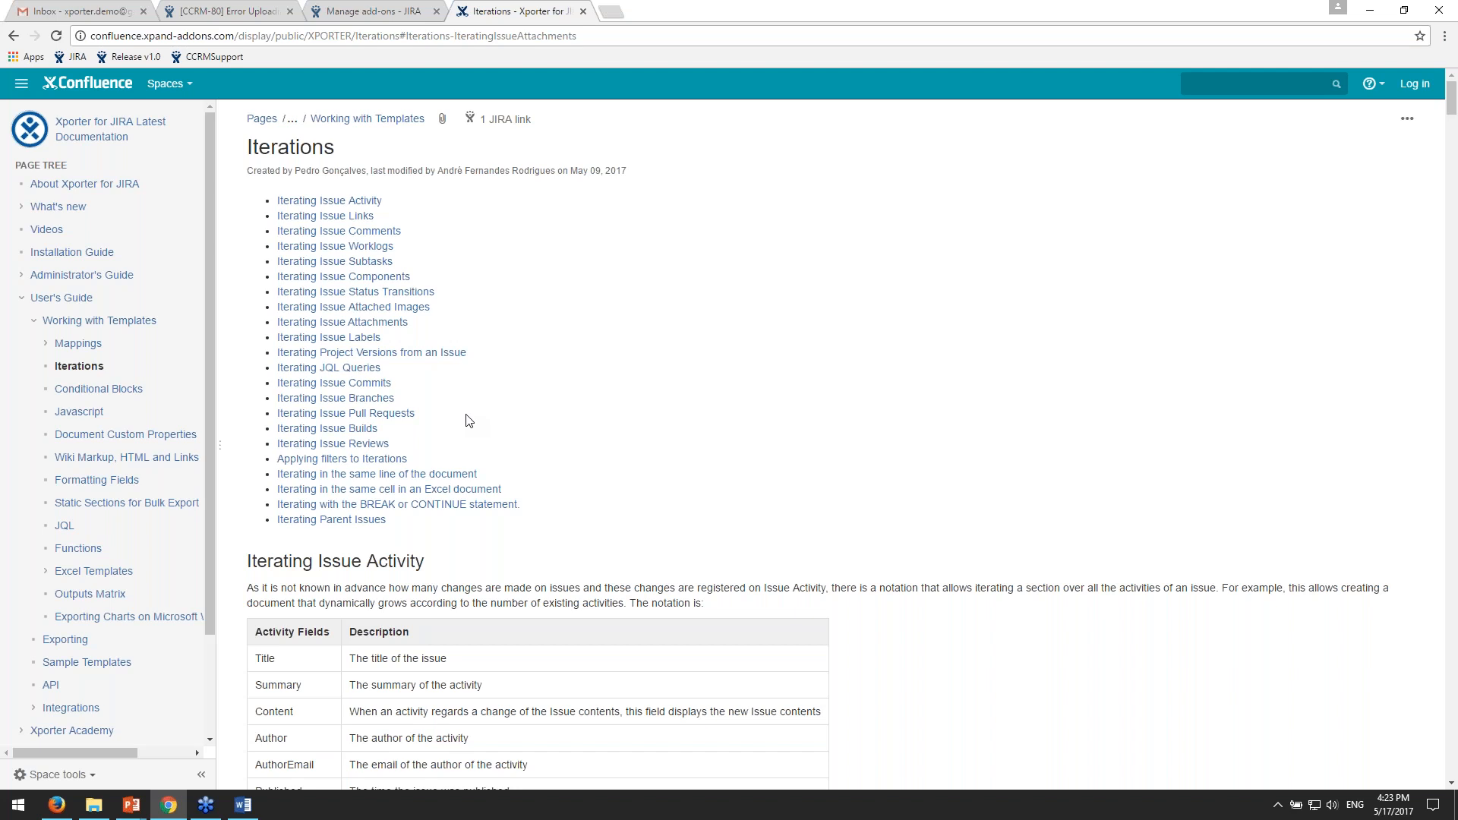
- Highlight the entries from Iterating Issue Commits to Iterating Issue Builds, and the one for the BREAK or CONTINUE statement
left_click_drag(448, 431, 293, 383)
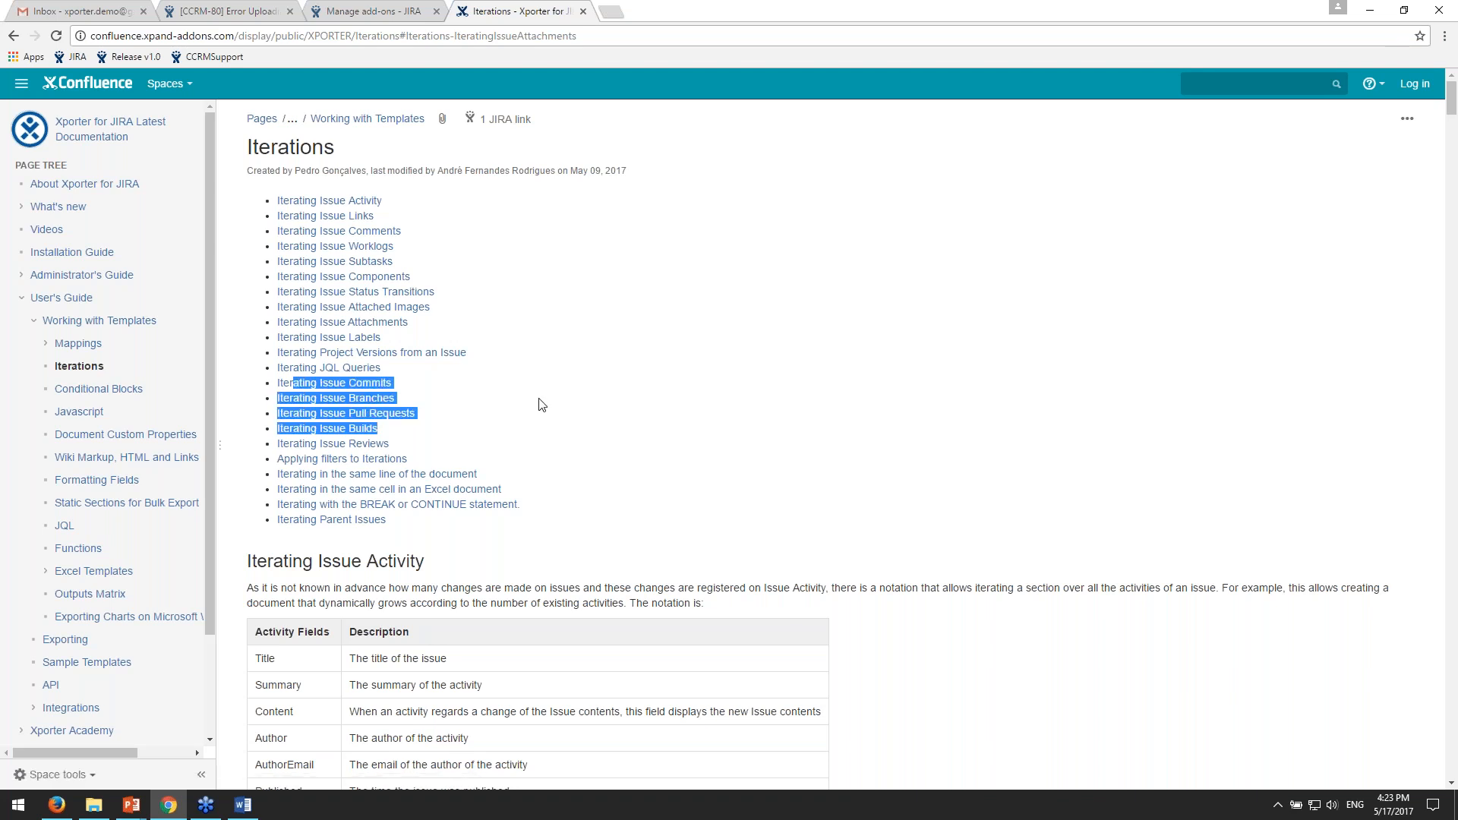
left_click(744, 434)
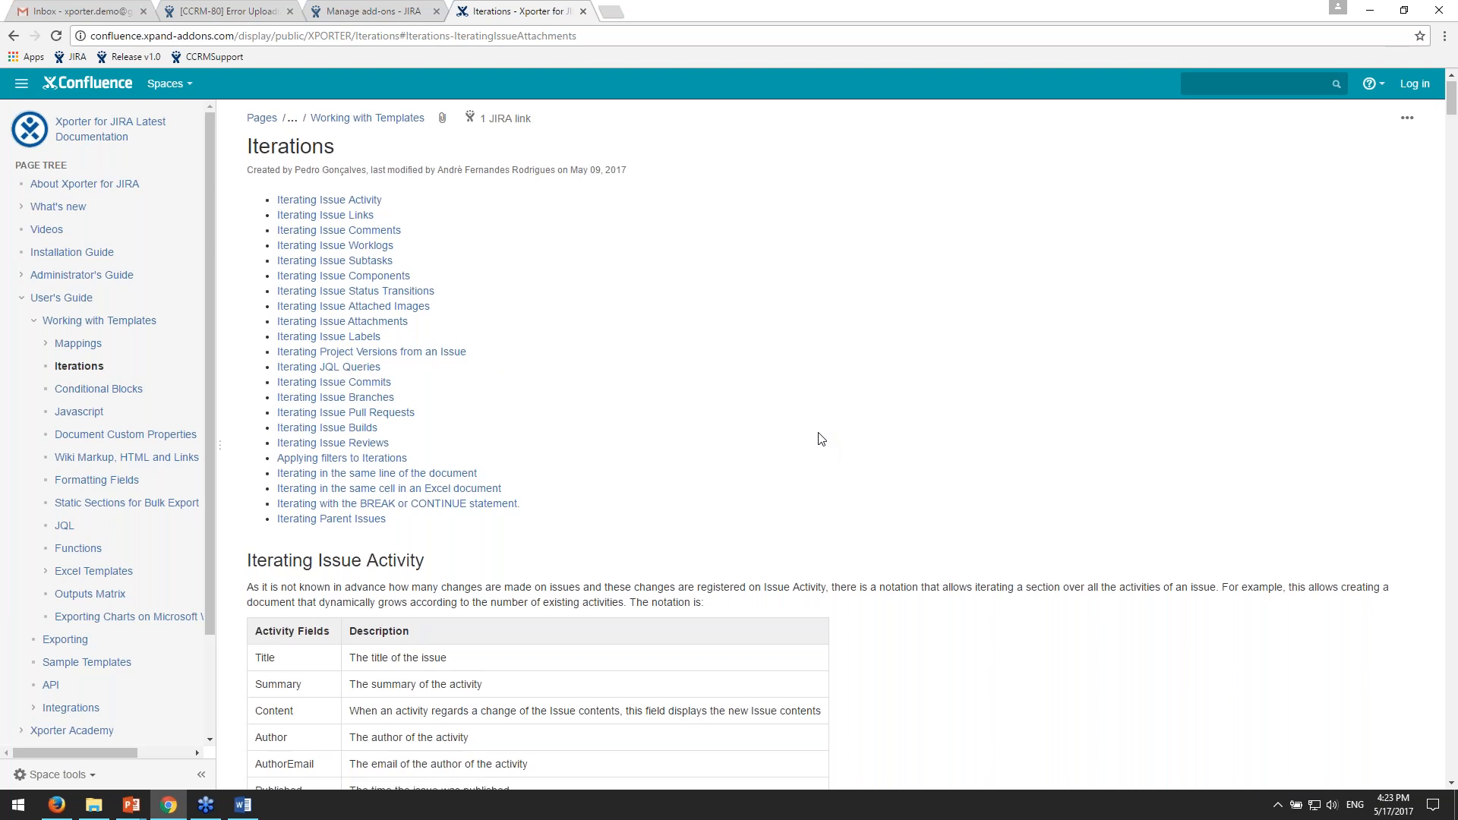
scroll(818, 439, "down", 1)
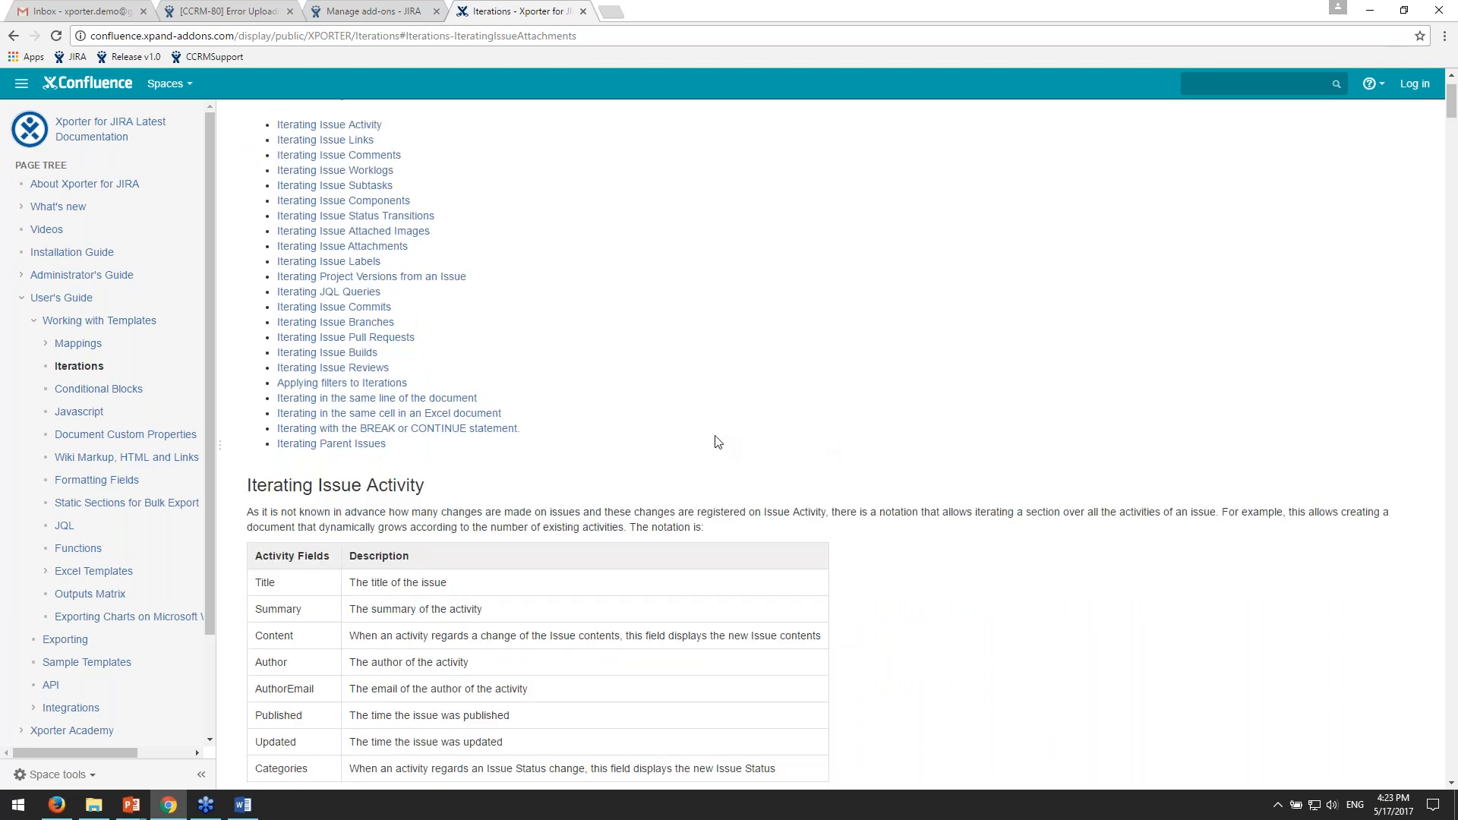
triple_click(554, 427)
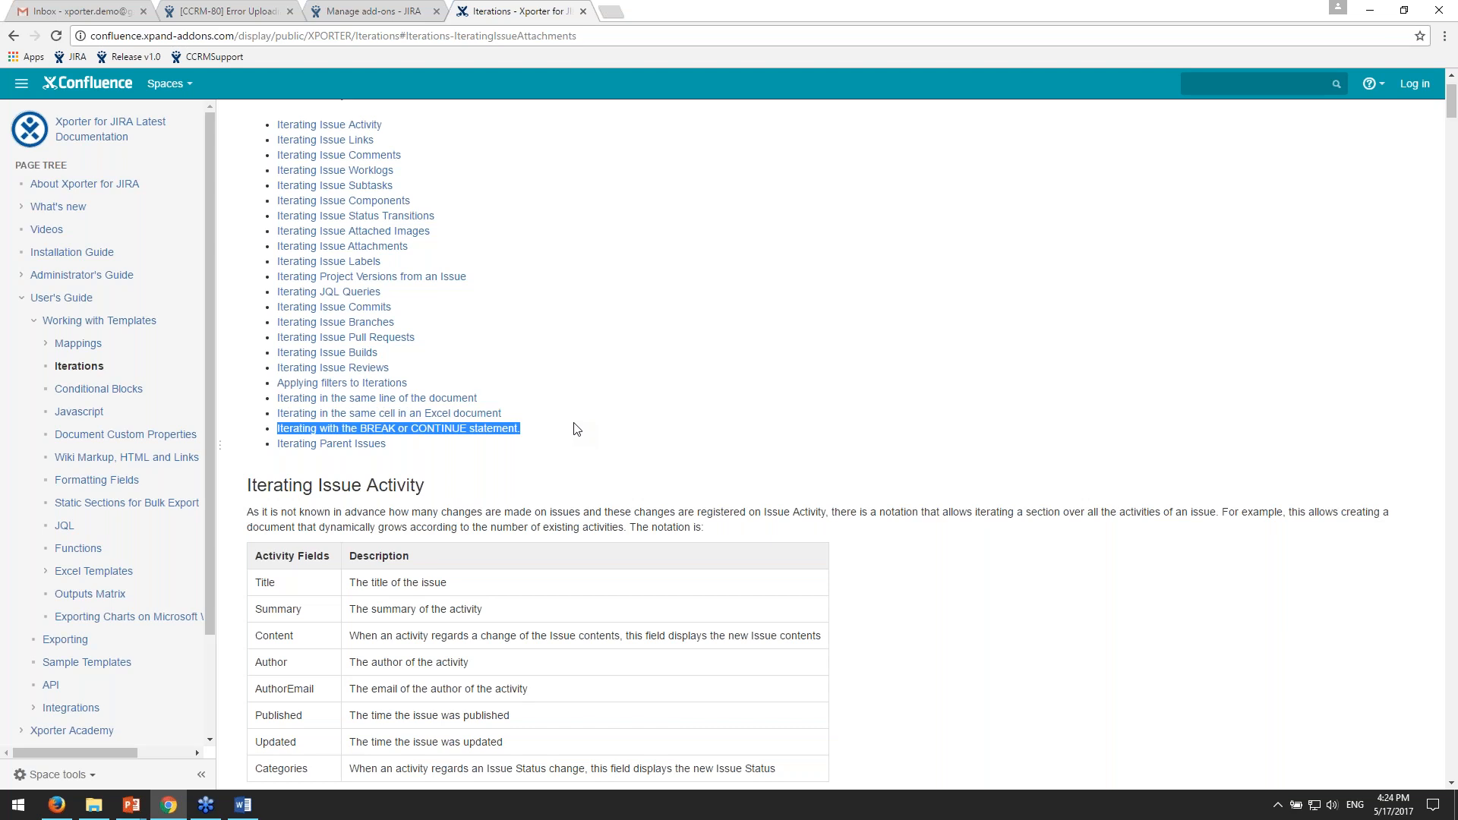
scroll(568, 468, "up", 1)
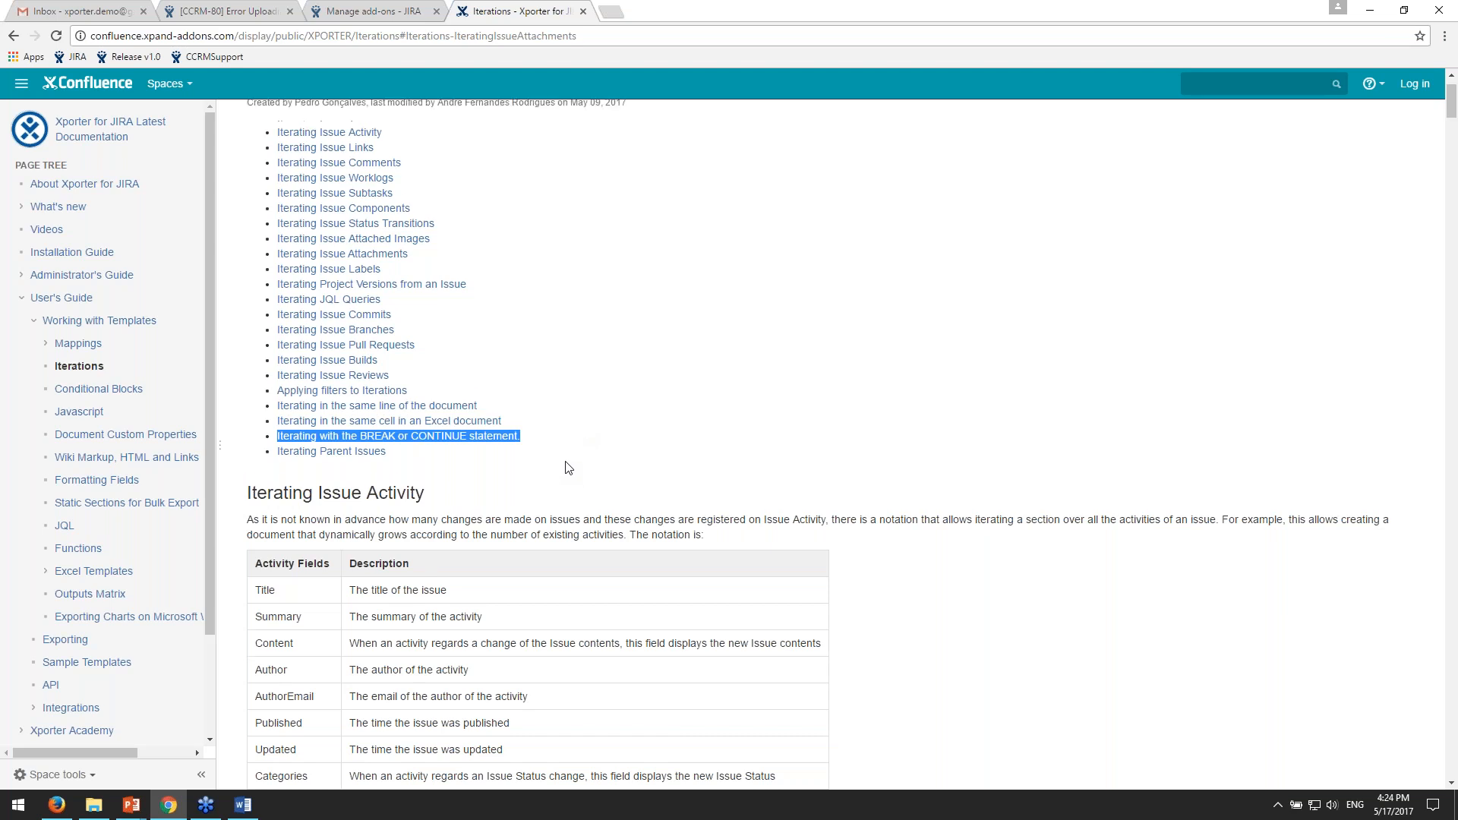
- Open the Applying filters to Iterations section and view its linked-bug filter and nested iteration examples
scroll(567, 468, "up", 1)
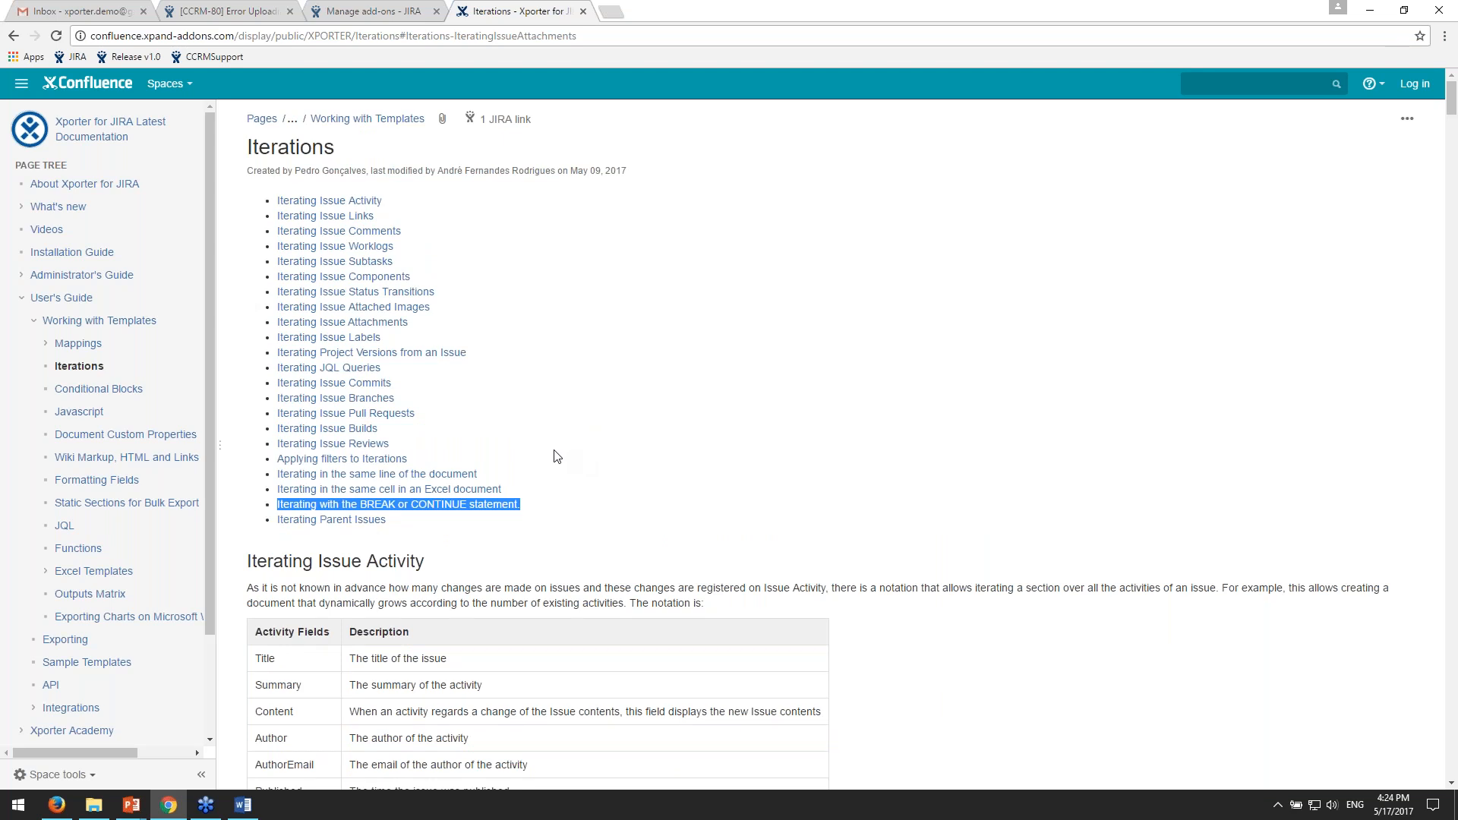
left_click(404, 460)
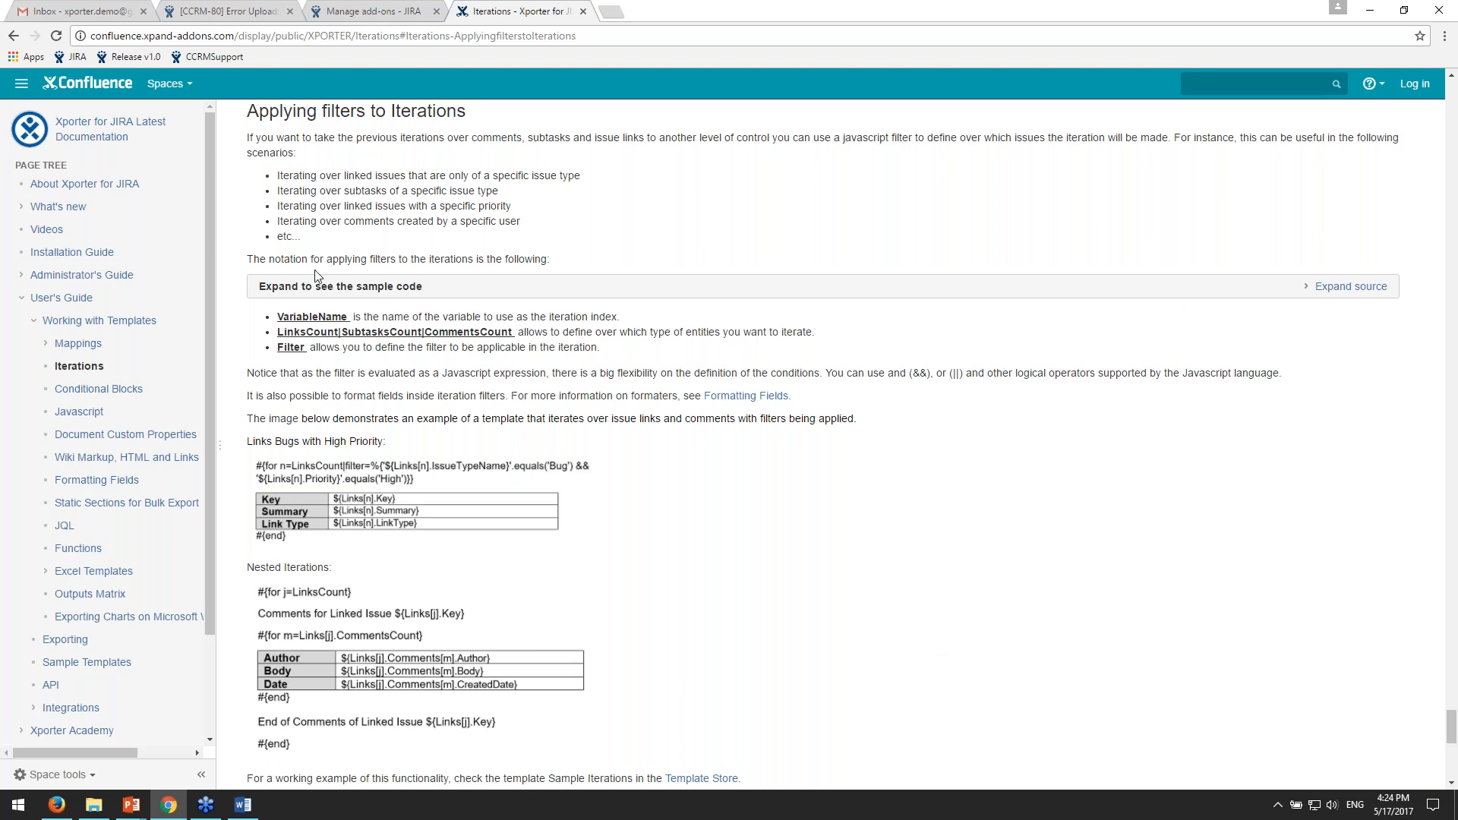
scroll(490, 393, "down", 1)
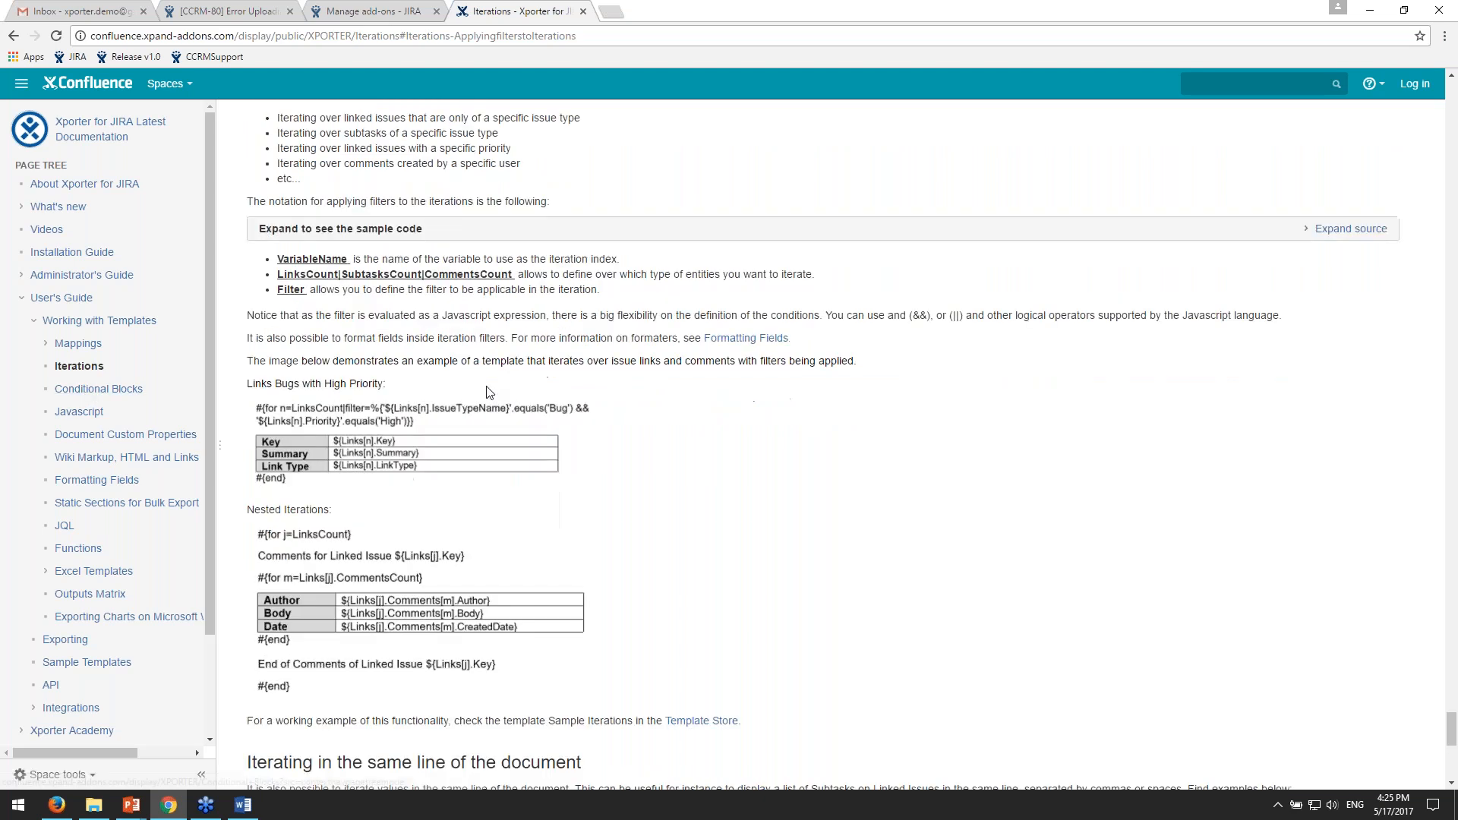
- Open the Wiki Markup, HTML and Links page, highlight the end of its title, and look over the page
left_click(107, 458)
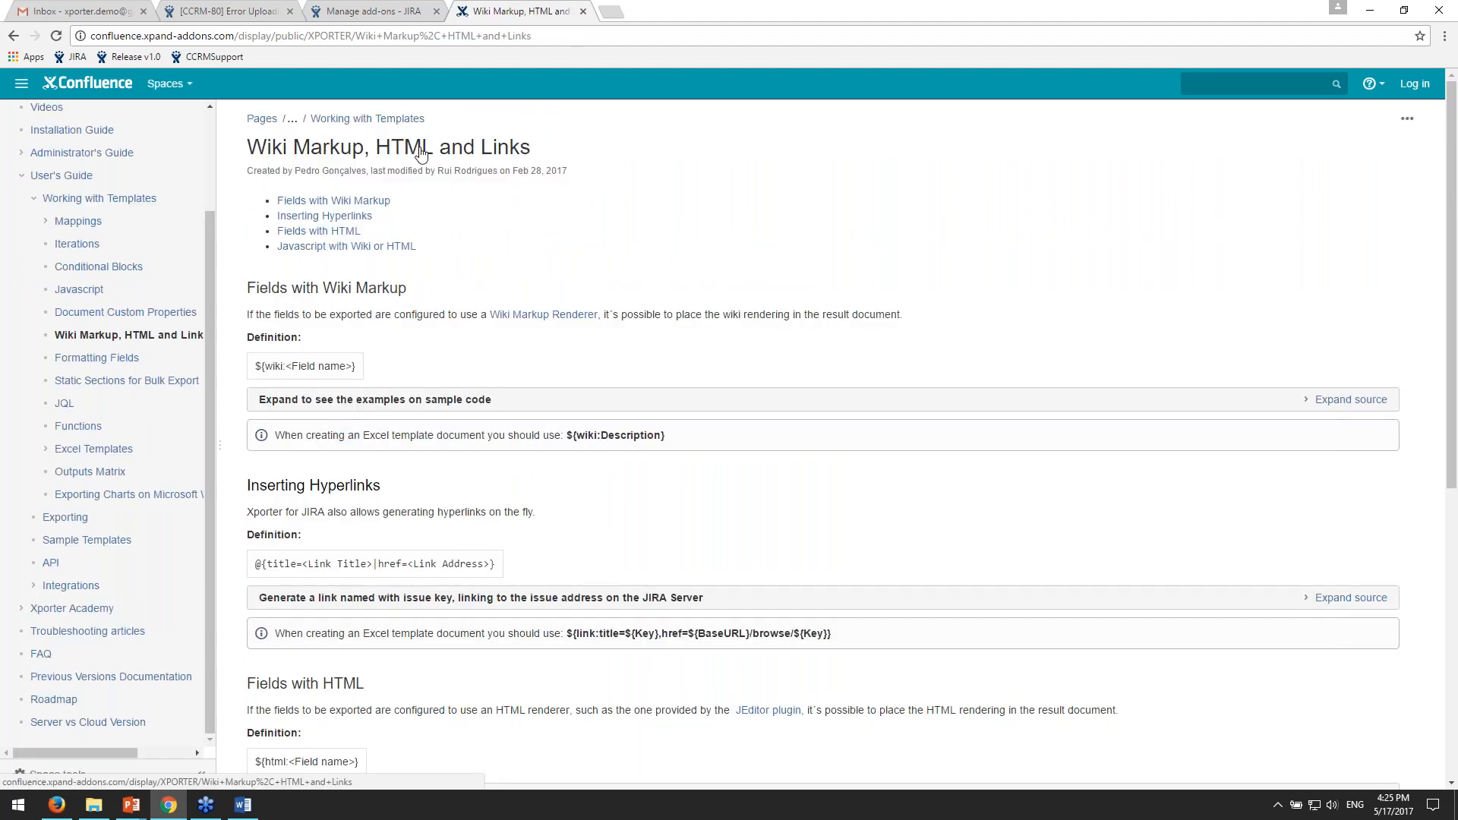
mouse_move(532, 147)
left_mouse_down()
mouse_move(482, 147)
mouse_move(510, 147)
left_mouse_up()
left_click(638, 195)
scroll(638, 195, "down", 1)
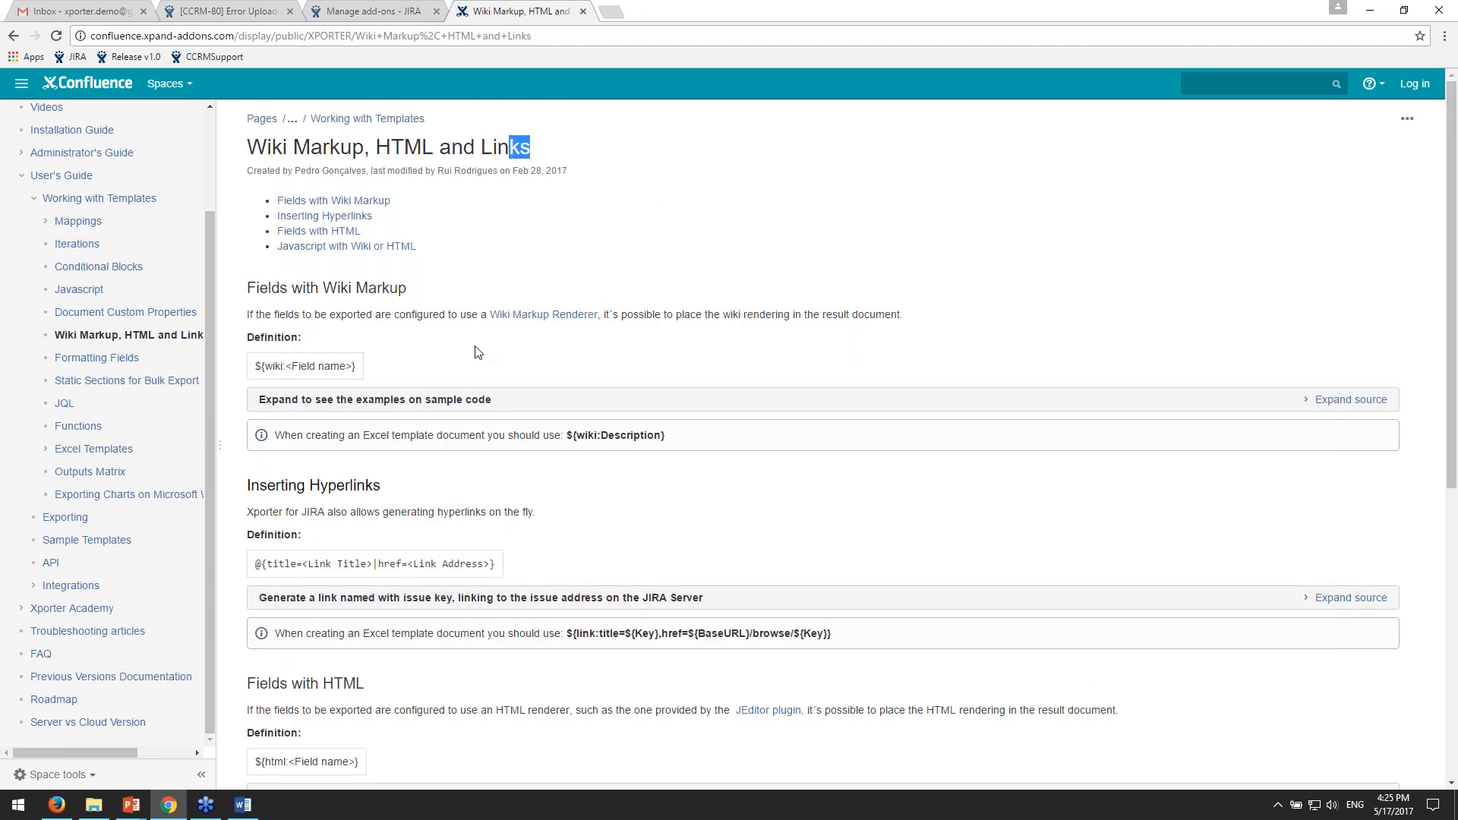
scroll(152, 357, "up", 1)
- Open the Document Custom Properties page and view its example properties dialog
left_click(151, 386)
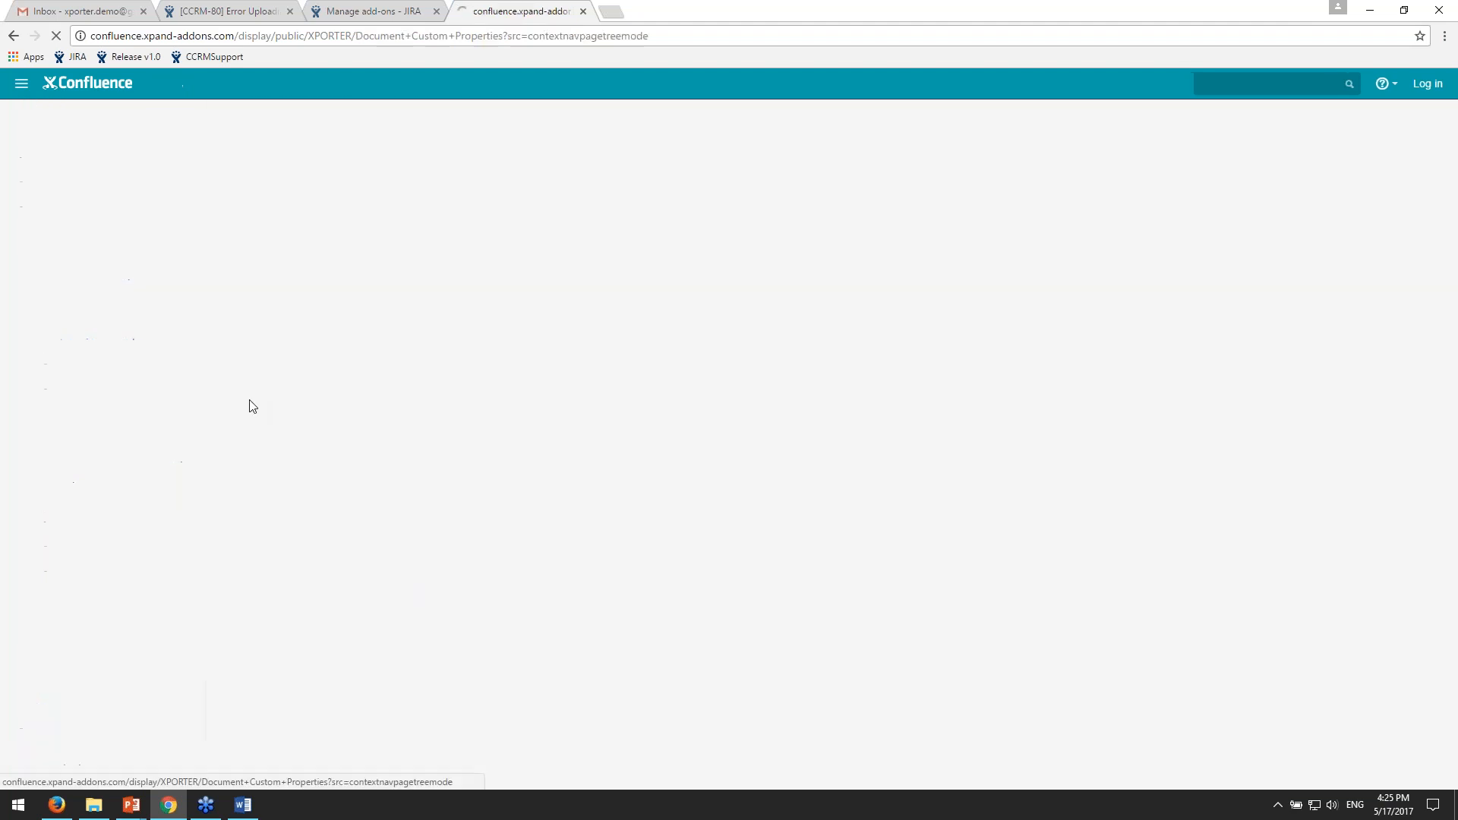
scroll(752, 406, "down", 1)
scroll(753, 407, "up", 1)
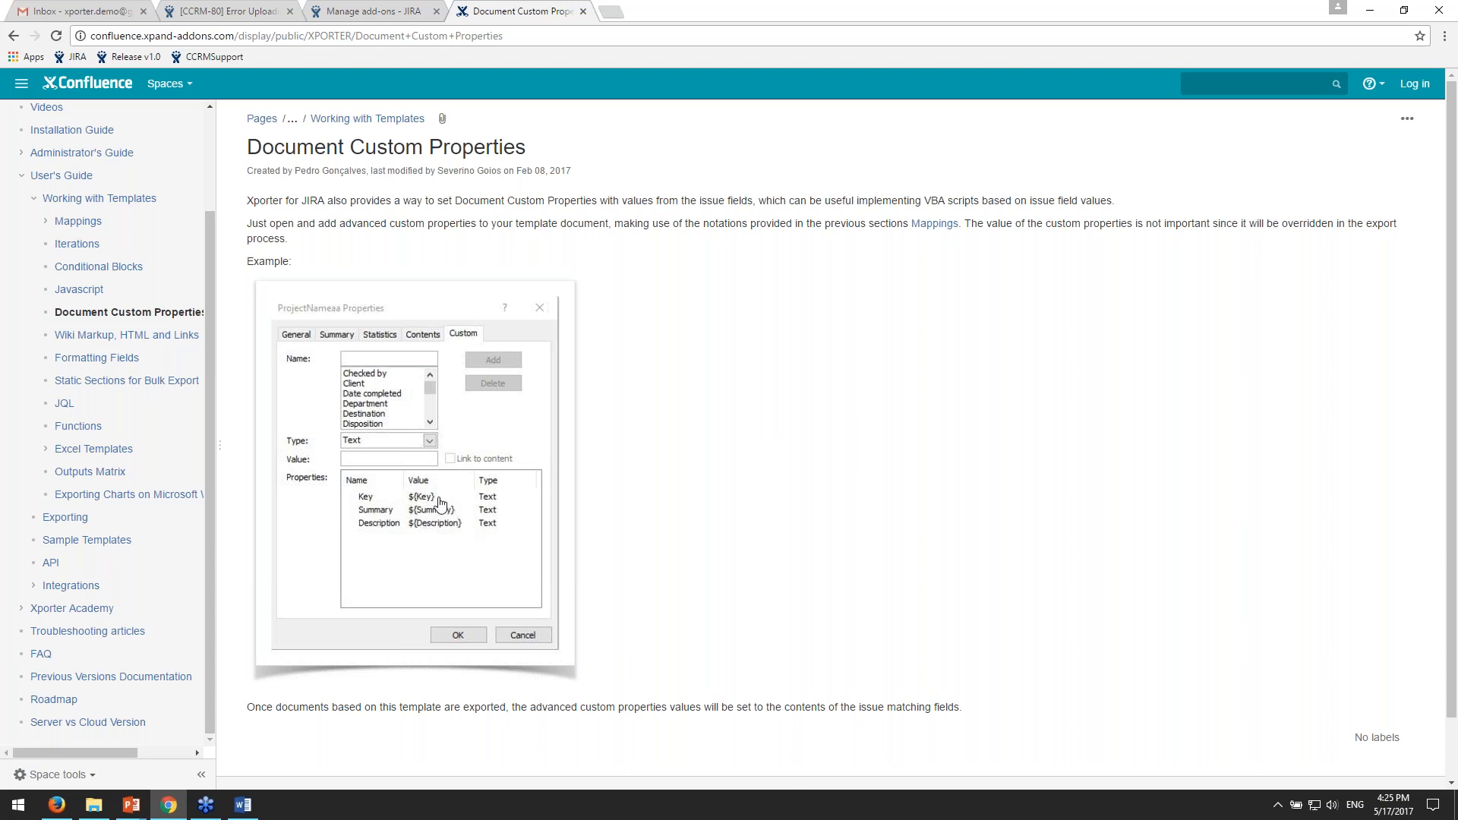
scroll(208, 345, "up", 1)
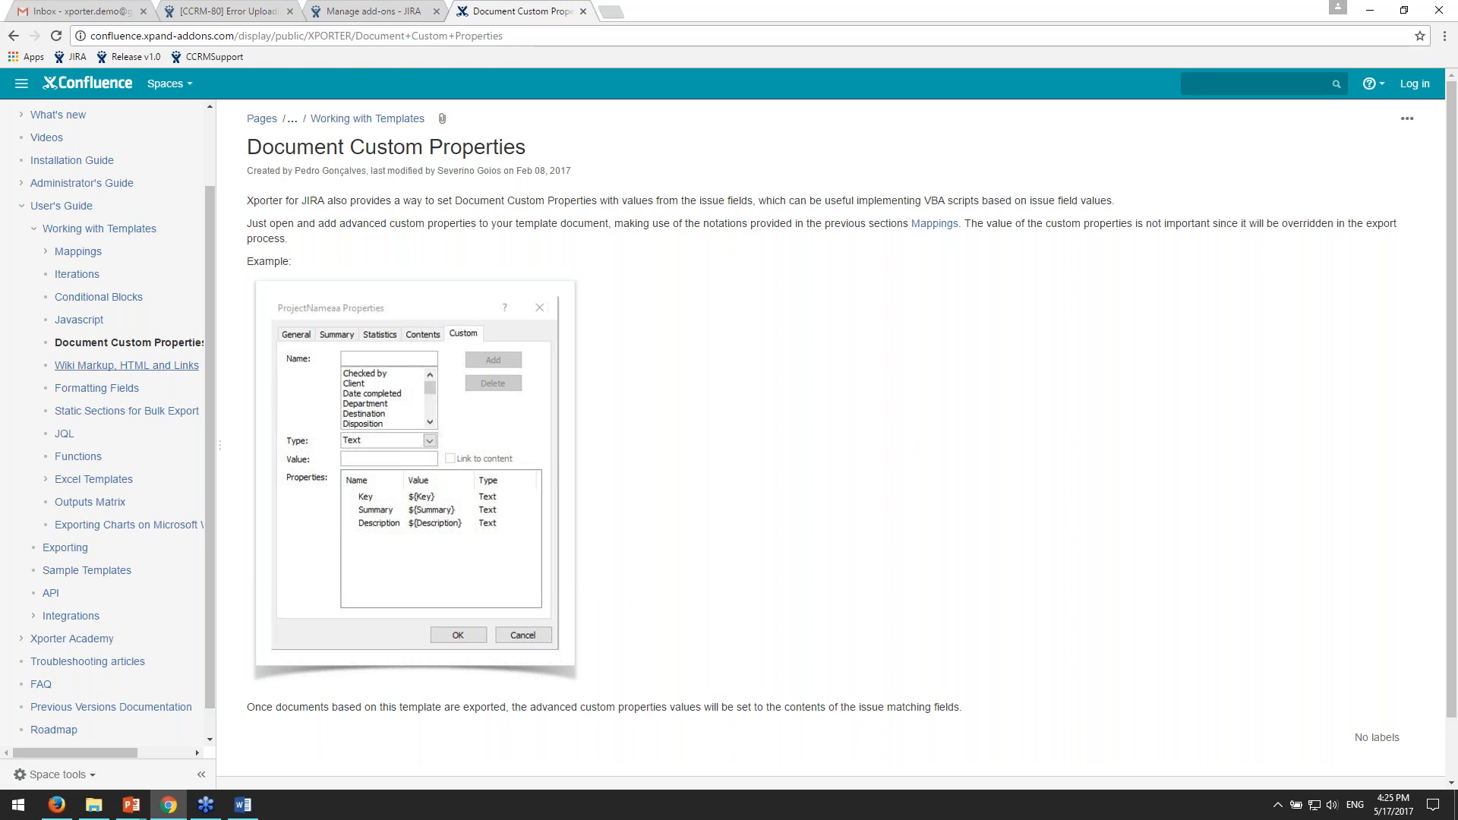
- Open the Formatting Fields page, look through the date, number and user picker sections, and highlight part of the fullname definition
left_click(126, 393)
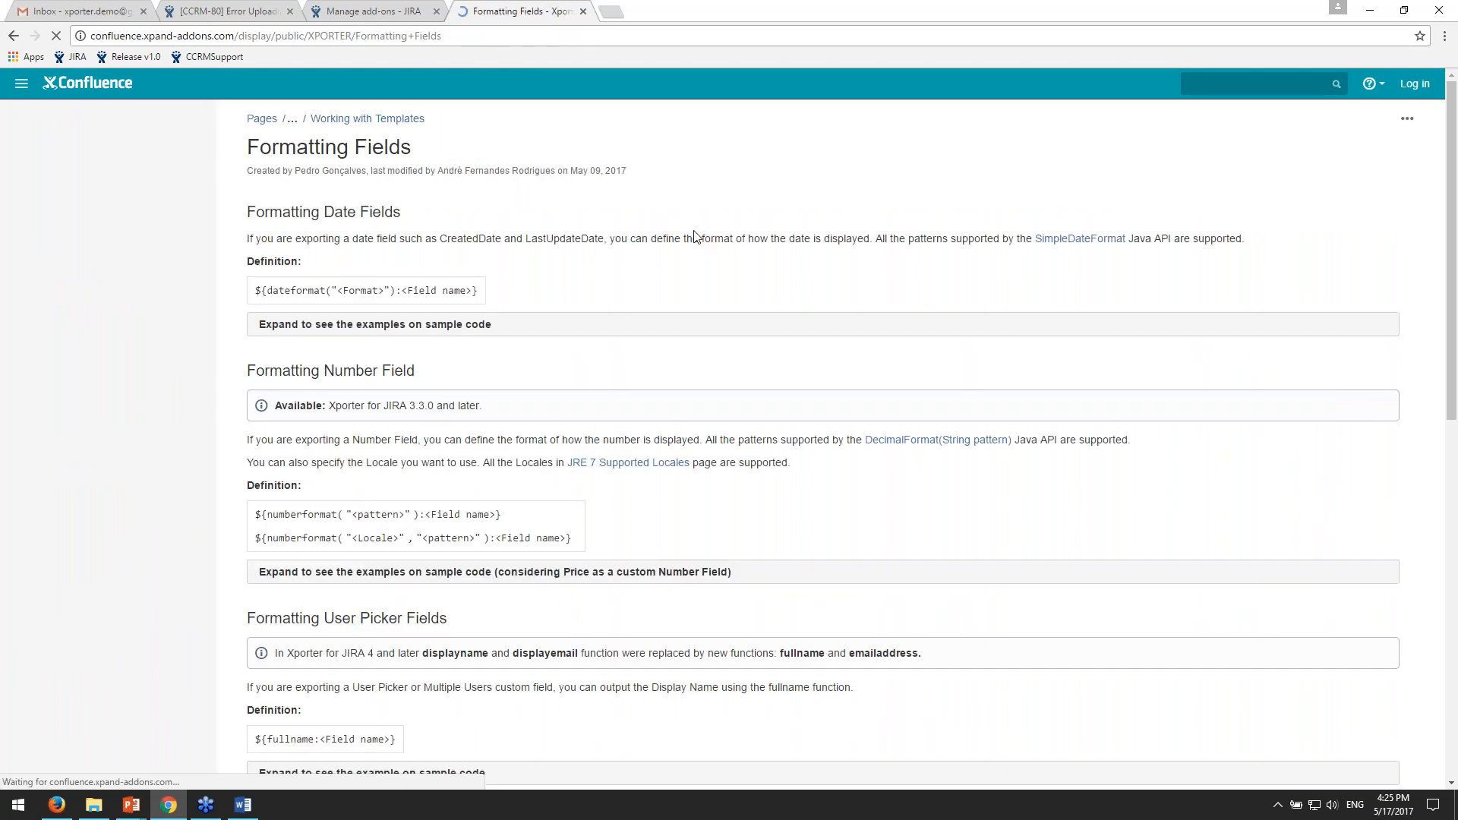
scroll(631, 304, "down", 3)
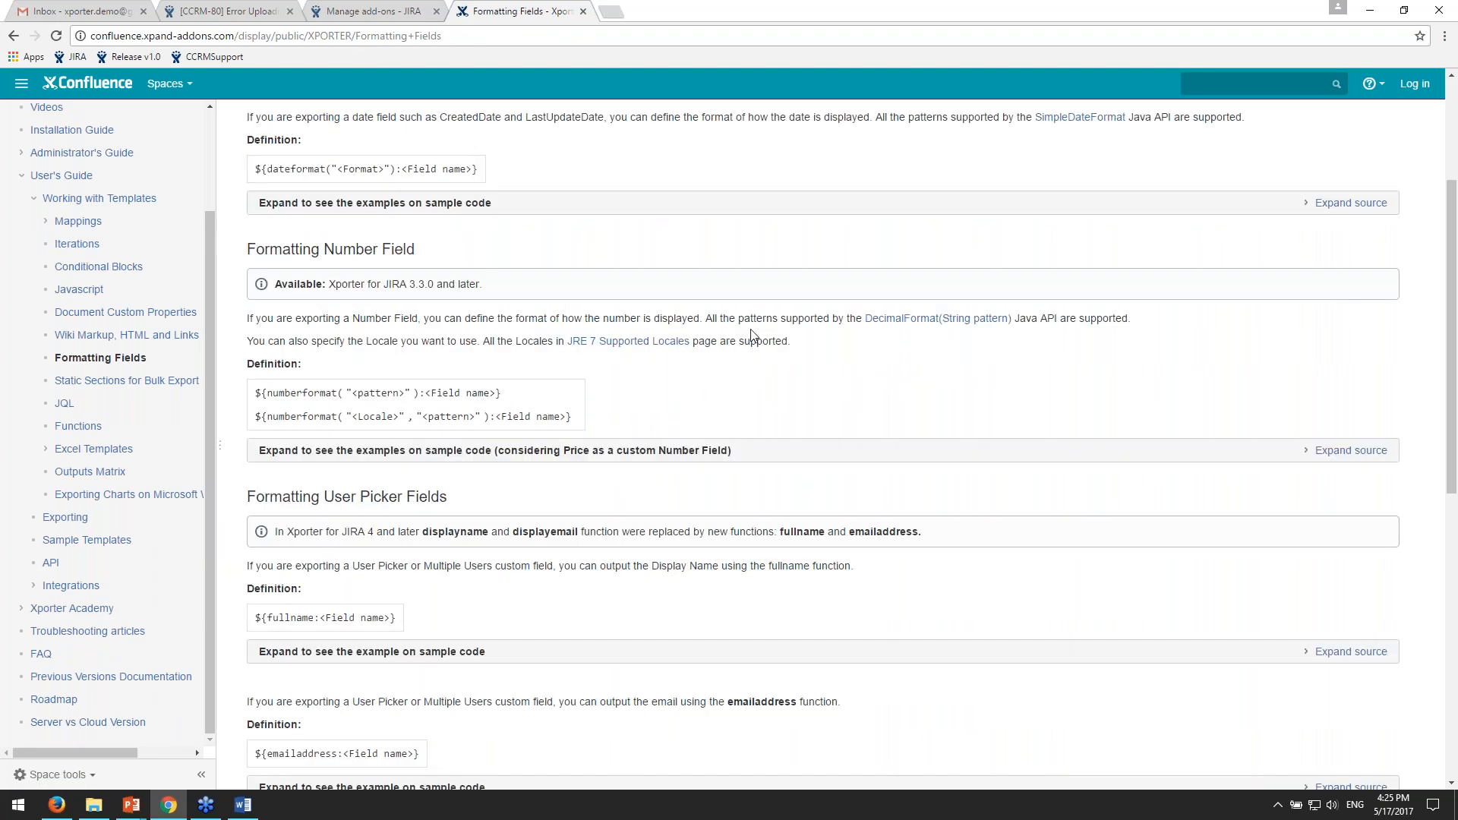
scroll(750, 334, "up", 1)
scroll(751, 335, "up", 3)
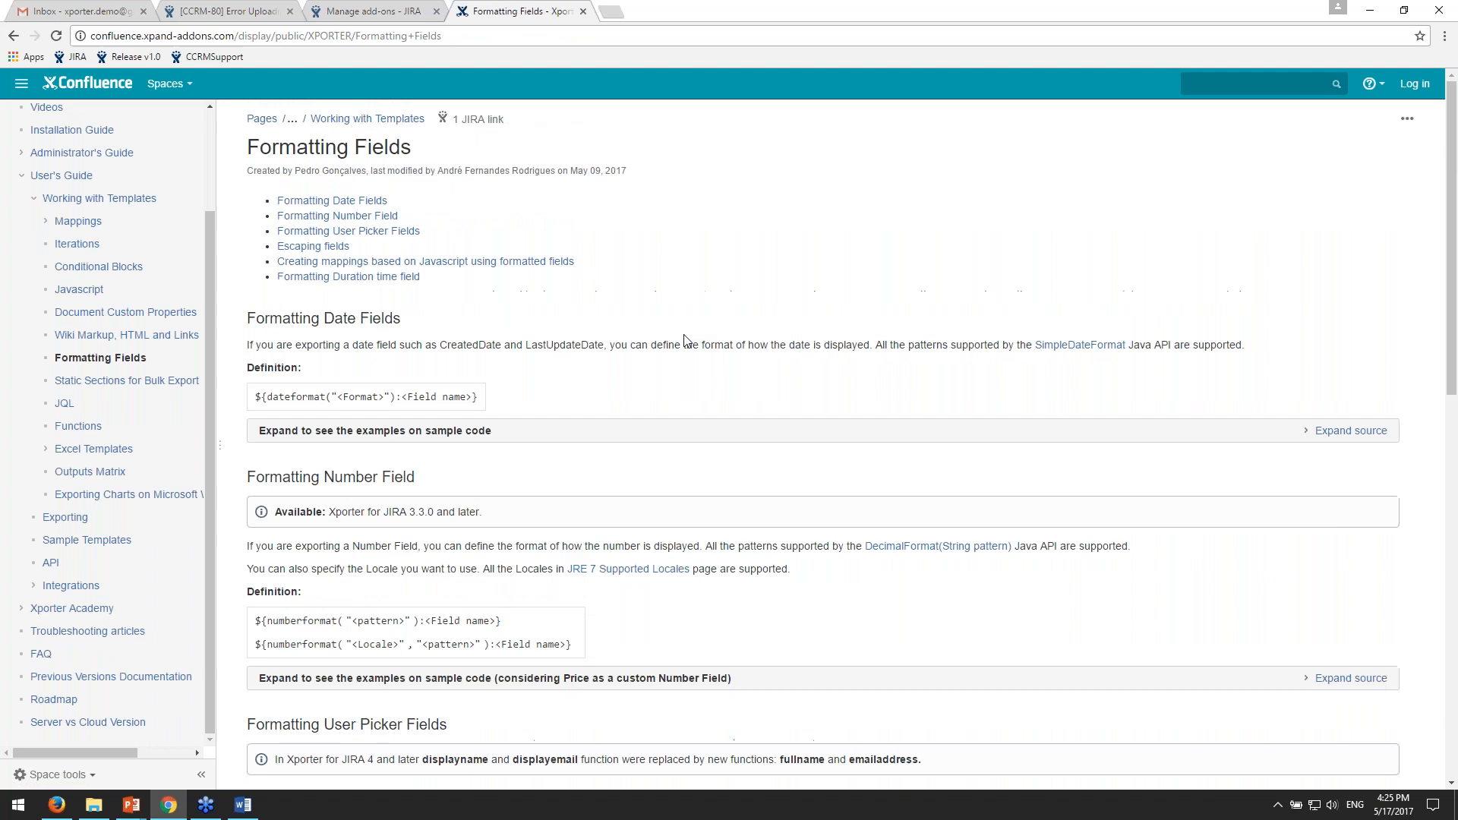
scroll(590, 285, "down", 5)
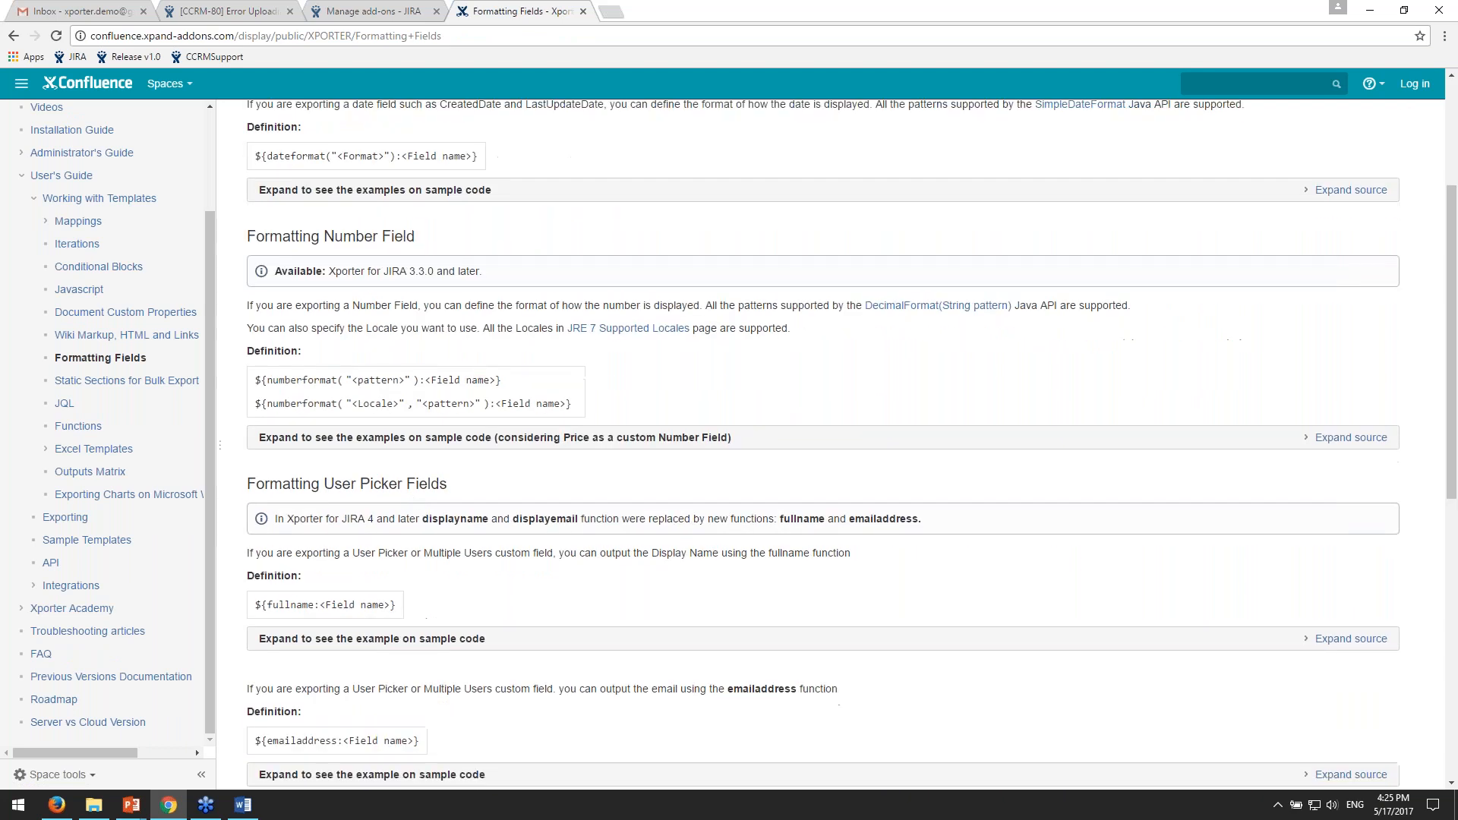
left_click_drag(290, 466, 303, 467)
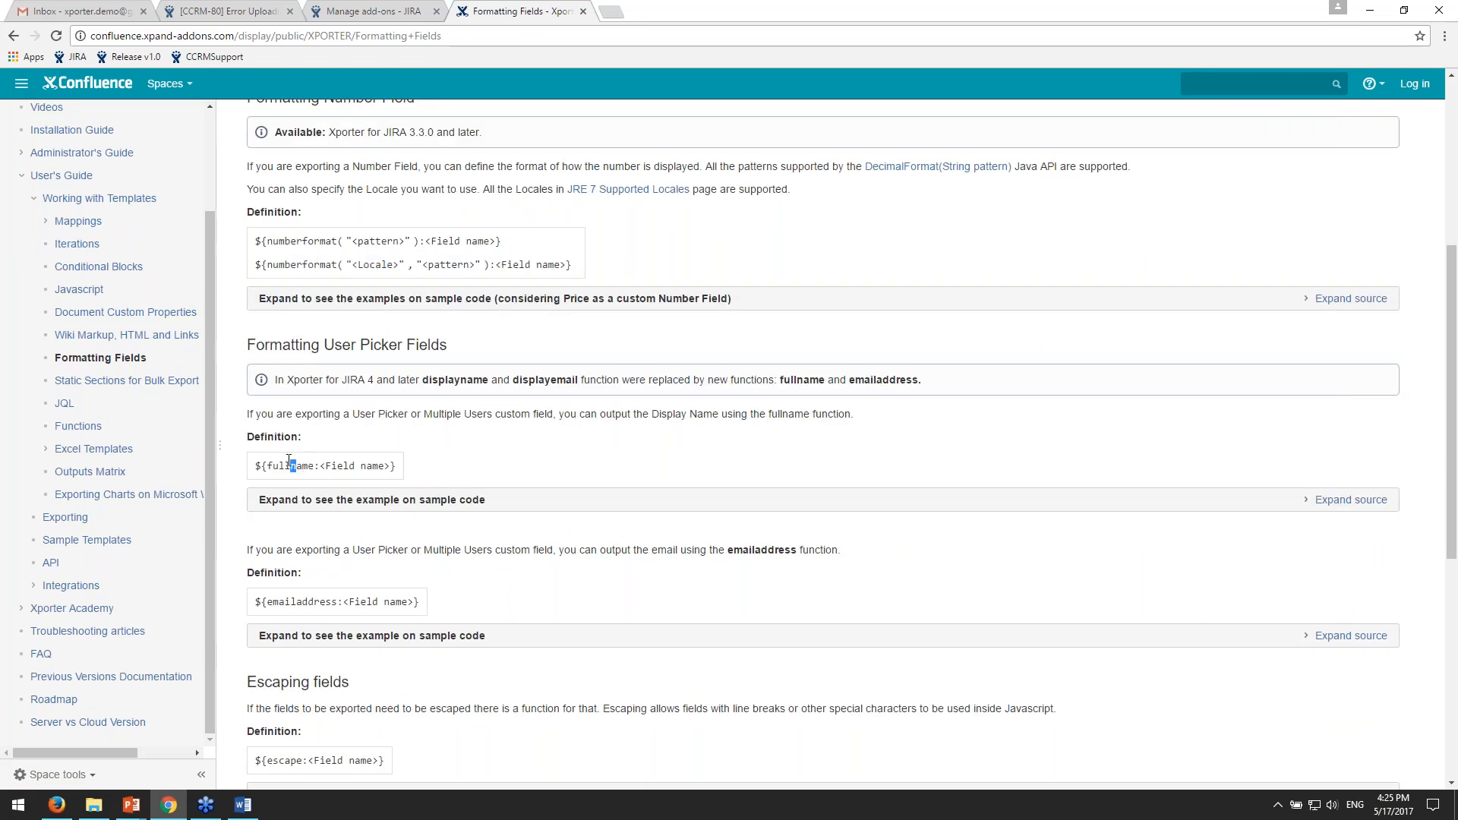
scroll(361, 482, "down", 1)
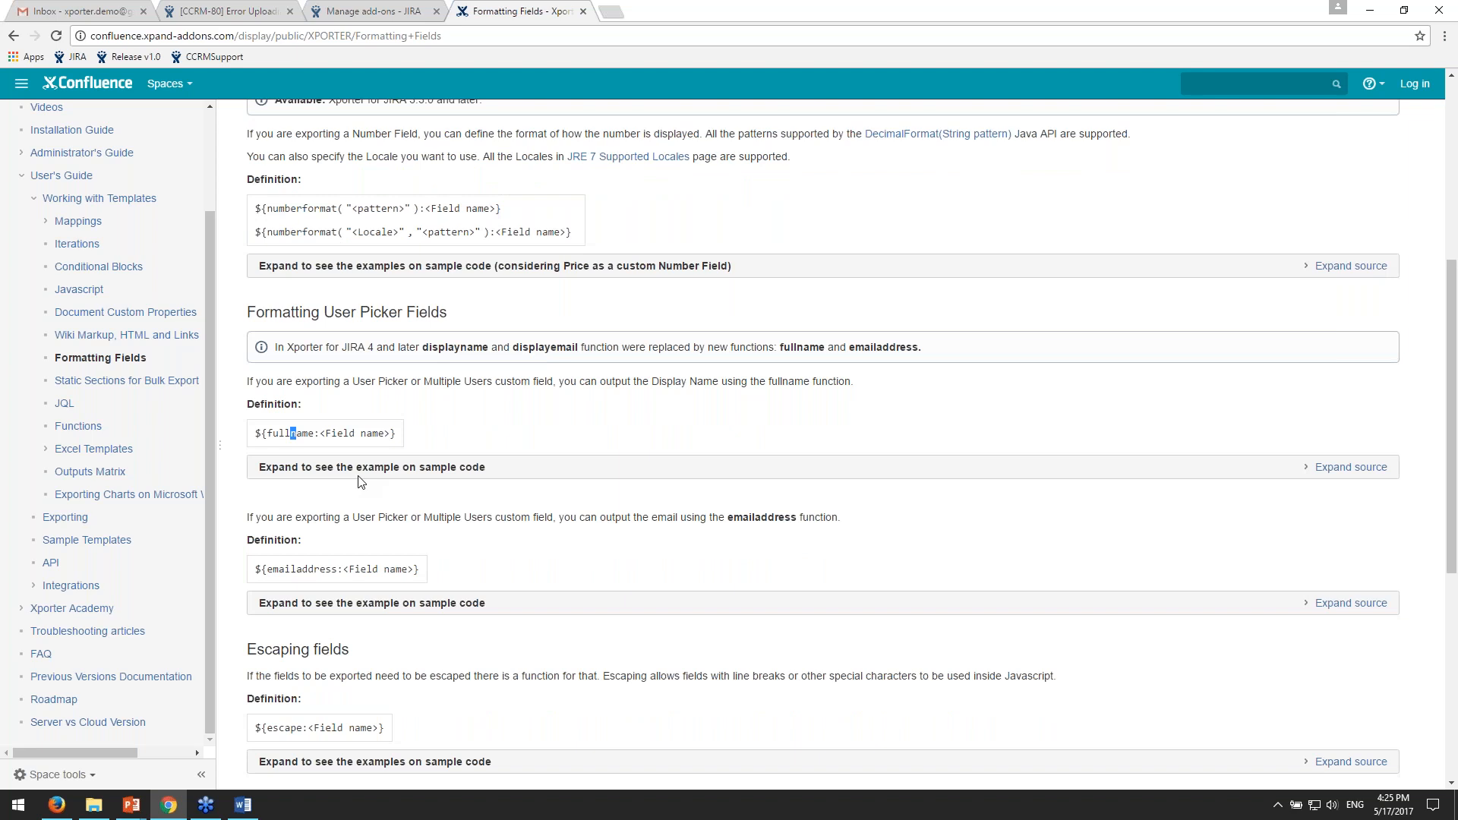
scroll(361, 482, "up", 6)
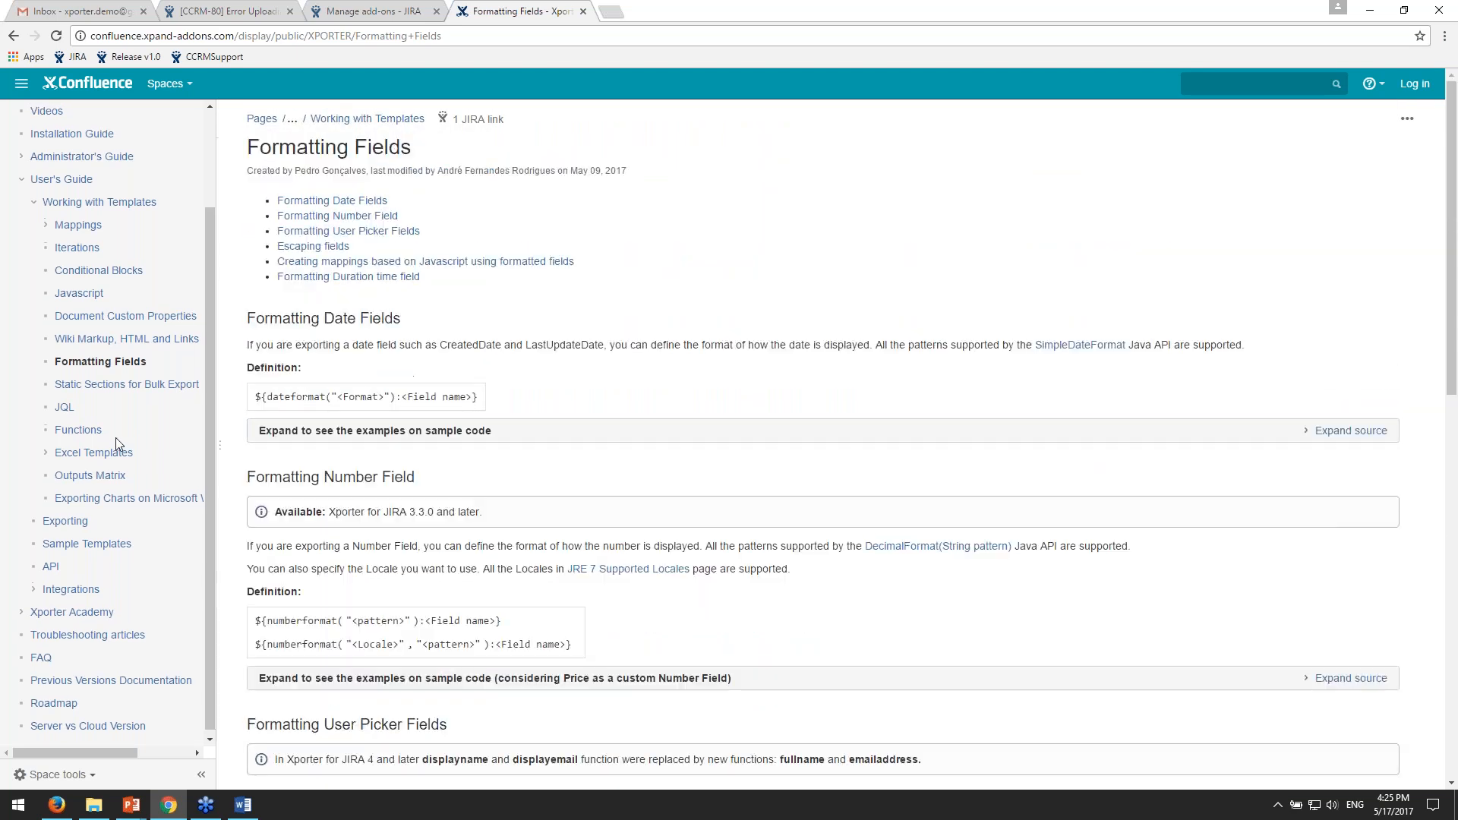
- Look over the documentation page tree and highlight the web address of the Formatting Fields page
scroll(115, 437, "up", 1)
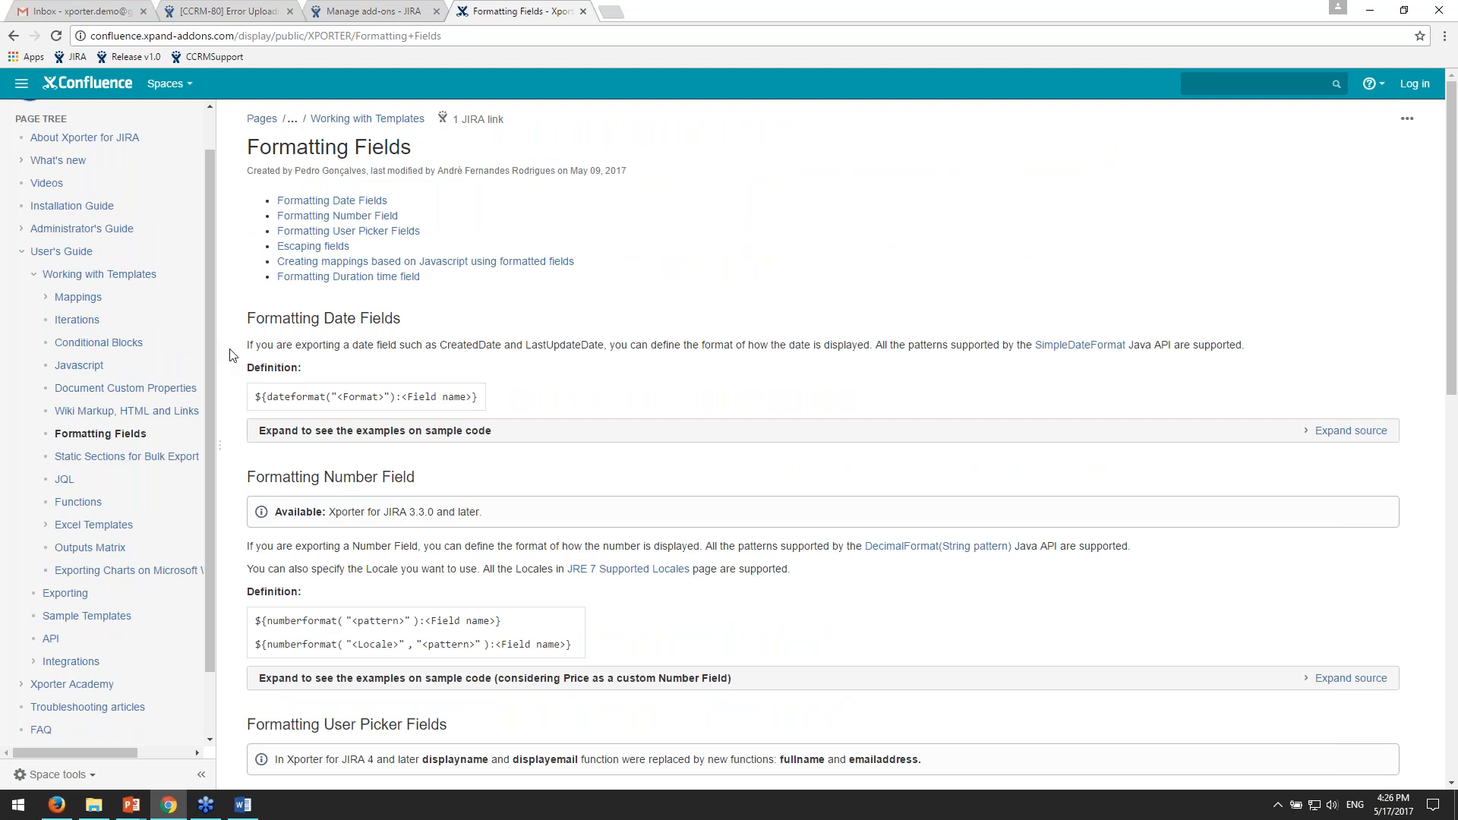
scroll(175, 420, "down", 1)
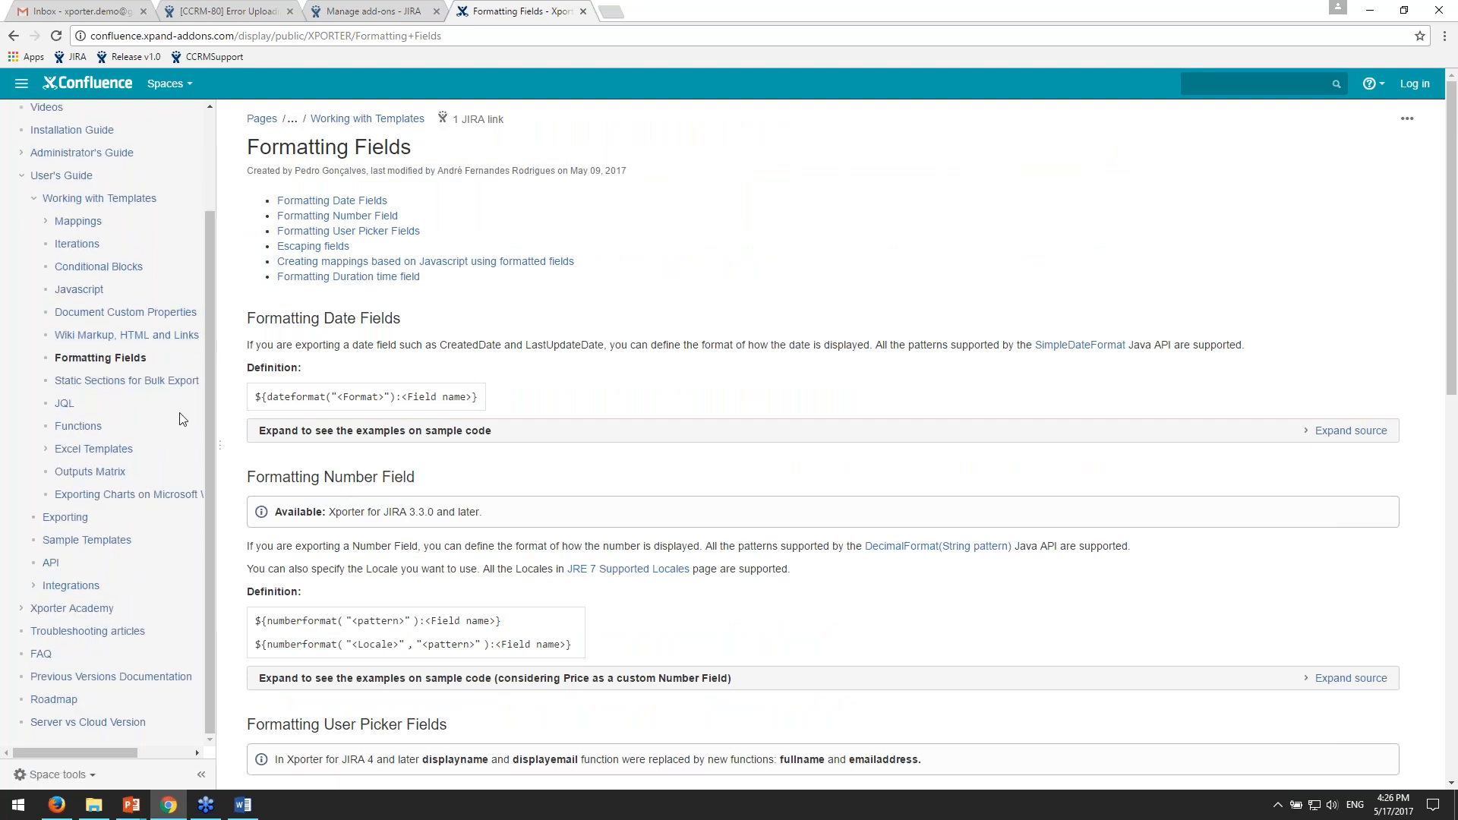
scroll(174, 420, "up", 2)
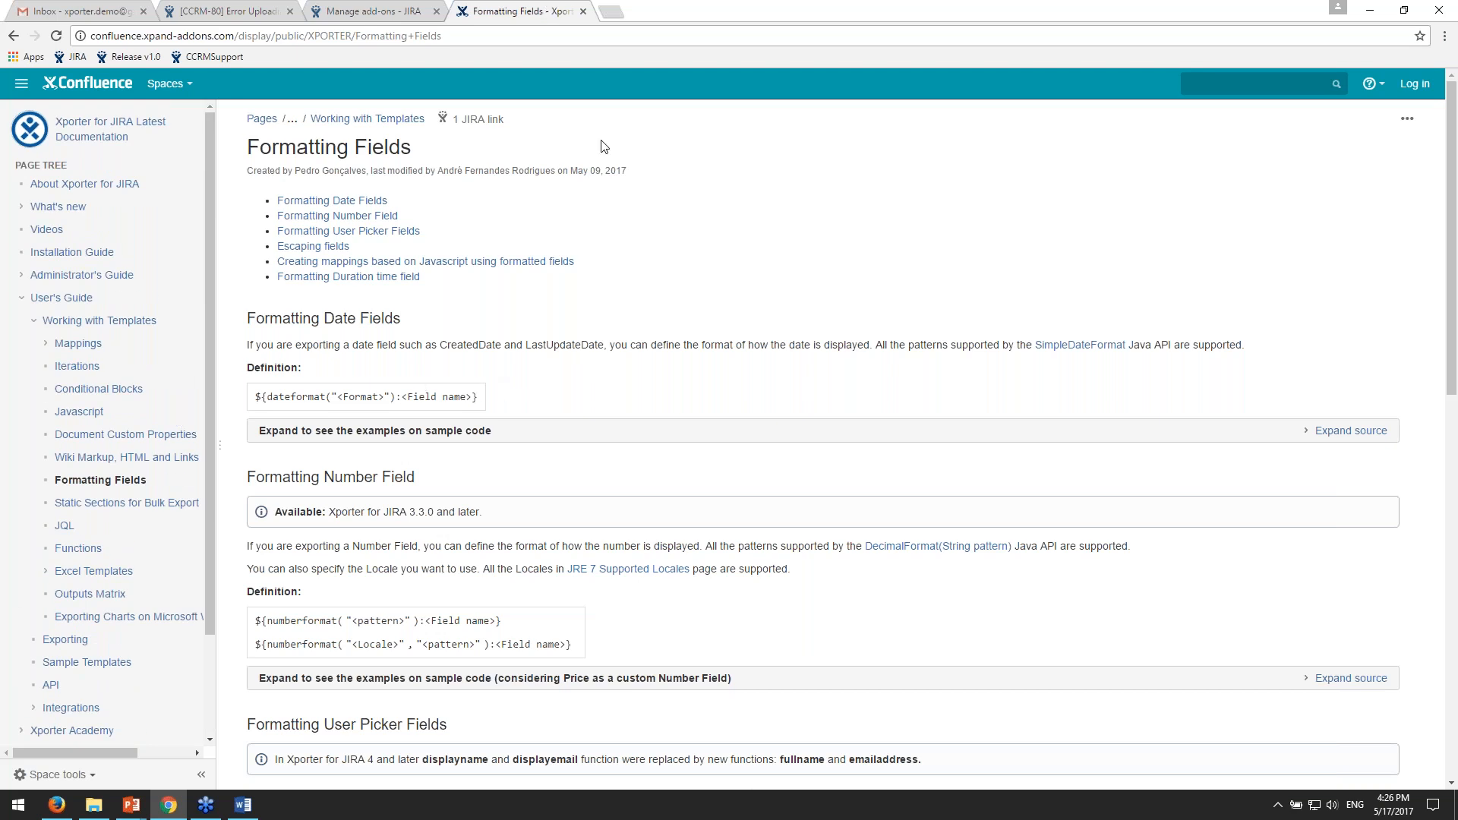
left_click(521, 36)
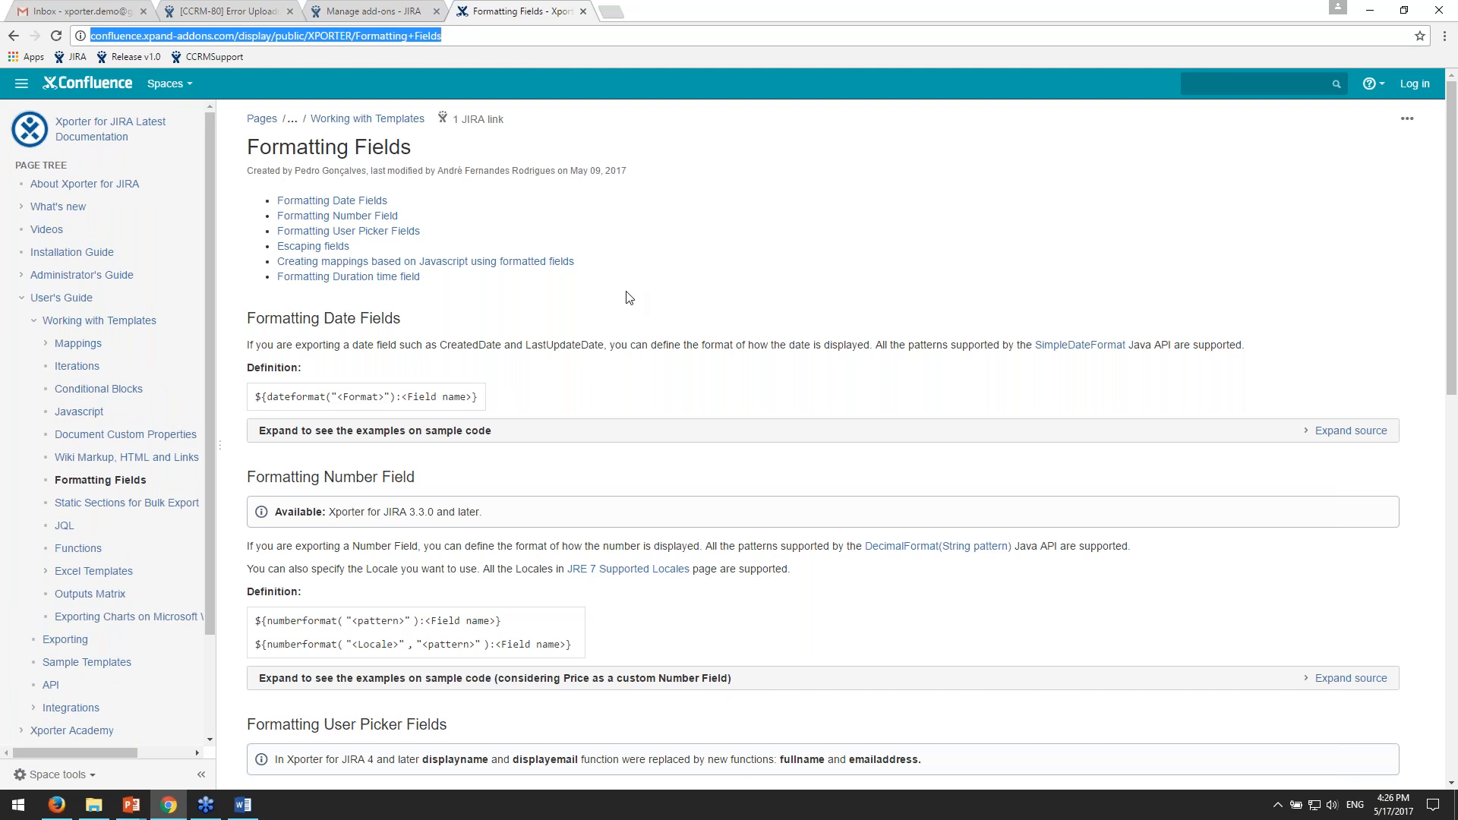
left_click(759, 278)
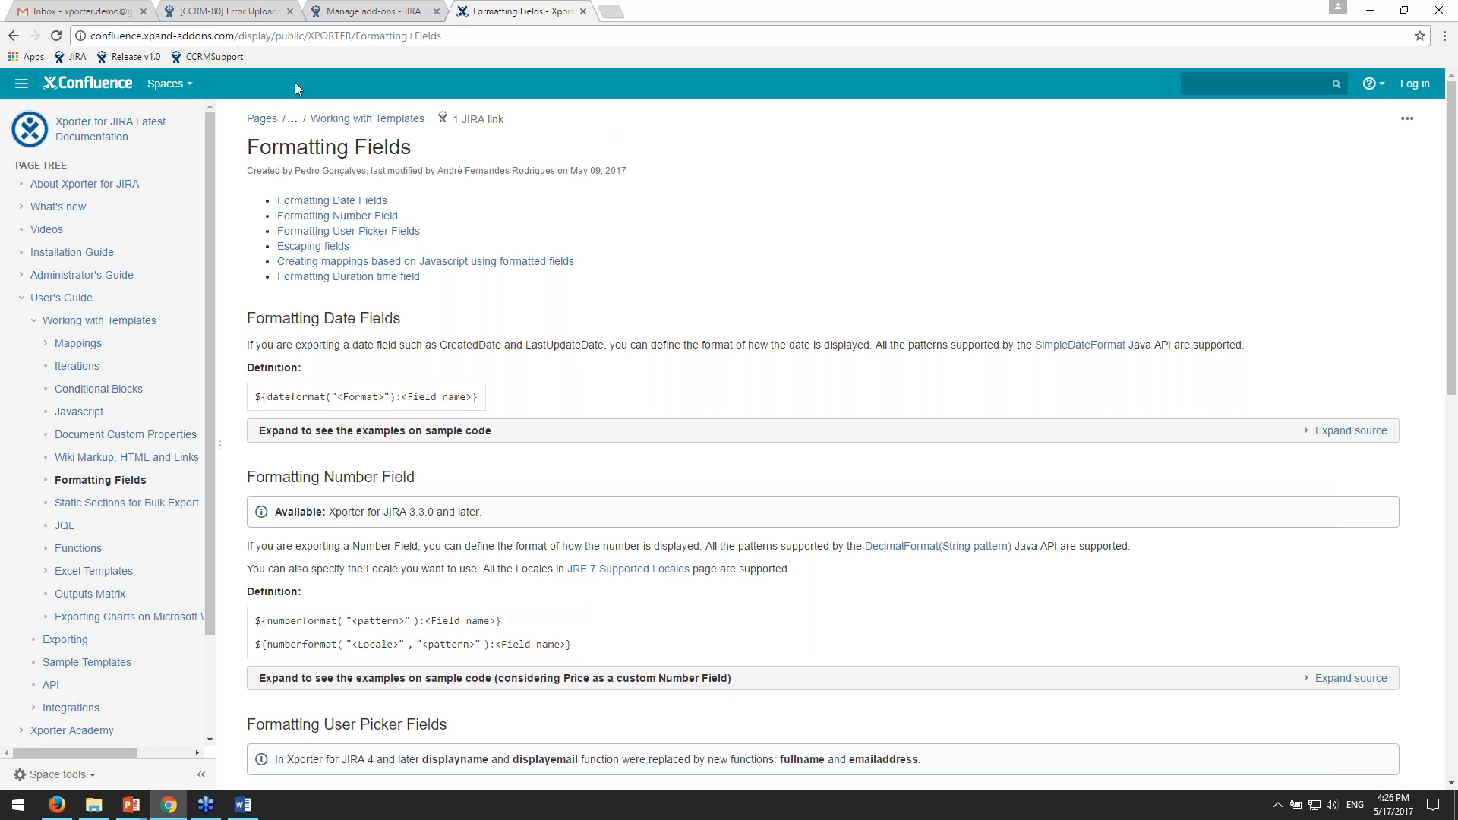
- Switch back to JIRA, open the recent issue CCRMSUPPORT-6, and view its available Xporter export templates
left_click(228, 13)
scroll(615, 380, "up", 5)
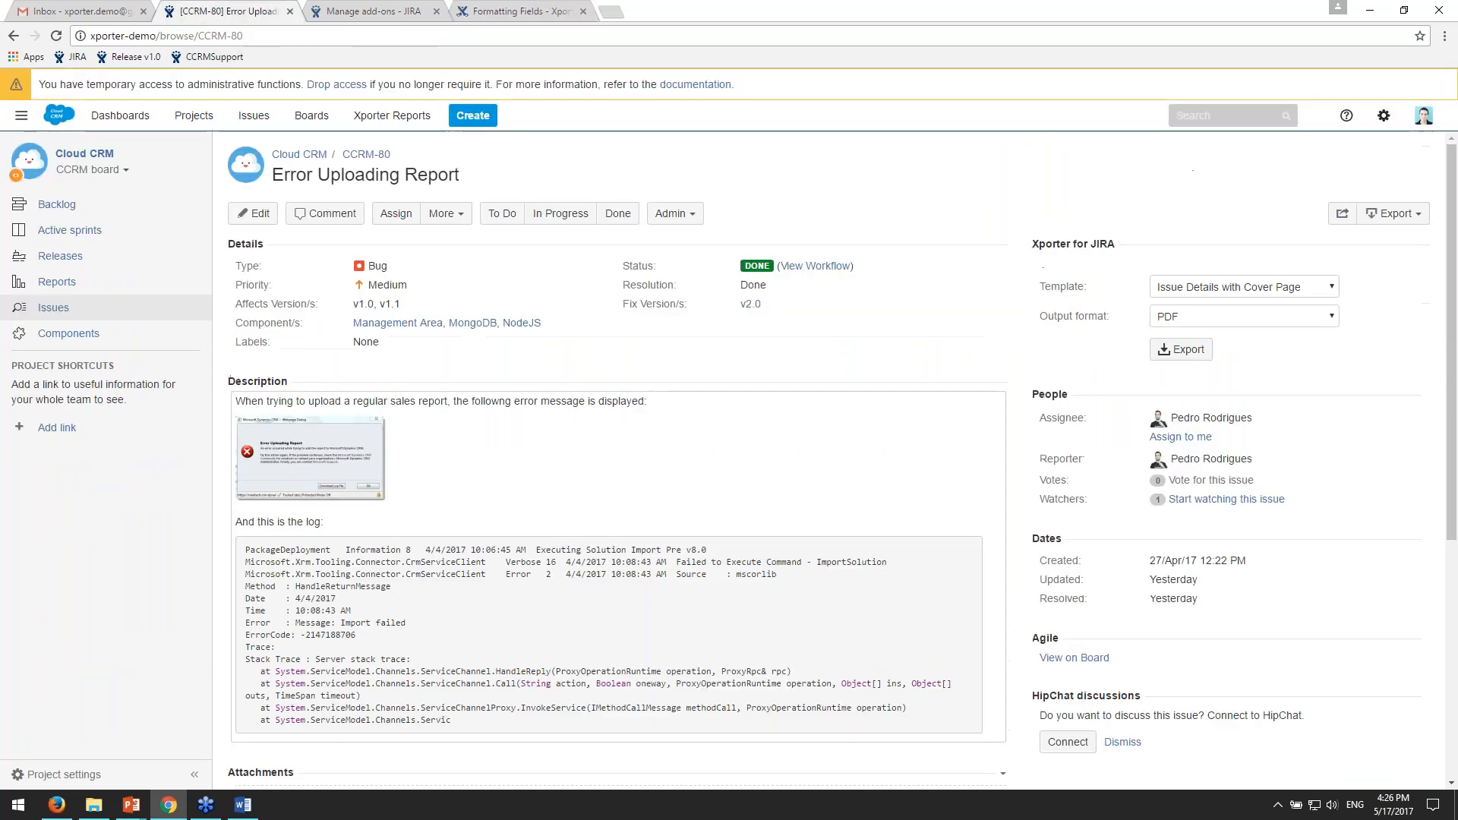
left_click(312, 115)
mouse_move(253, 115)
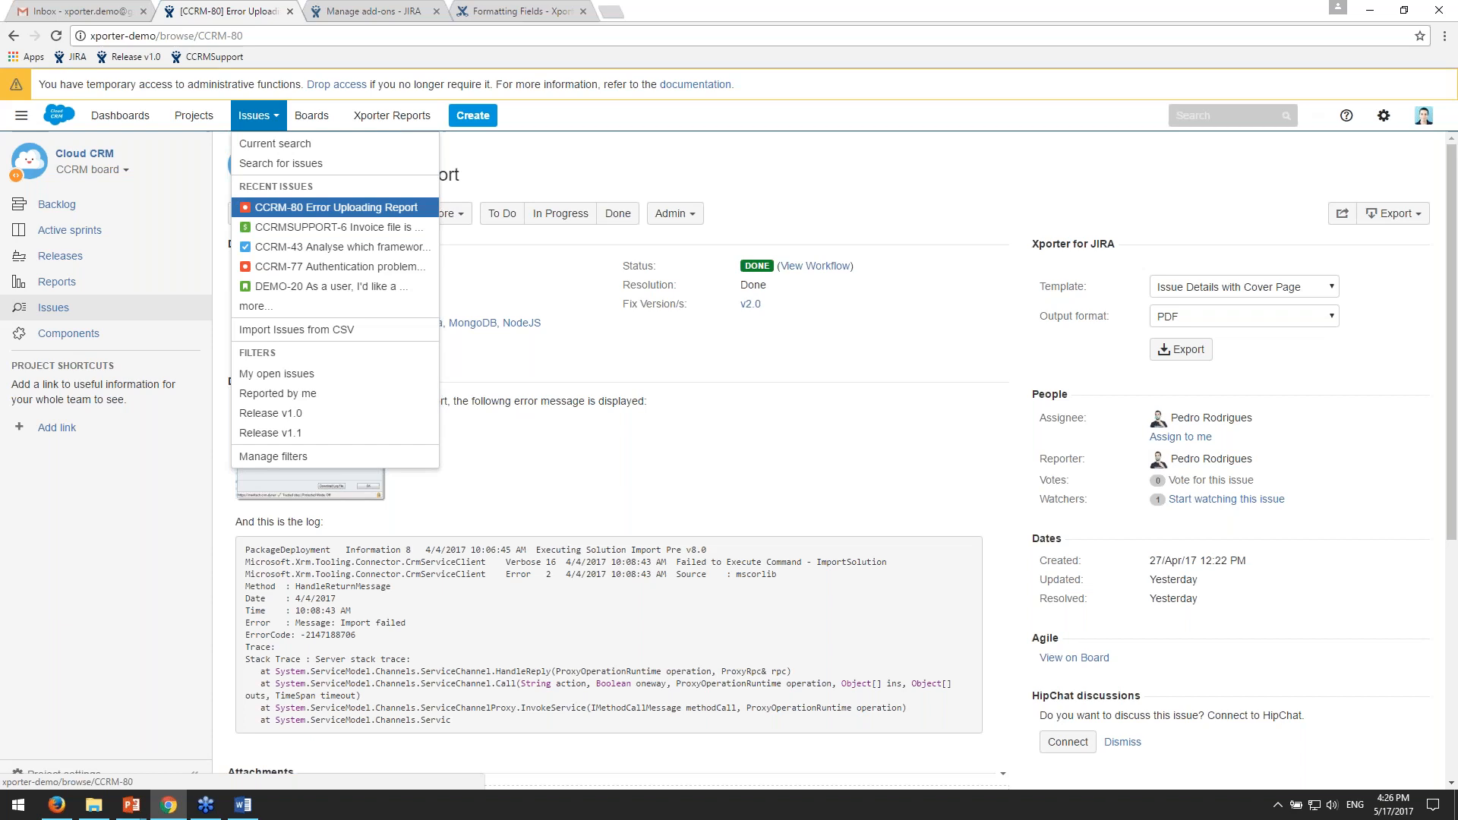
left_click(302, 225)
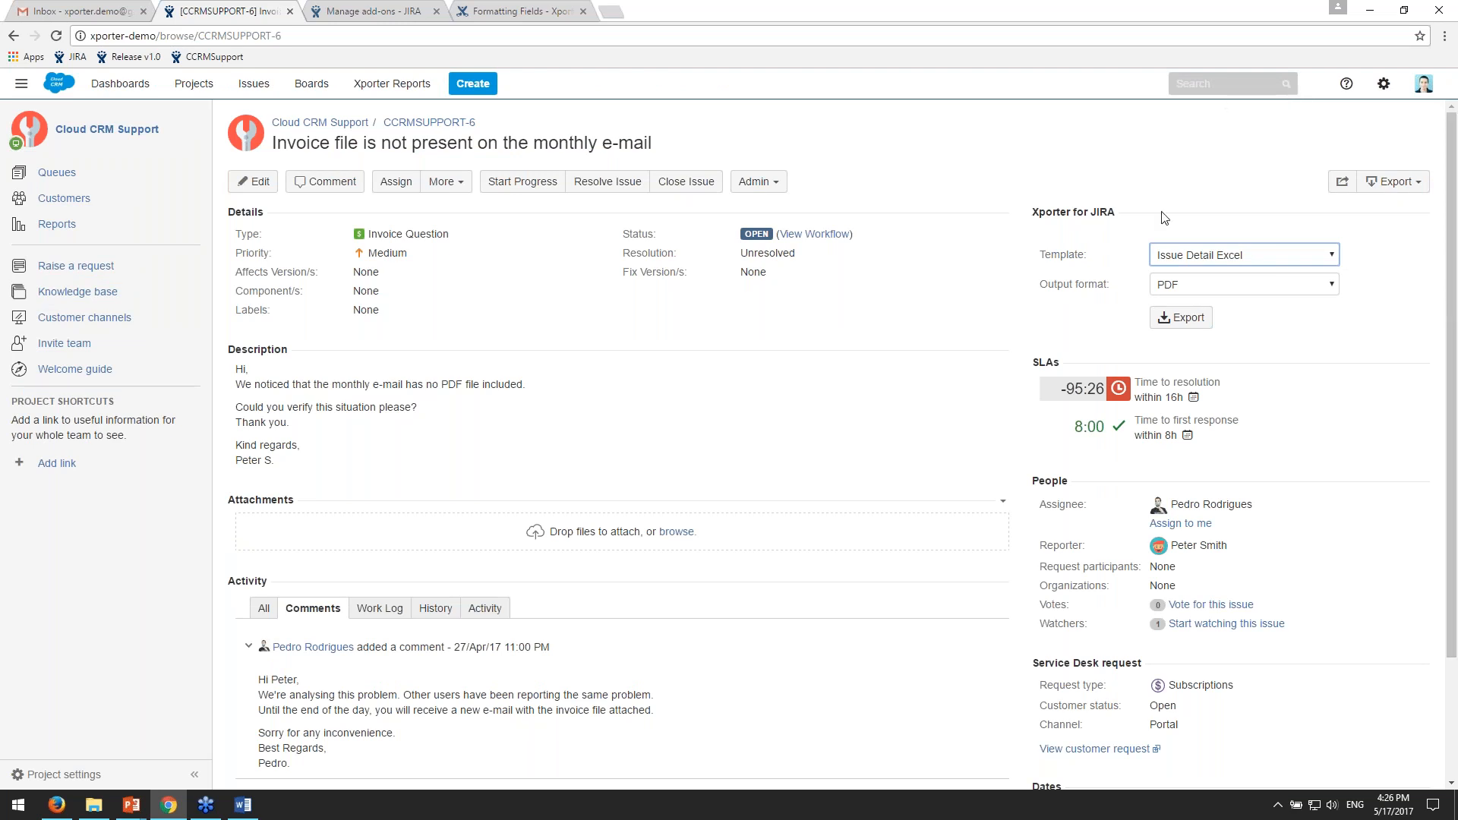
left_click(1299, 256)
left_click(1313, 258)
- Open the customer request view of CCRMSUPPORT-6 and highlight the creator's name under Shared with
scroll(1311, 272, "down", 1)
scroll(1319, 274, "up", 1)
scroll(1288, 271, "down", 1)
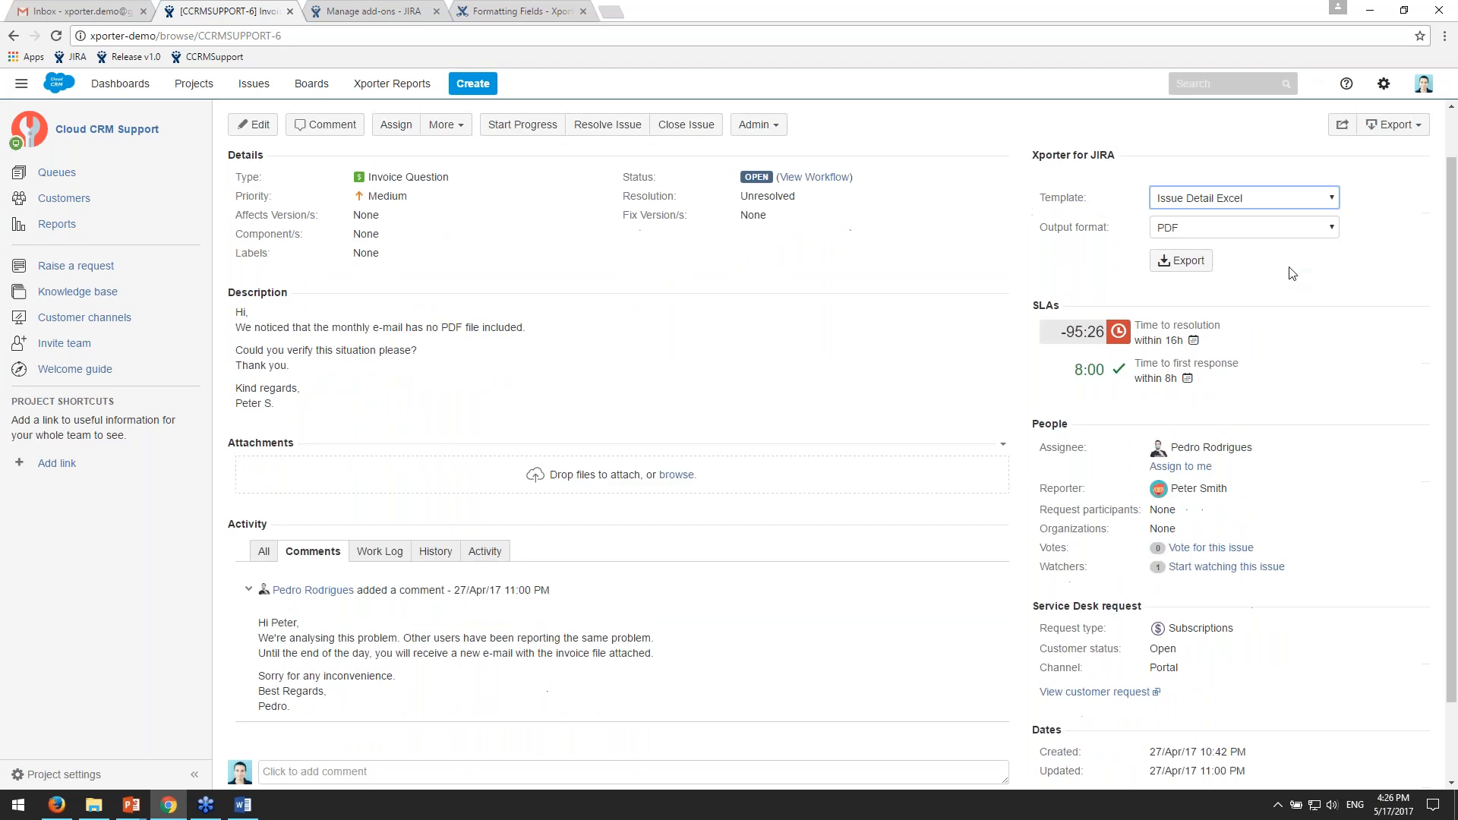
scroll(1261, 350, "down", 1)
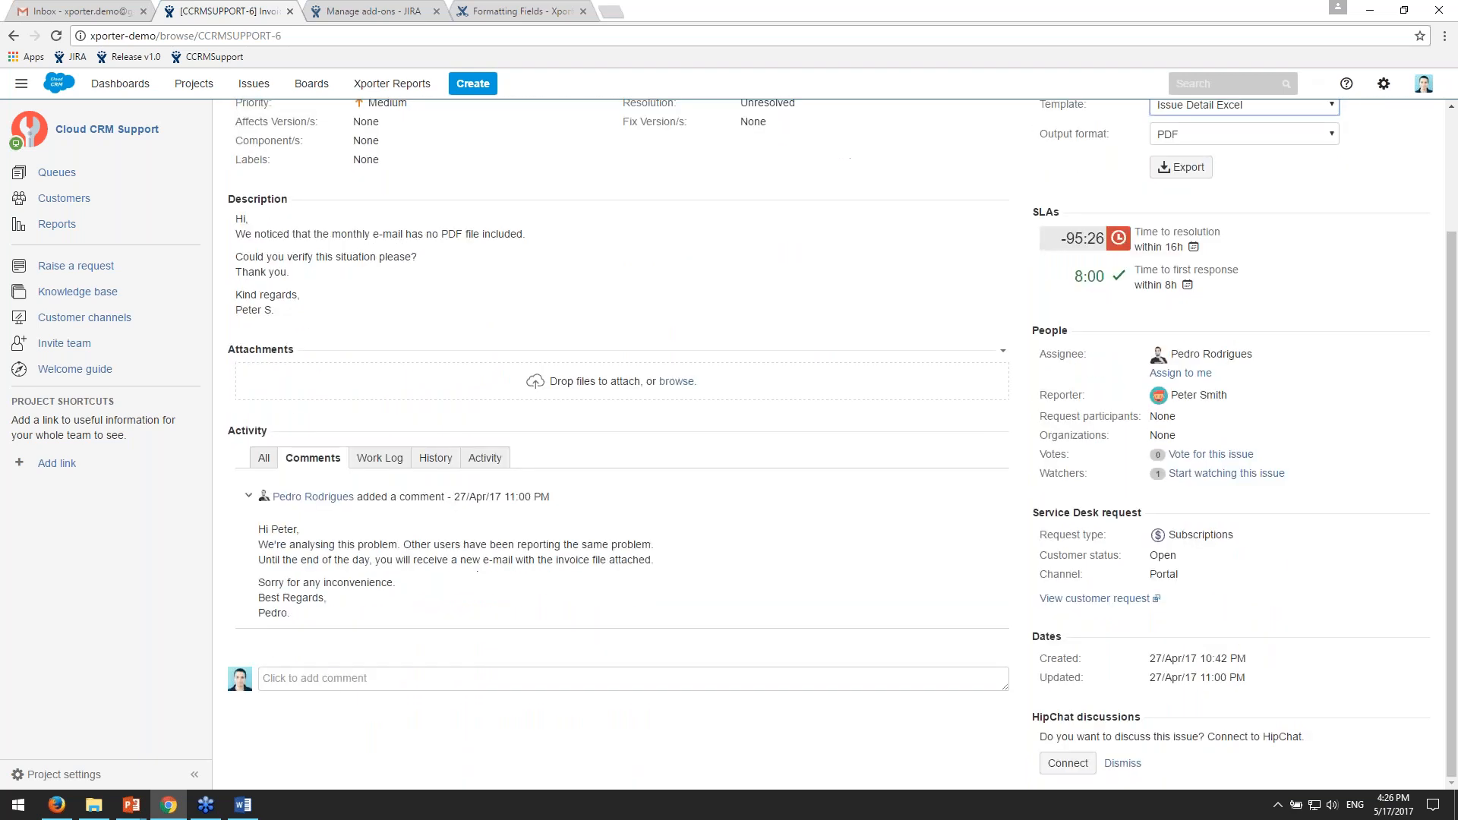
left_click(1094, 598)
left_click(359, 14)
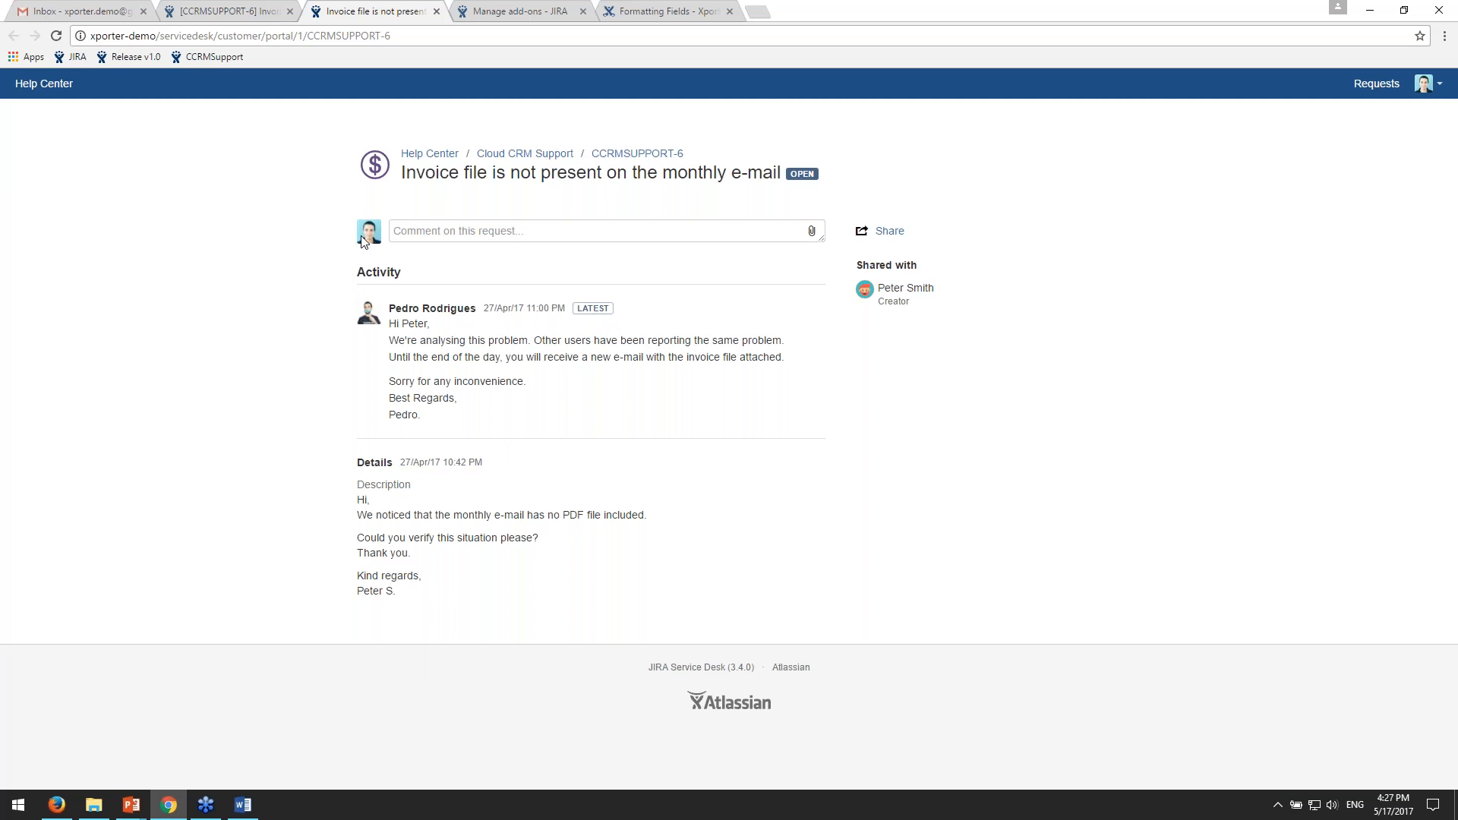
left_click_drag(886, 288, 924, 289)
left_click(926, 289)
- Open an incognito browser window and load the portal address of request CCRMSUPPORT-6 copied from the regular window
left_click(1445, 38)
left_click(1355, 93)
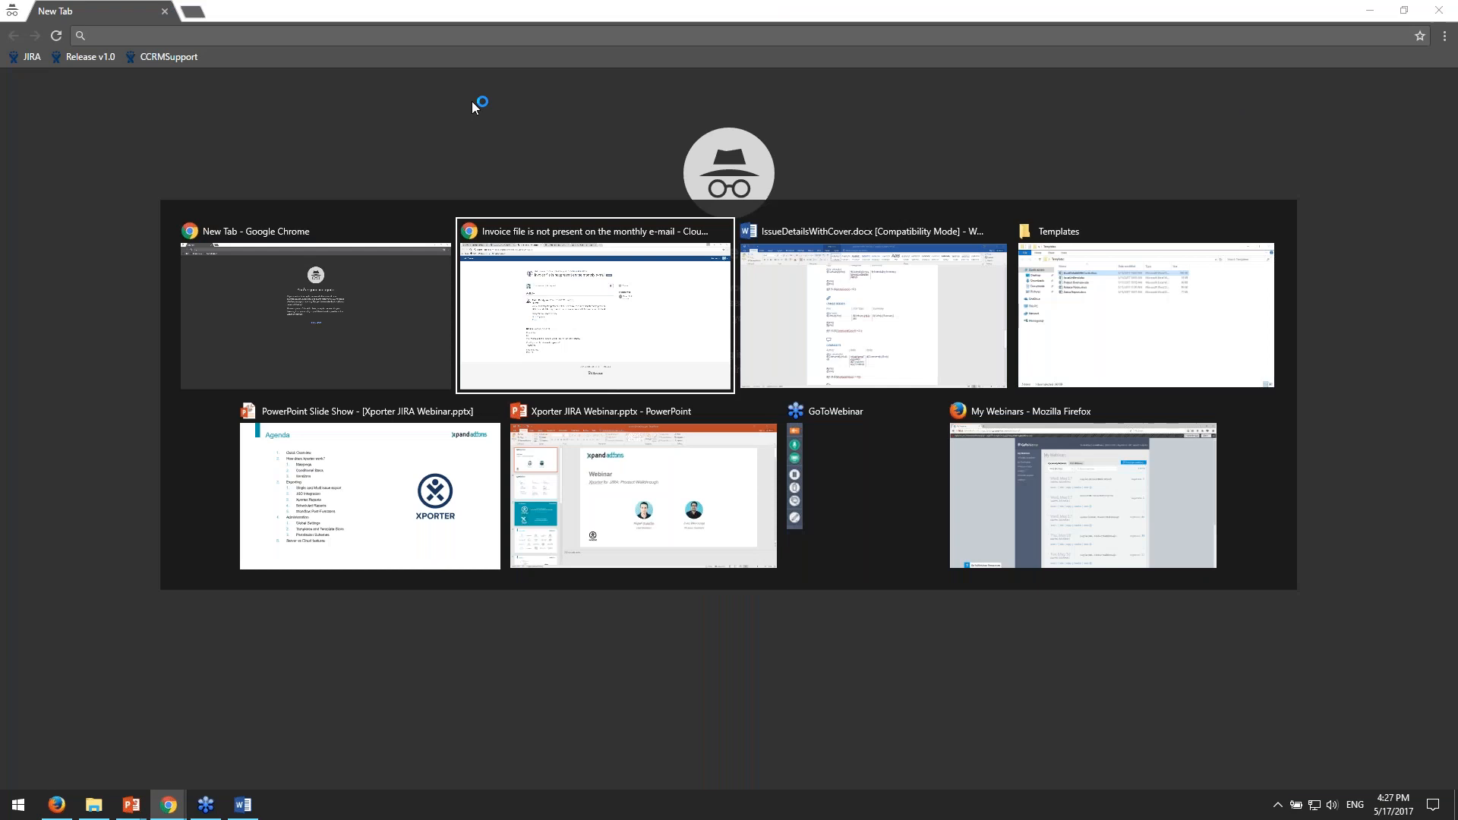
key("alt+Tab")
type("http://xporter-demo/servicedesk/customer/portal/1/CCRMSUPPORT-6")
key("Return")
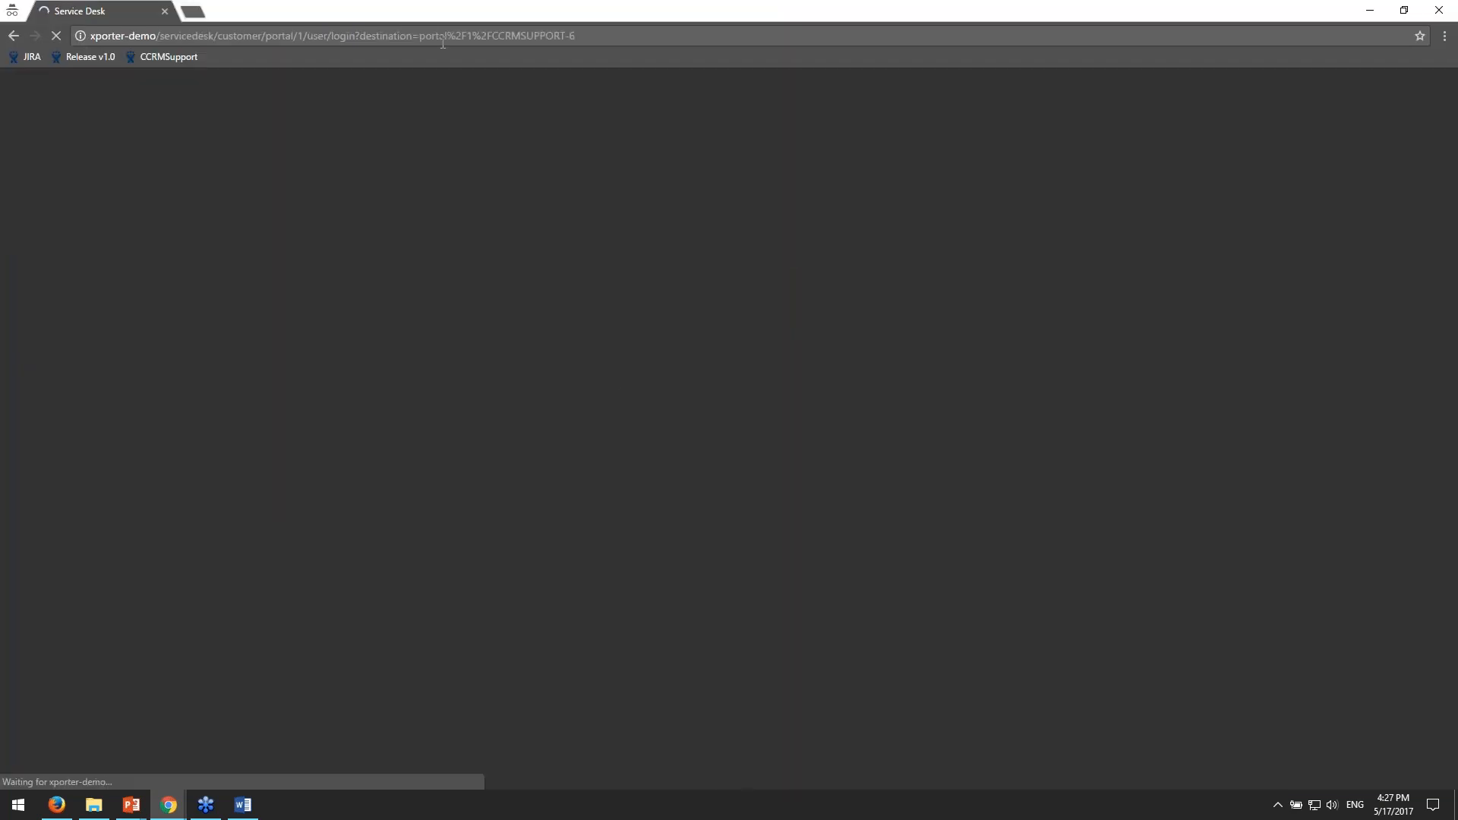
- Log in to the Service Desk portal with the customer's username and account password
type("psmith")
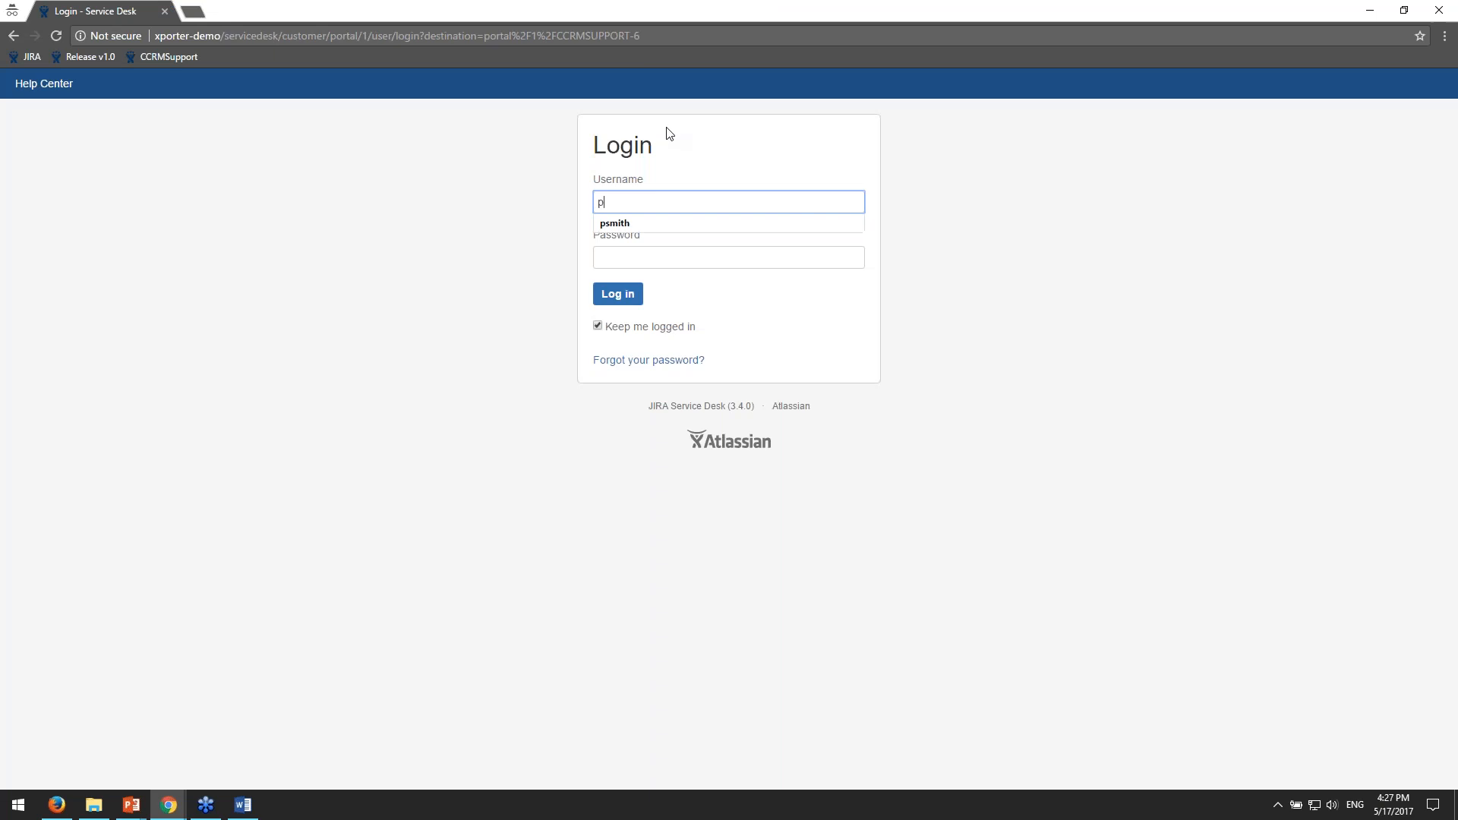
key("Tab")
type("•••••")
key("Tab")
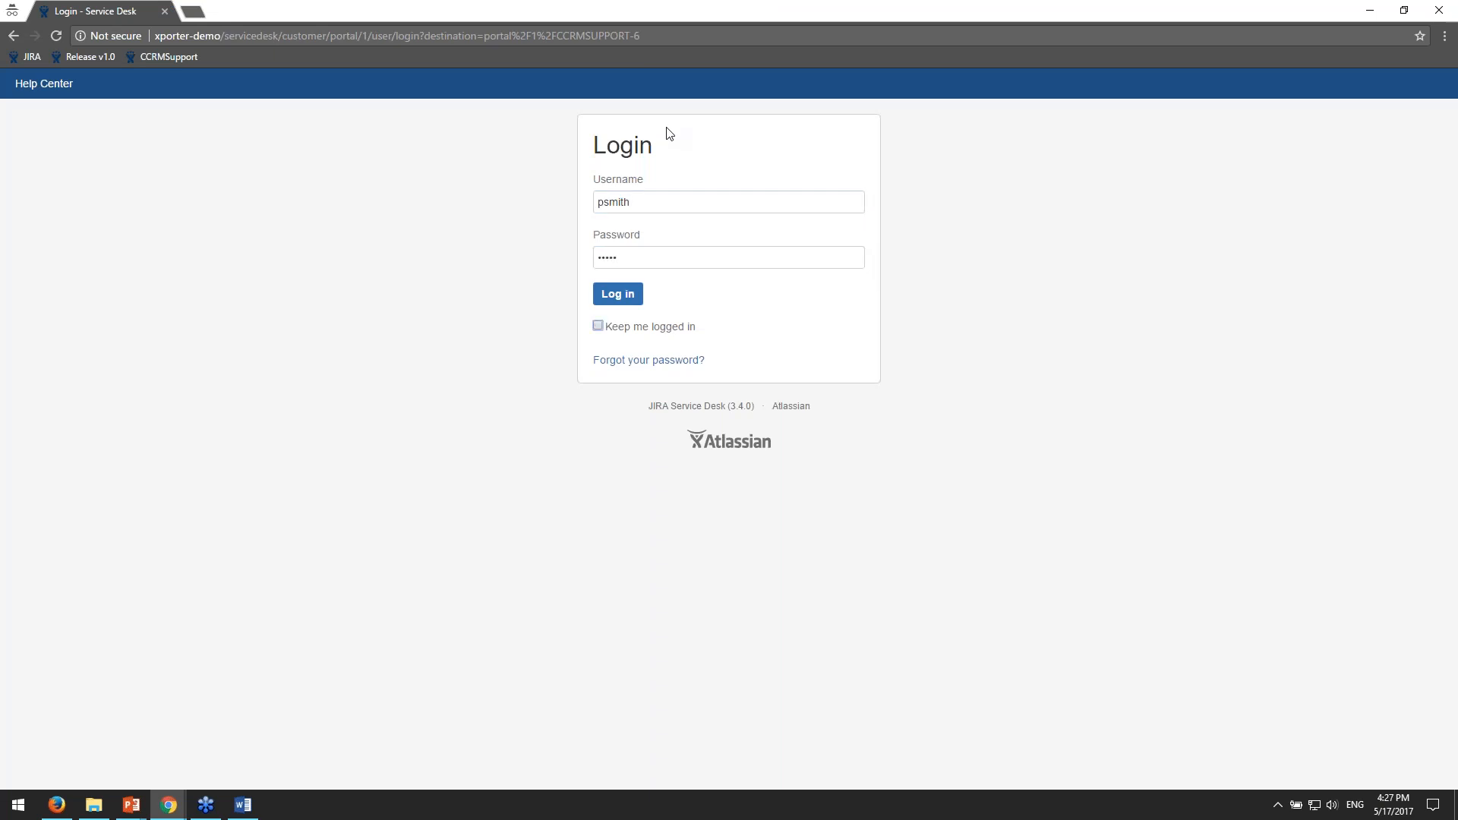
key("Return")
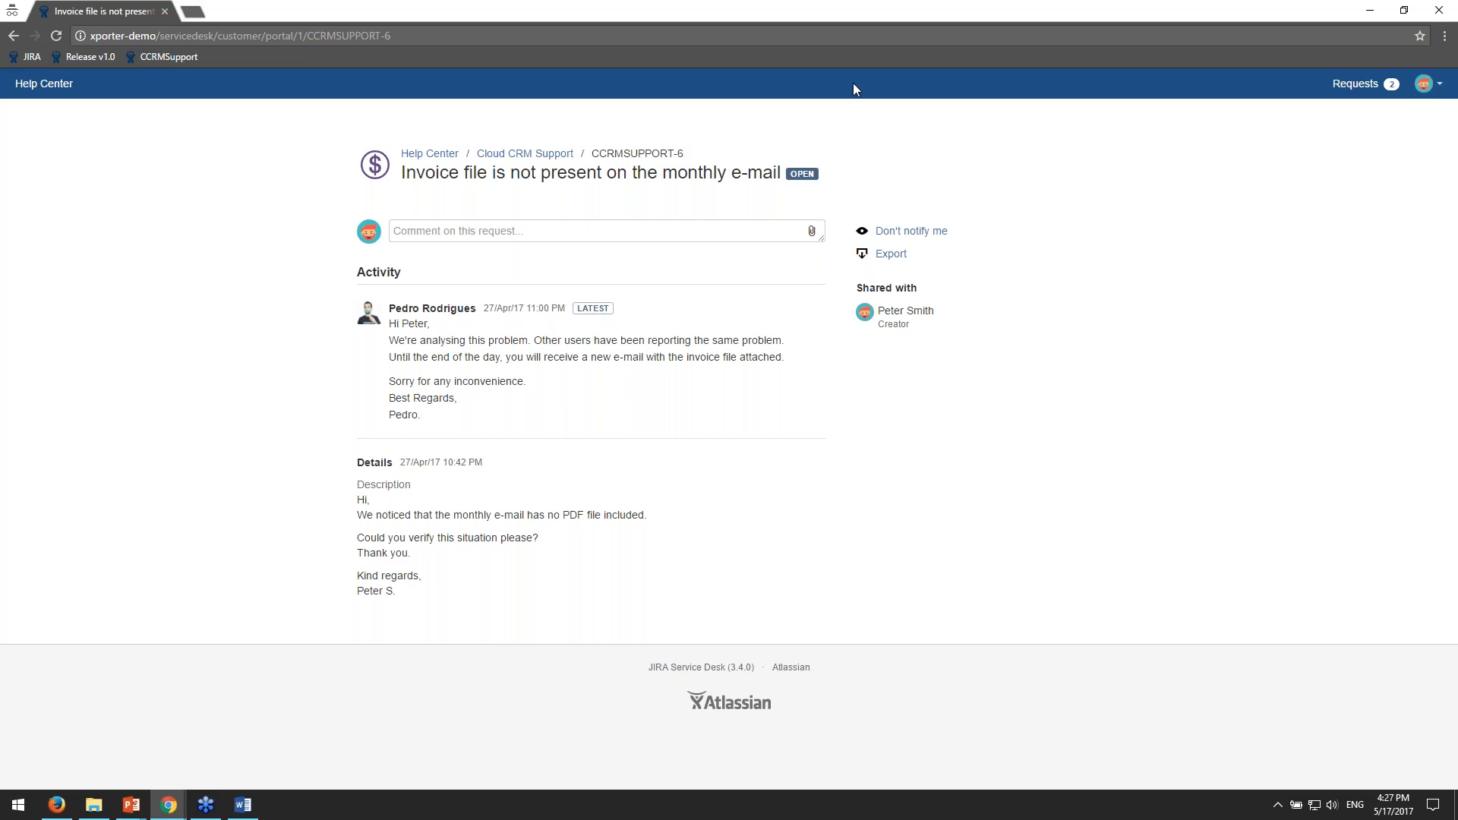
- Export the request as PDF with the Service Desk - Ticket Detail template, and open the downloaded file to view its comments
left_click_drag(942, 258, 881, 261)
left_click(950, 272)
left_click(889, 261)
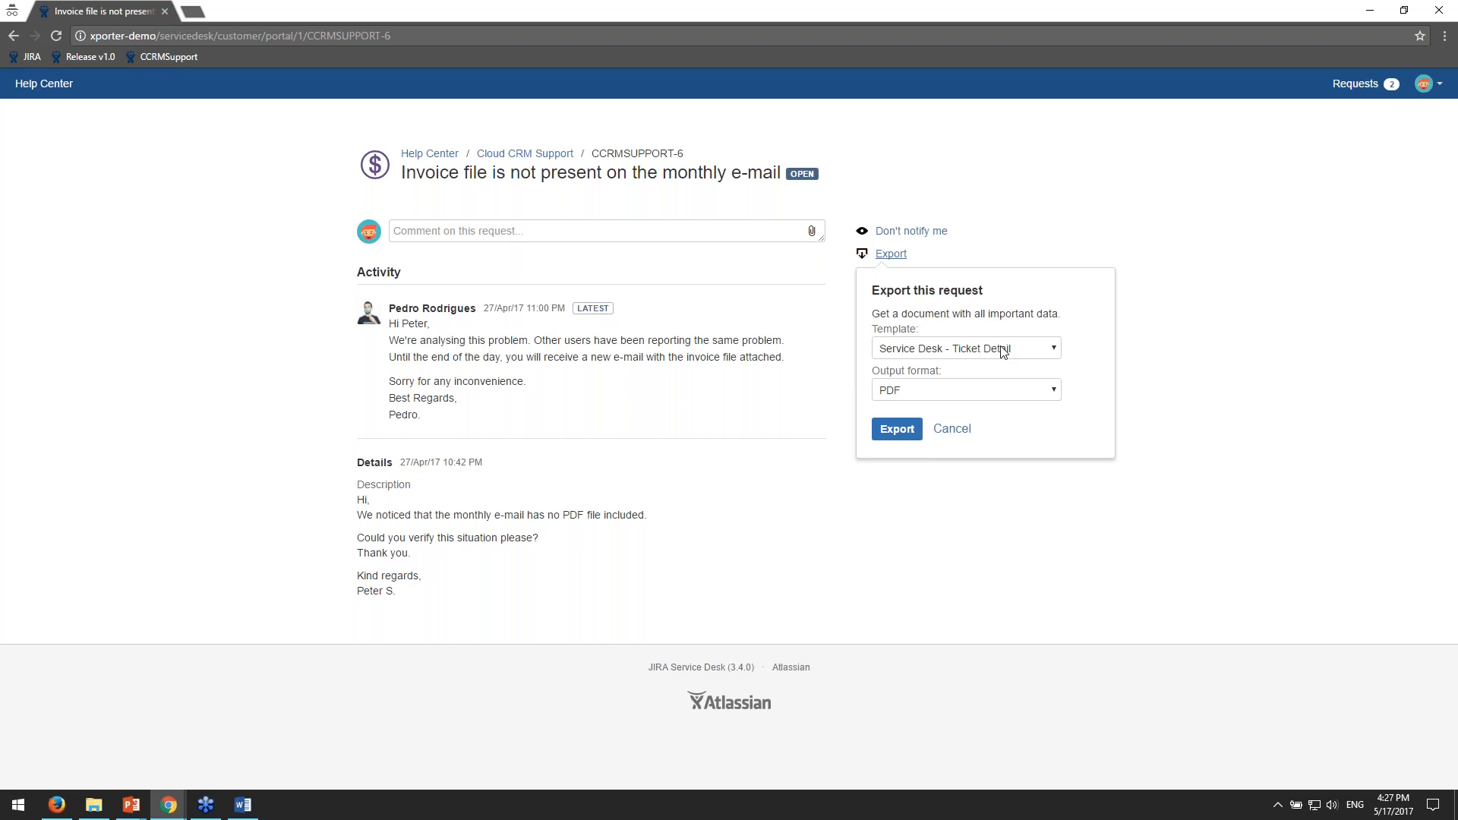
left_click(969, 349)
left_click(931, 390)
left_click(1006, 389)
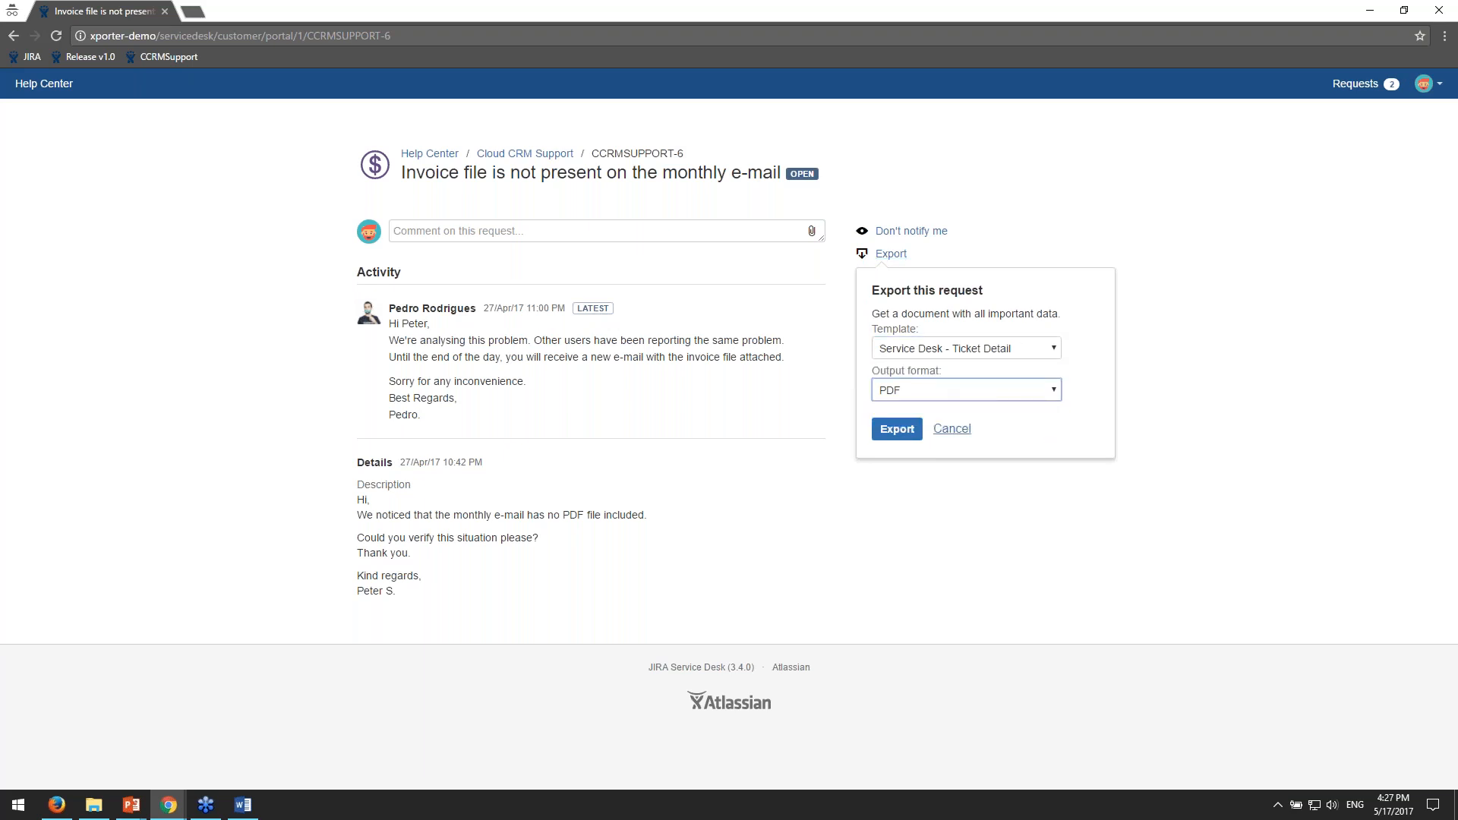
left_click(898, 430)
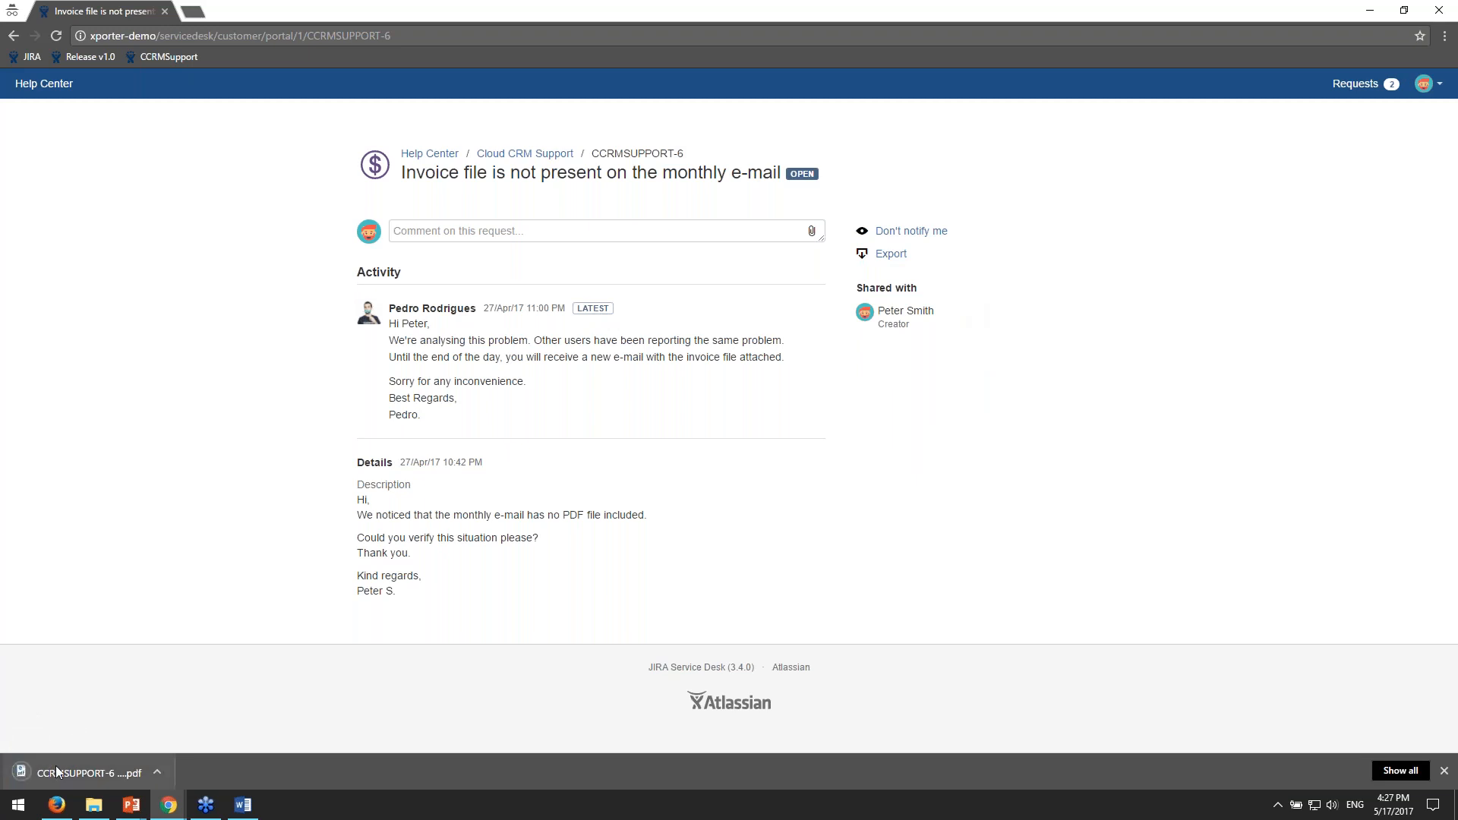
left_click(56, 772)
scroll(706, 429, "down", 12)
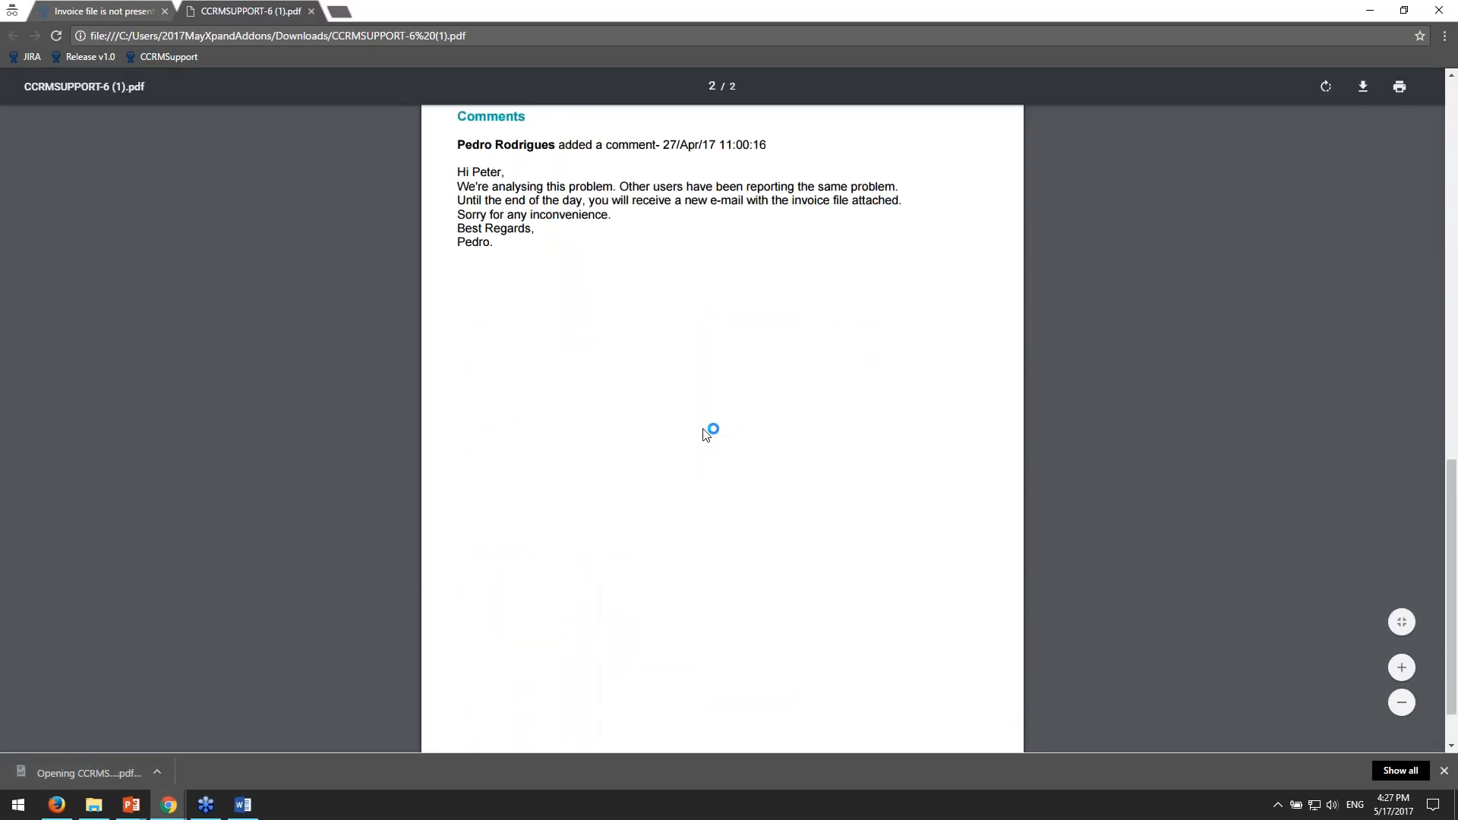
- Review both pages of the exported CCRMSUPPORT-6 PDF, from the ticket details to the comments, and close it
scroll(706, 429, "up", 3)
scroll(706, 434, "up", 9)
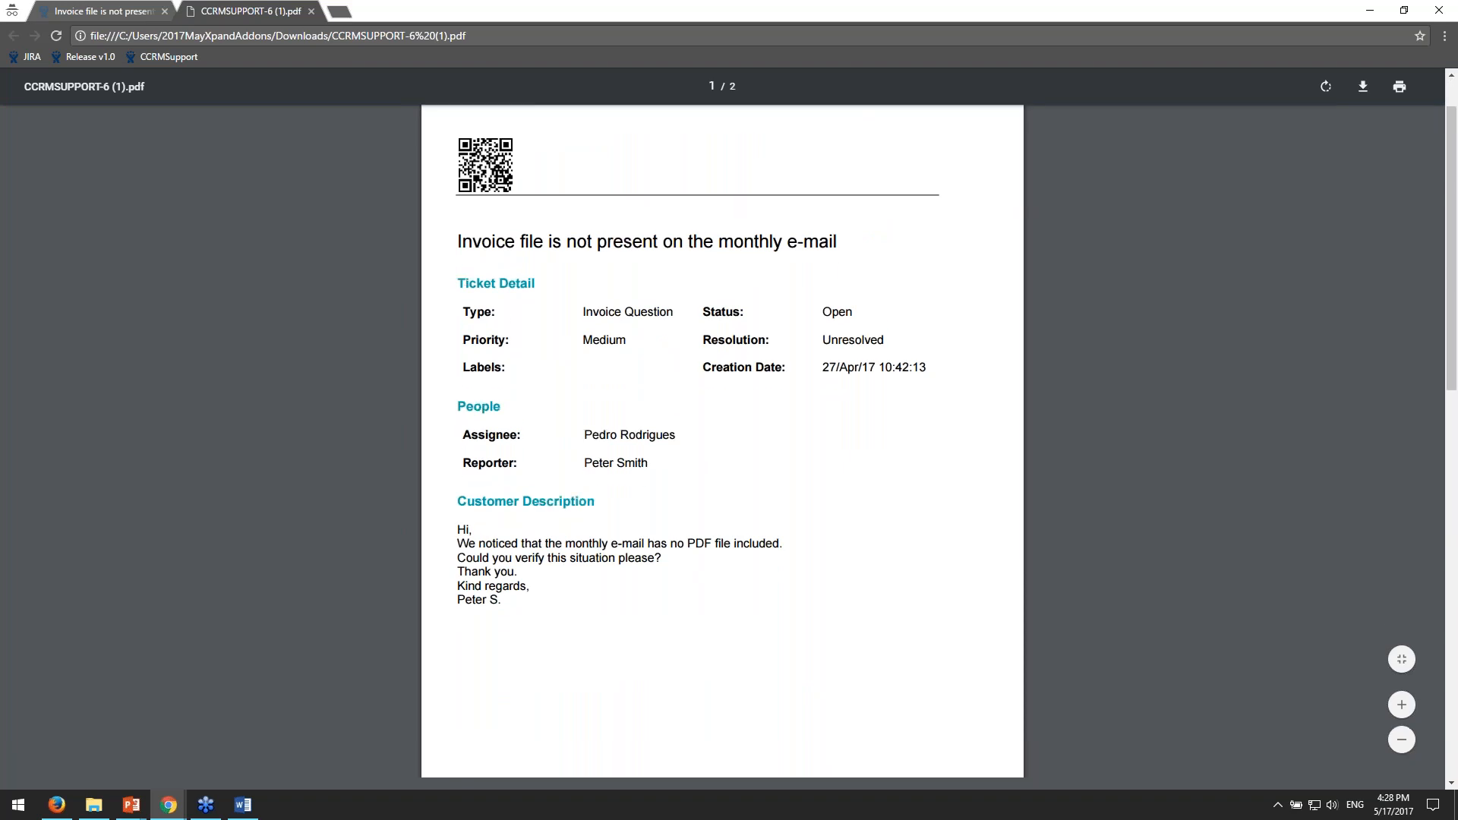
scroll(562, 304, "down", 6)
scroll(574, 313, "down", 2)
scroll(571, 312, "up", 8)
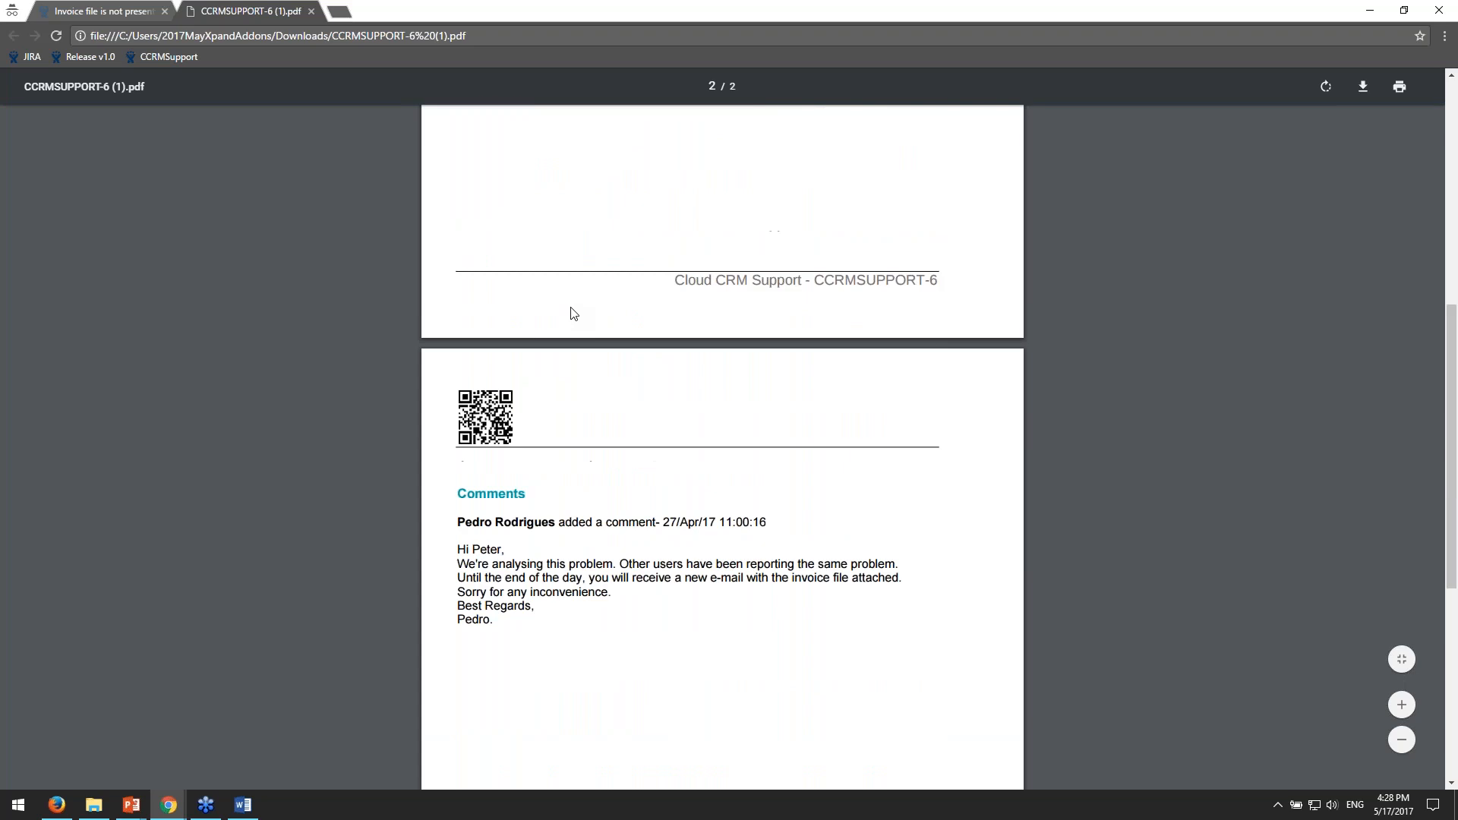
middle_click(273, 15)
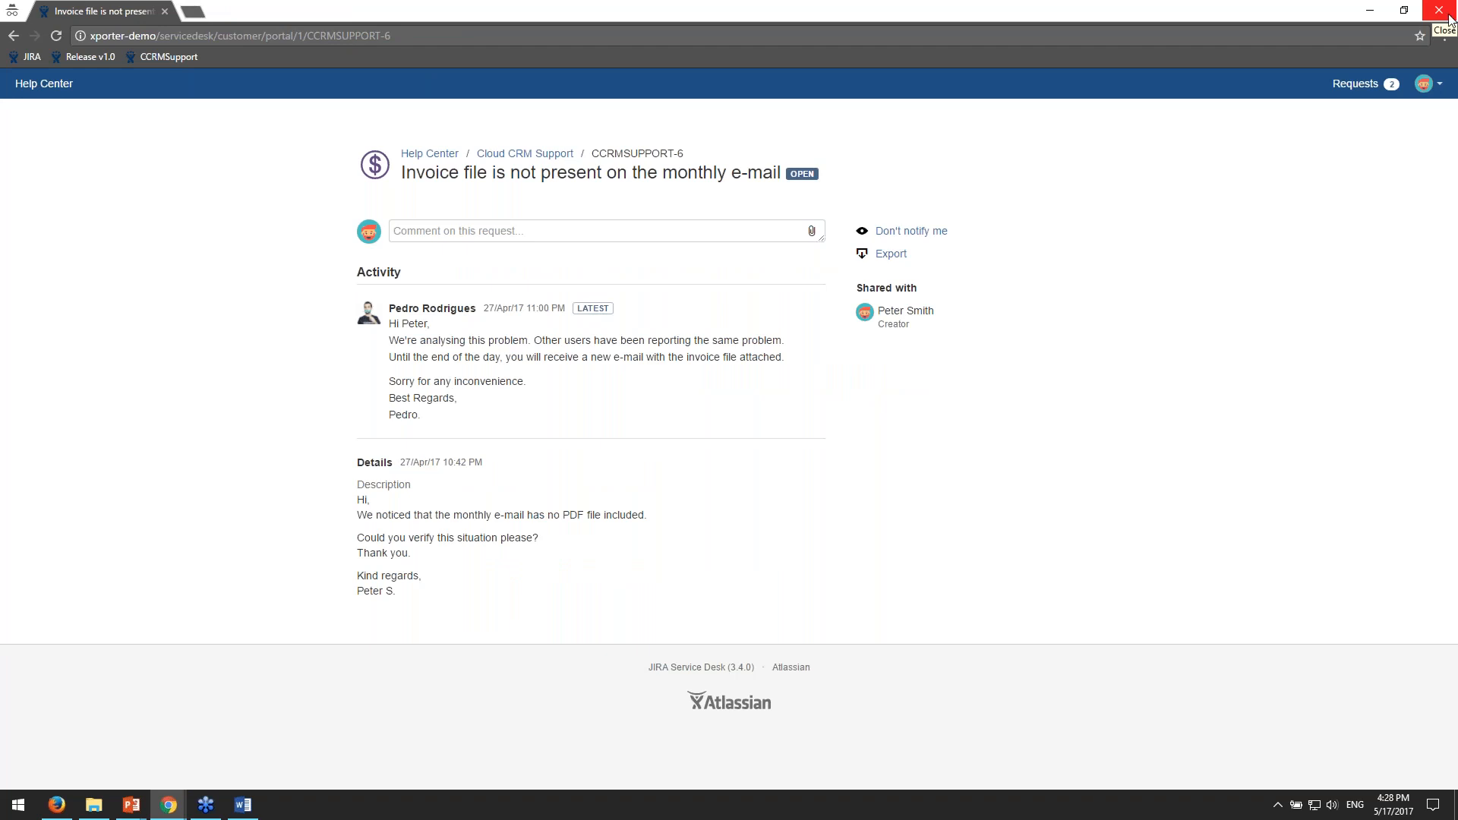
- Close the incognito window and the customer portal view, returning to the top of issue CCRMSUPPORT-6 in JIRA
left_click(1442, 20)
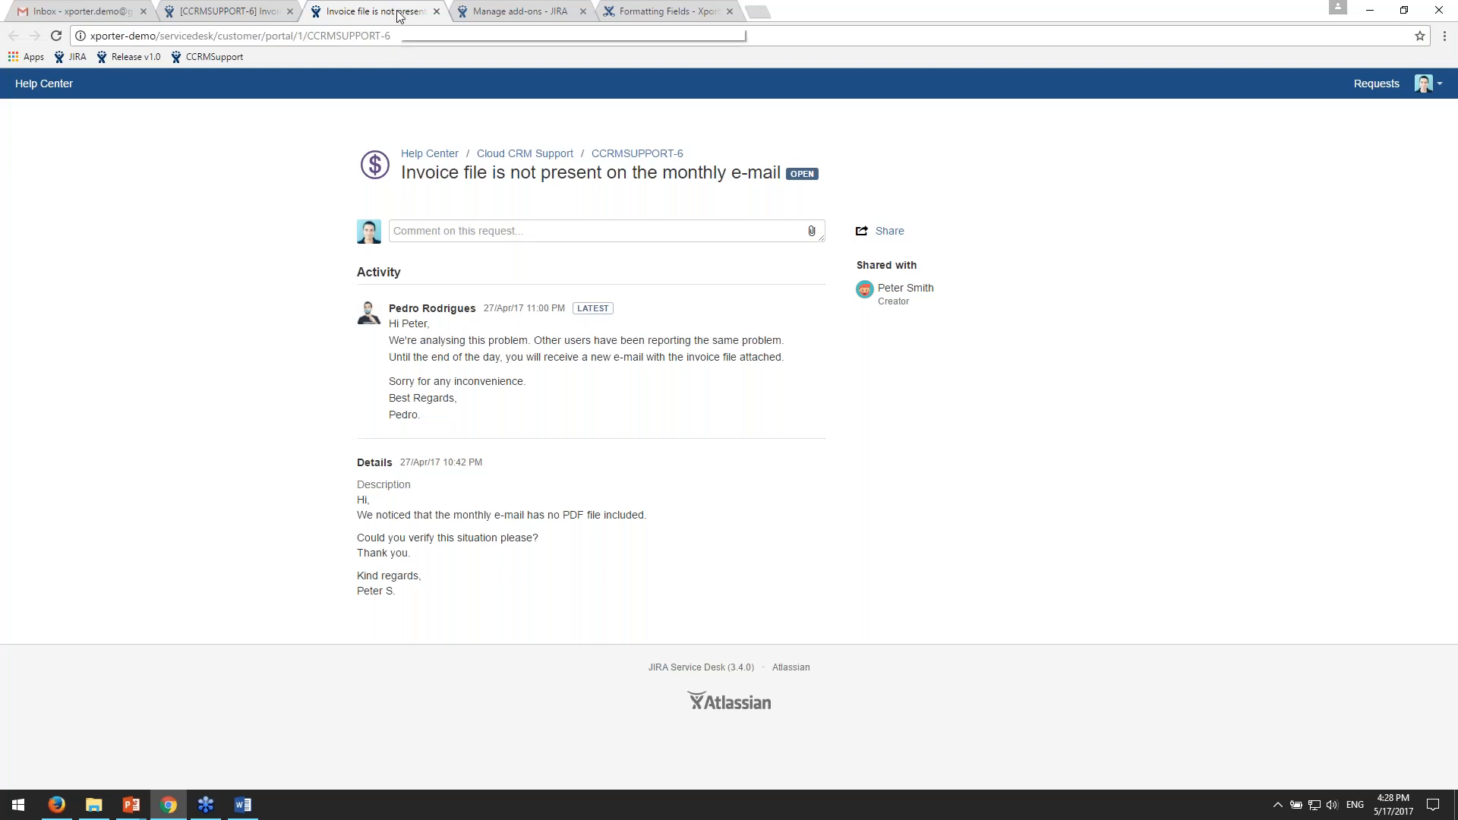
key("ctrl+w")
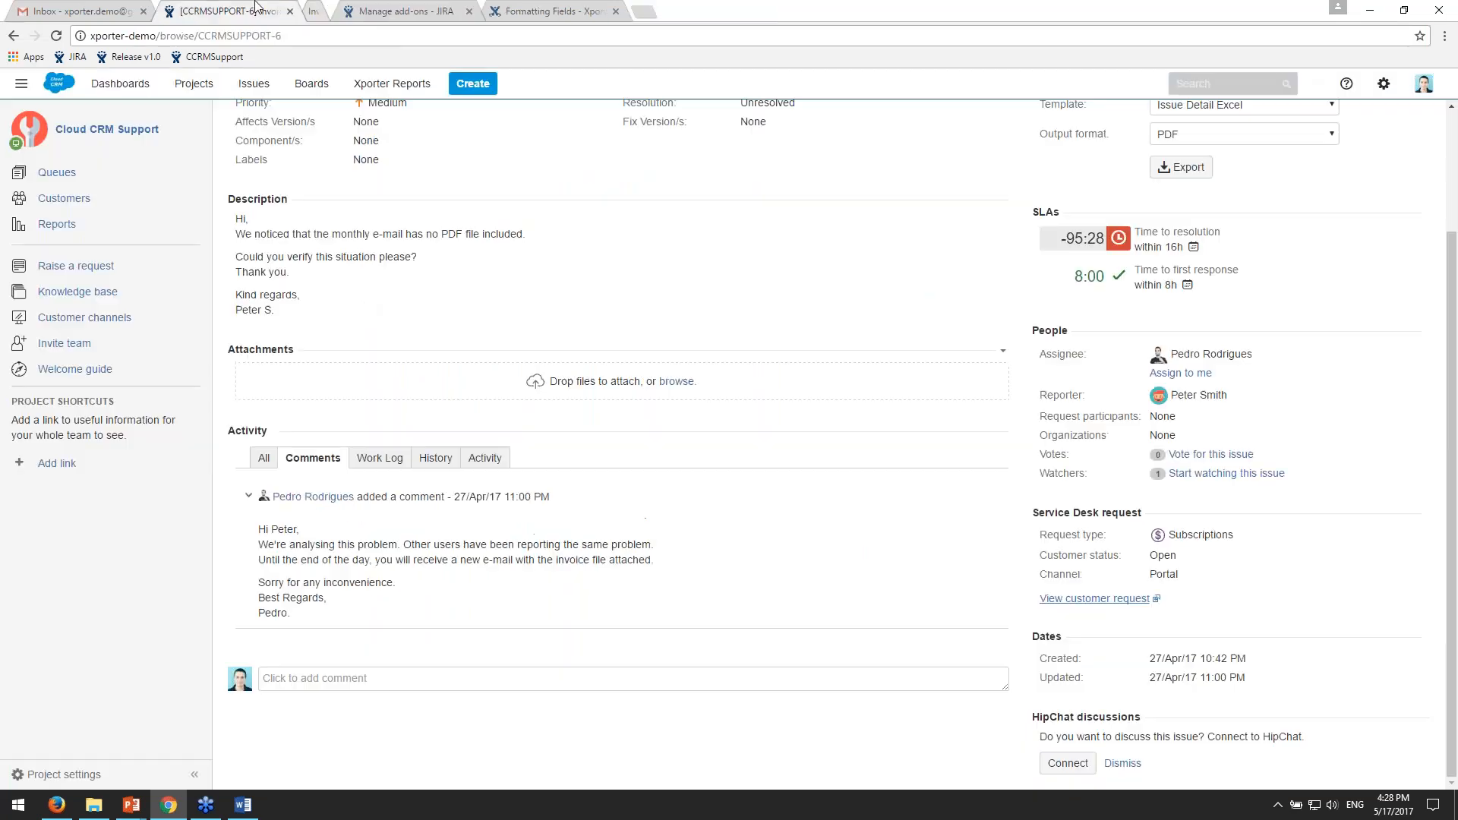
scroll(970, 342, "up", 2)
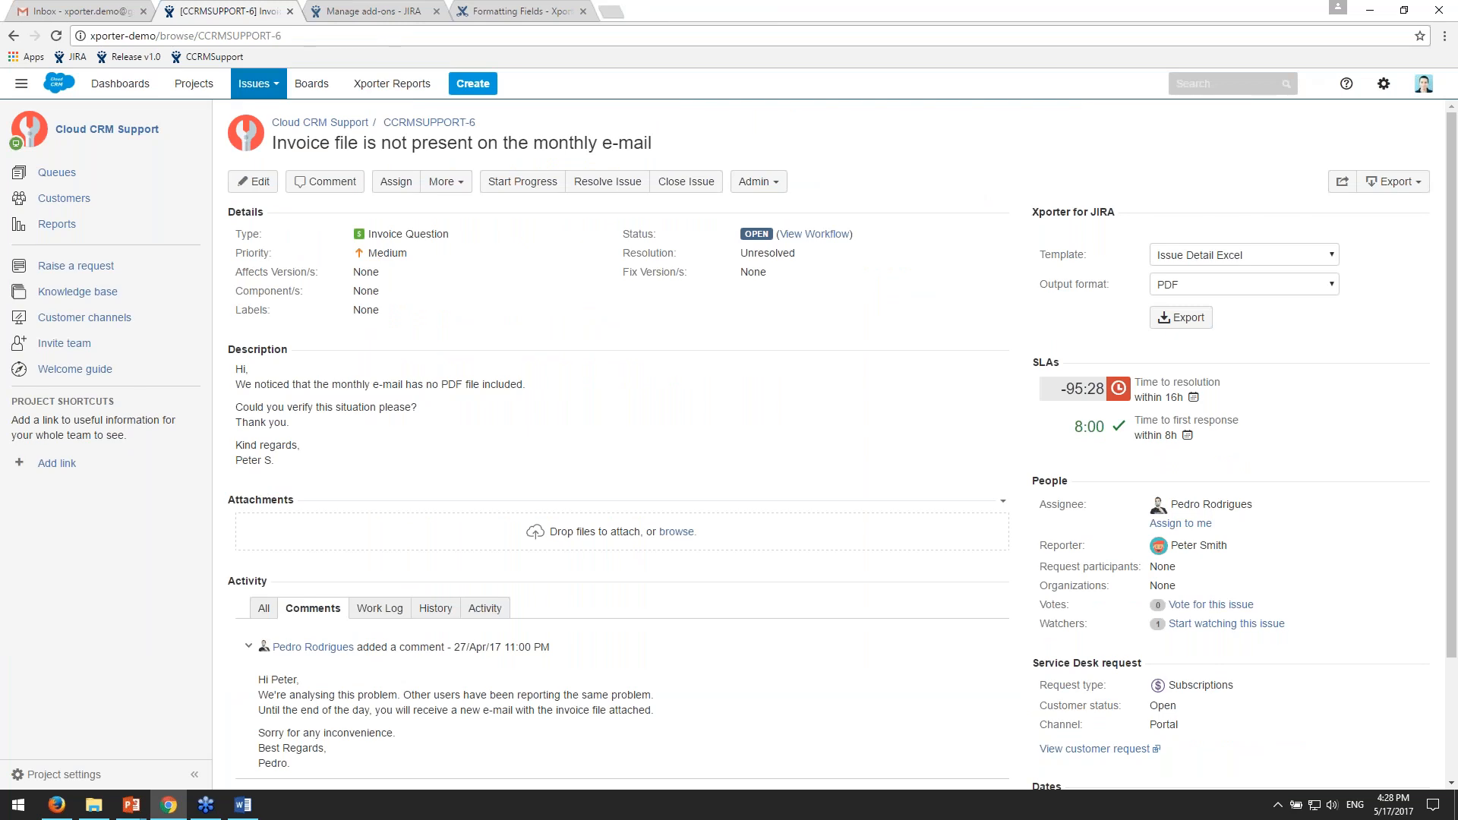
- Open the saved filter Release v1.0 and look through its list of issues
left_click(283, 93)
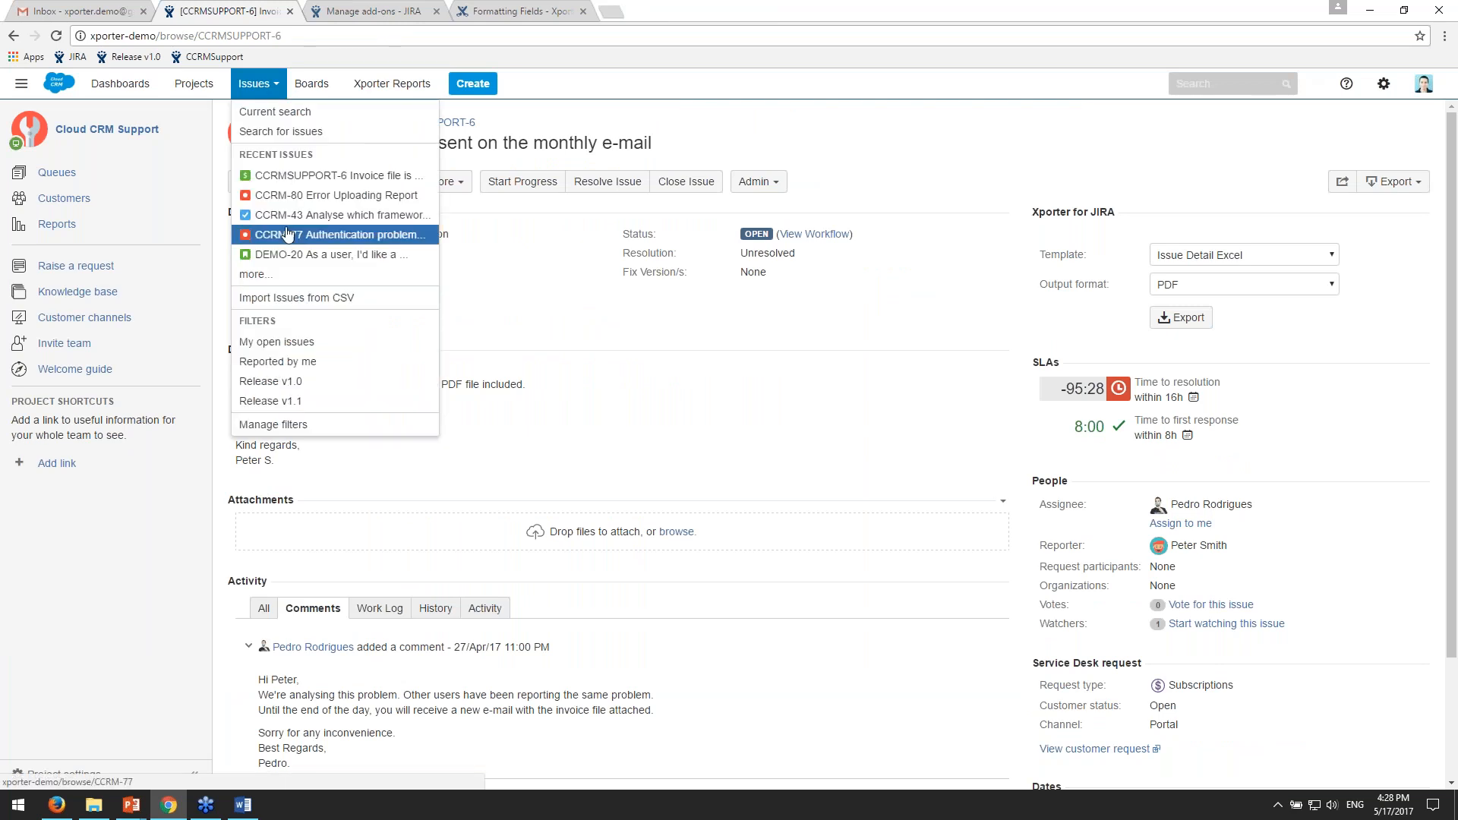
left_click(349, 387)
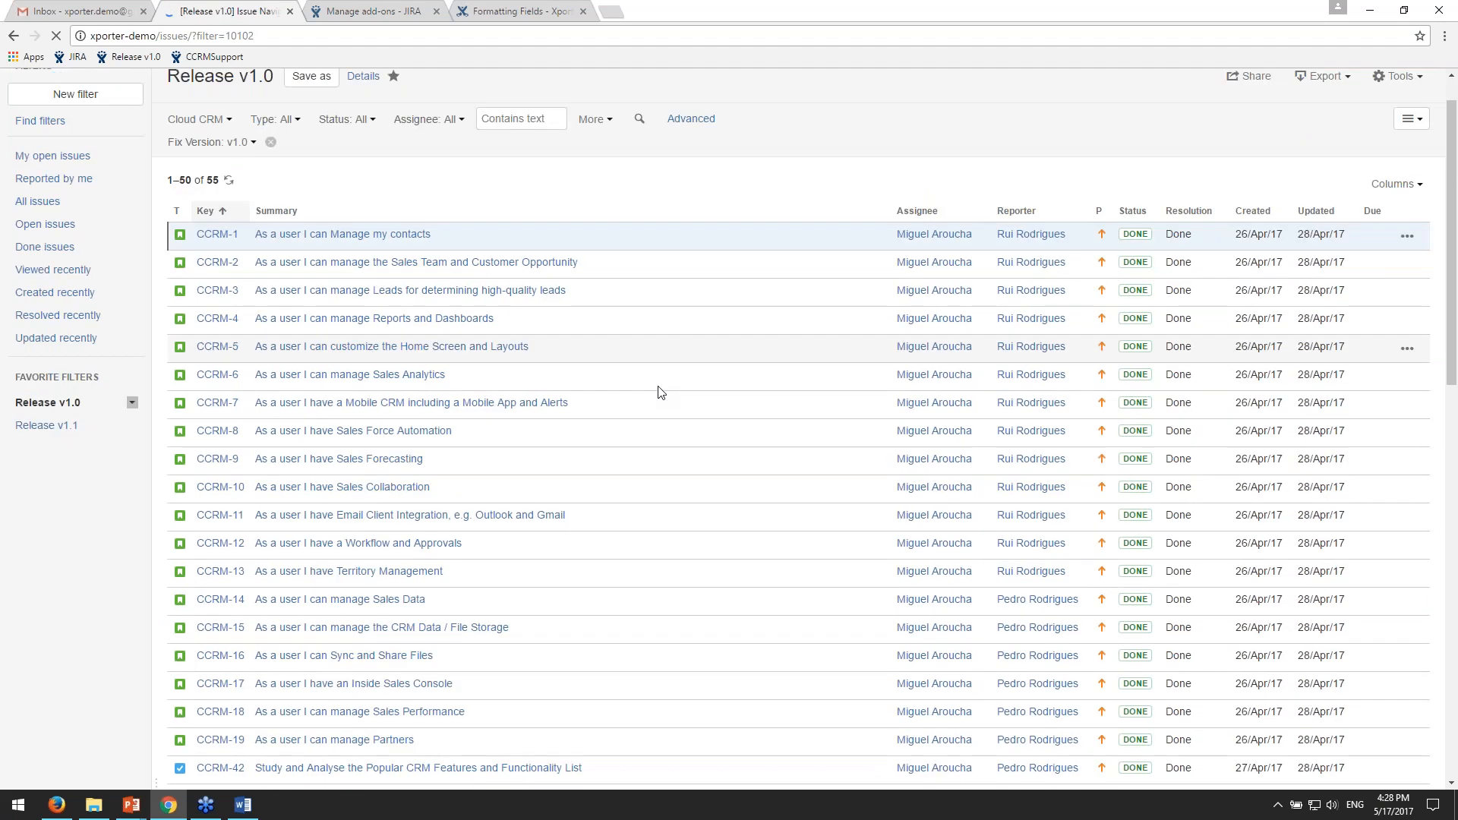
scroll(661, 392, "down", 1)
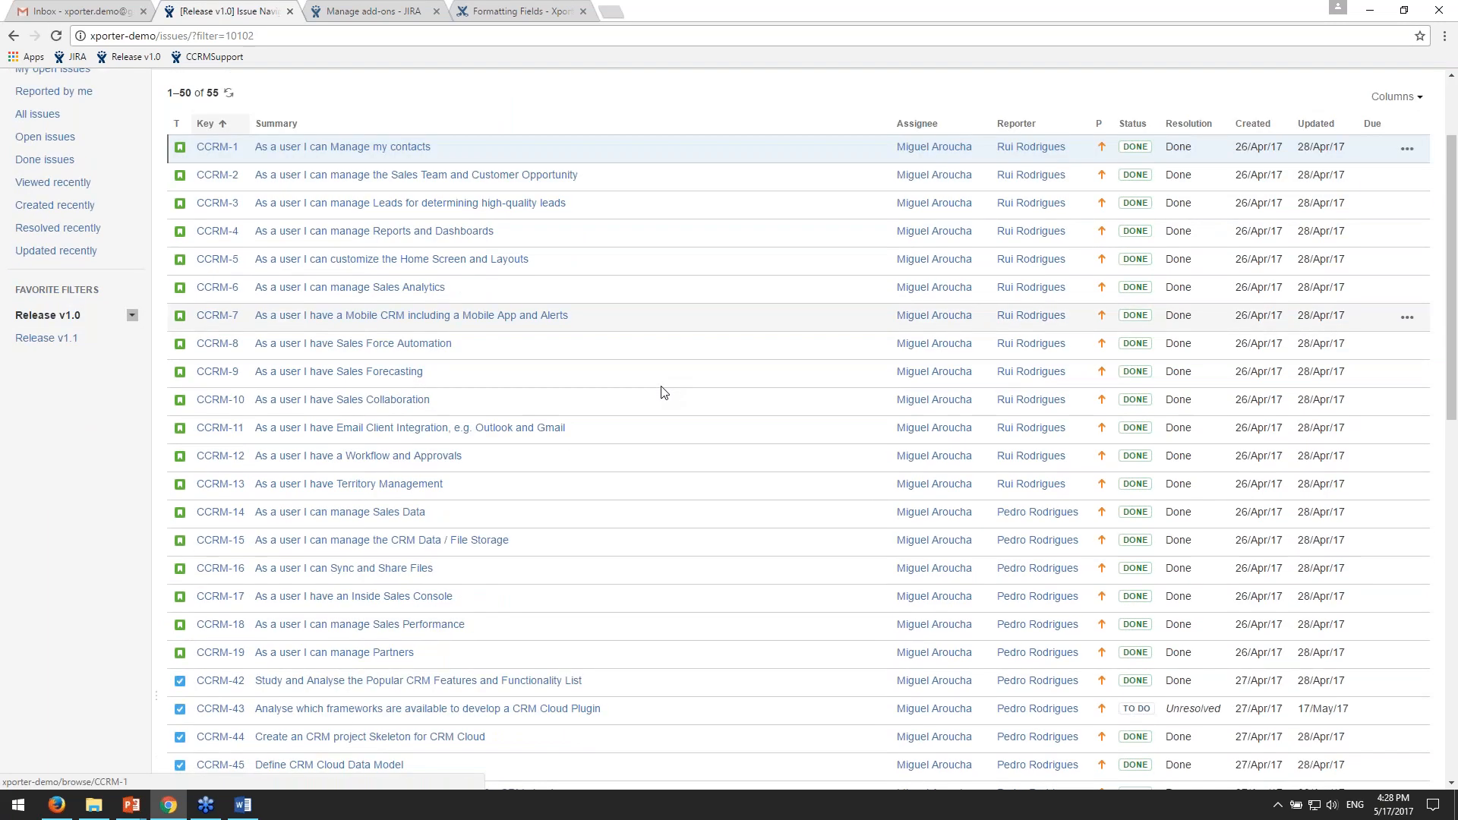
scroll(661, 392, "up", 2)
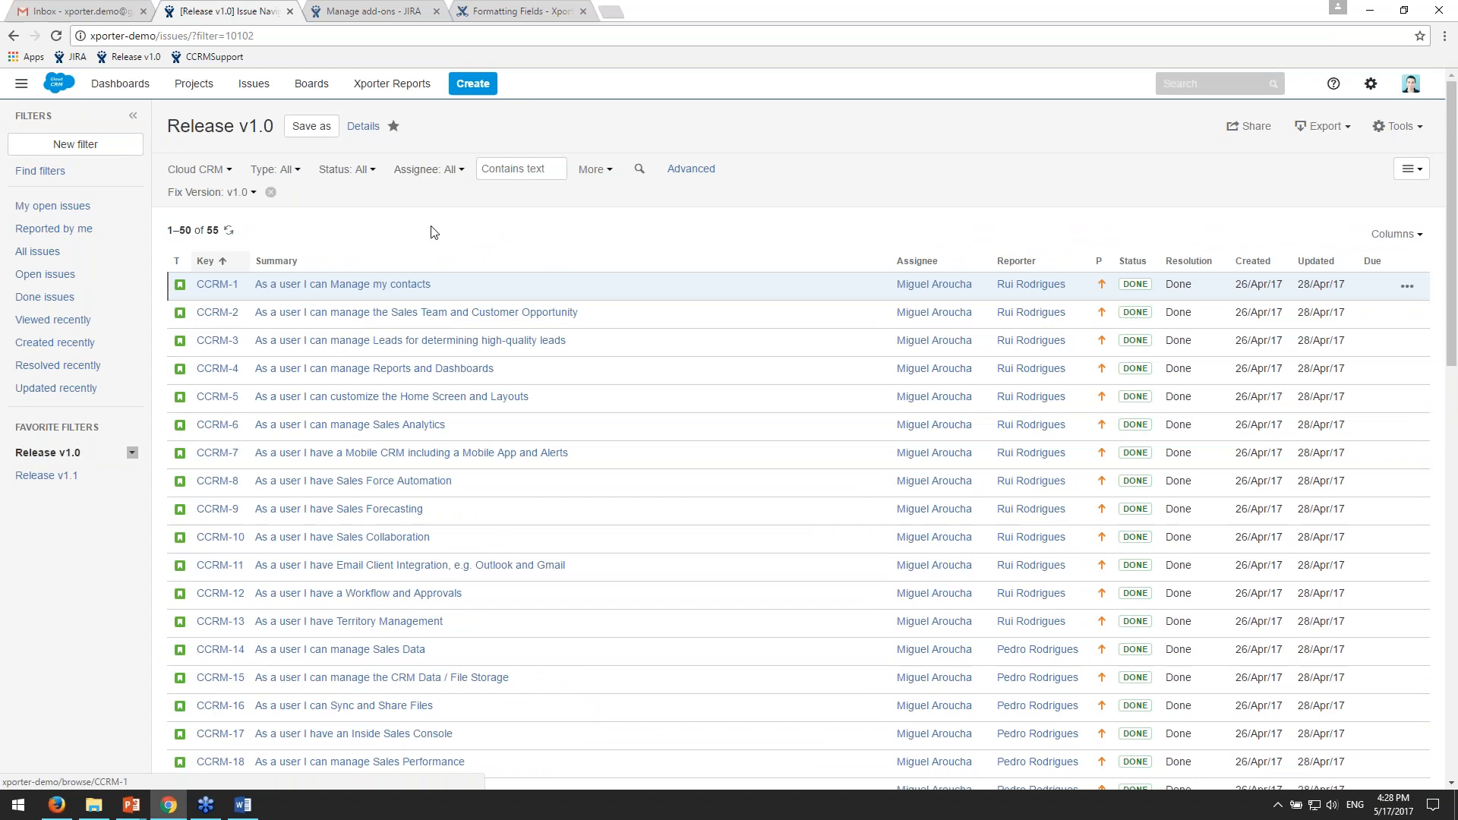
left_click(47, 452)
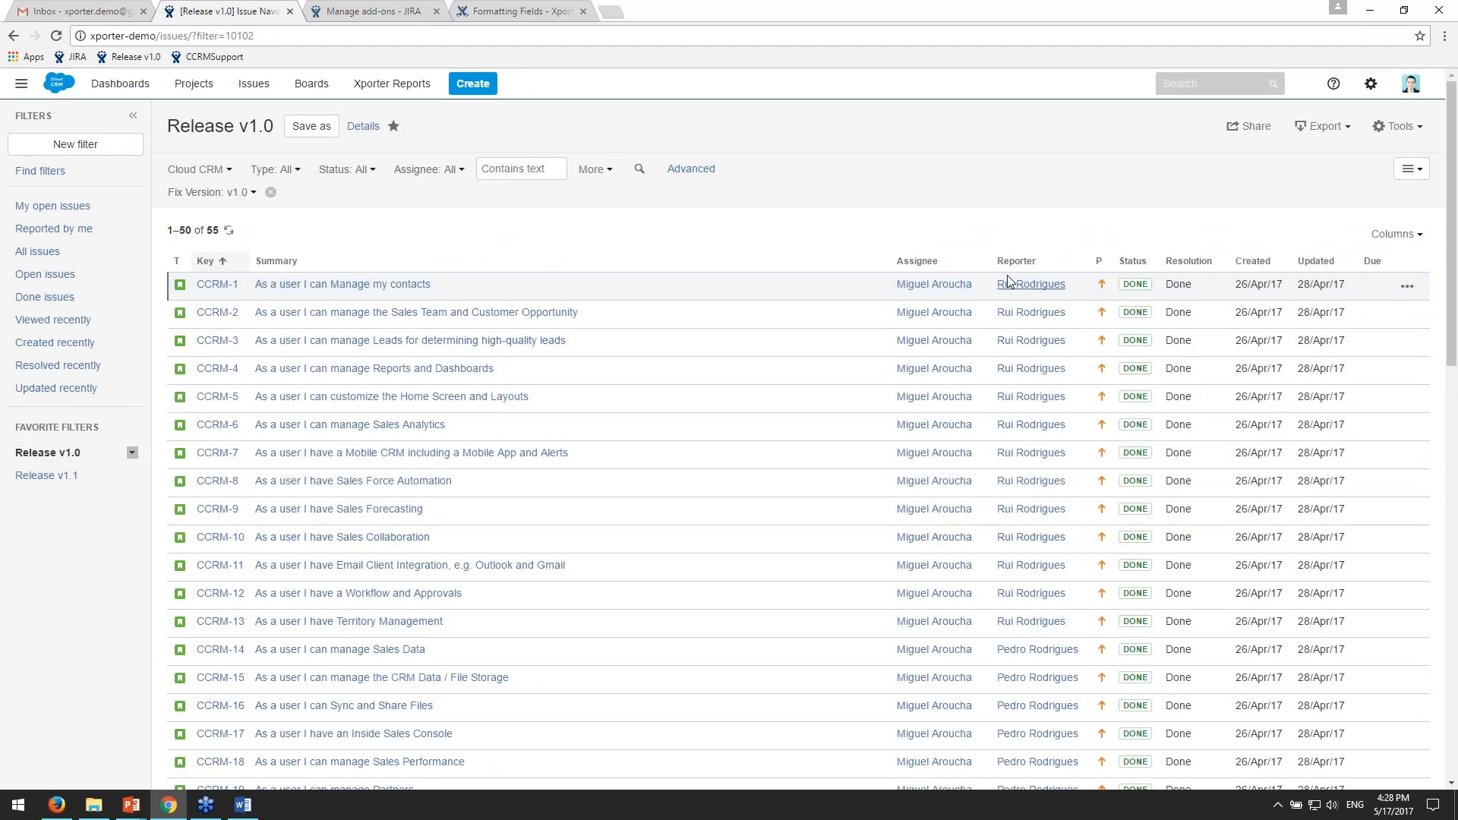
- Start an Xporter for JIRA export of the filtered issues with the Issue List Excel template and XLSX output format
left_click(1336, 130)
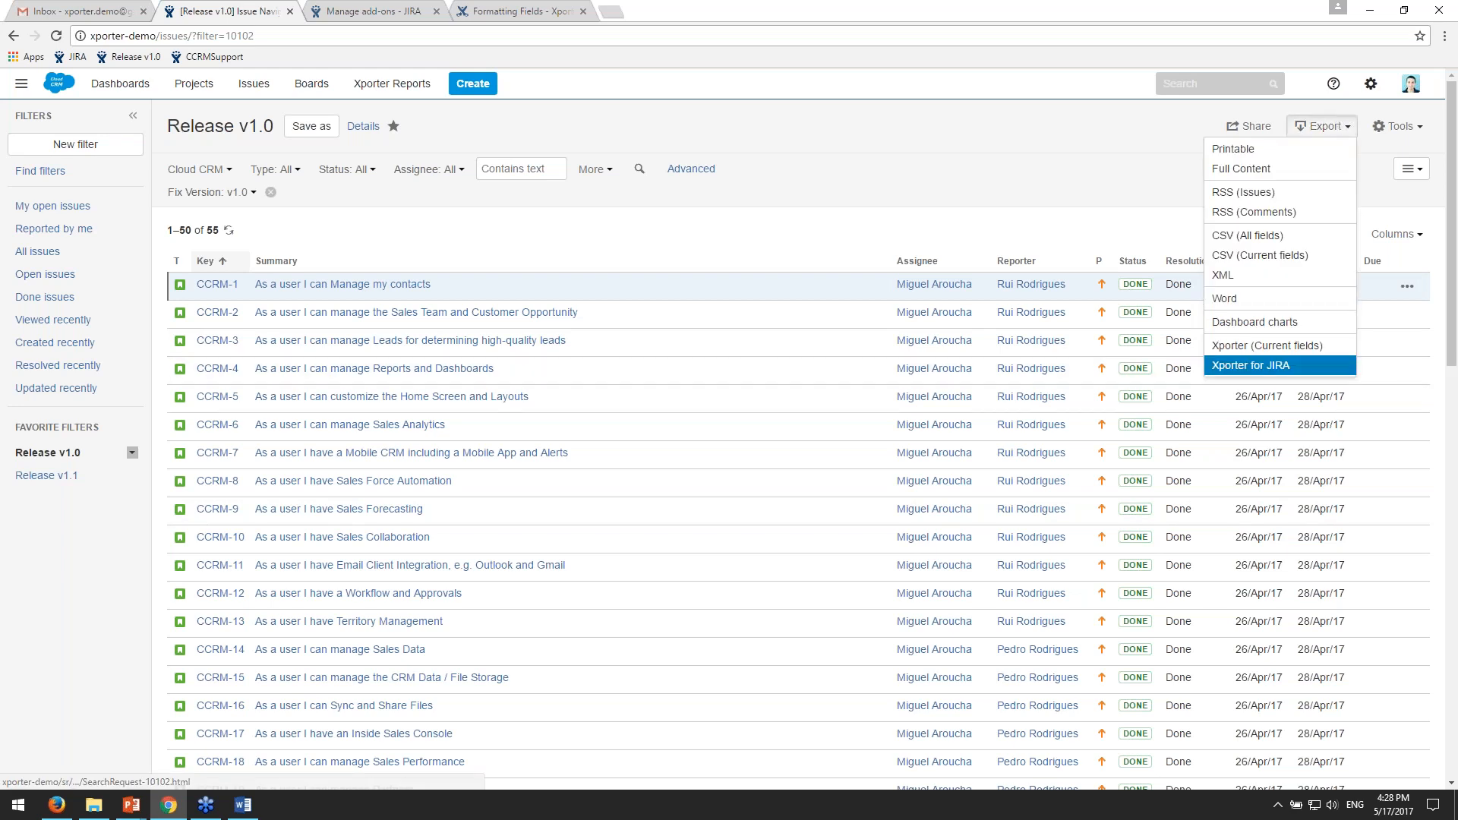
left_click(1250, 366)
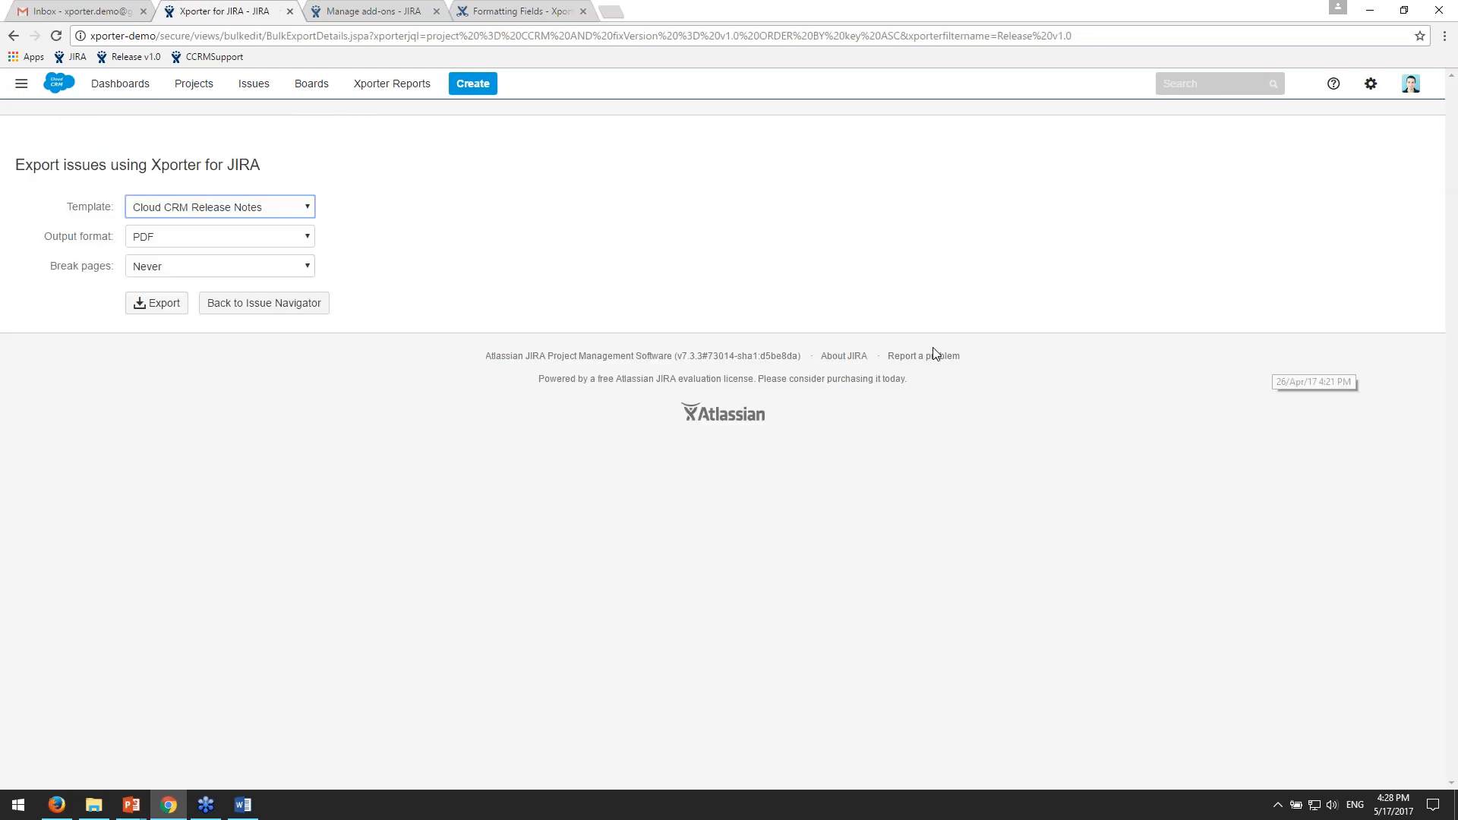
left_click(221, 207)
left_click(273, 239)
left_click(378, 193)
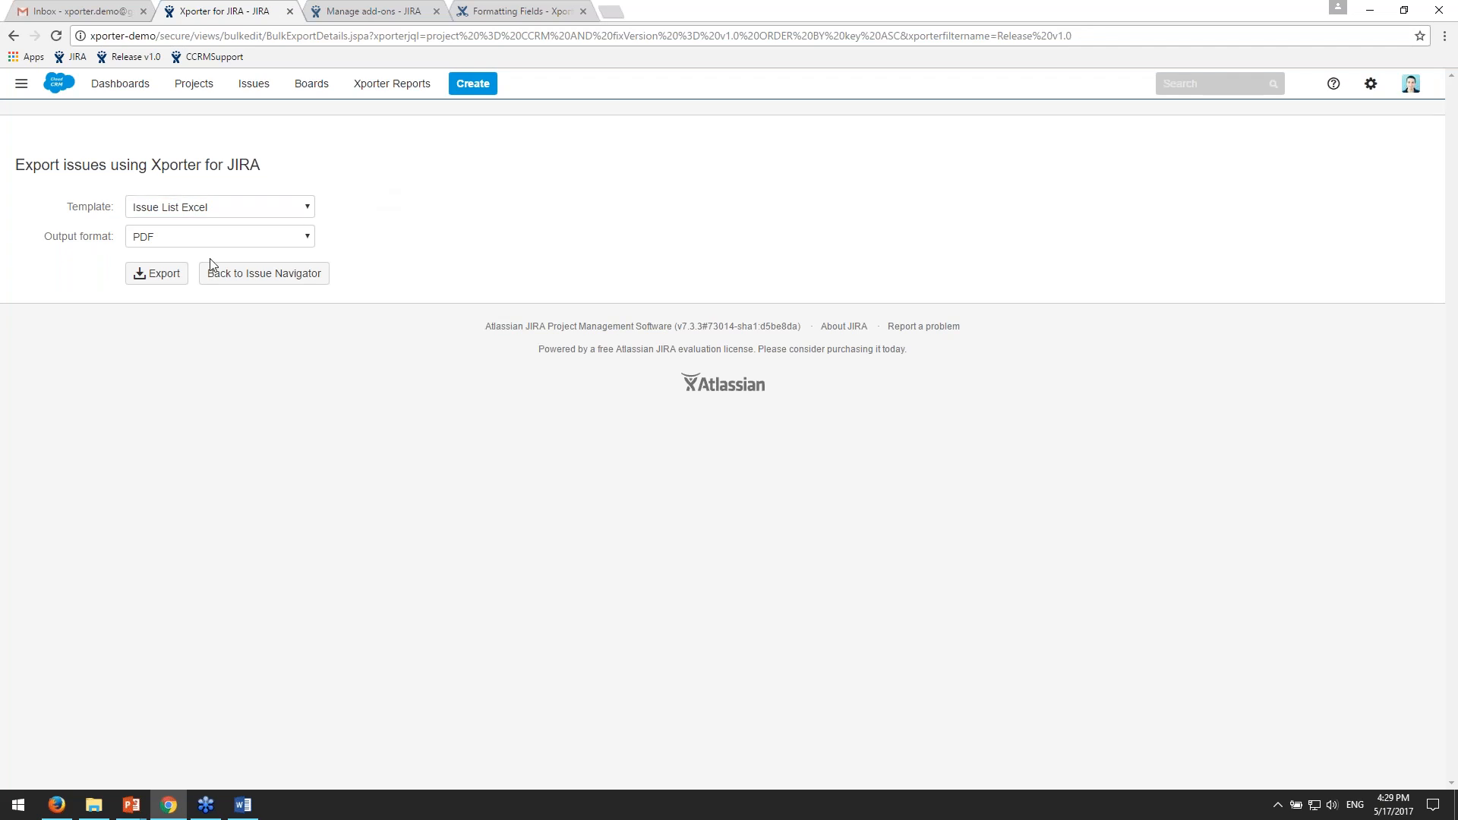
left_click(298, 237)
left_click(235, 265)
left_click(547, 251)
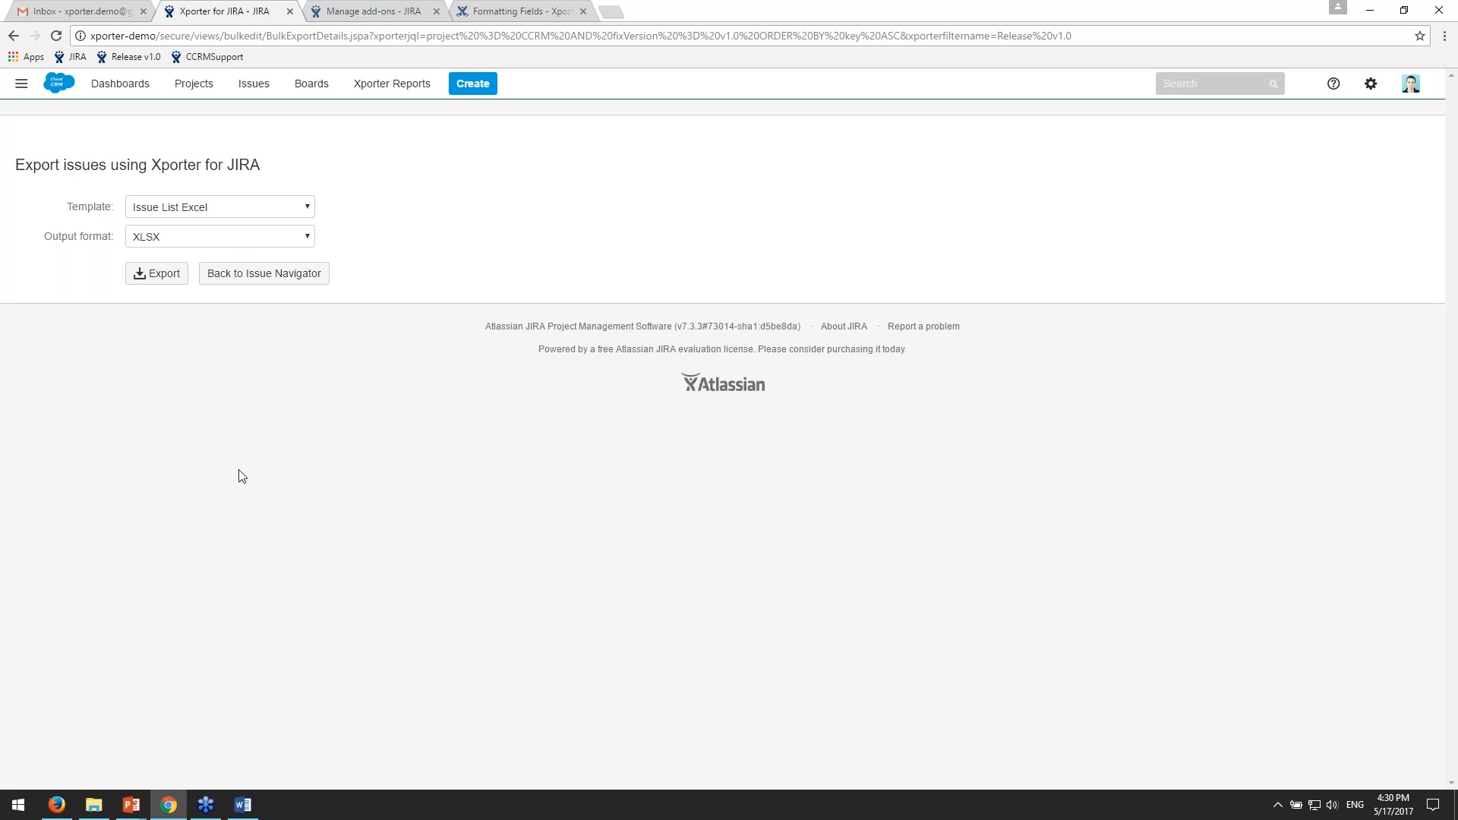
- Open the IssueListExcel.xlsx template and examine its &{for issues} and &{end} rows and the placeholders from Key to #Subtasks between them
left_click(93, 804)
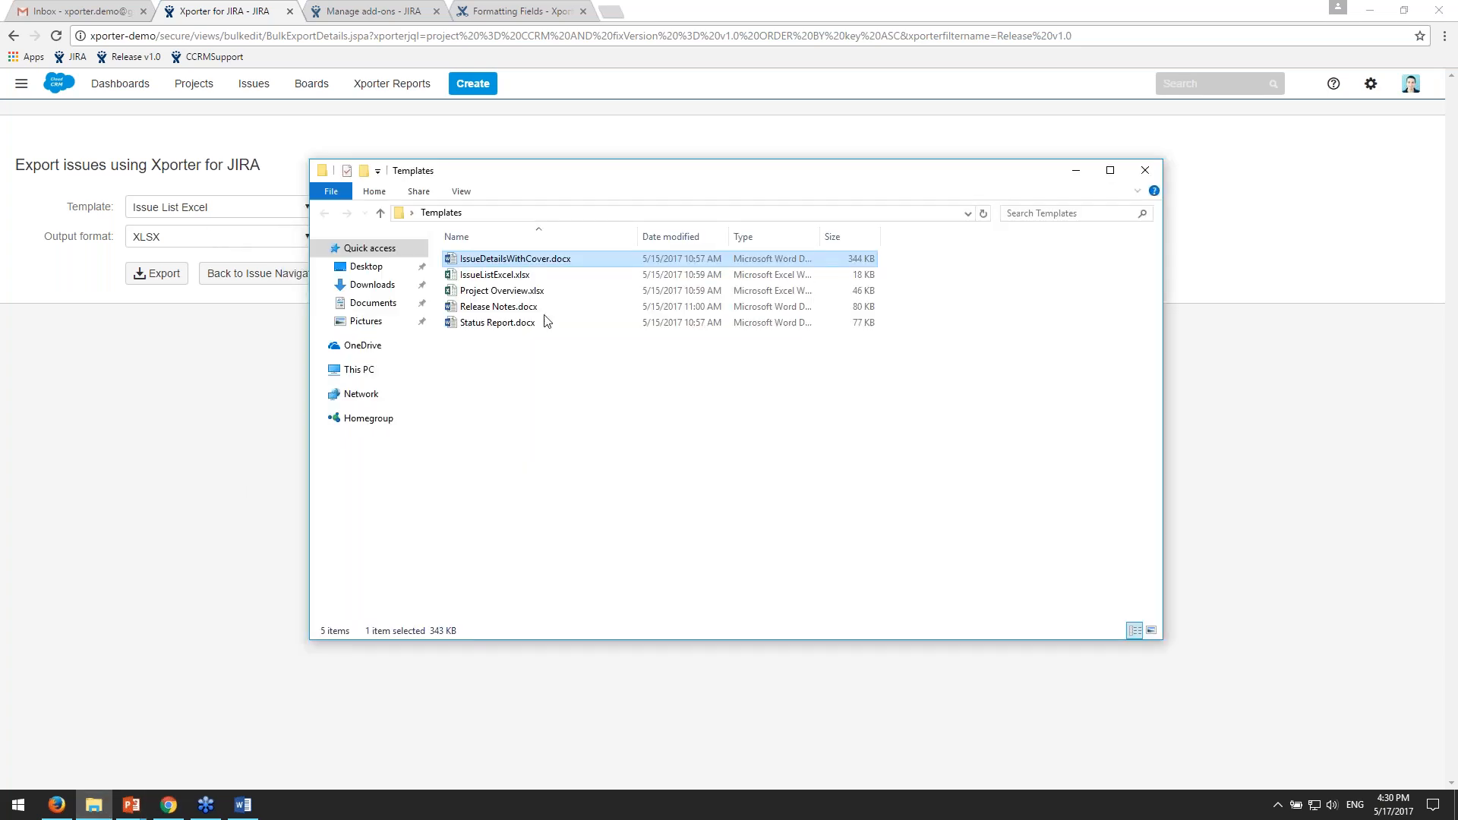
double_click(546, 277)
left_click(534, 392)
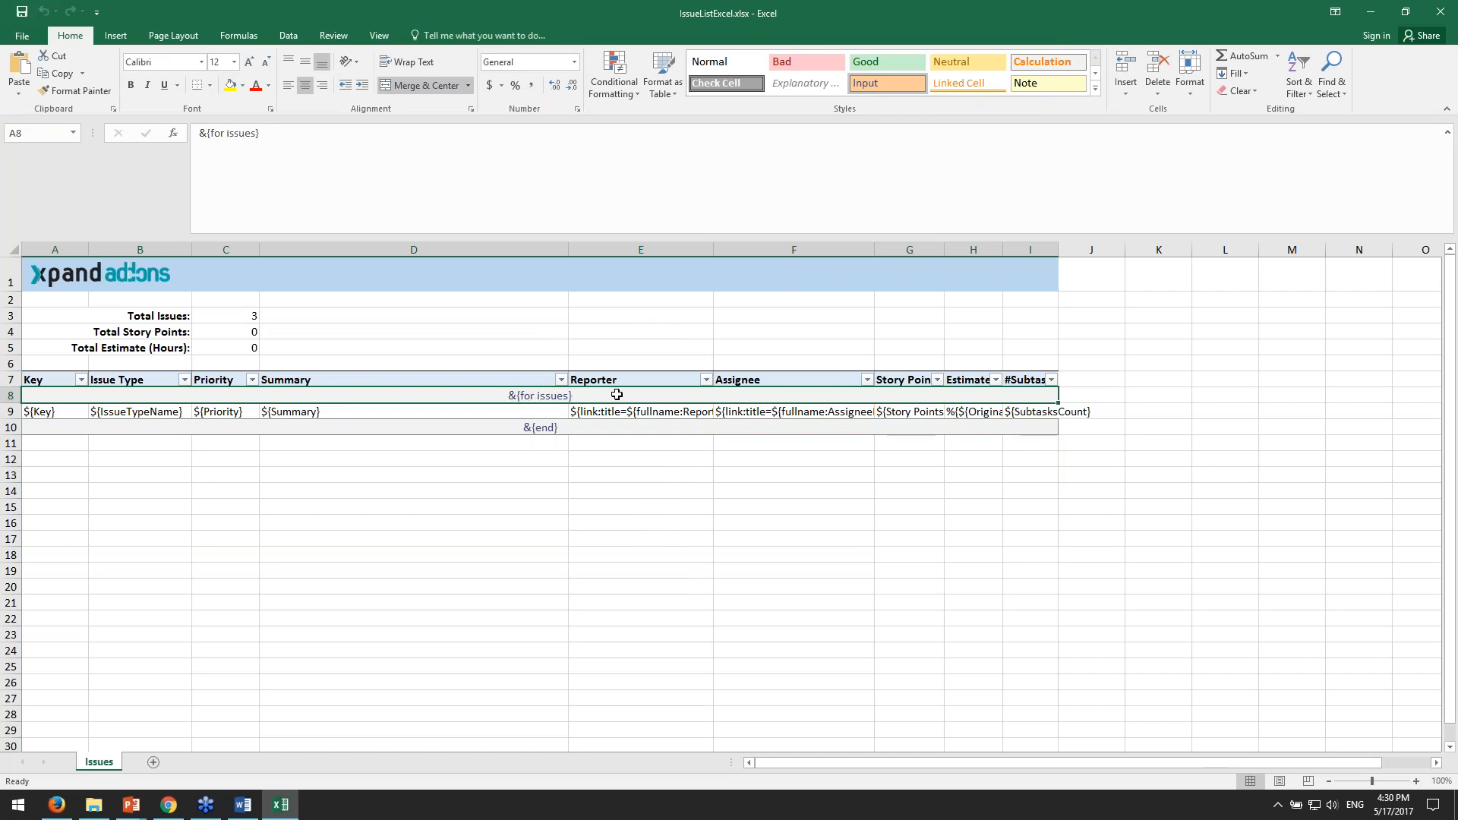
left_click(611, 428)
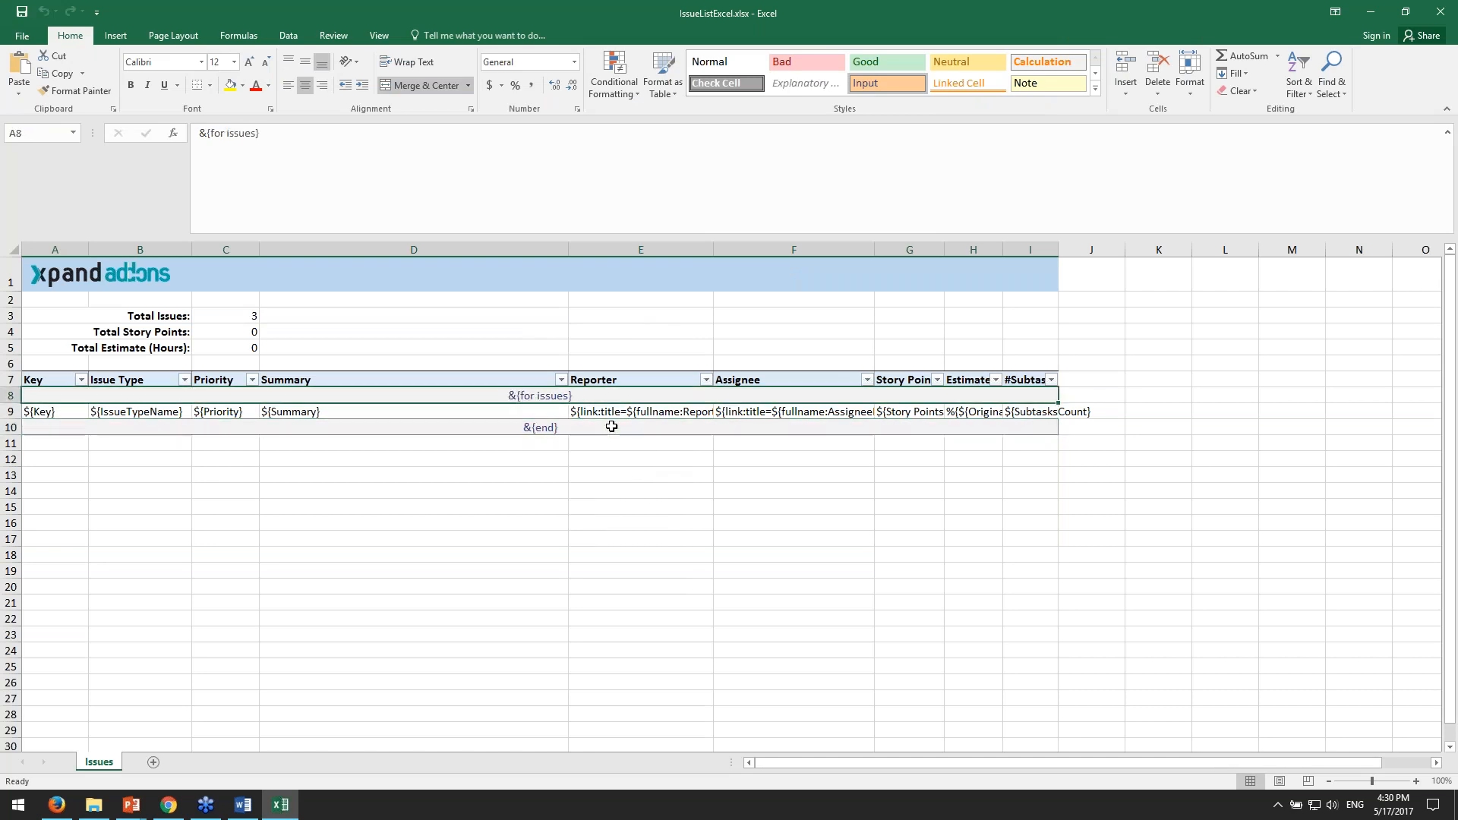
left_click(625, 397)
left_click_drag(45, 411, 975, 410)
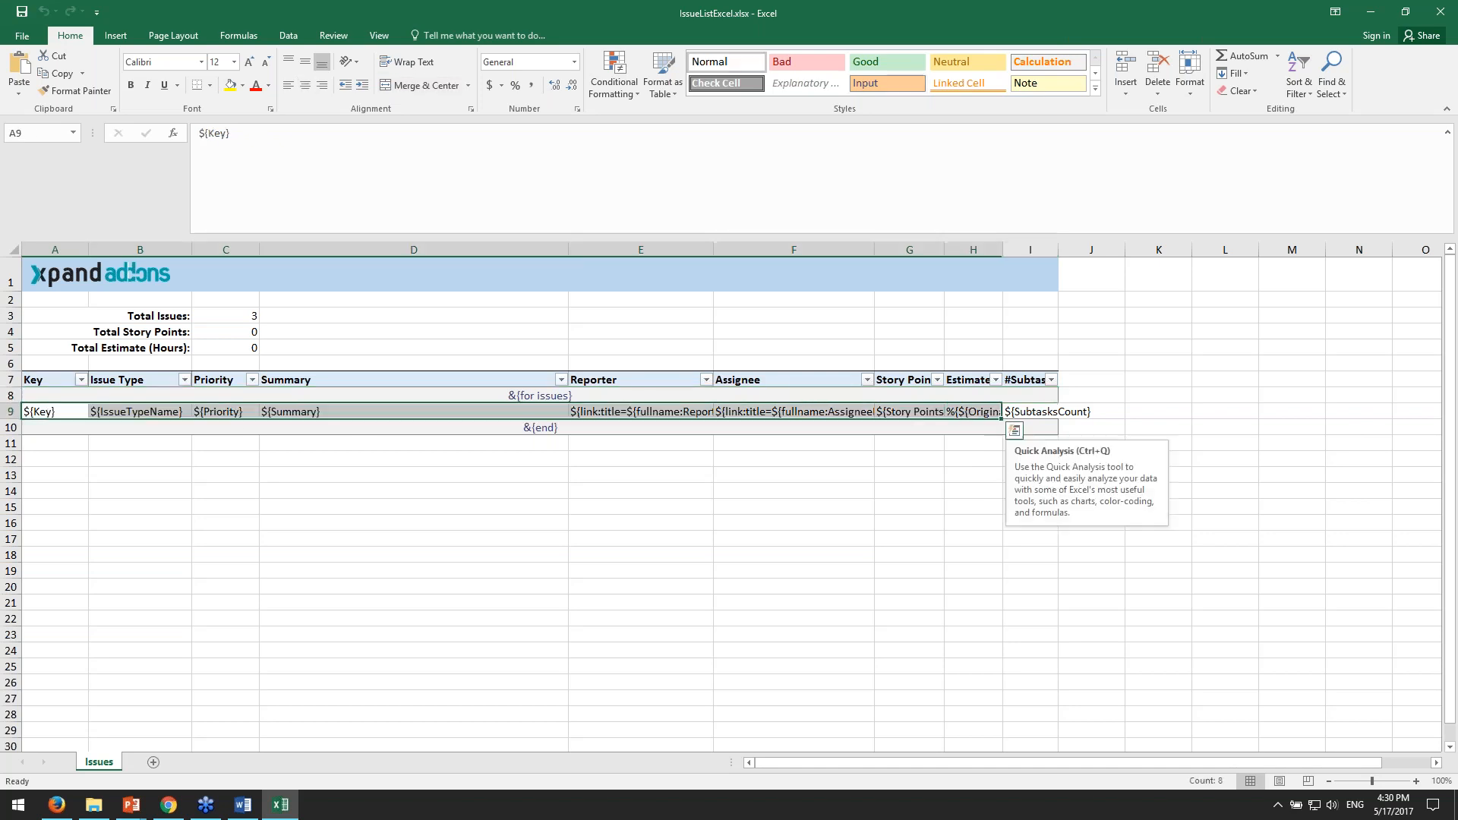
left_click(1032, 413)
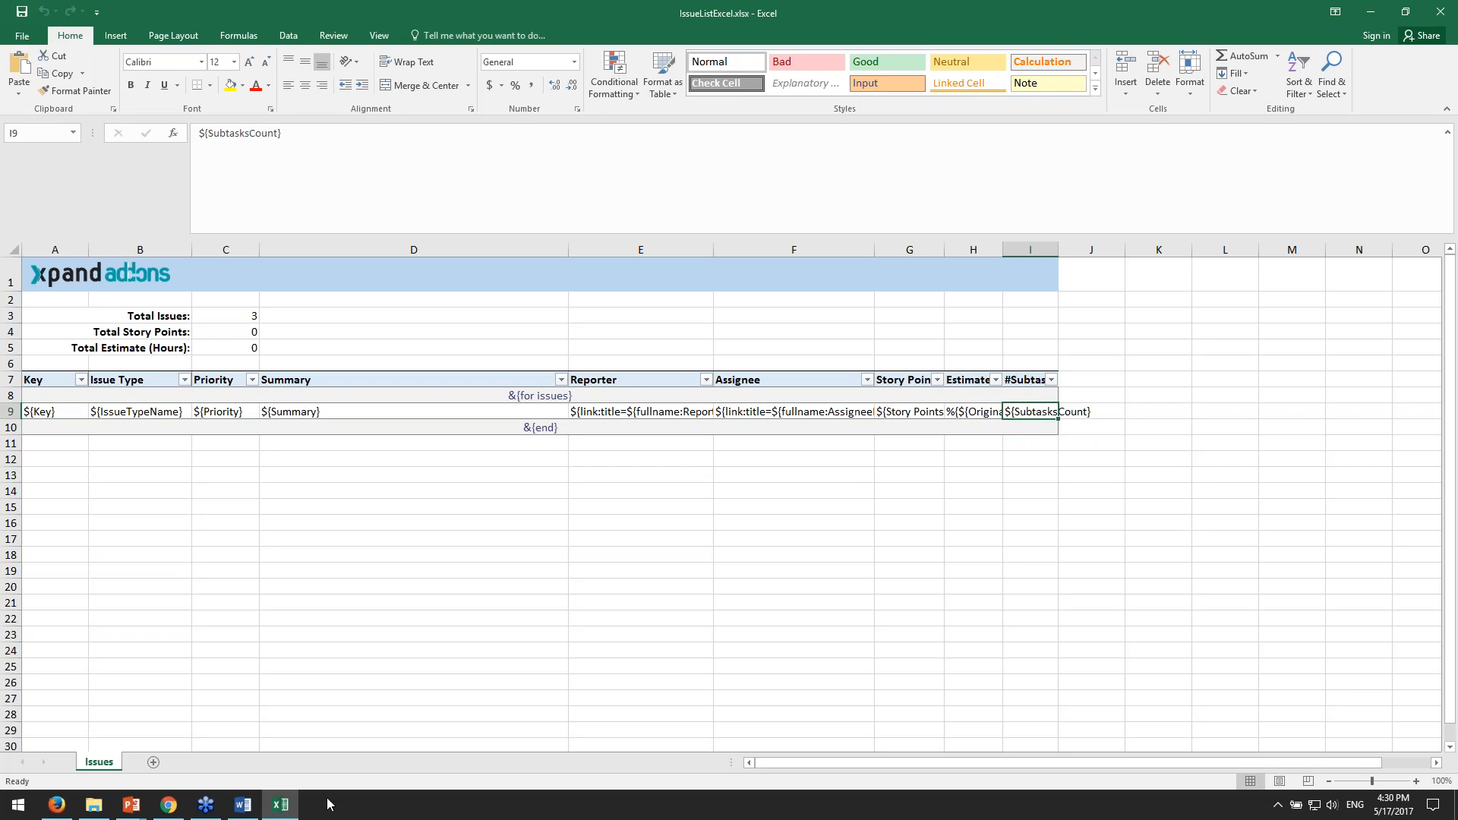
- Switch back to JIRA in Chrome, run the Issue List Excel export, and open the downloaded workbook
left_click(169, 805)
left_click(168, 805)
left_click(168, 805)
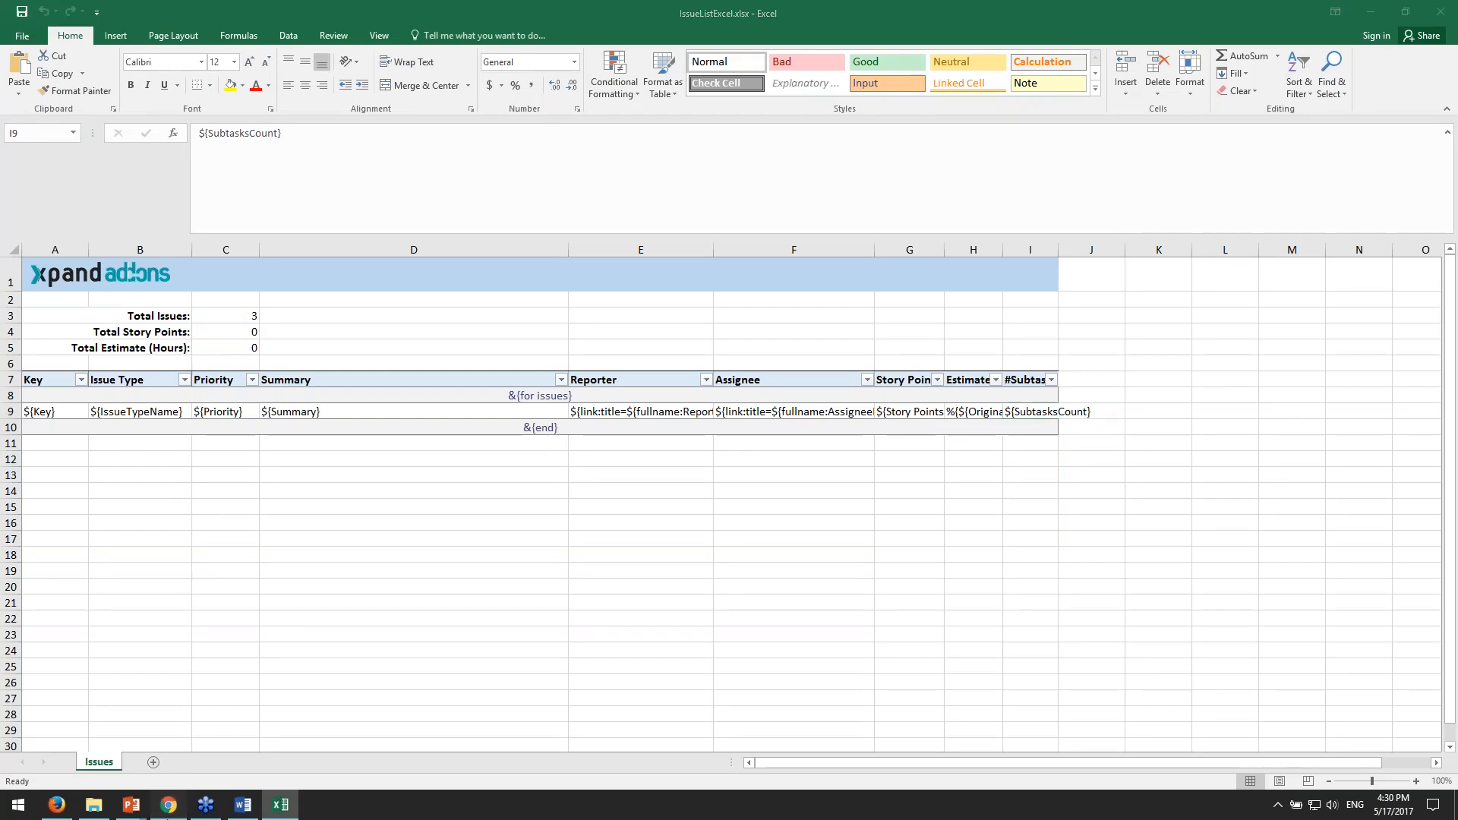
left_click(271, 206)
left_click(527, 218)
left_click(157, 273)
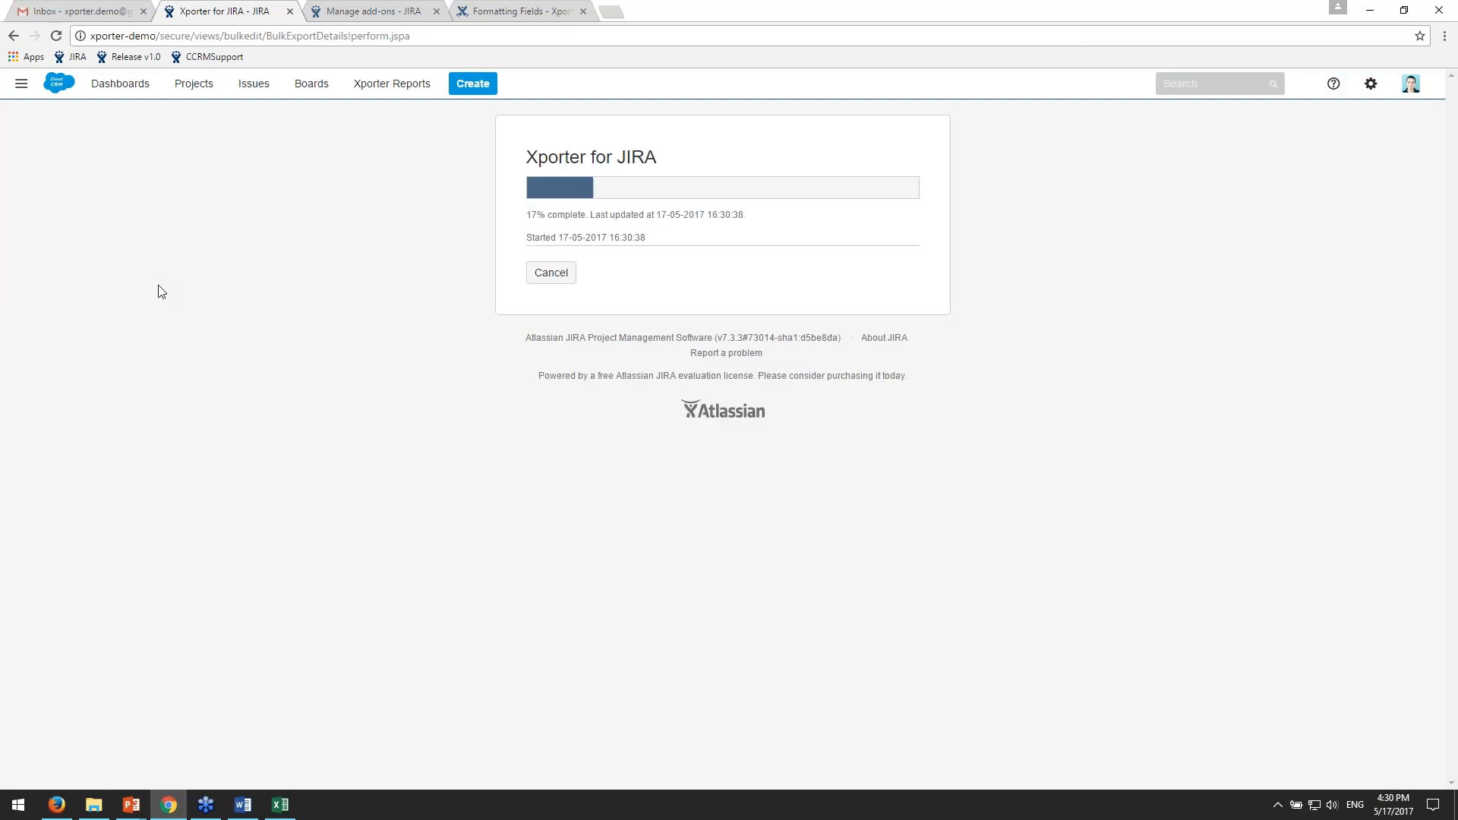
left_click(869, 230)
left_click(103, 772)
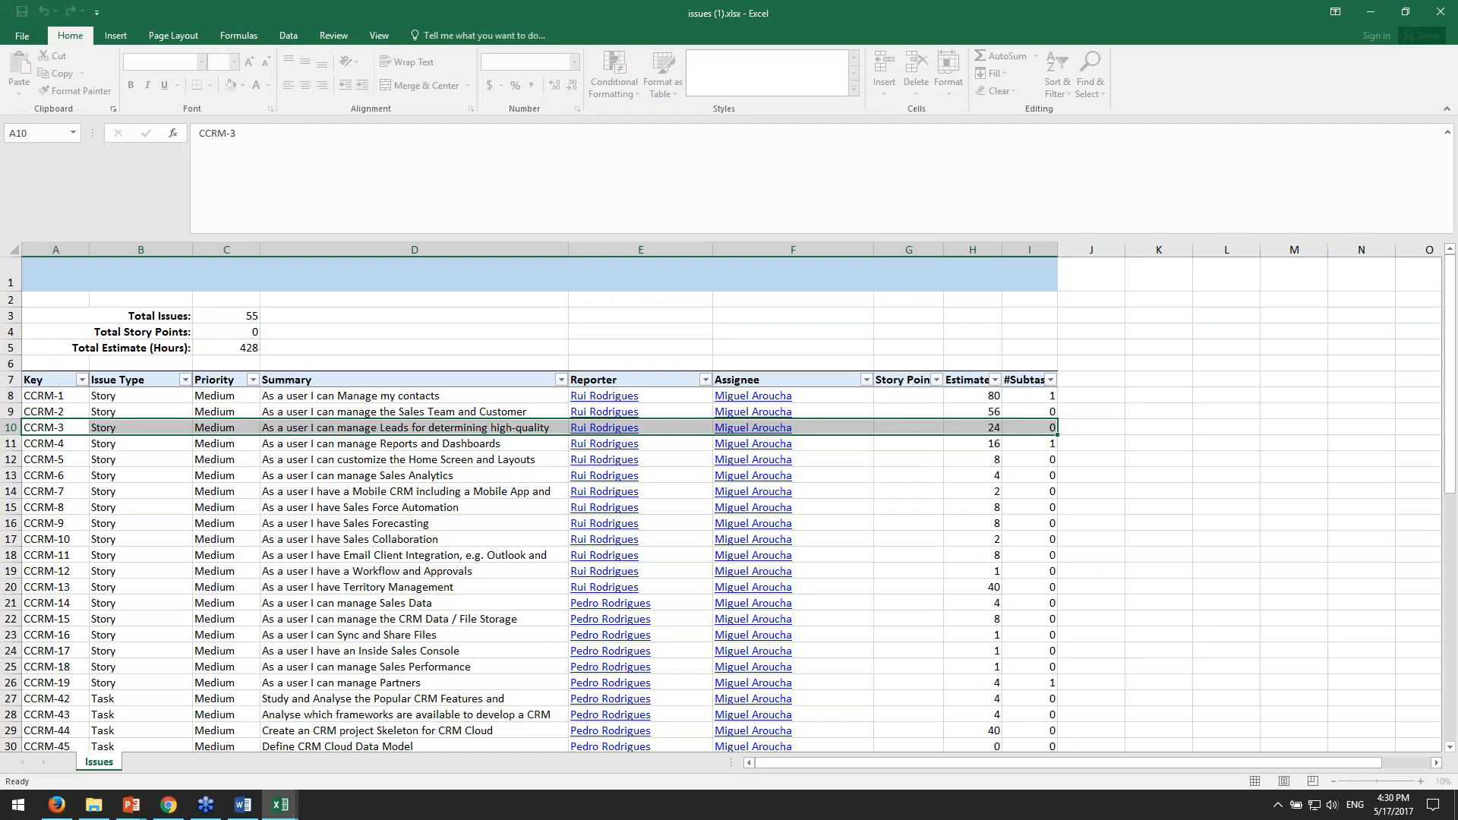
- Look through the exported issues (1).xlsx workbook, from the totals and first issues to the last row and back
left_click_drag(1449, 373, 1449, 396)
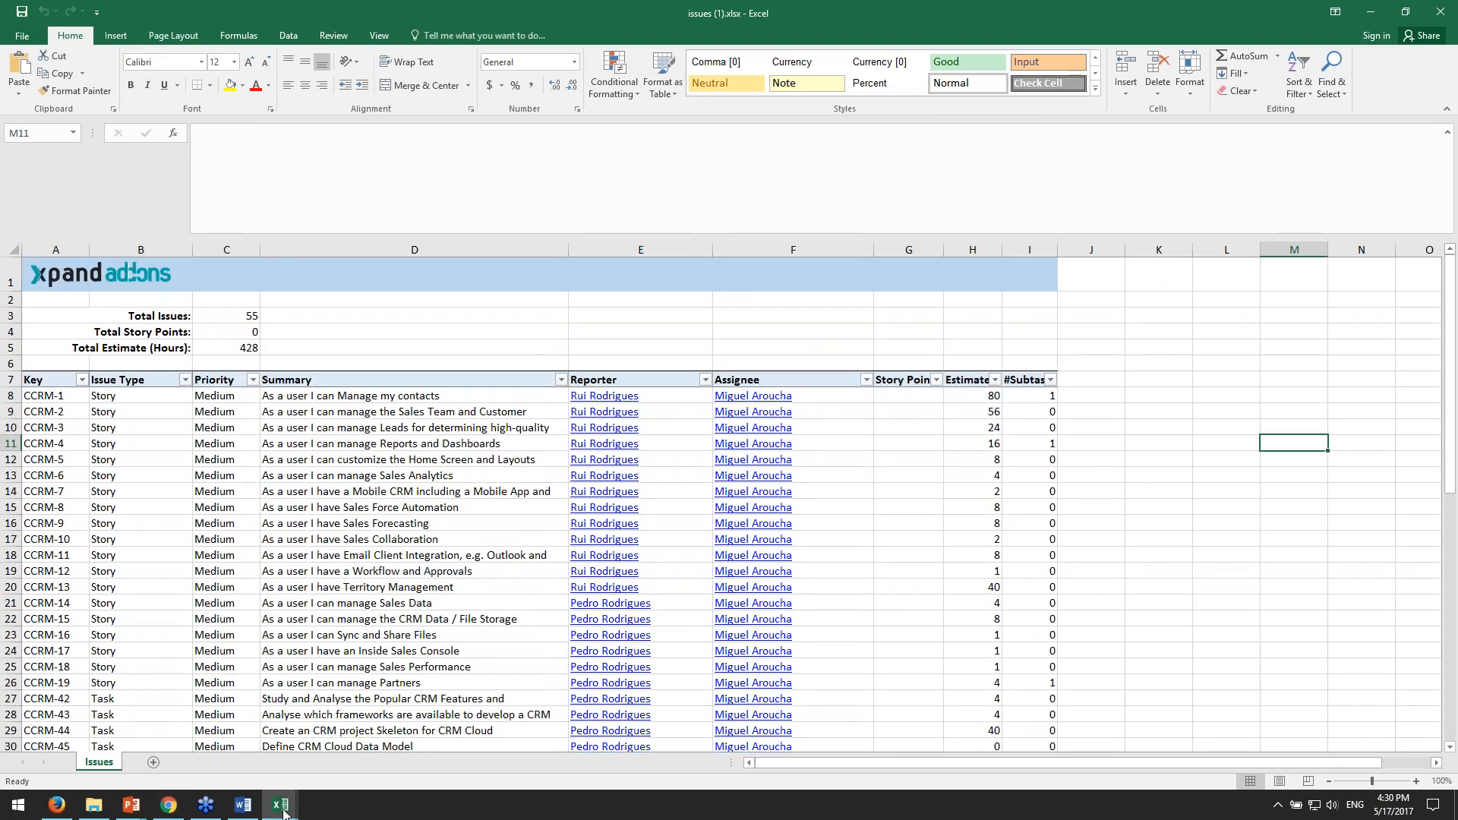
left_click(283, 808)
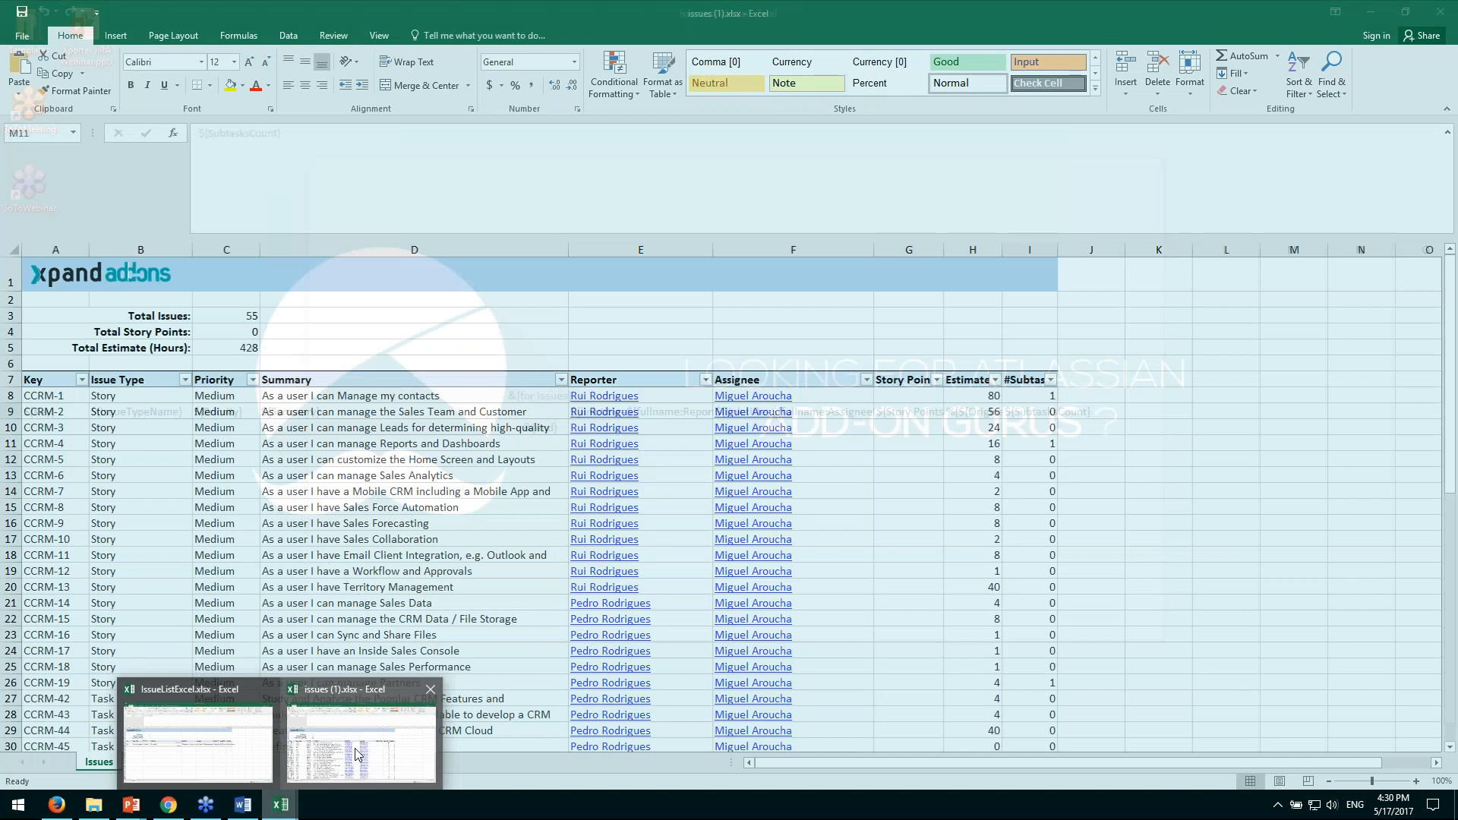
scroll(140, 355, "down", 3)
scroll(140, 355, "down", 14)
left_click(85, 472)
scroll(85, 472, "up", 2)
scroll(82, 526, "up", 12)
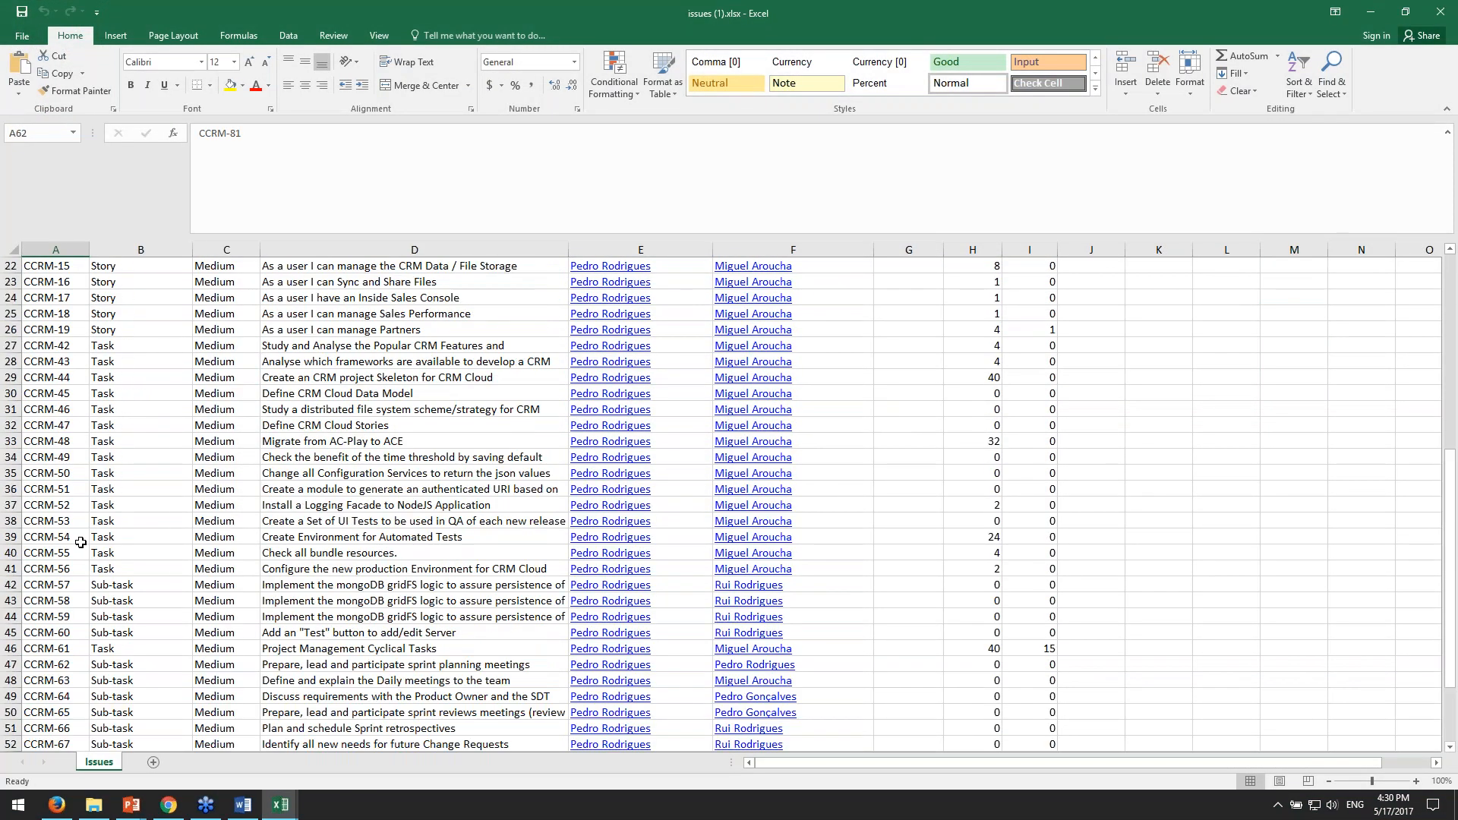
scroll(233, 460, "down", 9)
scroll(233, 460, "down", 3)
scroll(1123, 531, "up", 12)
left_click(1123, 540)
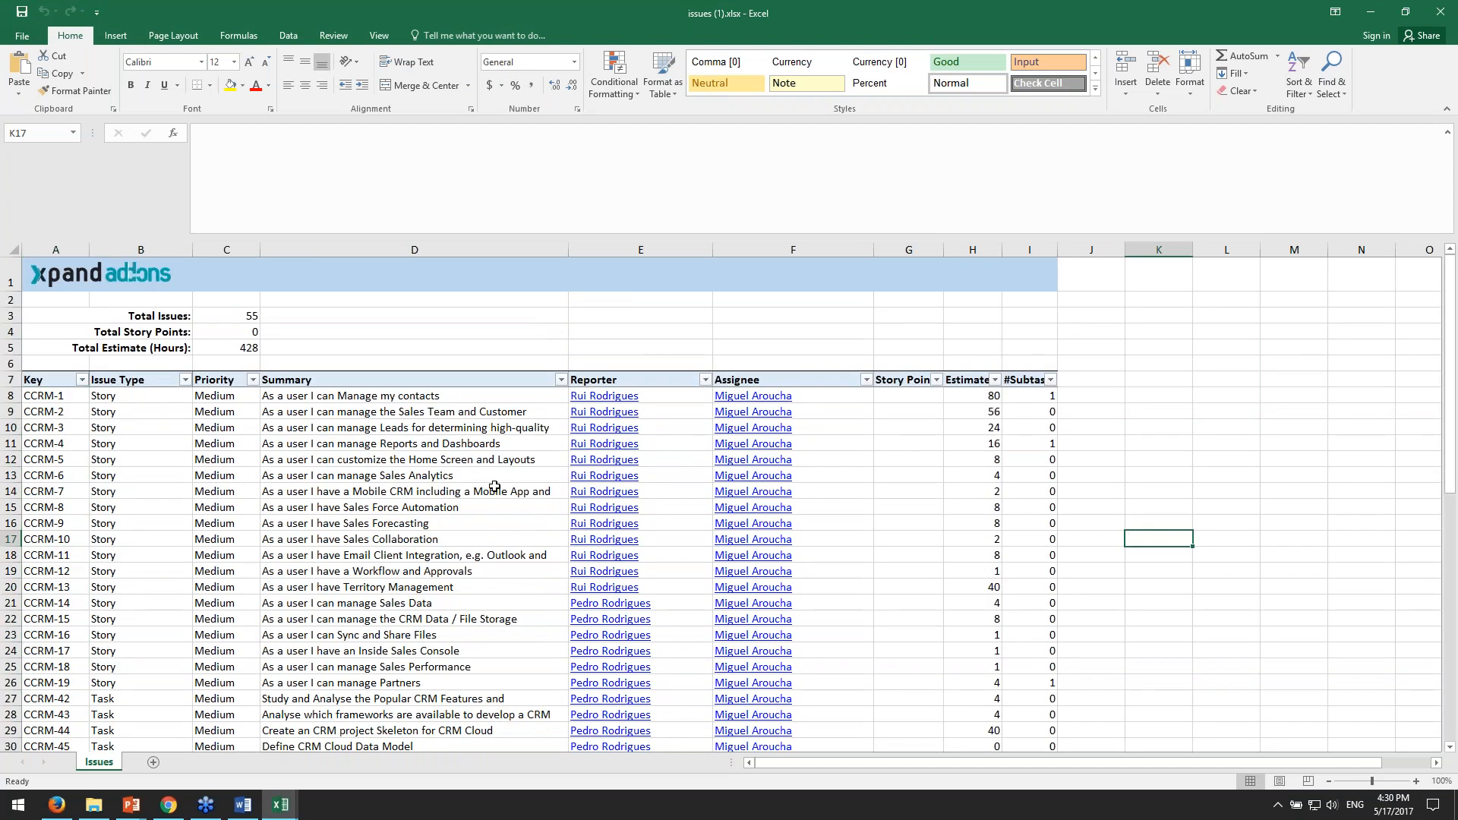
- Return to the Issue Navigator in Chrome and compare its first issue with the first exported row in Excel
key("alt+Tab")
left_click(599, 355)
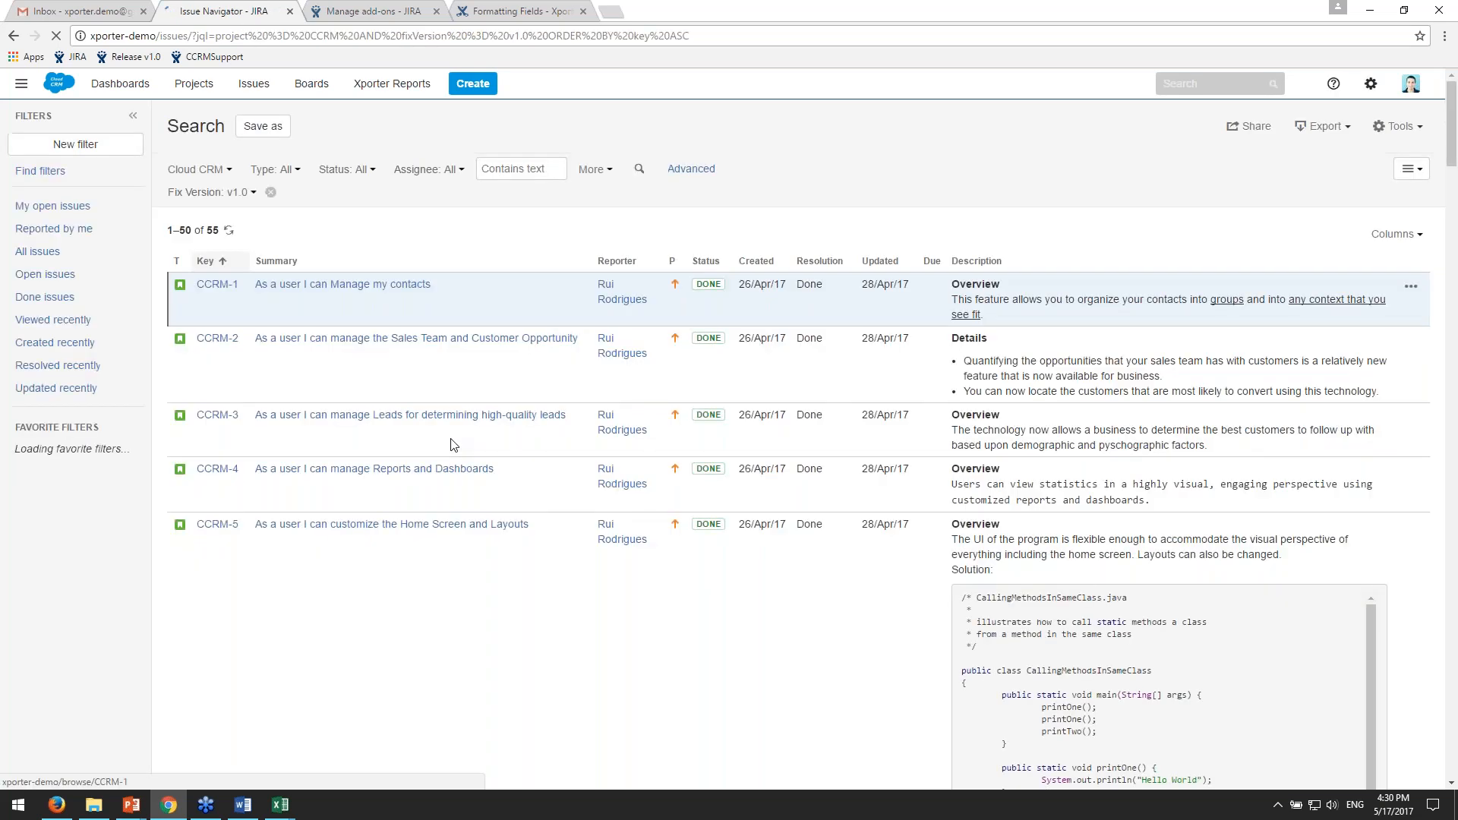
key("alt+Tab")
left_click(49, 400)
key("alt")
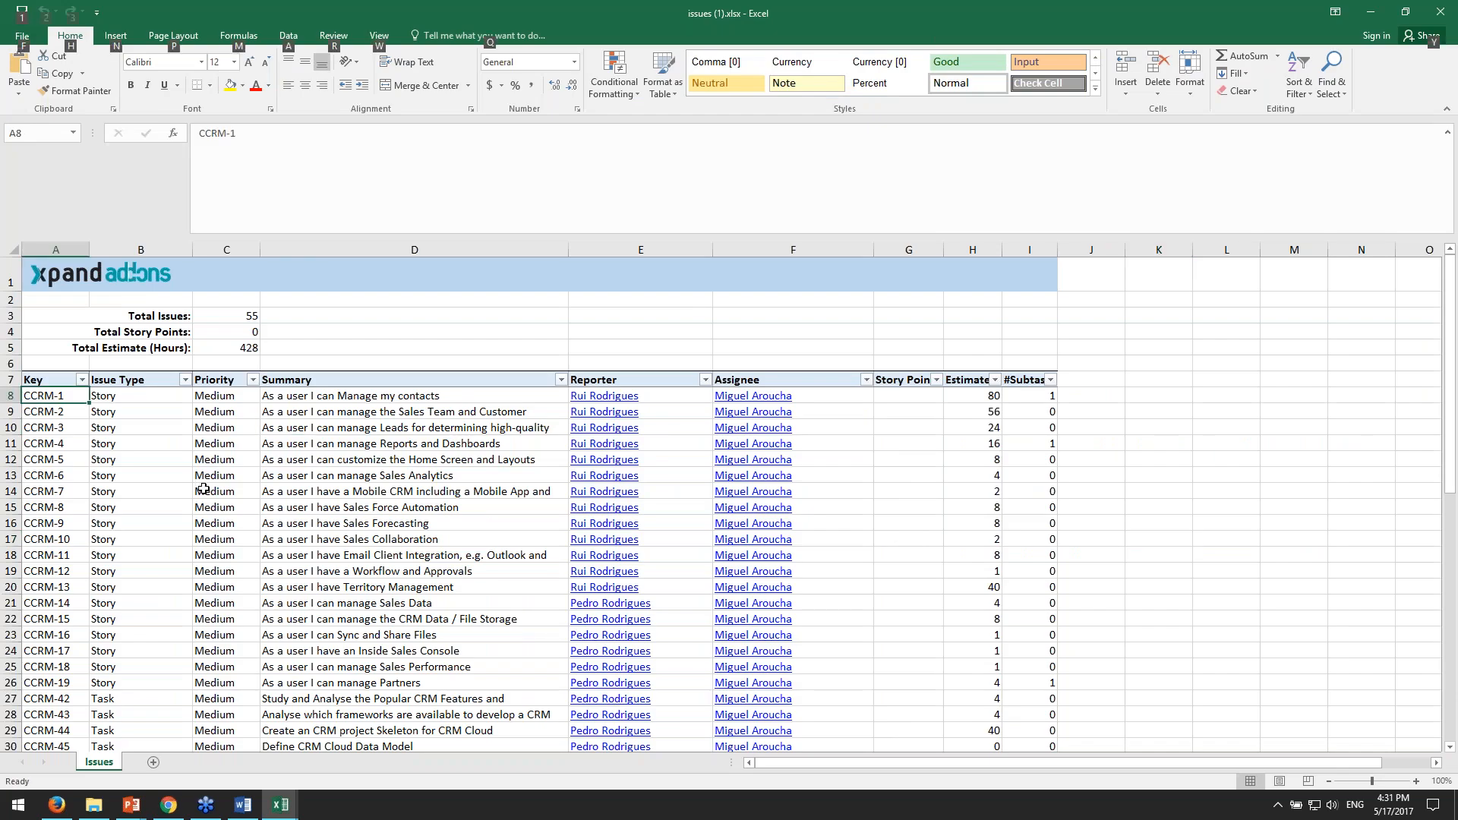
- Compare the end of the filter's issue list in JIRA with the last rows of the exported workbook, around CCRM-72 to CCRM-74
key("alt+Tab")
scroll(227, 474, "down", 1)
key("alt+Tab")
scroll(70, 623, "down", 13)
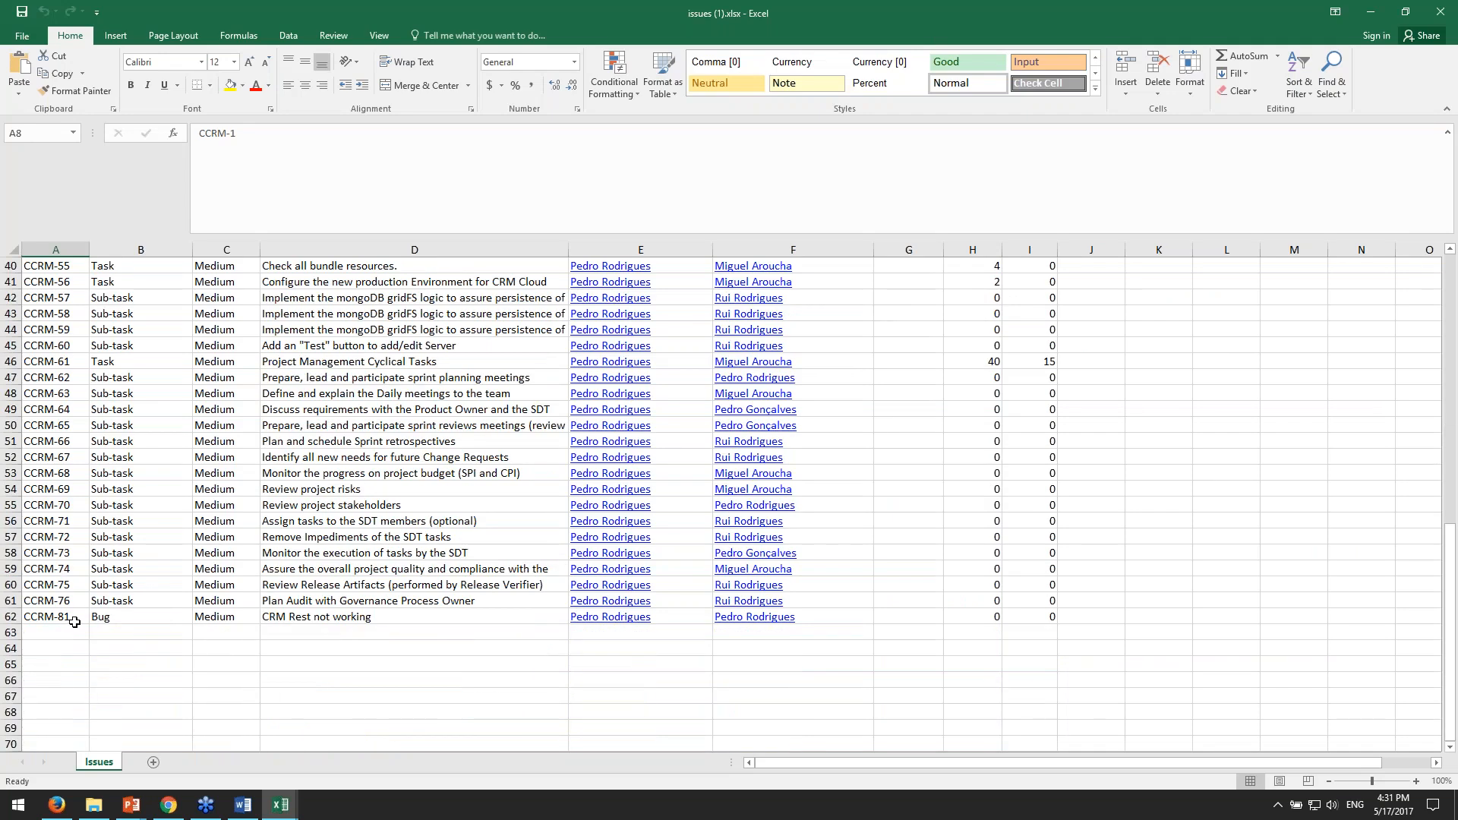
key("alt+Tab")
scroll(1451, 395, "down", 10)
left_click_drag(1451, 395, 1451, 766)
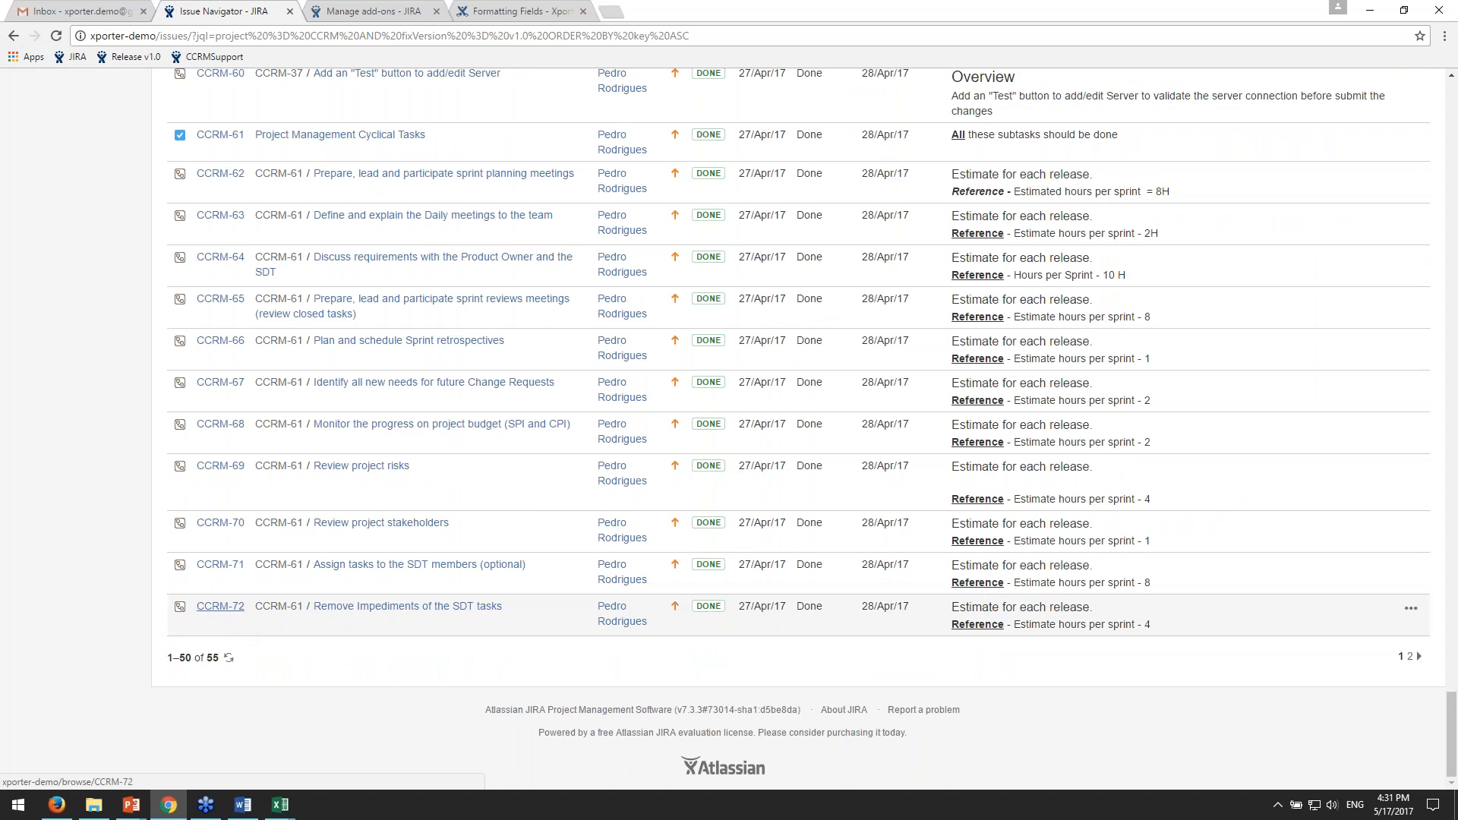
key("alt+Tab")
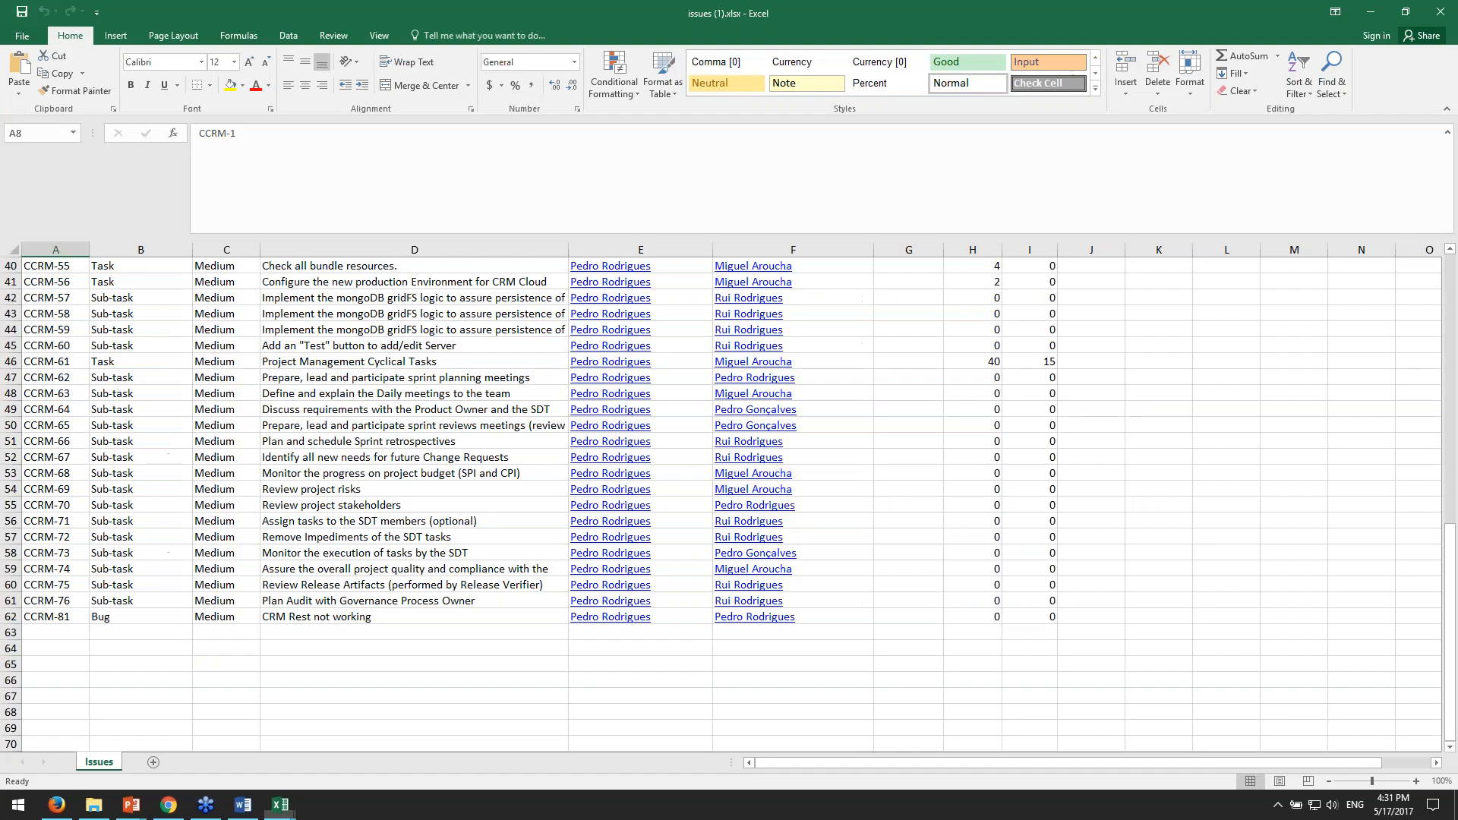
left_click(80, 537)
left_click(74, 565)
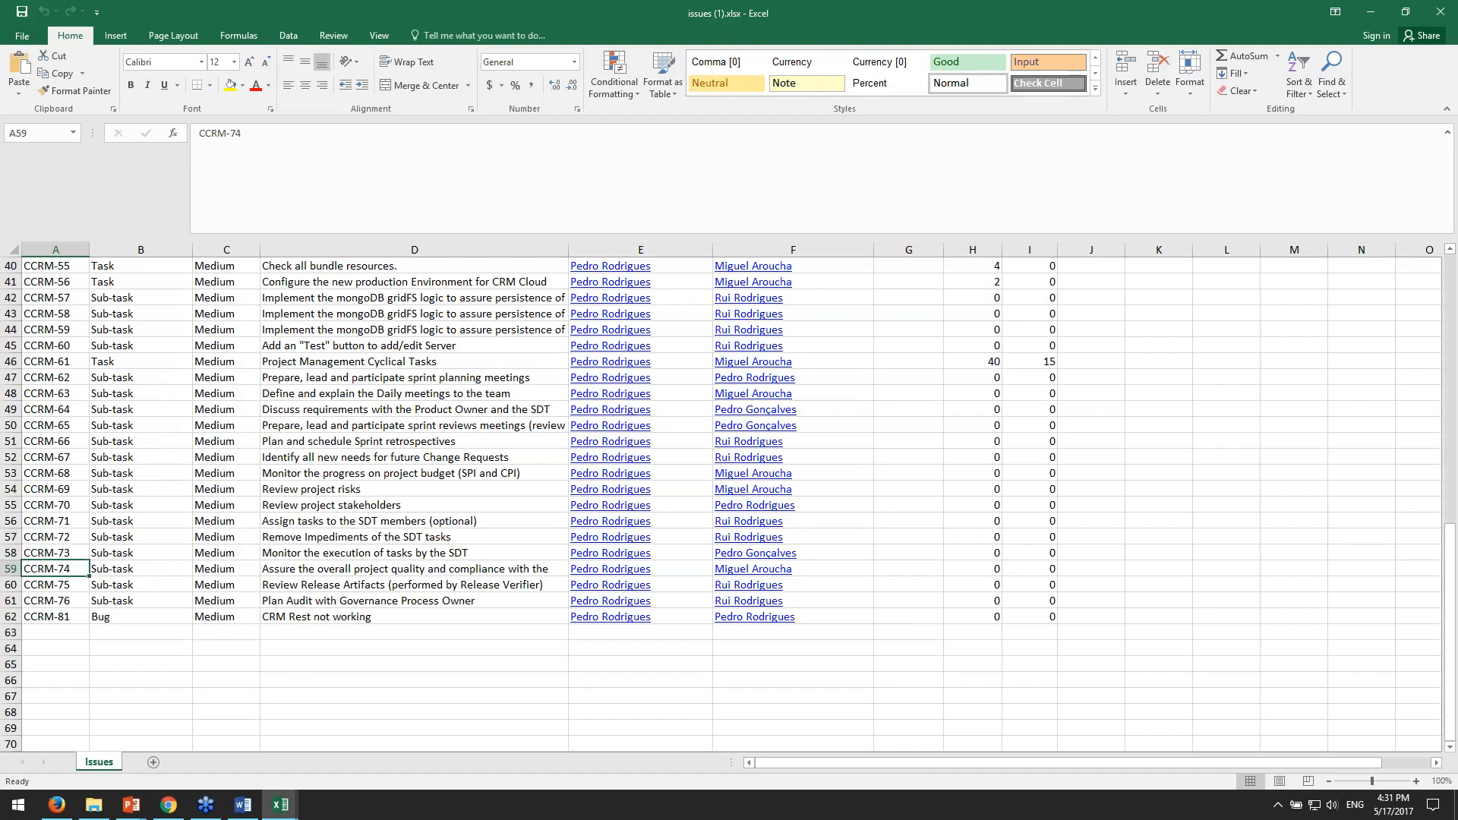
- Scan the exported sheet from its last rows back up to the header and totals
left_click(651, 662)
scroll(987, 691, "up", 2)
scroll(1242, 713, "up", 11)
left_click(1240, 664)
scroll(1241, 650, "down", 5)
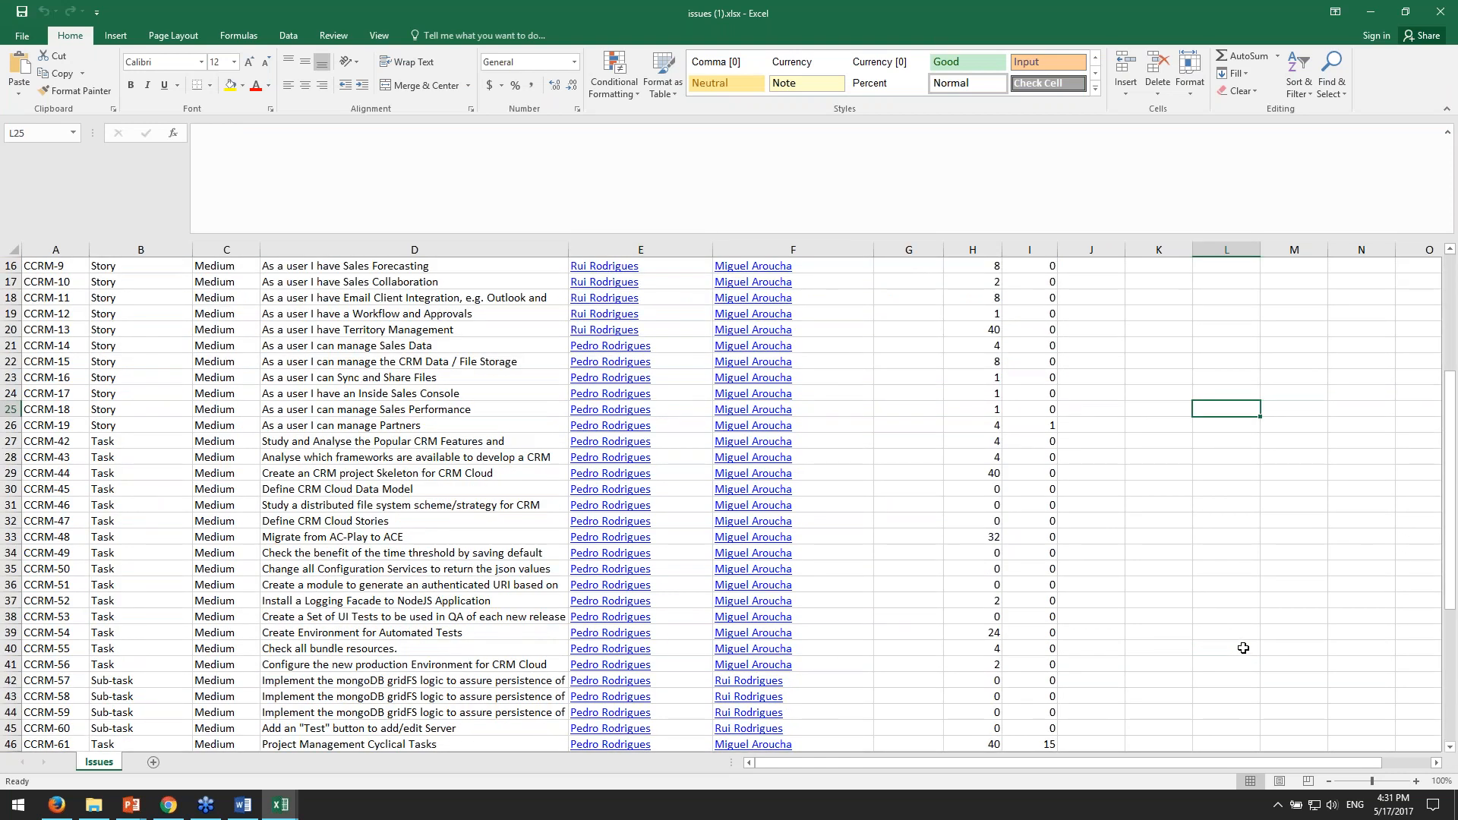
scroll(1123, 658, "up", 3)
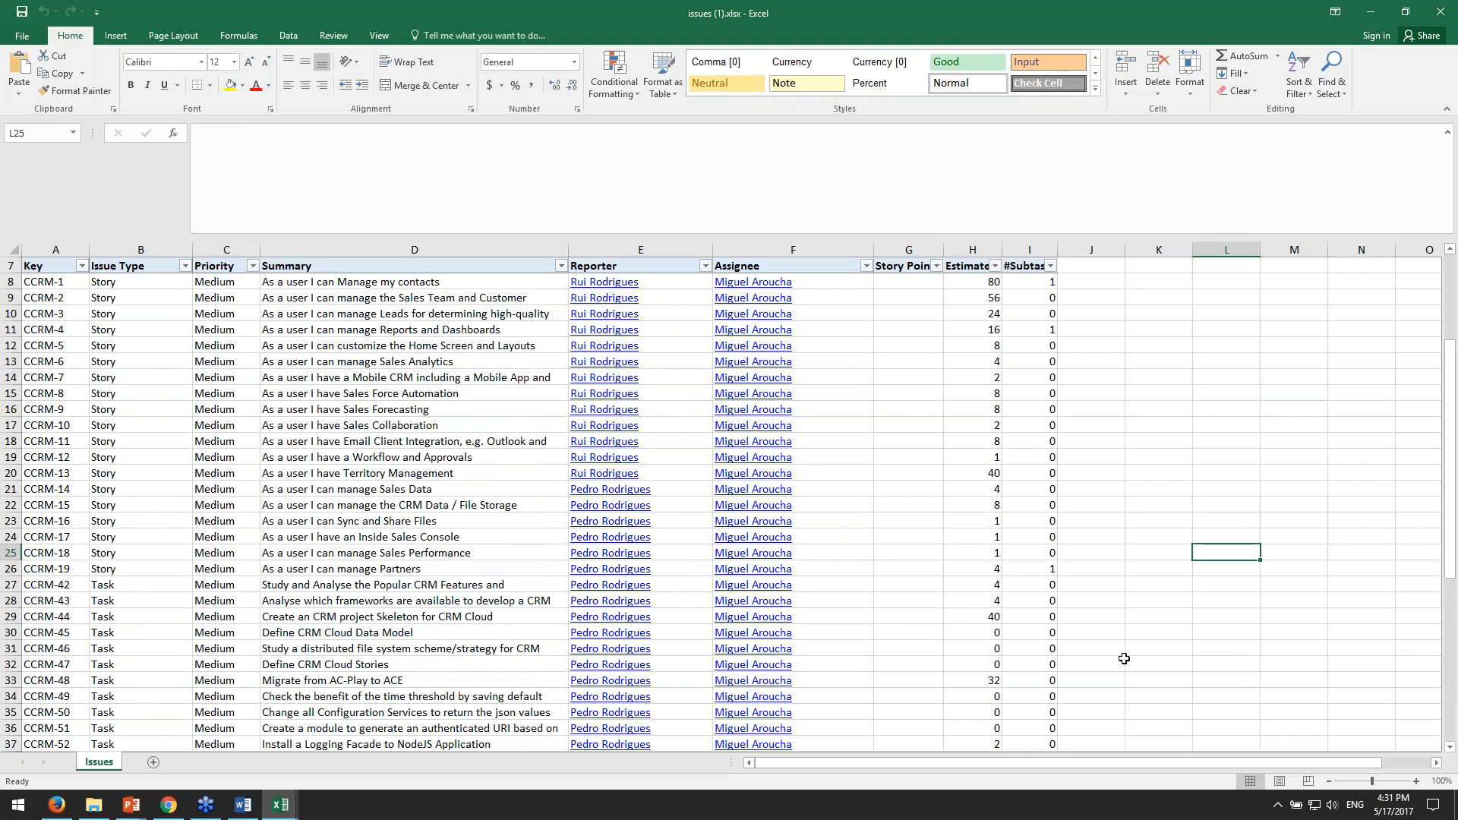
scroll(1123, 658, "up", 2)
- Switch to the IssueListExcel.xlsx template and inspect its loop start and end rows, the subtasks count placeholder and the assignee link placeholder
left_click(278, 807)
left_click(236, 759)
left_click(550, 396)
left_click(553, 426)
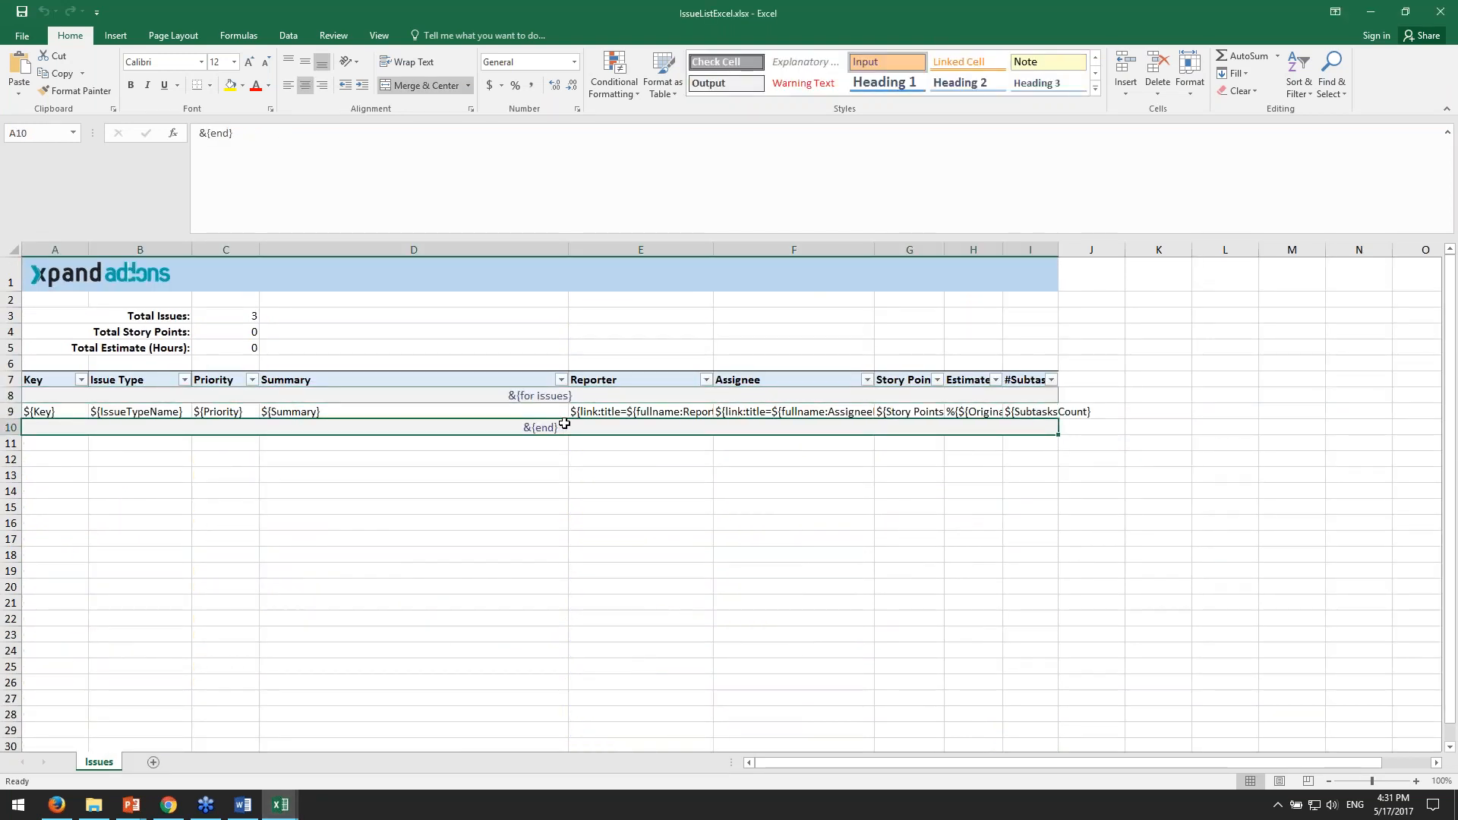
left_click(1020, 414)
left_click(847, 416)
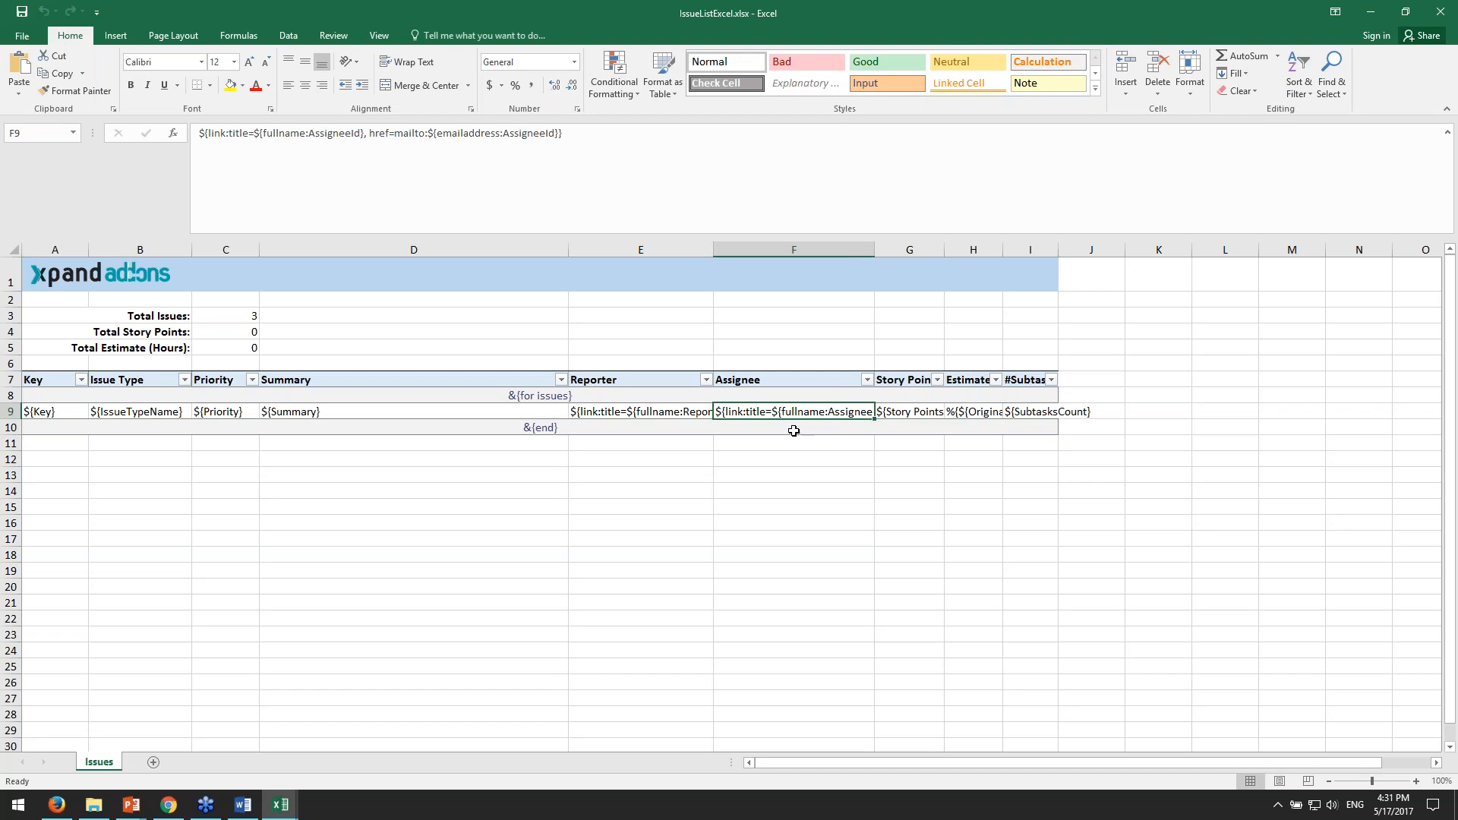
left_click(1149, 506)
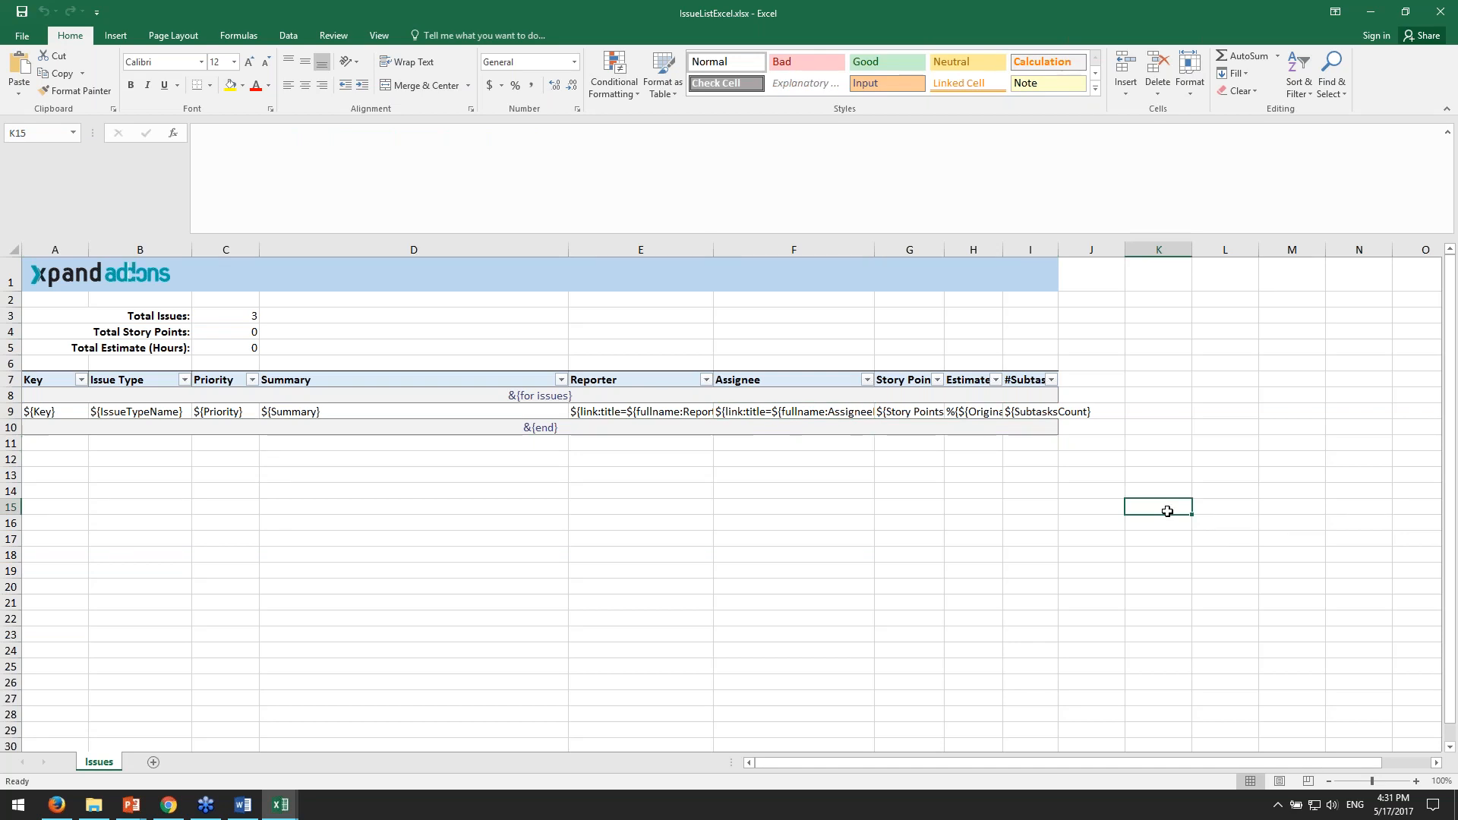
- Close the template and the exported workbook without saving, and return to the beginning of the JIRA issue list
left_click(1440, 12)
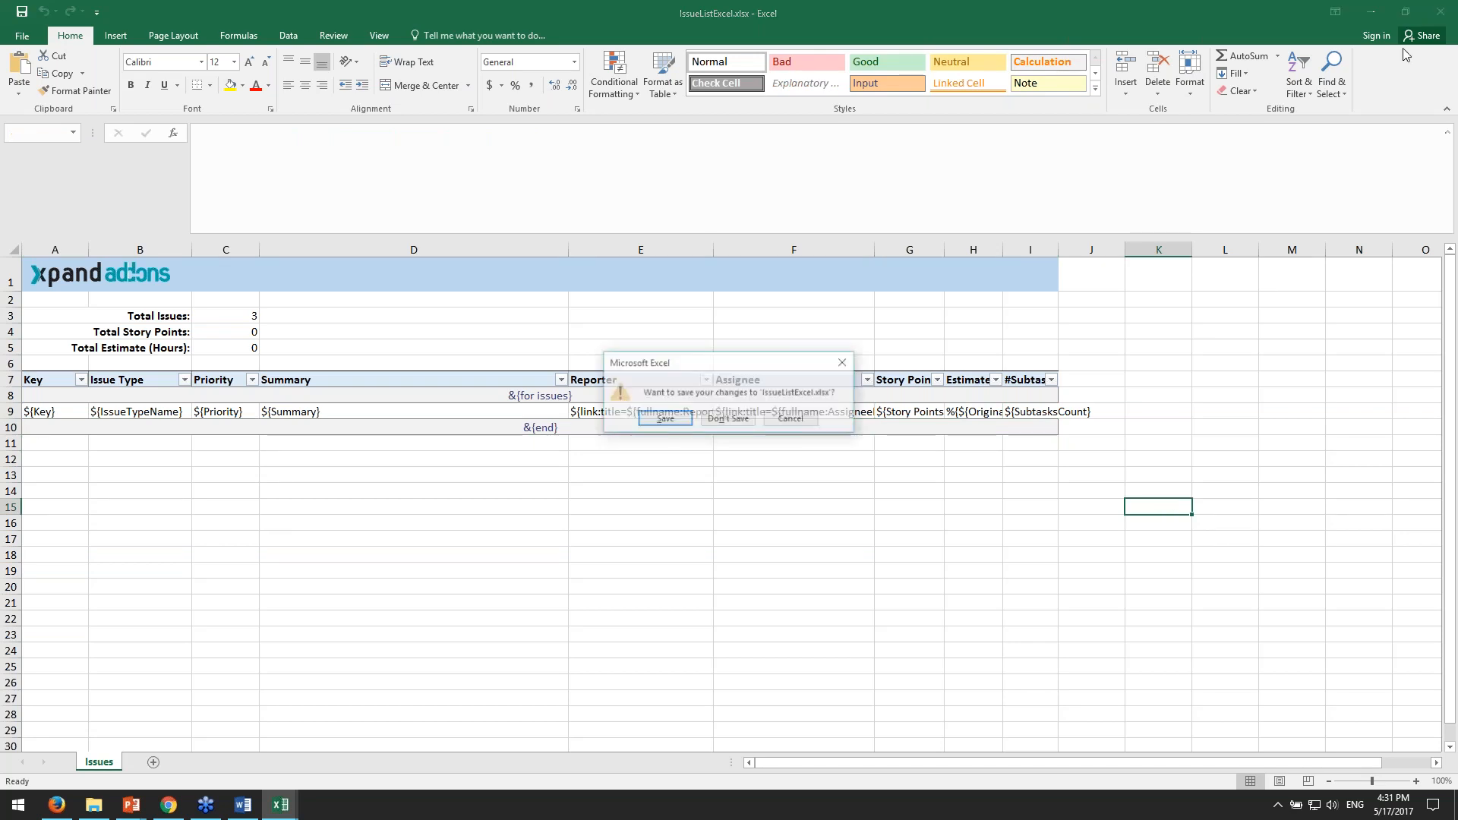
left_click(723, 418)
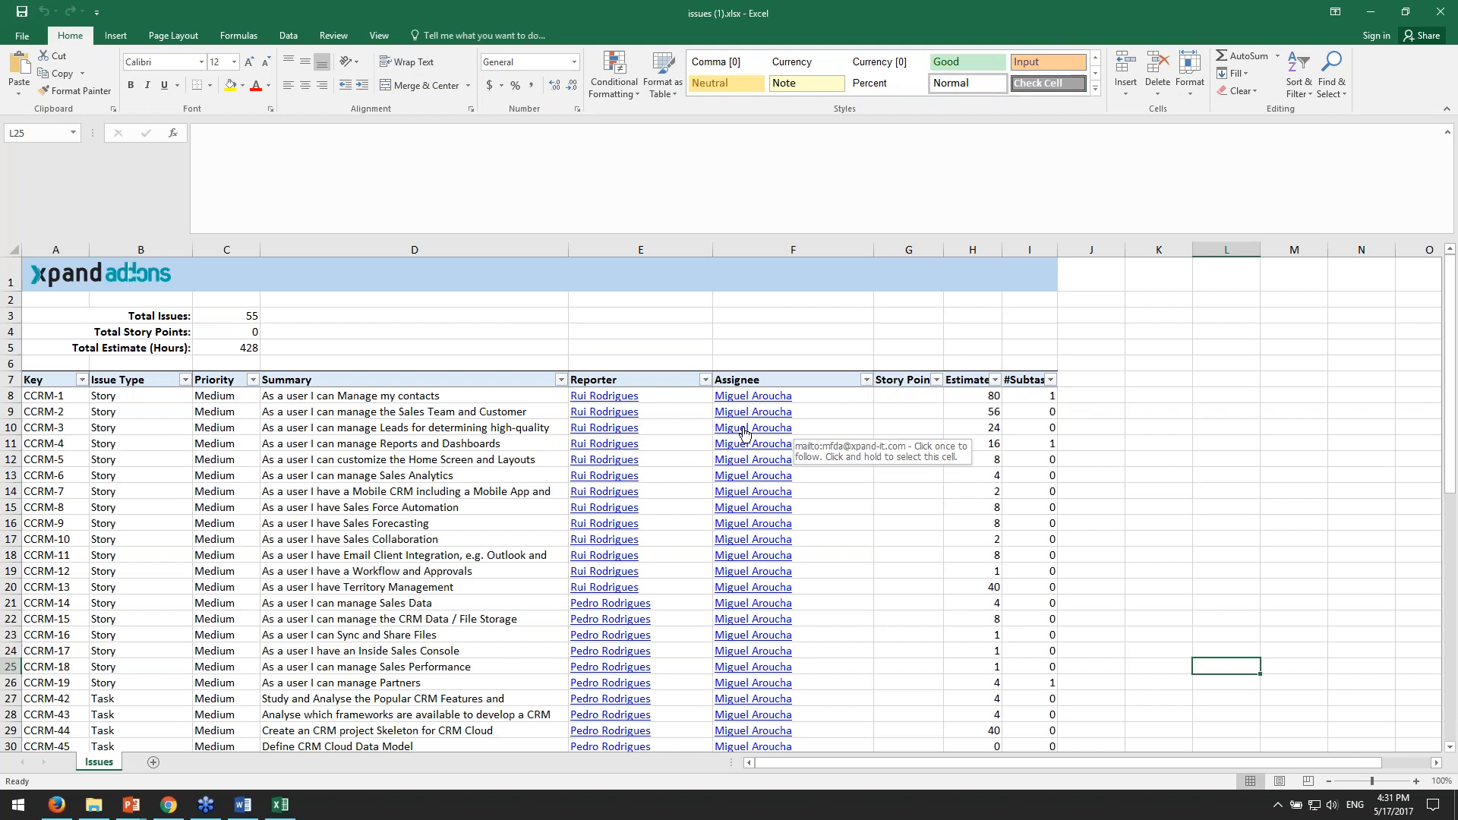
left_click(1439, 11)
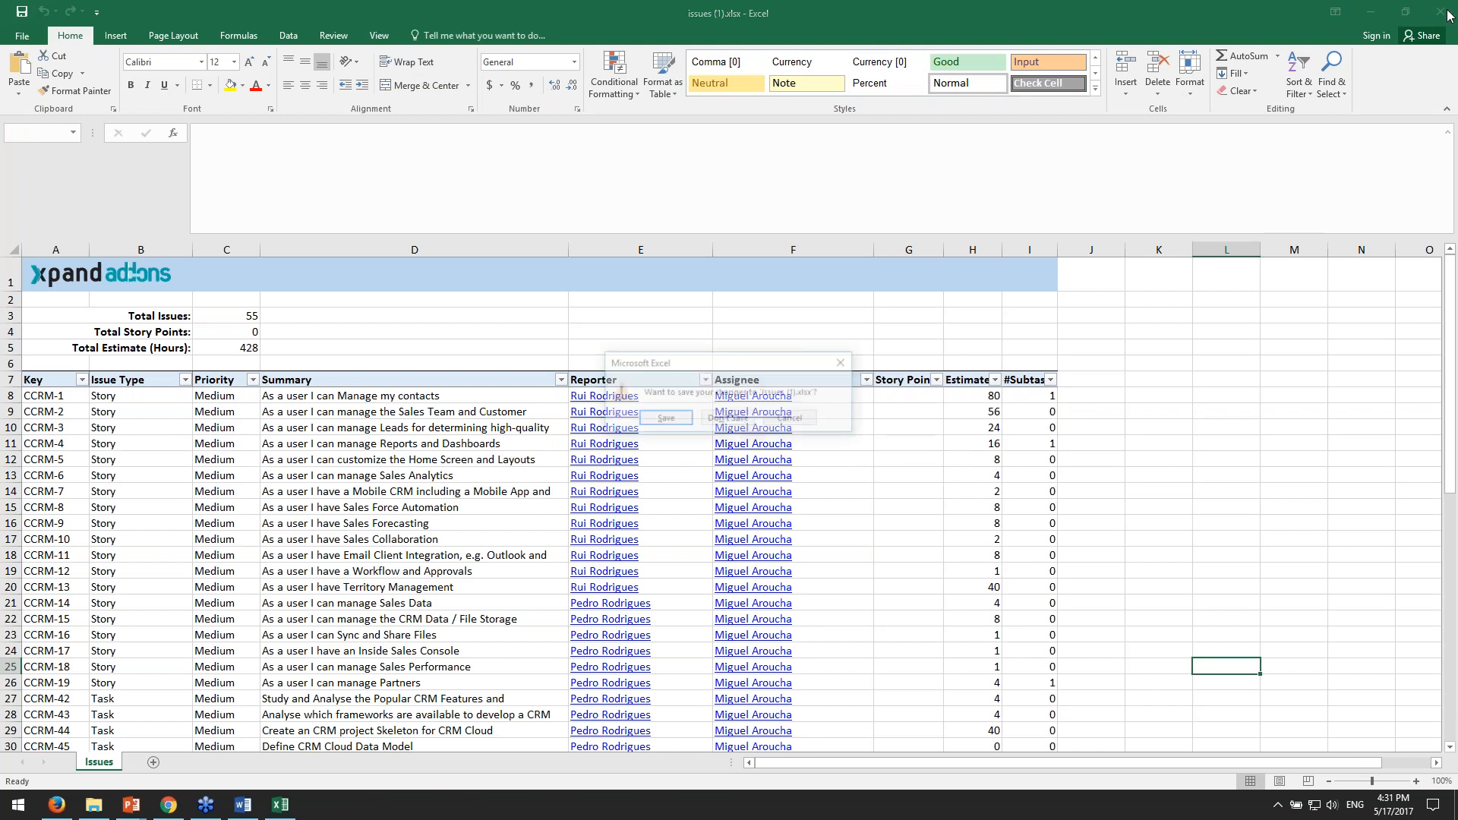
left_click(729, 420)
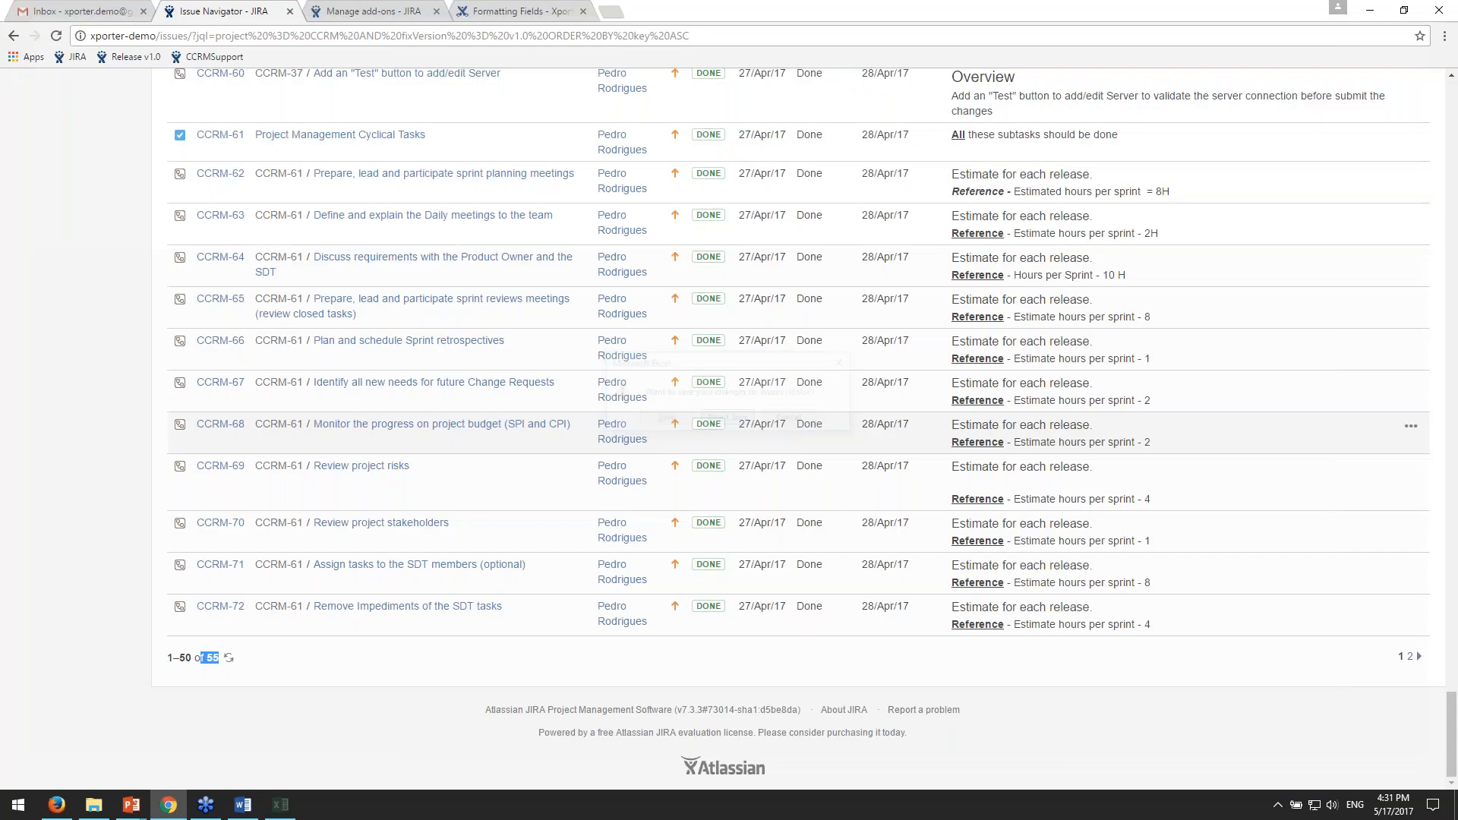
scroll(729, 456, "up", 3)
left_click_drag(1452, 692, 1456, 113)
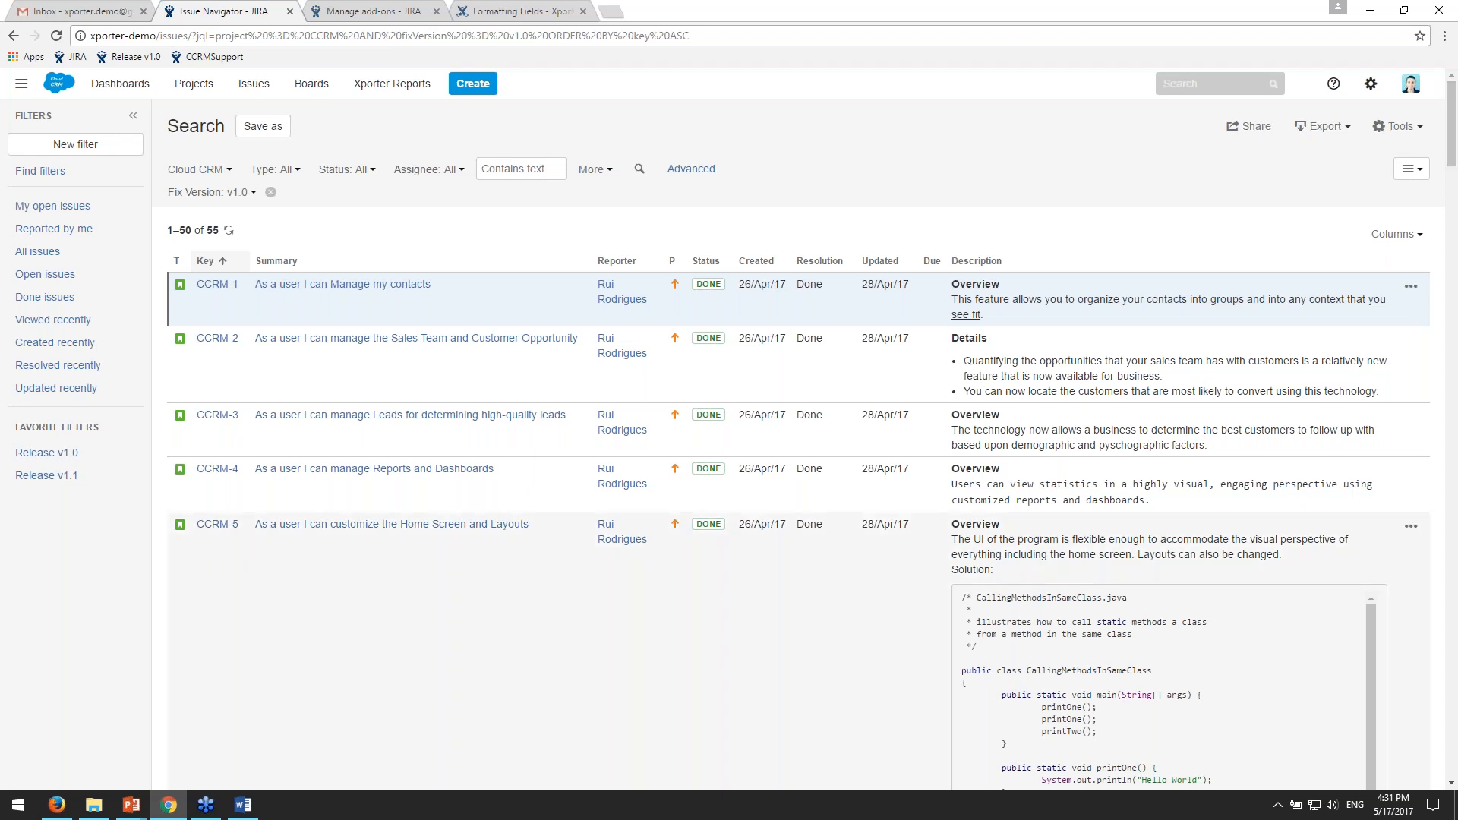
- Reopen the IssueListExcel.xlsx template and delete the &{for issues} marker in row 8 and the &{end} marker in row 10
left_click(94, 804)
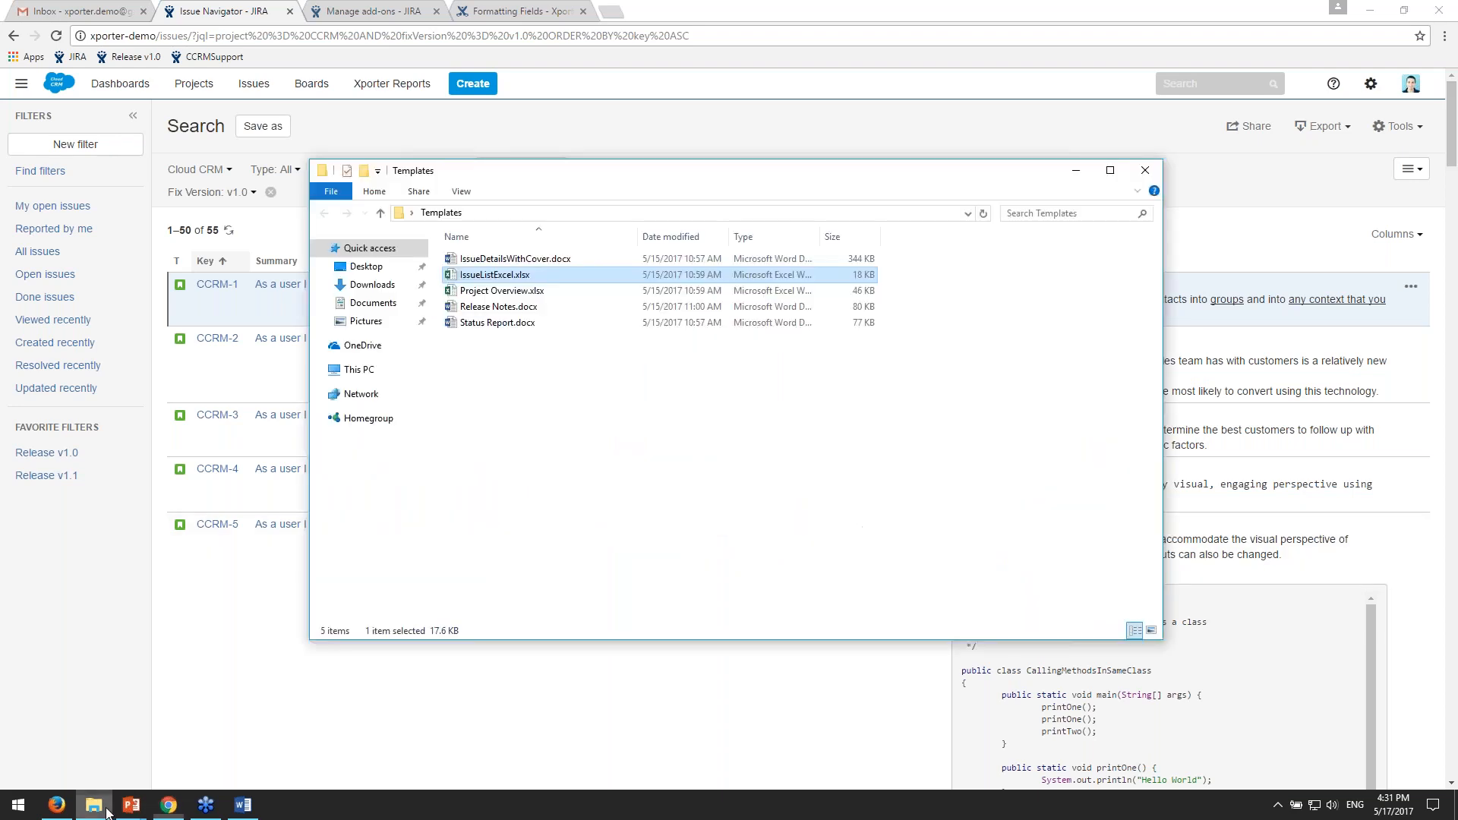
double_click(505, 281)
left_click(539, 398)
key("Delete")
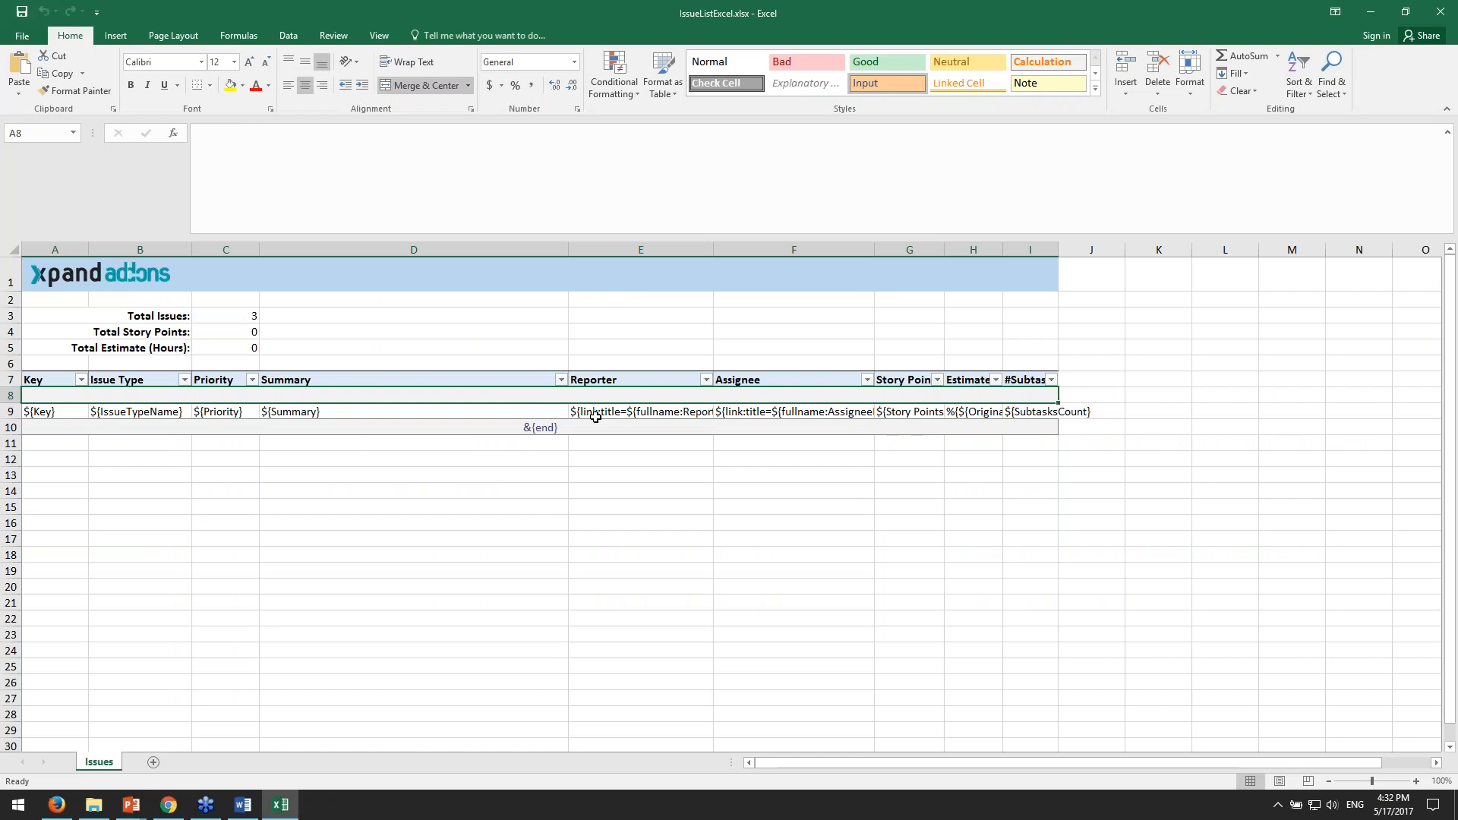
left_click(577, 427)
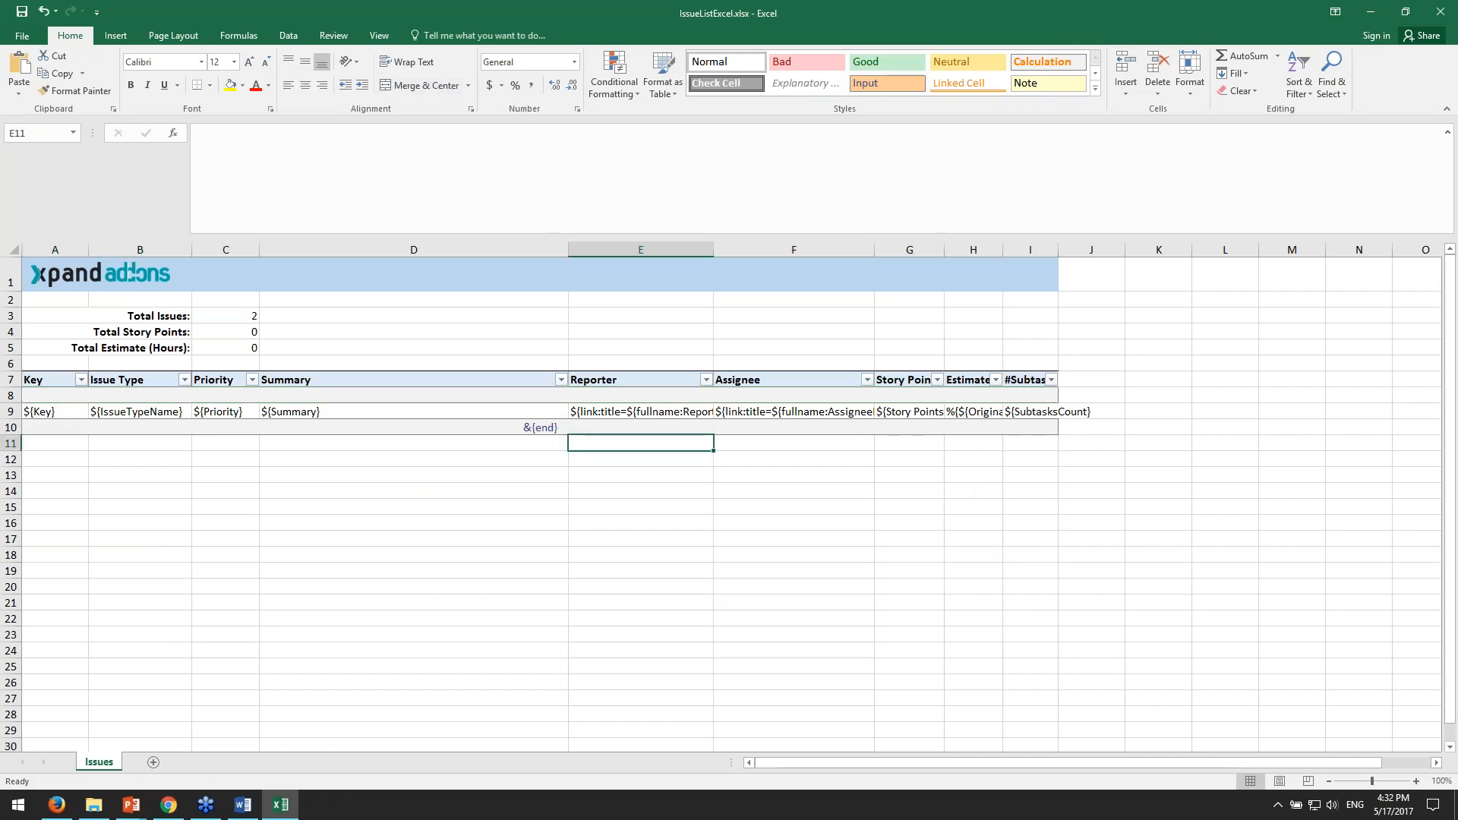
key("Delete")
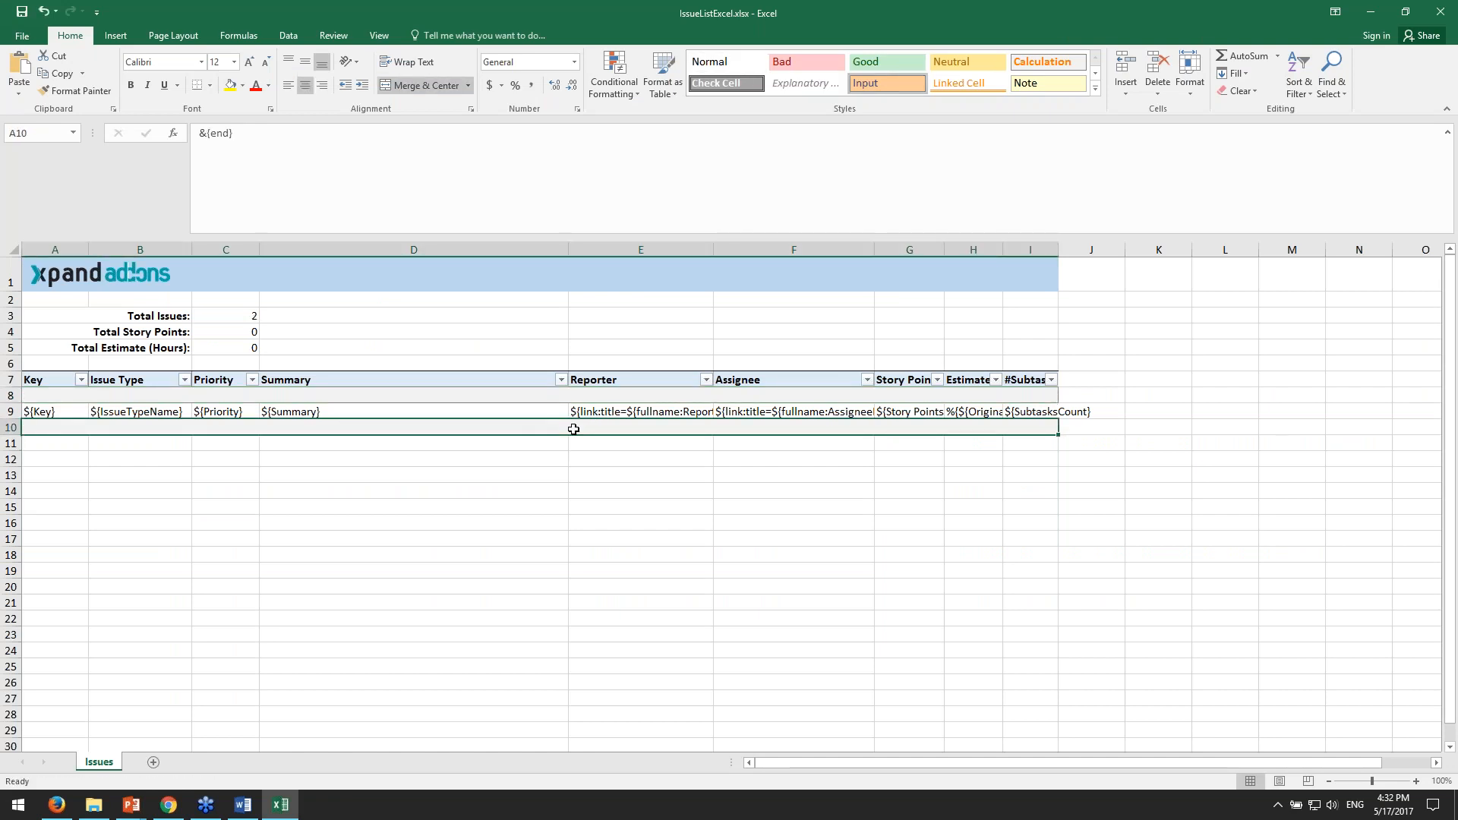
key("Delete")
- Copy the whole template block in rows 1 to 10, columns A to I, and paste it starting at cell A11
left_click(705, 522)
left_click(675, 429)
left_click(55, 411)
left_click_drag(54, 411, 133, 275)
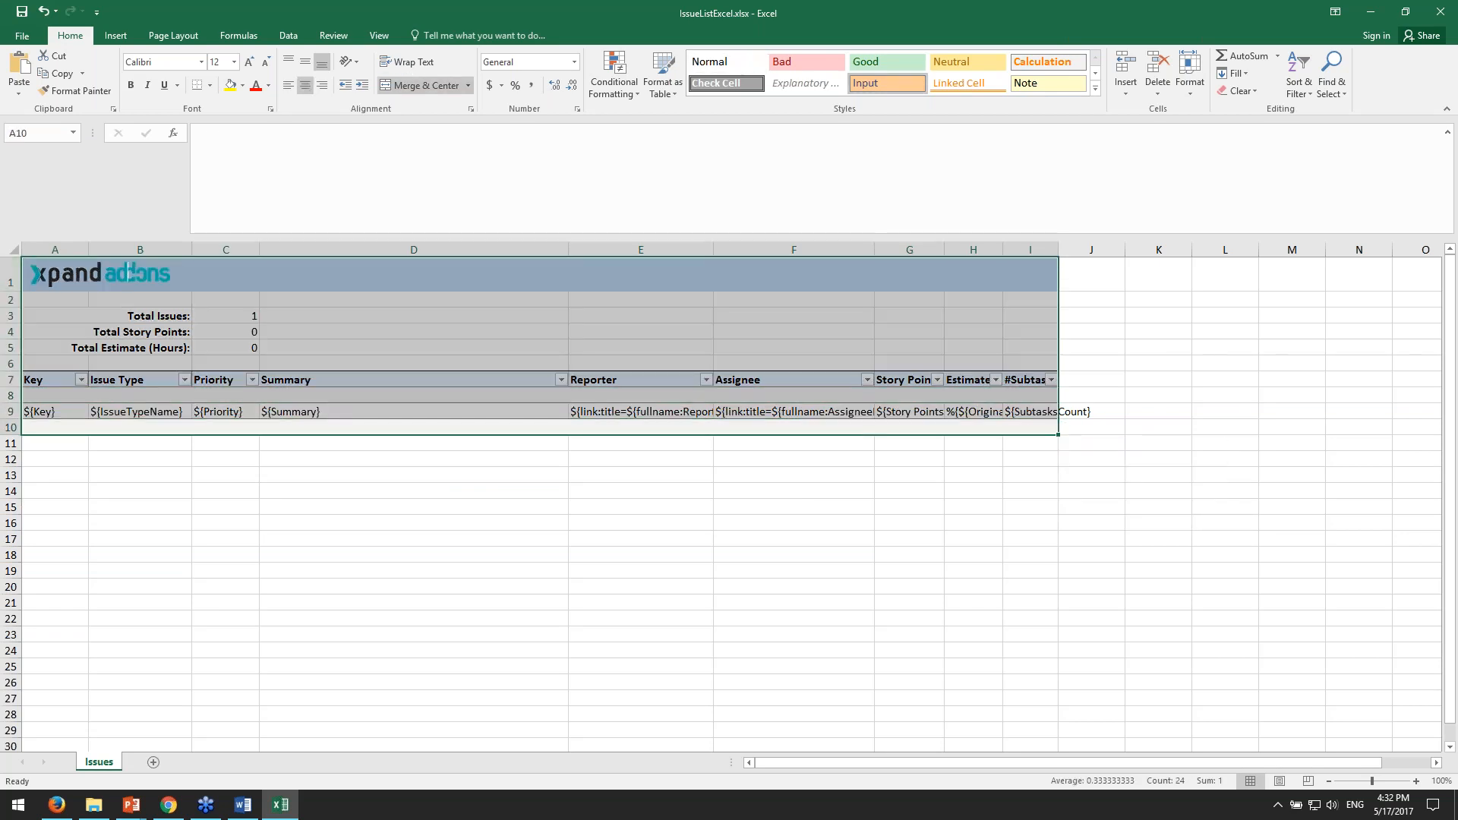
key("ctrl+c")
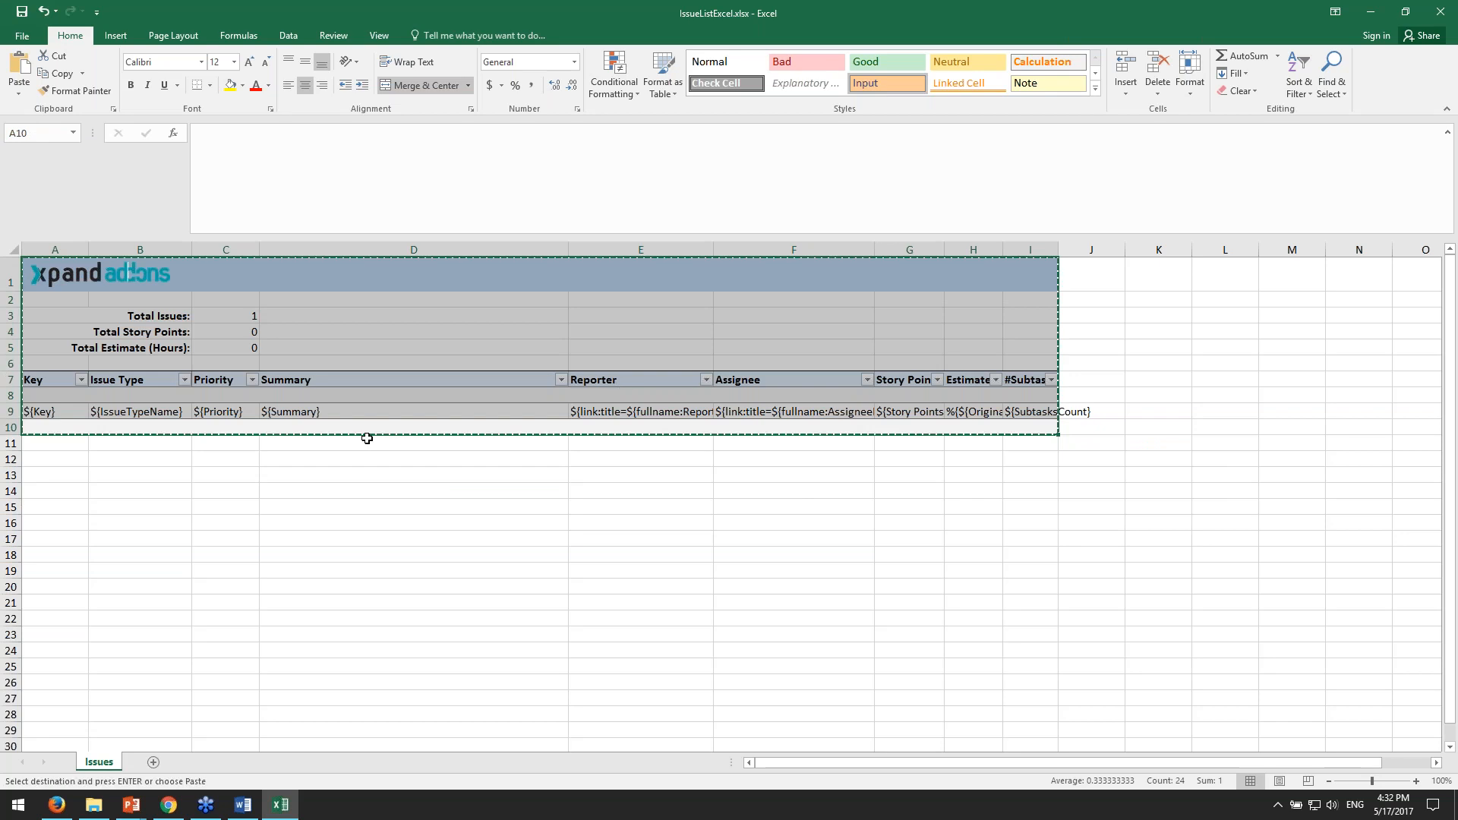
left_click(58, 444)
key("ctrl+v")
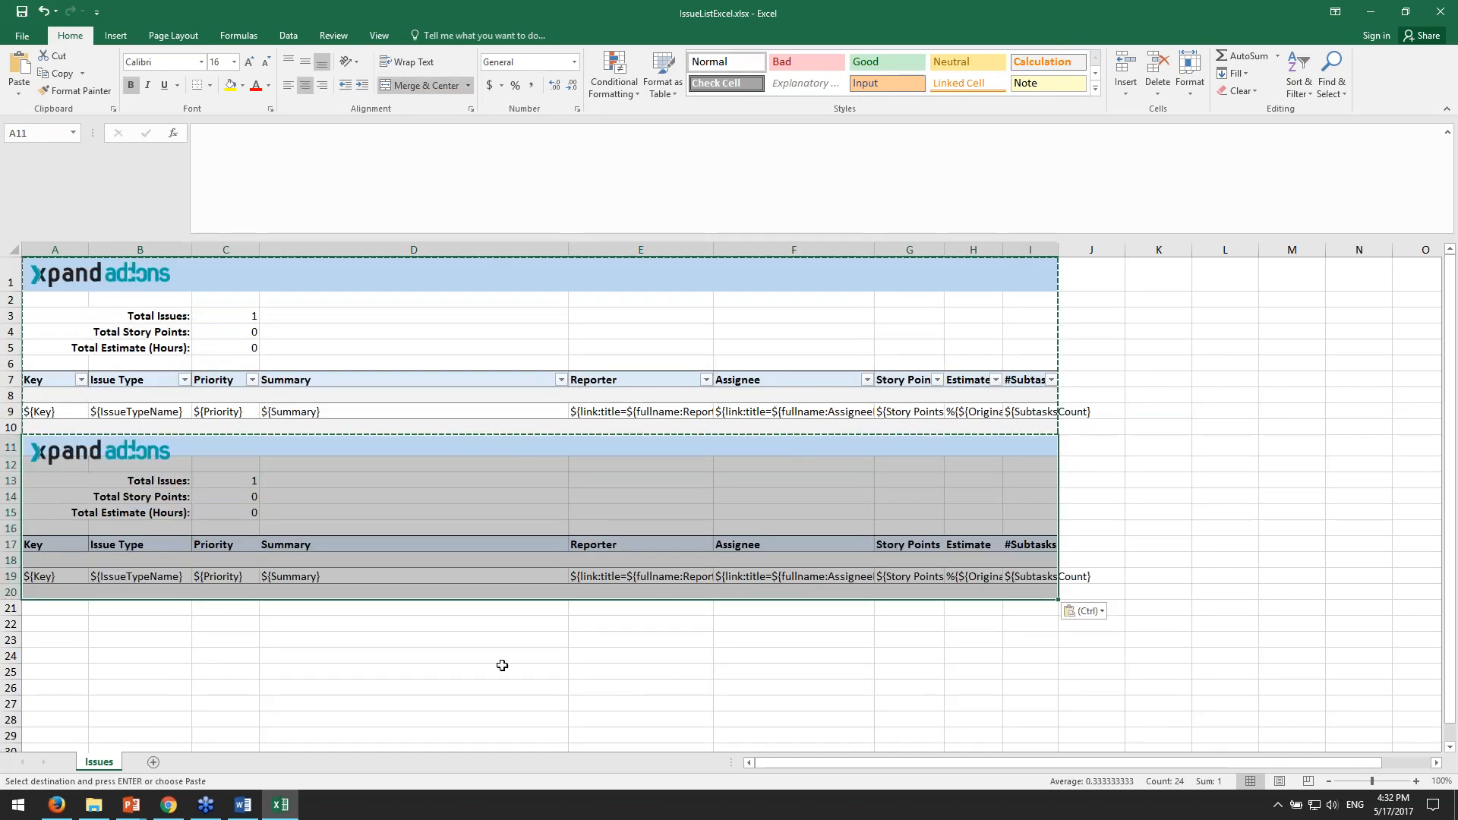
- Paste the copied template block once more, starting at cell A21
left_click(65, 608)
key("ctrl+v")
scroll(625, 643, "down", 1)
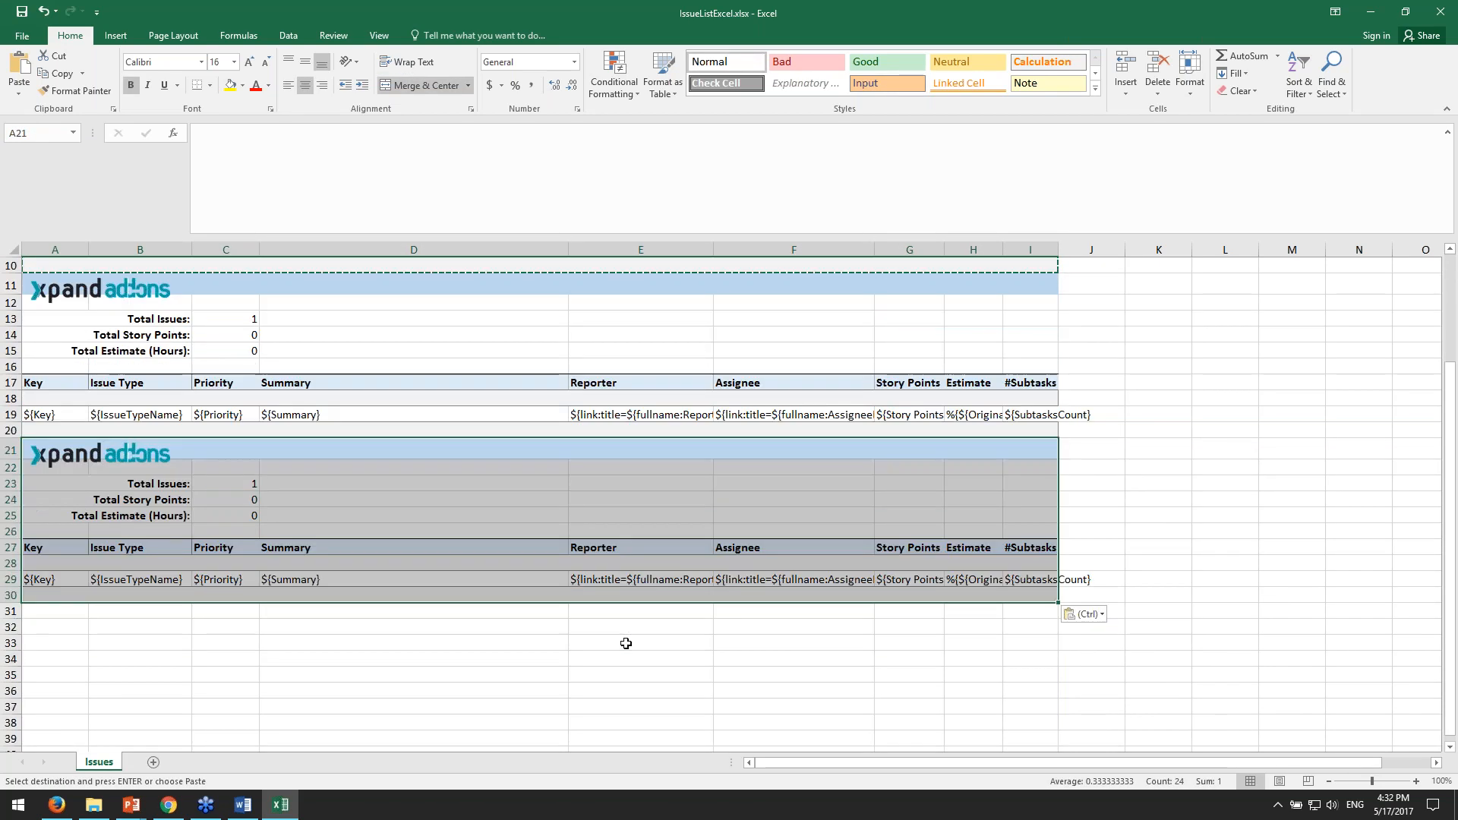
left_click(706, 643)
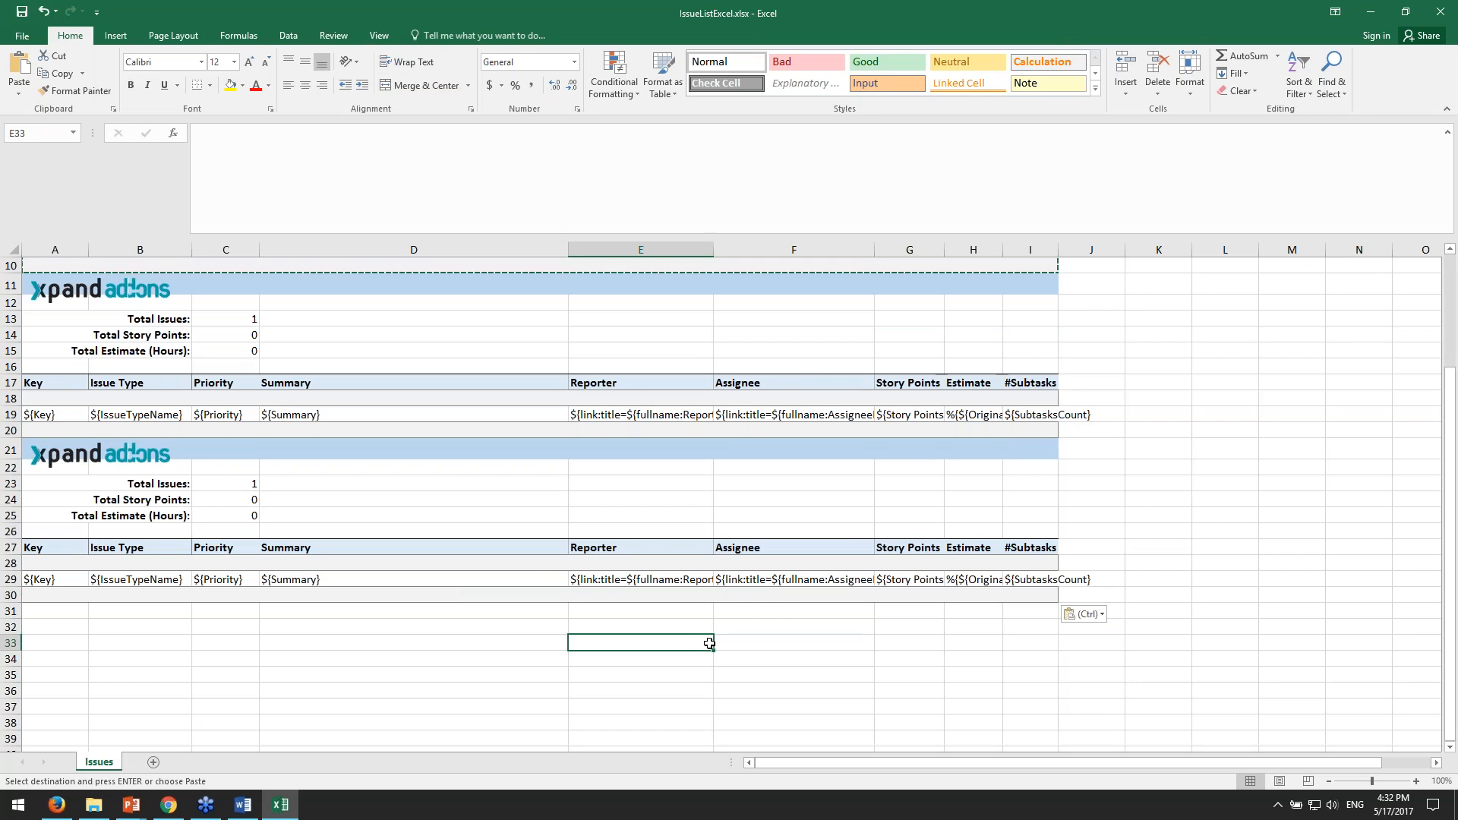
- Undo both pasted copies of the template block
key("ctrl+z")
key("ctrl+z")
key("ctrl+z")
scroll(843, 667, "up", 4)
scroll(843, 668, "down", 4)
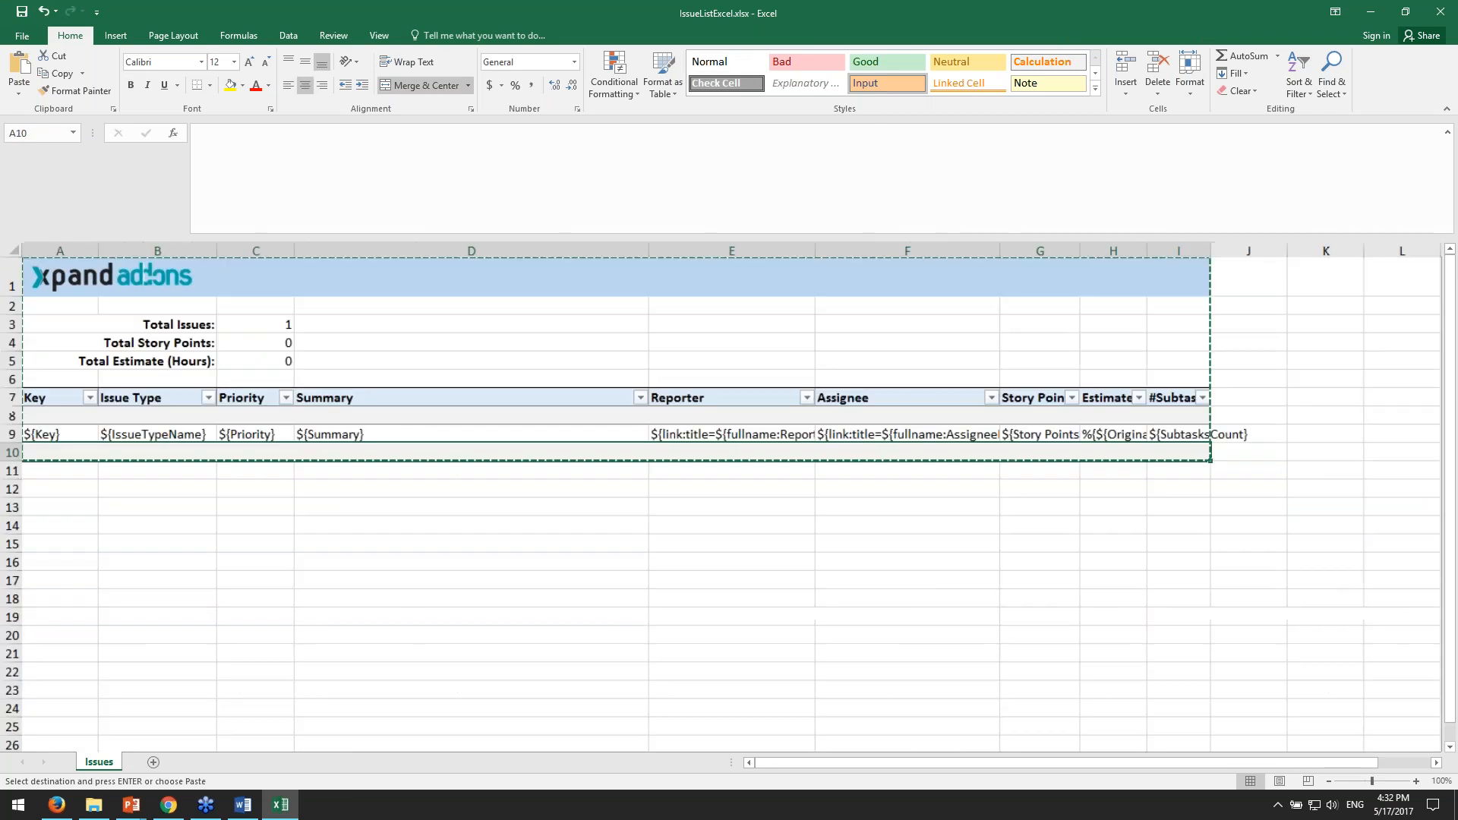
scroll(902, 656, "up", 2)
scroll(902, 656, "down", 4)
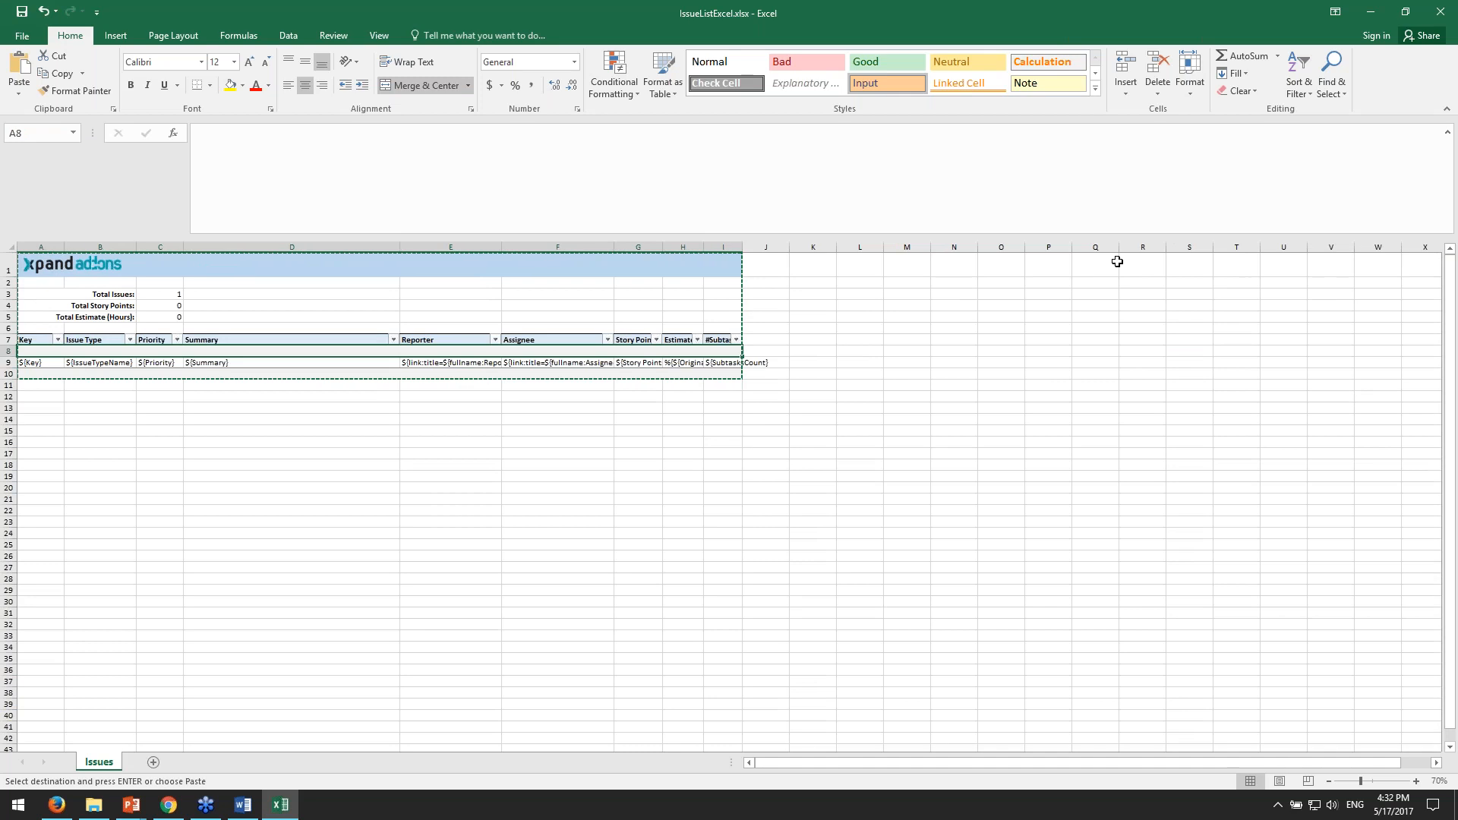
- Close the IssueListExcel.xlsx template without saving and return to the JIRA issue list
left_click(1283, 533)
left_click(1450, 13)
left_click(727, 417)
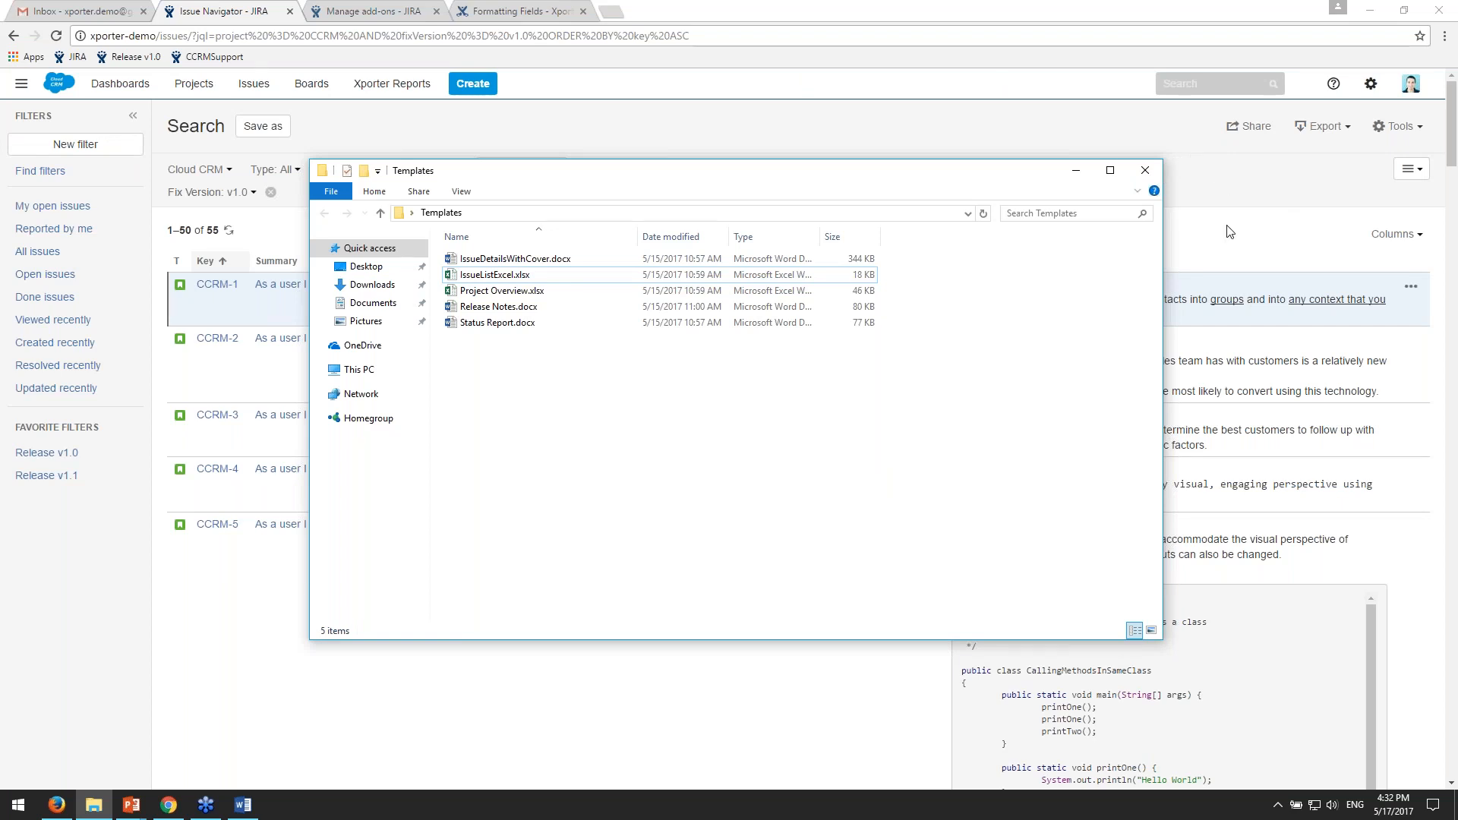
left_click(1425, 150)
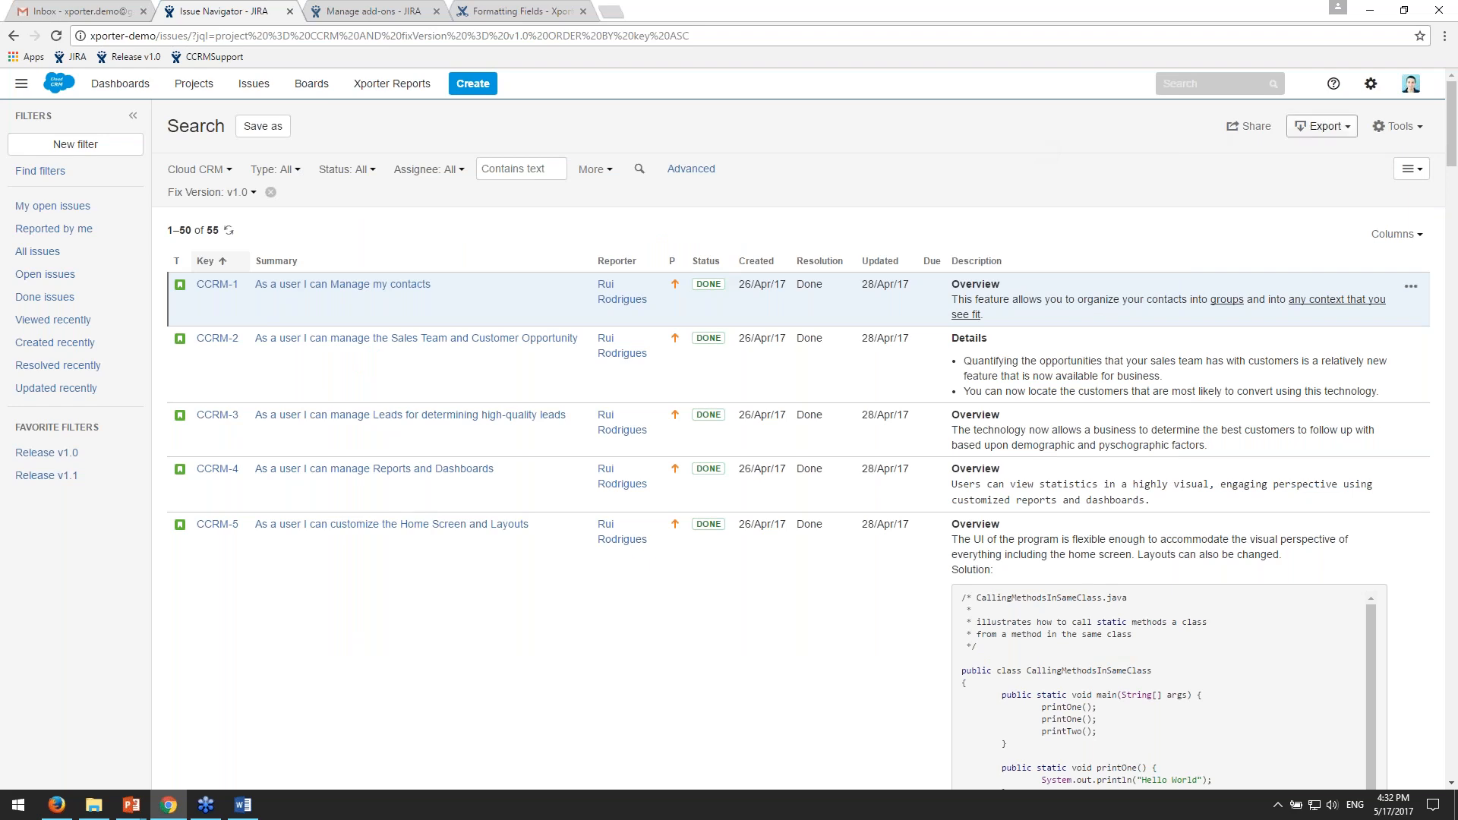
left_click(1322, 126)
left_click(1291, 311)
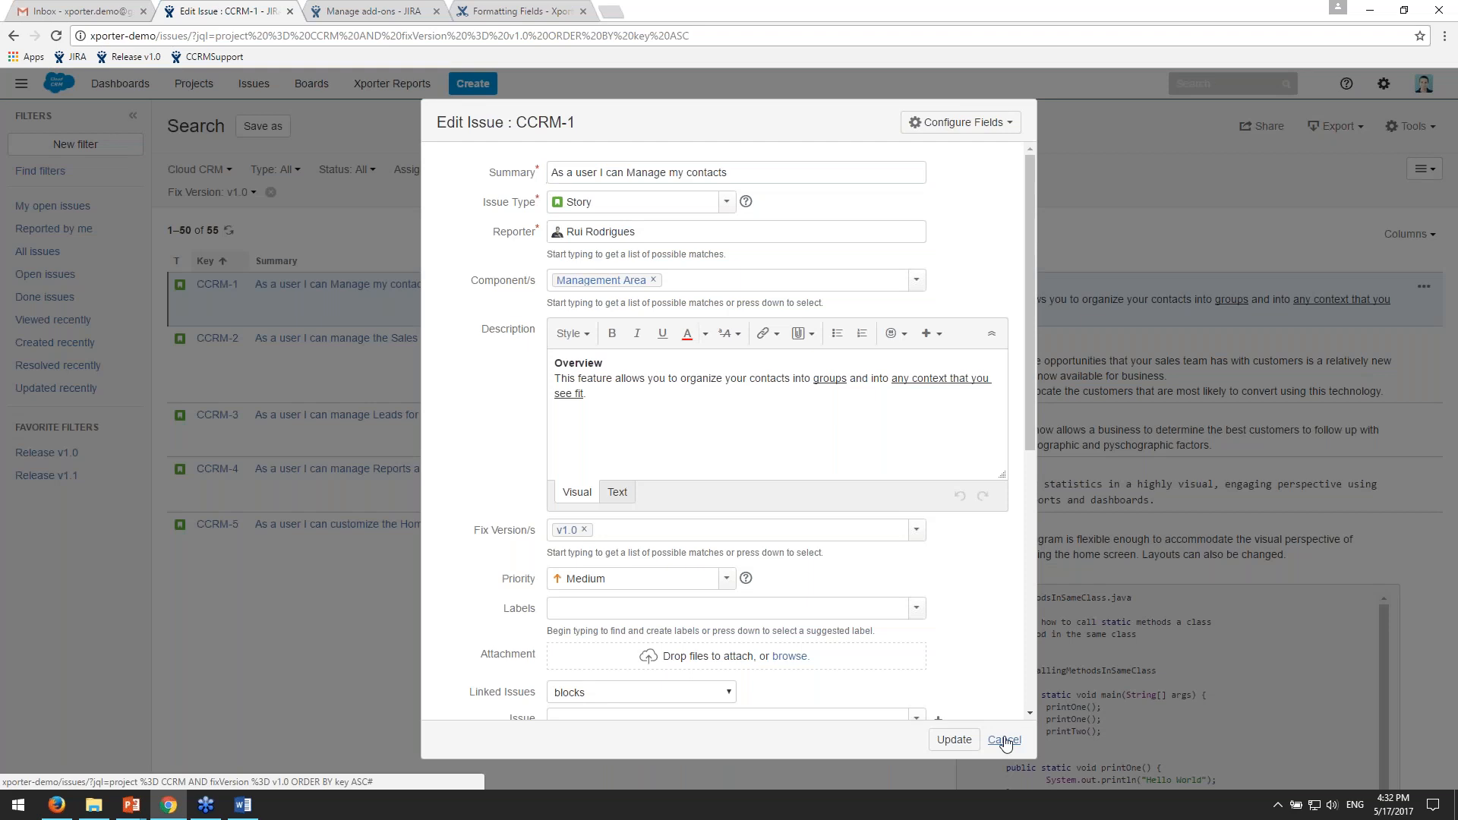
left_click(1006, 740)
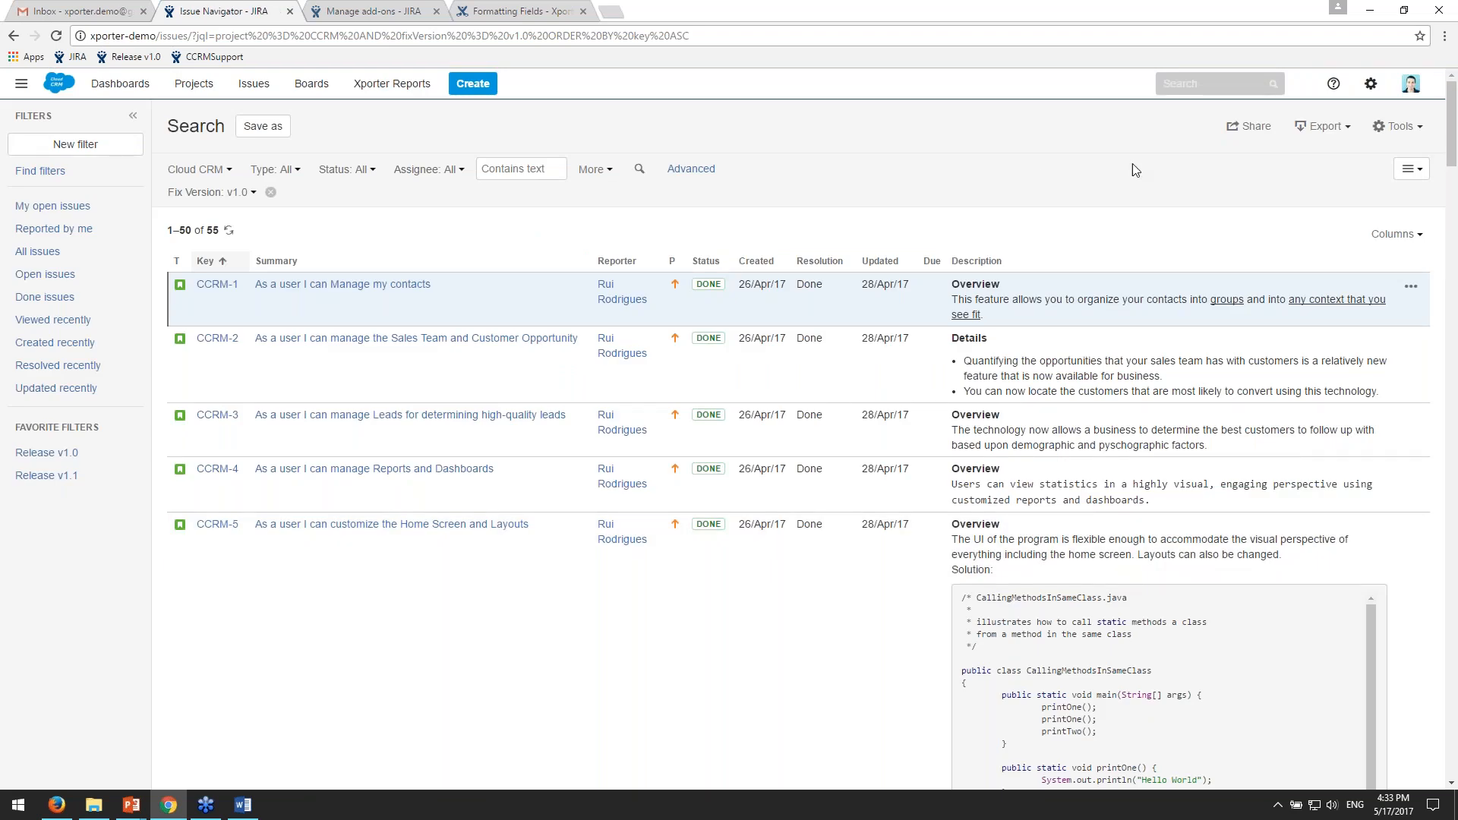
- Export the filtered issues with Xporter (Current fields) and open the downloaded SearchRequest (1).xlsx
left_click(1322, 126)
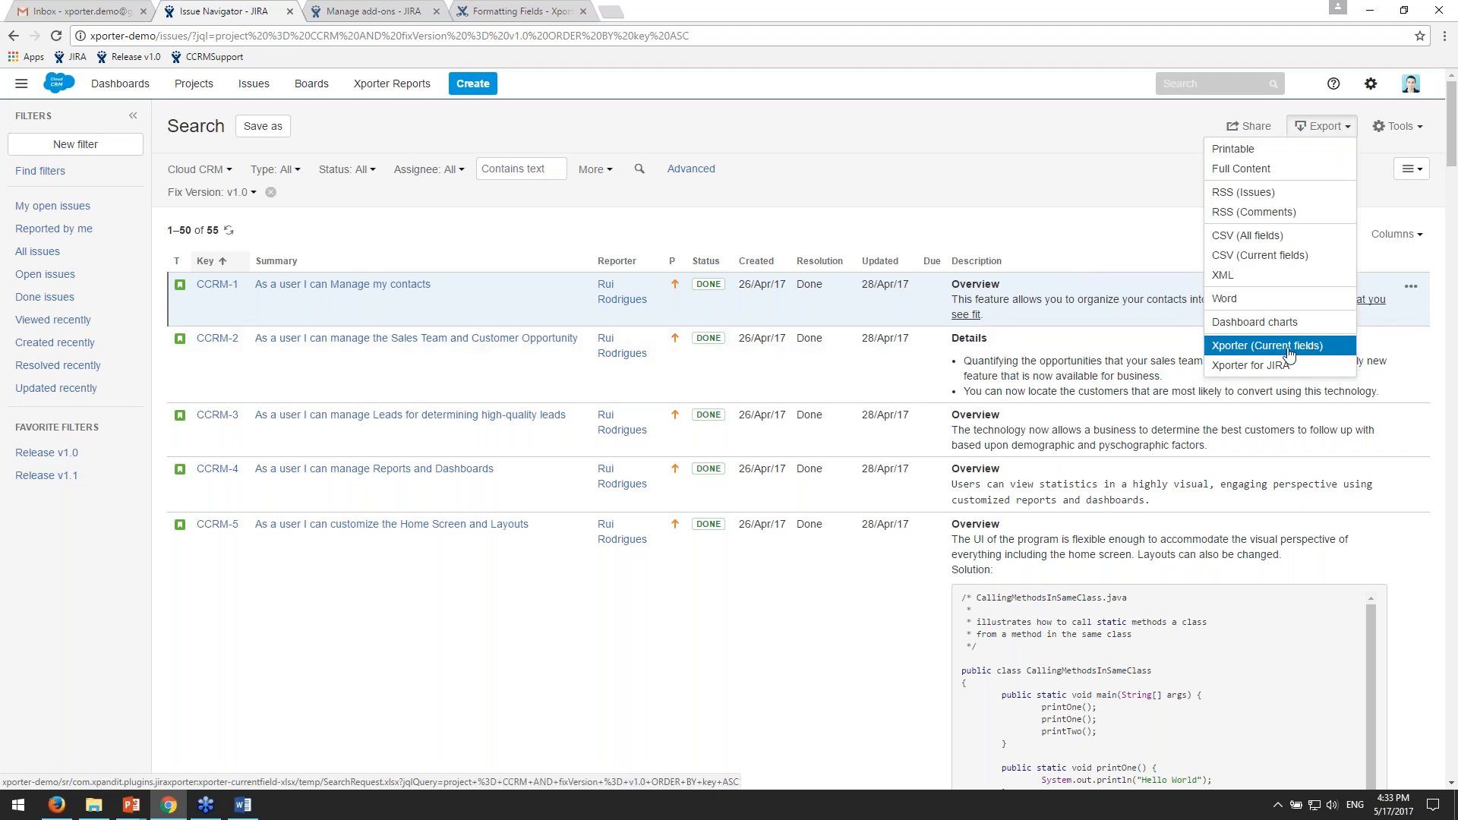
left_click(1084, 184)
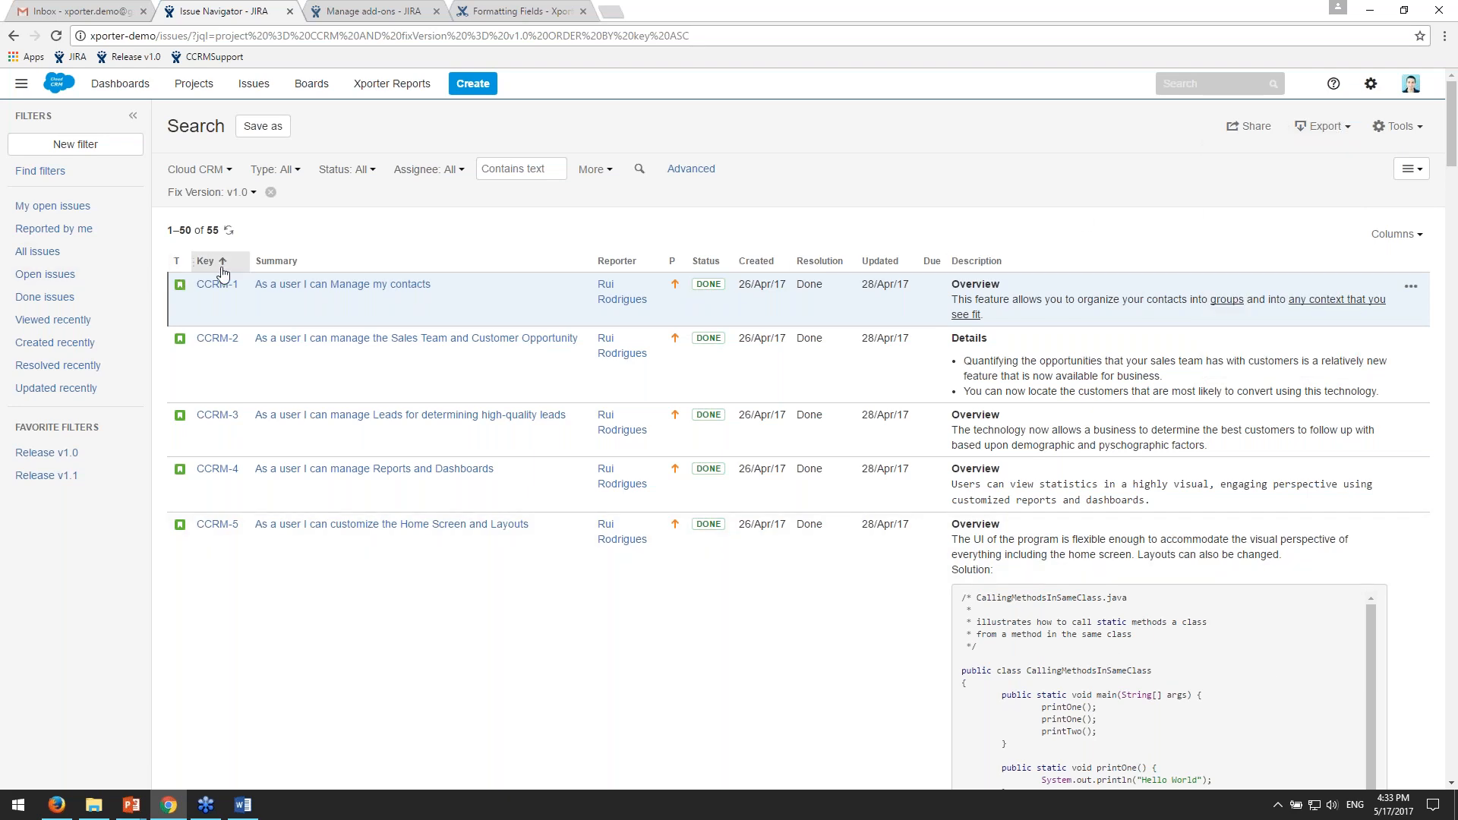
scroll(196, 493, "down", 1)
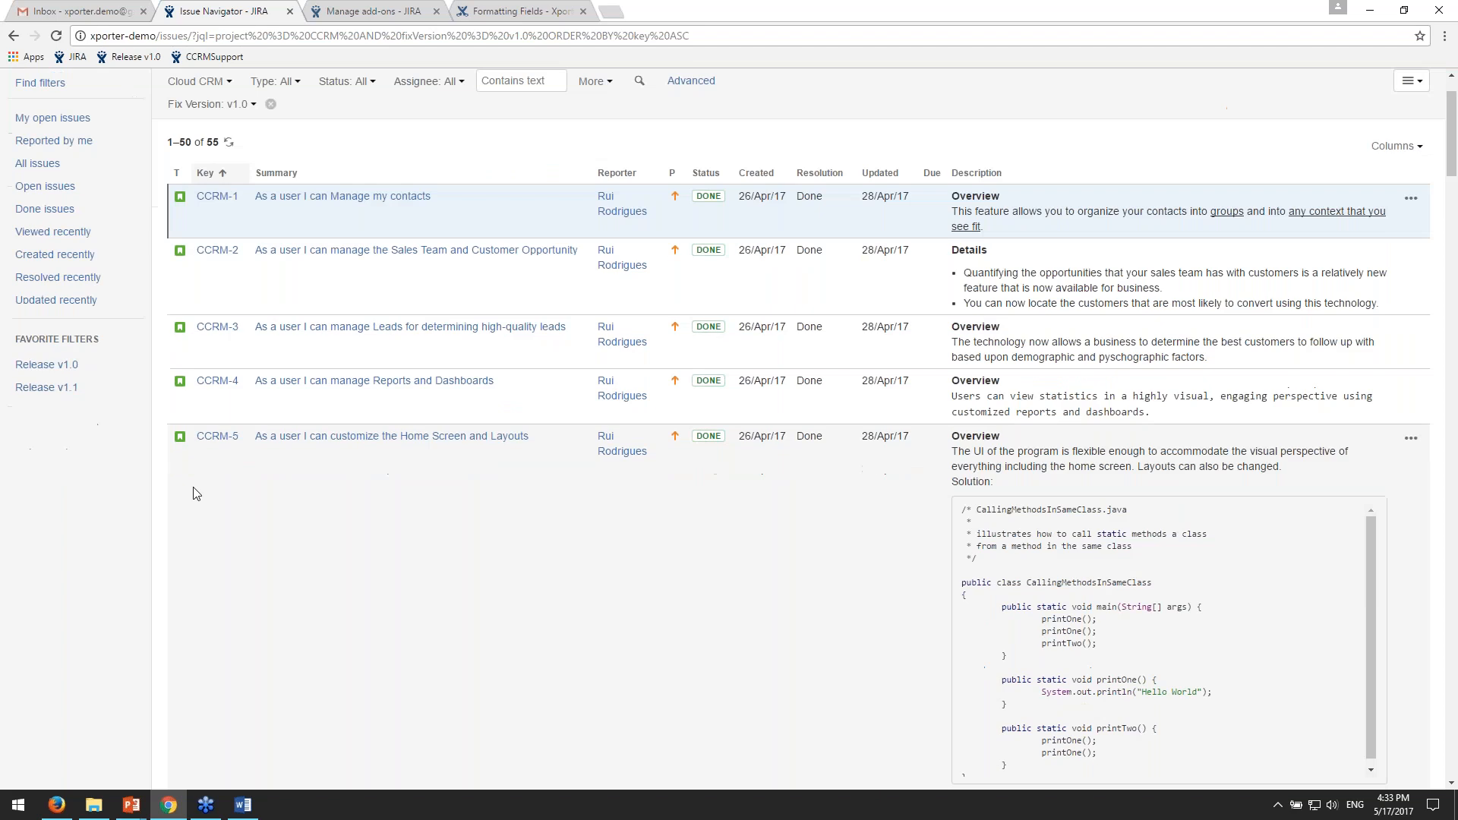
scroll(196, 494, "down", 2)
scroll(196, 494, "up", 3)
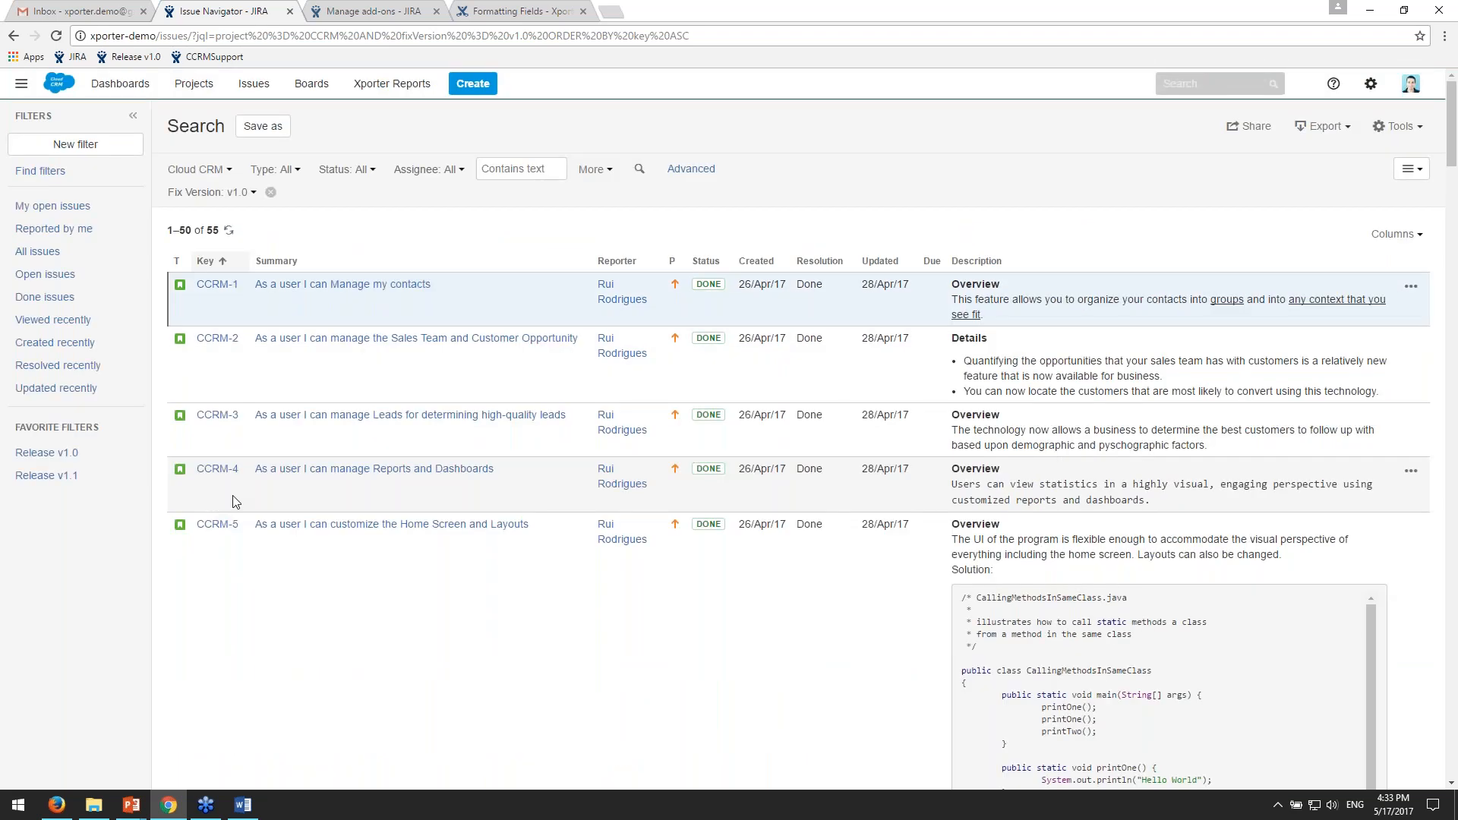
left_click(1323, 126)
left_click(1303, 348)
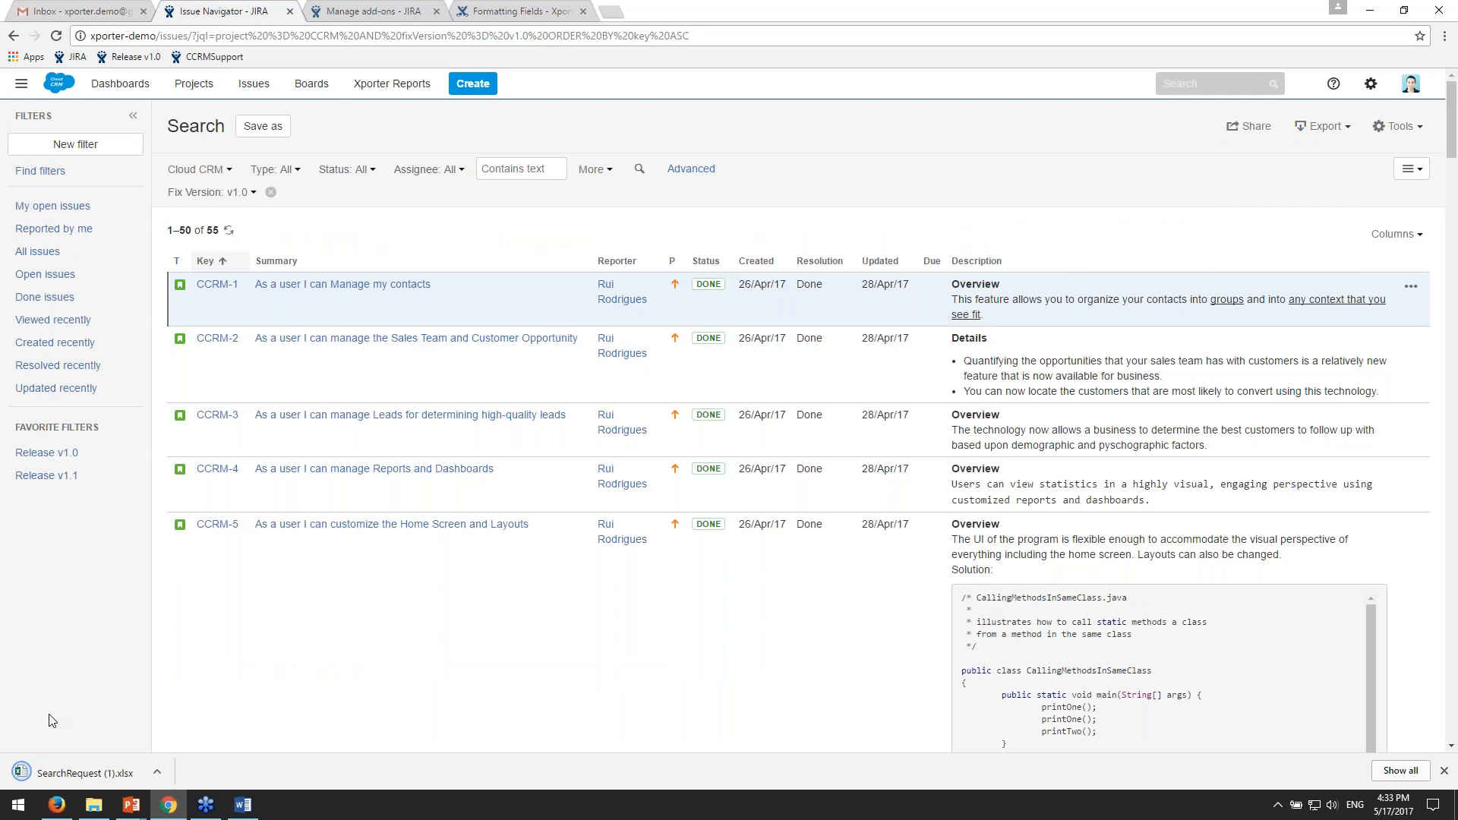
left_click(80, 770)
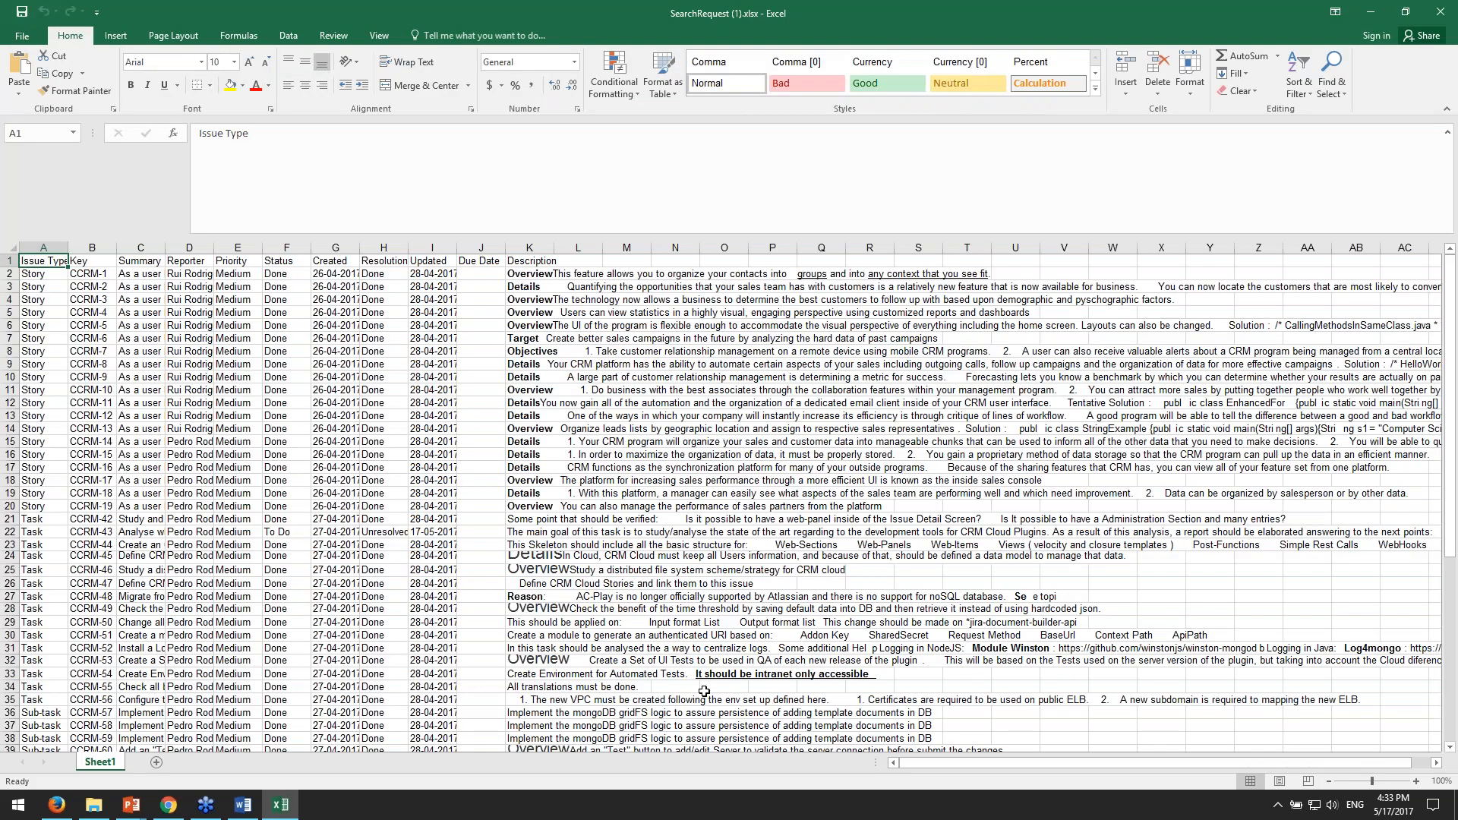
- Compare the columns and formatted descriptions in SearchRequest (1).xlsx with the JIRA issue list, and close the workbook
key("alt+Tab")
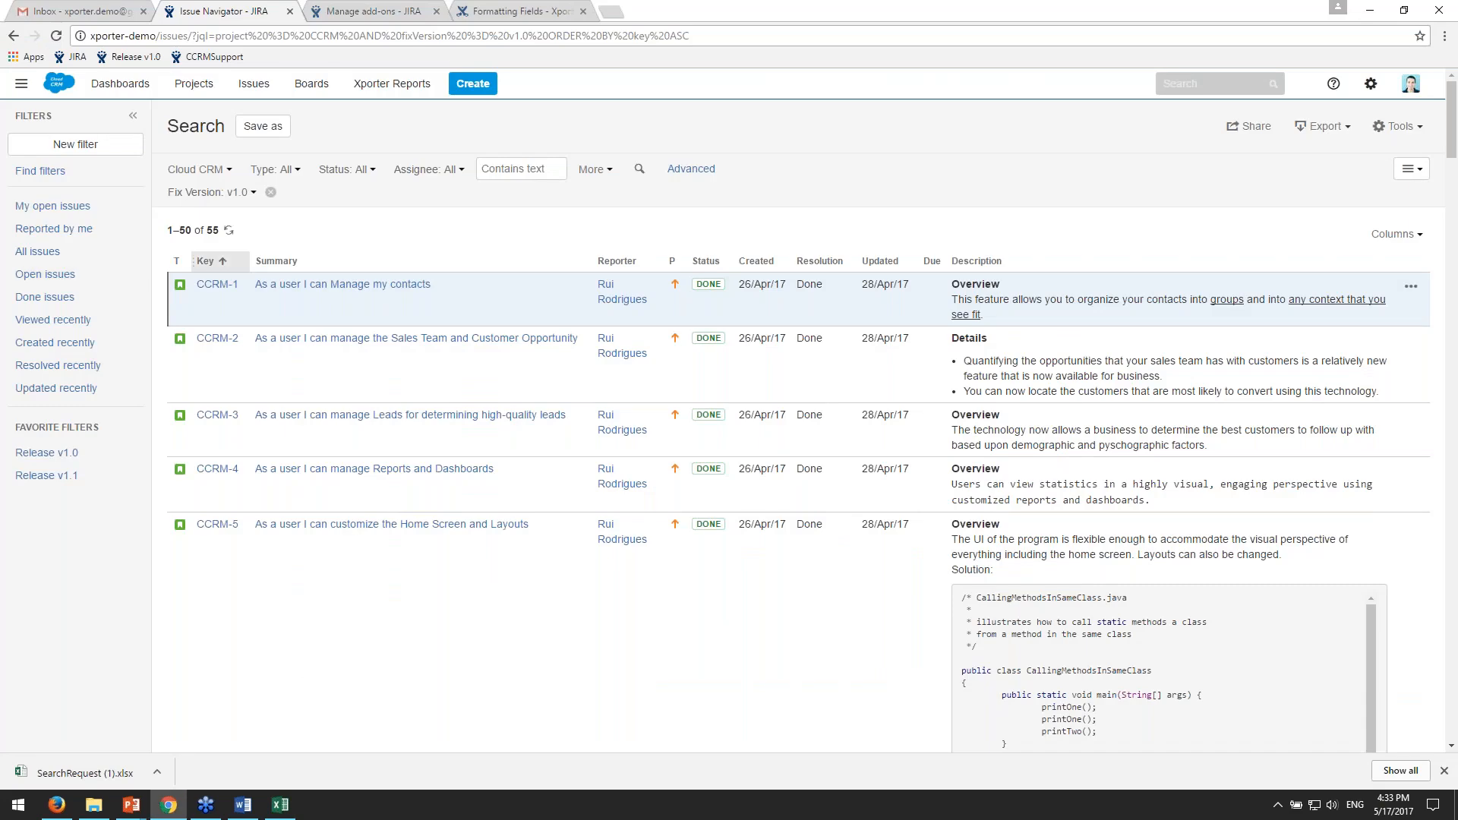
key("alt+Tab")
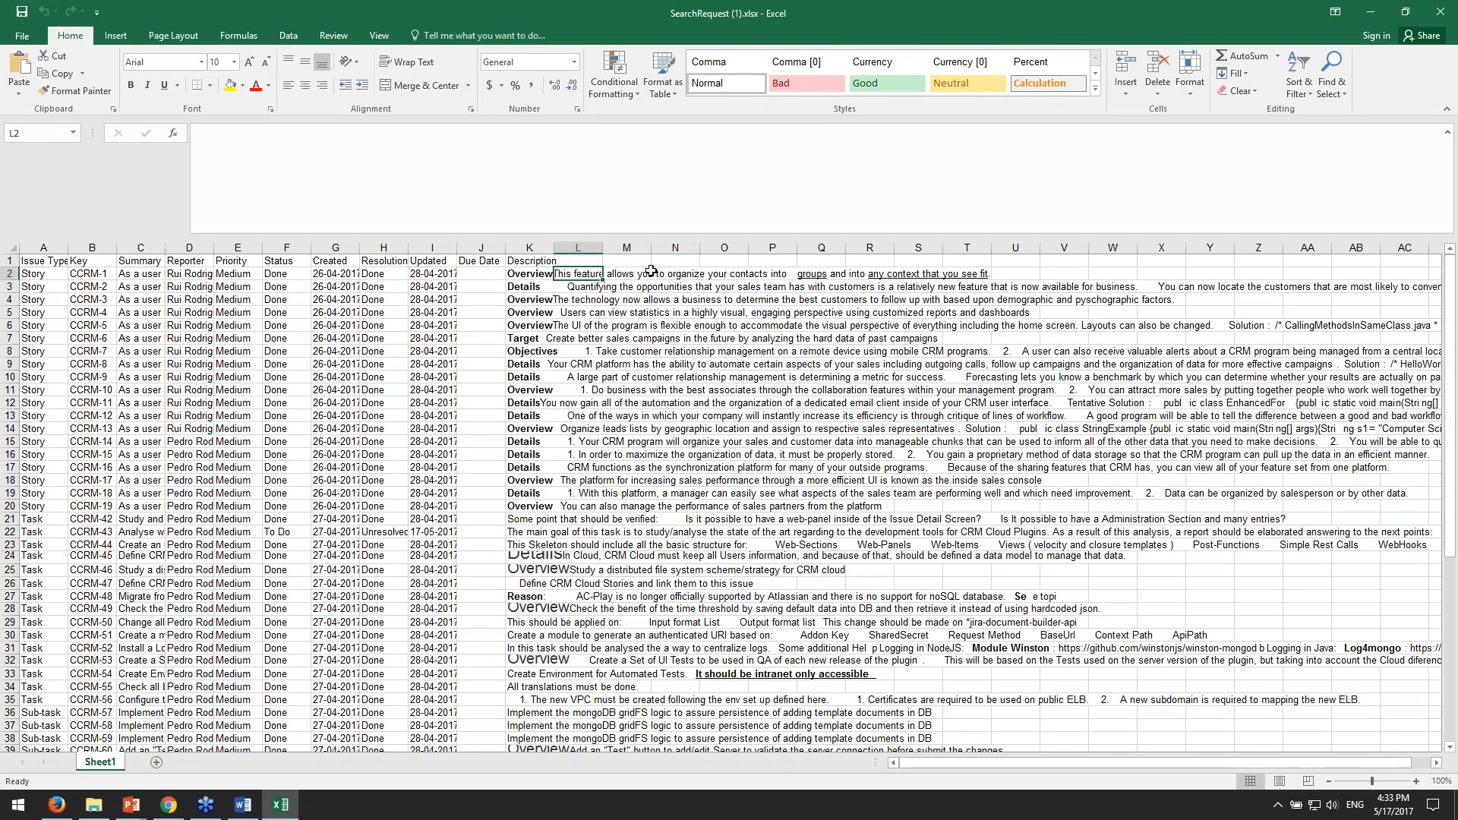
key("alt+Tab")
scroll(729, 429, "down", 2)
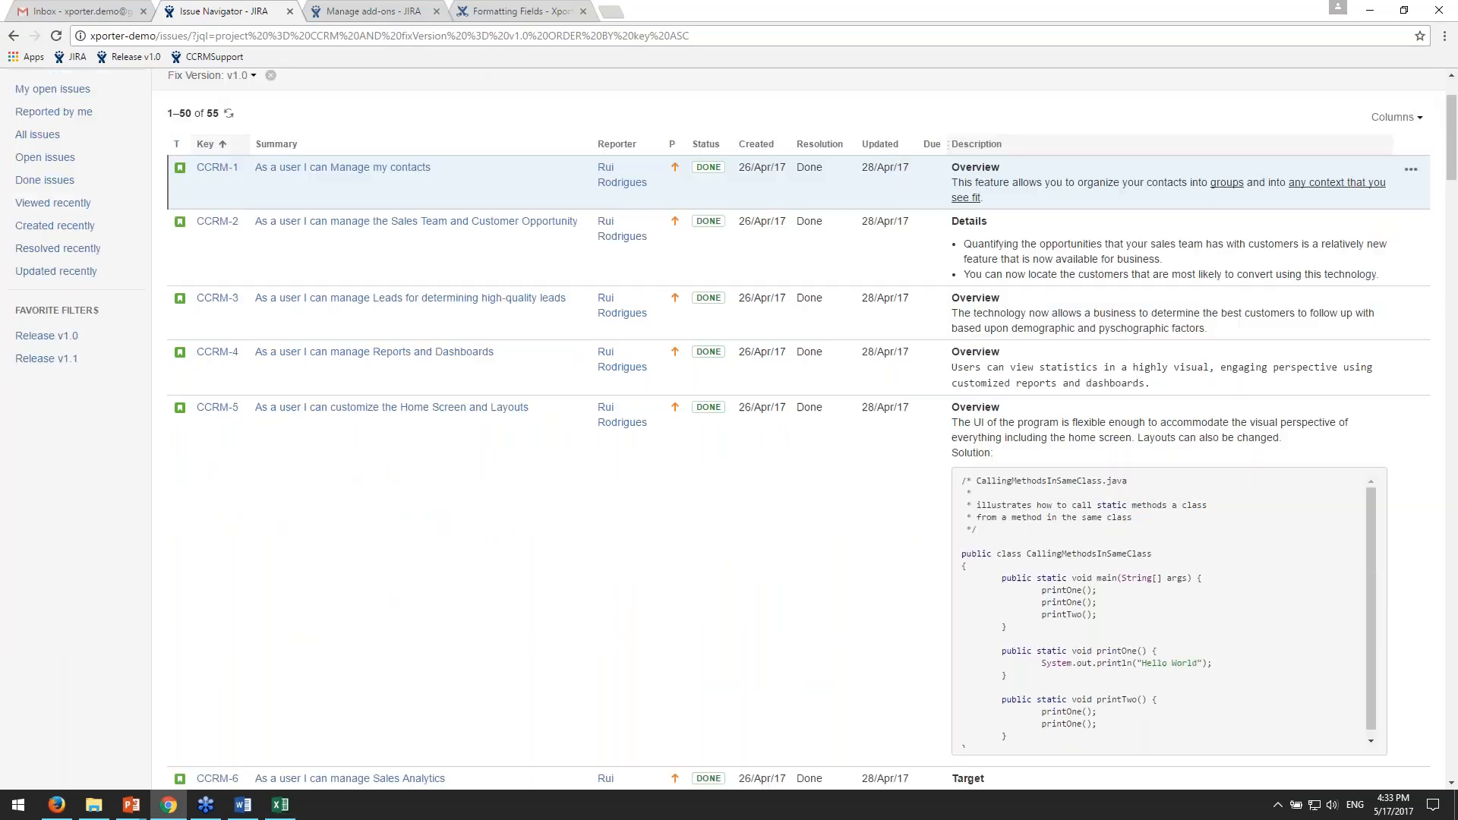
key("alt+Tab")
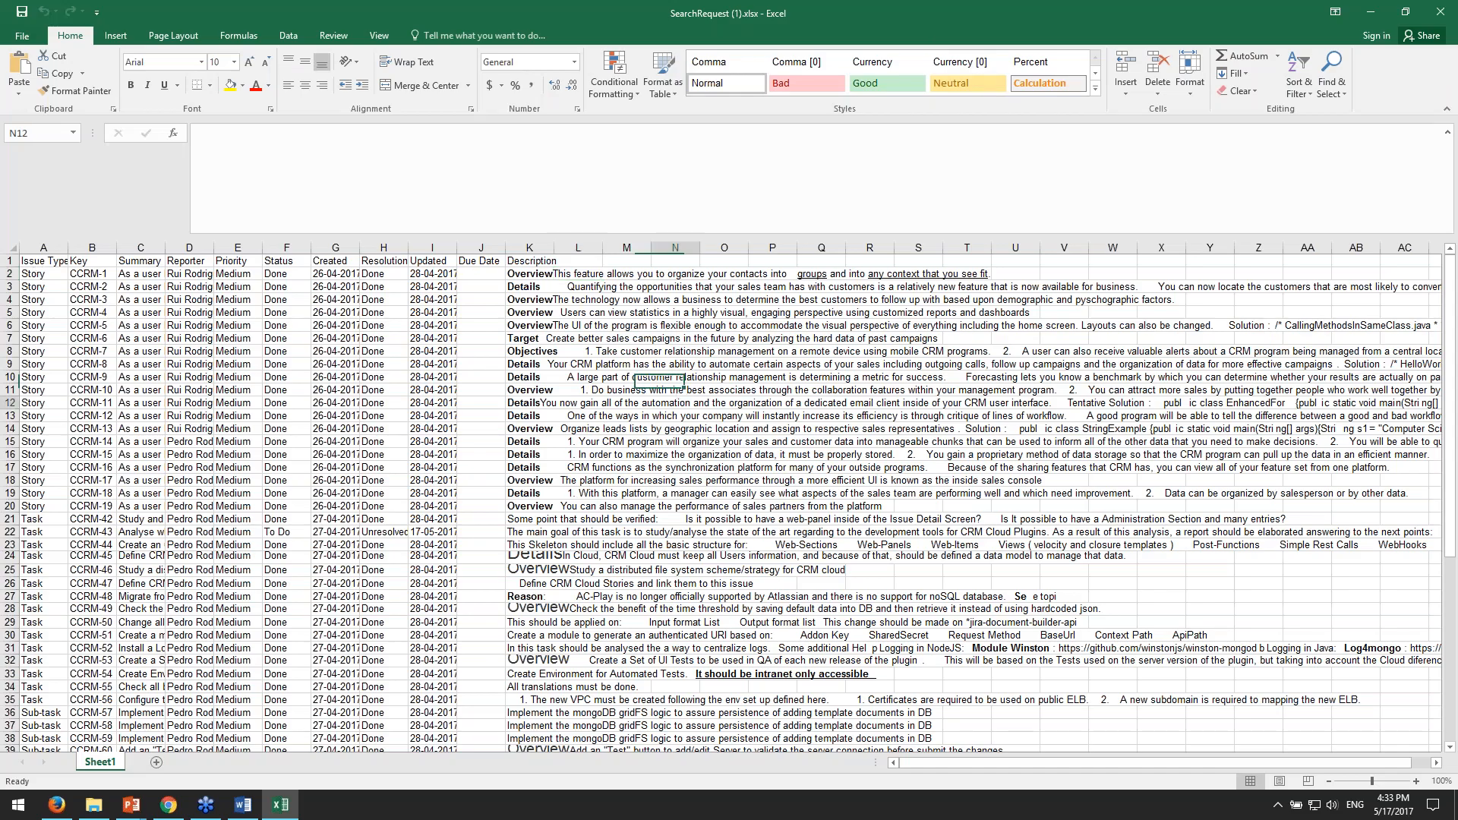
key("alt+Tab")
scroll(697, 636, "up", 2)
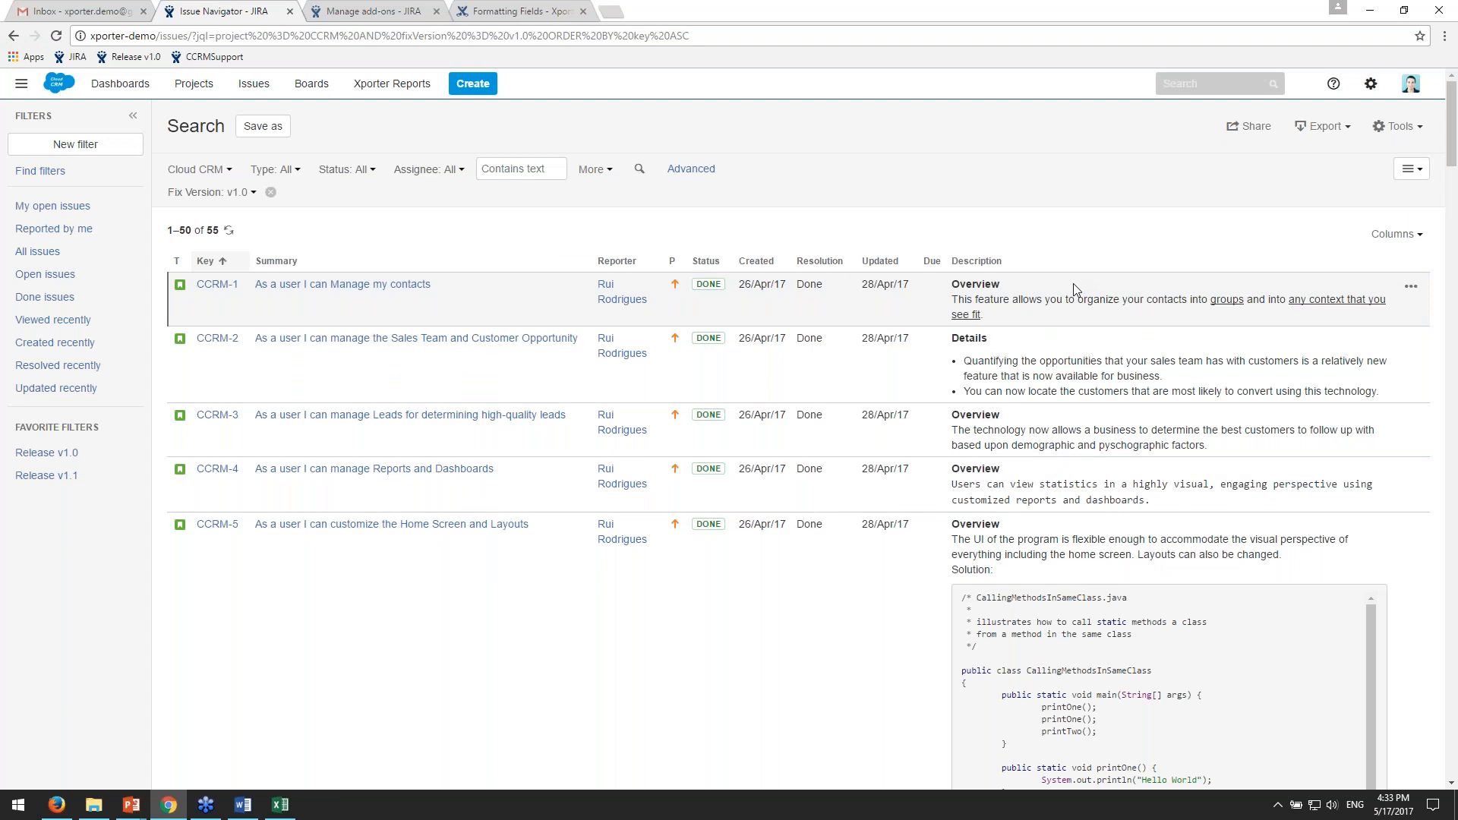
key("alt+Tab")
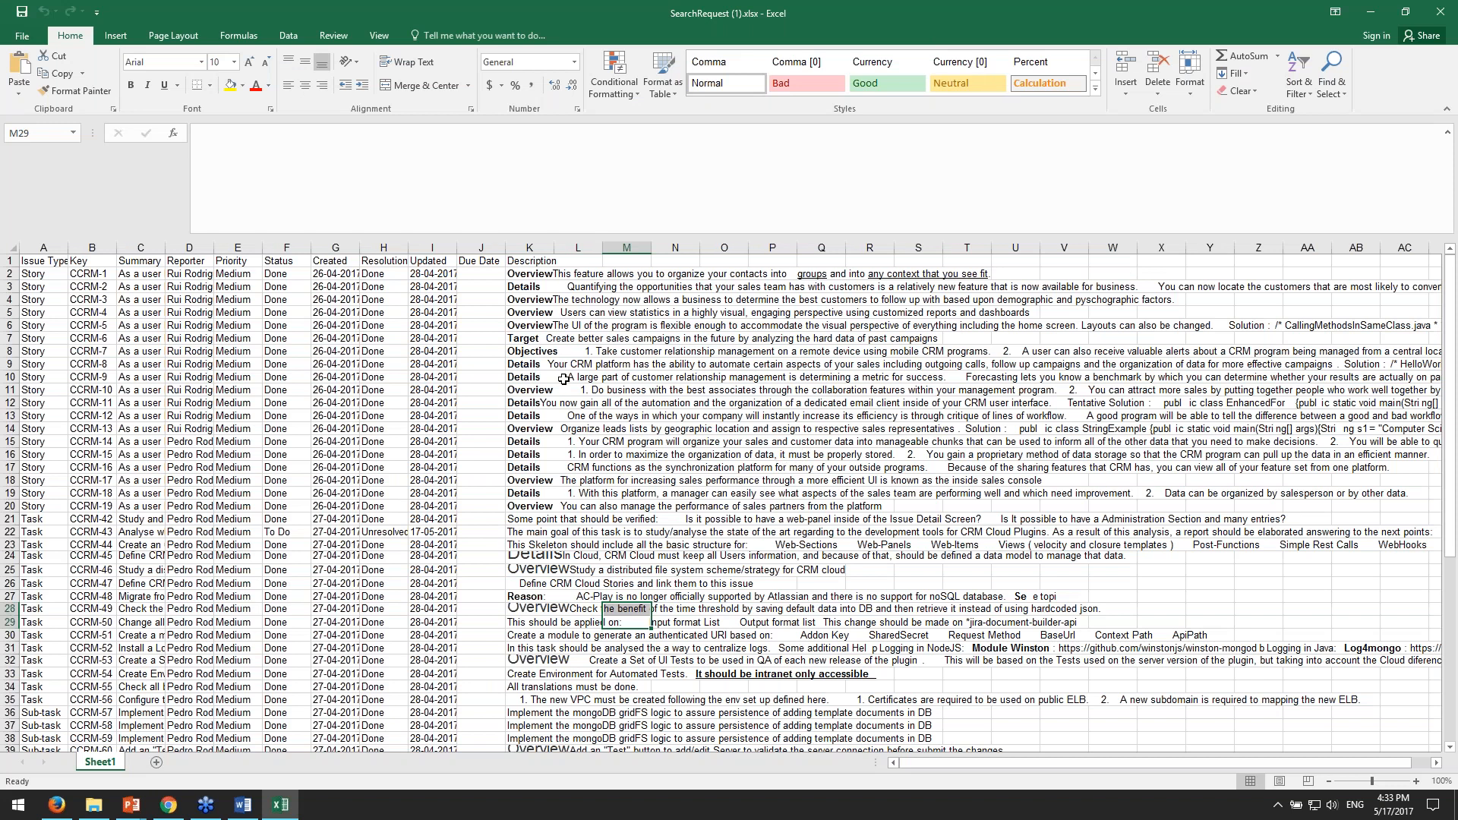
left_click(785, 403)
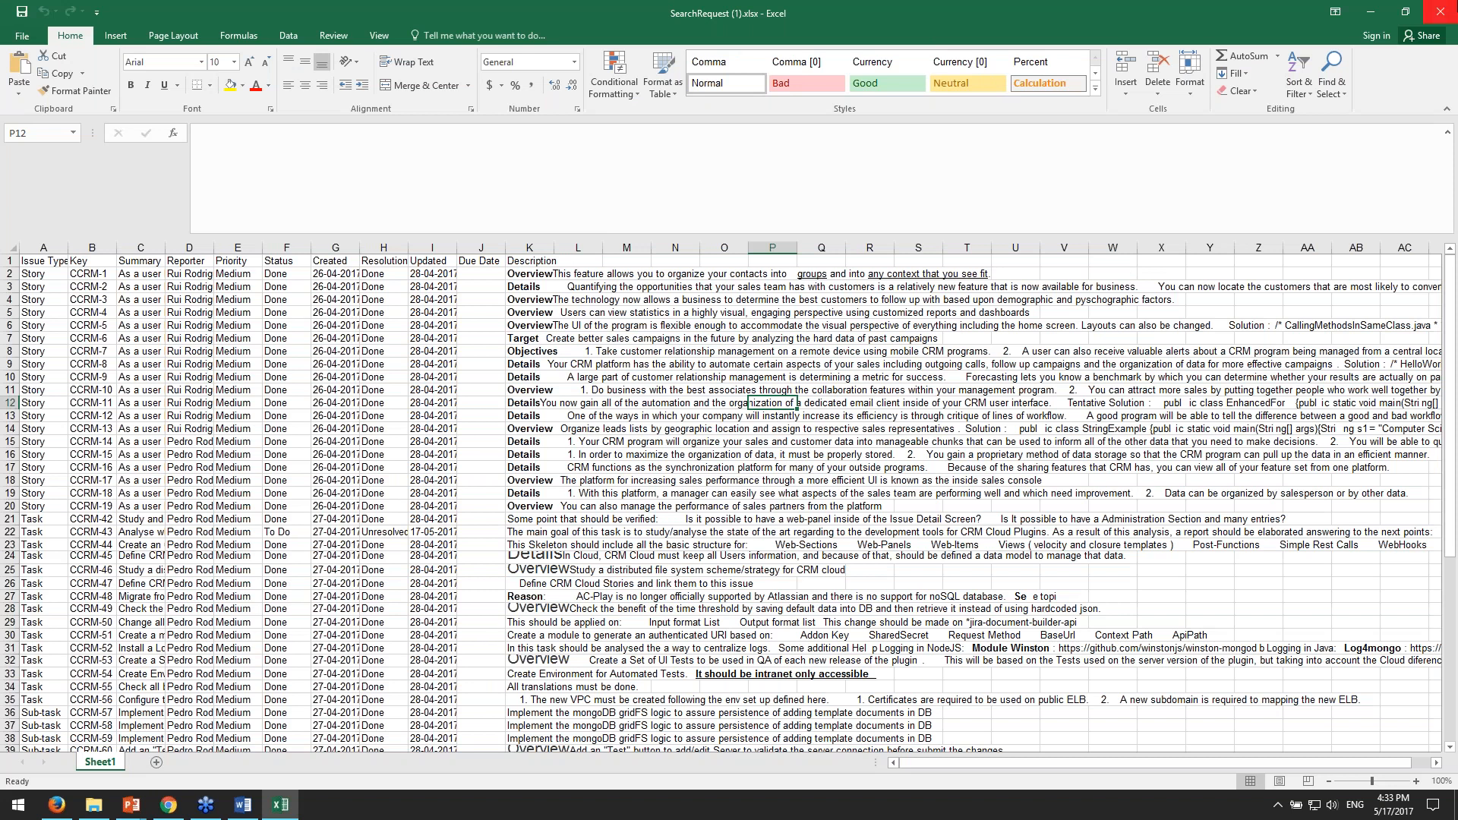
left_click(1441, 13)
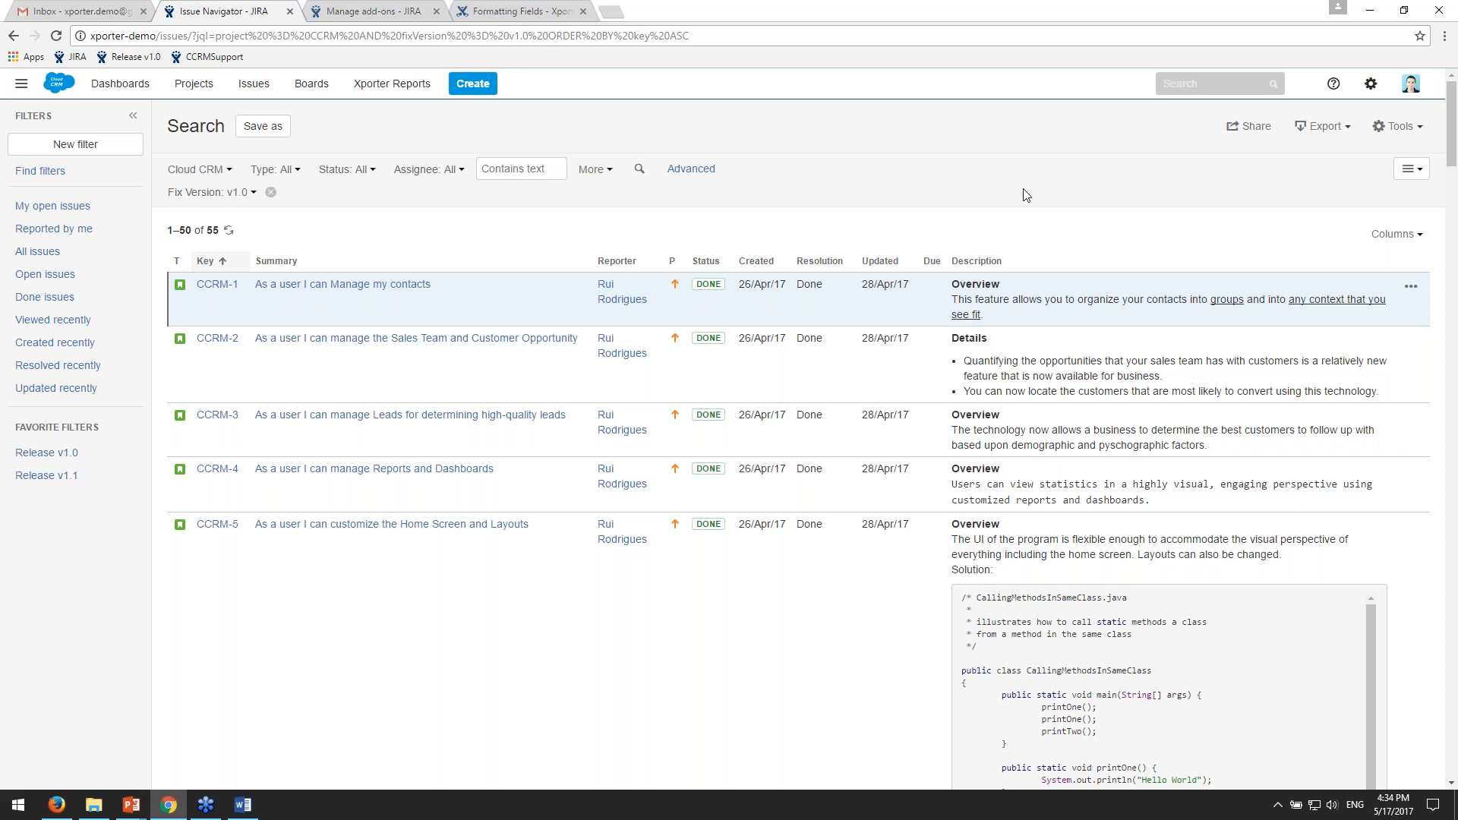
- Open Xporter Reports and choose the Project Overview (Excel) template with XLSX as the output format
left_click(392, 84)
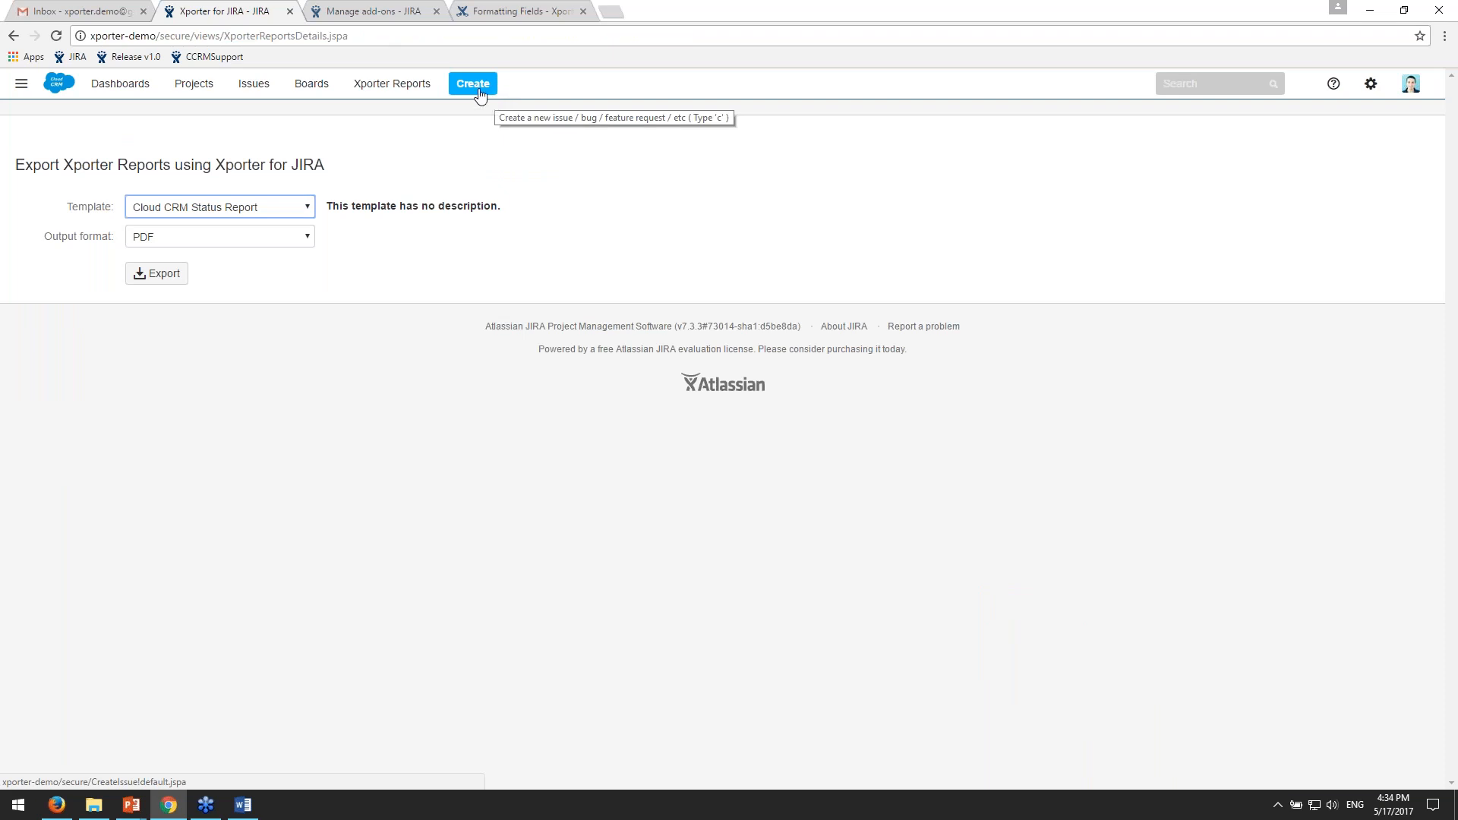
left_click(250, 215)
left_click(296, 242)
left_click_drag(385, 209, 472, 229)
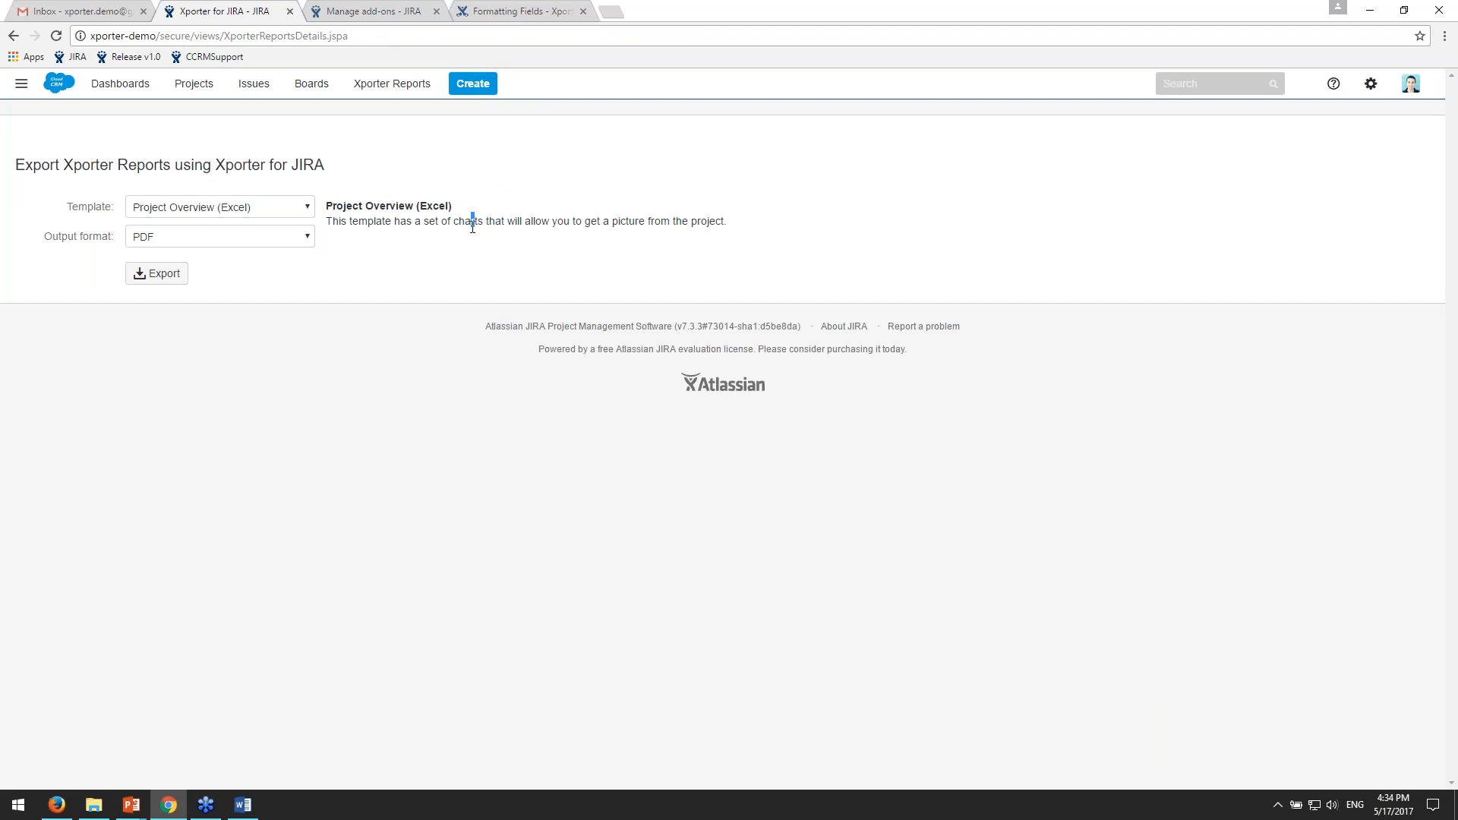
left_click(297, 236)
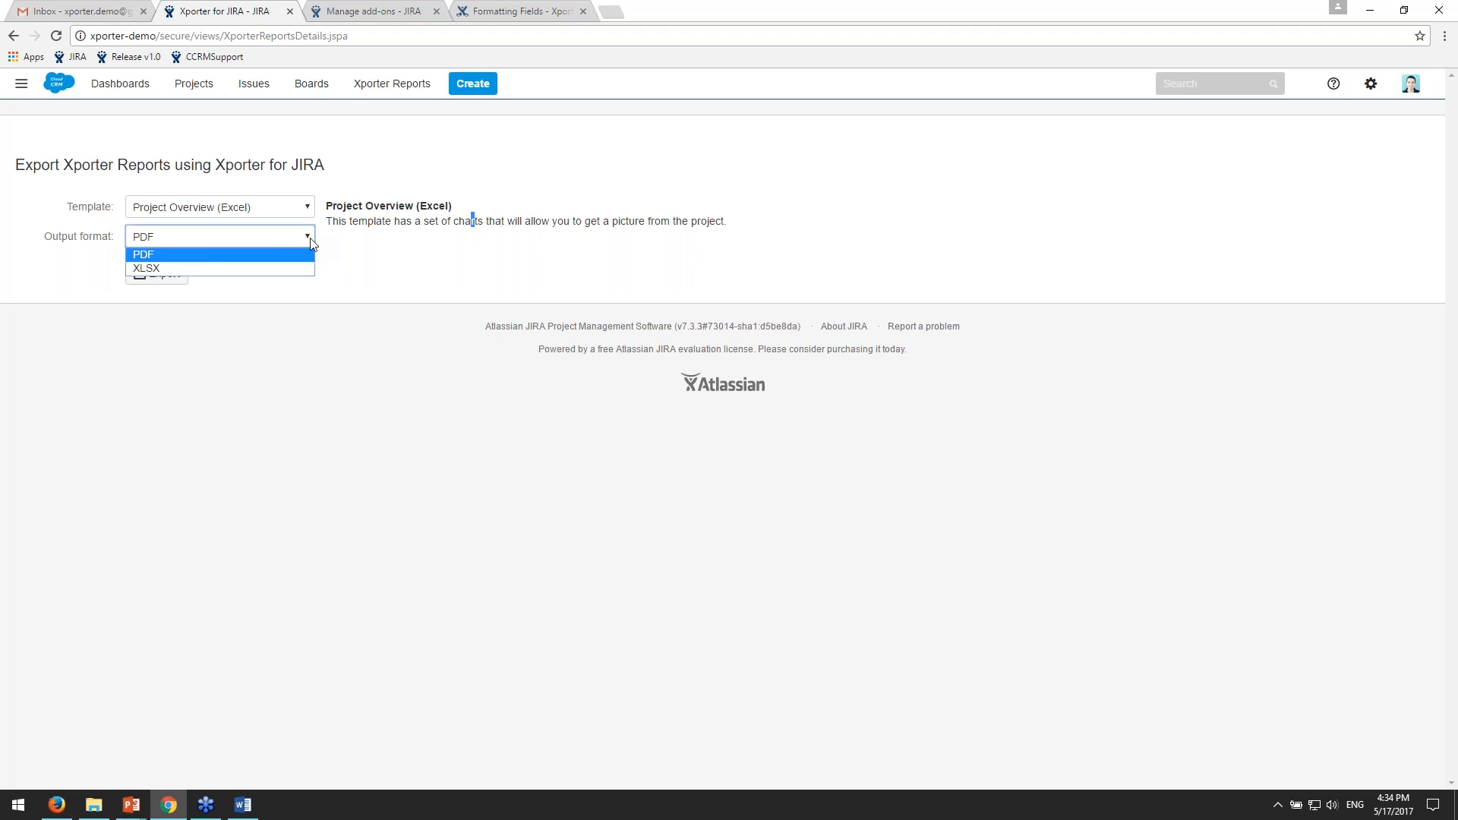
left_click(152, 262)
- Open the Project Overview.xlsx template from the Templates folder and select its issue loop statement in row 3
left_click(93, 804)
double_click(573, 294)
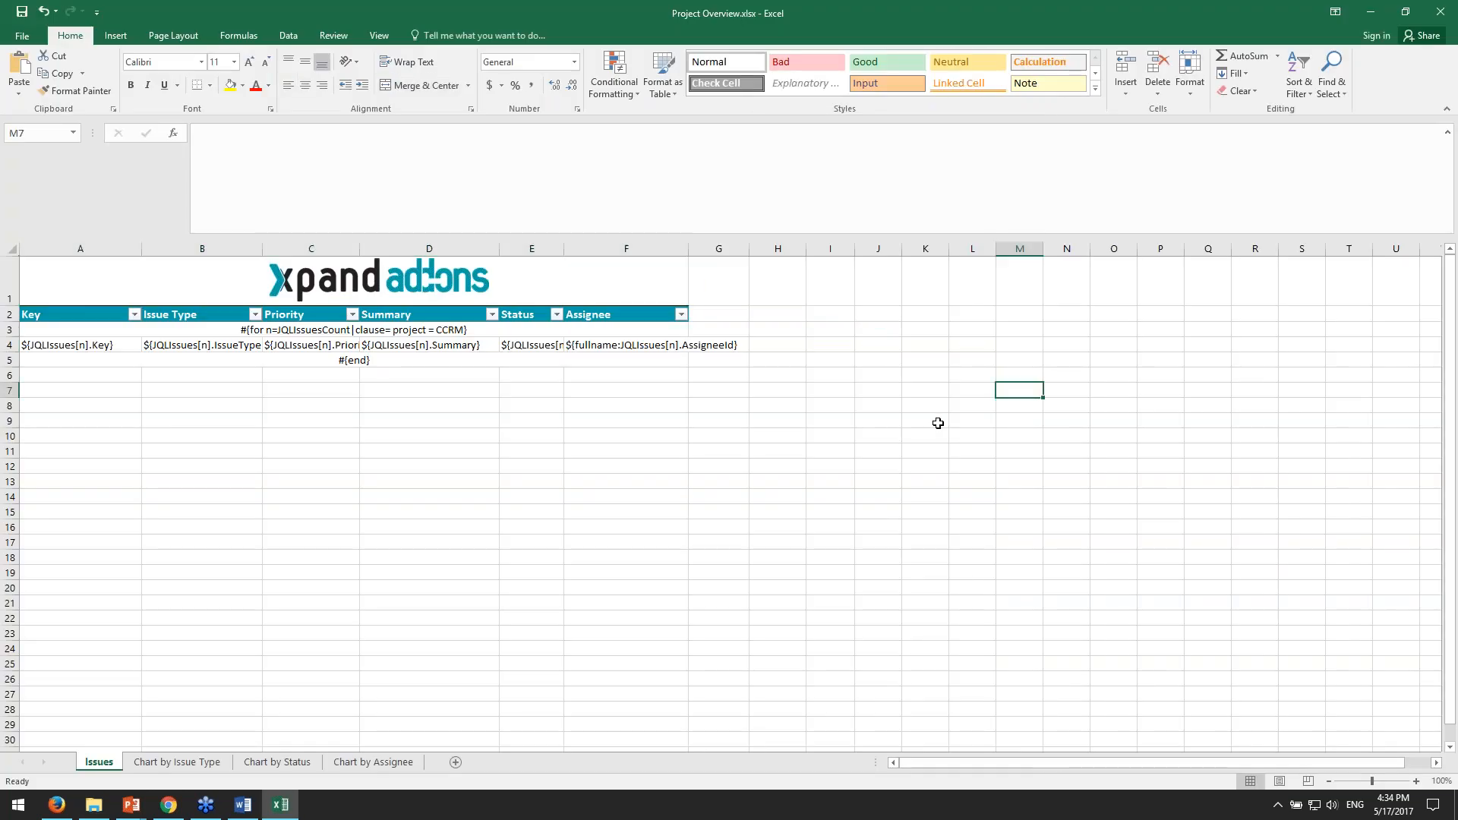
left_click(381, 360)
left_click(291, 333)
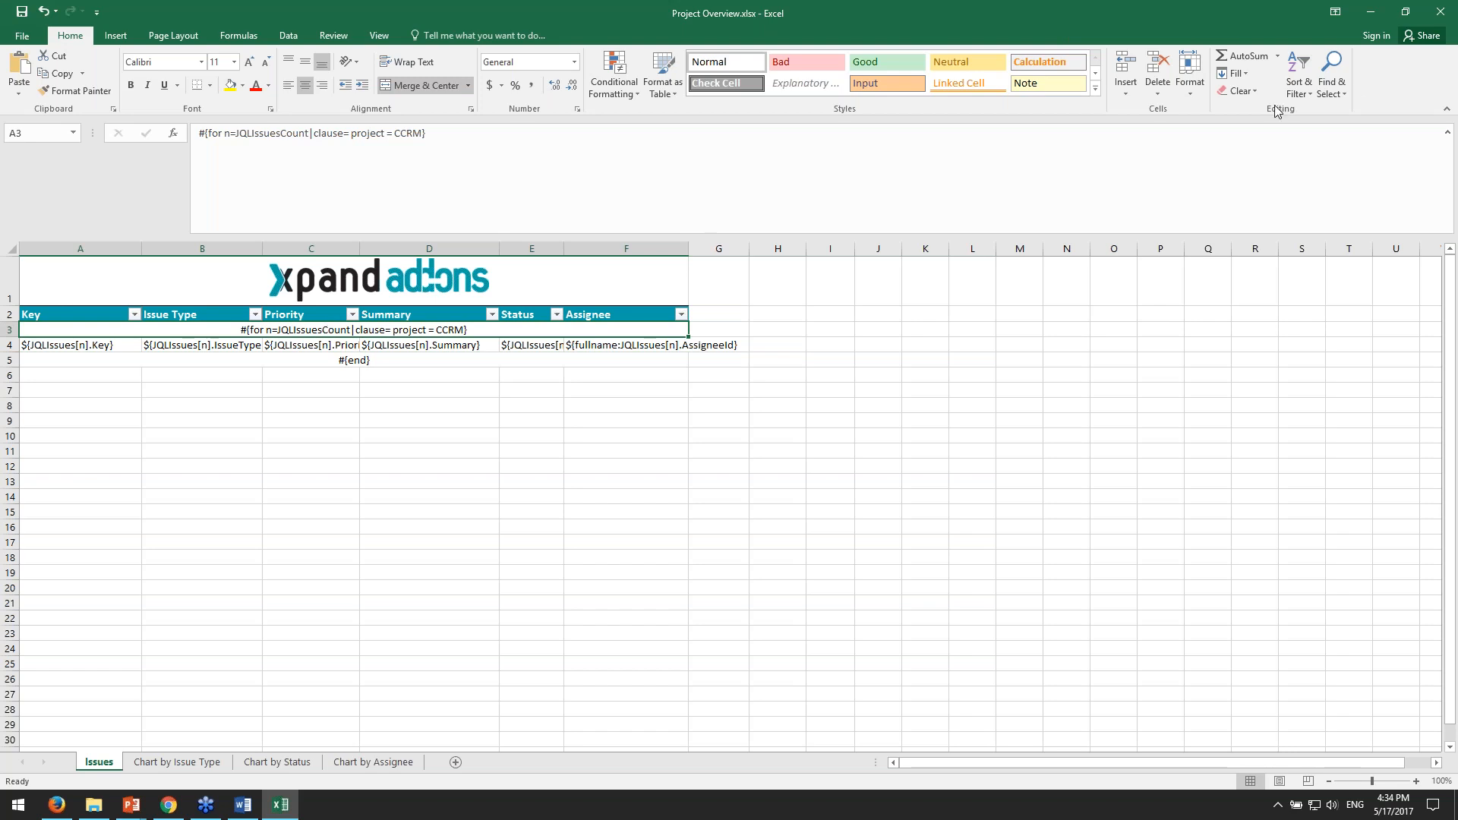
- Examine the JQLIssuesCount variable, the clause keyword and the project = CCRM query in cell A3's loop statement
left_click(464, 181)
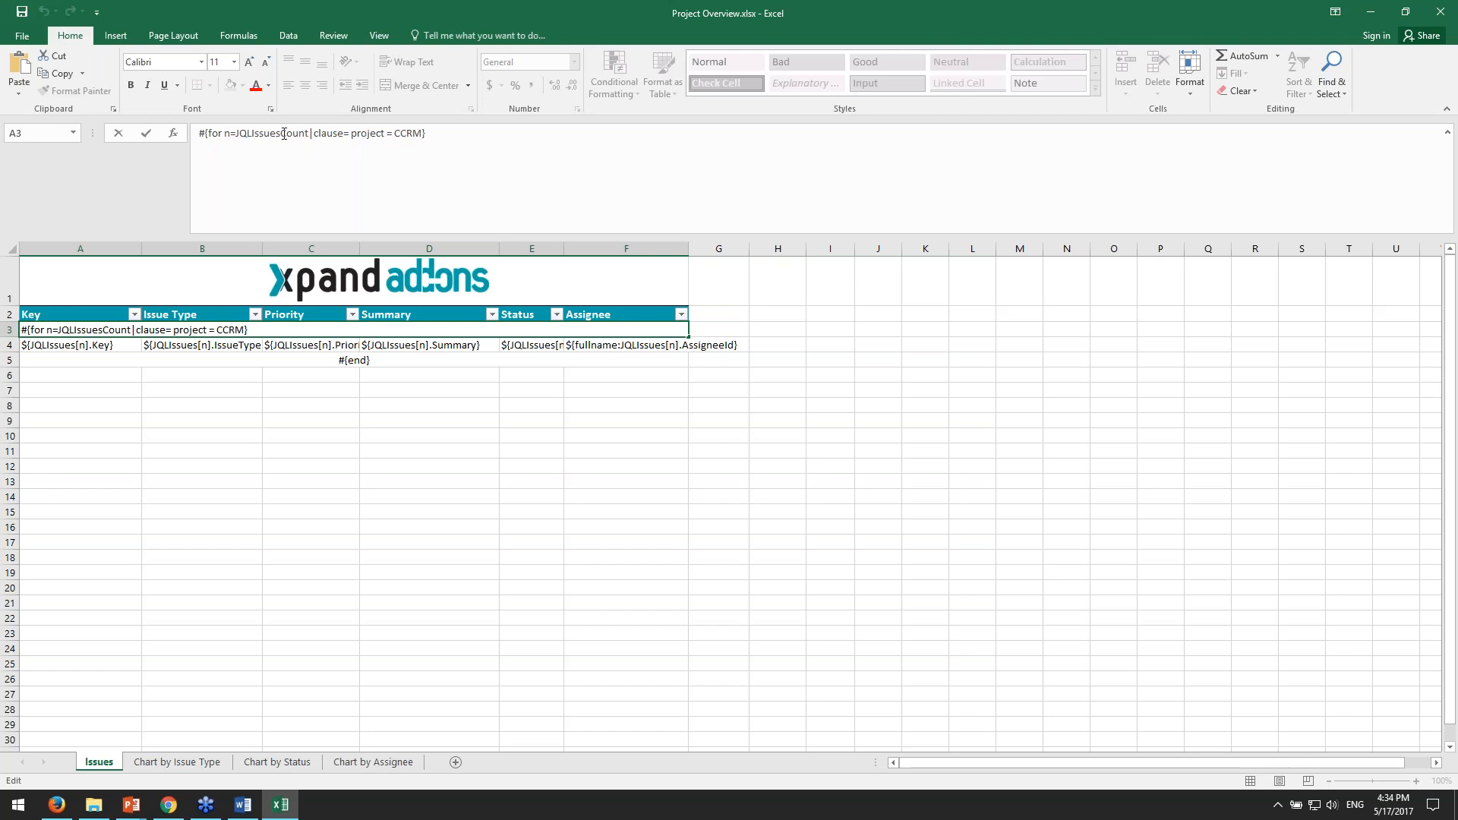
left_click_drag(240, 134, 348, 135)
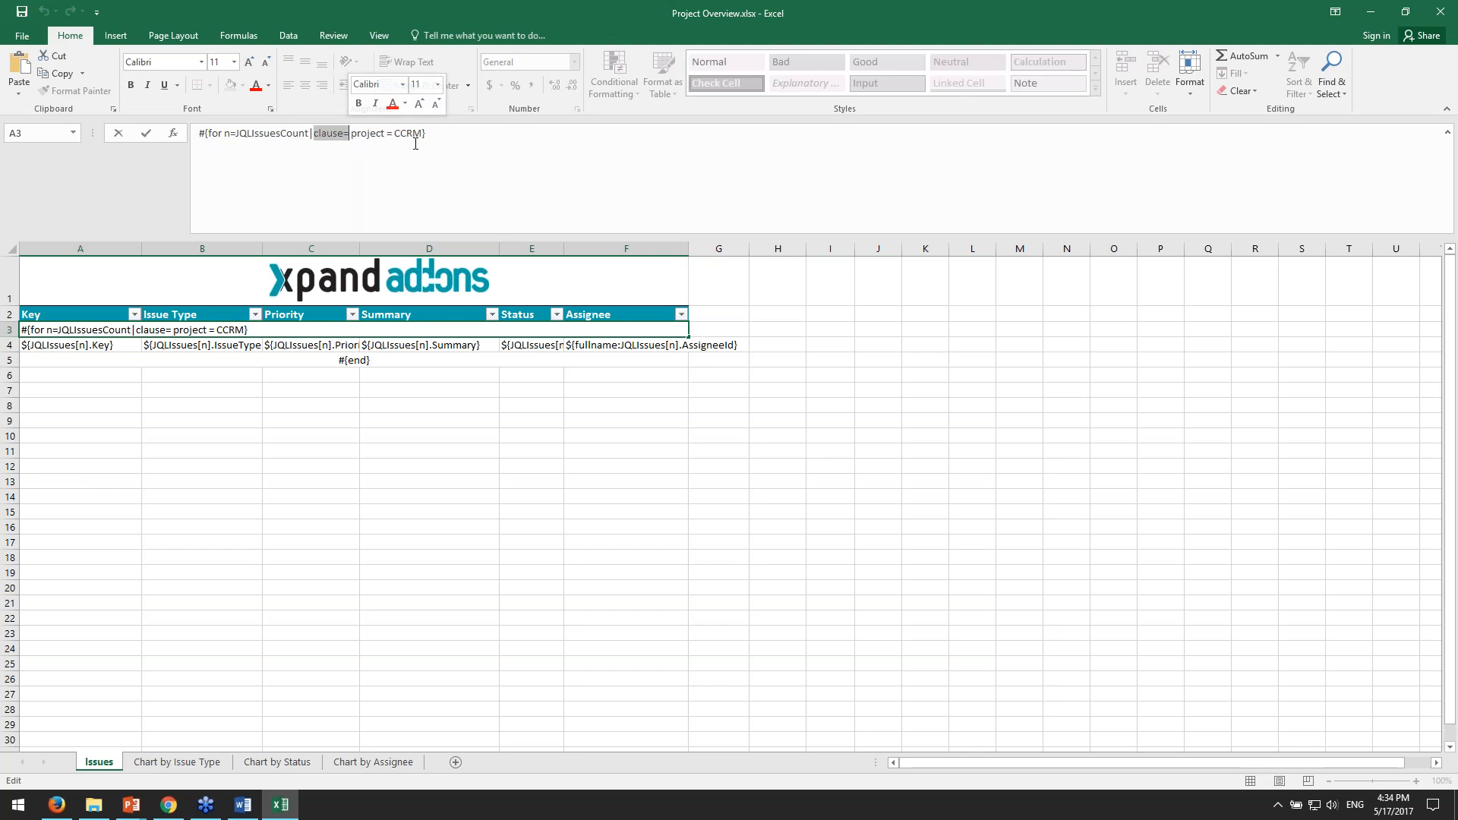
key("End")
left_click_drag(352, 134, 397, 133)
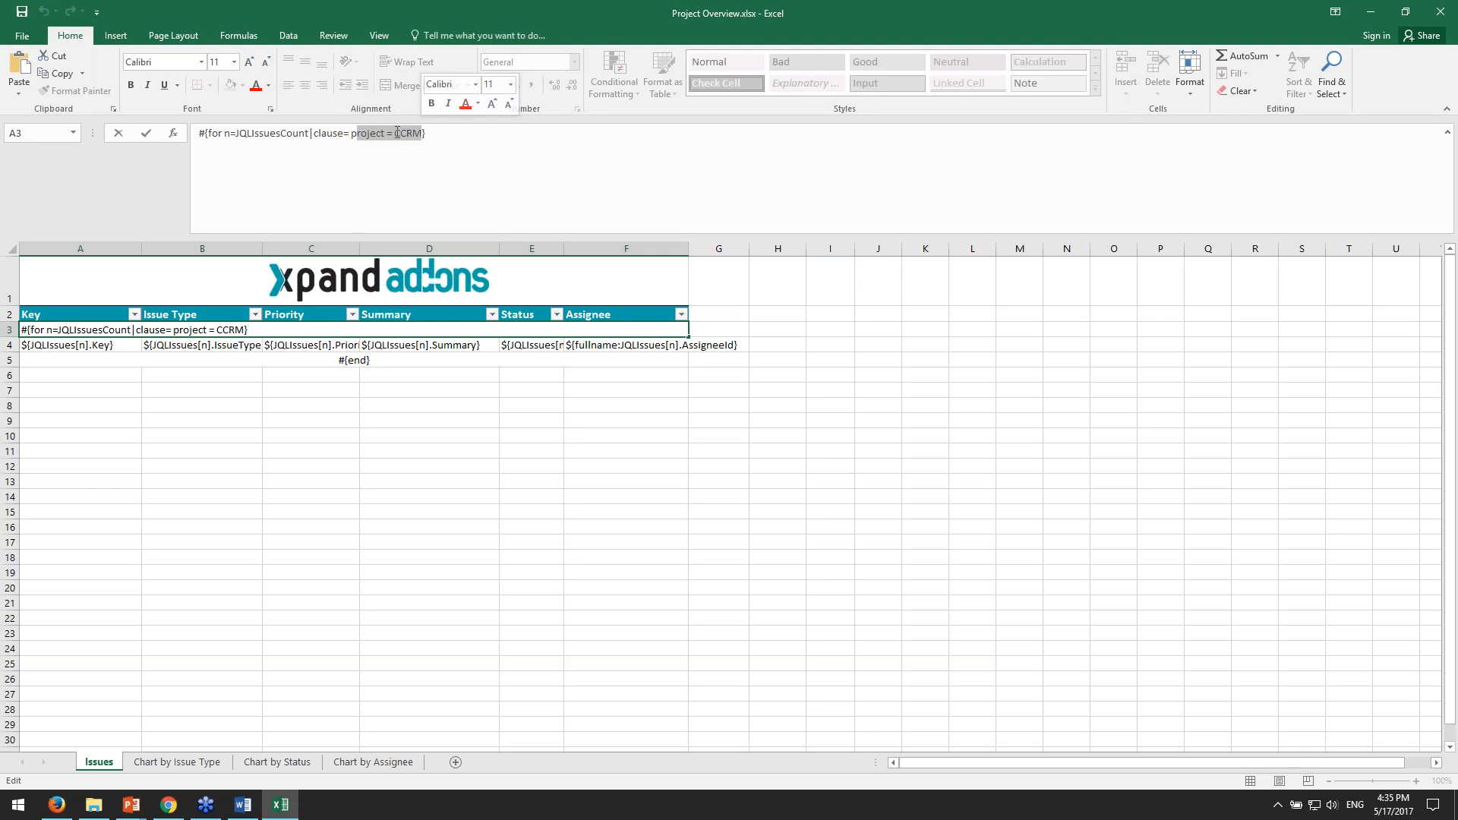
left_click_drag(362, 132, 421, 133)
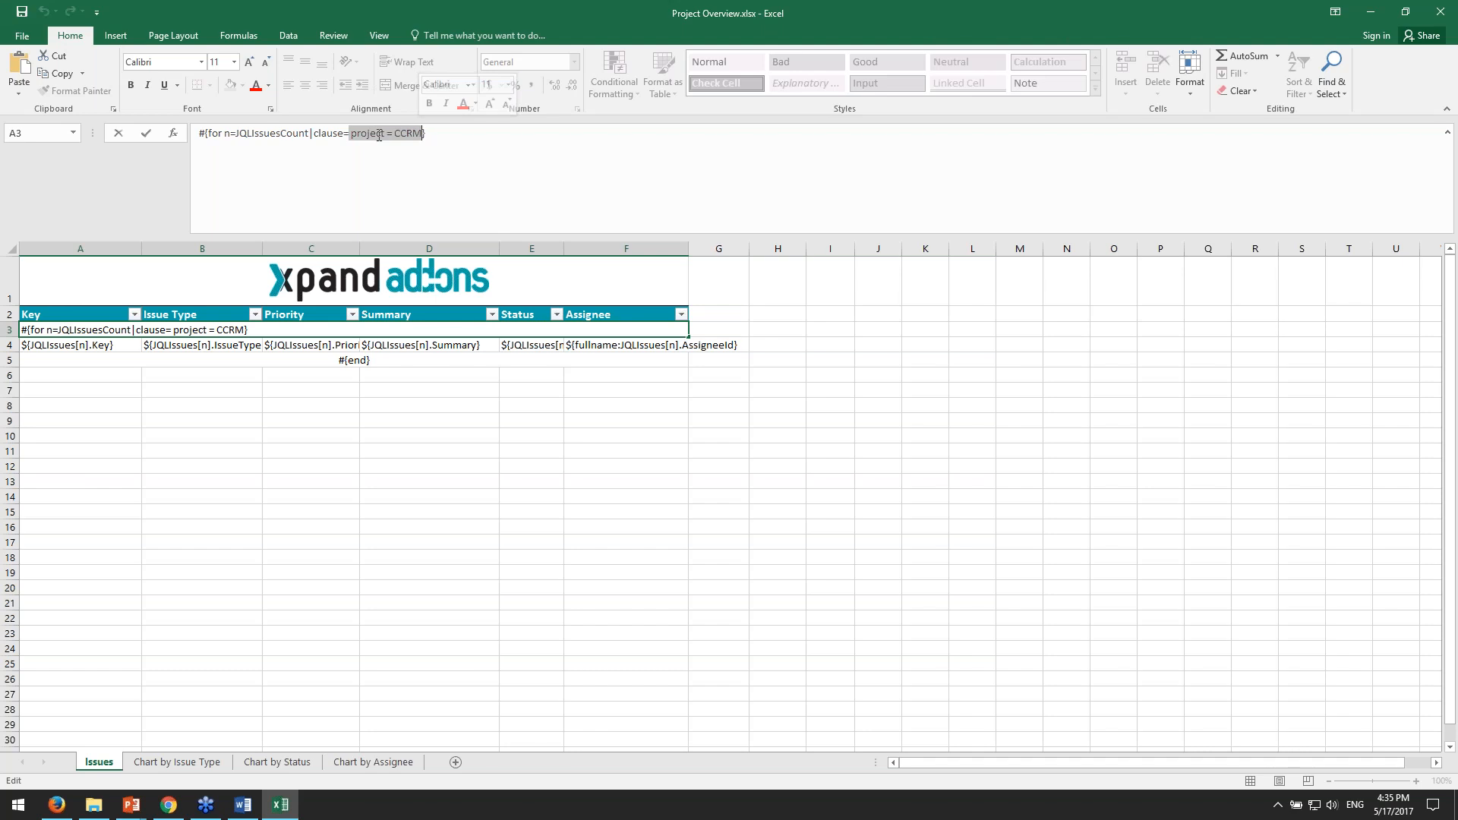
- Leave the cell unedited and inspect the loop rows: start statement in row 3, placeholders in A4:F4 and end marker in row 5
left_click(545, 468)
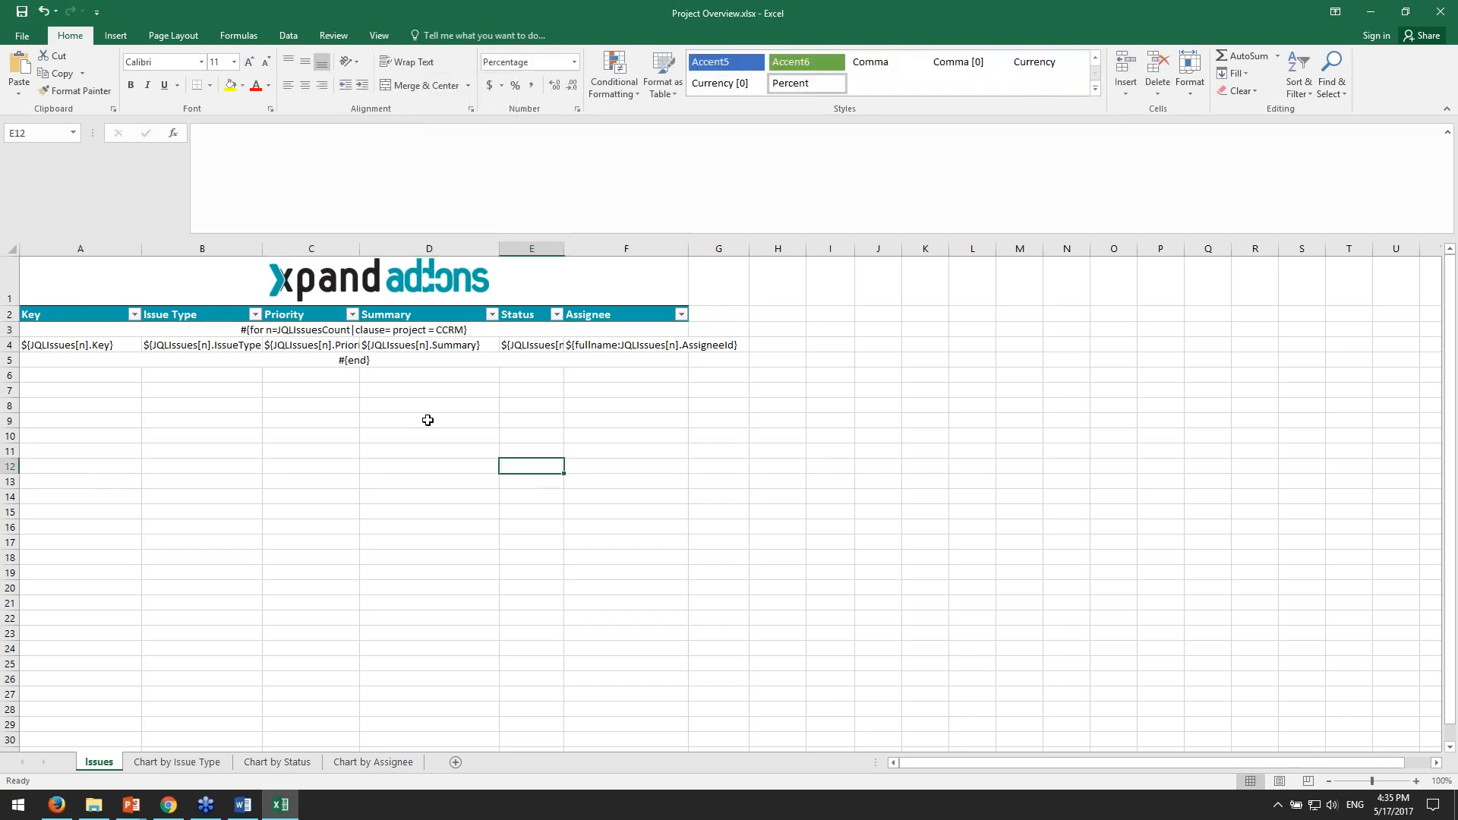
left_click(312, 332)
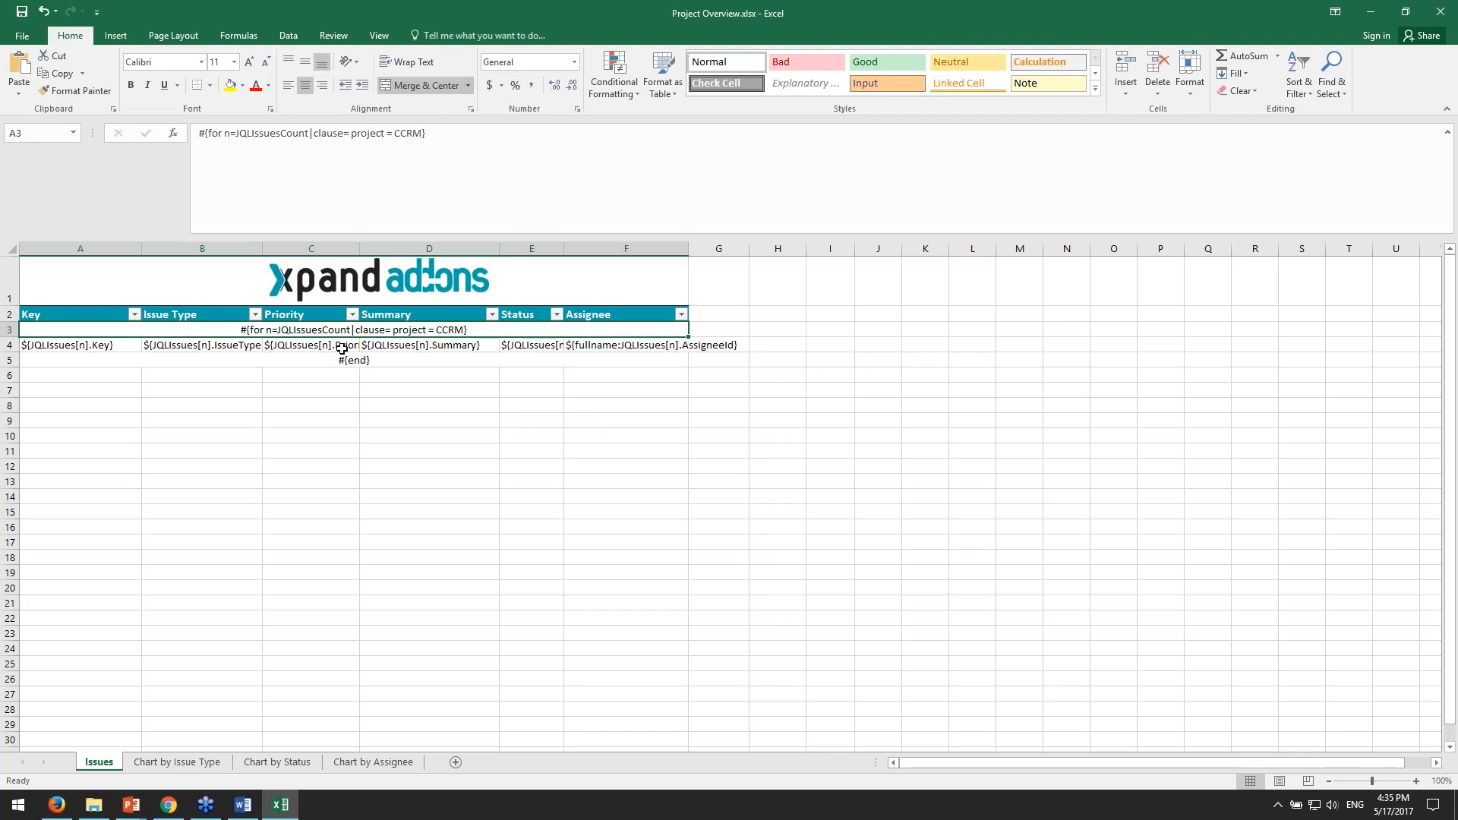
left_click(76, 346)
left_click_drag(76, 345, 626, 346)
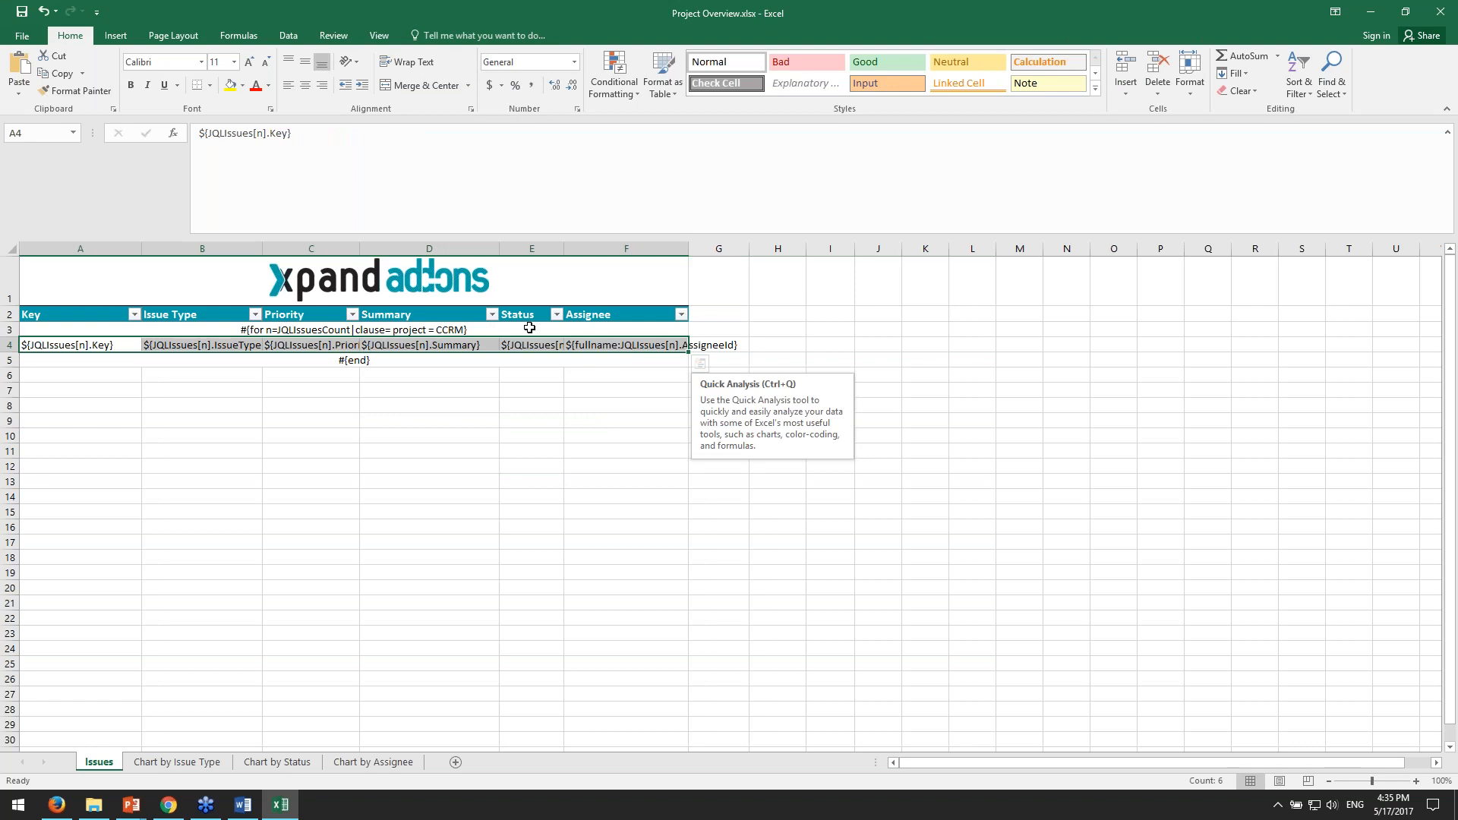
left_click(459, 358)
left_click(360, 329)
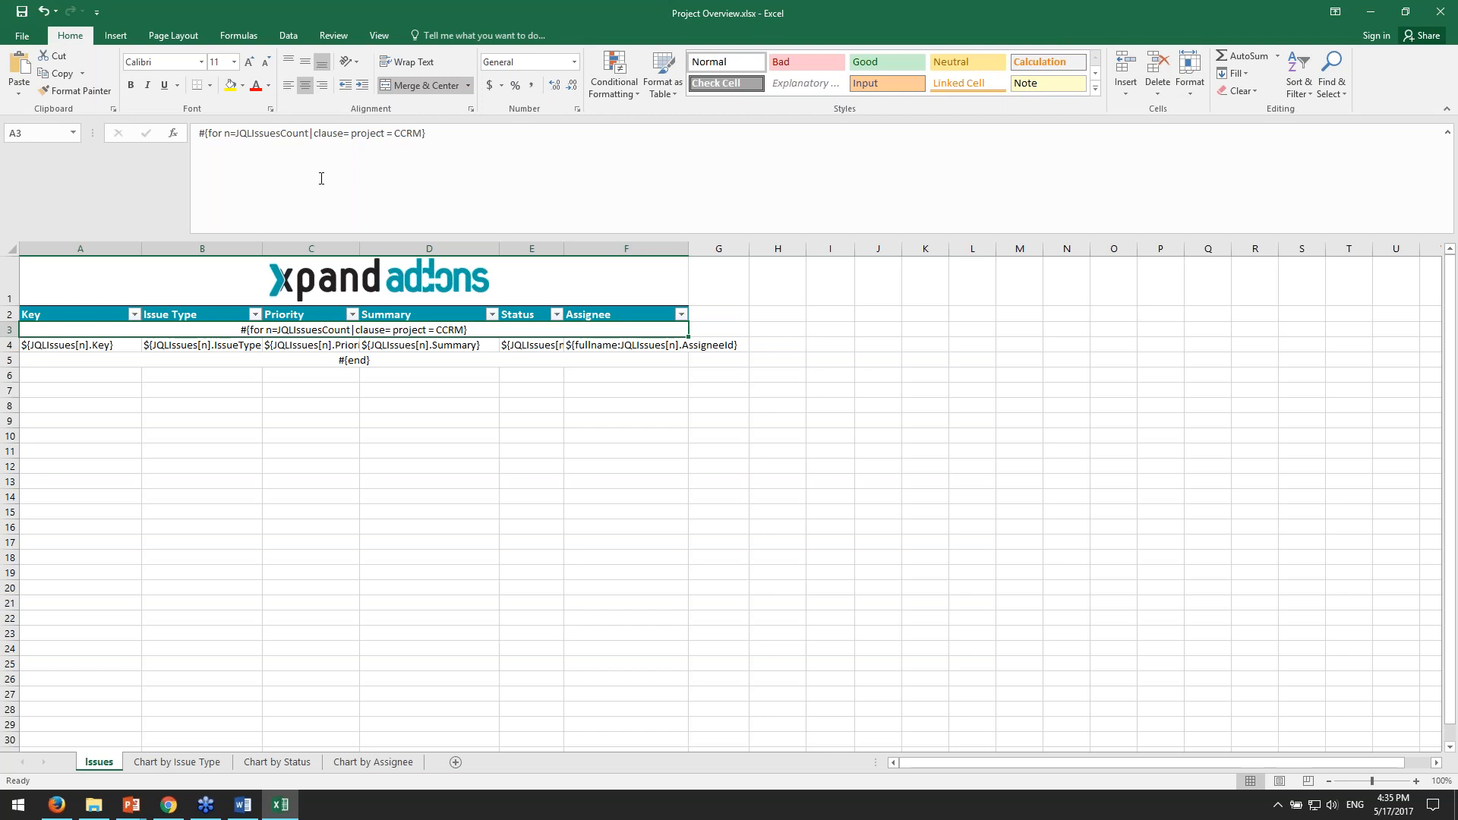
- Highlight the project = CCRM query, return to the Xporter Reports page and export the Project Overview (Excel) template as XLSX
left_click_drag(351, 134, 417, 137)
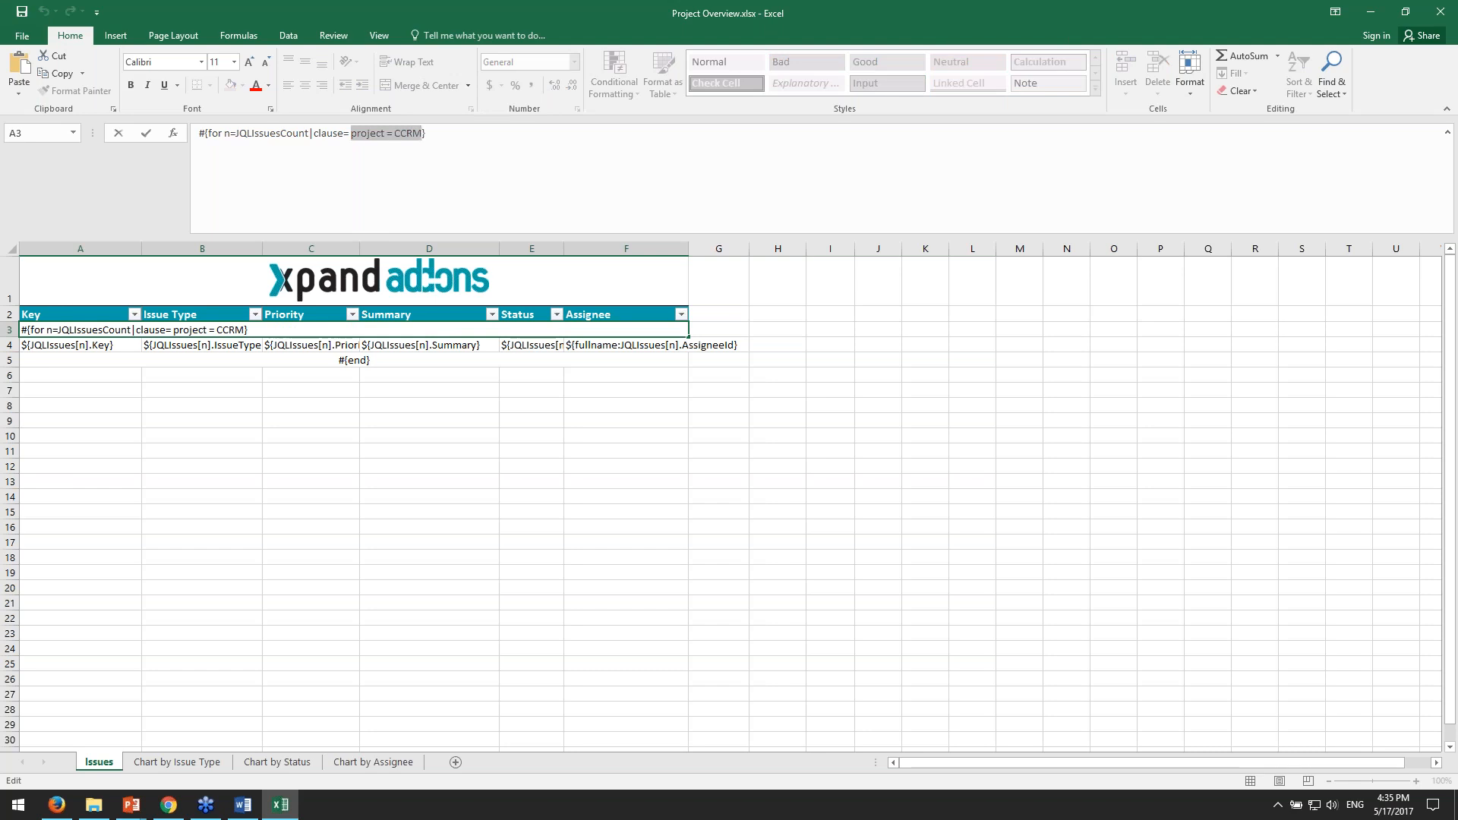
left_click(1370, 11)
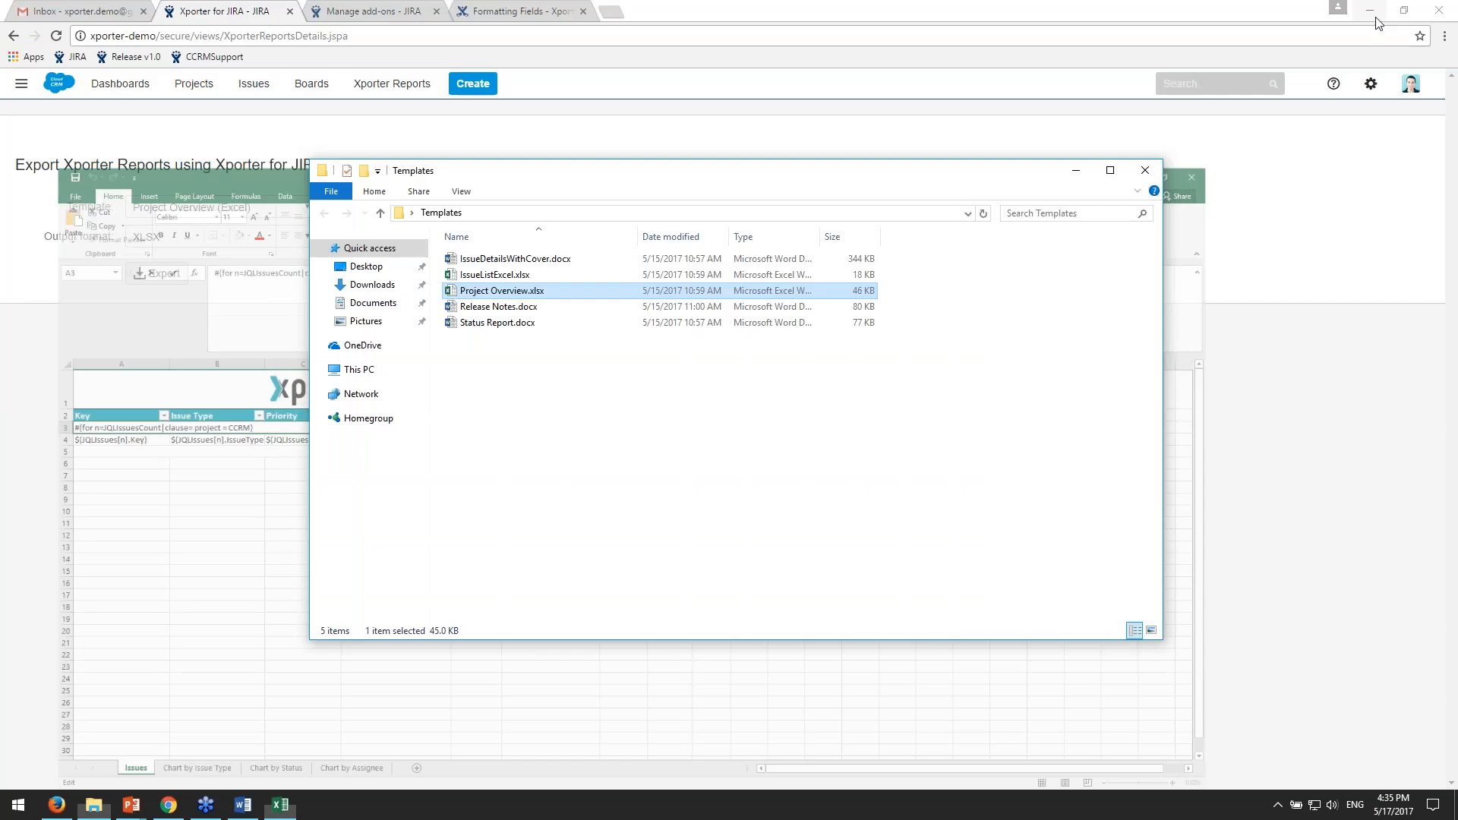
left_click(49, 476)
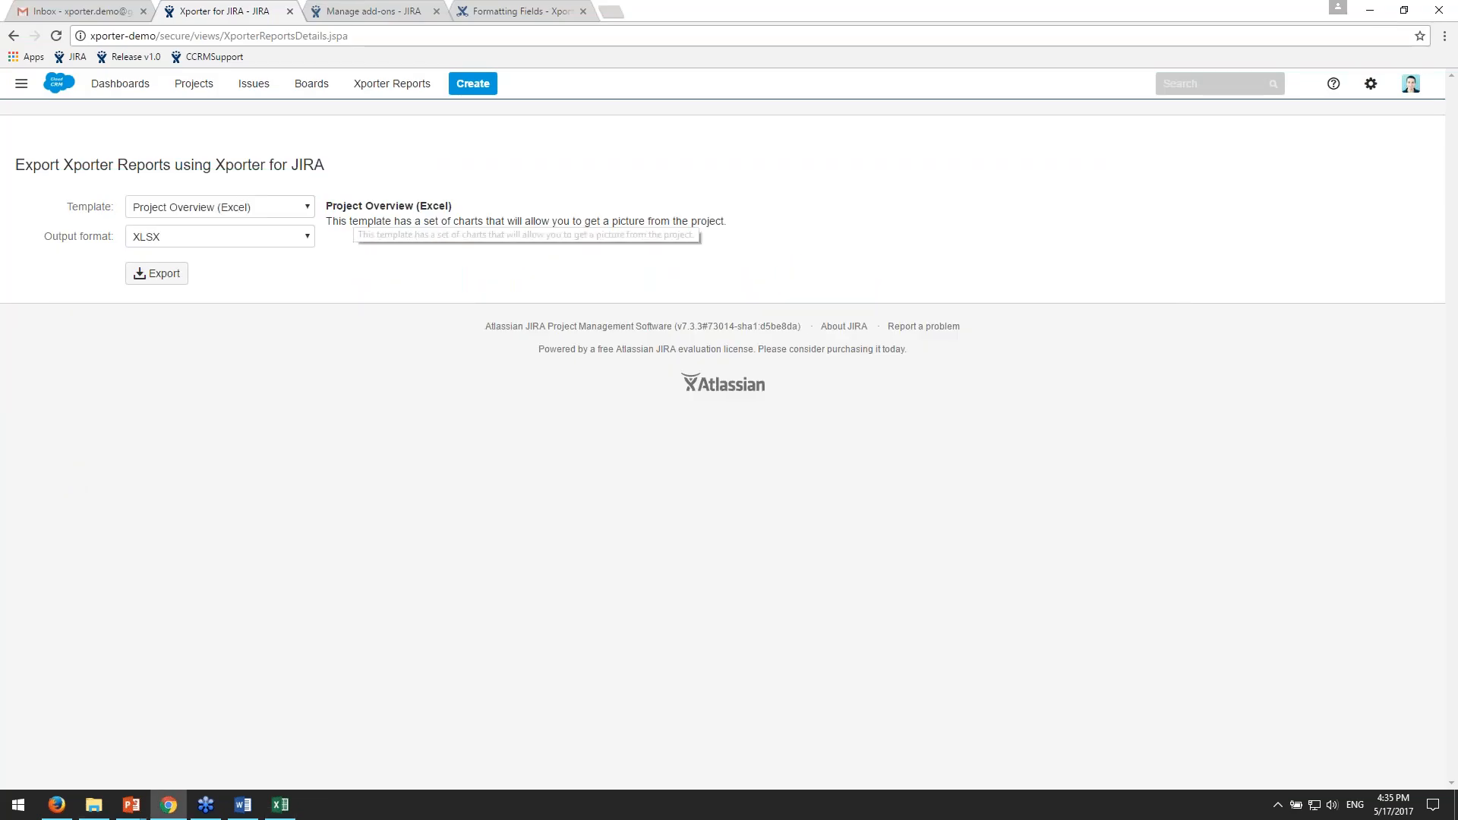
left_click(160, 275)
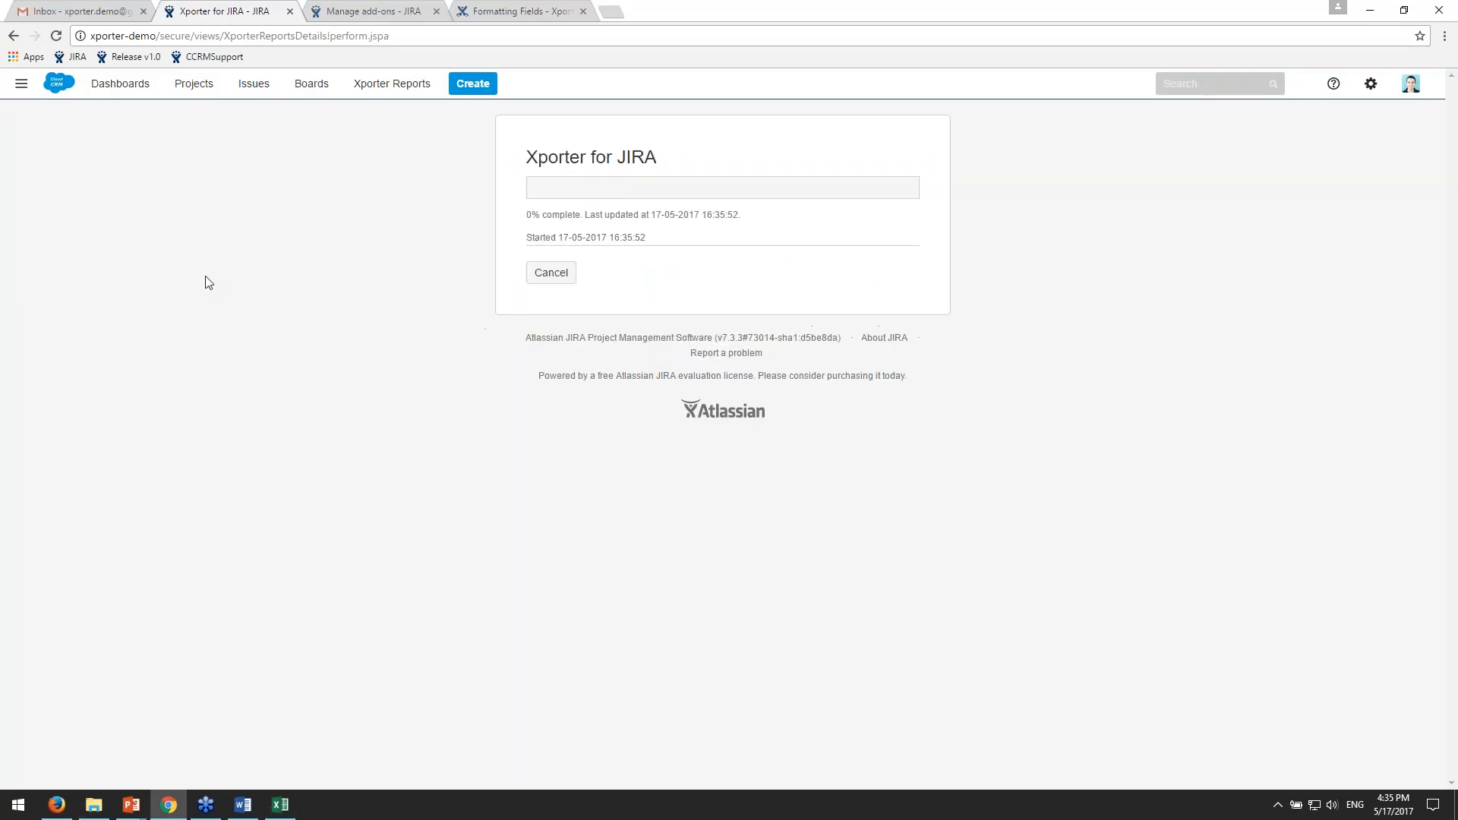
- Download the exported Project Overview file and open it in Excel
left_click(868, 230)
left_click(97, 771)
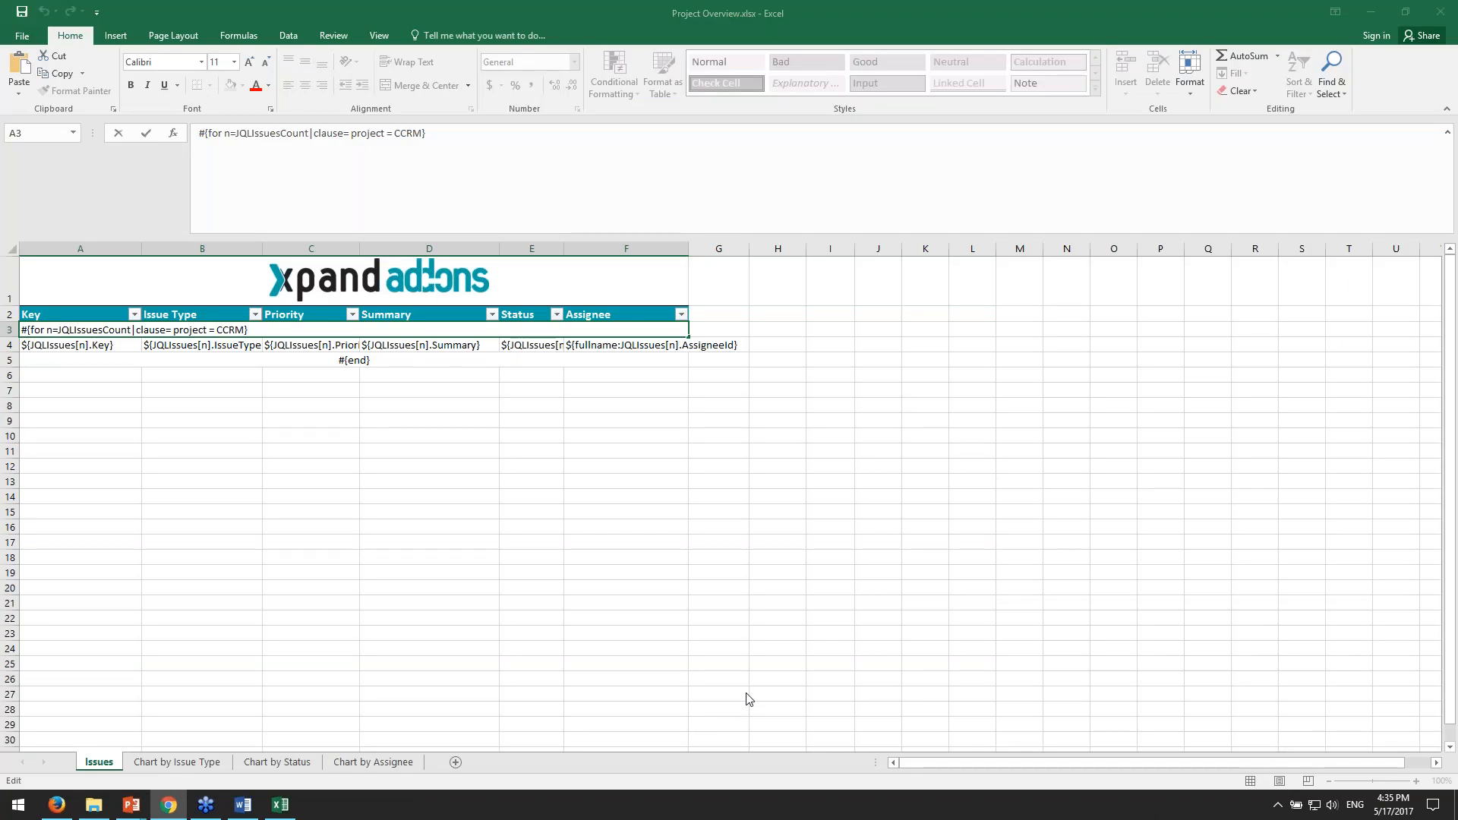
left_click(282, 806)
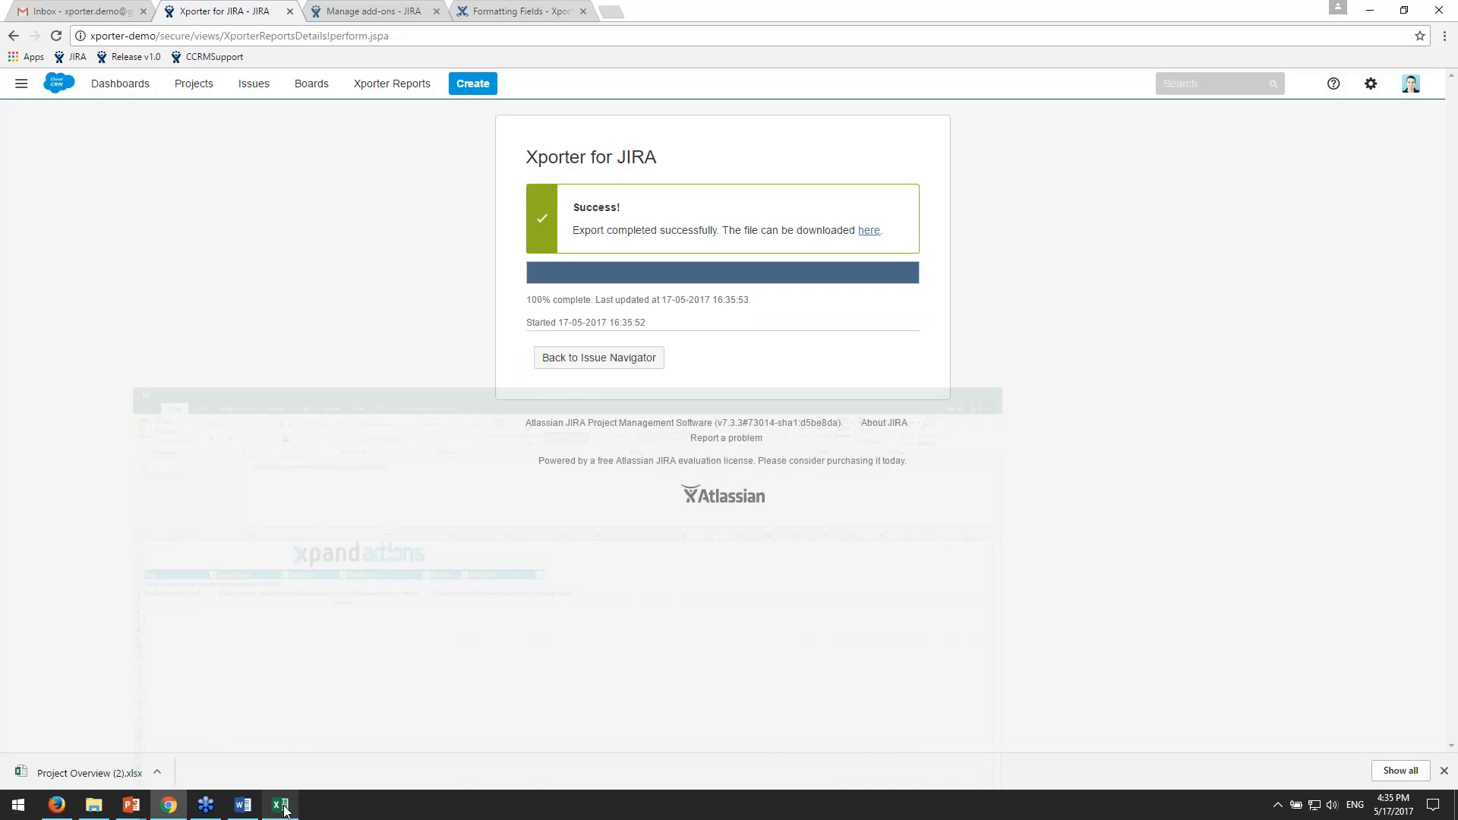
left_click(282, 806)
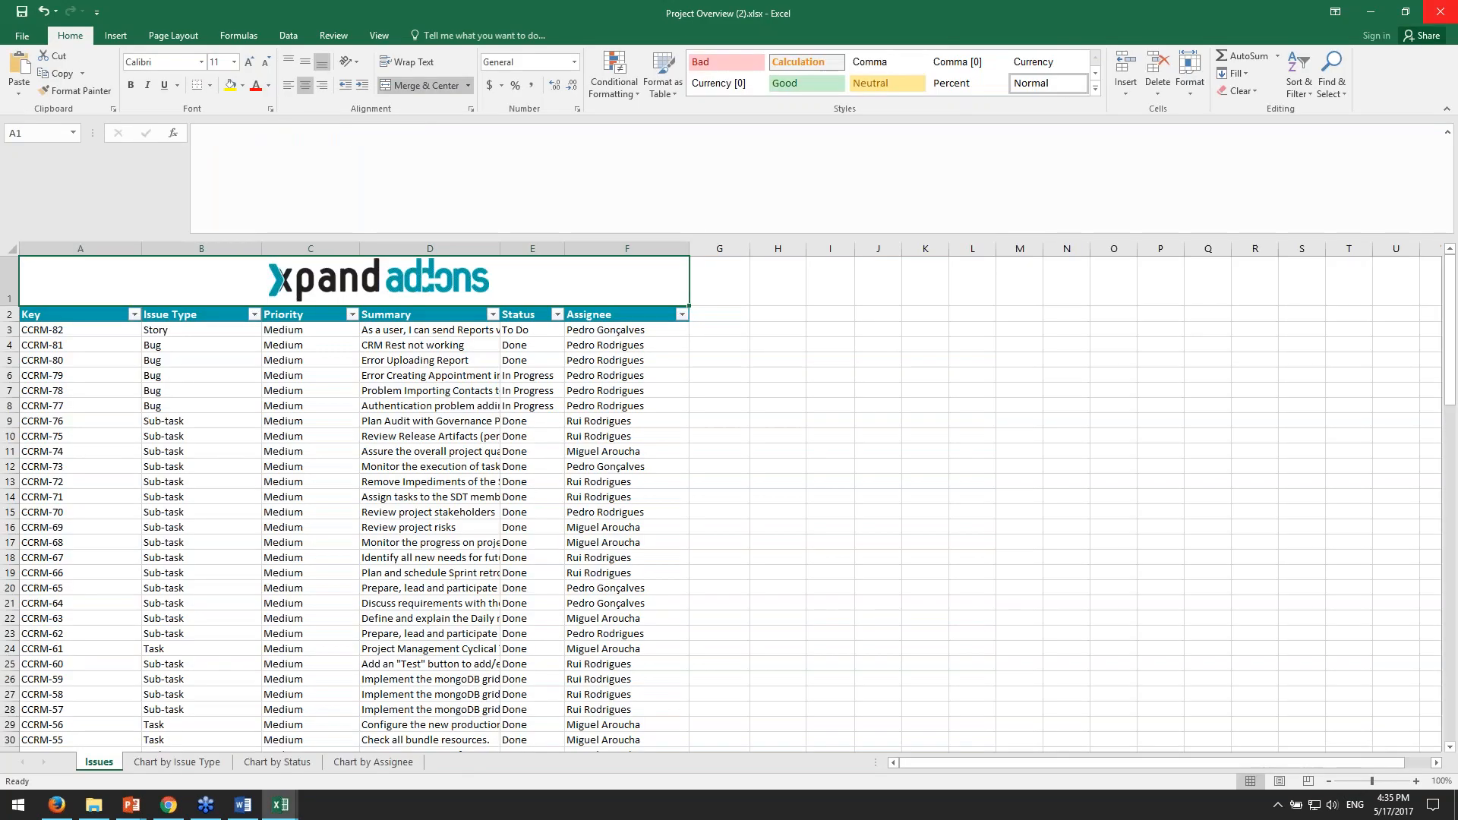
- Examine the exported CCRM issue rows on the Issues sheet, from CCRM-82 at the start to CCRM-1 at the end
scroll(1310, 390, "down", 1)
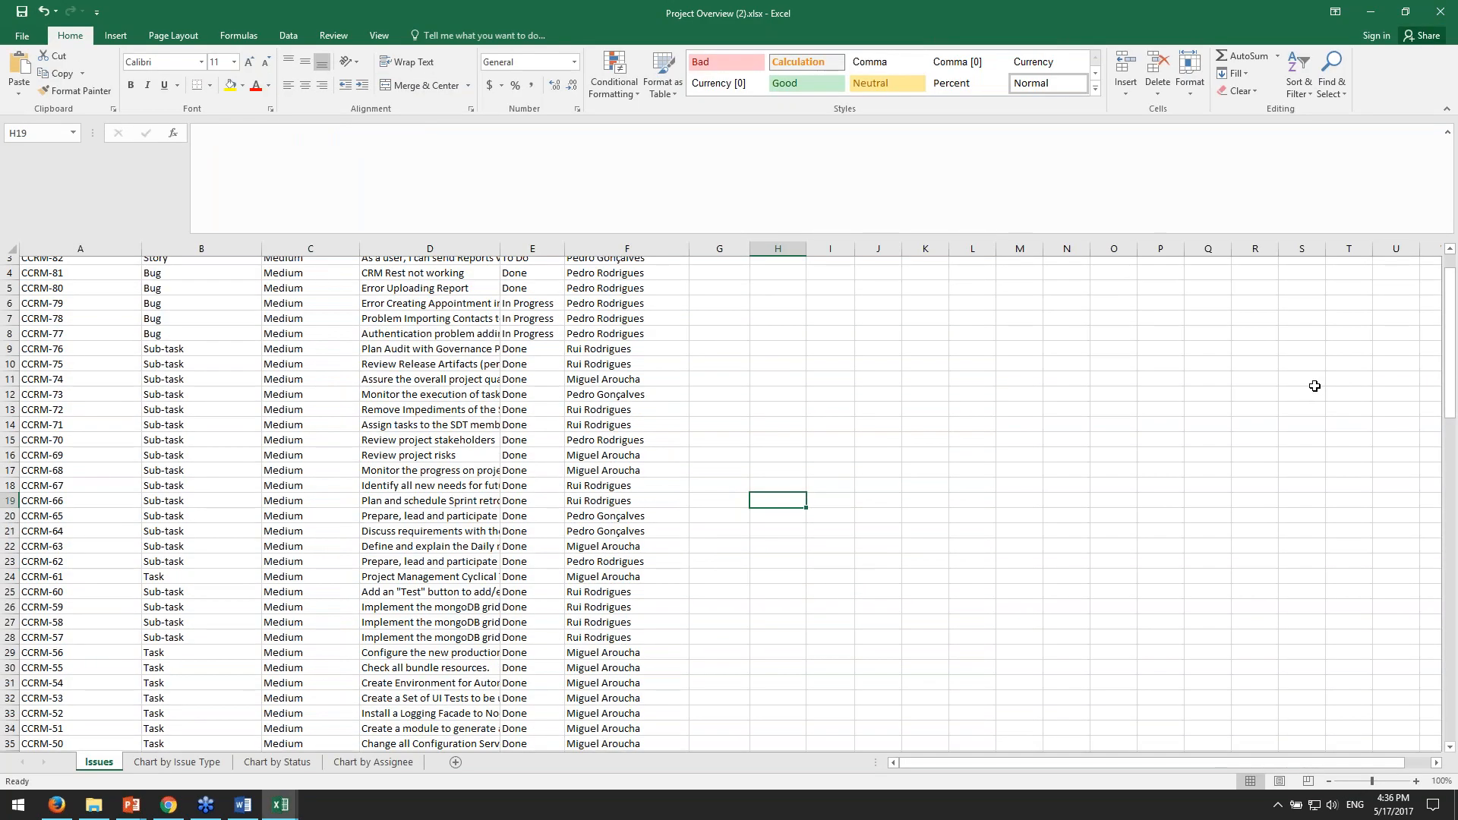
scroll(1315, 385, "up", 1)
left_click(58, 339)
scroll(189, 345, "down", 1)
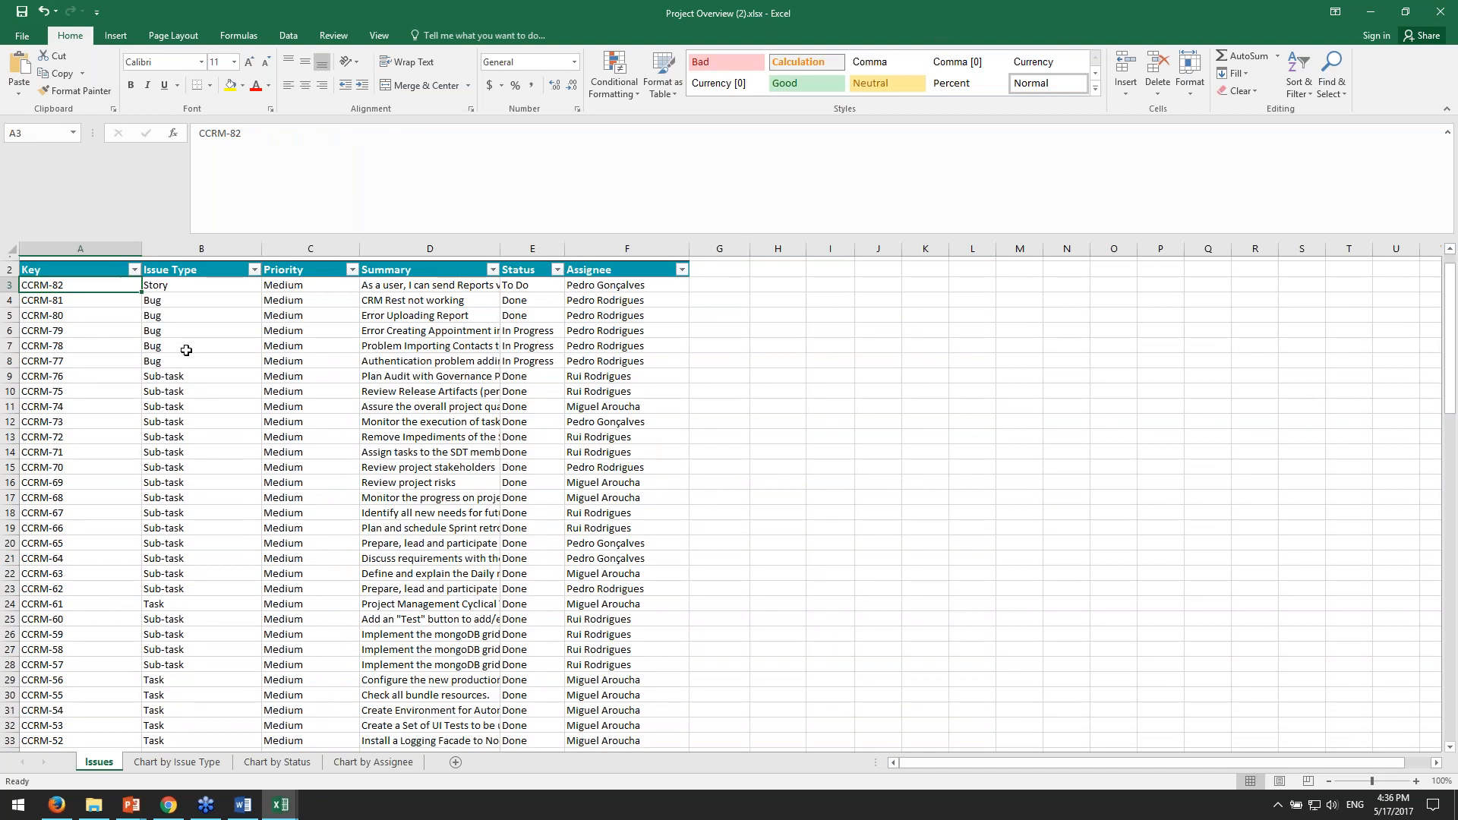
scroll(186, 350, "down", 20)
left_click(68, 568)
scroll(114, 567, "up", 20)
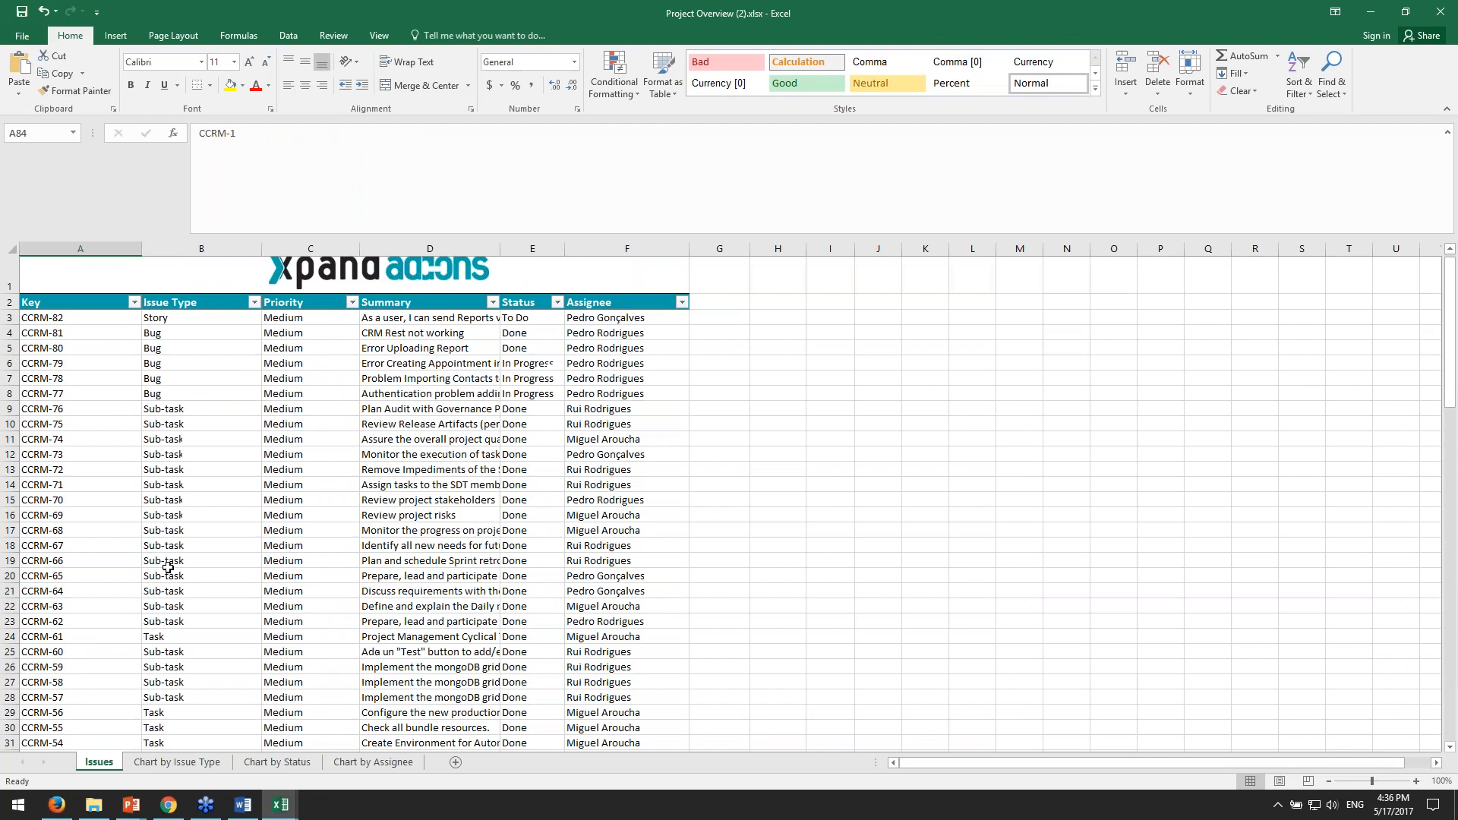
left_click(88, 345)
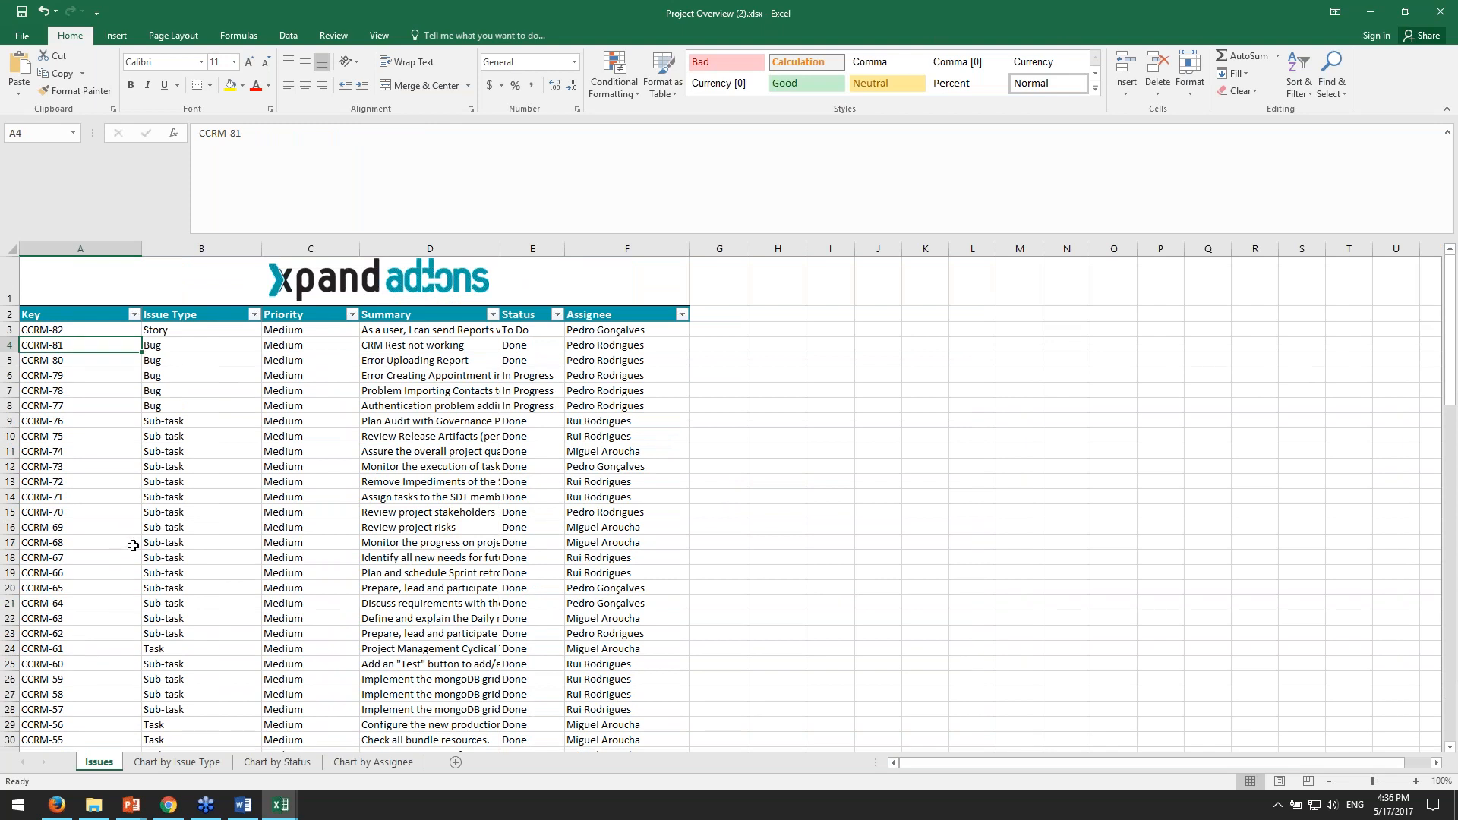
scroll(133, 545, "down", 2)
scroll(134, 550, "up", 2)
scroll(144, 548, "down", 1)
scroll(148, 546, "down", 1)
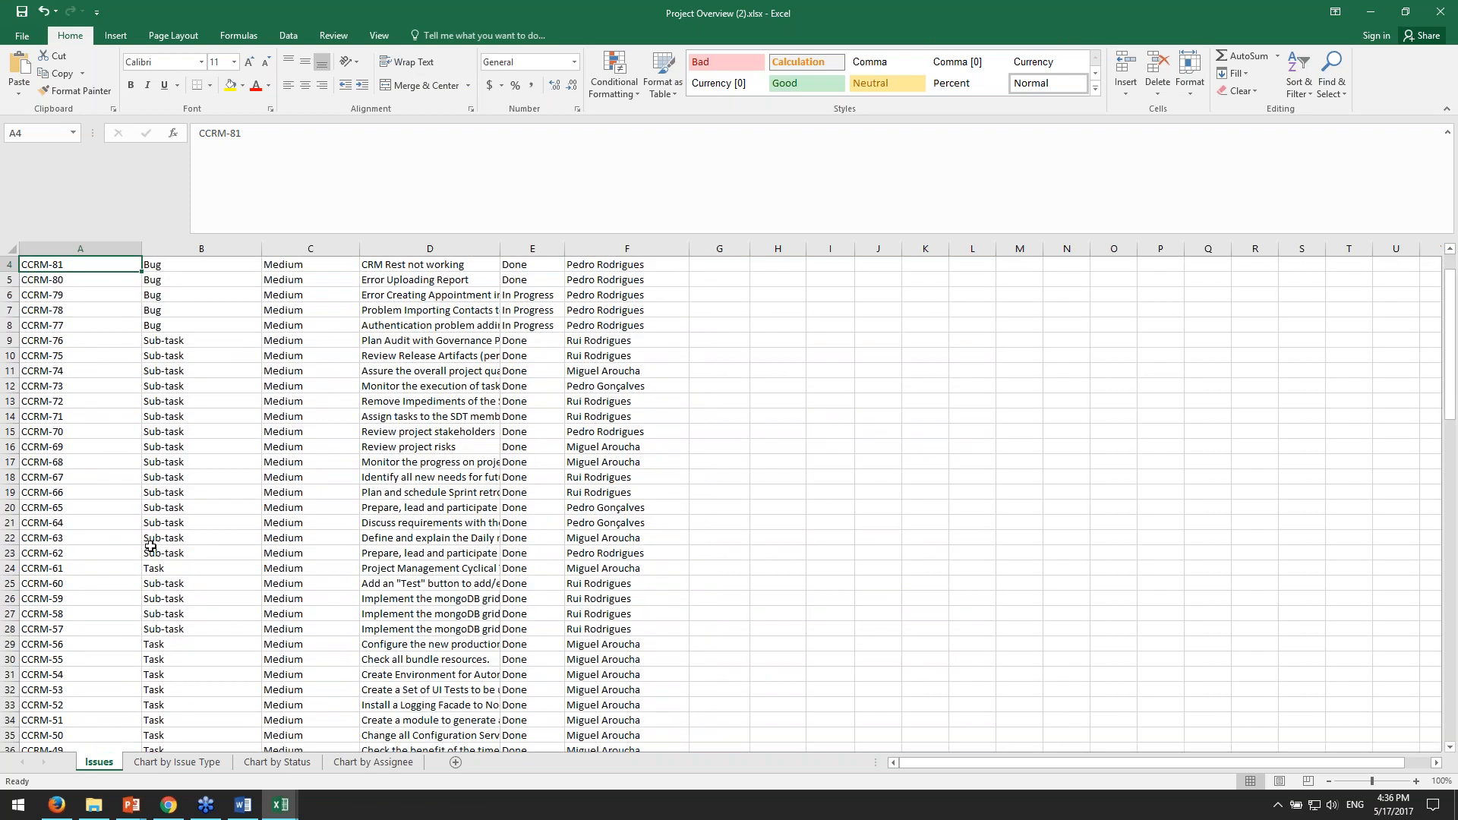
scroll(150, 545, "up", 1)
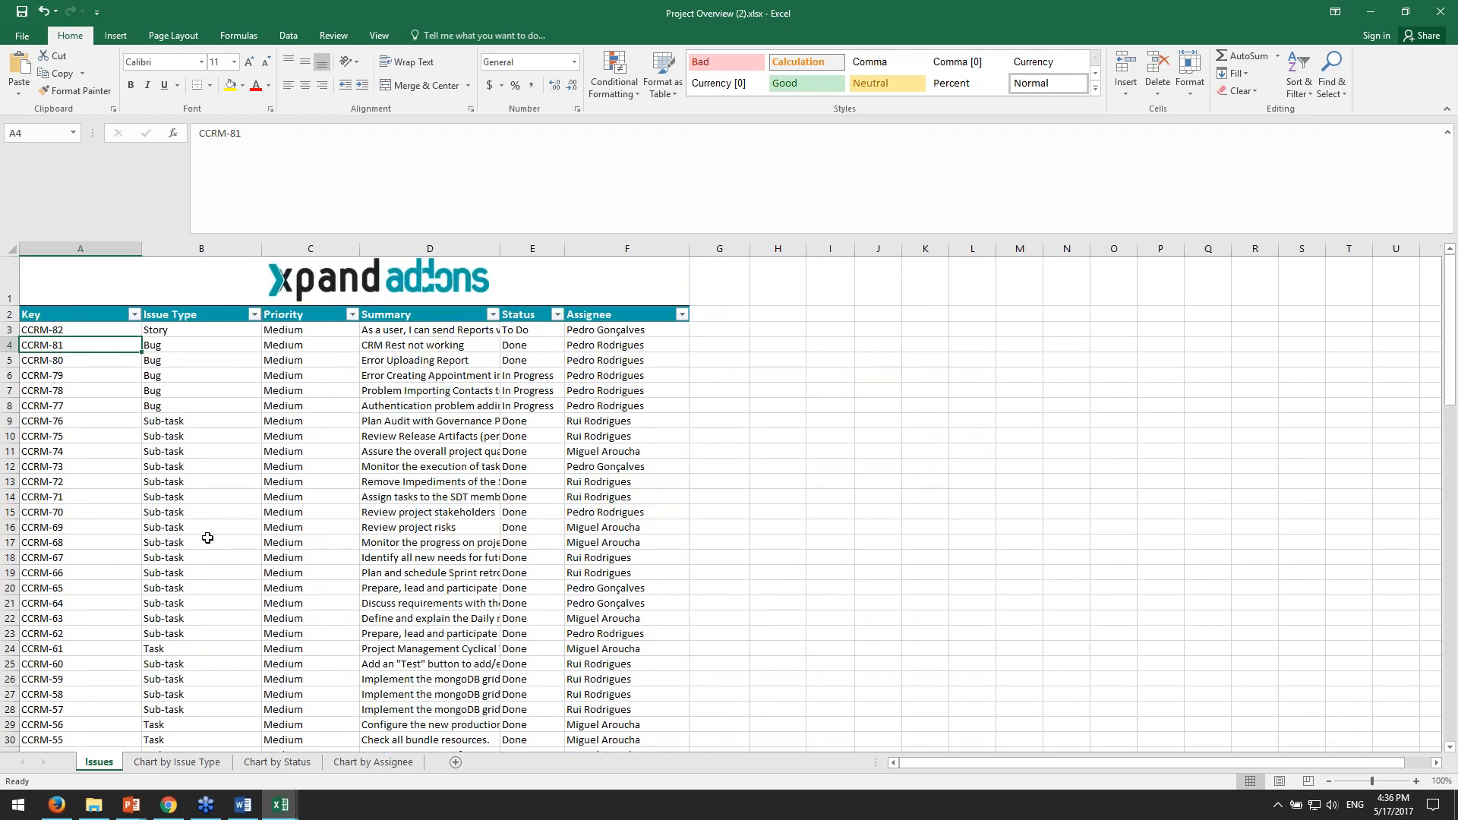
- Shrink the formula bar to a single line to make room for more issue rows
left_click(308, 513)
scroll(707, 509, "down", 2)
scroll(707, 509, "down", 3)
scroll(693, 508, "up", 5)
left_click_drag(769, 236, 782, 147)
left_click(777, 407)
- Review the issue list's Key, Issue Type, Priority, Summary, Status and Assignee columns as the source data for the charts
scroll(667, 490, "down", 3)
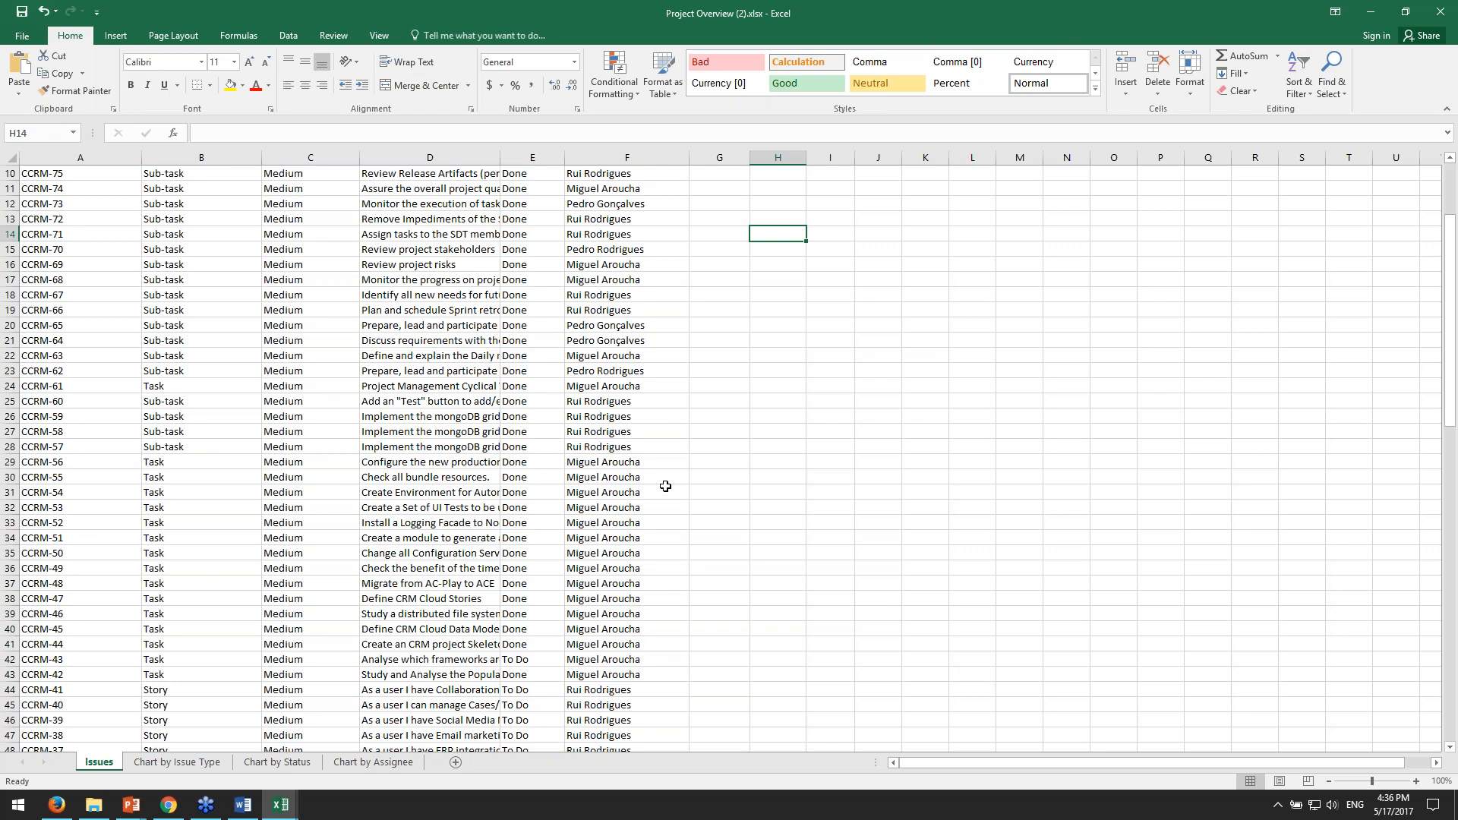
scroll(759, 447, "up", 3)
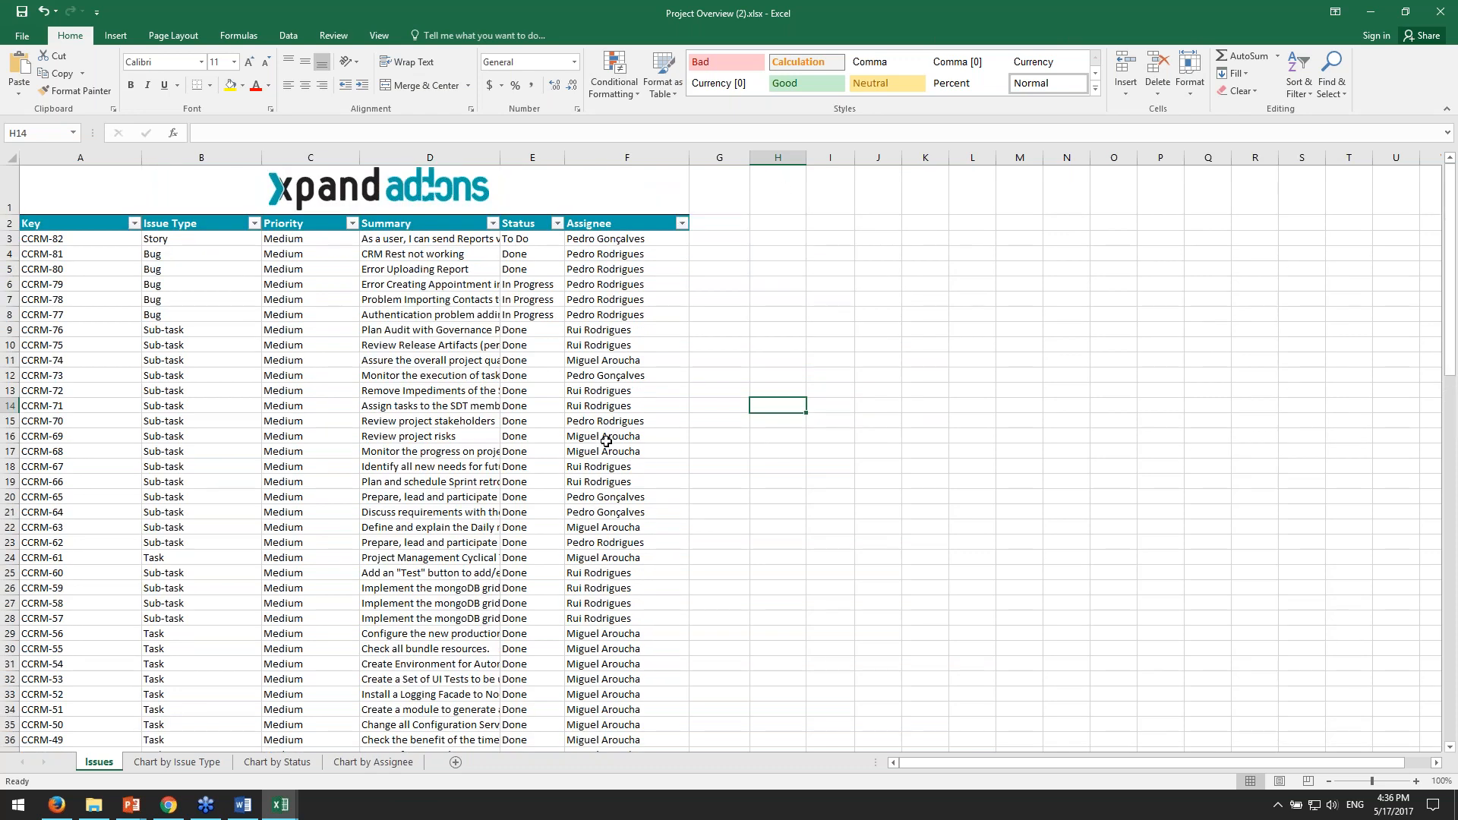
left_click(767, 375)
scroll(948, 404, "down", 1)
scroll(948, 404, "down", 1)
scroll(948, 400, "up", 1)
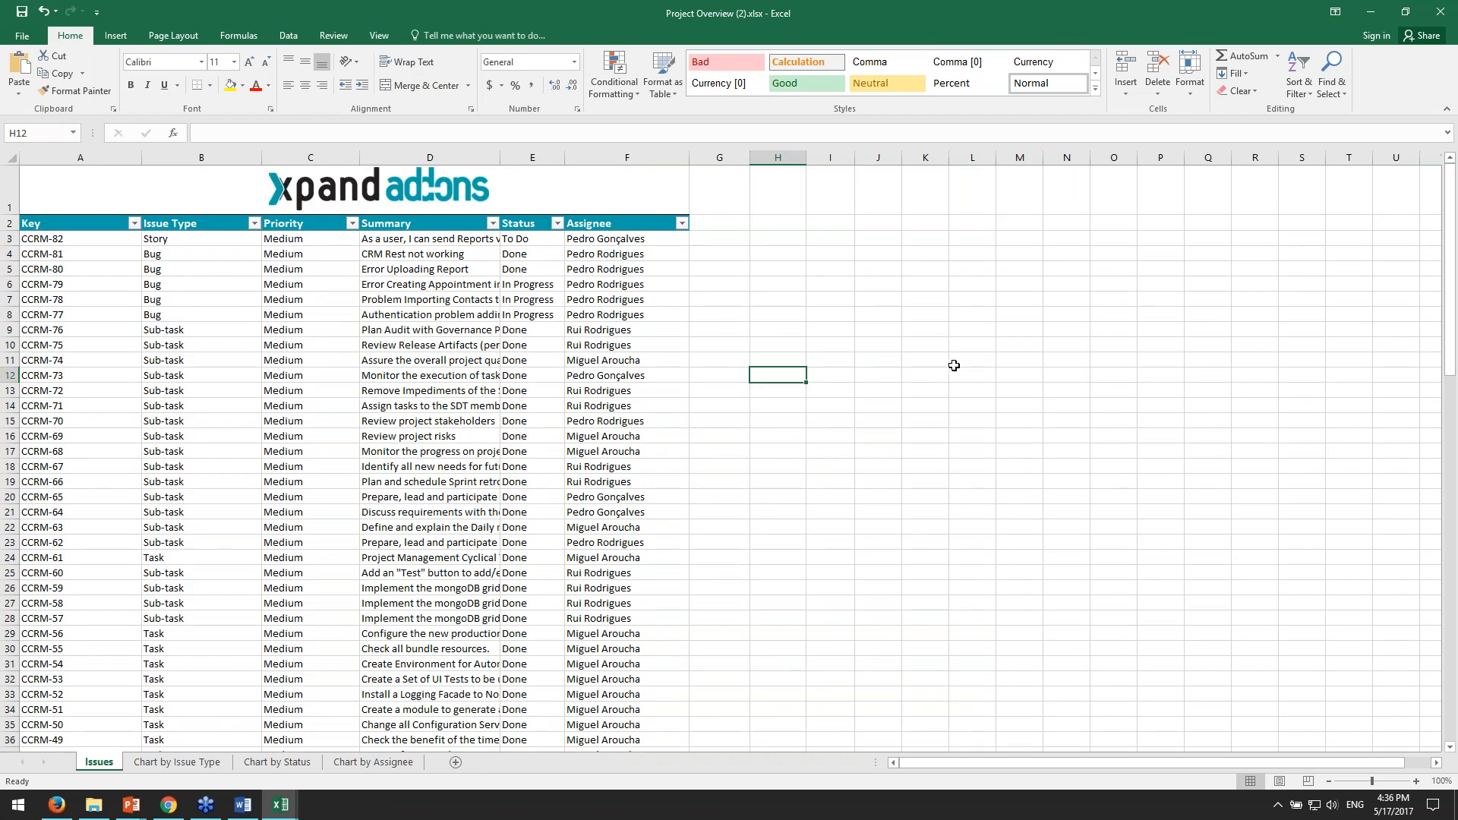
left_click(821, 347)
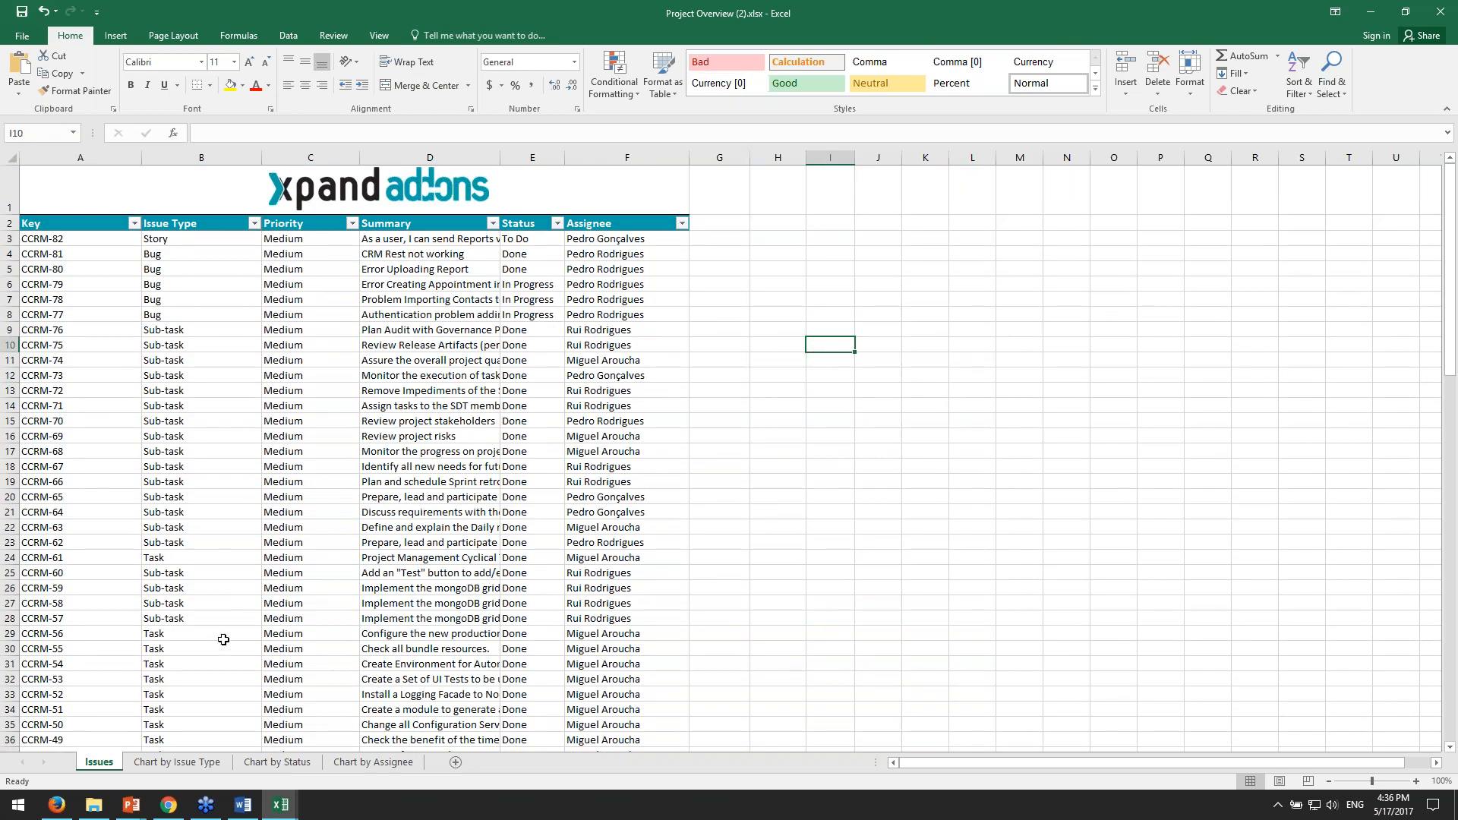
left_click(941, 663)
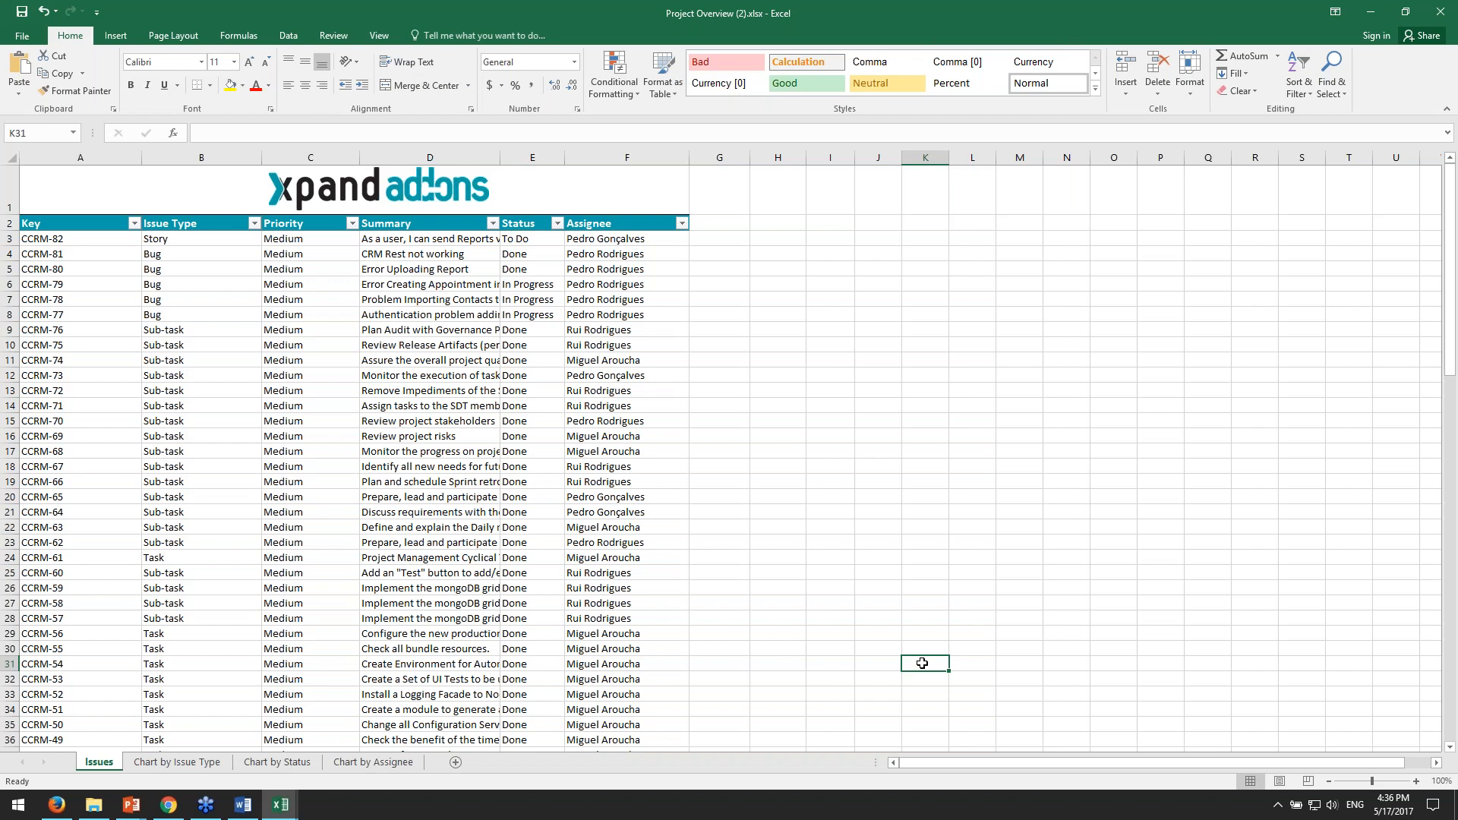
- Compare the Issues sheet with the IssueTypes pie chart and pivot table on the Chart by Issue Type sheet
left_click(179, 764)
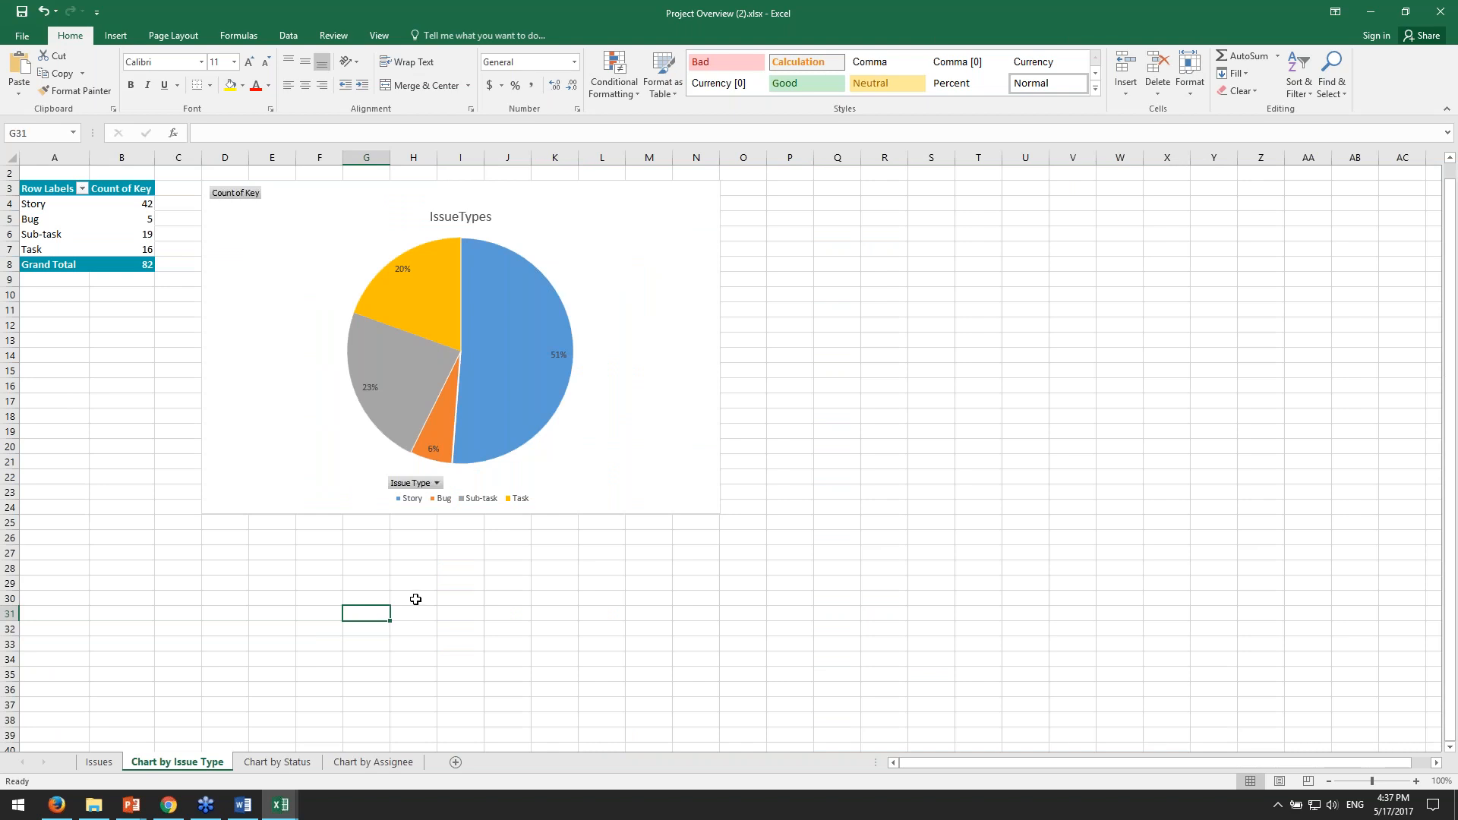
left_click(118, 760)
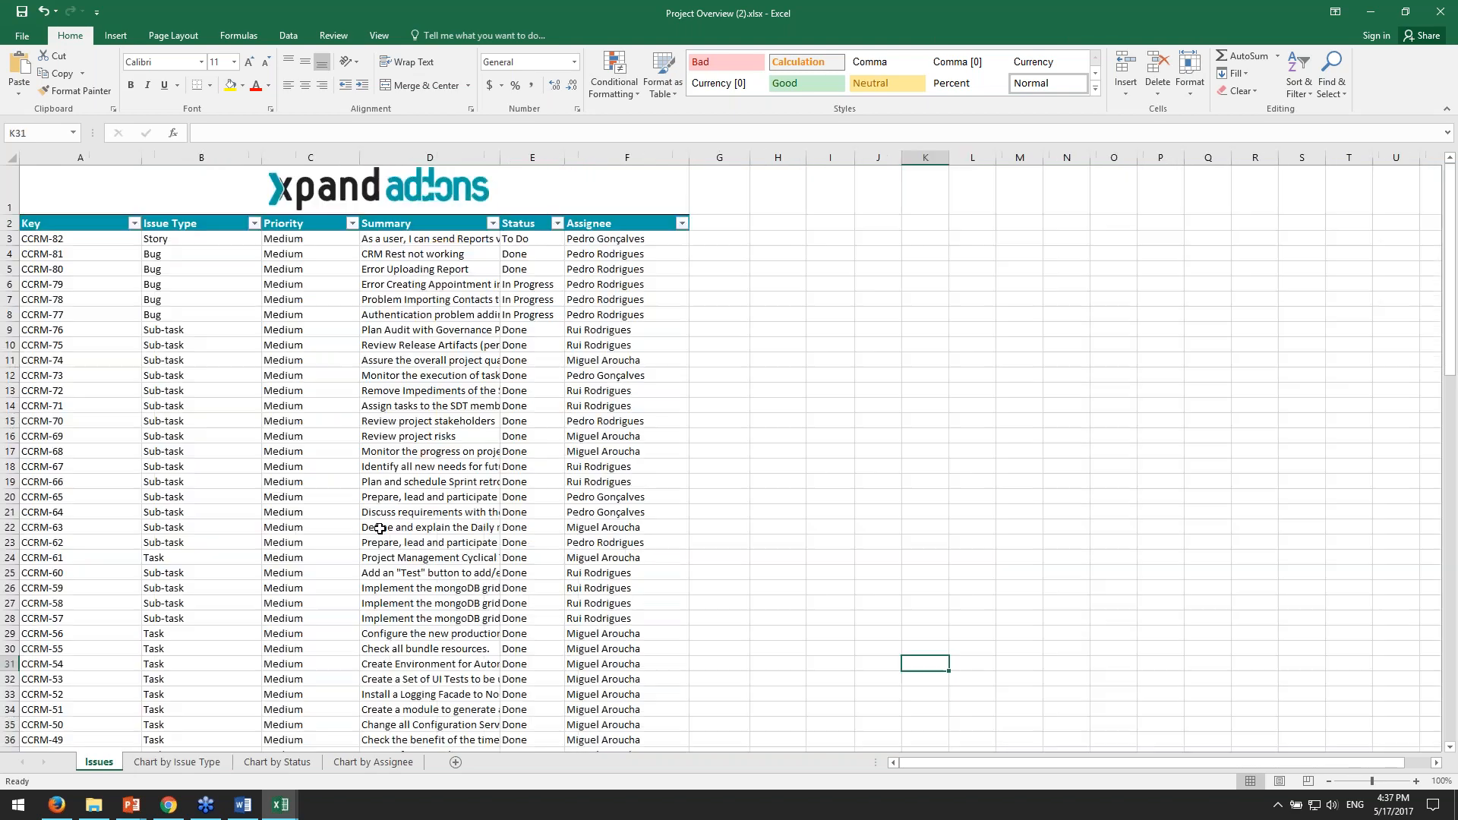
left_click(172, 767)
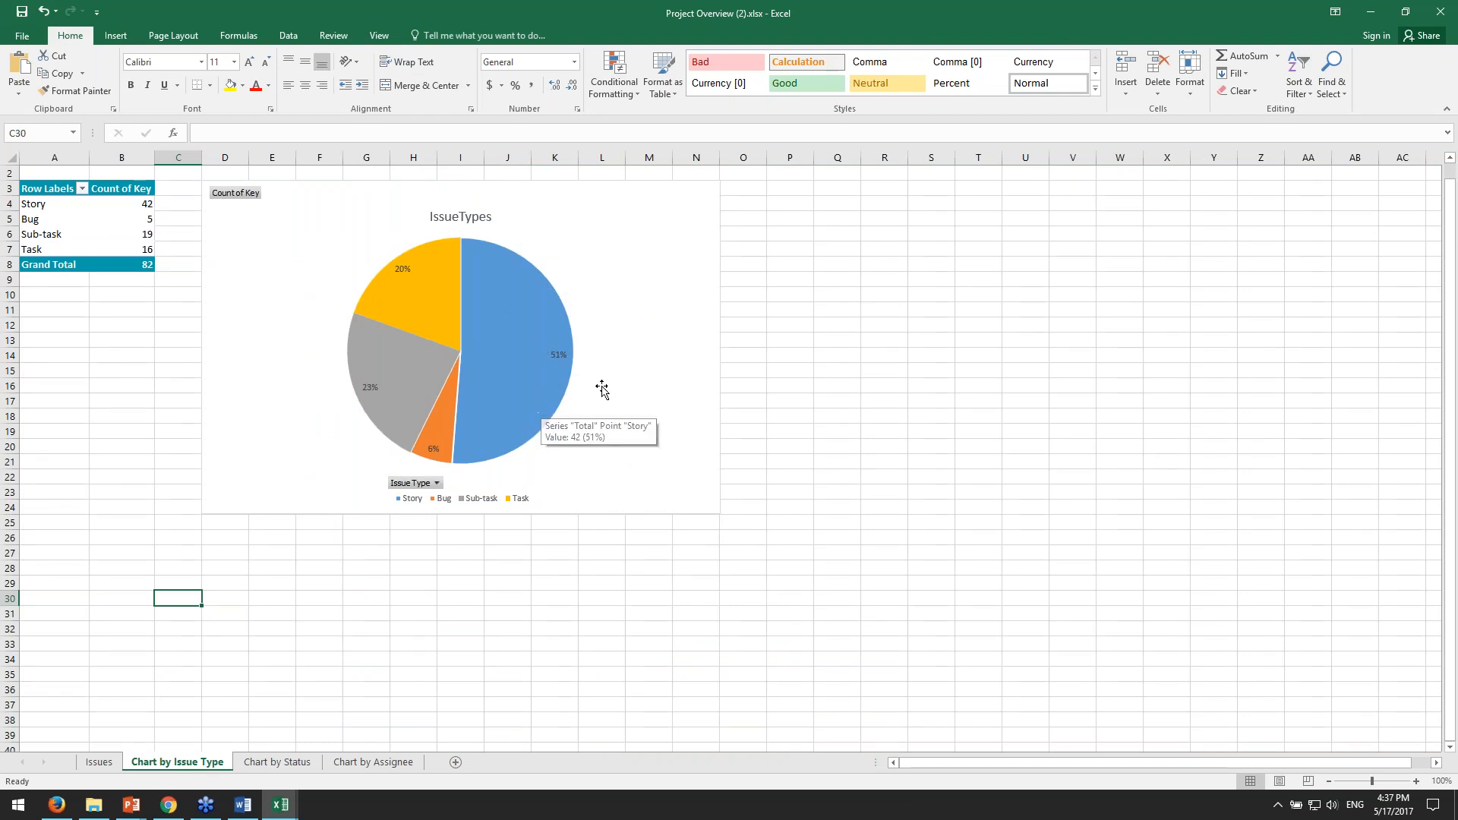
left_click(524, 364)
left_click(741, 735)
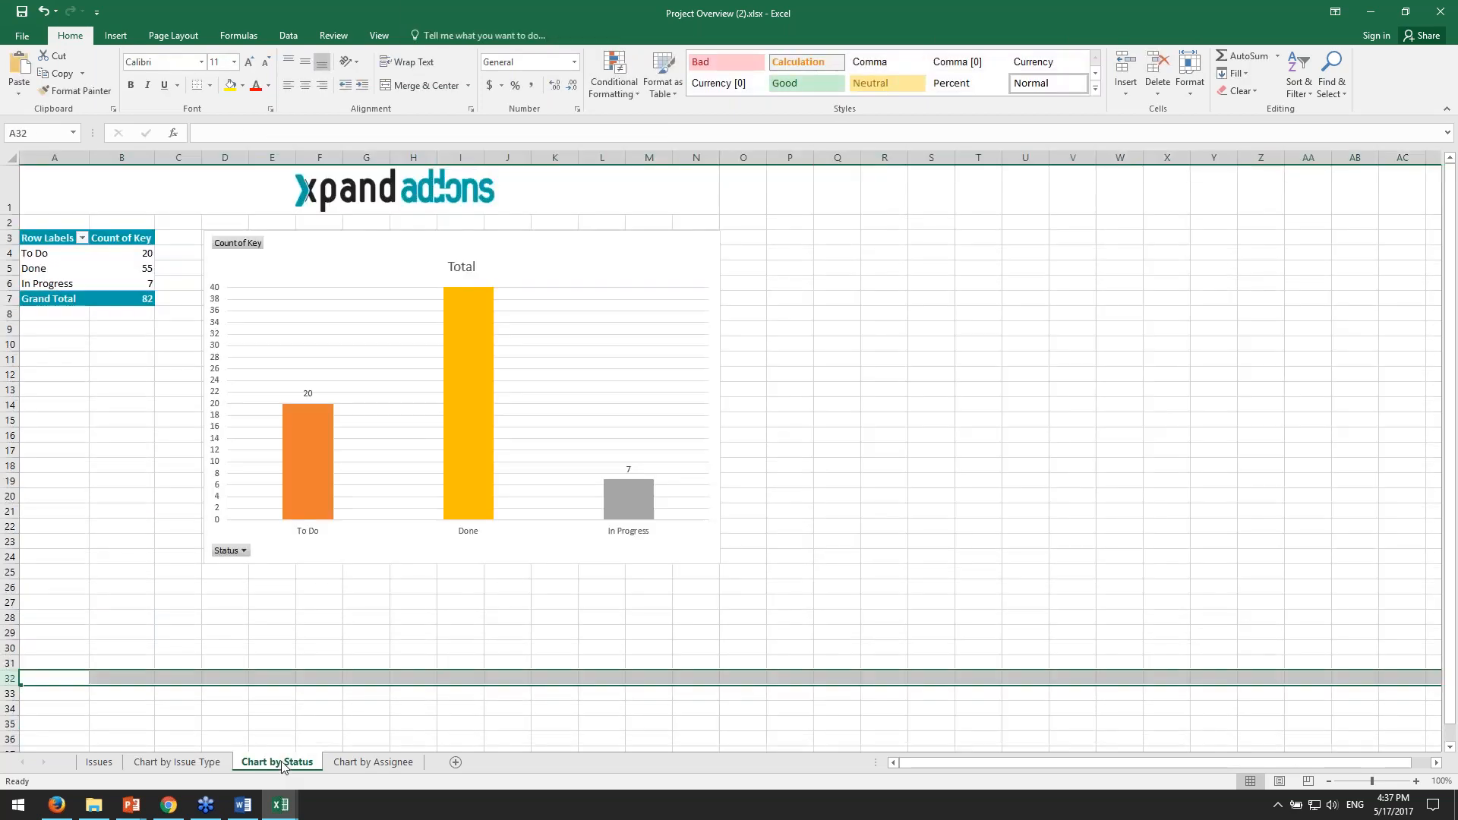
- Inspect the Done count in the pivot table and its column in the chart on the Chart by Status sheet
left_click(443, 628)
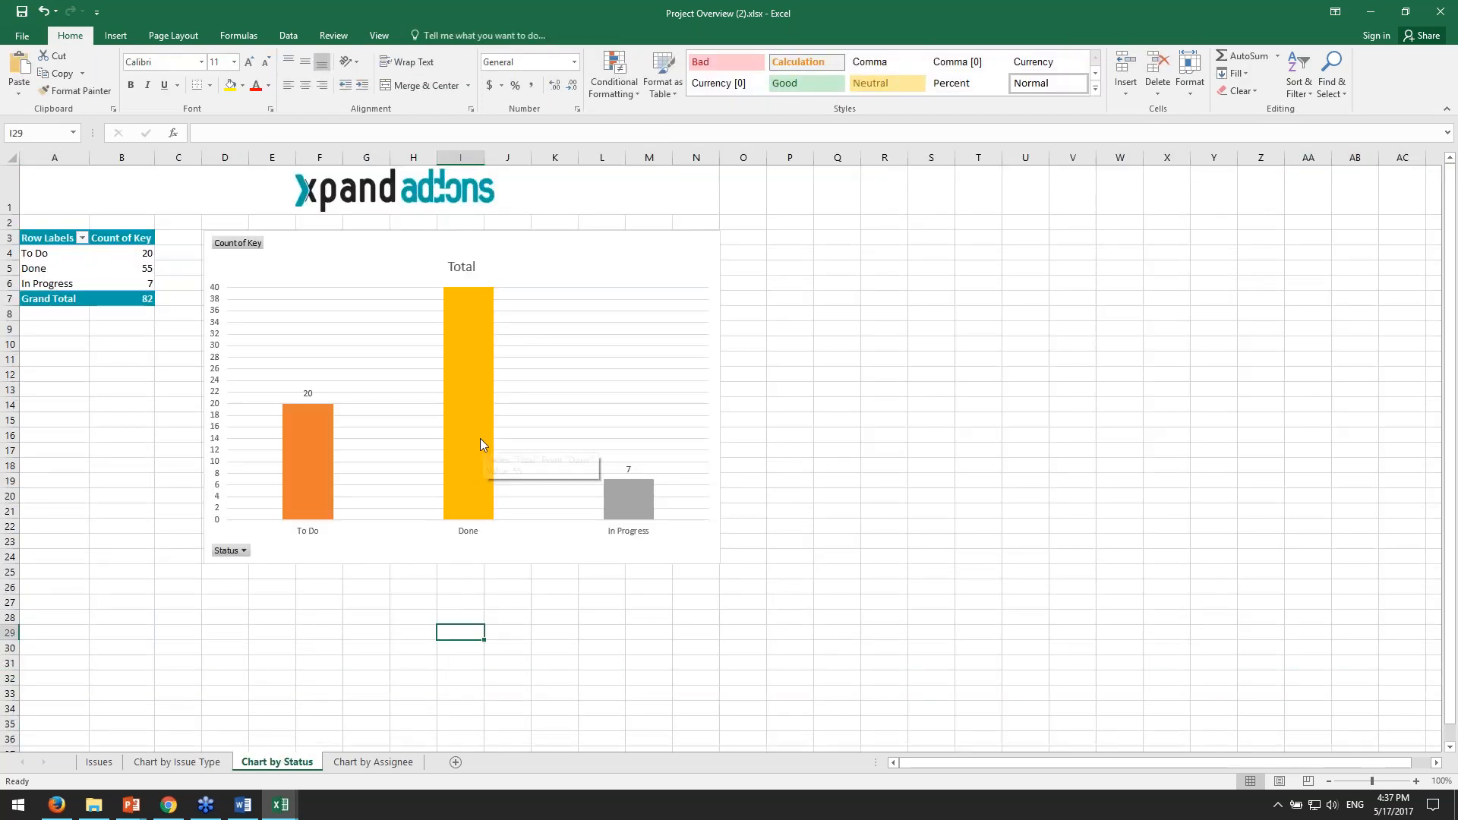
left_click(145, 269)
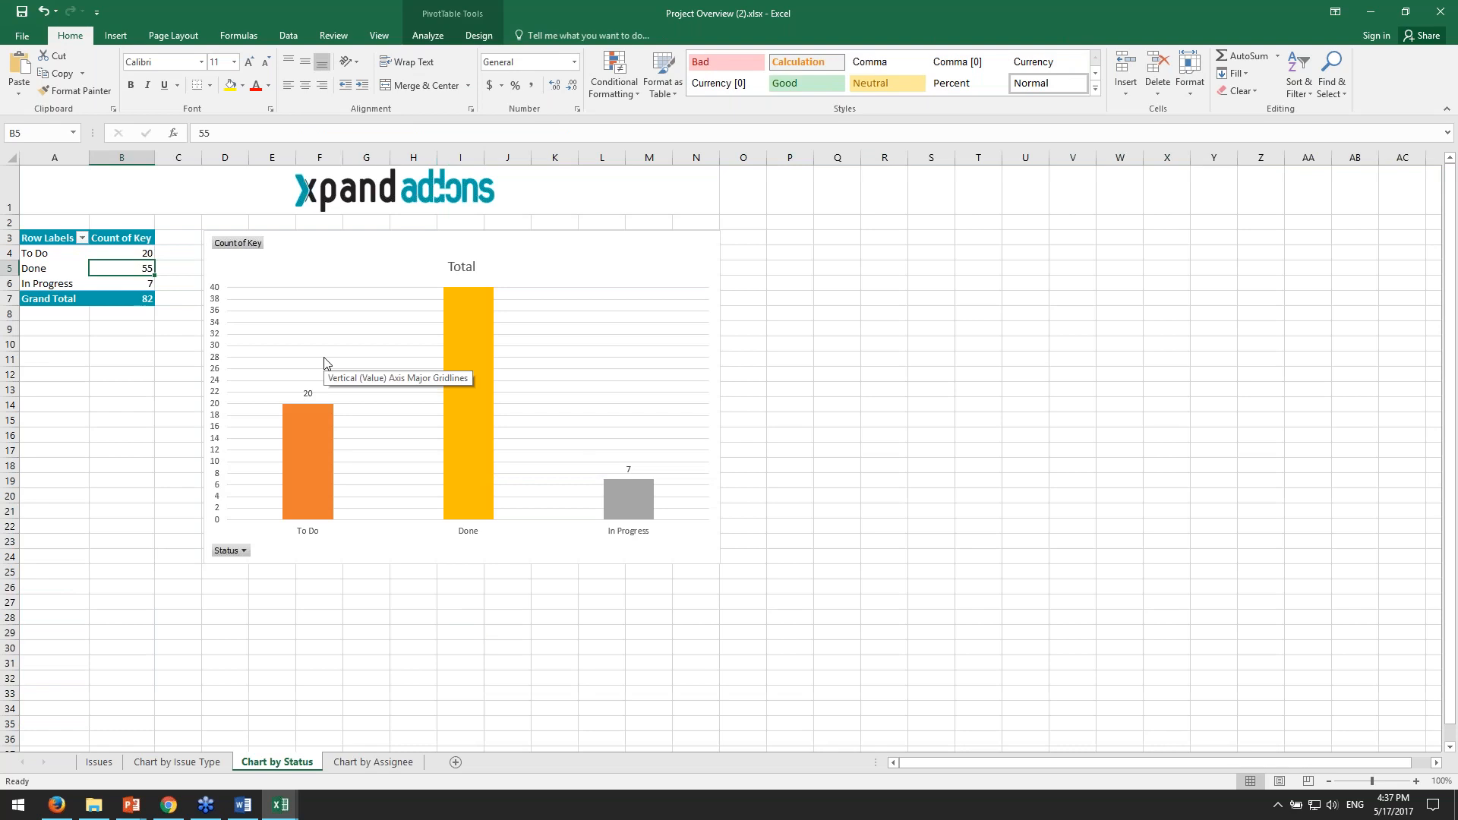
left_click(474, 375)
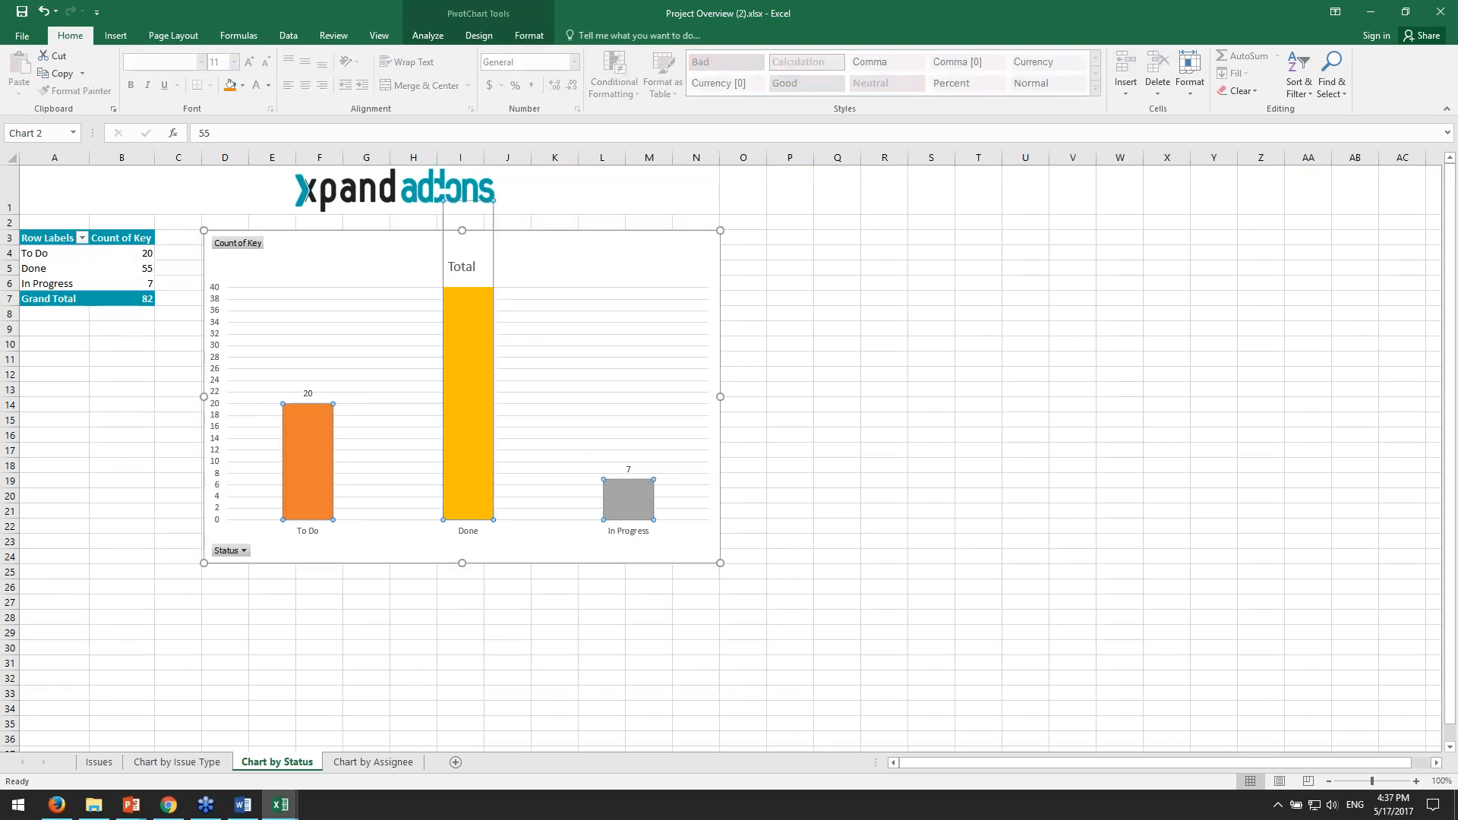
left_click(1072, 450)
- Inspect the issue counts per assignee in the pivot table and column chart on the Chart by Assignee sheet
left_click(387, 763)
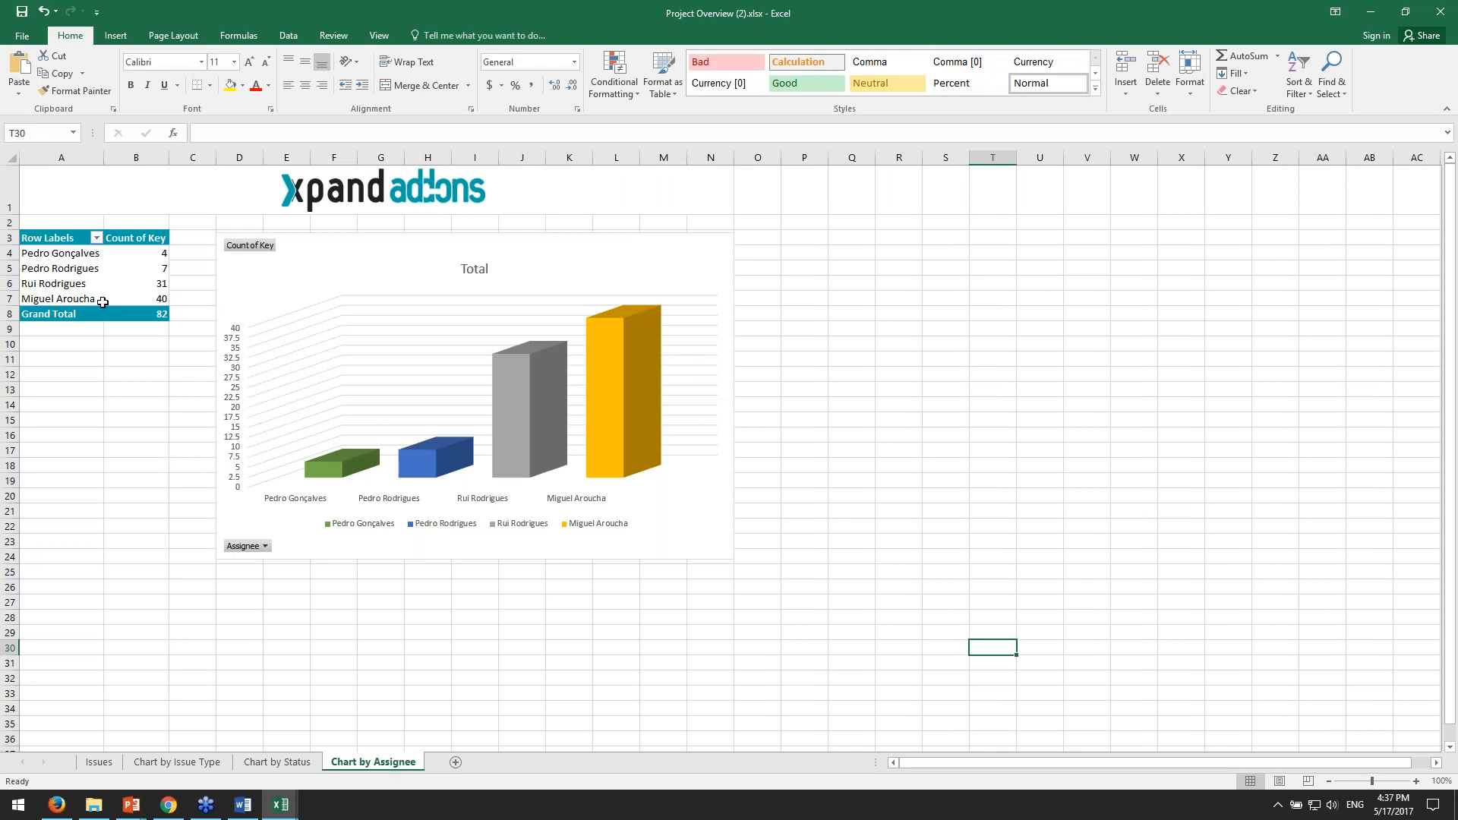
left_click(156, 302)
left_click(804, 556)
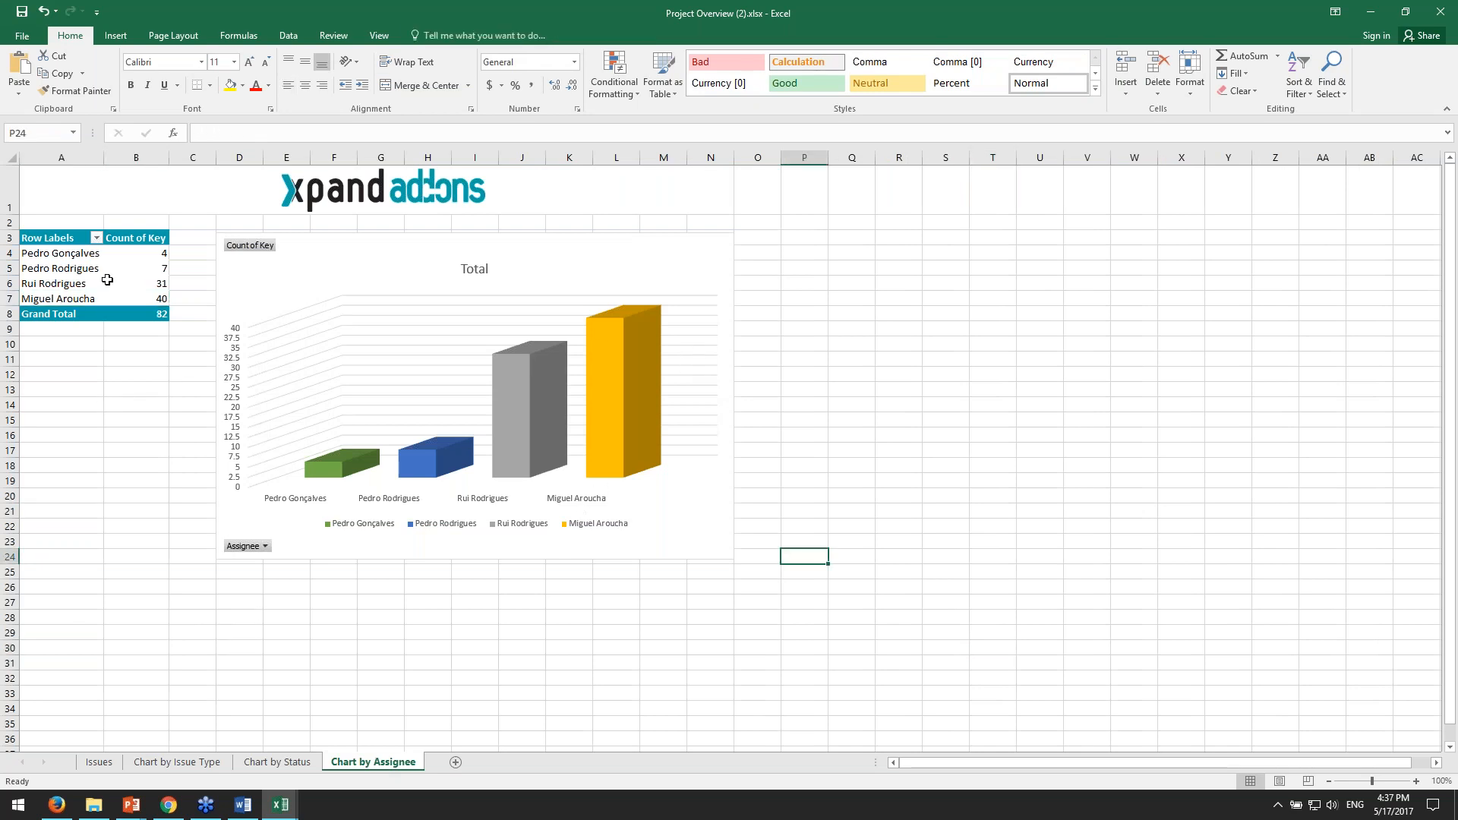
left_click(71, 285)
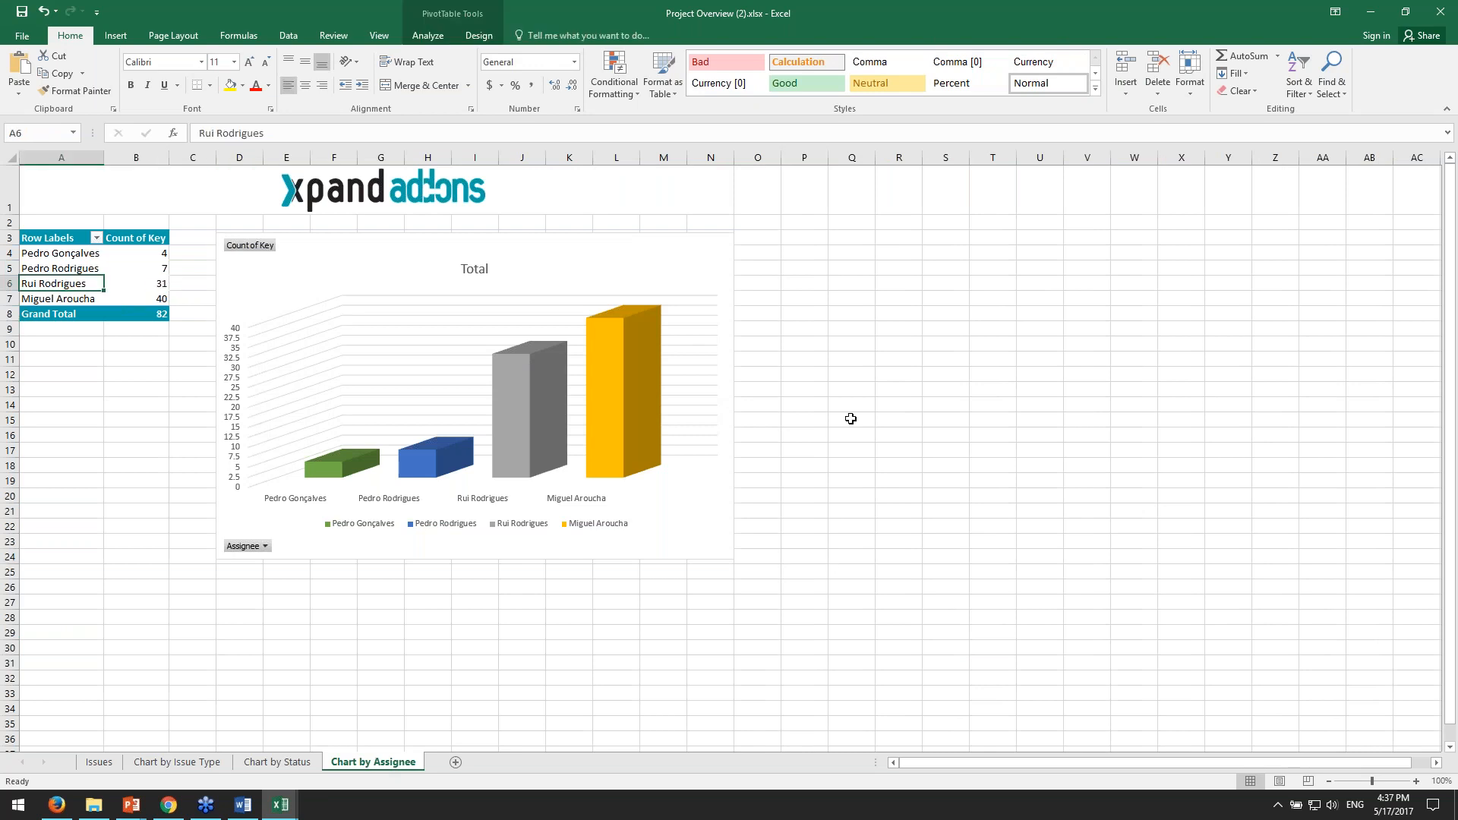
left_click(1040, 434)
left_click(938, 468)
- Return to the Issues sheet, and close both the exported workbook and the Project Overview.xlsx template without saving changes
key("ctrl+Page_Up")
key("ctrl+Page_Up")
key("ctrl+Page_Up")
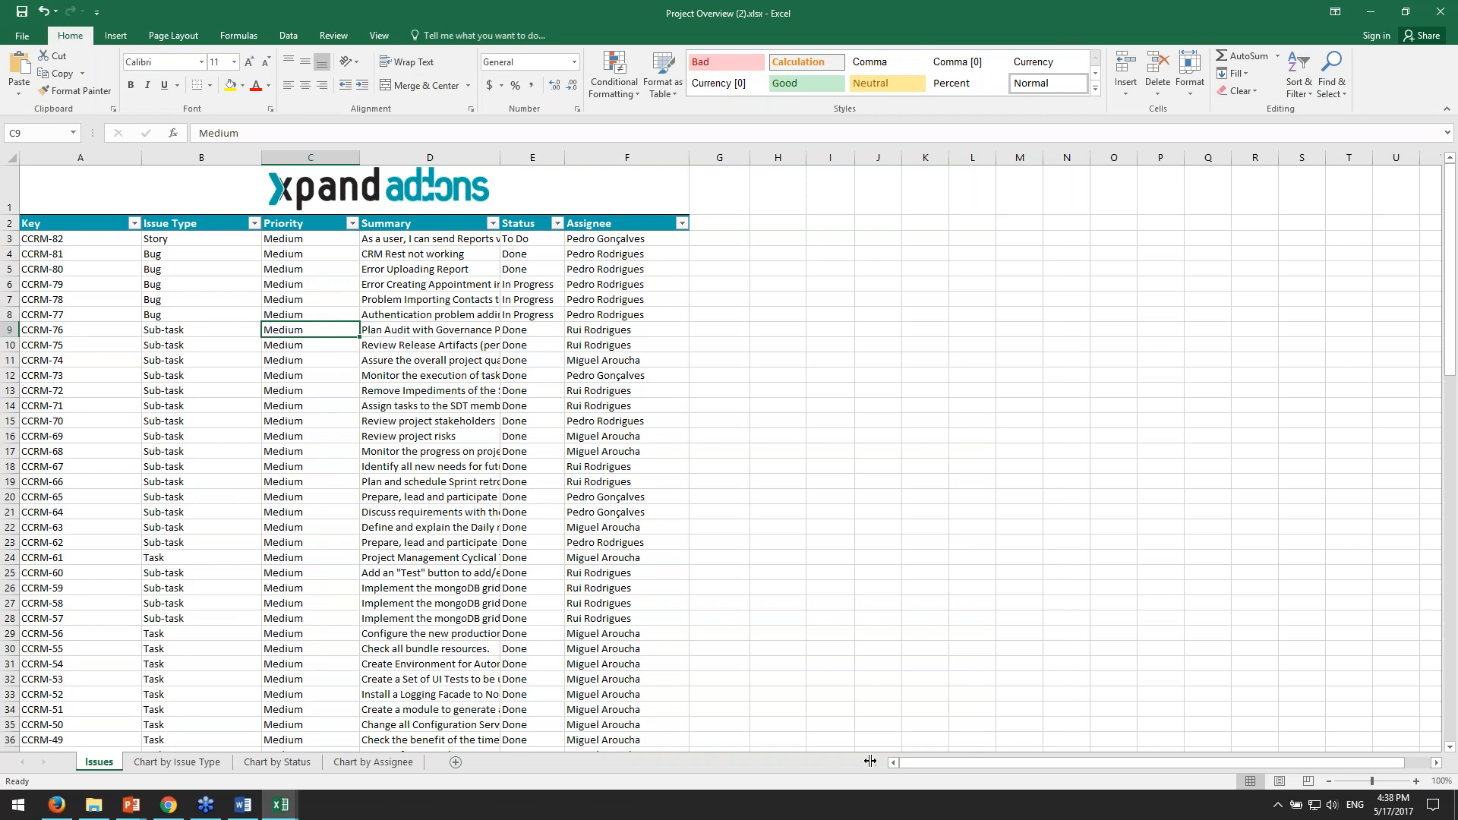
left_click(972, 633)
left_click(1442, 12)
left_click(731, 422)
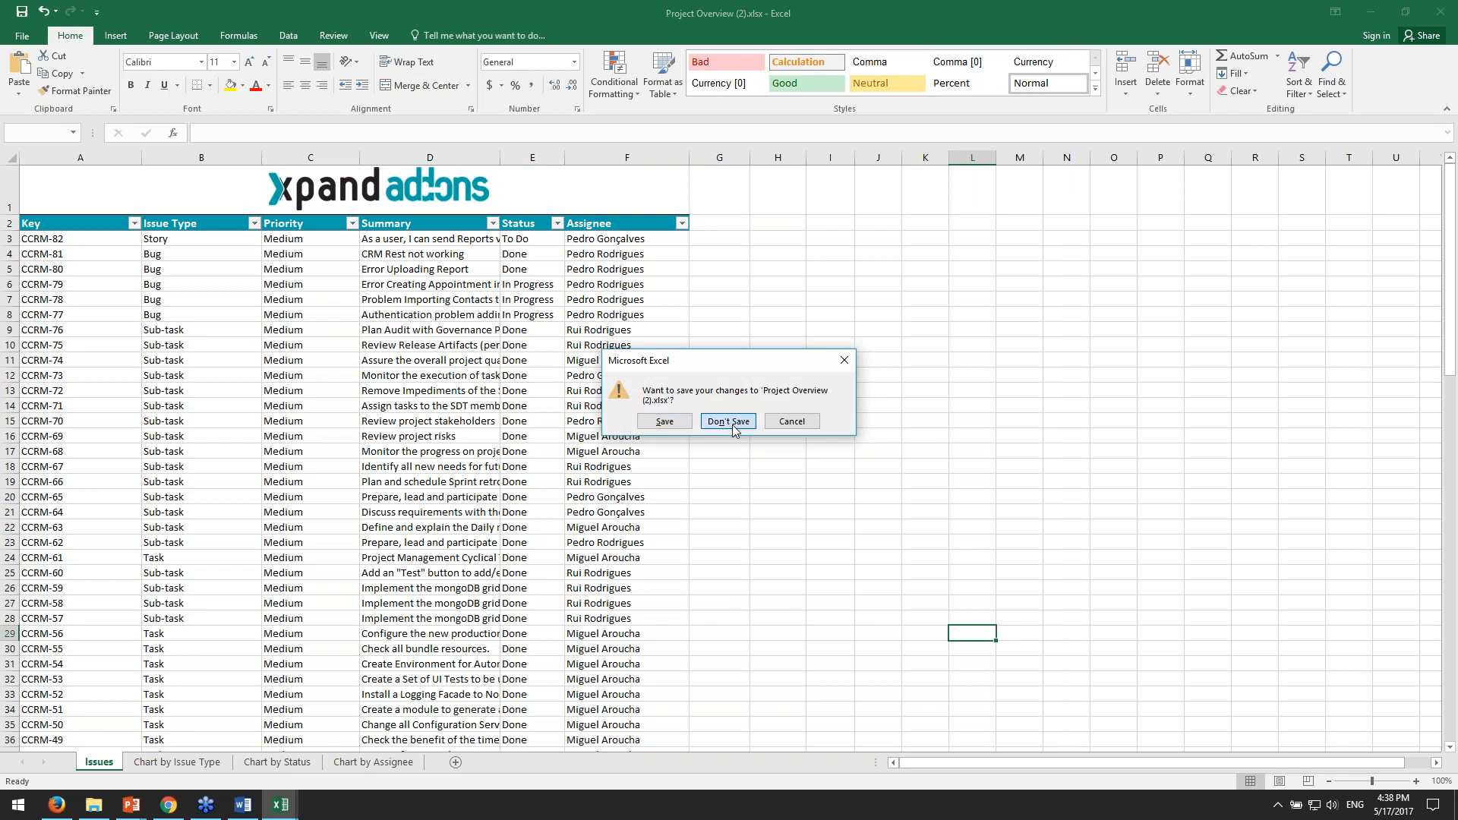
left_click(1443, 12)
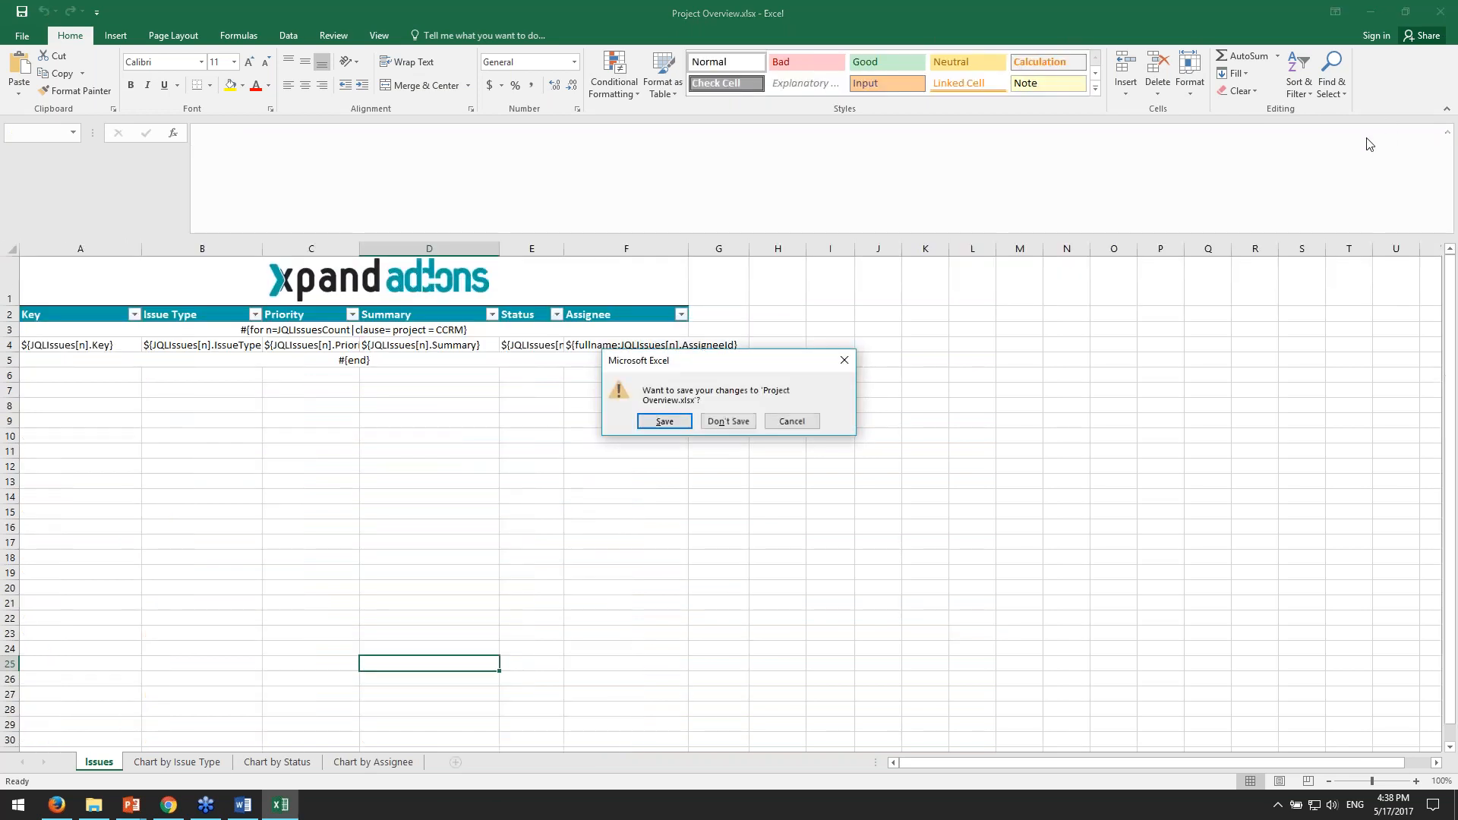
left_click(728, 420)
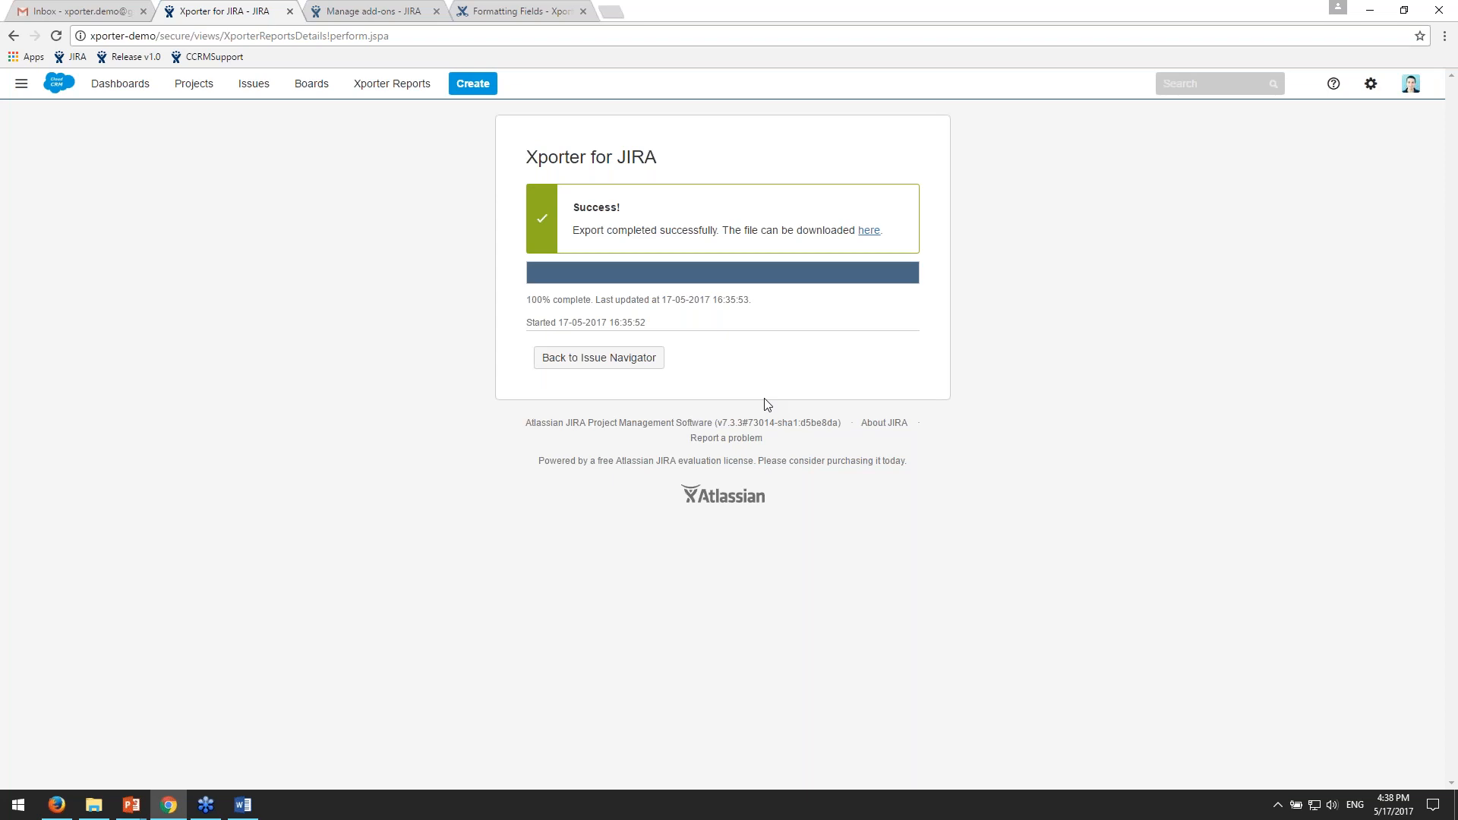
- Go back to the Issue Navigator and open JIRA's Add-ons administration, entering the administrator password to confirm access
left_click(987, 398)
left_click(600, 363)
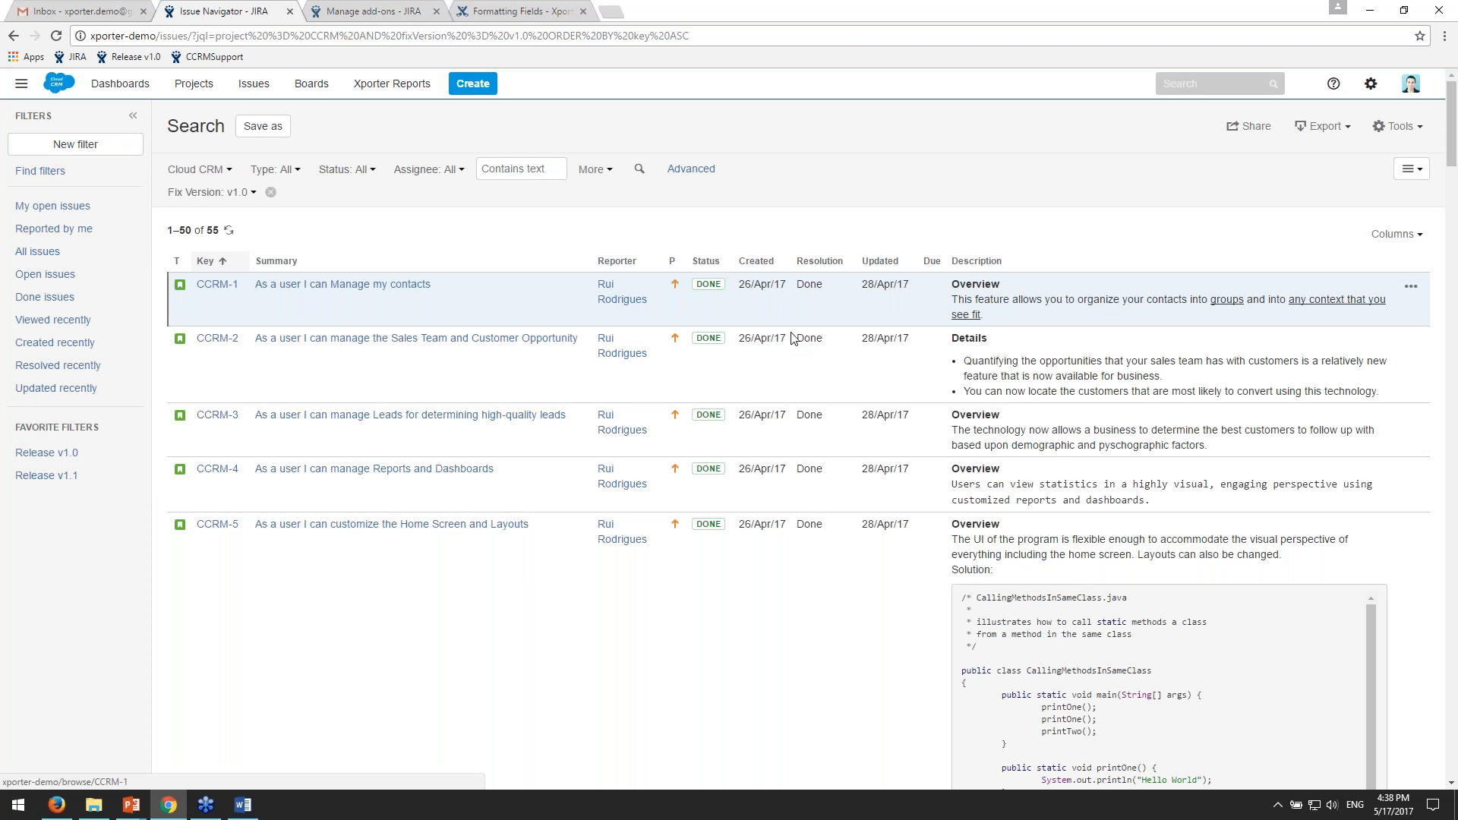
left_click(1371, 83)
left_click(1340, 216)
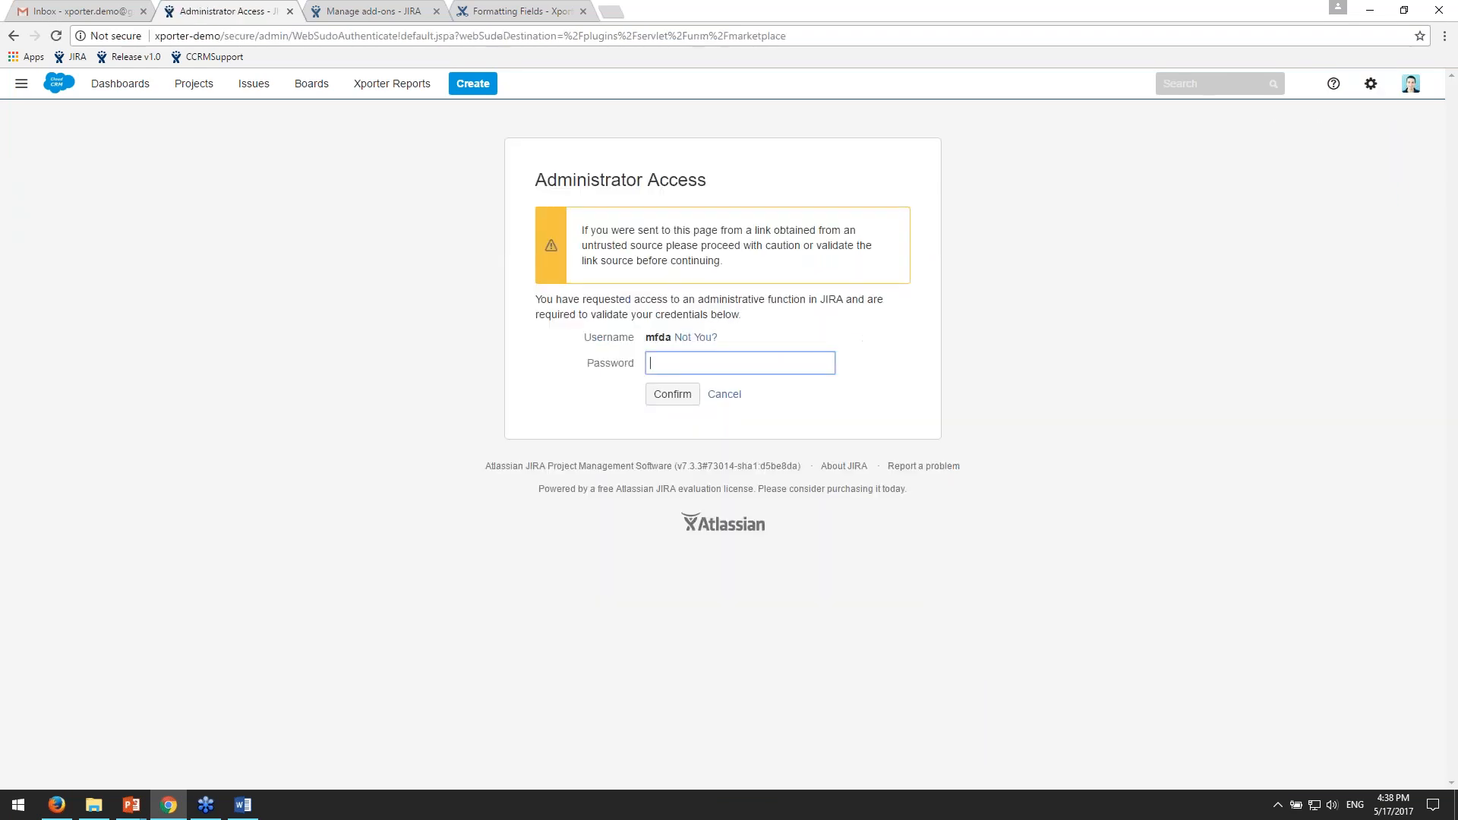
type("•••••")
key("Return")
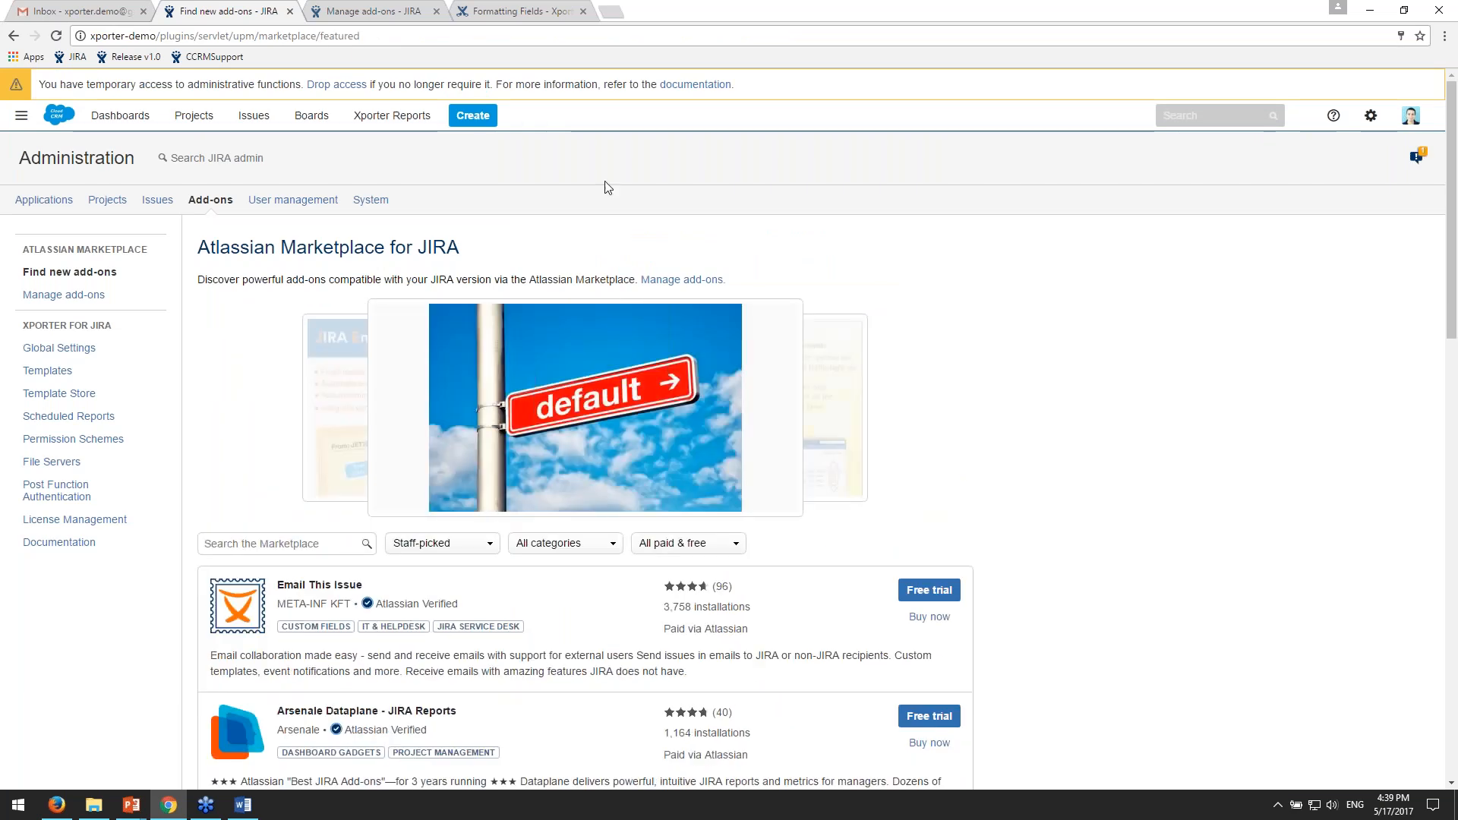
- Open Xporter's Scheduled Reports administration and inspect the Project Overview report's cron expression and Send Email option
left_click(94, 418)
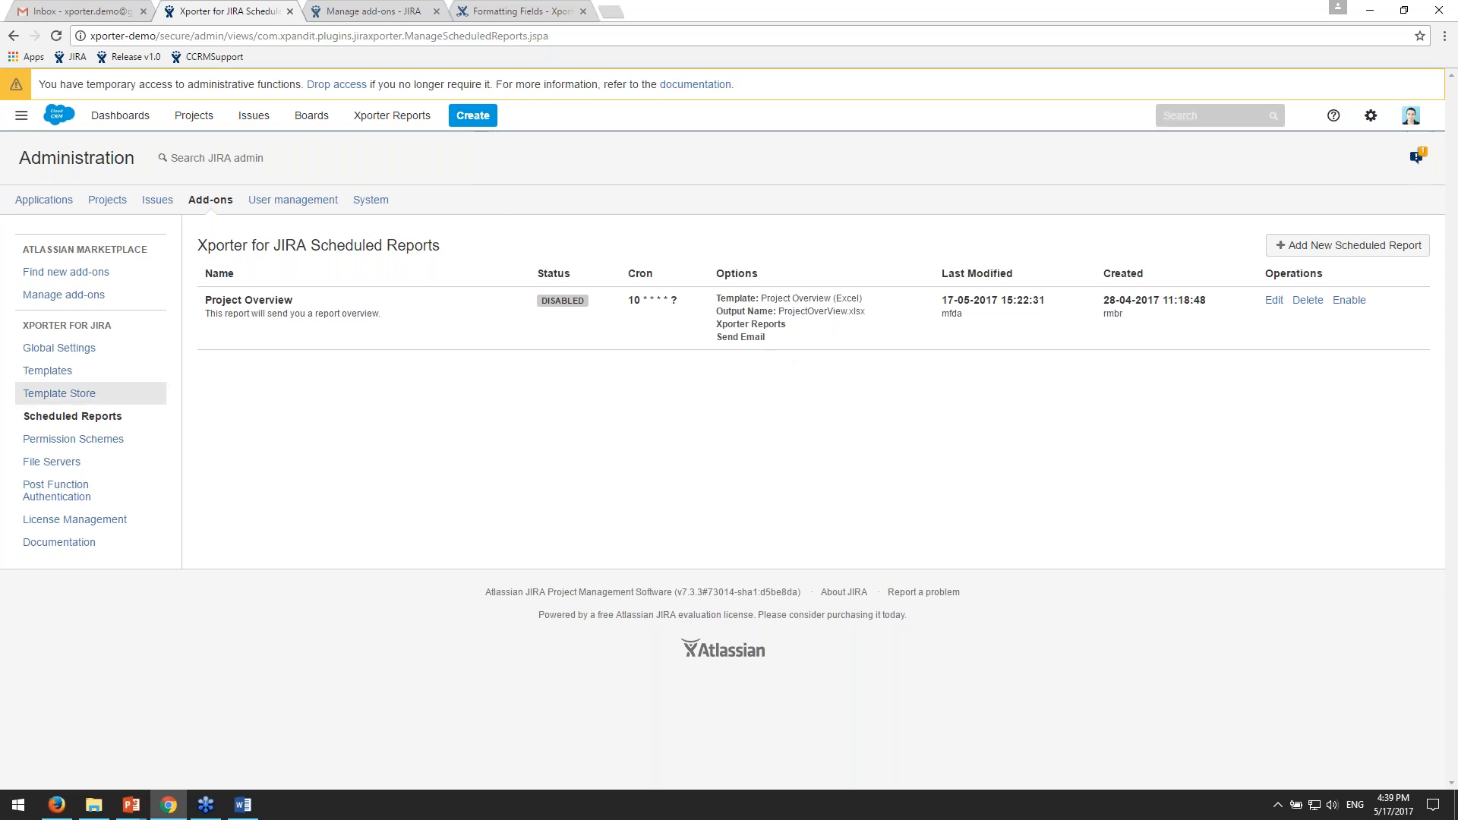
left_click_drag(320, 245, 505, 247)
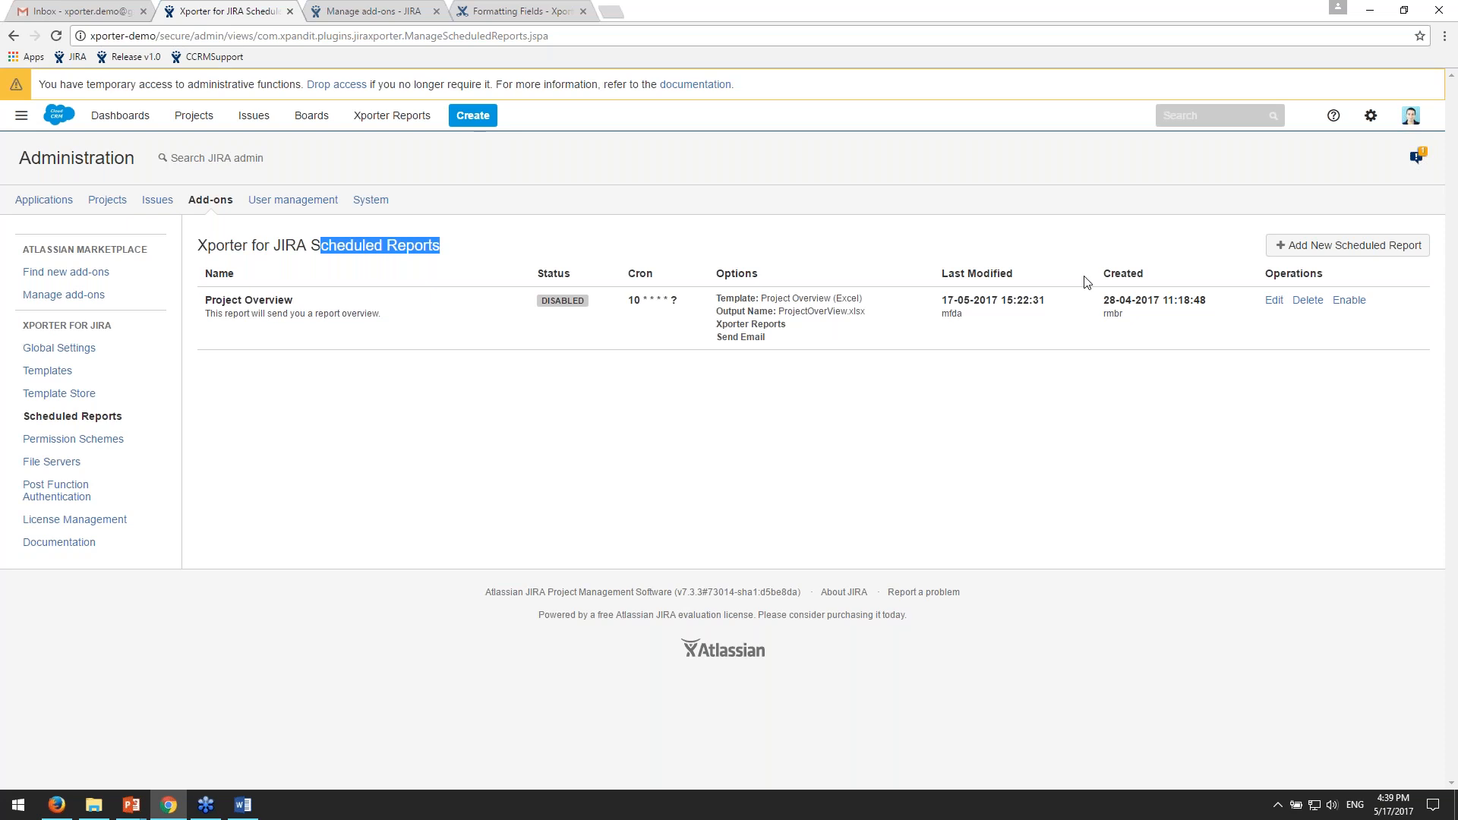
mouse_move(624, 303)
left_mouse_down()
mouse_move(684, 302)
mouse_move(645, 298)
left_mouse_up()
left_click(681, 301)
left_click(688, 303)
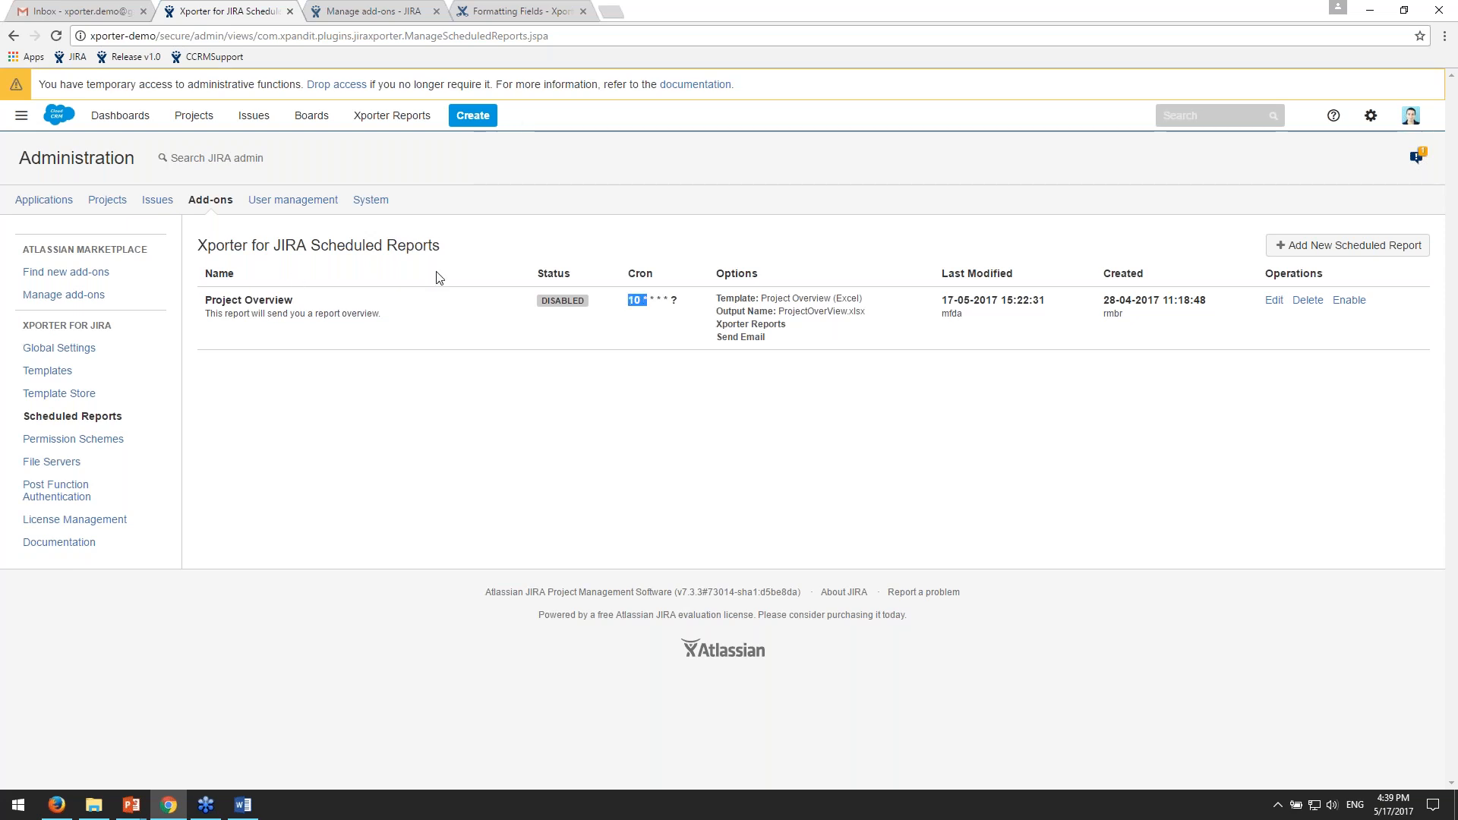
left_click_drag(720, 337, 777, 345)
- Check the Gmail inbox for incoming mail, and enable the Project Overview scheduled report in JIRA
left_click(75, 10)
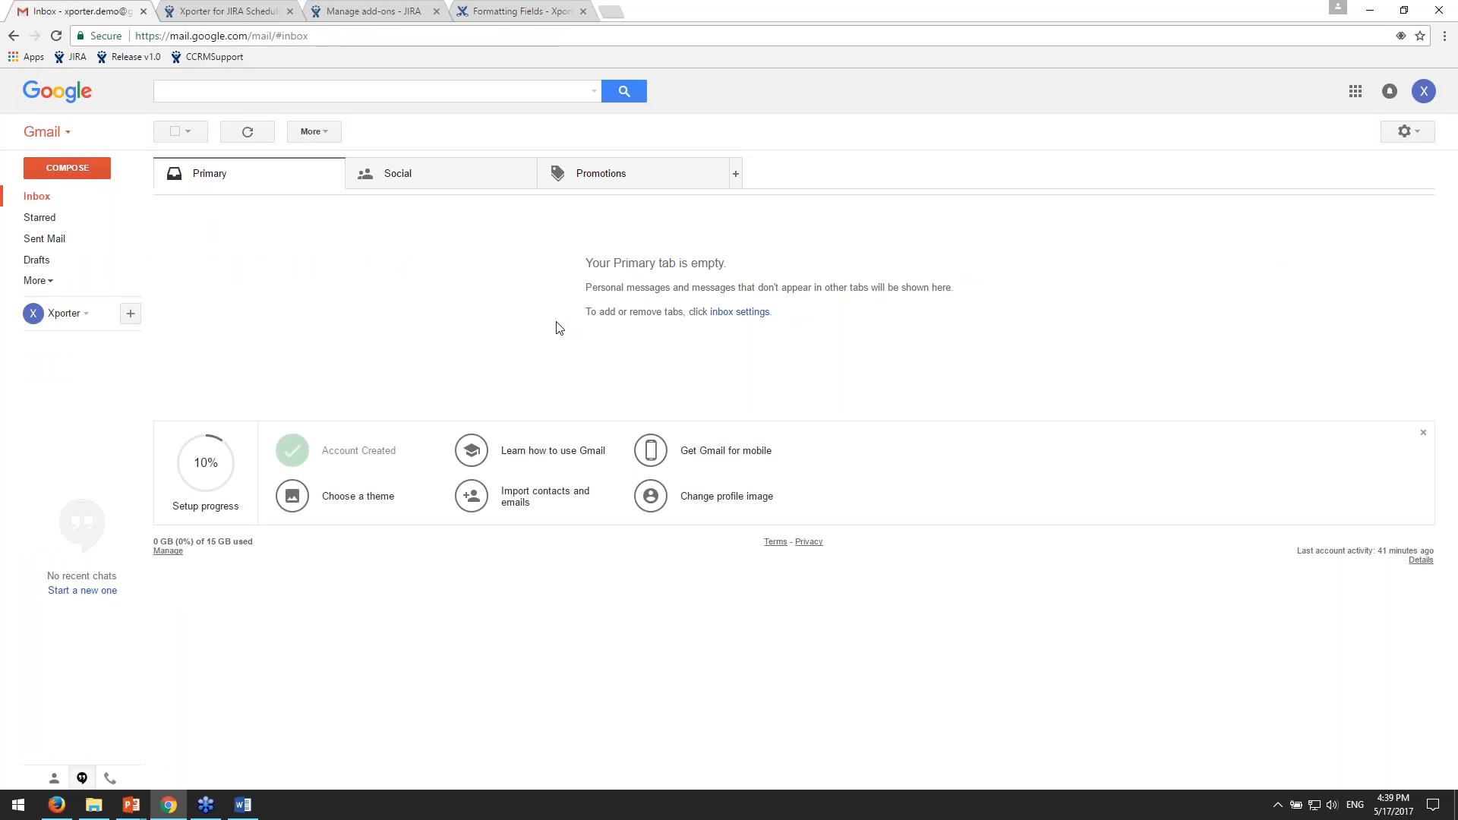
left_click(371, 12)
key("ctrl+shift+Tab")
left_click(1344, 300)
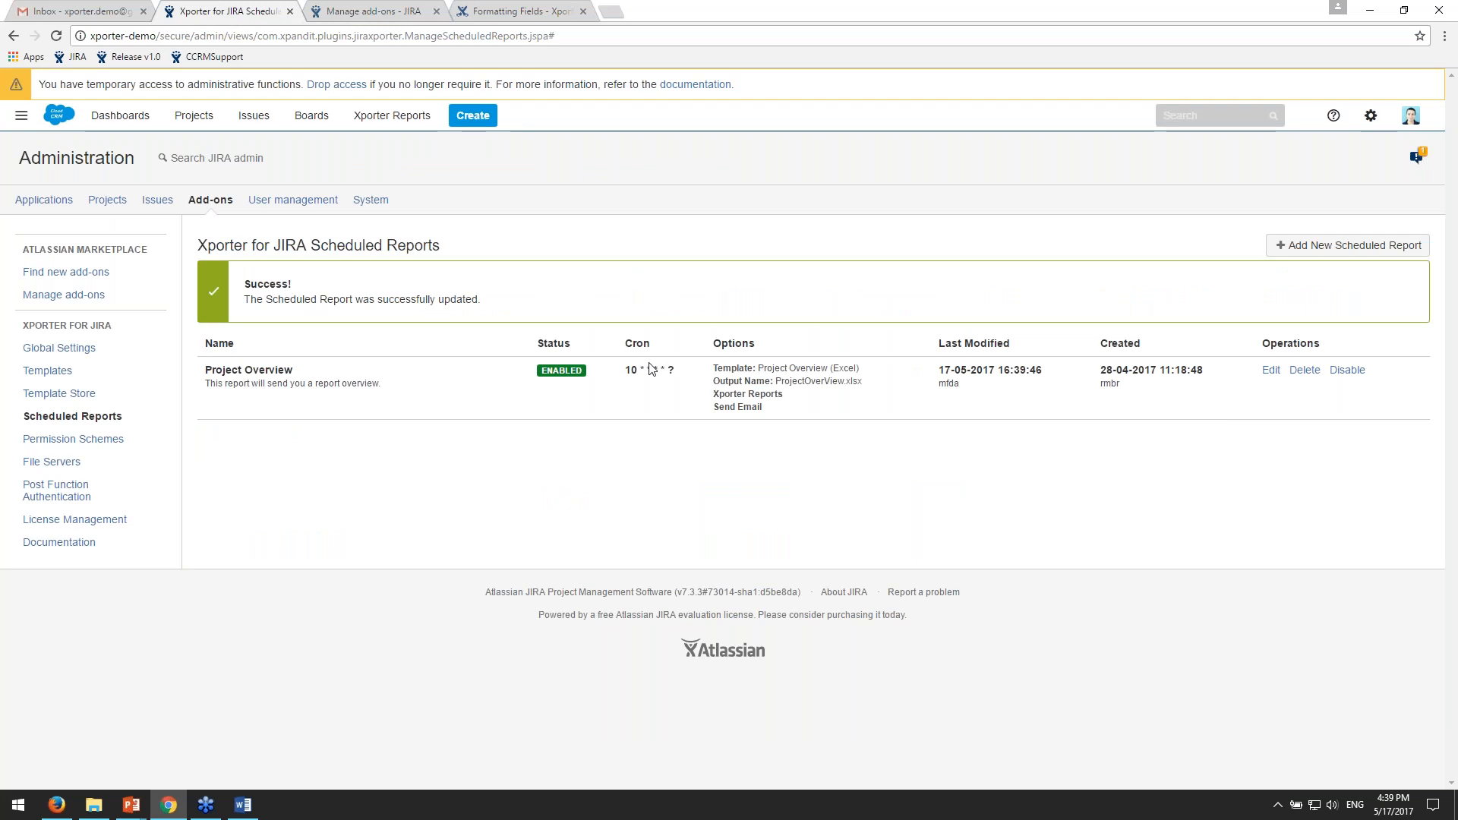
left_click(133, 11)
left_click(221, 11)
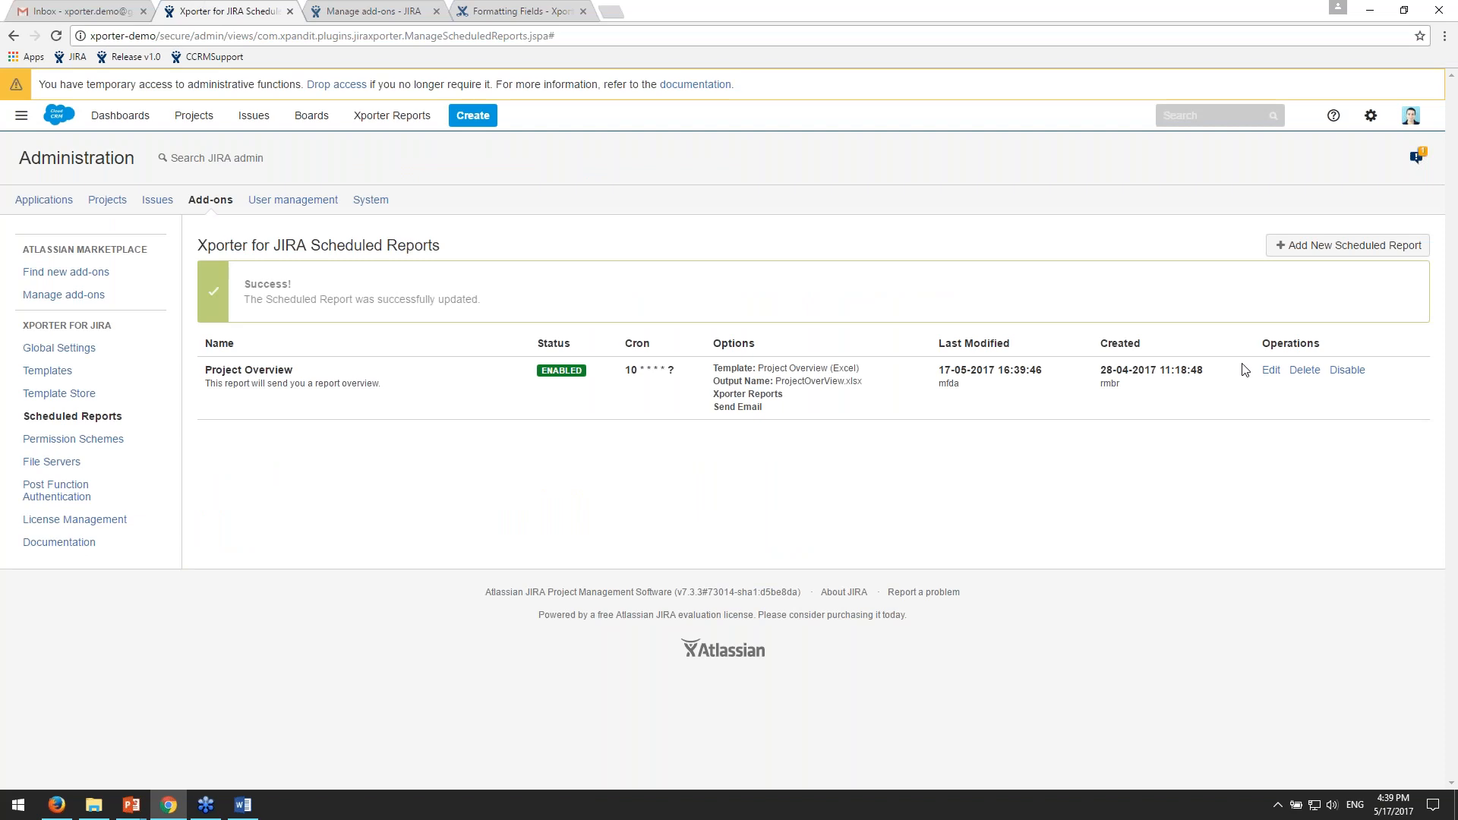
- Open the Project Overview scheduled report for editing and review its name, description and cron expression
left_click(1270, 370)
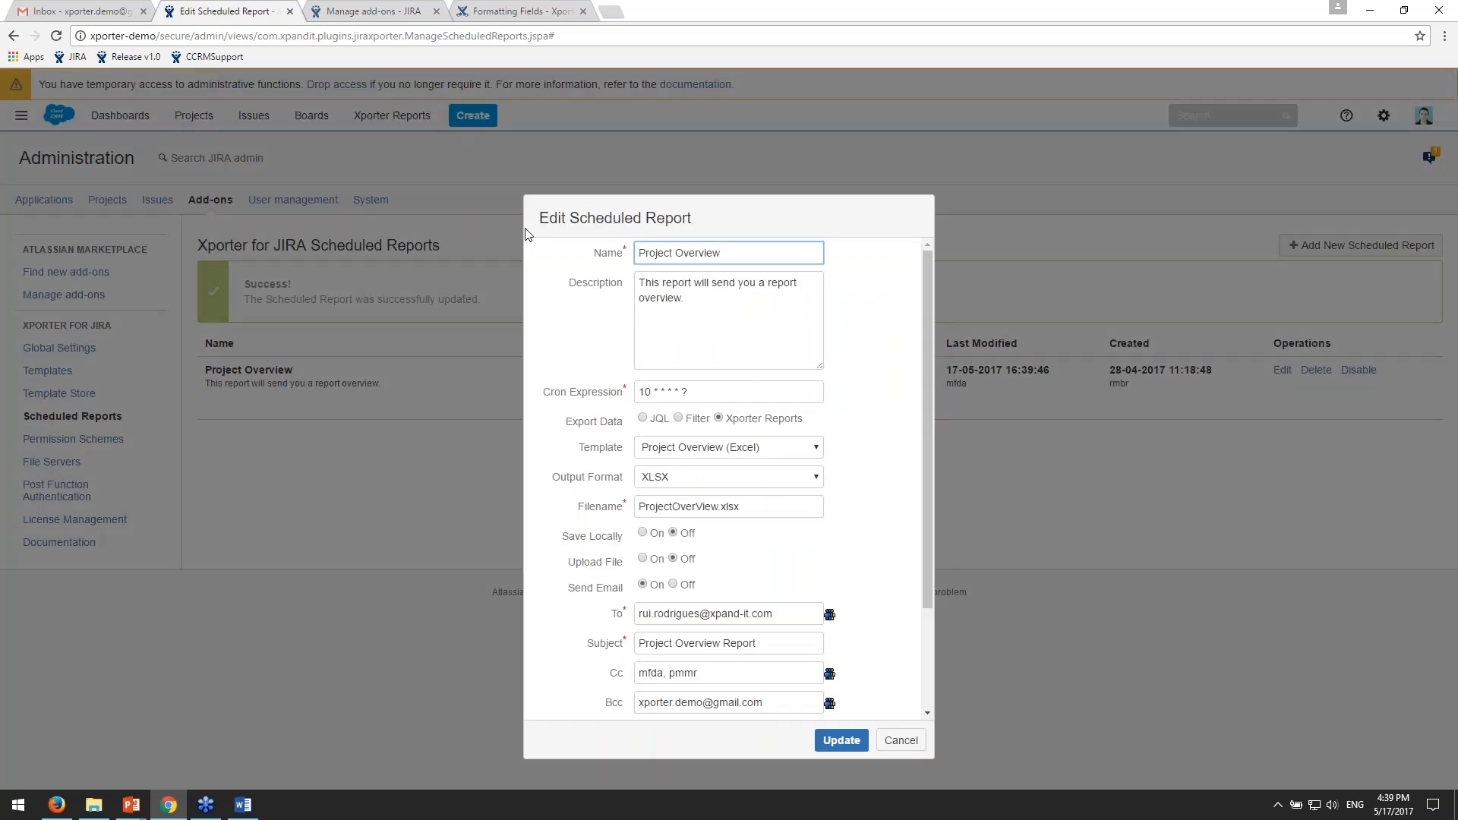
scroll(858, 258, "down", 2)
scroll(871, 267, "up", 2)
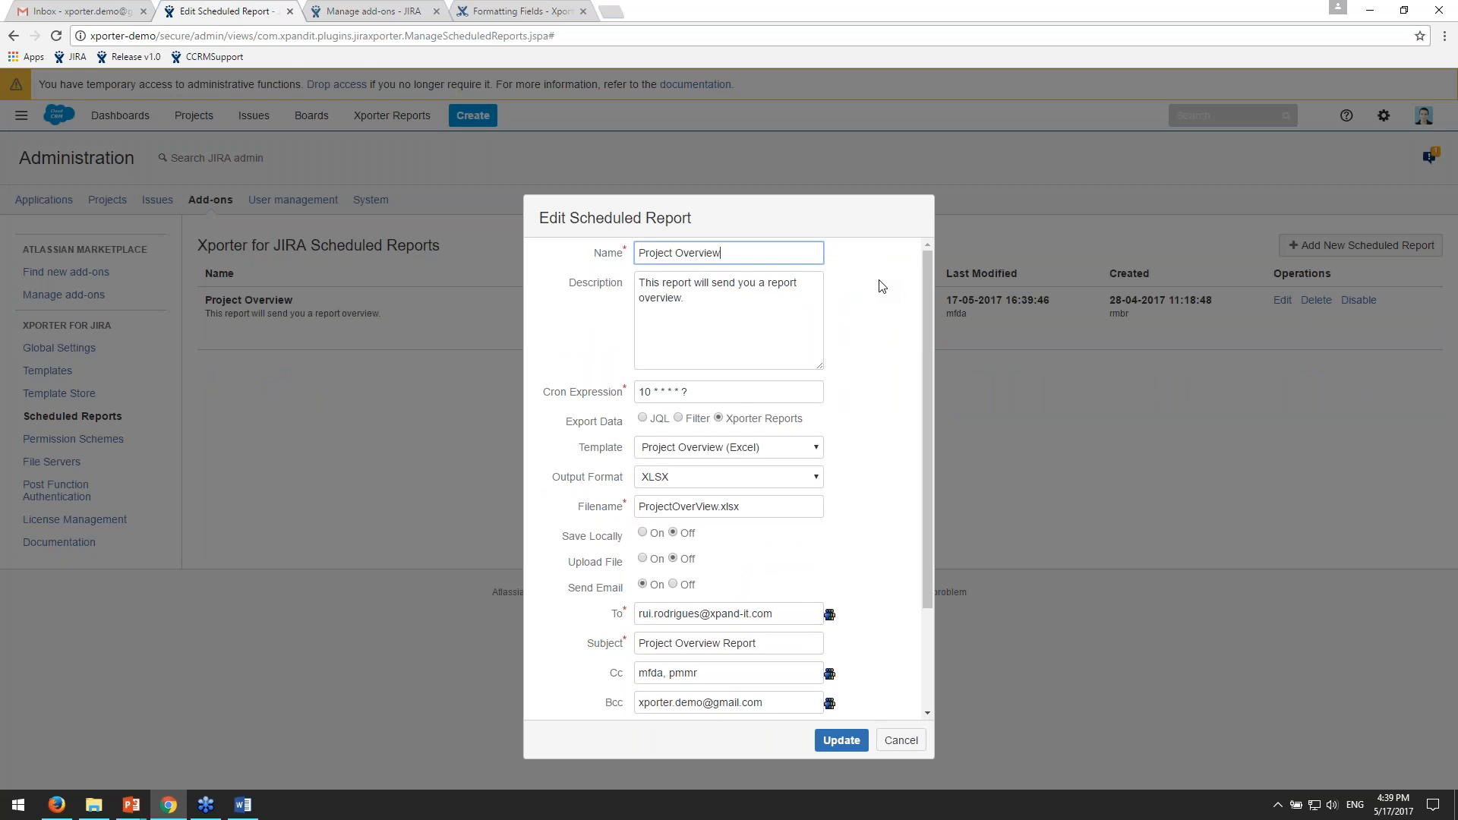
scroll(723, 324, "down", 2)
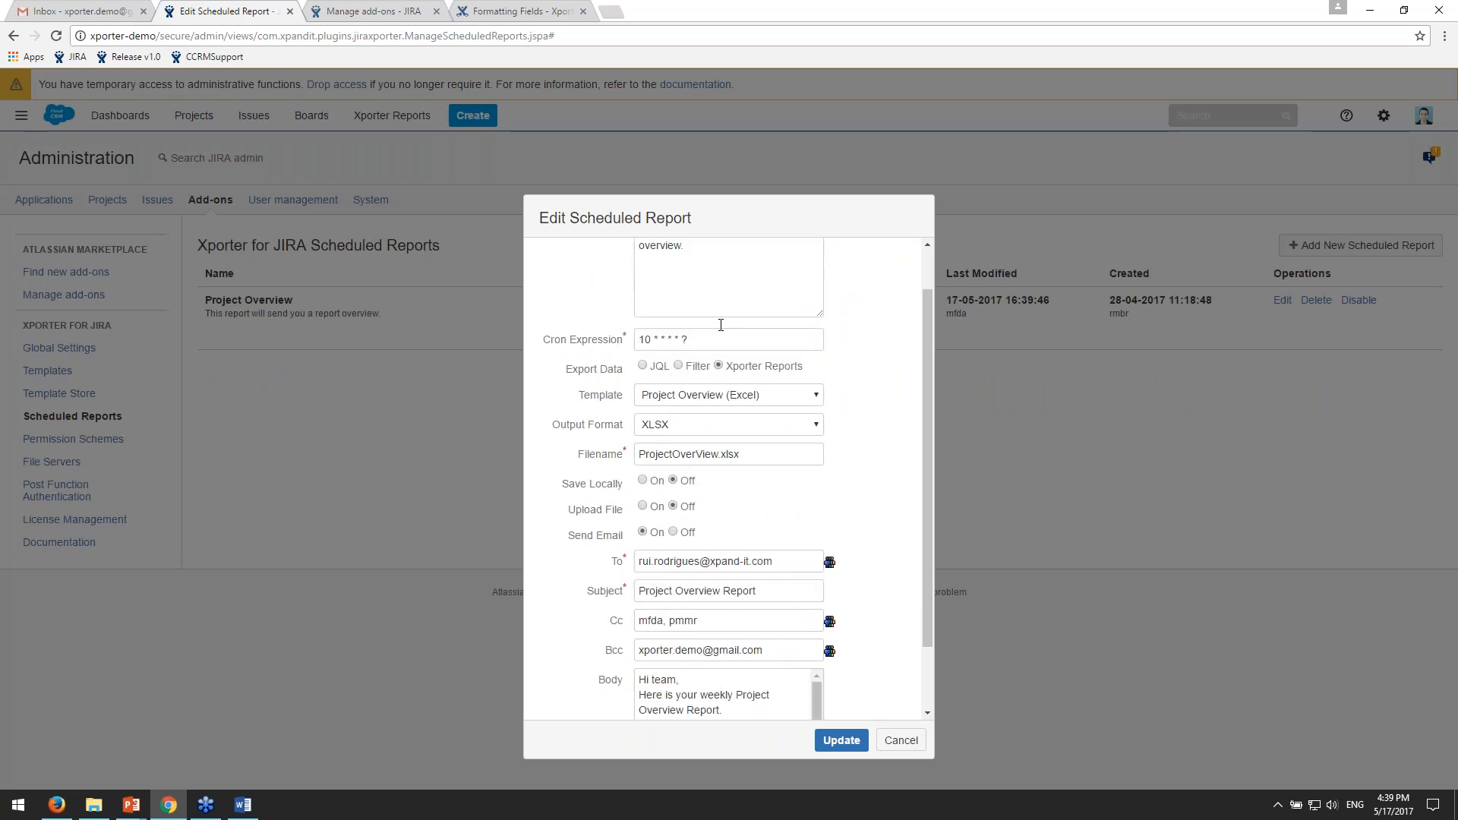
scroll(723, 324, "up", 2)
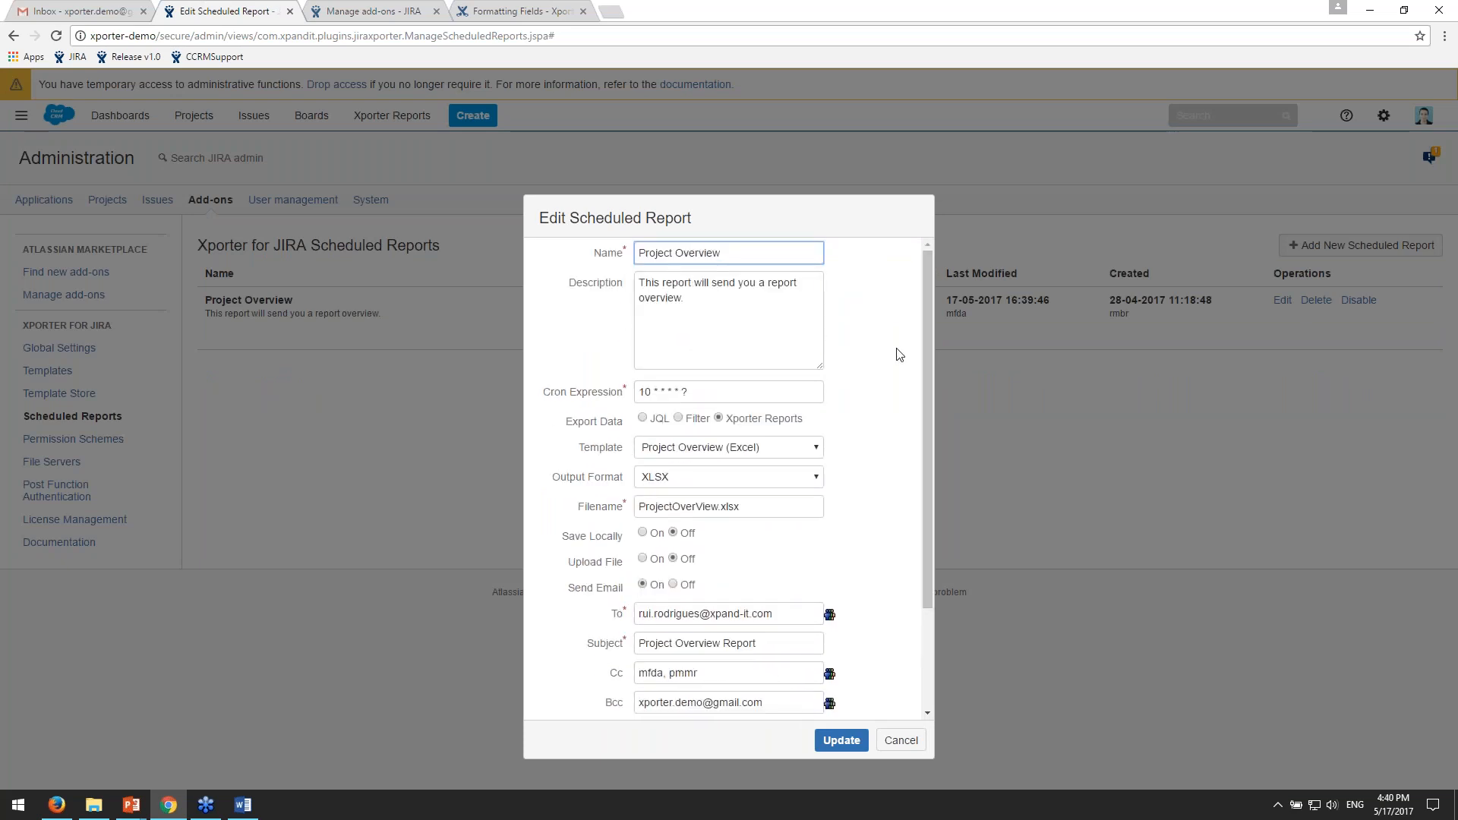
triple_click(813, 252)
left_click_drag(735, 392, 735, 383)
left_click(908, 405)
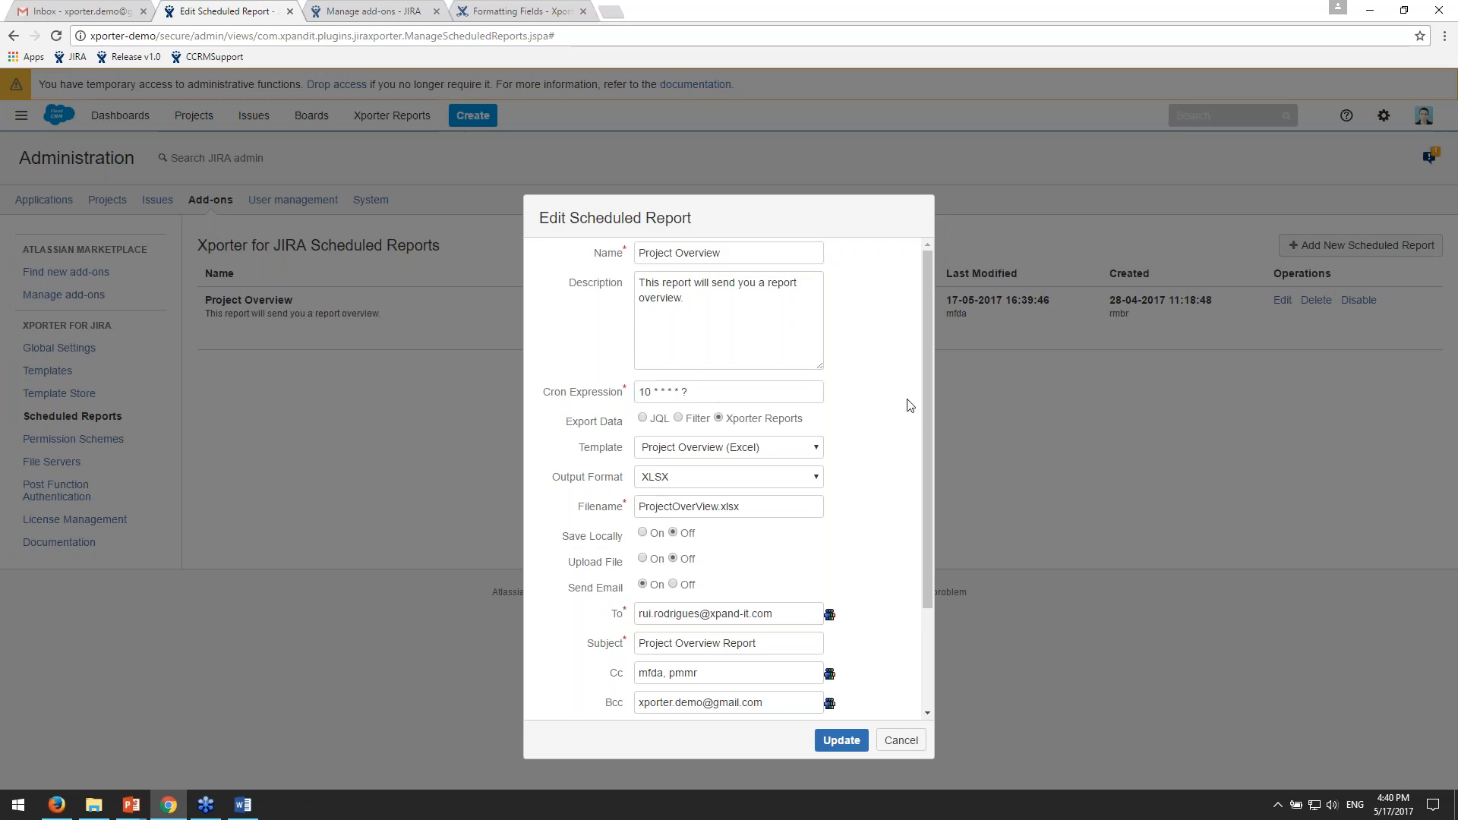
- Try Filter as the scheduled report's export data and look through the available saved filters
left_click_drag(584, 422, 618, 420)
left_click_drag(759, 417, 762, 418)
left_click(810, 417)
left_click(678, 419)
left_click(691, 449)
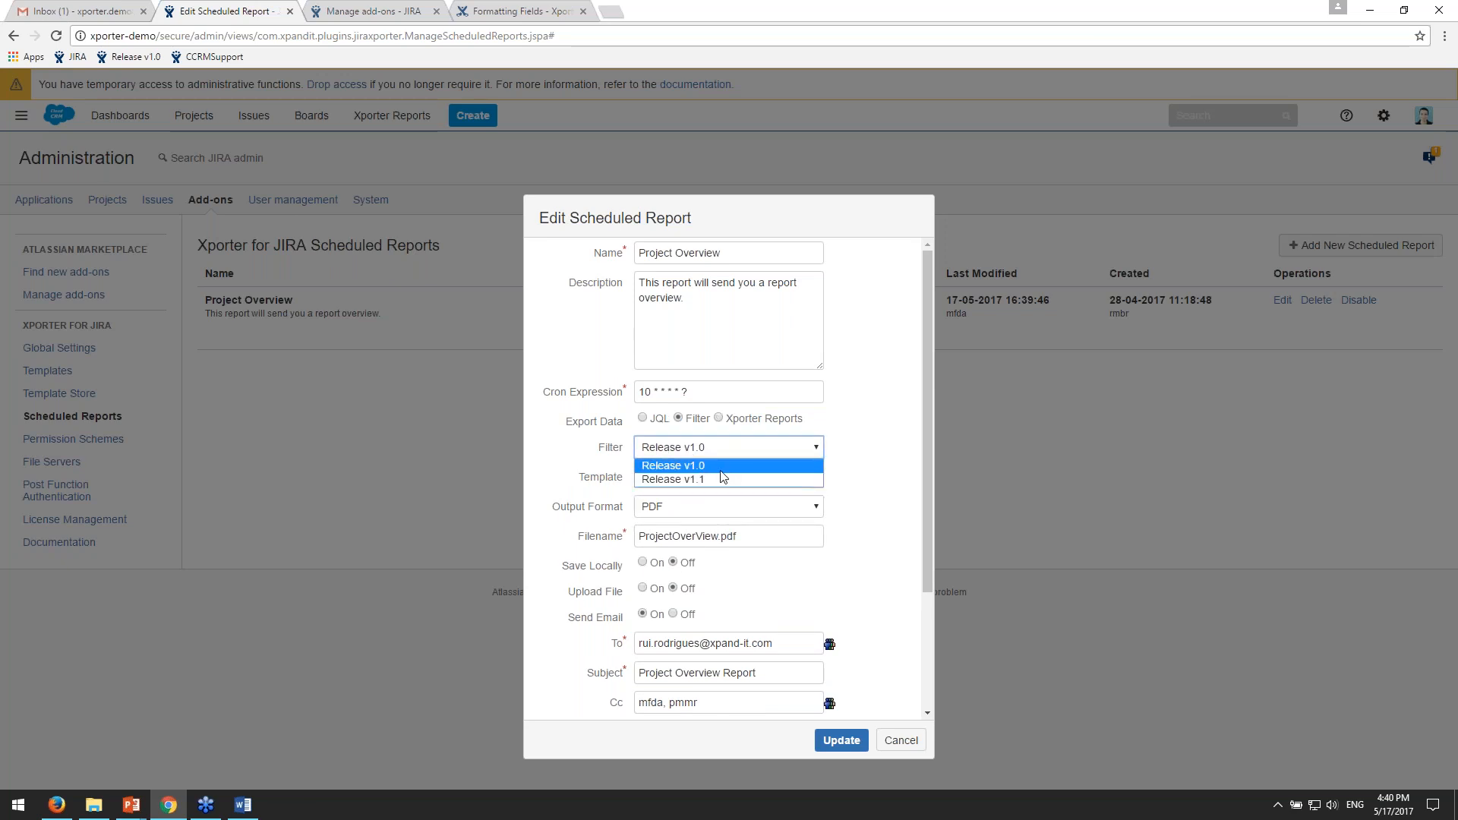
left_click(817, 452)
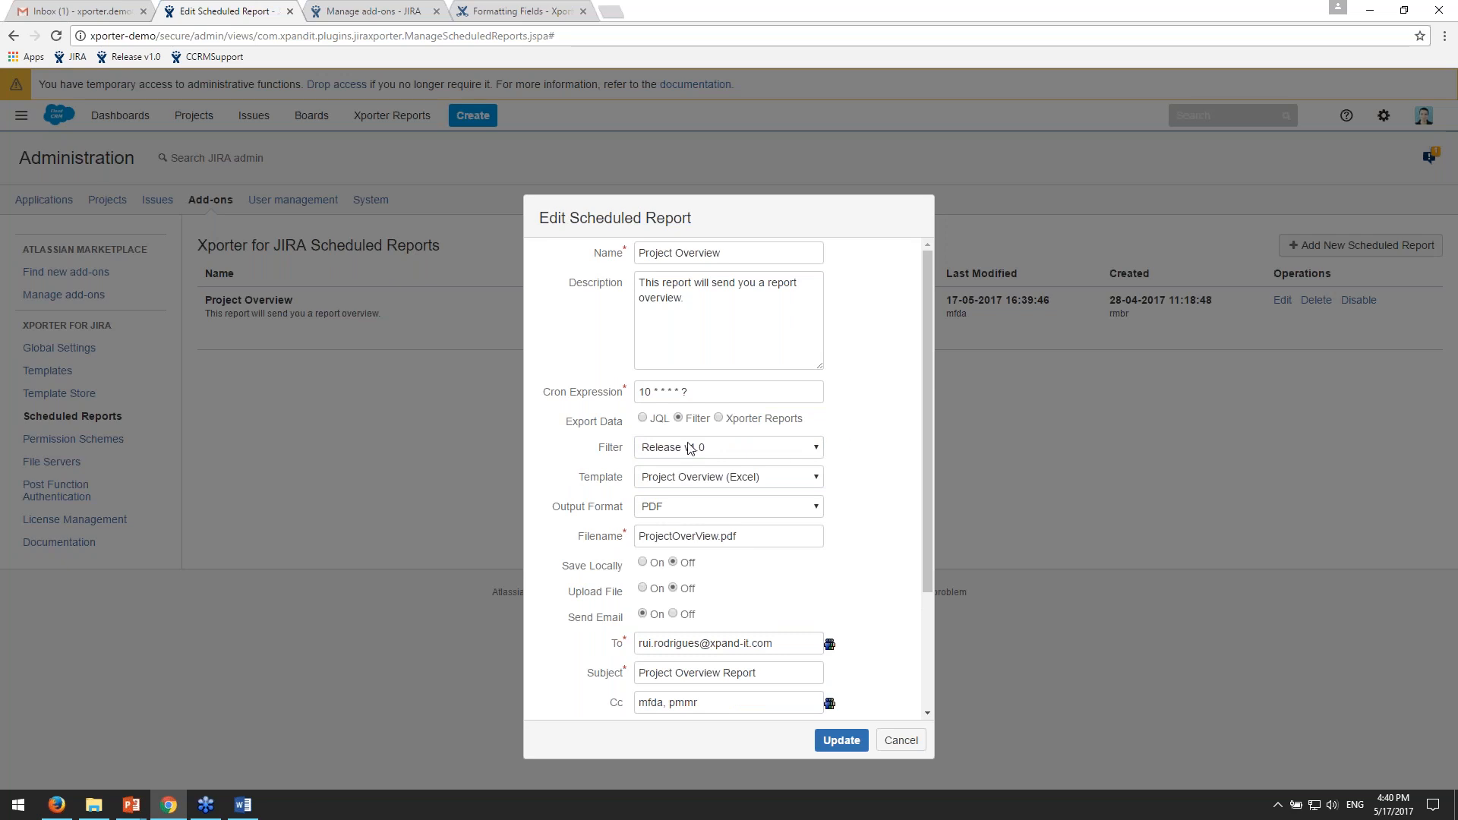
- Try a JQL expression for project CCRM as export data, switch back to Xporter Reports and view the template choices
left_click(643, 419)
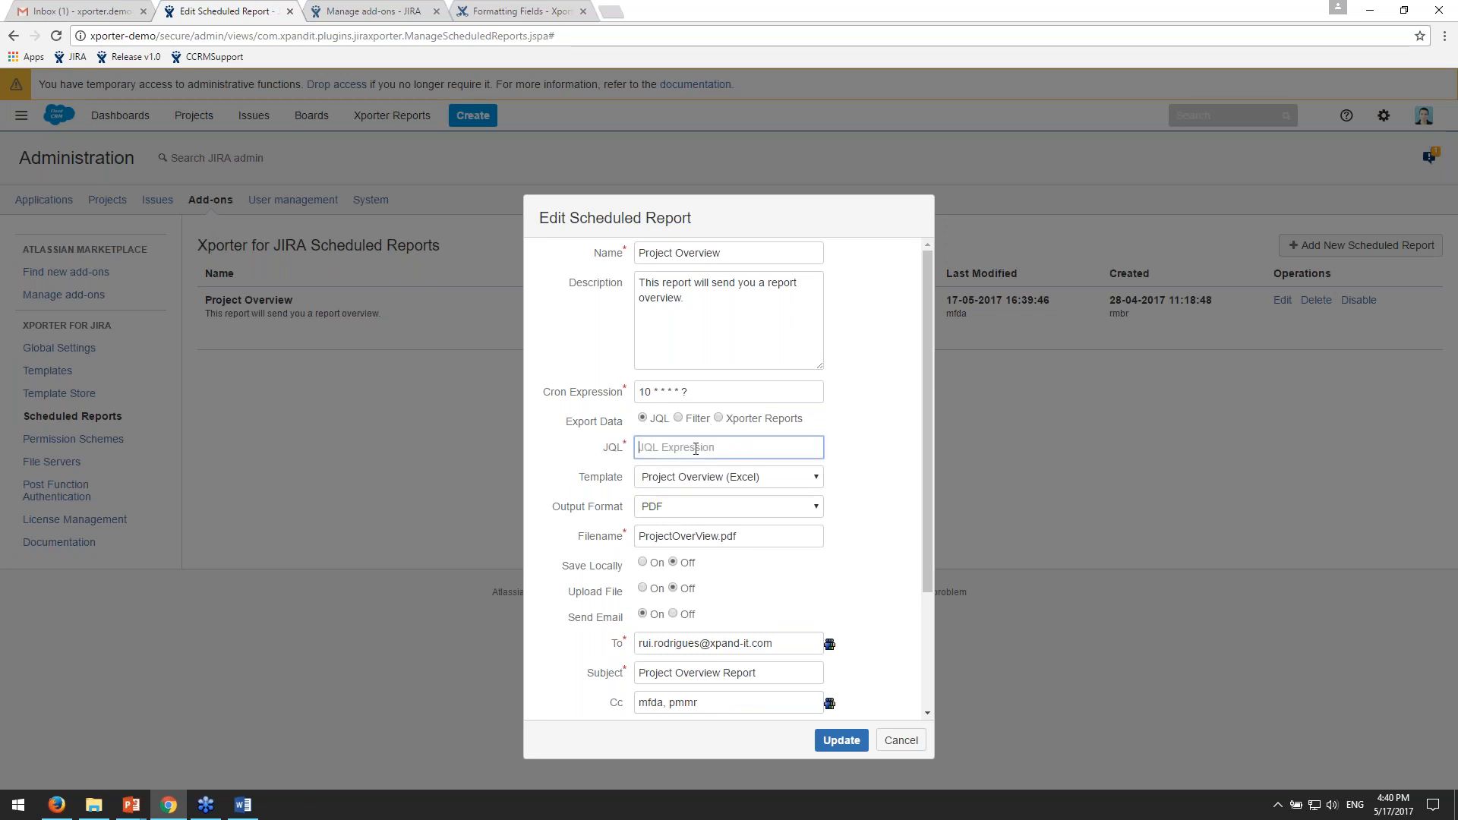
type("project -")
type("CCRM")
left_click(738, 420)
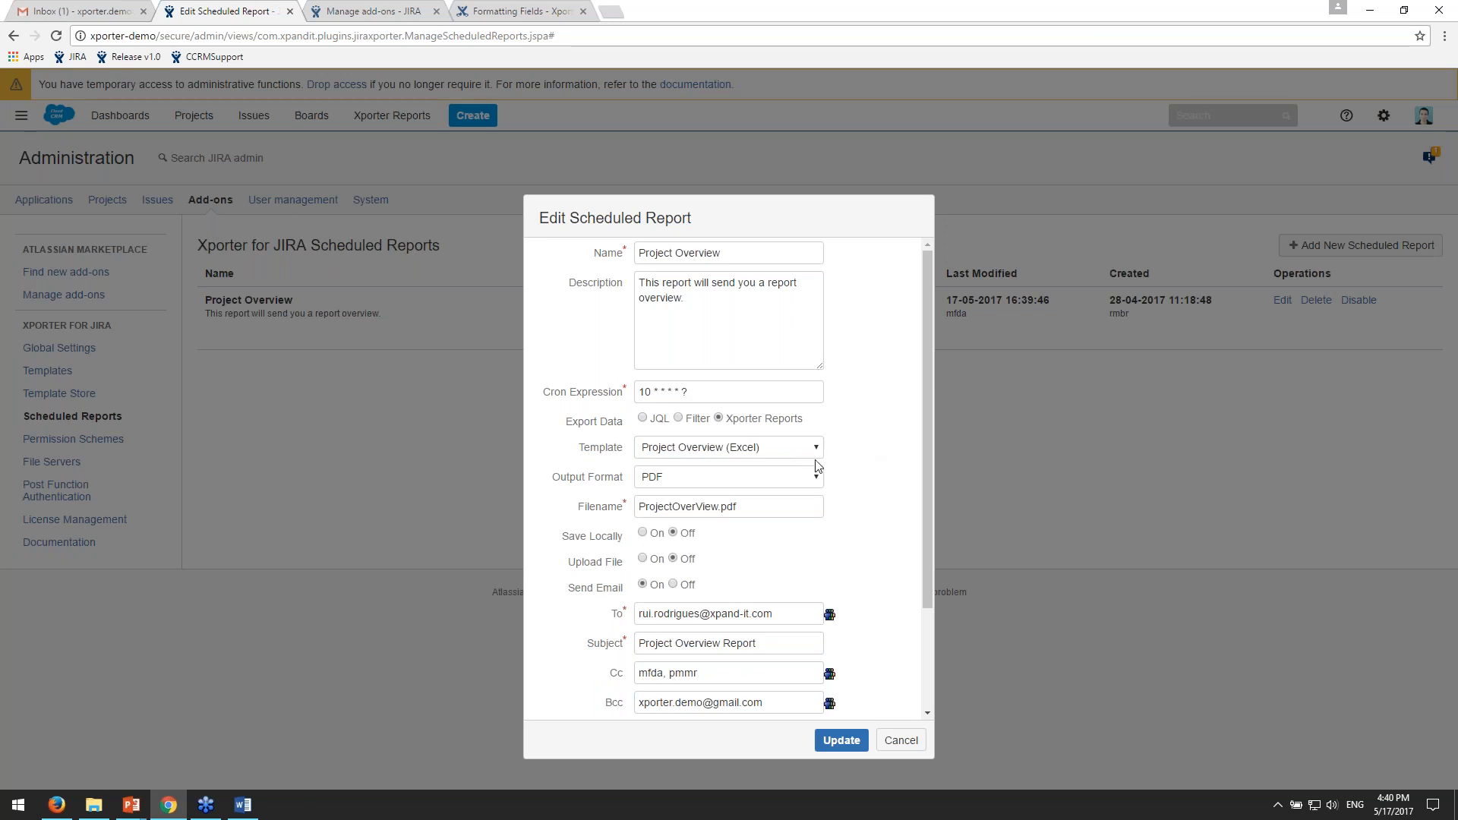
left_click(735, 449)
left_click(736, 449)
- Review the scheduled report's output format, filename and Send Email setting
scroll(885, 449, "down", 2)
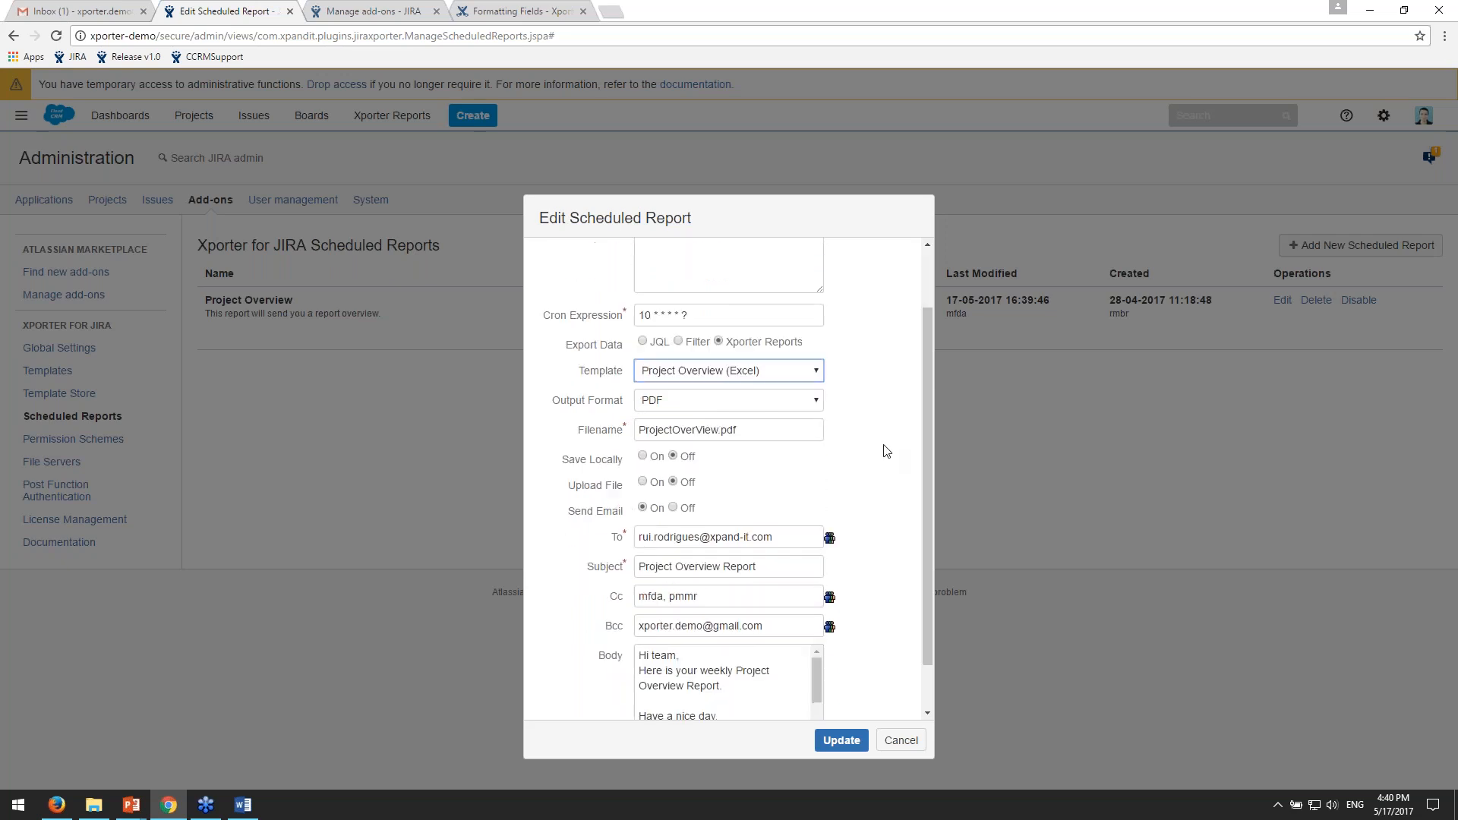
scroll(809, 392, "down", 1)
left_click_drag(769, 375, 608, 374)
left_click(771, 373)
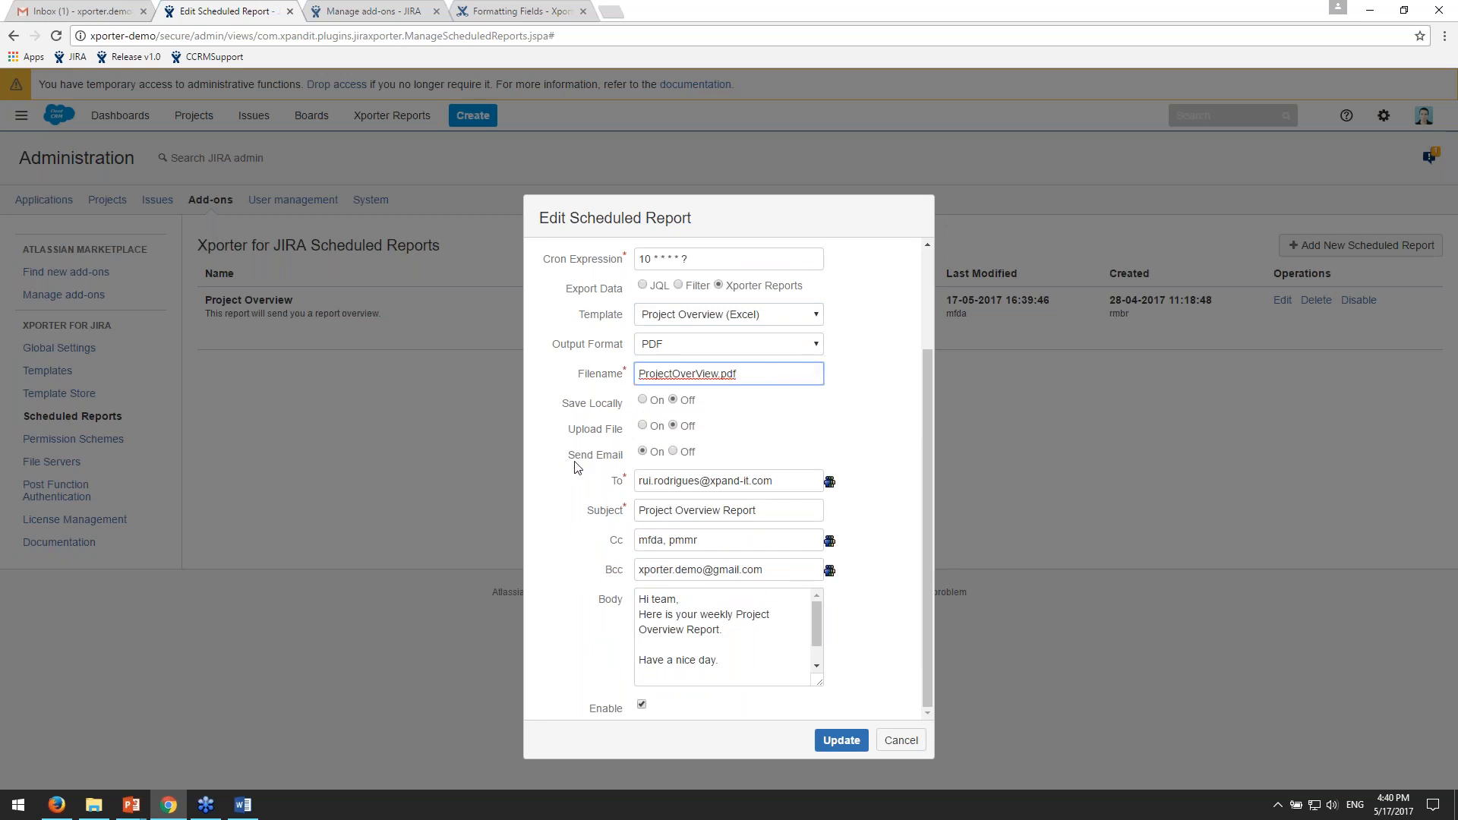
left_click(575, 397)
left_click_drag(561, 457, 700, 454)
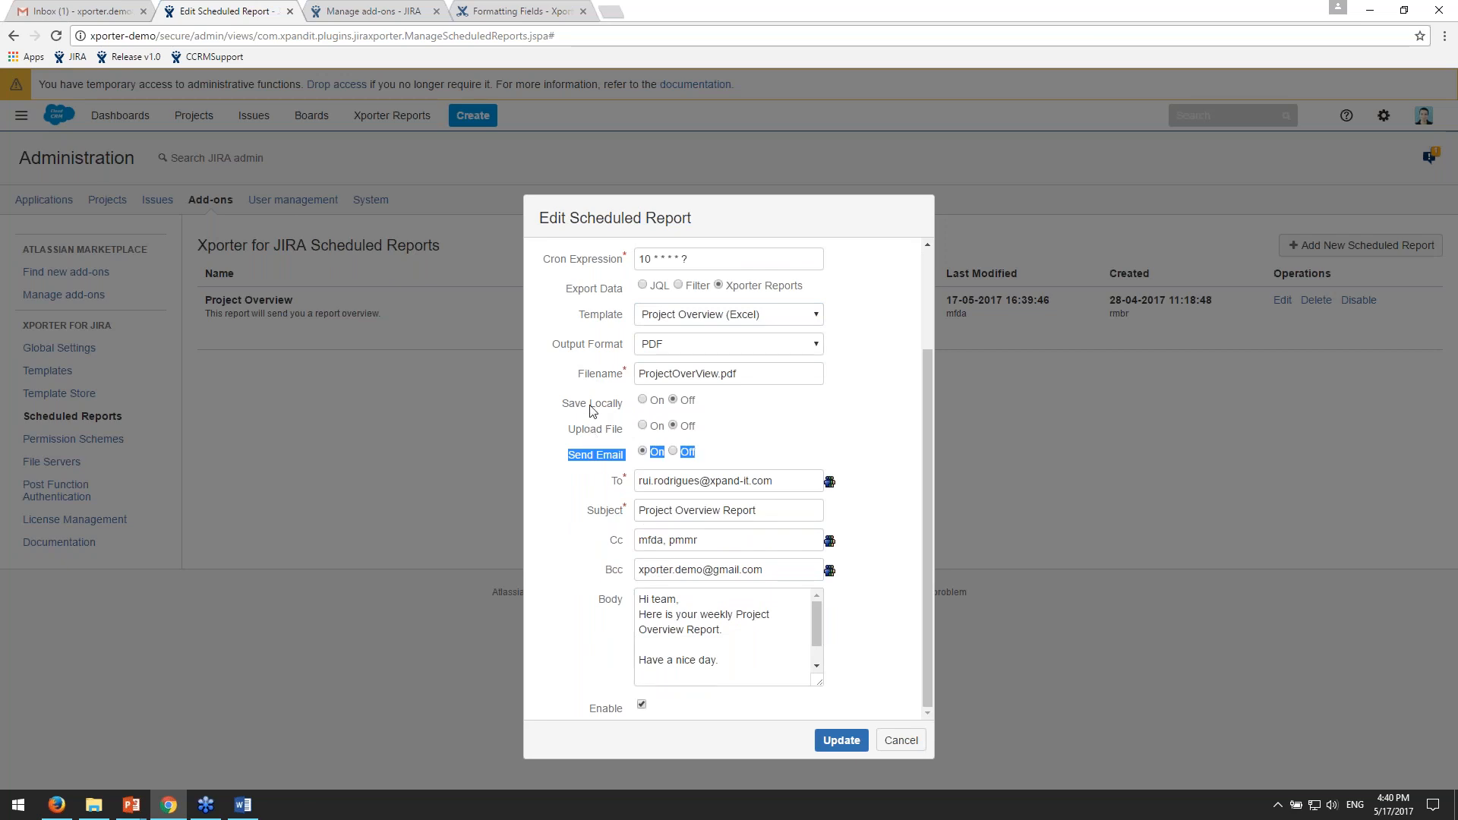
- Turn Save Locally on to view its path option, and turn it off again
left_click_drag(590, 404, 629, 409)
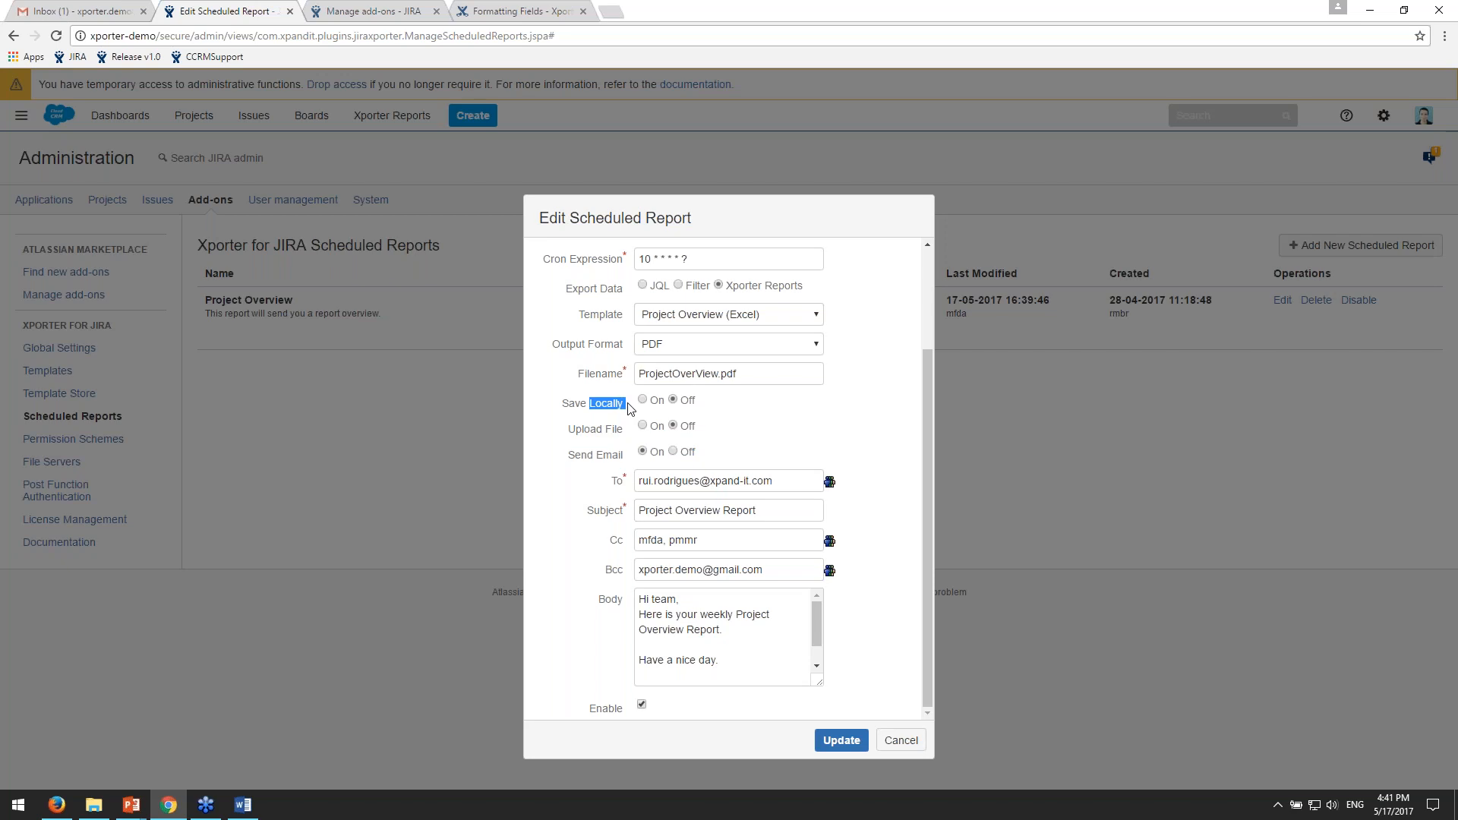
left_click(649, 400)
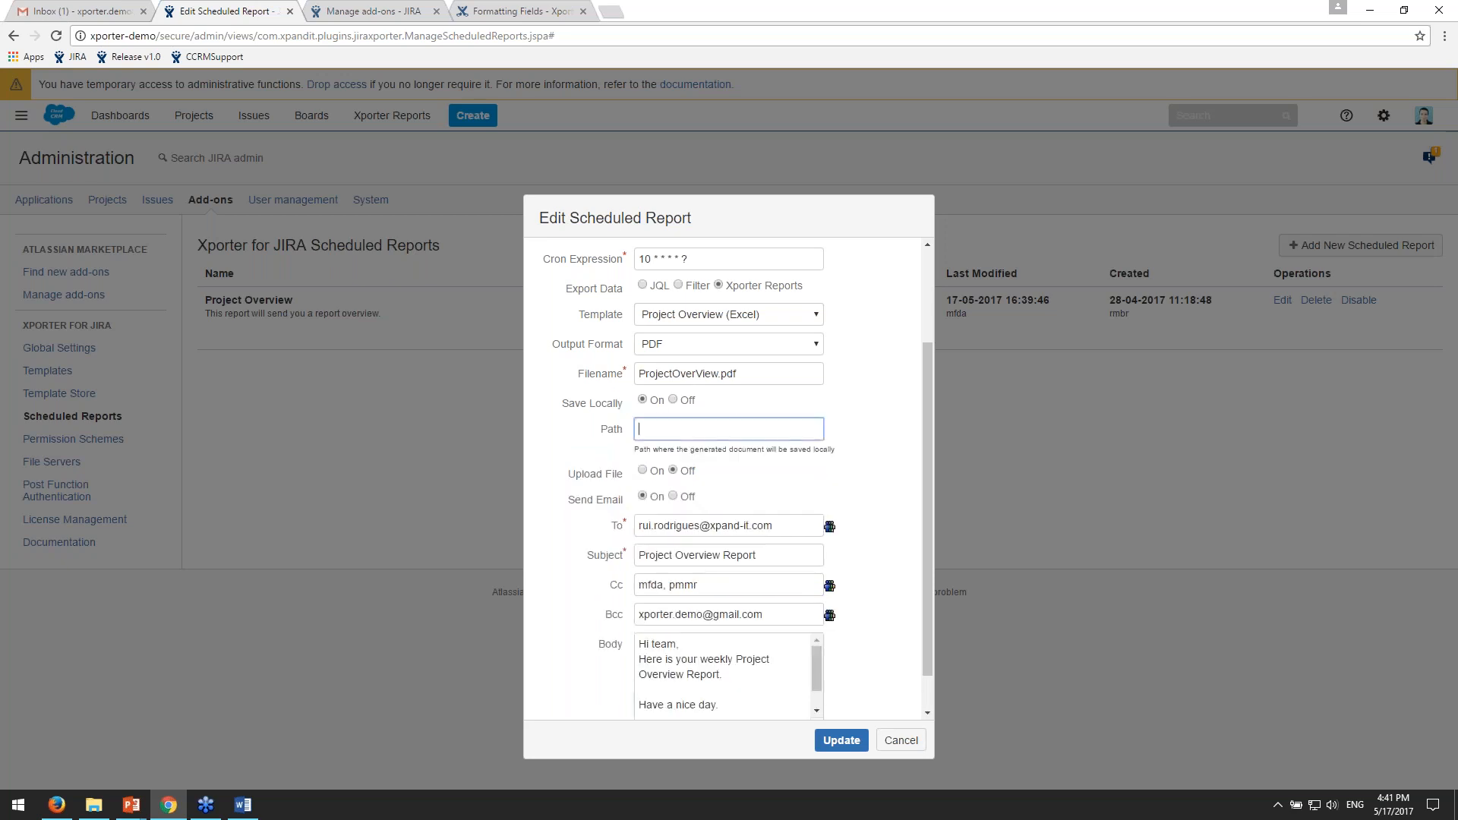
left_click(674, 400)
- Turn Upload File on to view the selectable file servers, and turn it off again
left_click_drag(583, 429, 615, 423)
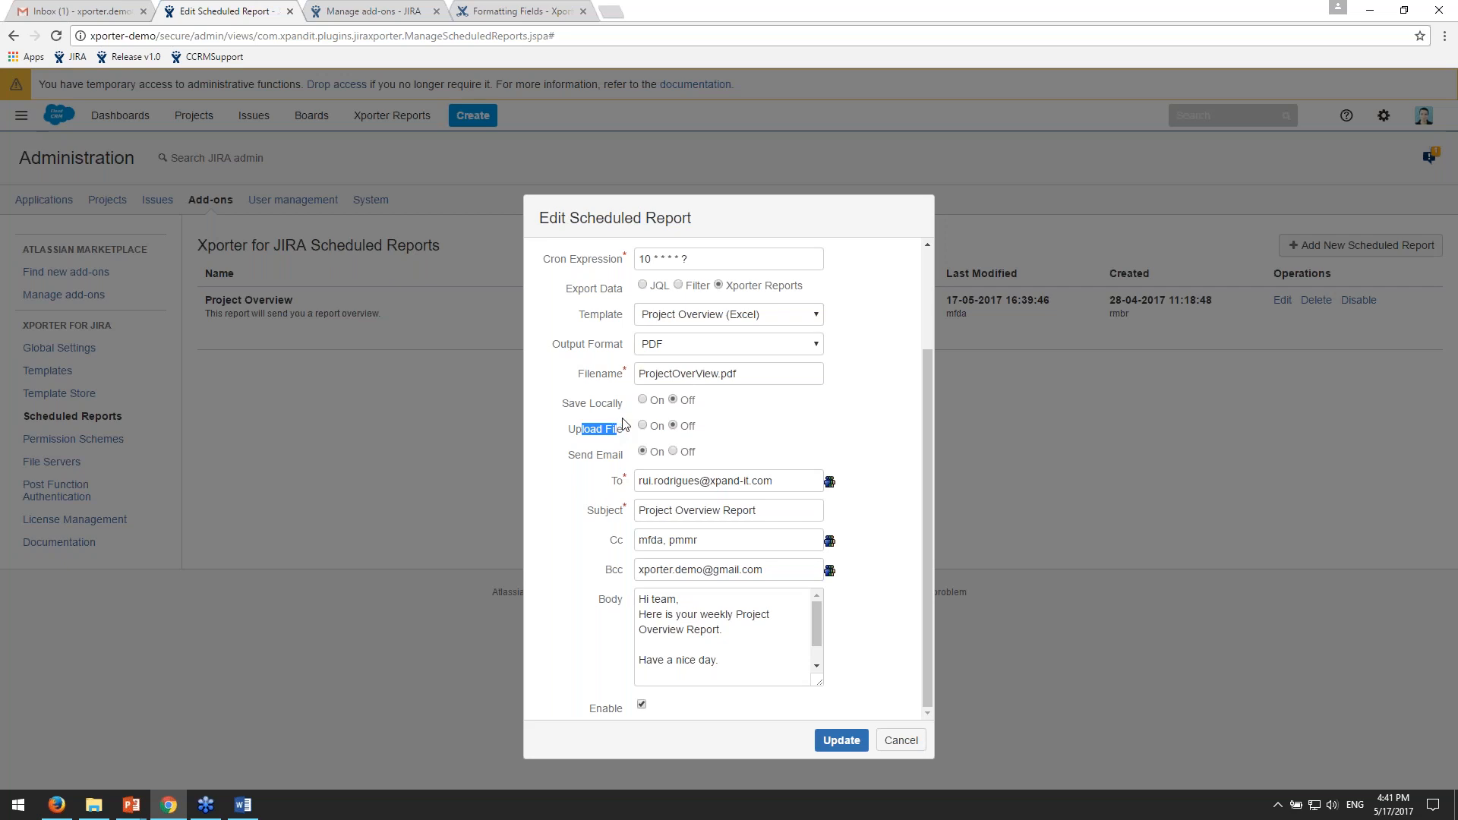
left_click(656, 427)
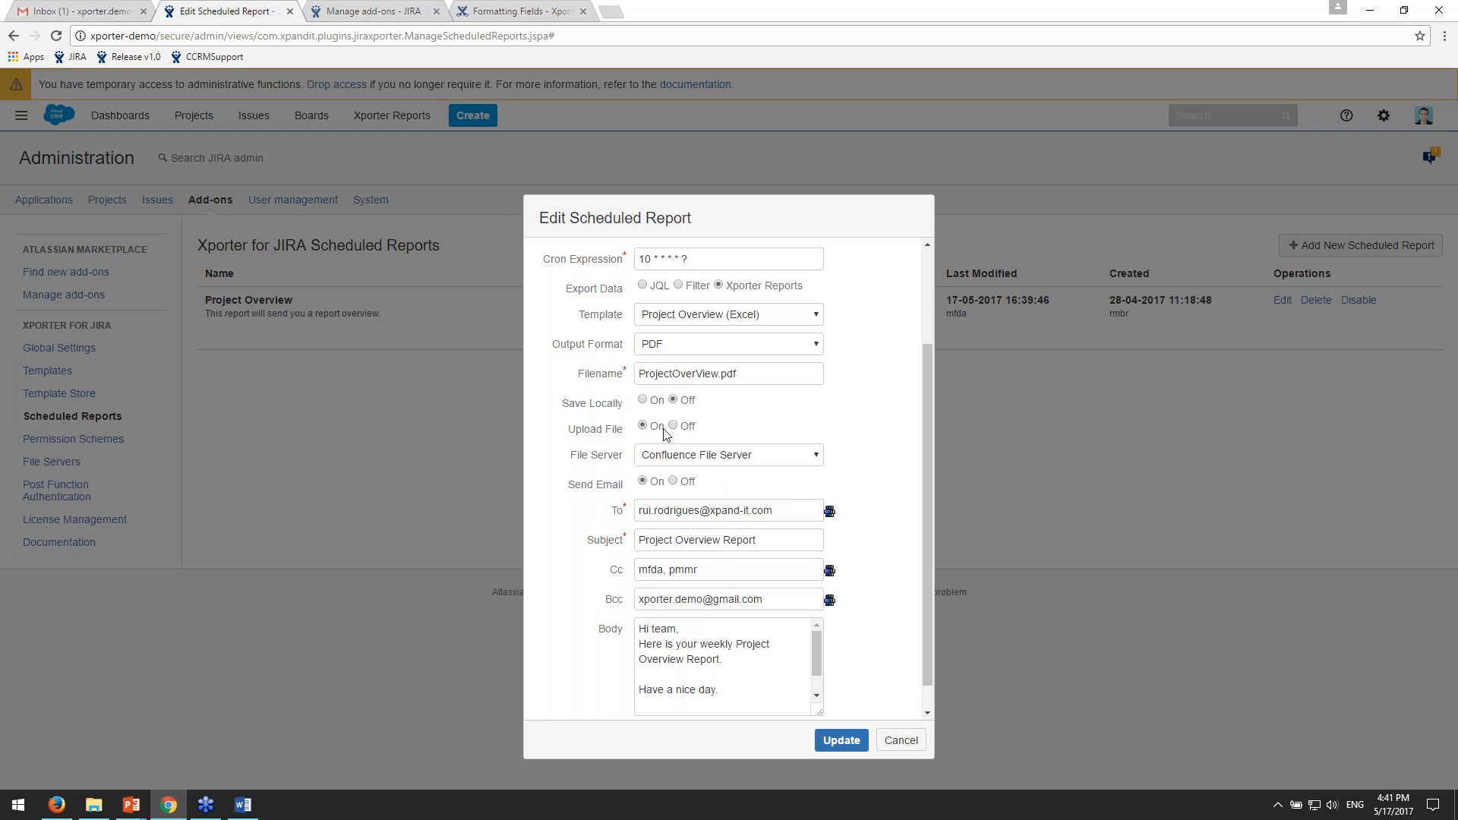
left_click(760, 456)
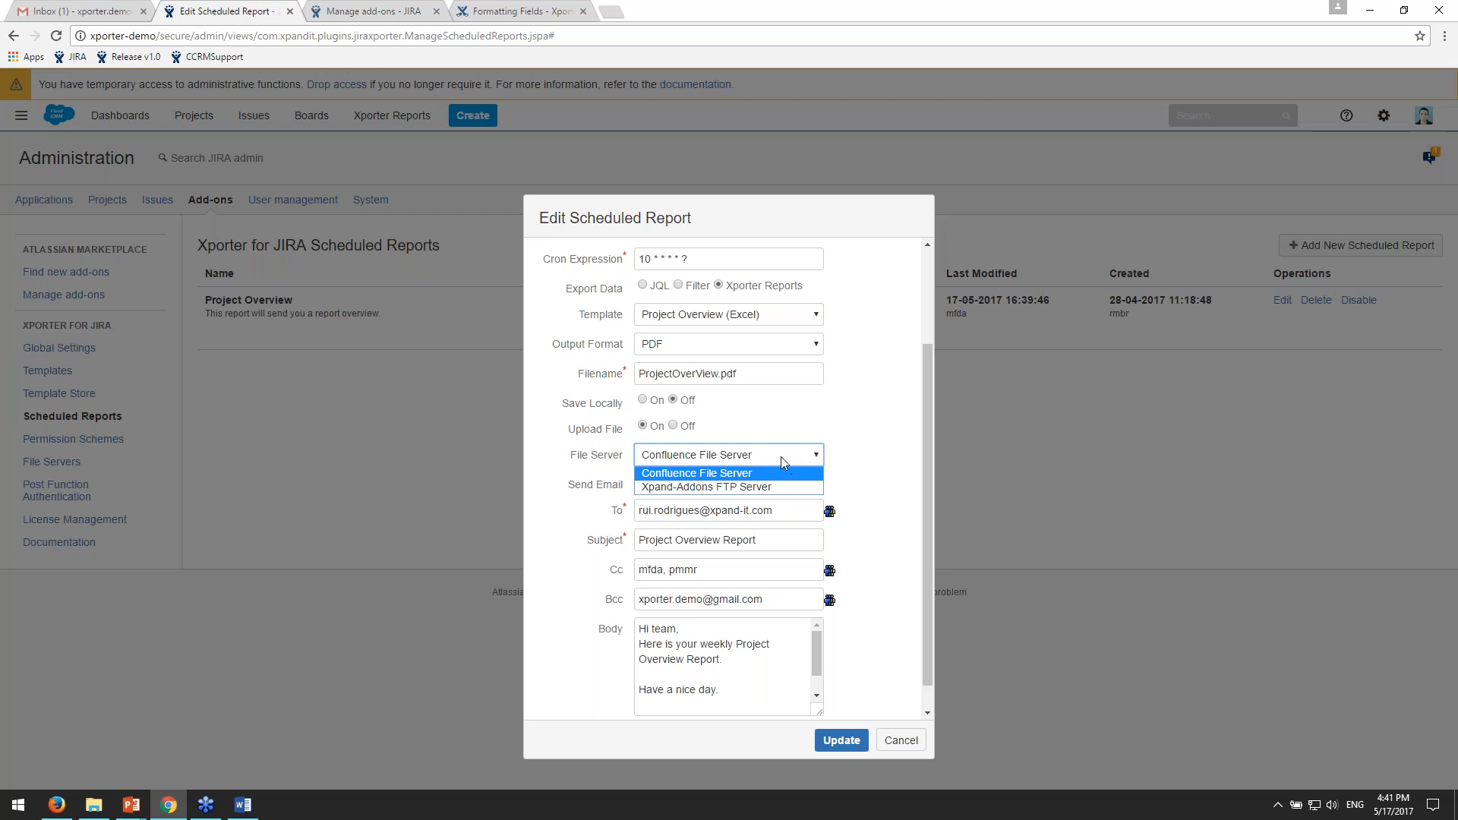
left_click(673, 426)
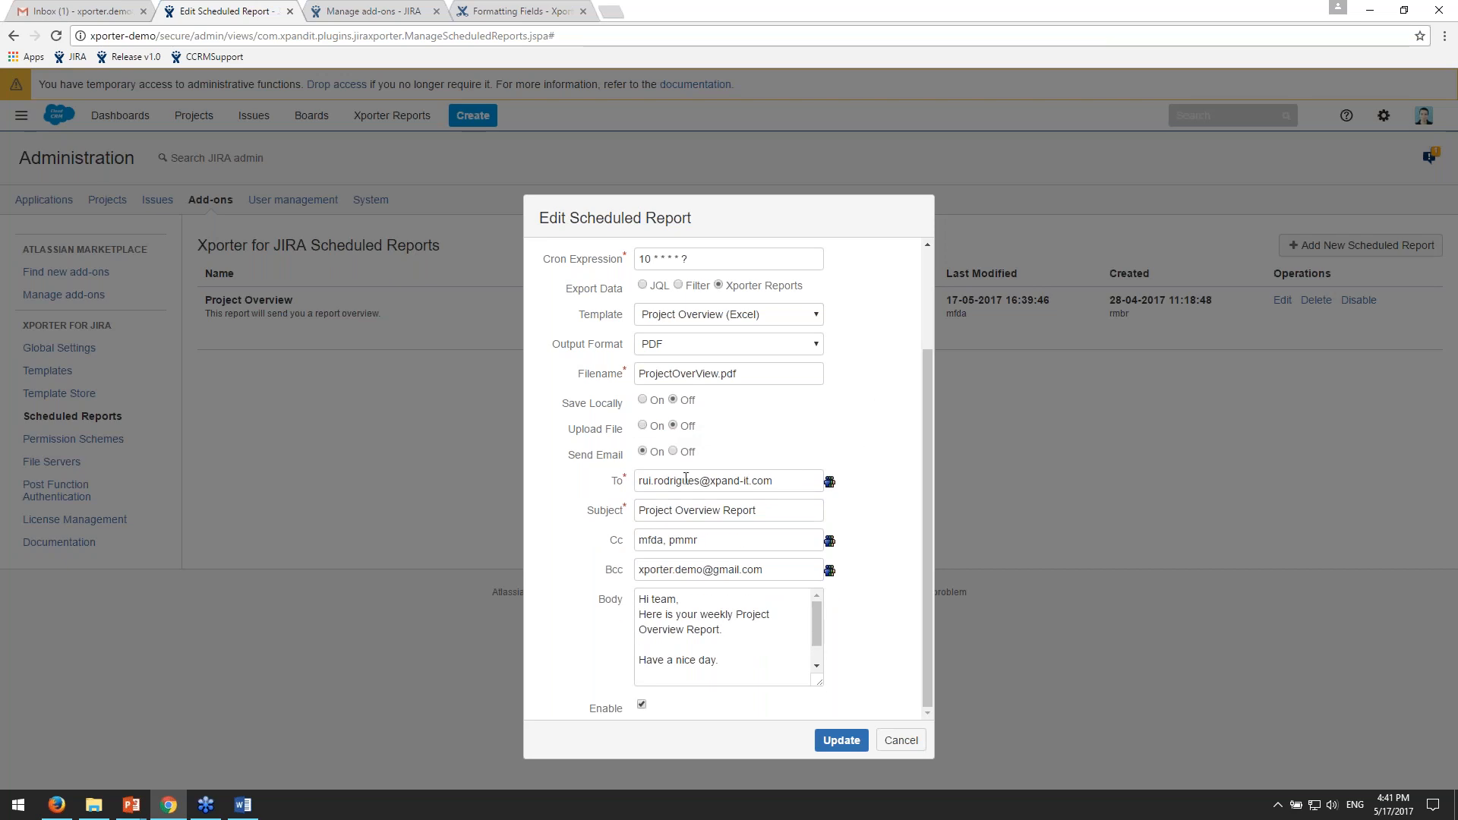
- Review the e-mail's recipient, subject, Cc, Bcc and body fields, and close the scheduled report without updating it
triple_click(781, 480)
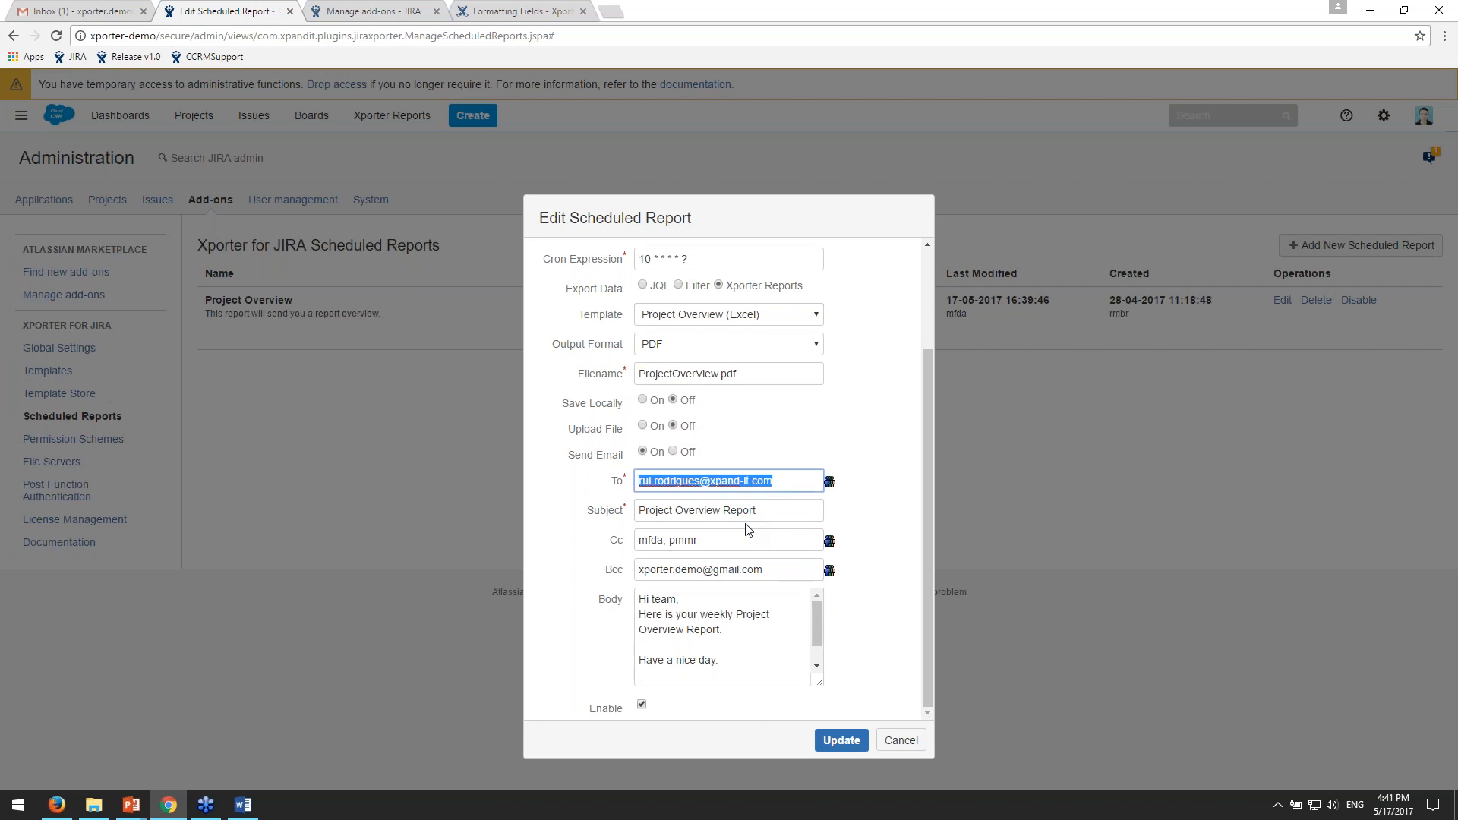
left_click(786, 509)
left_click_drag(786, 509, 657, 542)
left_click(651, 541)
left_click(693, 543)
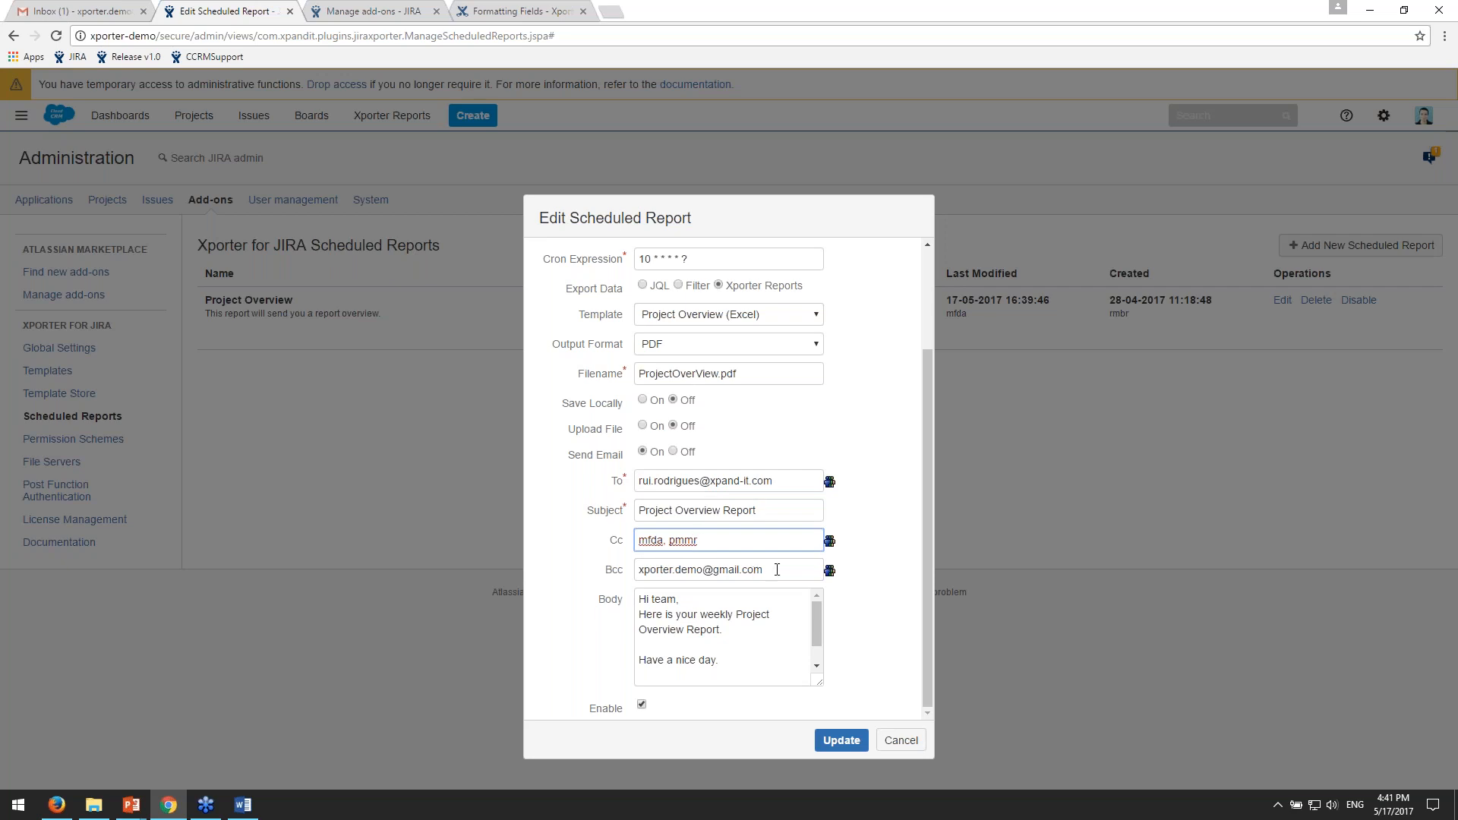
key("Tab")
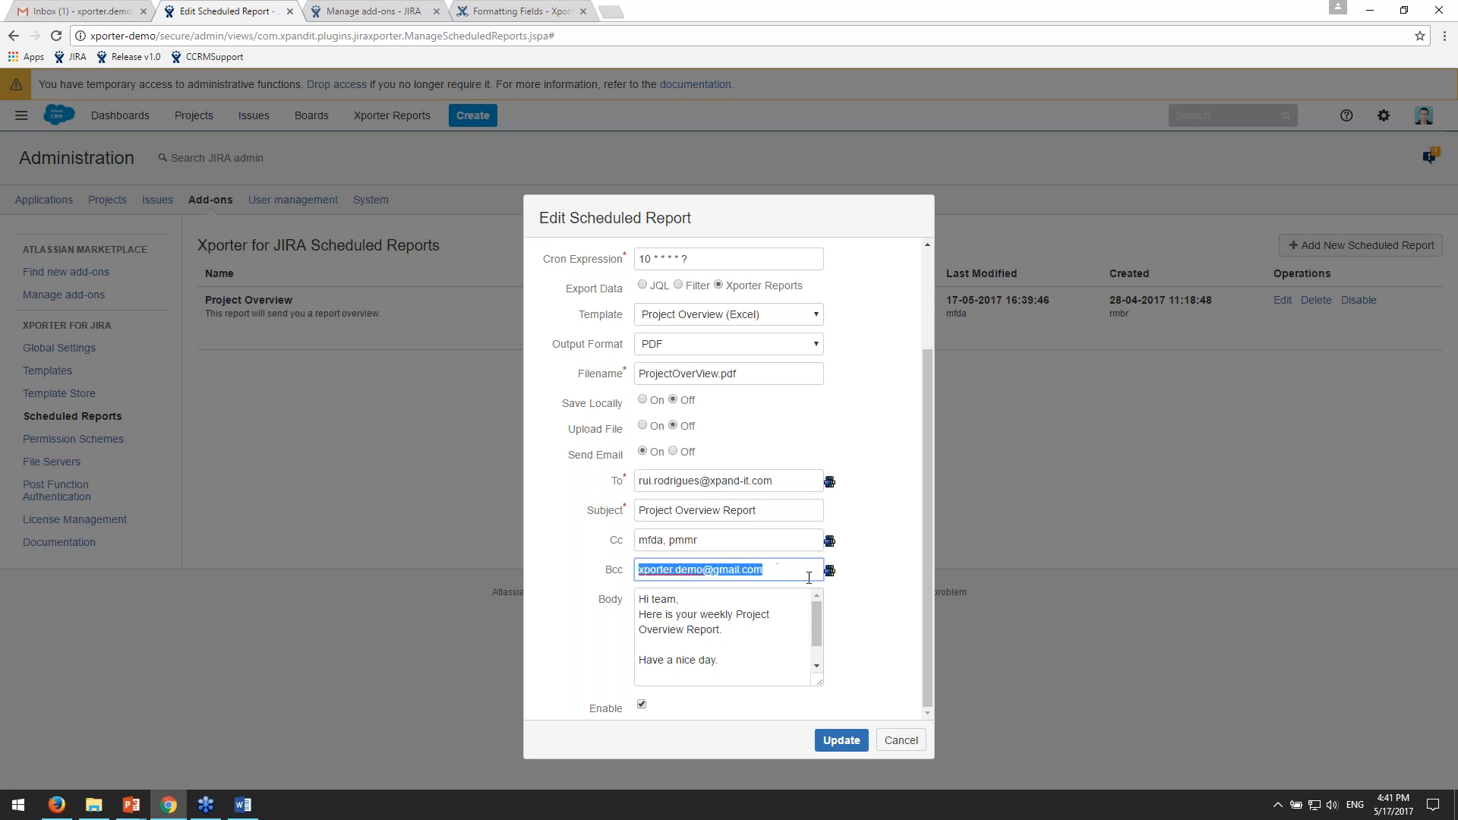
left_click(767, 631)
scroll(782, 645, "down", 2)
scroll(793, 657, "up", 2)
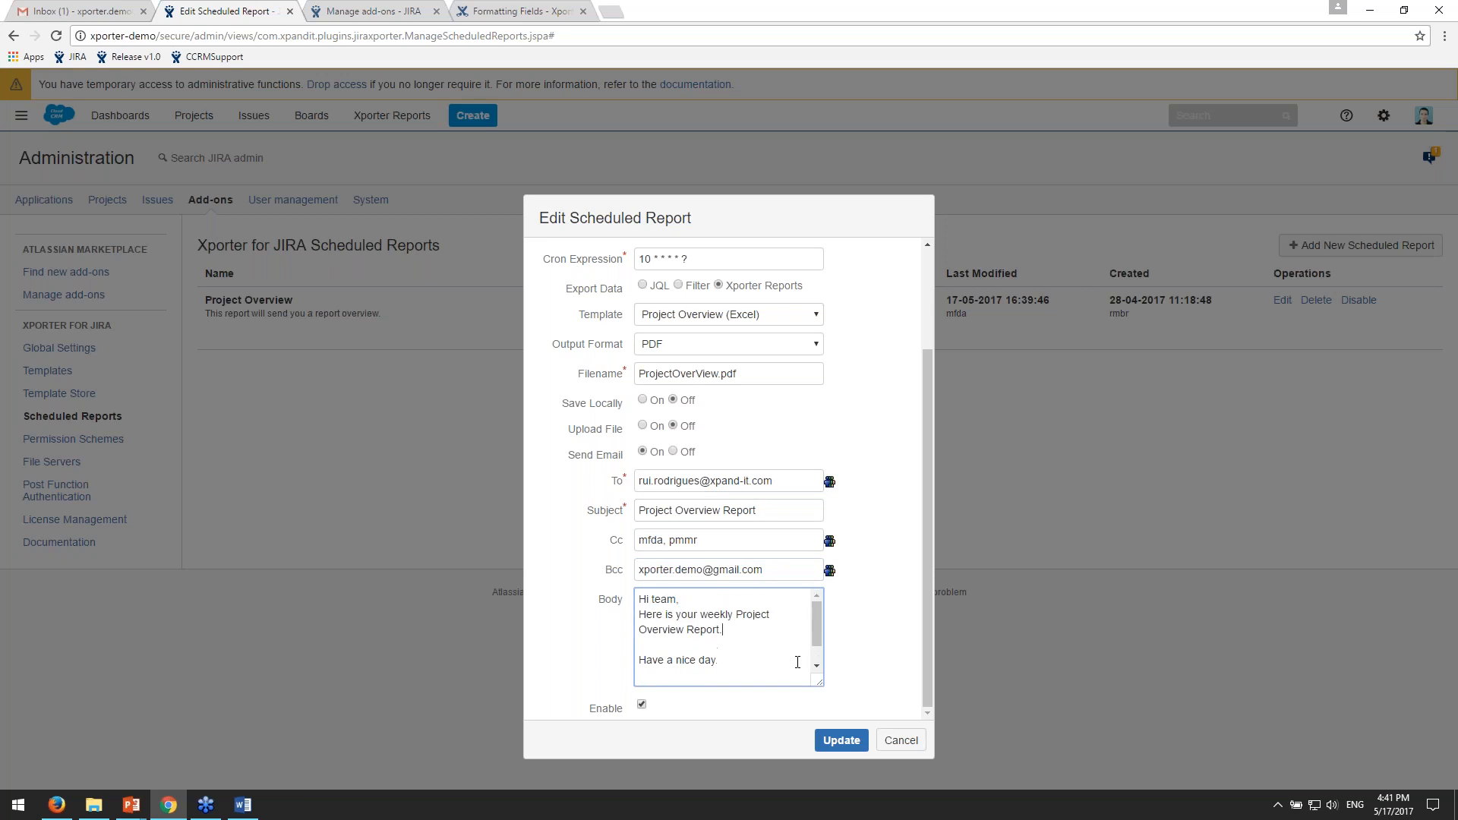
scroll(796, 662, "down", 2)
scroll(748, 638, "up", 2)
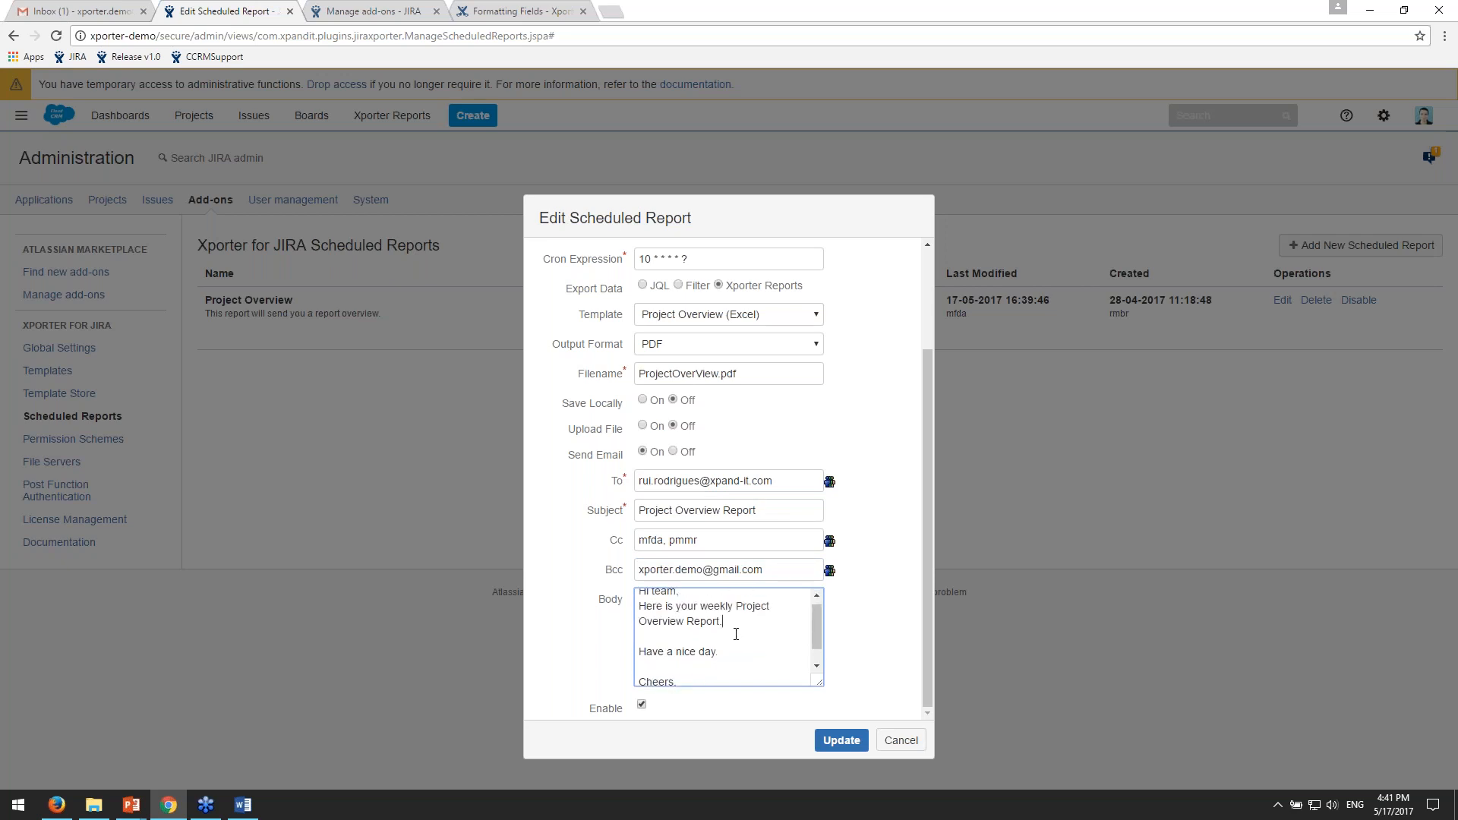
left_click(900, 740)
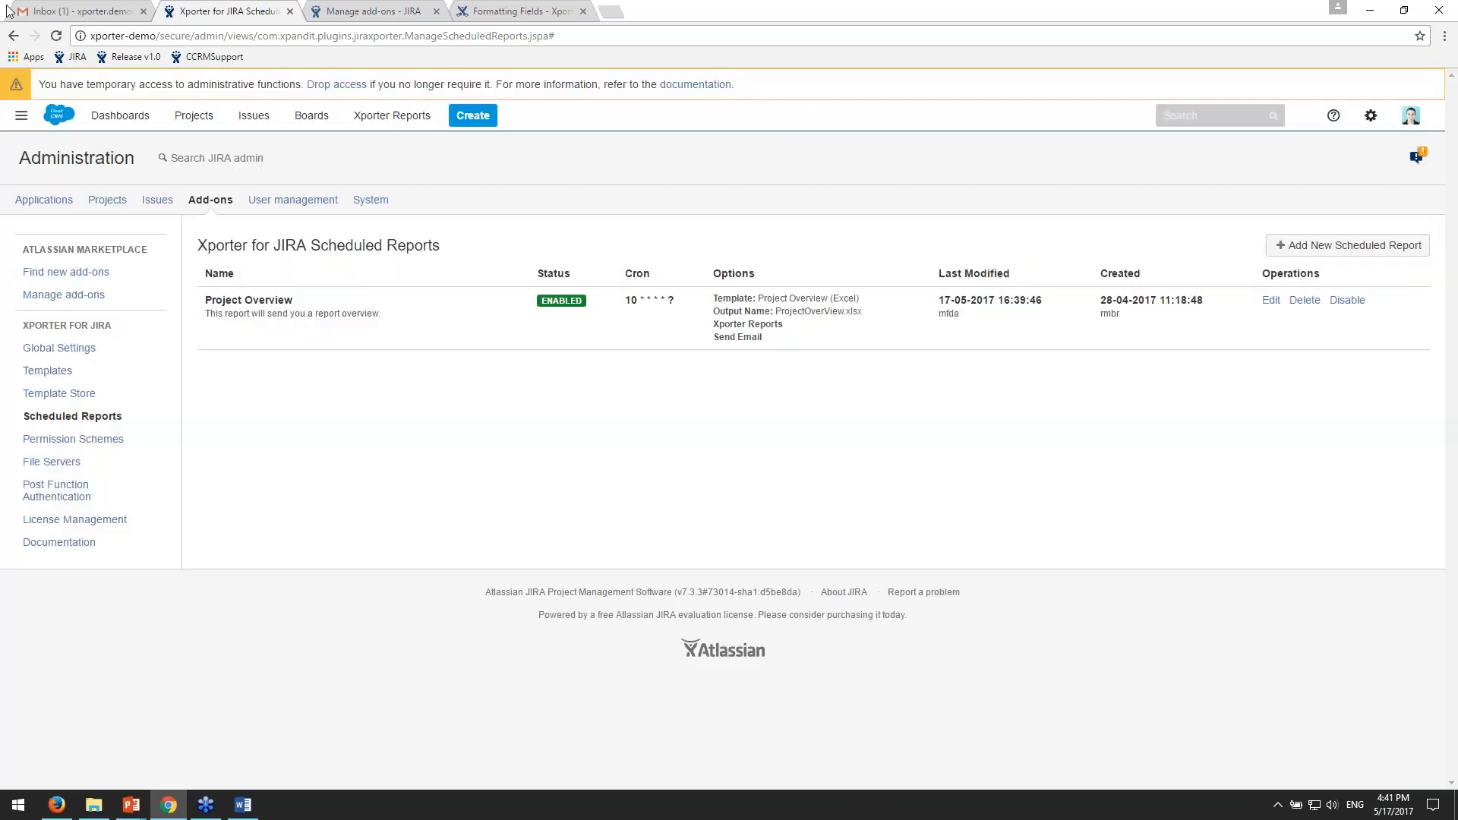
- Check Gmail for the Project Overview Report e-mail, and disable the Project Overview scheduled report in JIRA
left_click(79, 10)
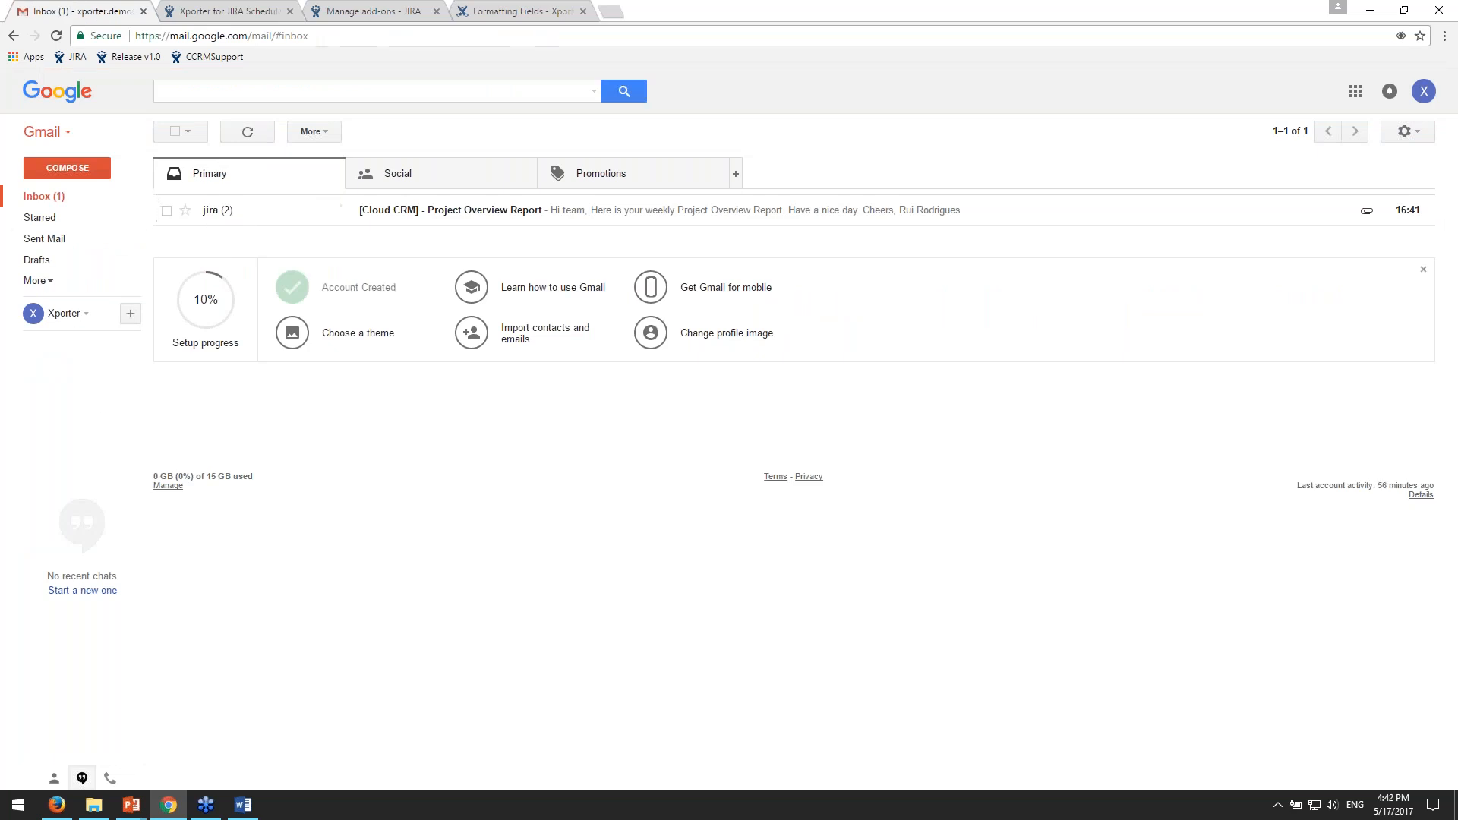
left_click(246, 9)
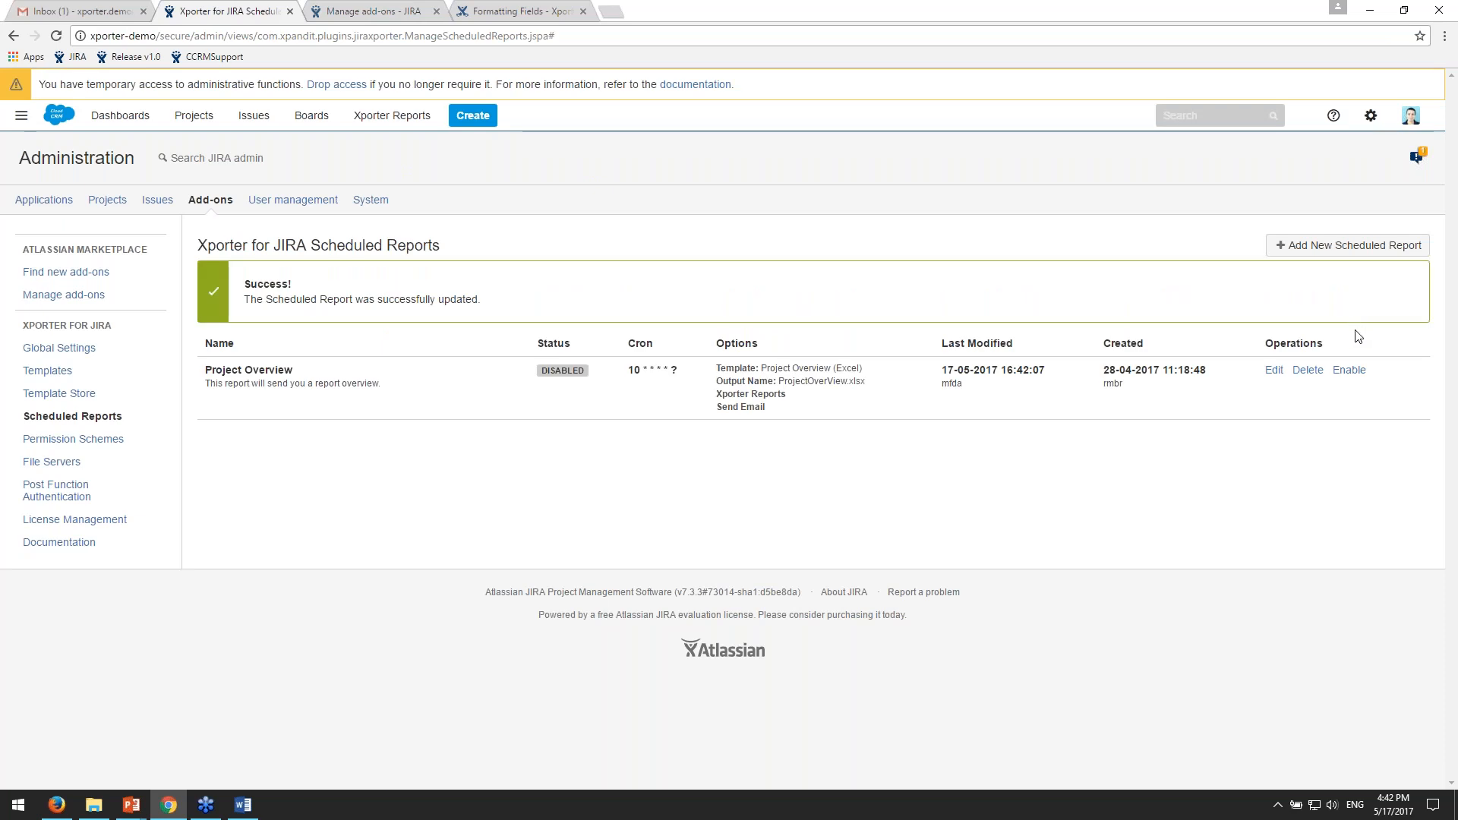
- Open the Project Overview Report e-mail in Gmail and examine its message body and recipients
left_click(47, 9)
left_click(501, 220)
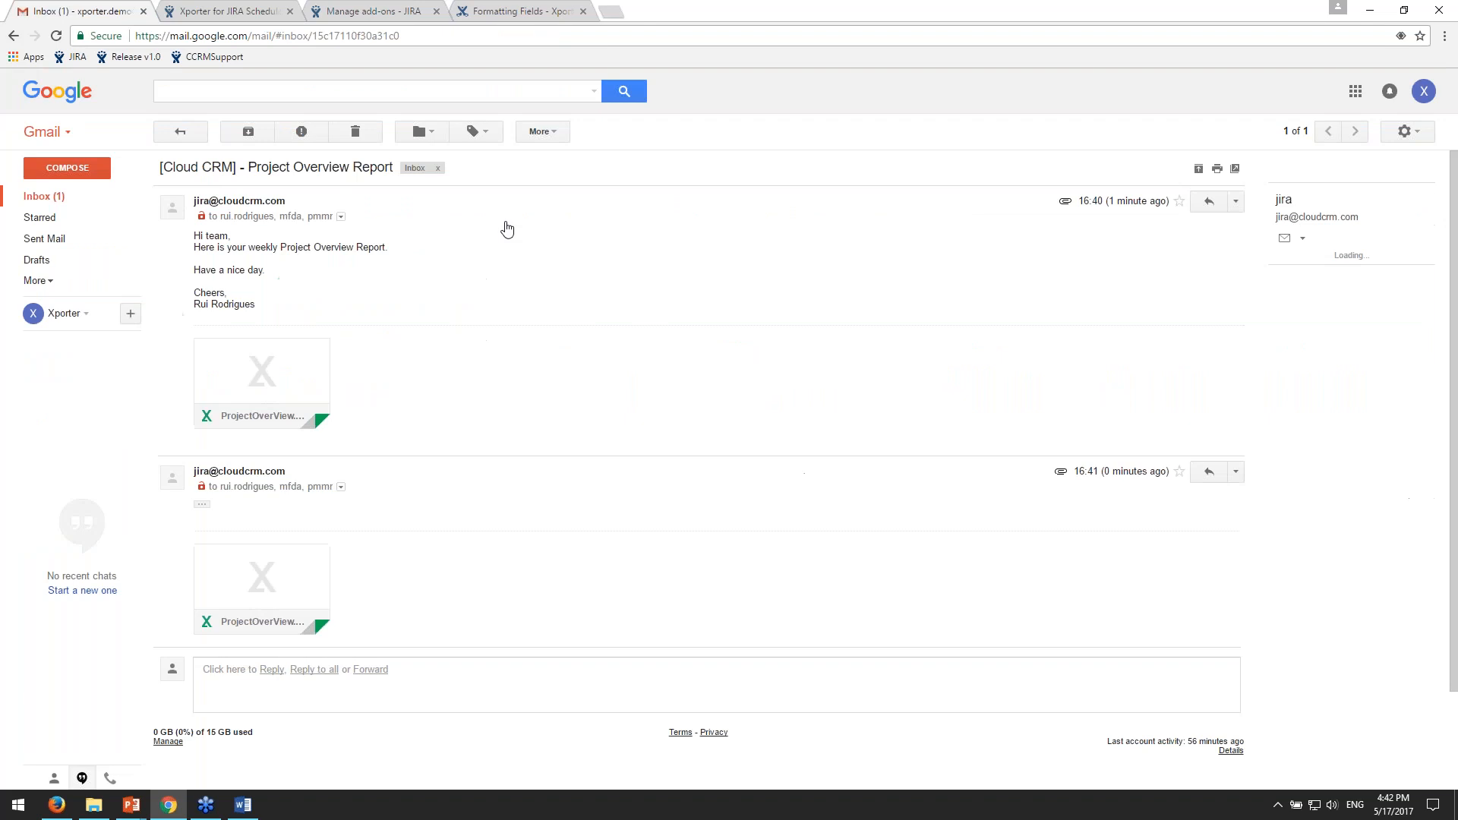
left_click_drag(203, 237, 310, 293)
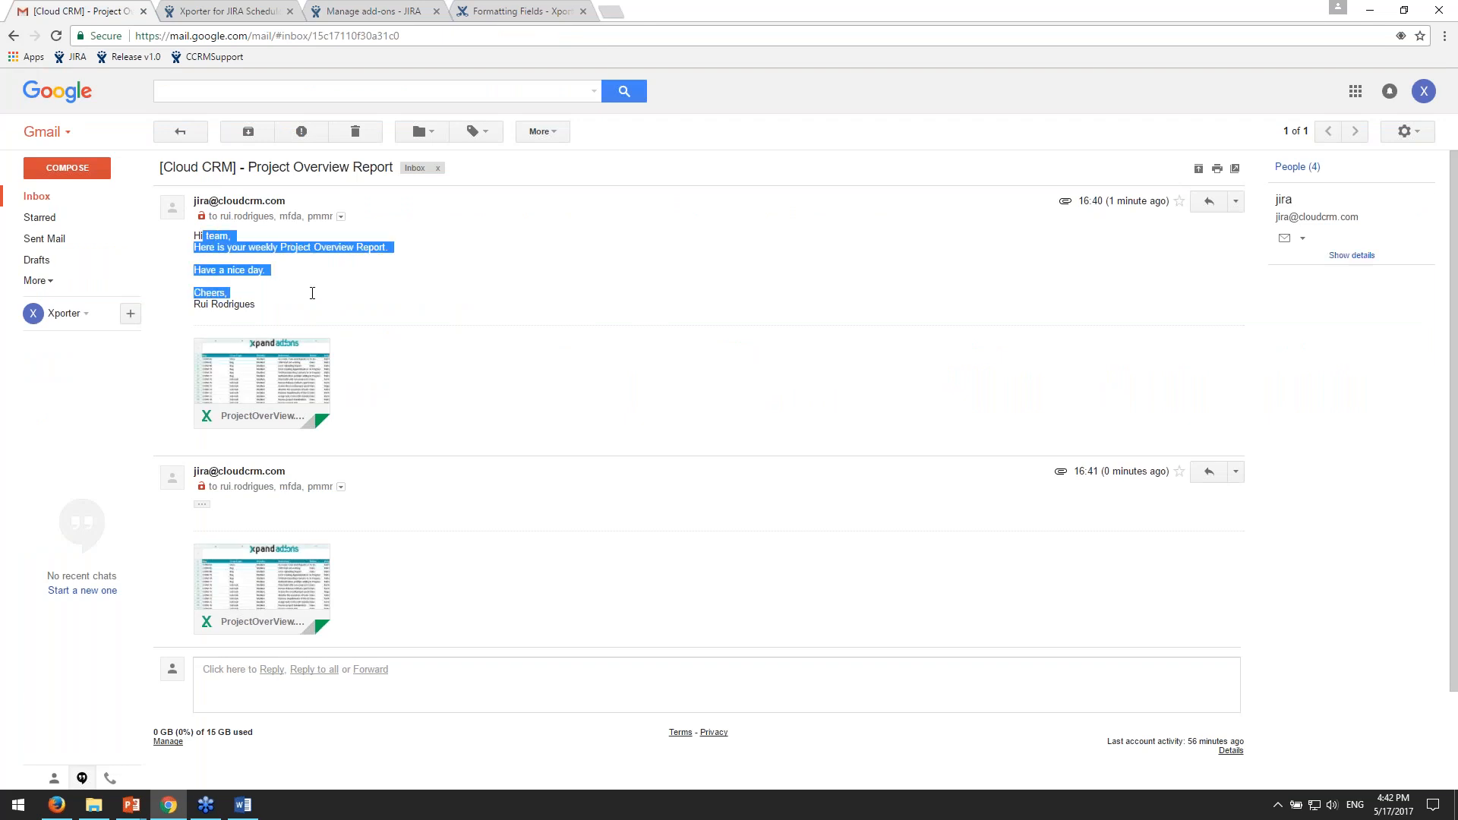
left_click_drag(220, 218, 329, 222)
left_click(881, 313)
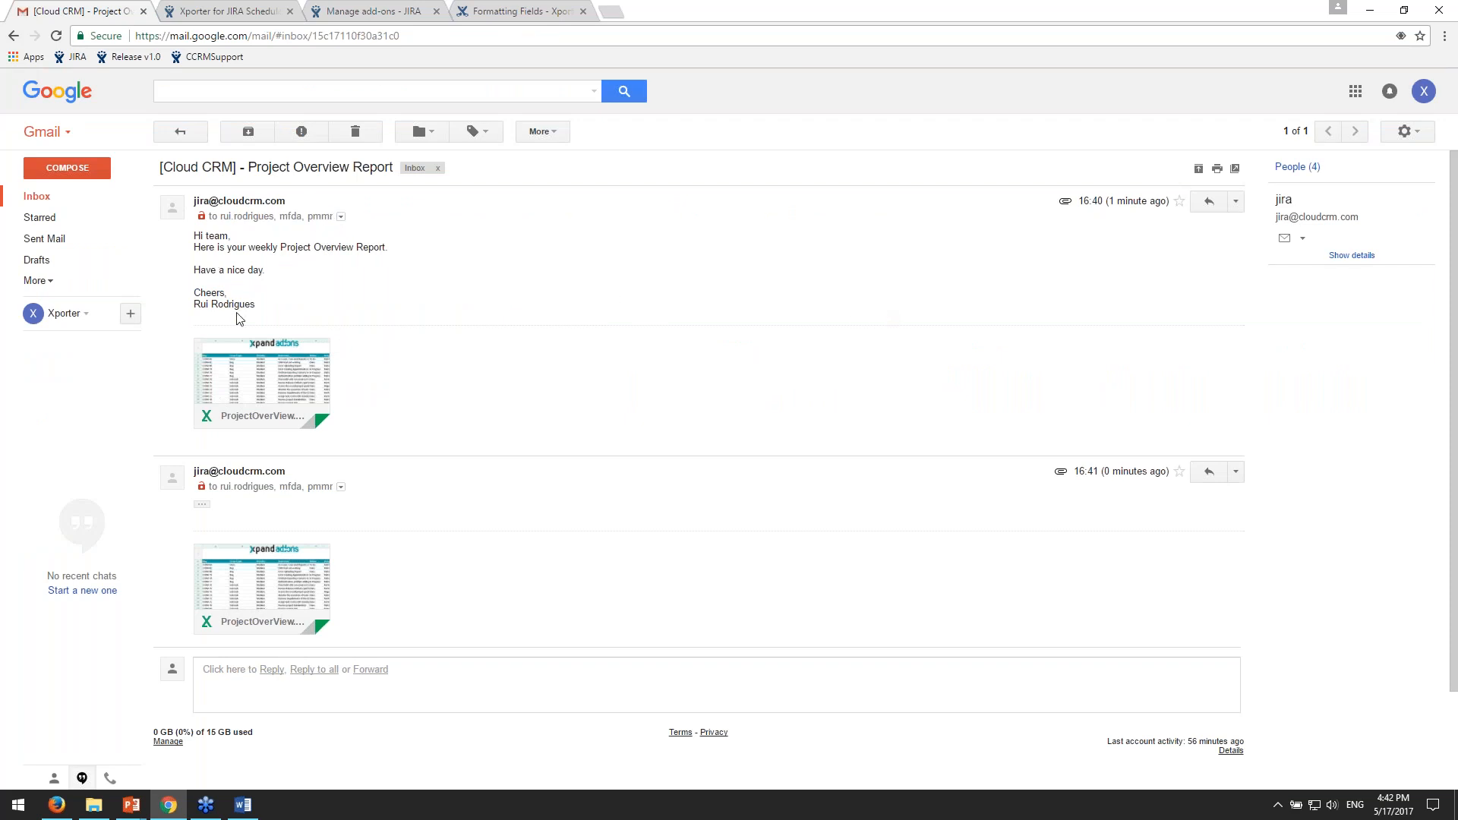
- Preview the ProjectOverView.xlsx attachment of the first e-mail, and download the file to open it in Excel
left_click(281, 377)
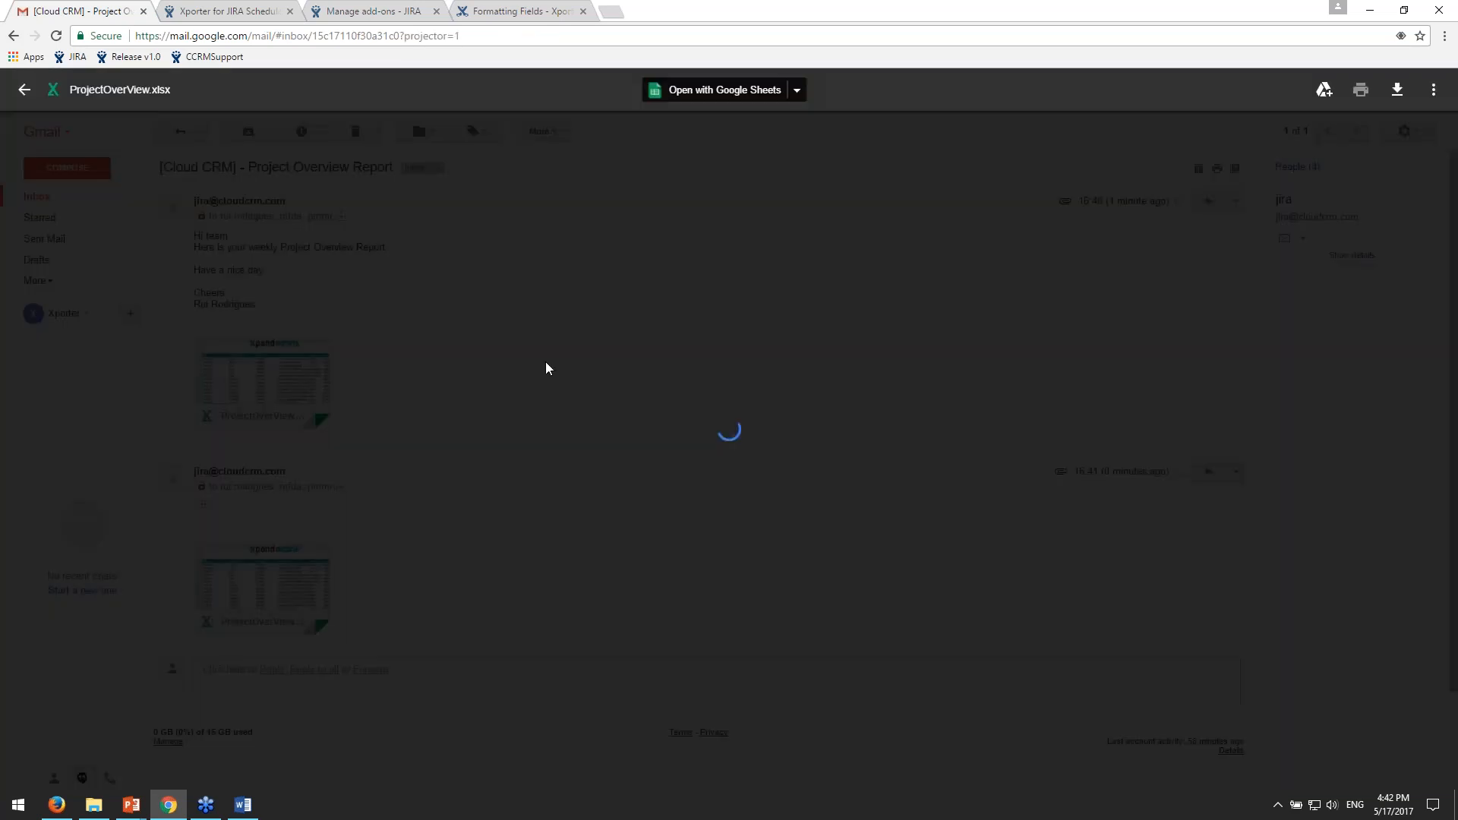
left_click(25, 88)
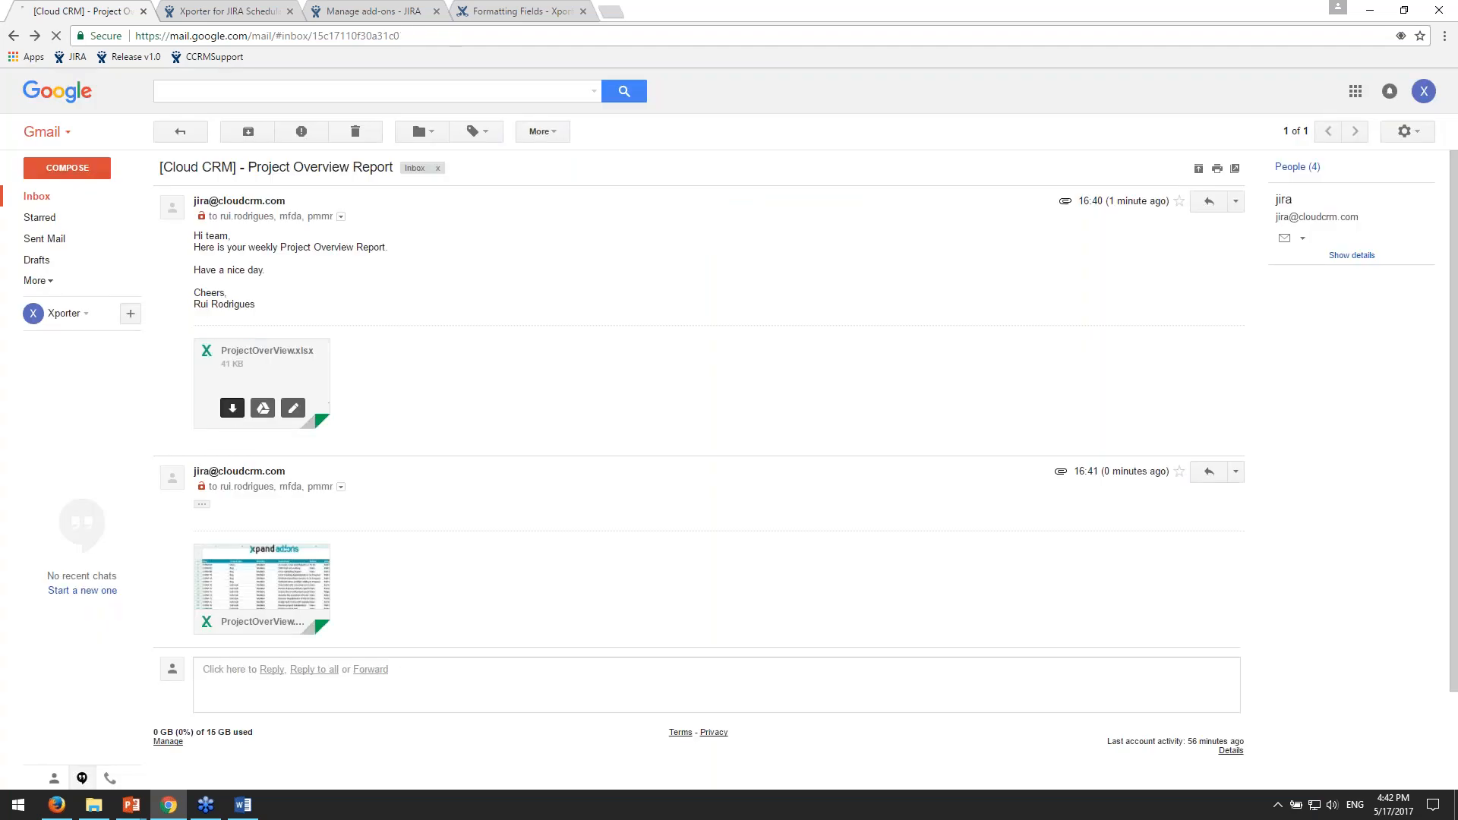
left_click(232, 408)
left_click(99, 781)
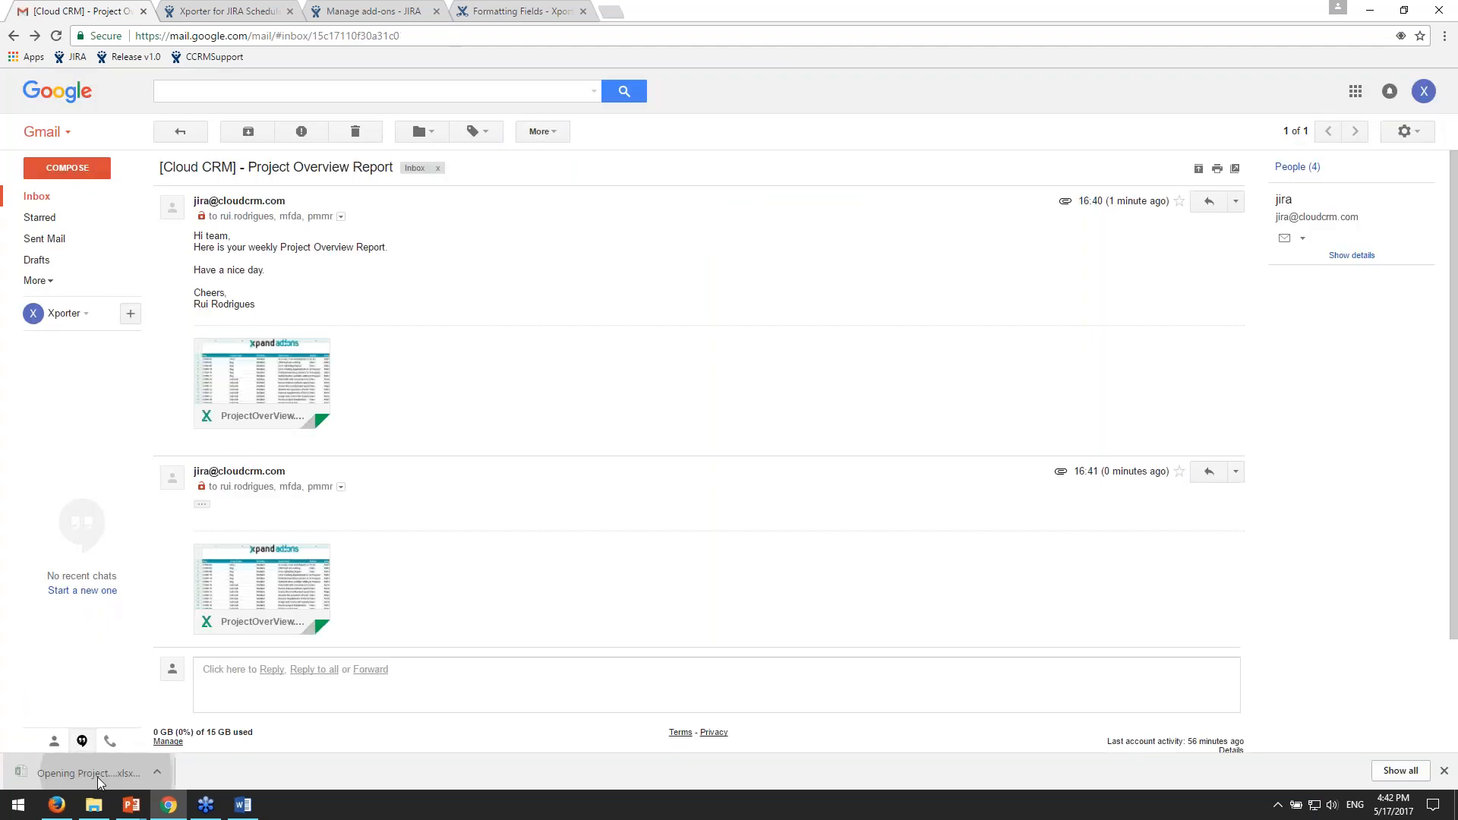
- Examine the workbook's issue list and chart sheets, close it without saving, and return to the Gmail inbox
left_click_drag(924, 408, 879, 393)
left_click(621, 61)
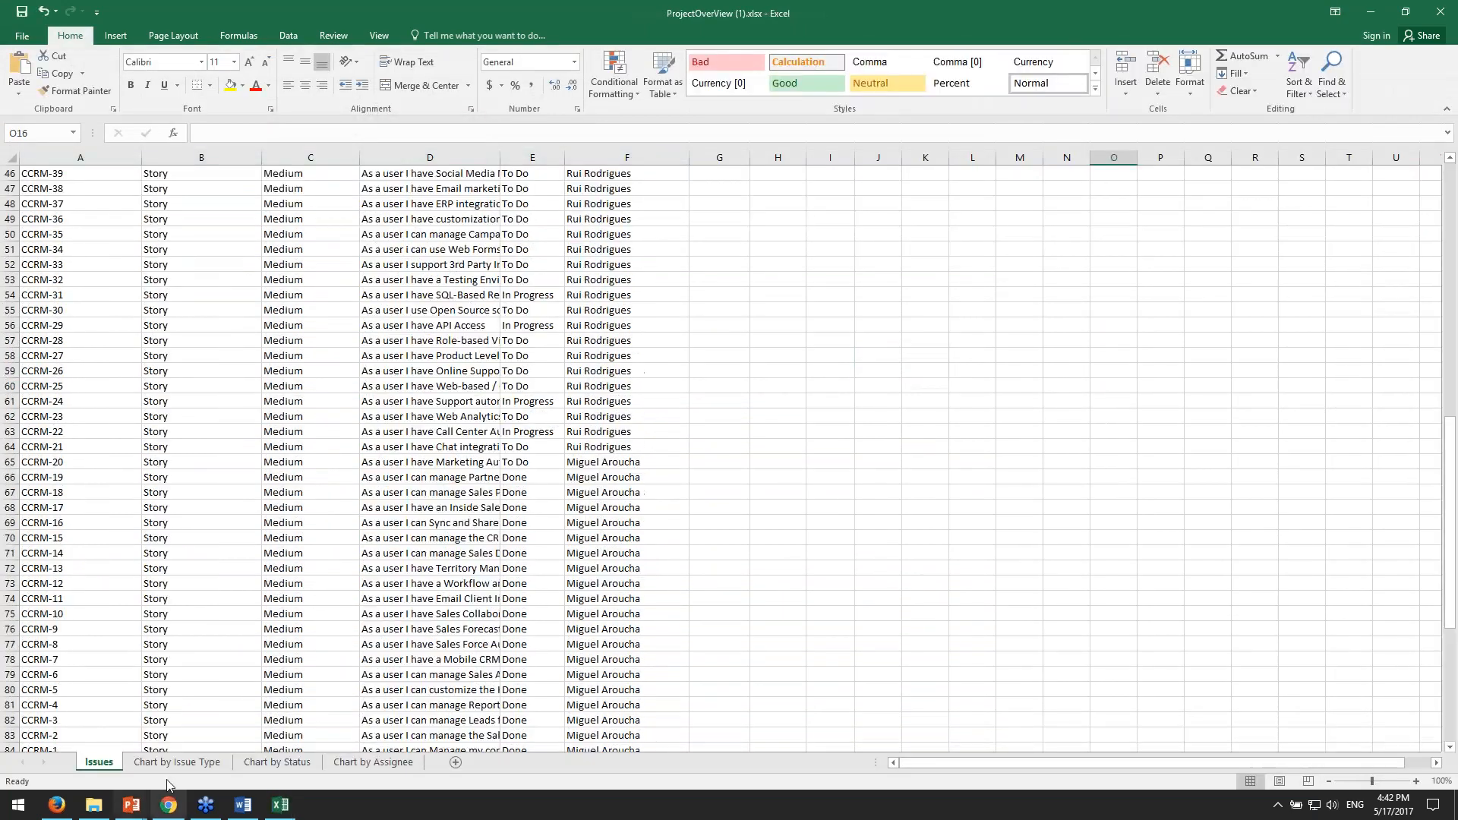
left_click(177, 762)
left_click(304, 765)
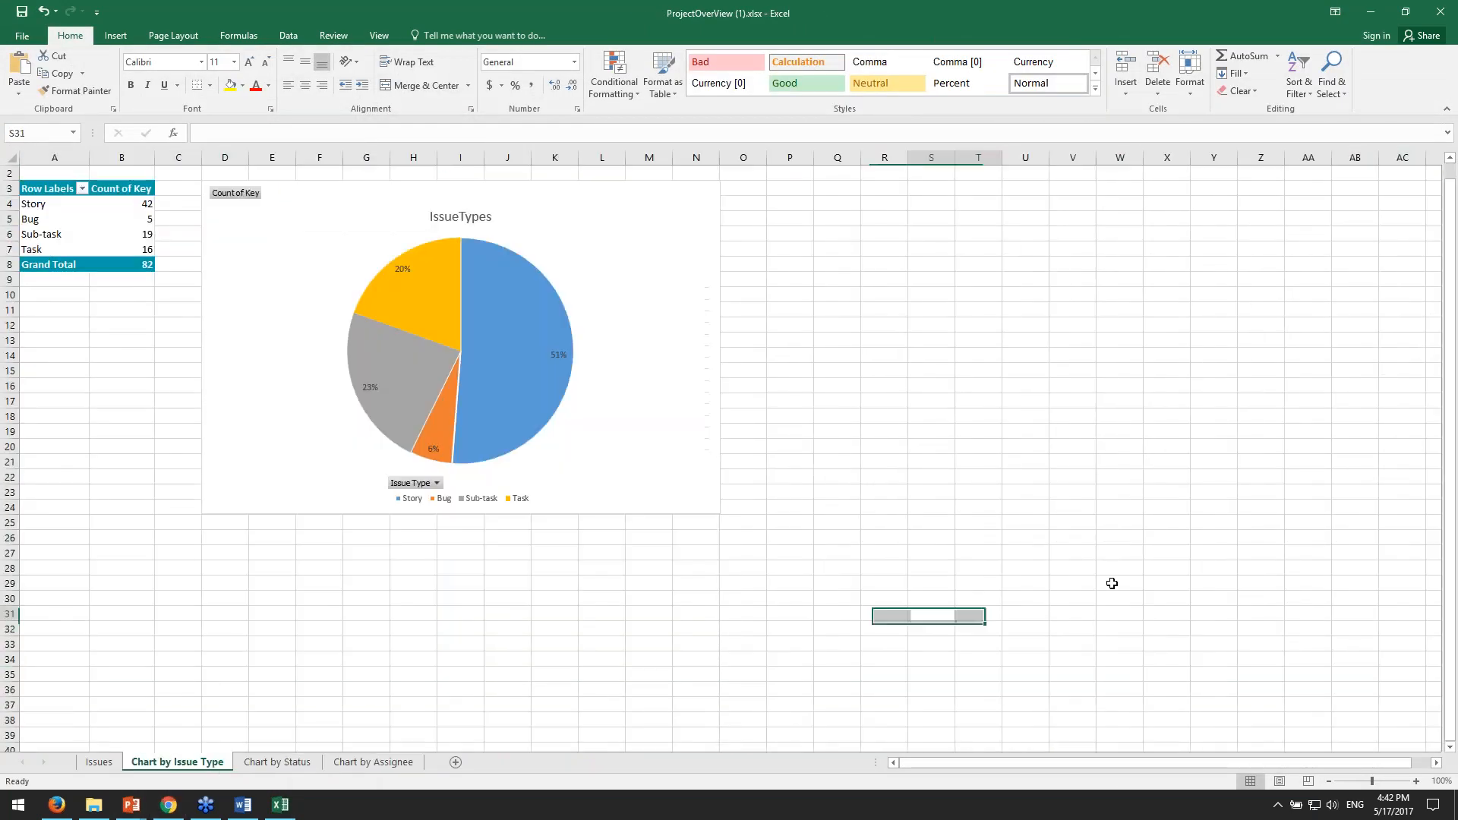
key("alt+F4")
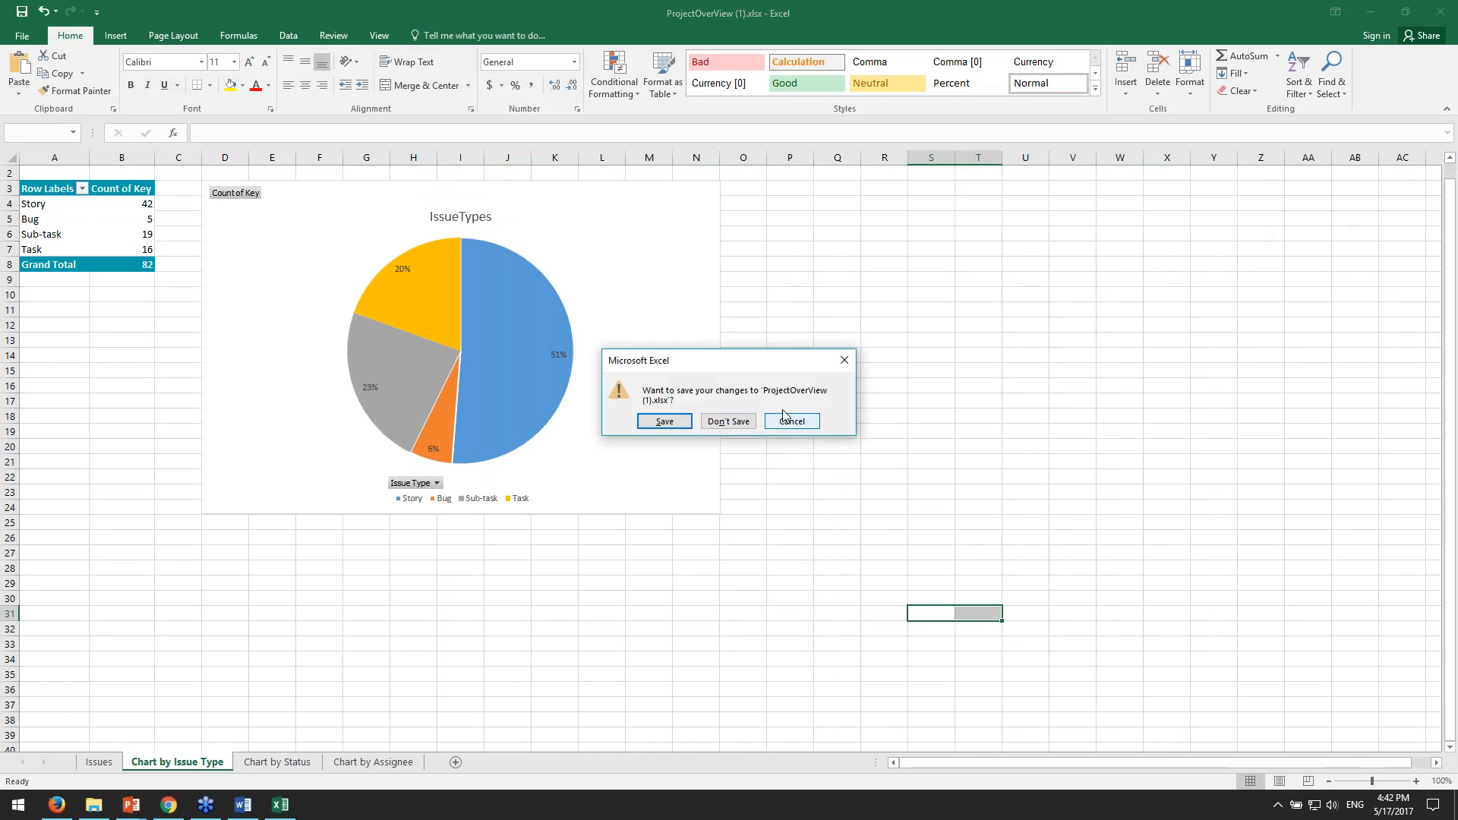
left_click(728, 421)
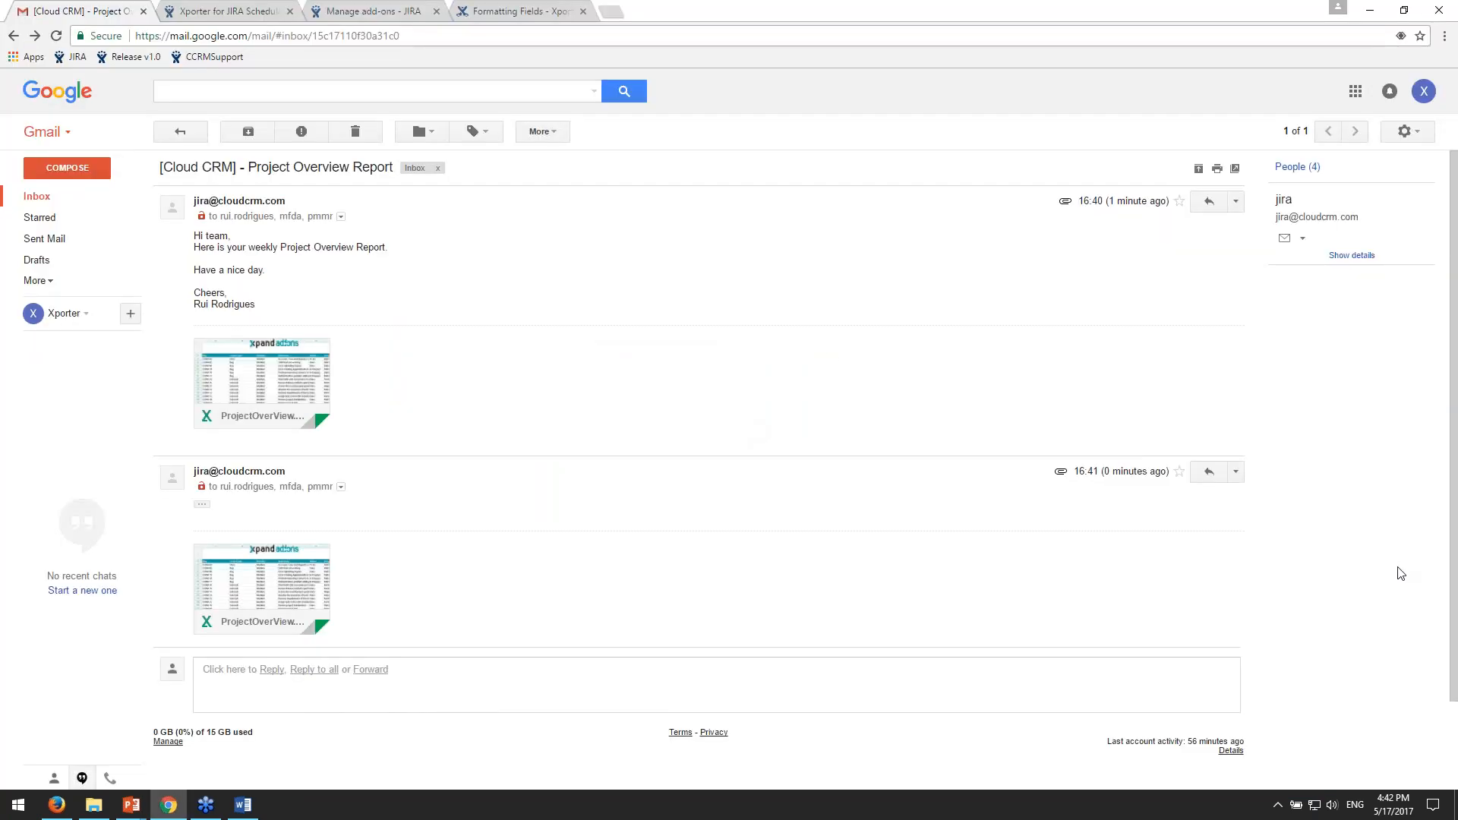
left_click(89, 194)
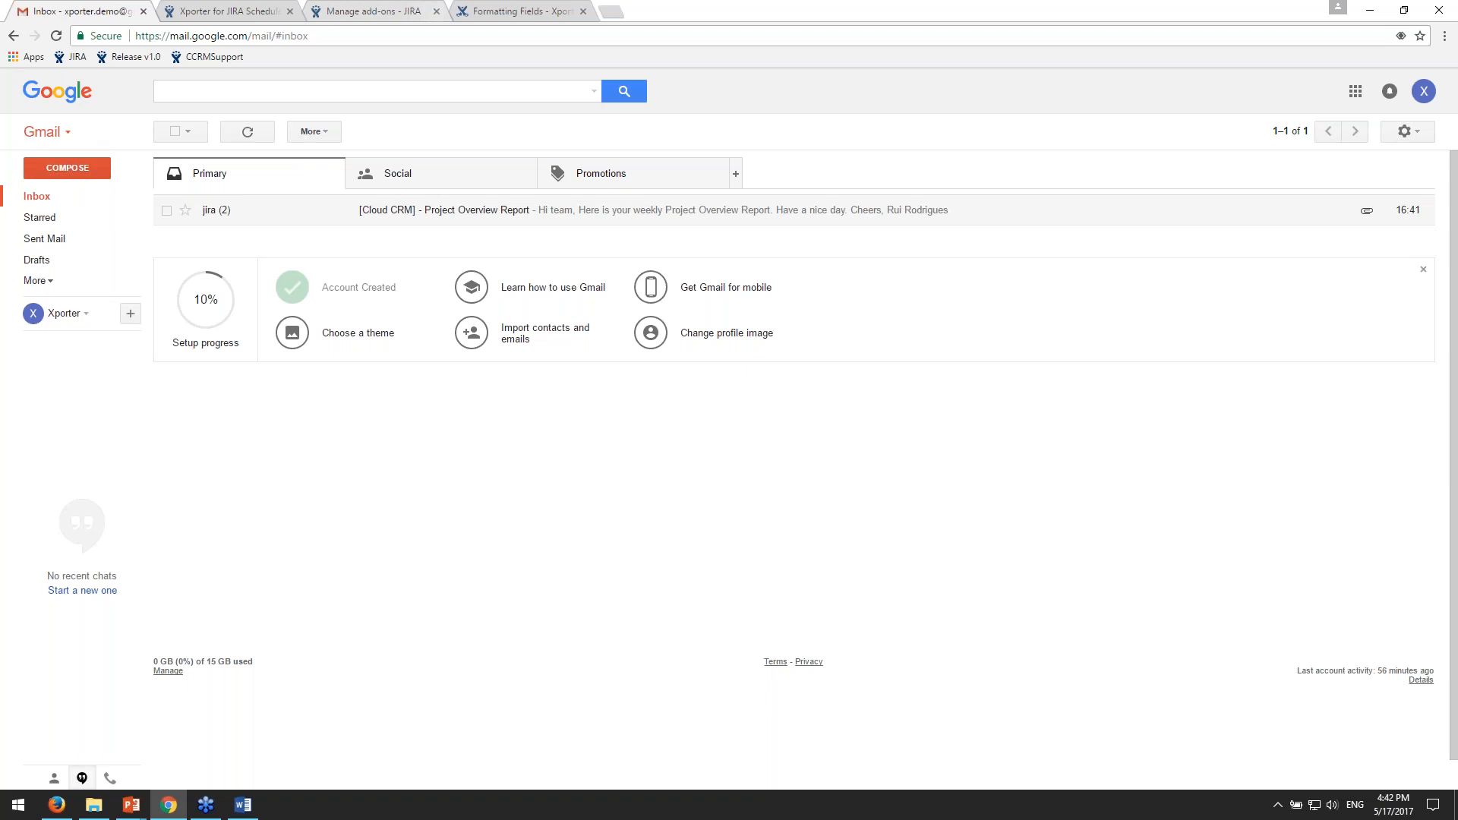
- In JIRA's issue administration, open the Software Simplified Workflow for Project CCRM for editing
left_click(214, 13)
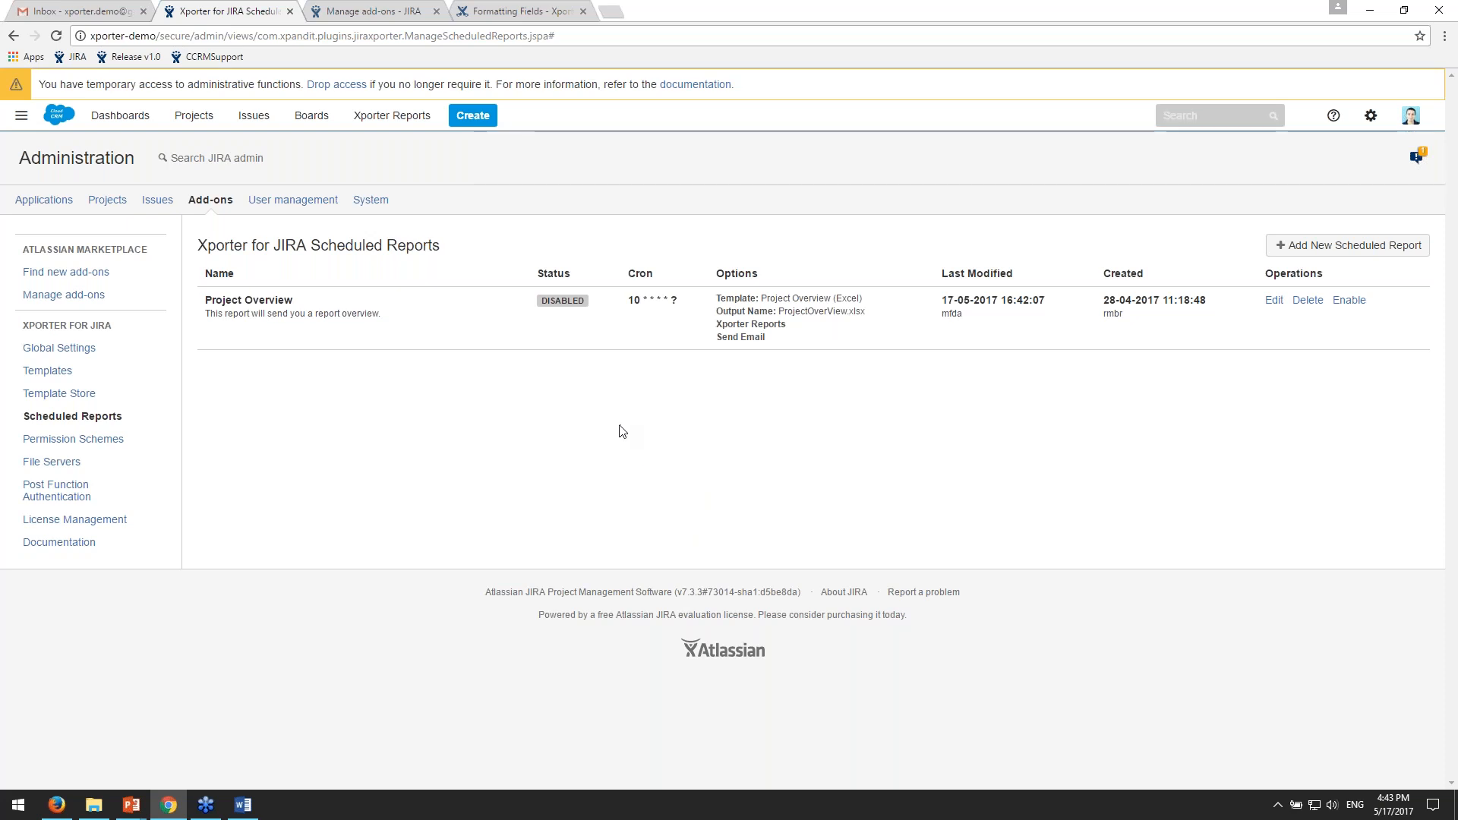
left_click(157, 200)
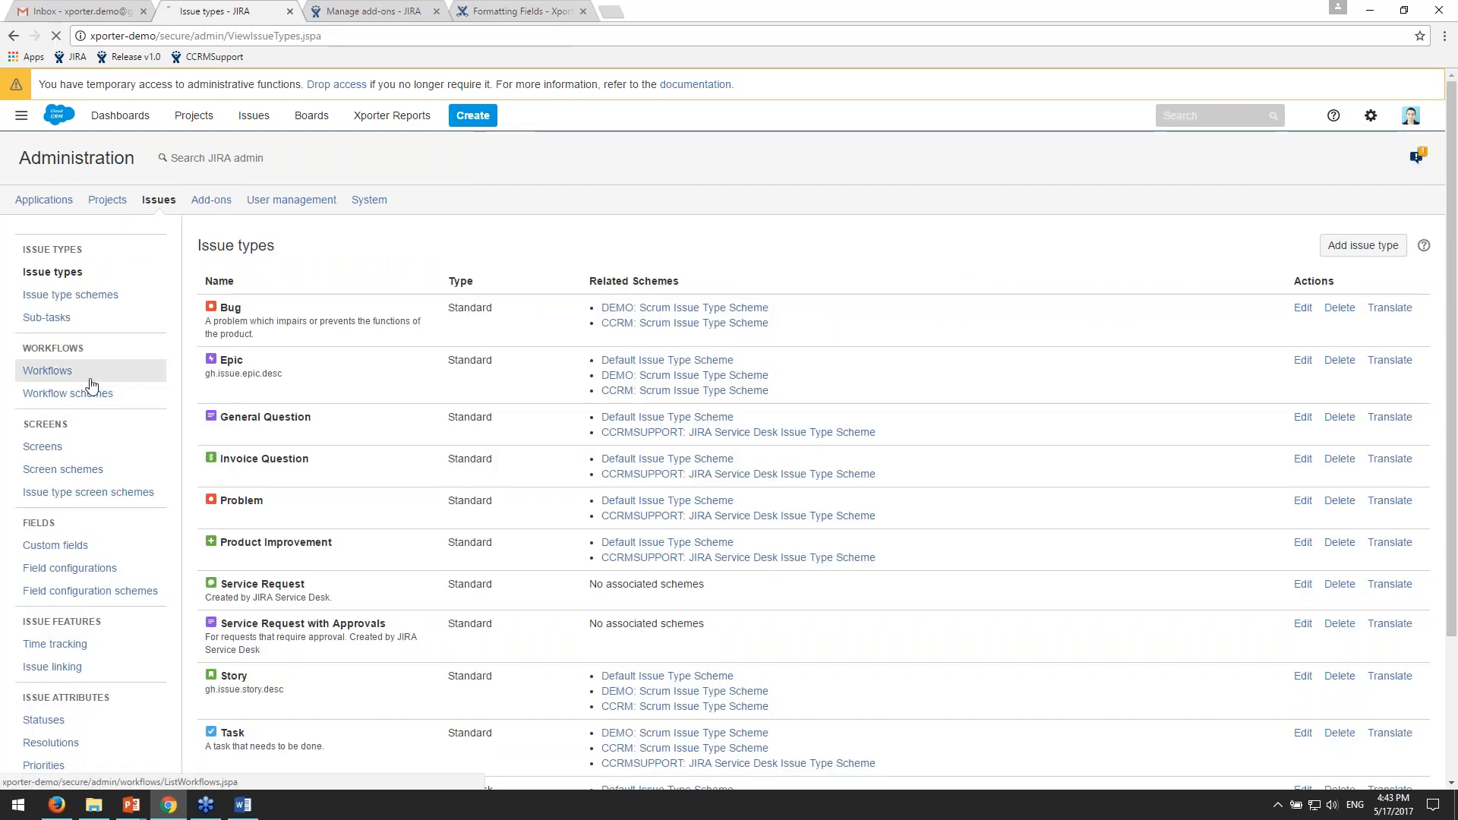
left_click(61, 372)
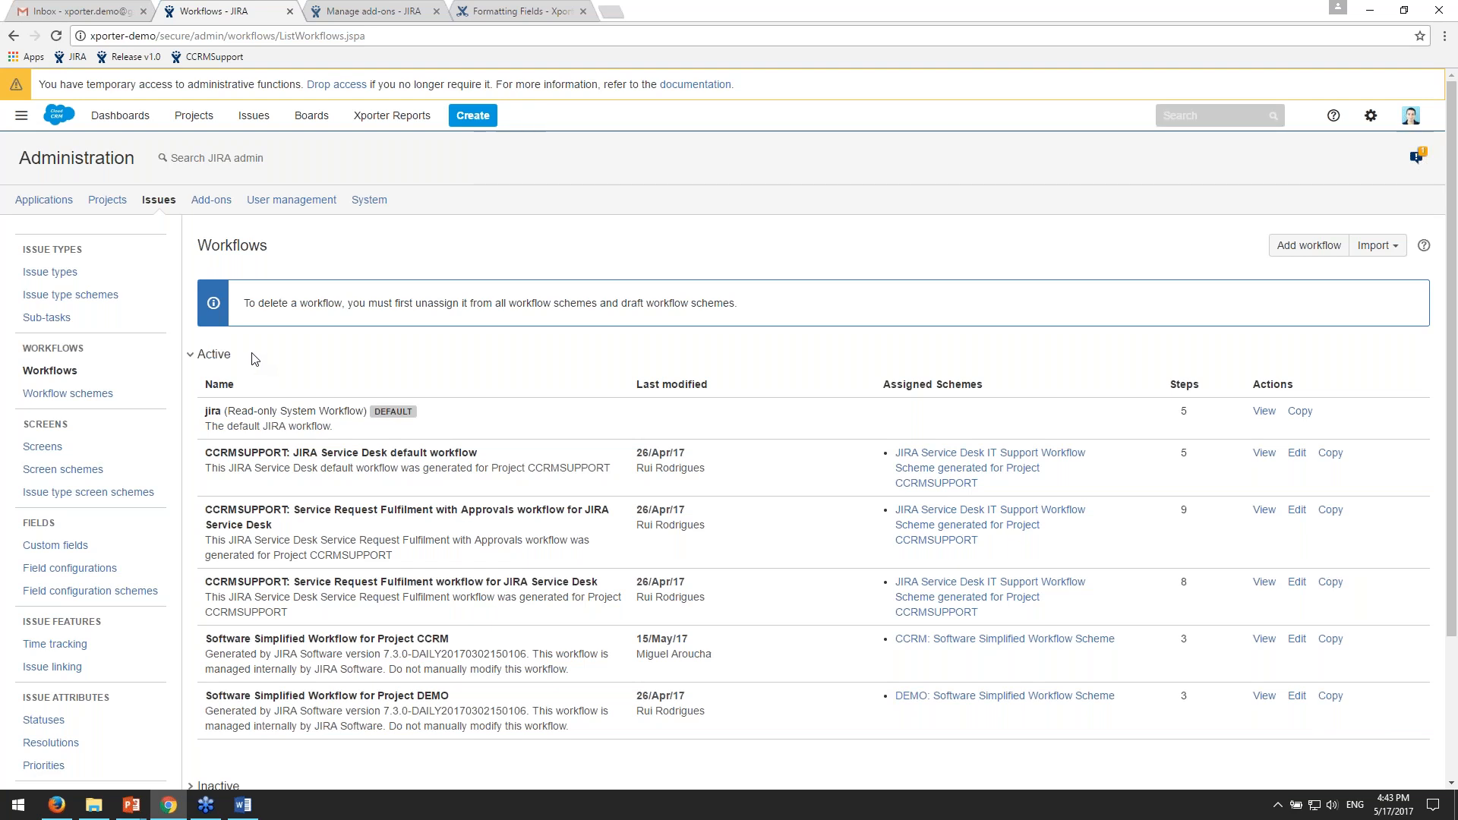
scroll(255, 360, "down", 2)
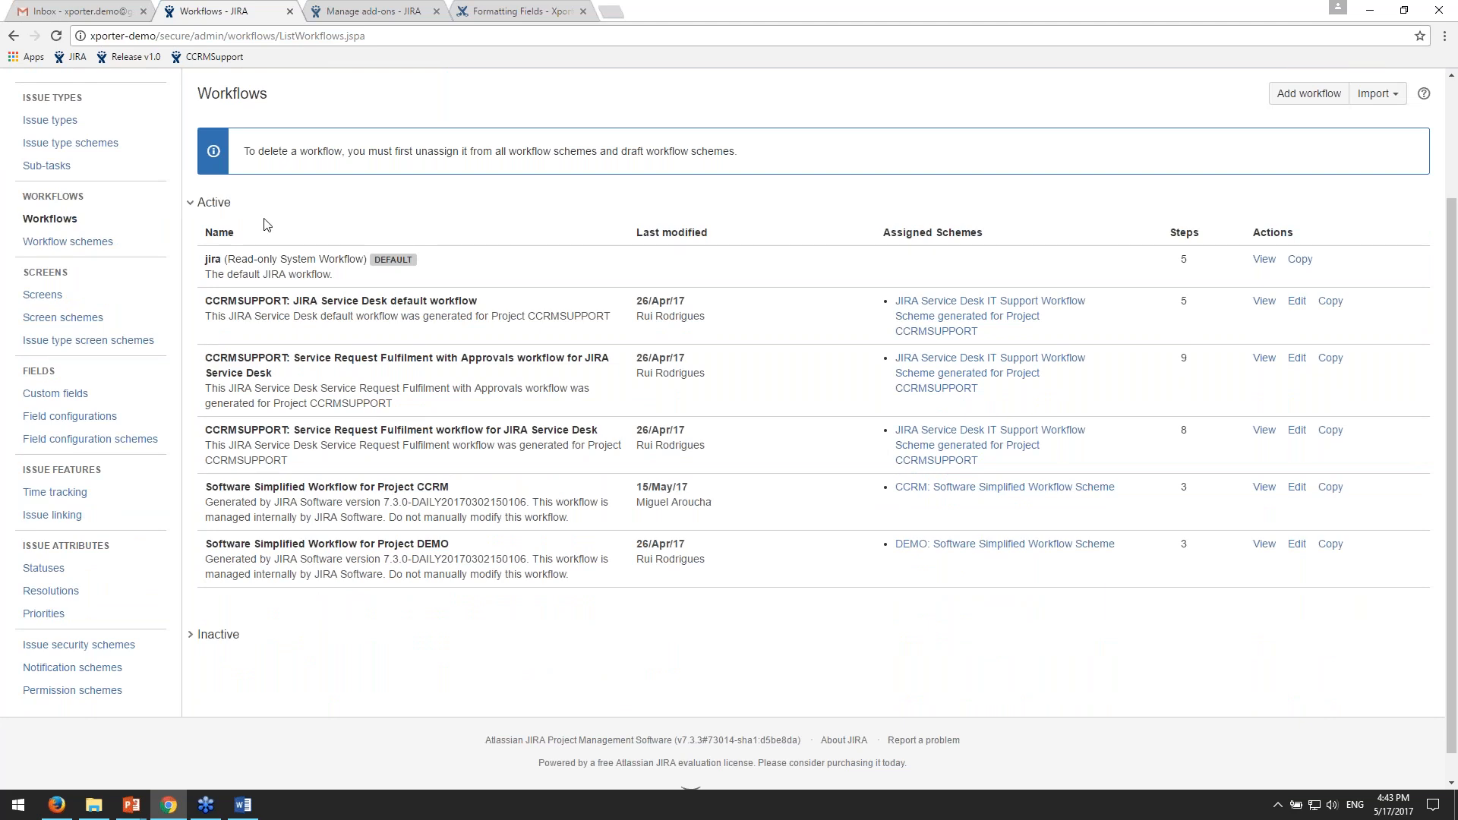
left_click_drag(429, 502, 698, 502)
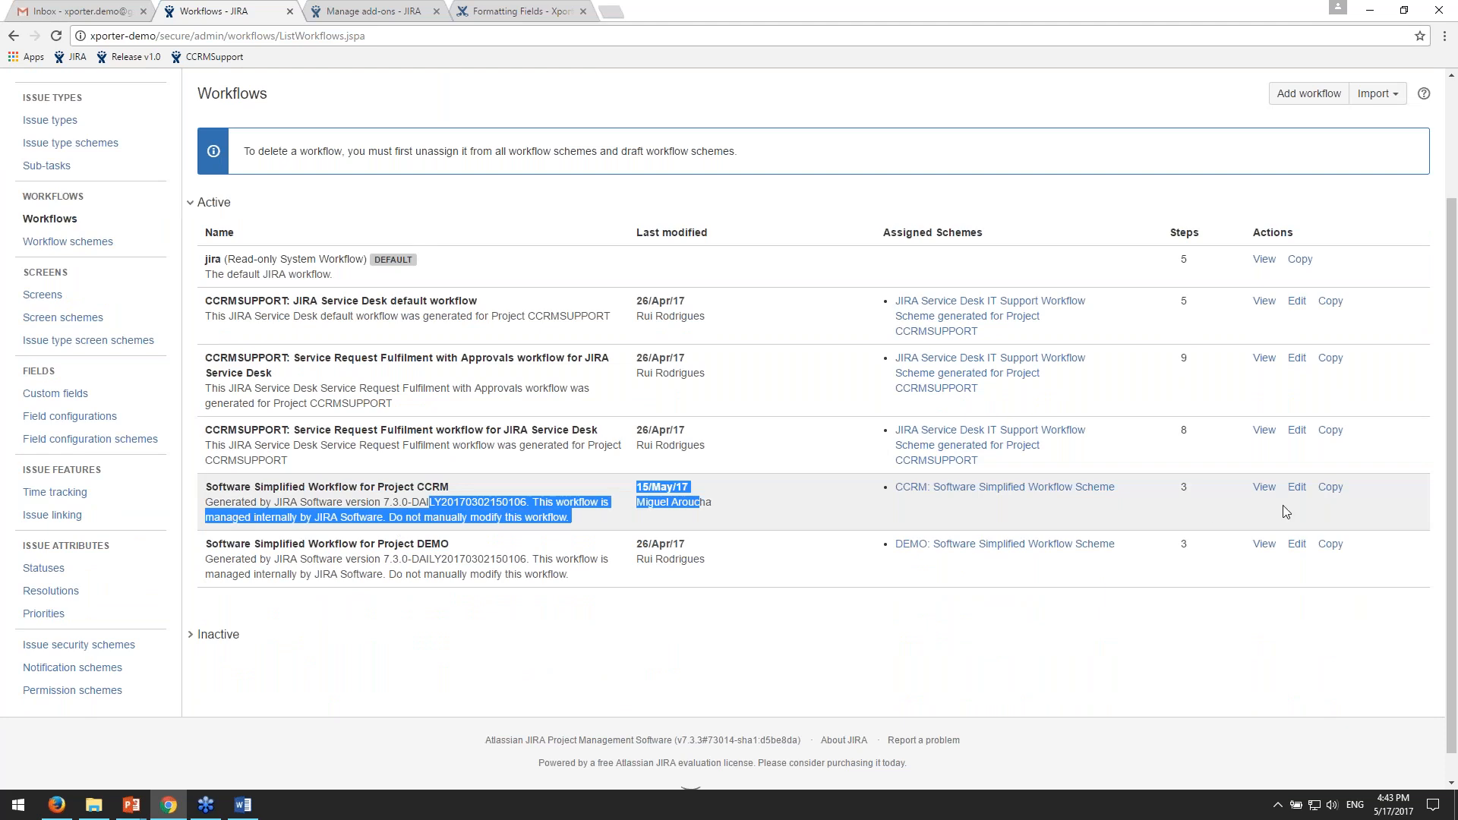
left_click(1296, 487)
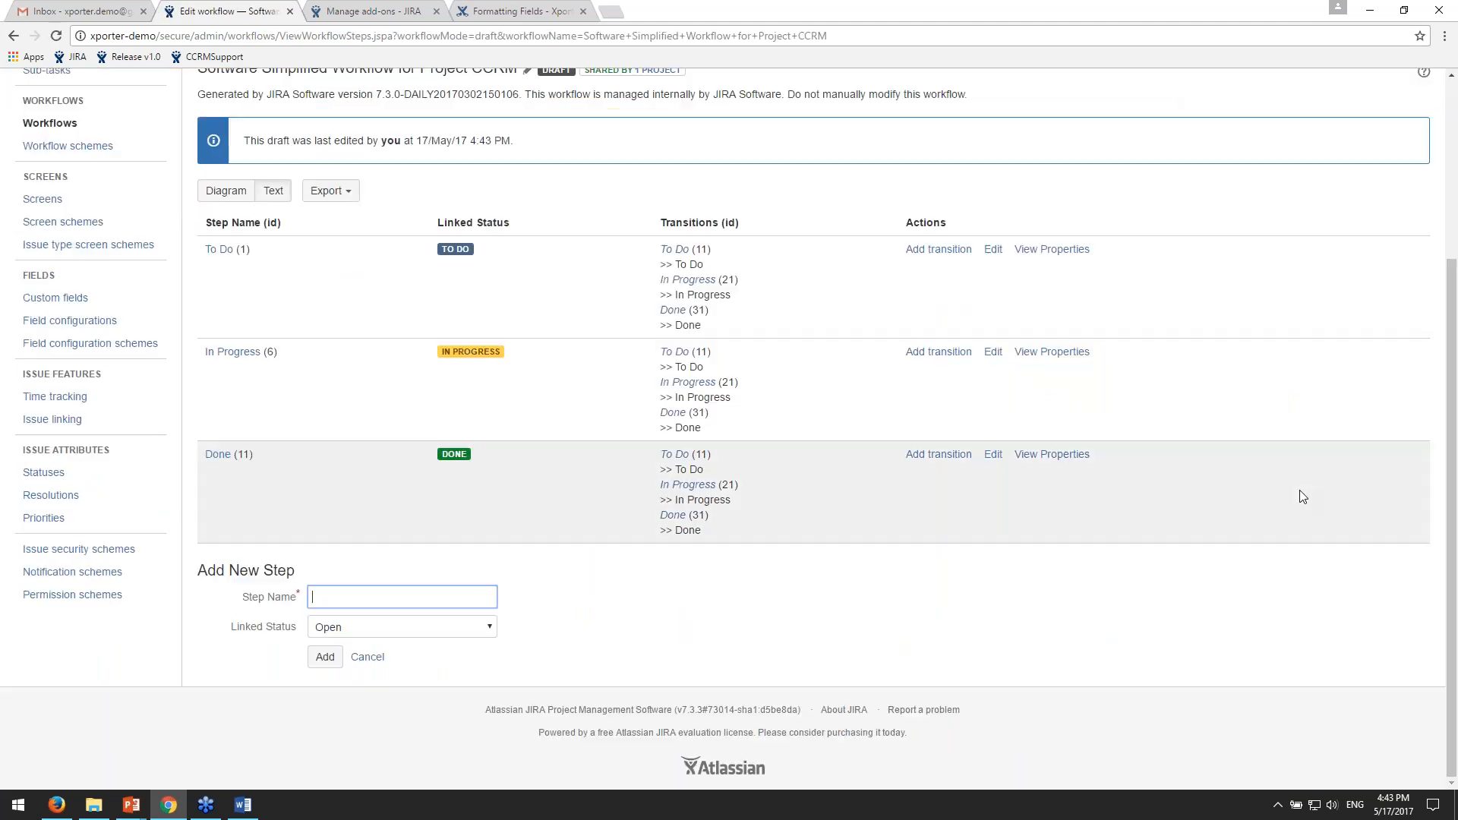
- Open the To Do step's In Progress and Done transitions in separate browser tabs
scroll(1292, 491, "up", 3)
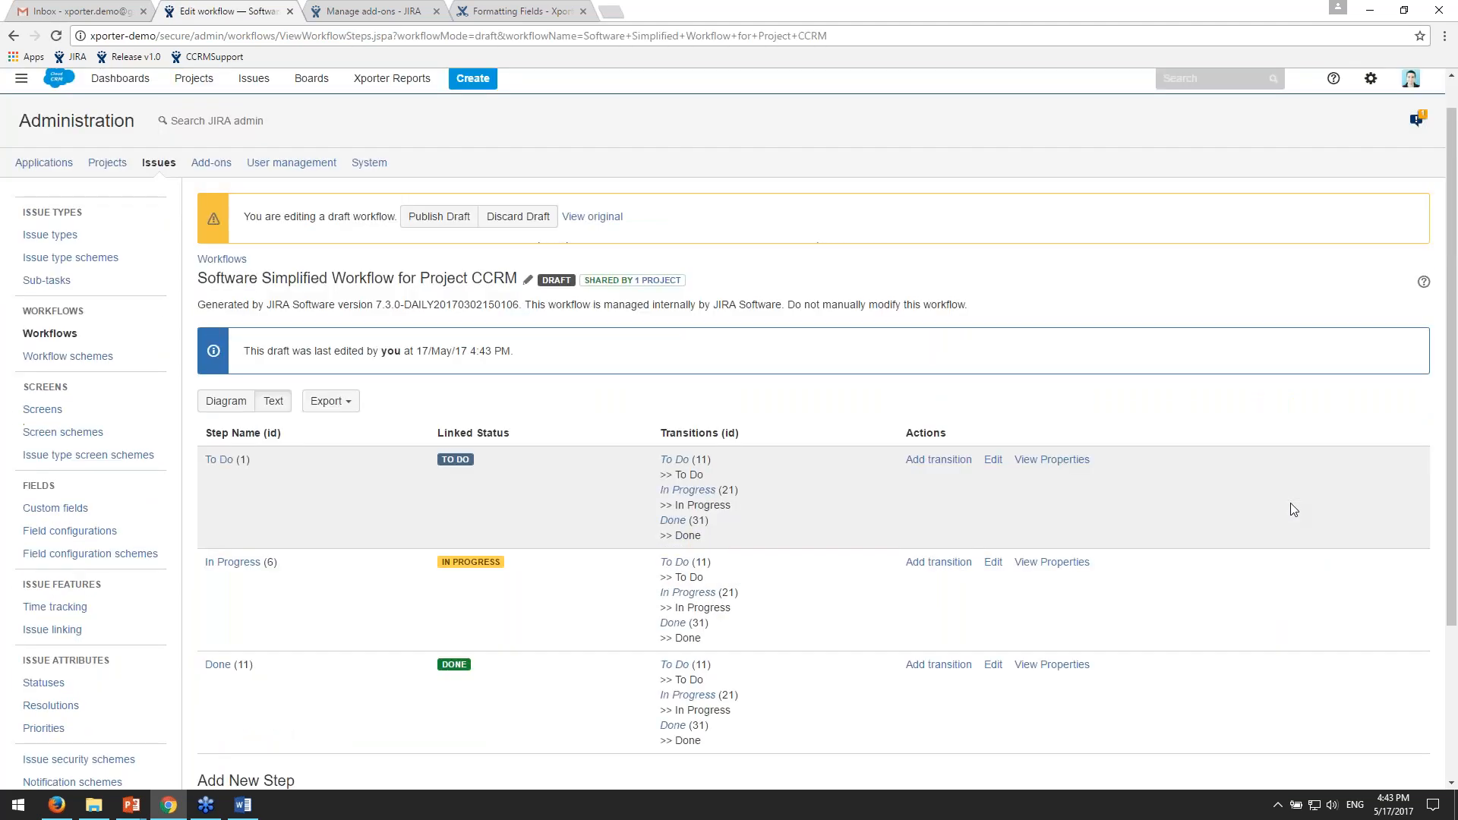
scroll(1131, 541, "down", 1)
middle_click(687, 431)
middle_click(673, 462)
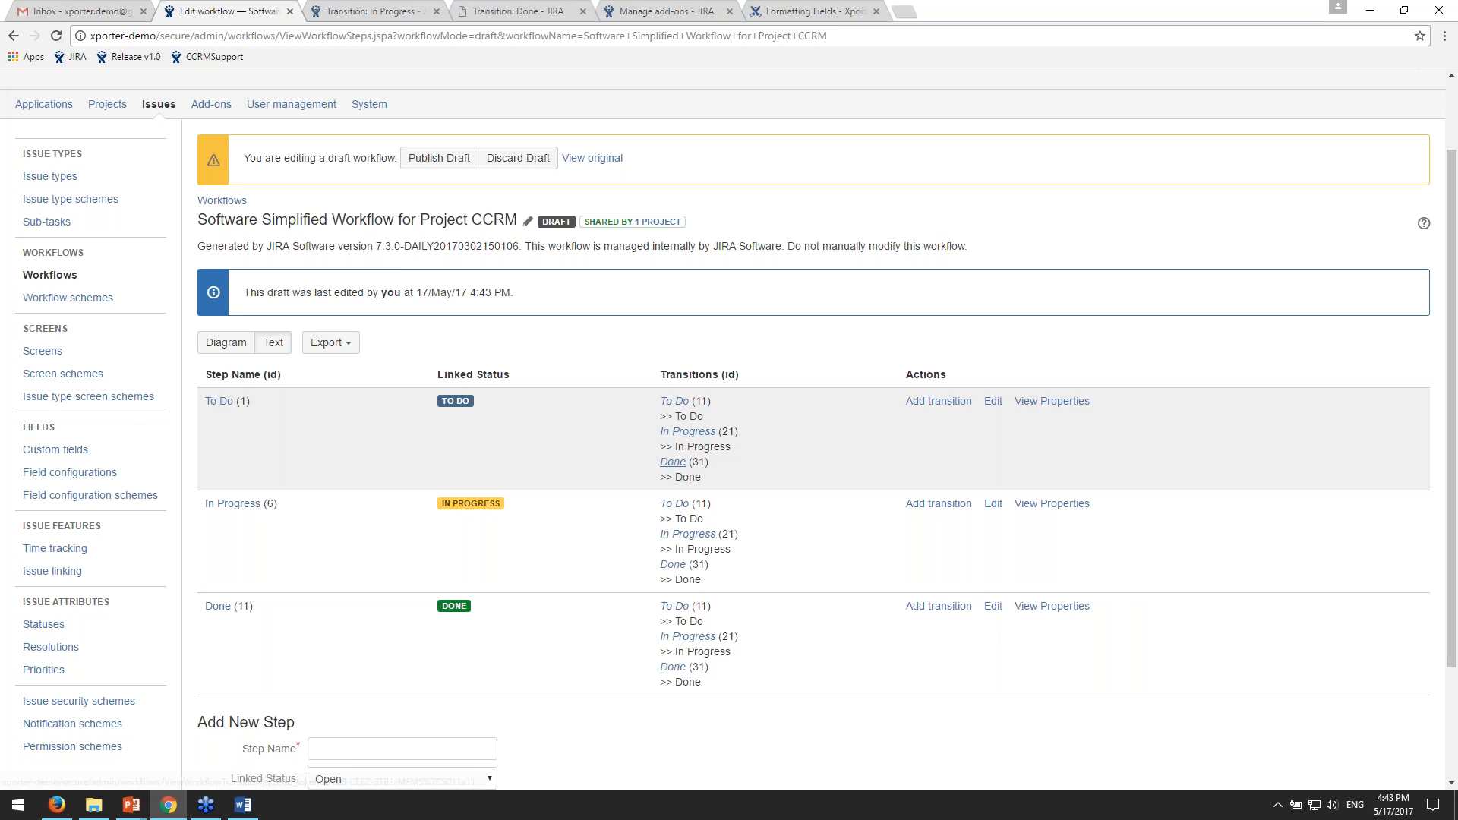
- Examine the In Progress transition's post functions, focusing on the one that creates a file from a template and attaches it to the issue
left_click(361, 11)
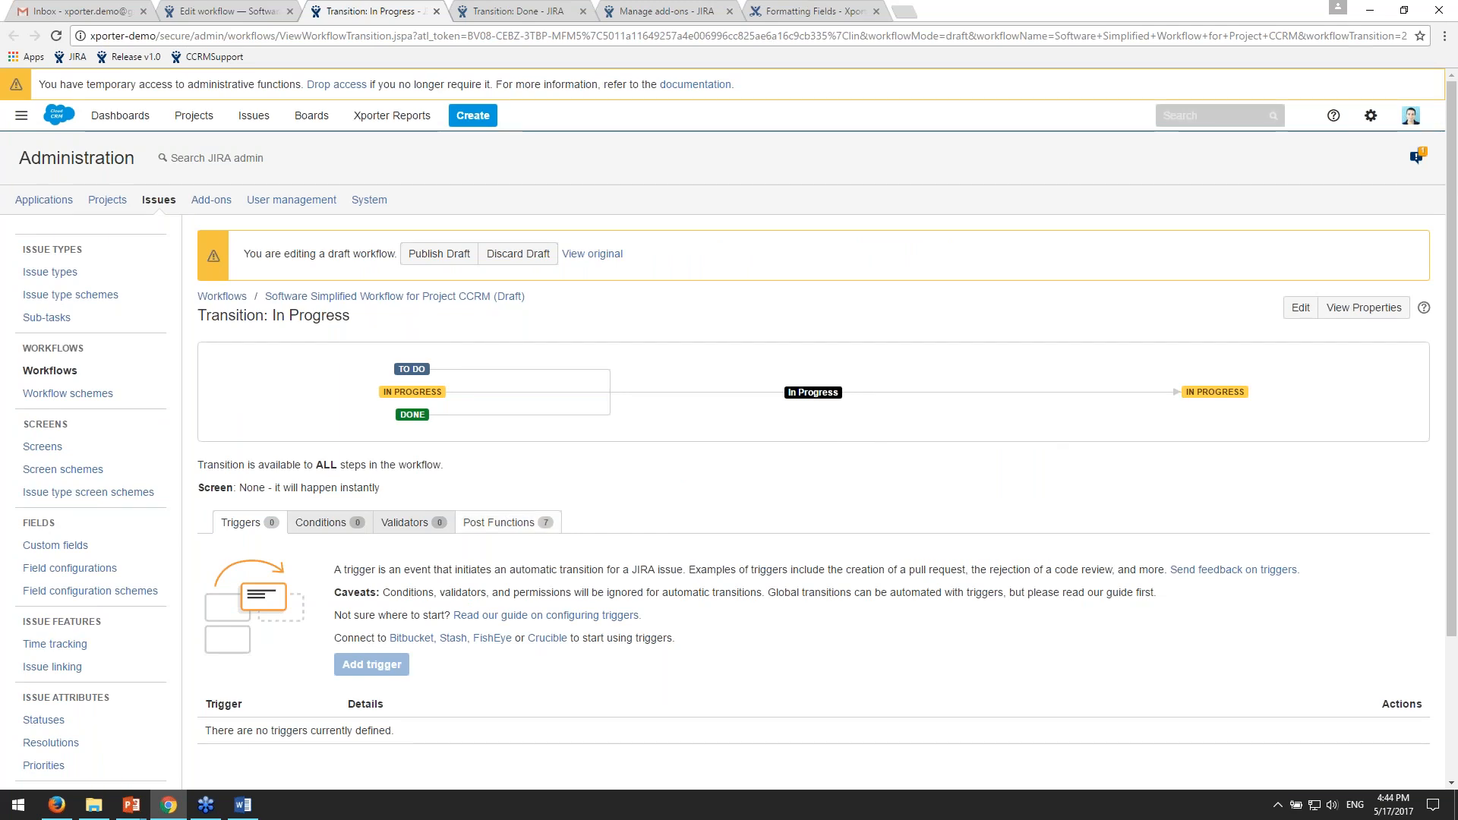
left_click(504, 524)
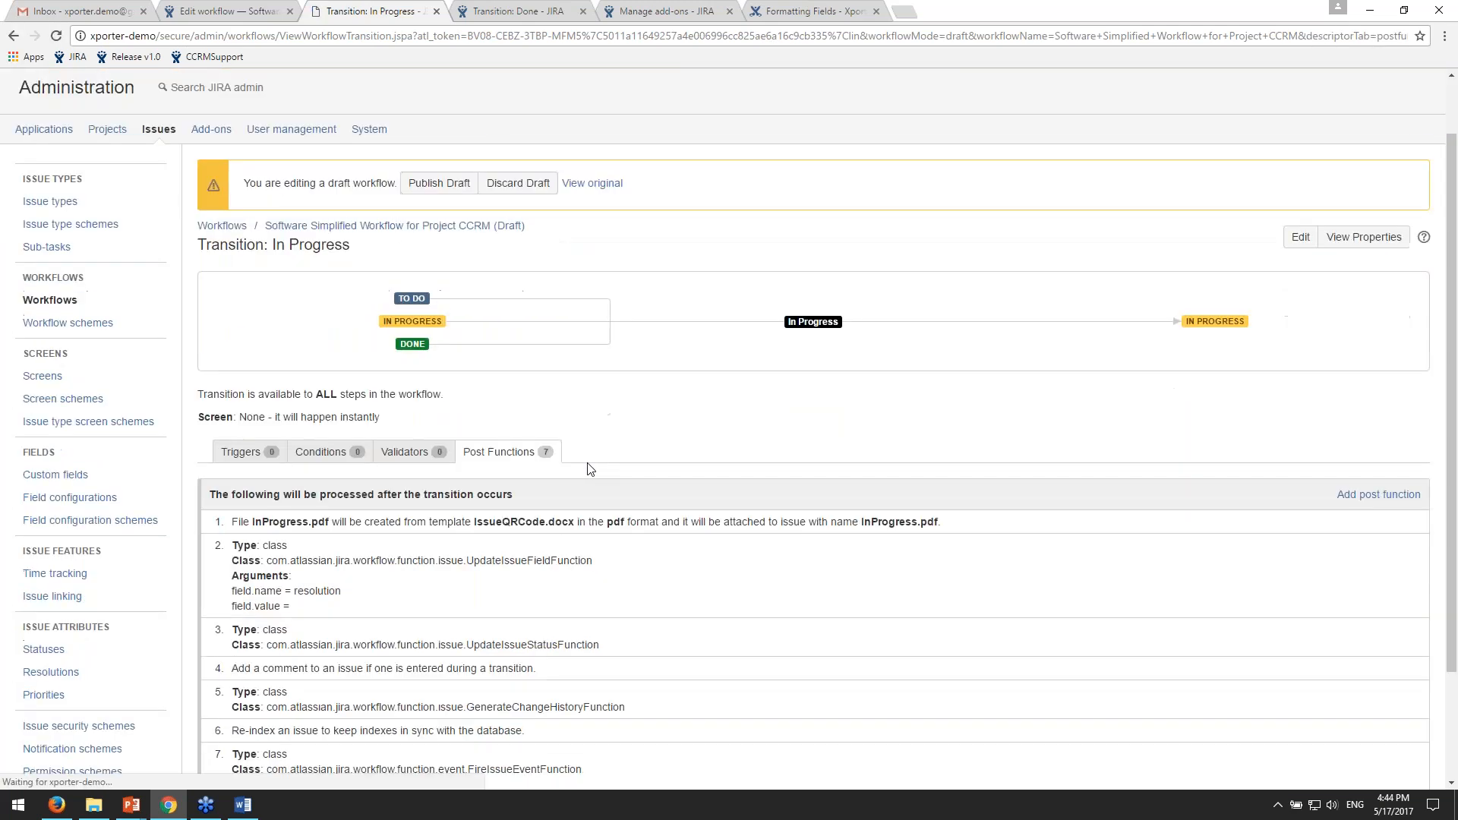
scroll(1030, 387, "down", 1)
left_click_drag(231, 381, 1031, 387)
left_click(992, 391)
left_click_drag(262, 381, 330, 381)
left_click_drag(489, 382, 563, 385)
left_click_drag(713, 383, 829, 383)
left_click(1230, 329)
- Open the Xporter Create Document post function's parameters, and turn Attach File off and on again to view the dependent option
left_click(1398, 386)
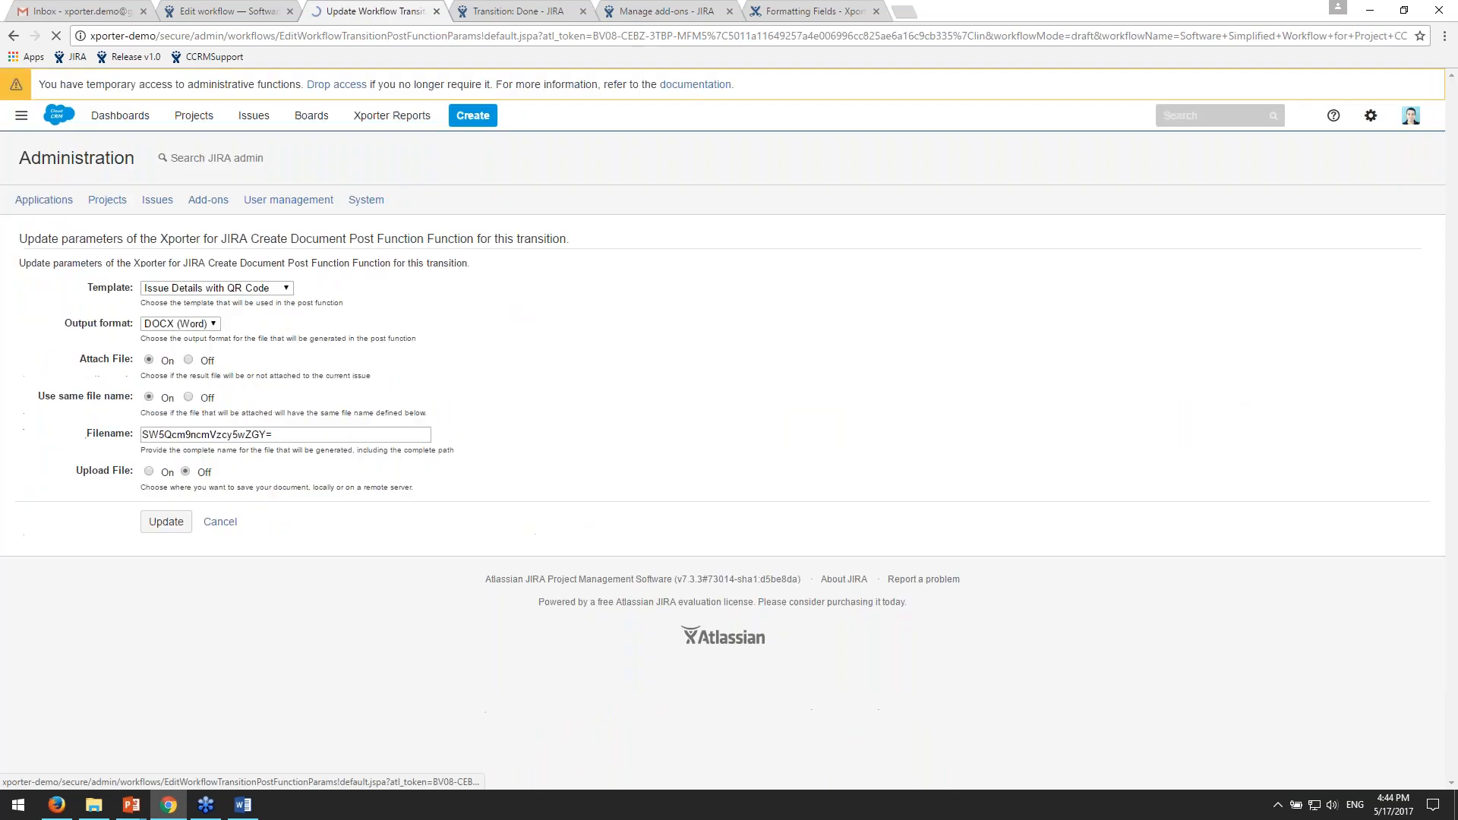
left_click_drag(733, 550, 380, 380)
left_click(612, 400)
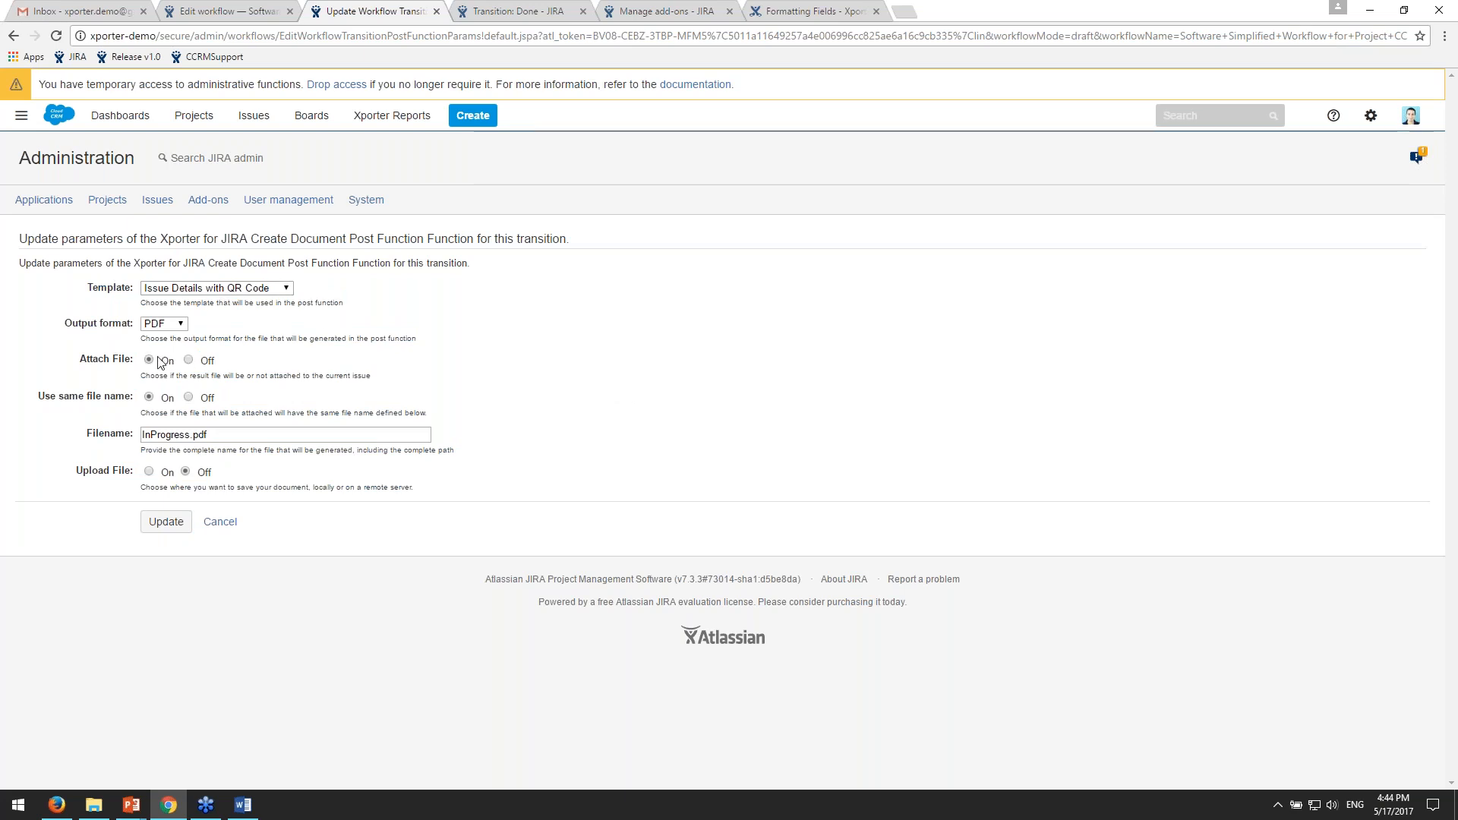
left_click(188, 360)
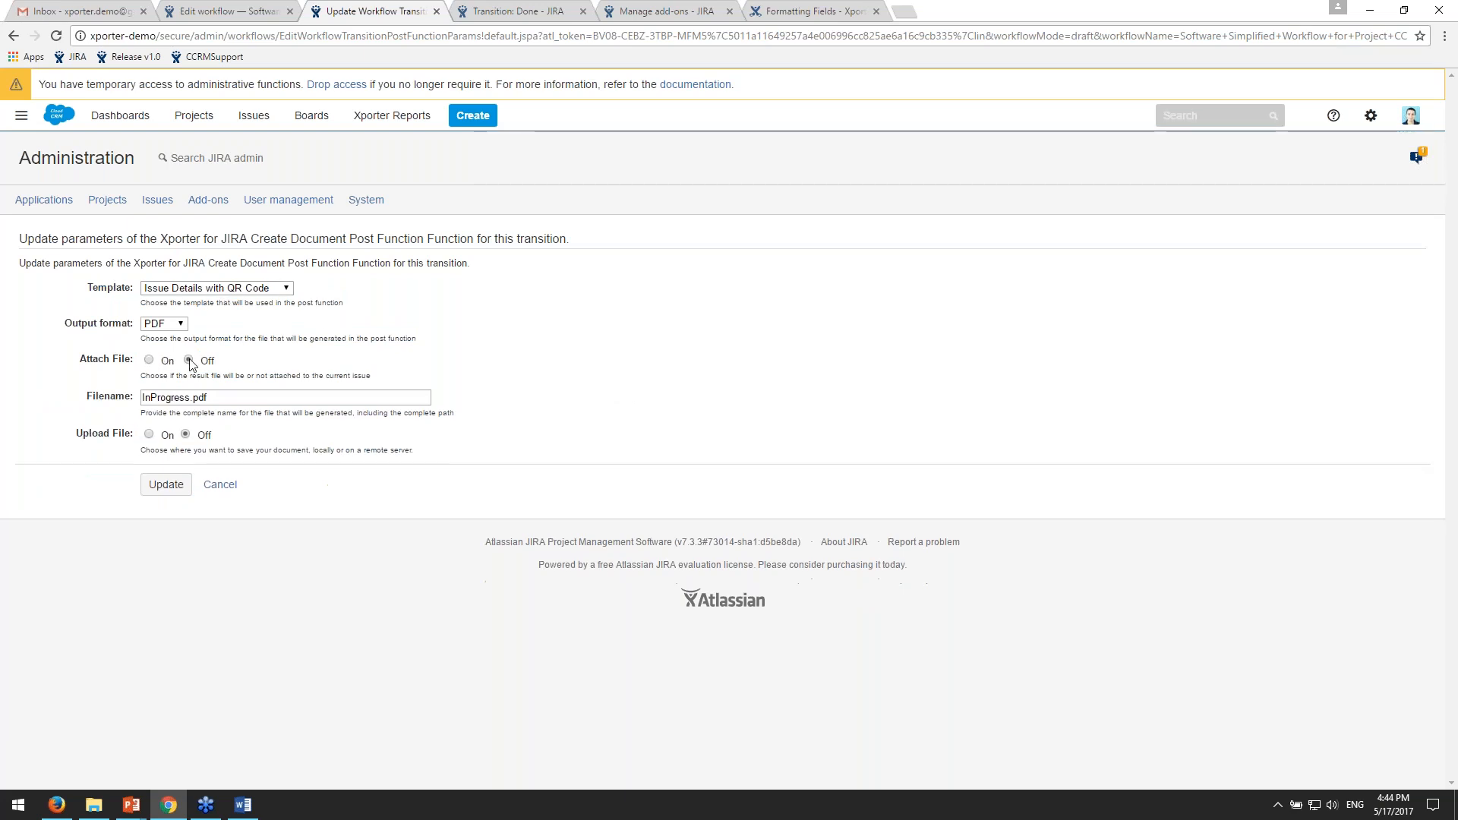
left_click(149, 360)
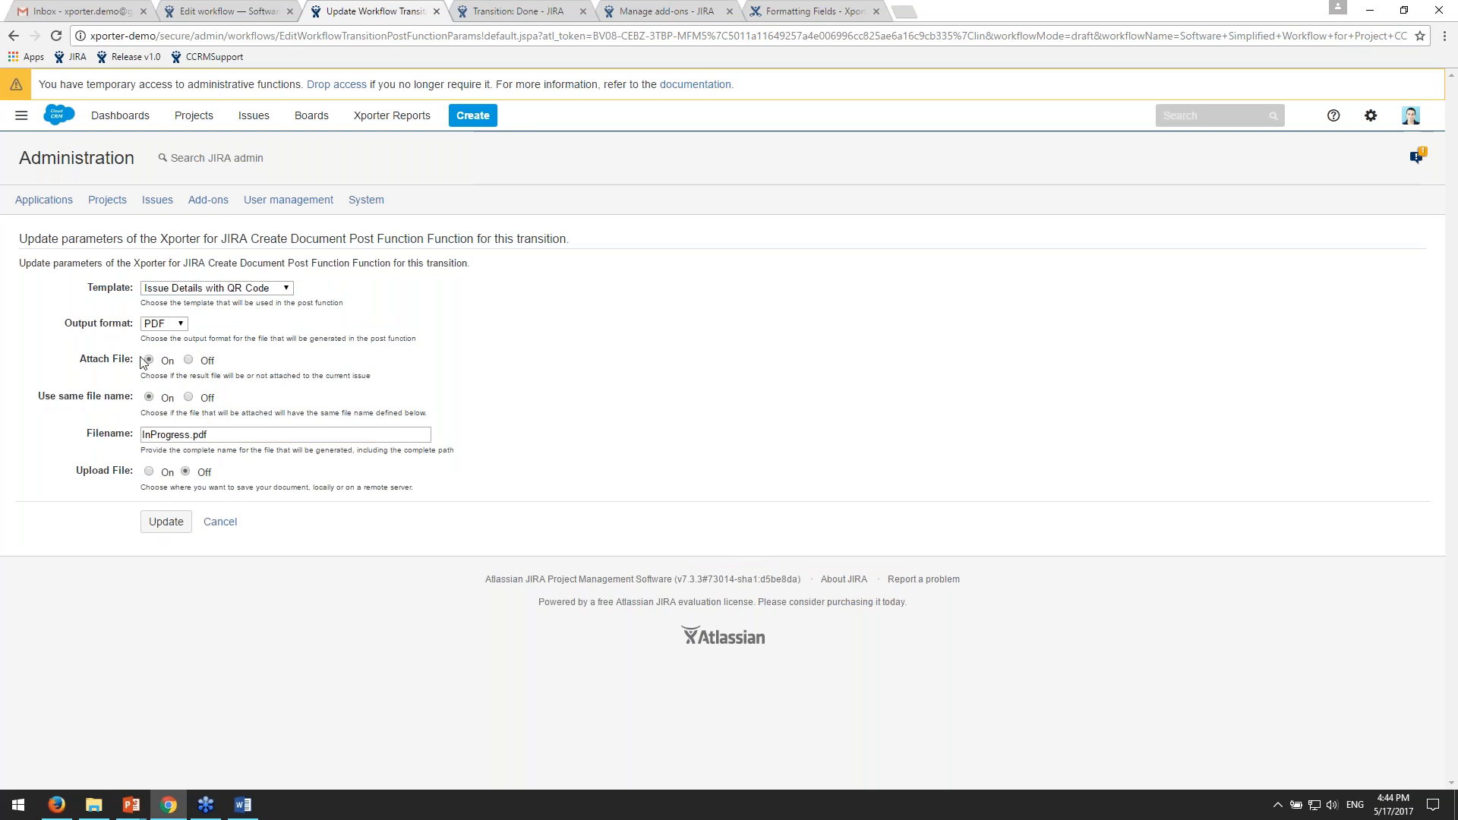
- Review the post function's template, output format and filename fields
left_click(201, 292)
left_click(201, 292)
left_click(156, 324)
left_click(186, 325)
left_click_drag(209, 435, 191, 434)
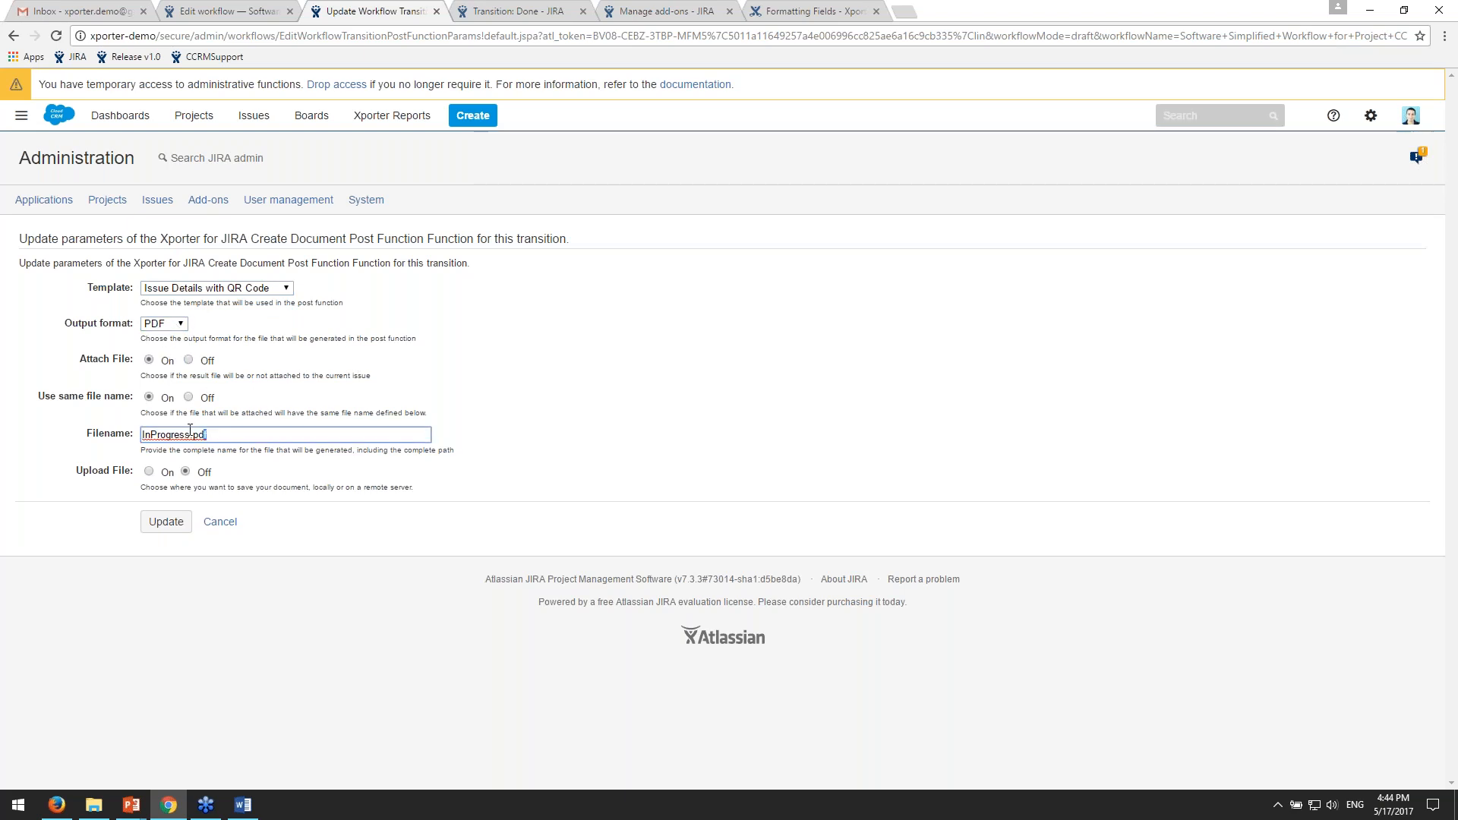
- Turn Upload File on to view the available file servers, turn it off again, and cancel the post function edit
left_click(151, 472)
left_click(209, 508)
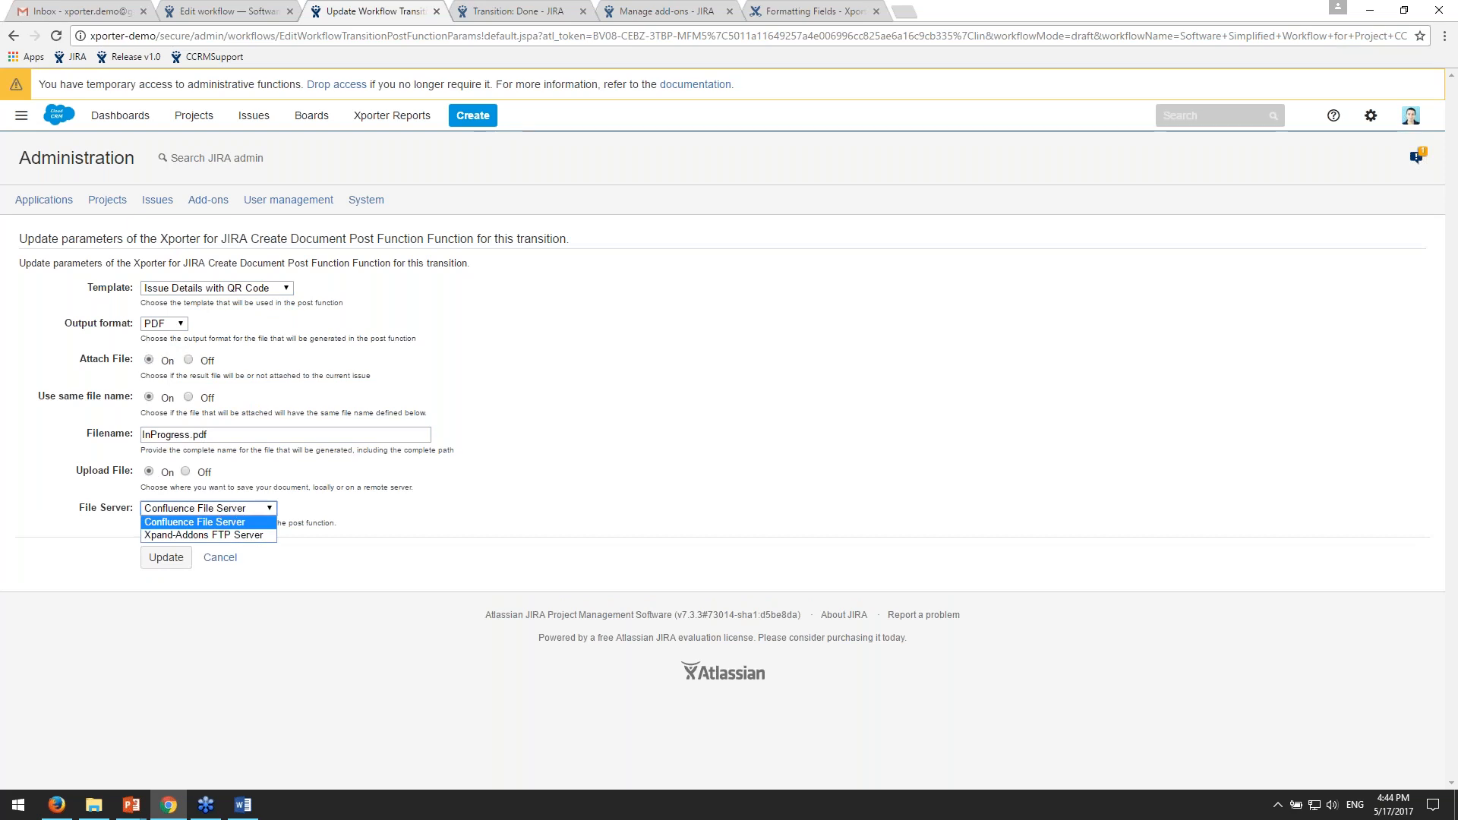
left_click(196, 466)
left_click(185, 472)
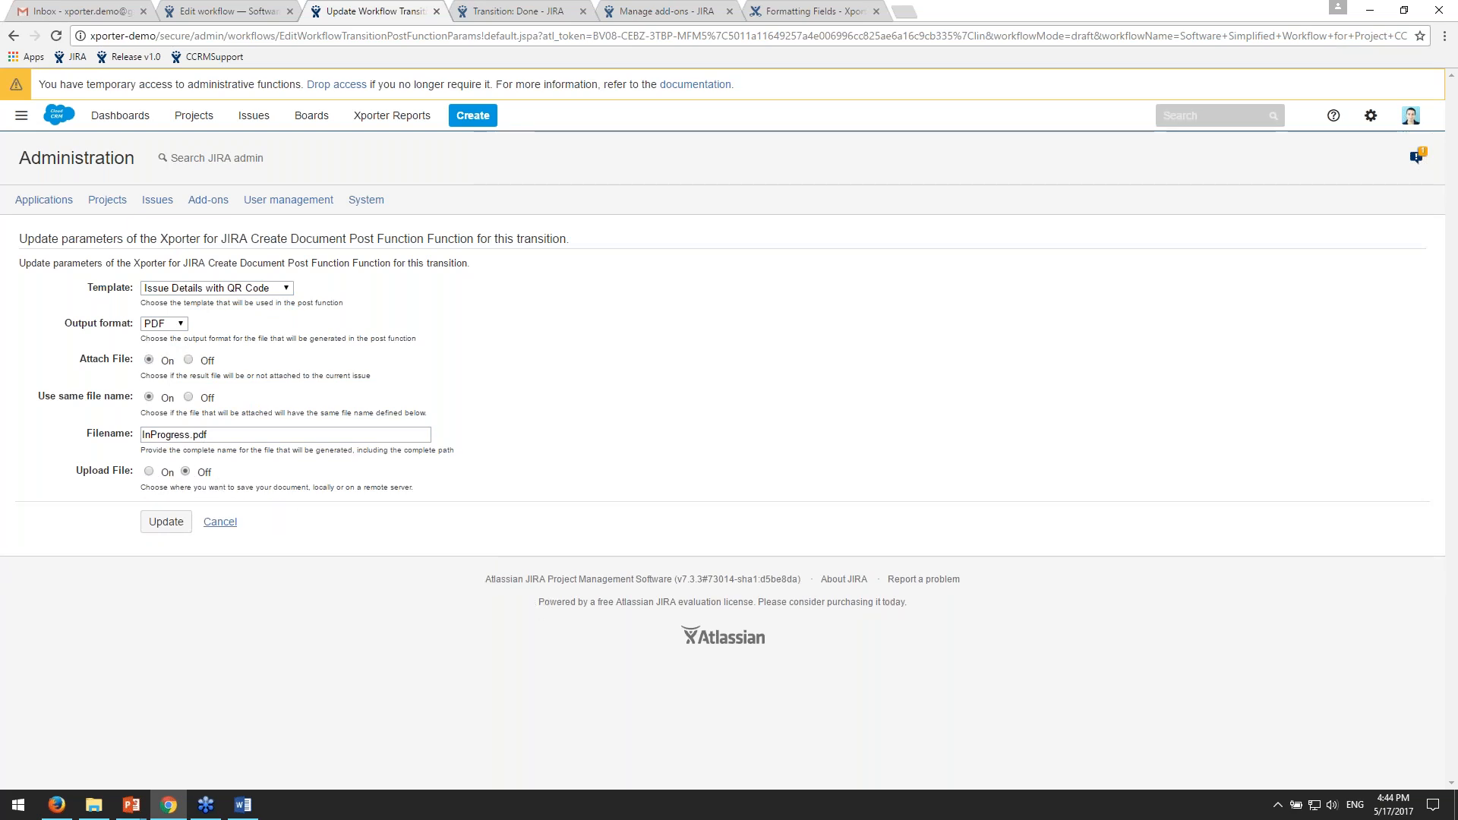
left_click(227, 523)
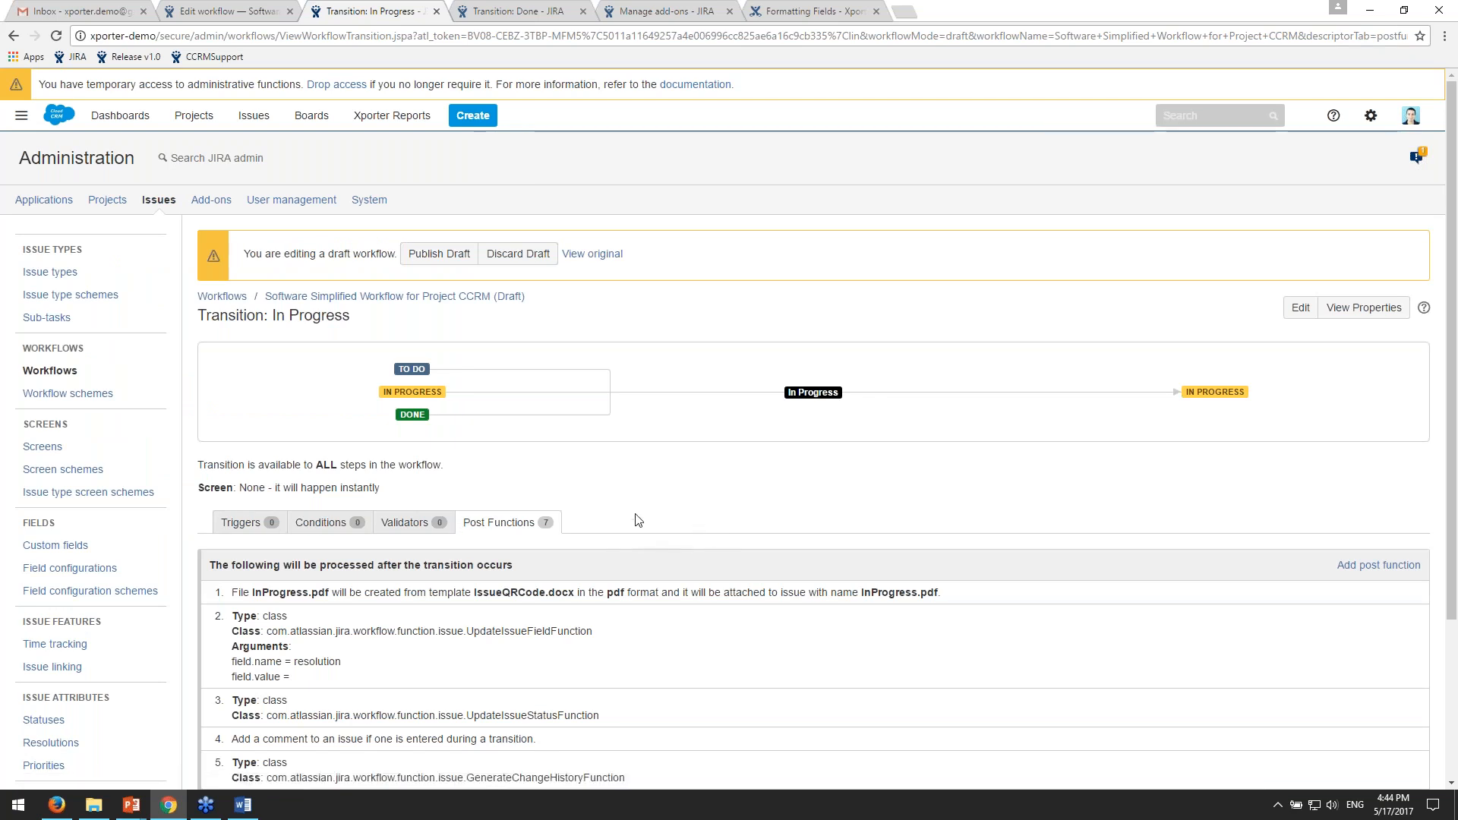
- Examine the Done transition's first post function, including its template, output format and e-mail recipient, and check the recipient's Gmail inbox
left_click(558, 9)
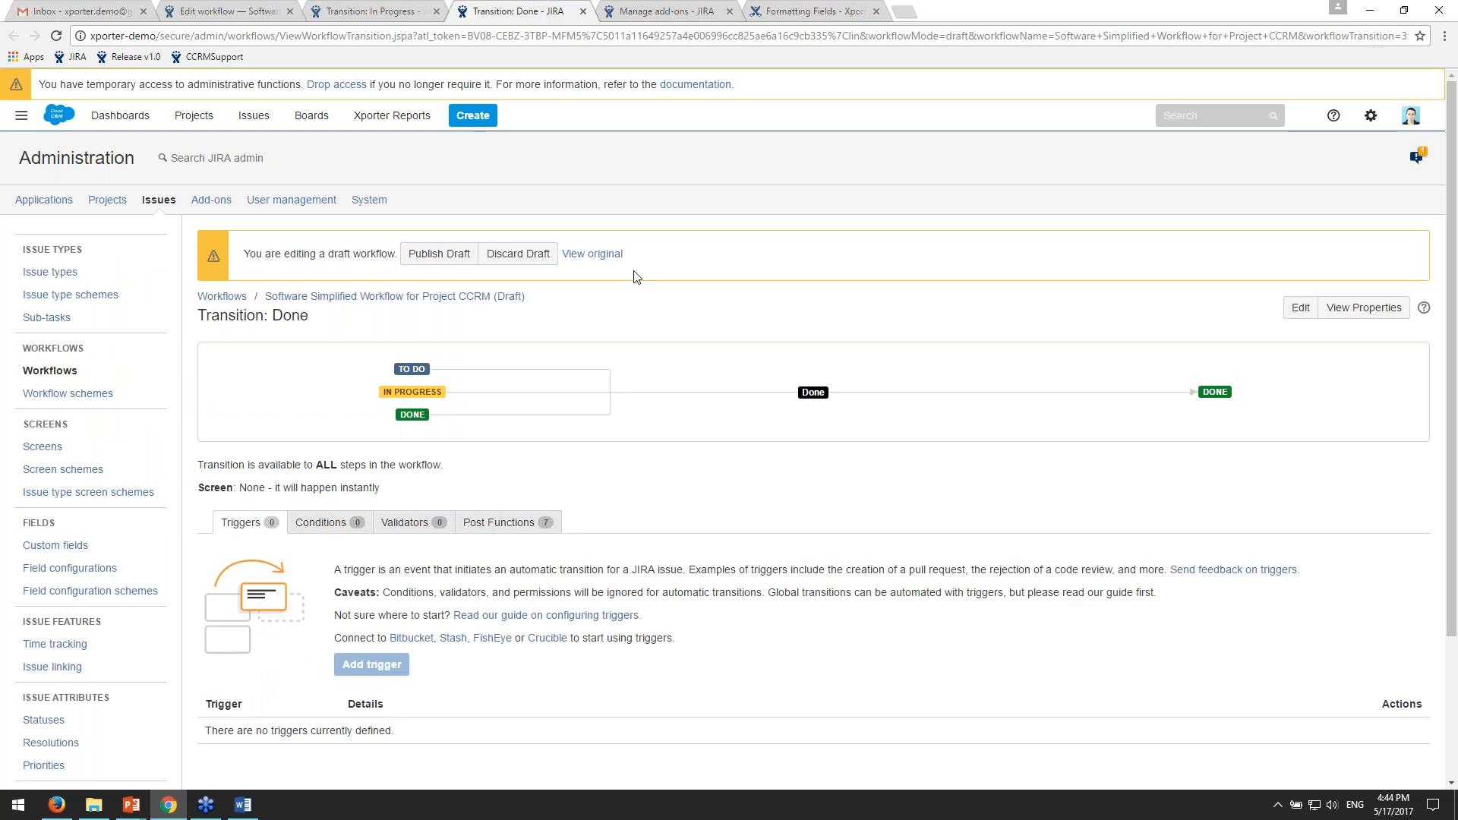
left_click(554, 522)
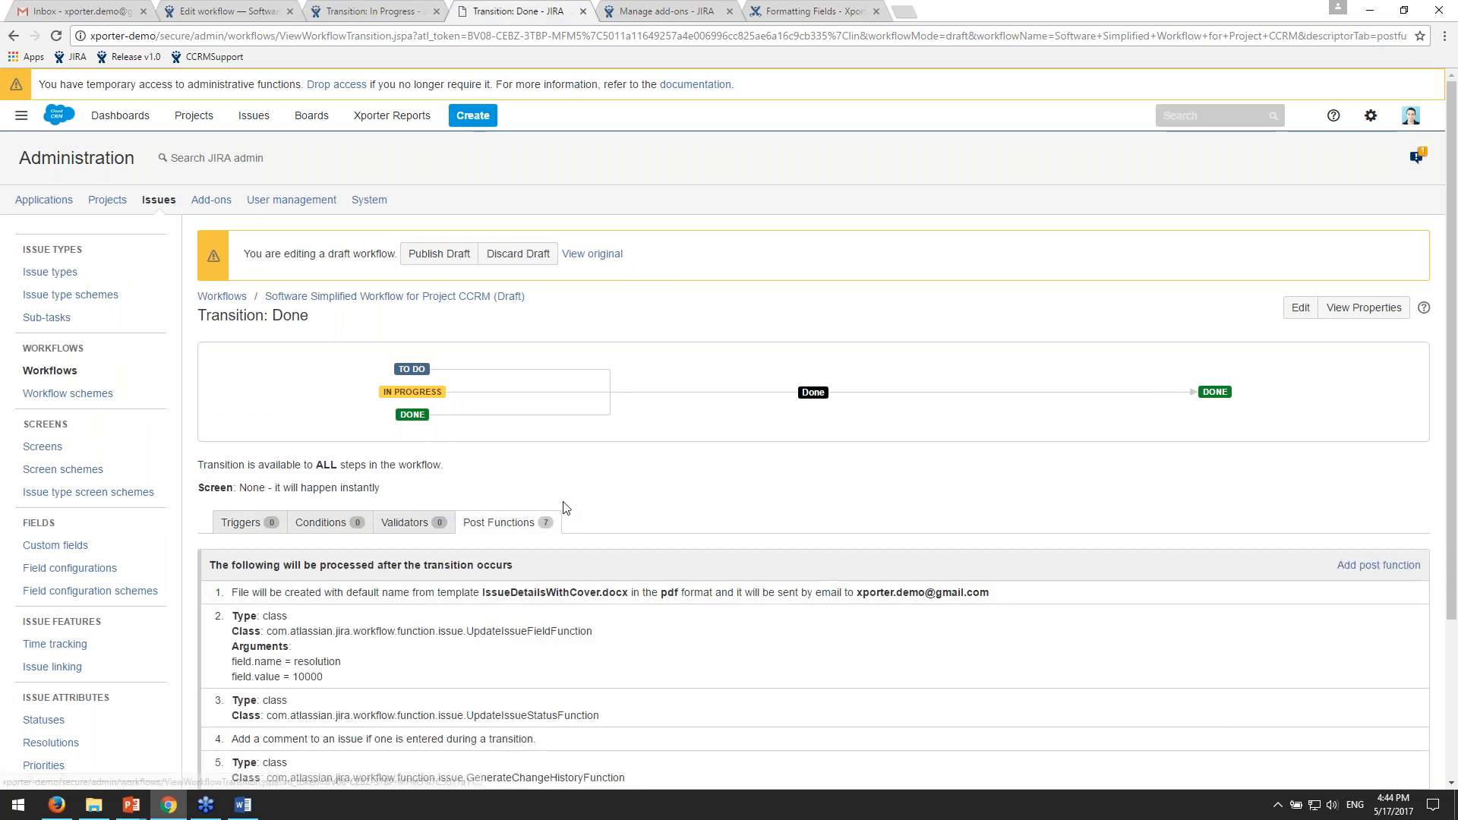
left_click_drag(857, 593, 989, 593)
left_click(76, 10)
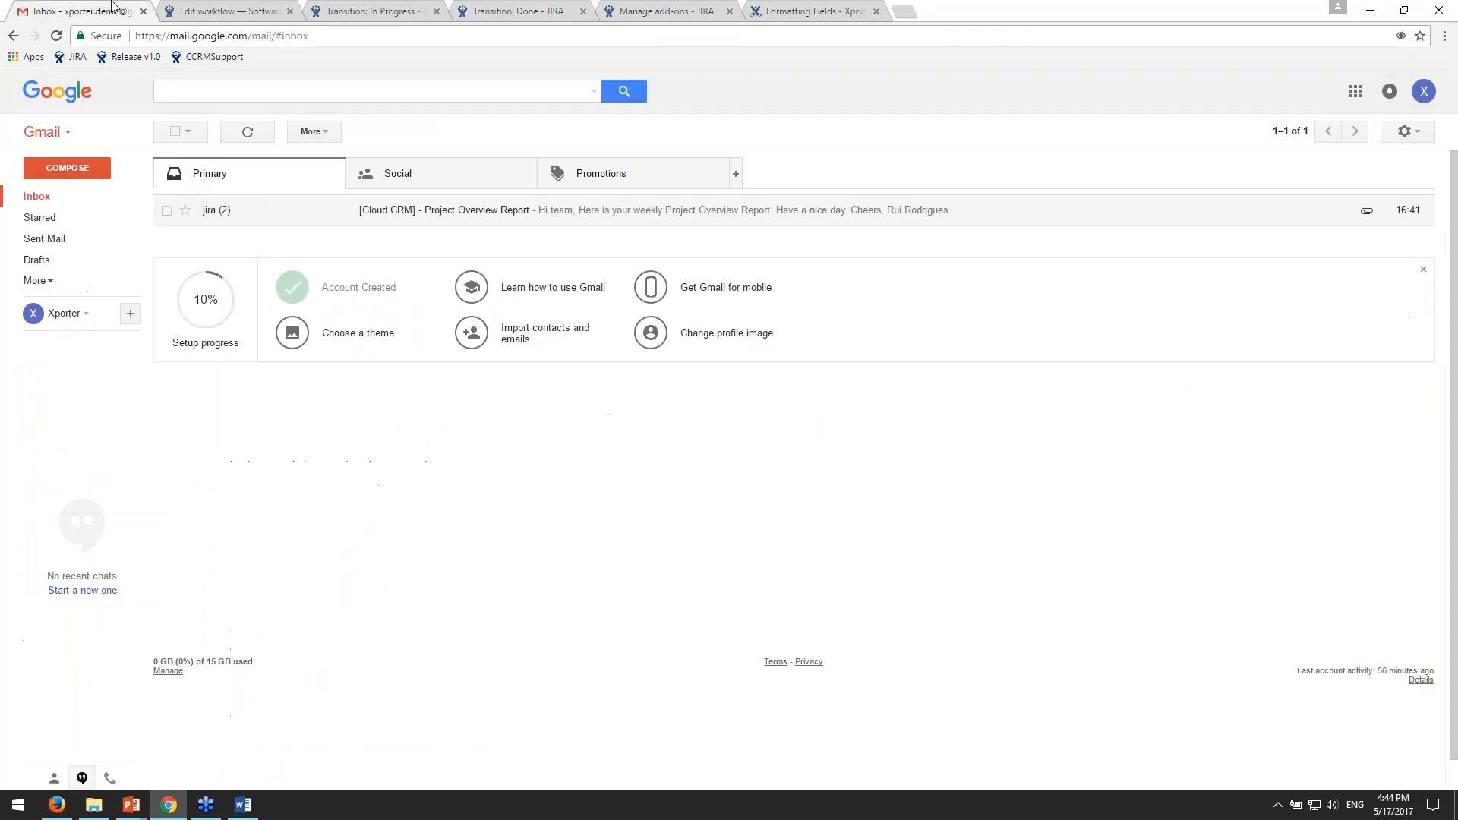
left_click(554, 18)
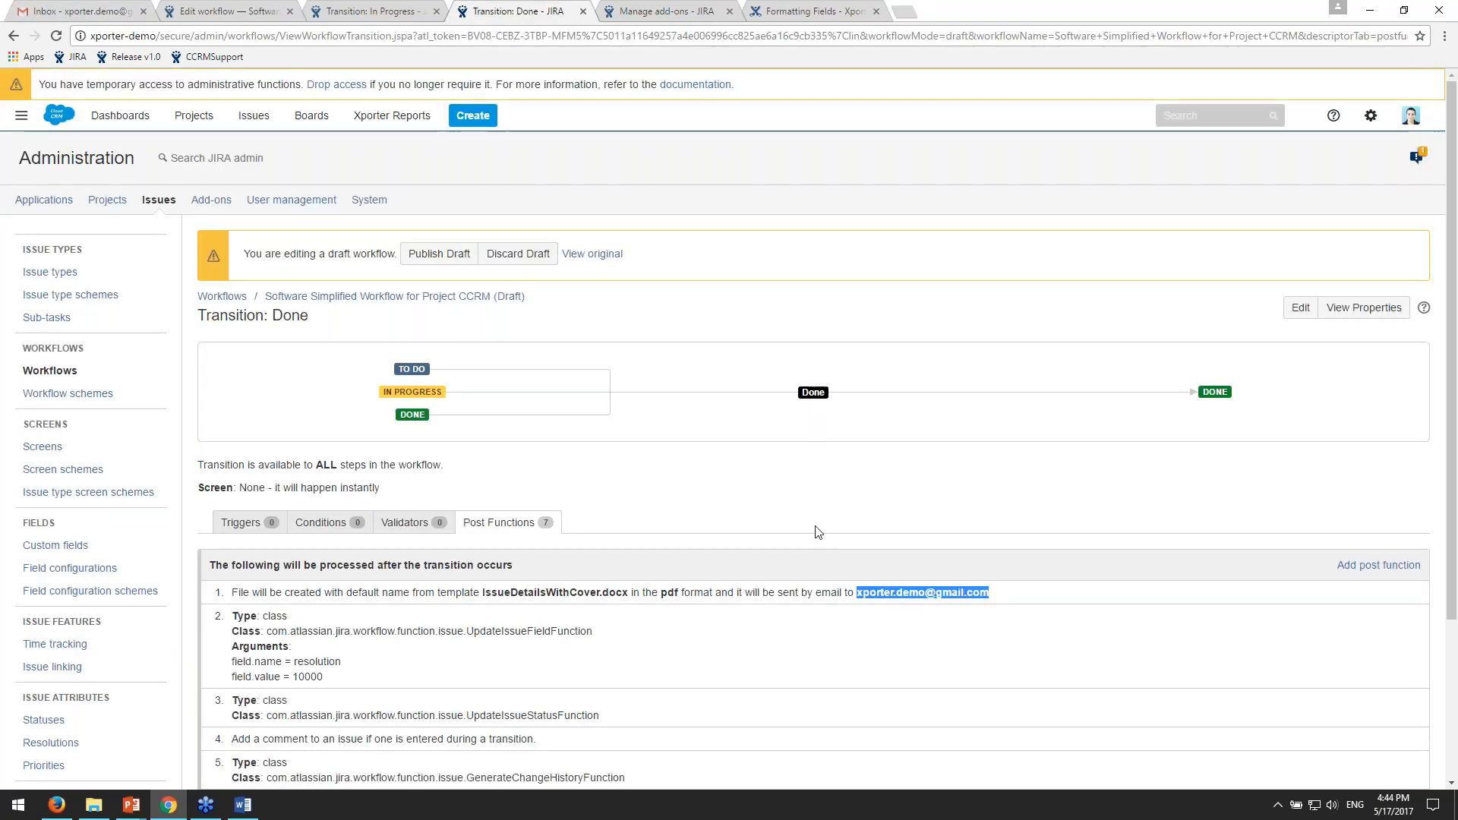
left_click_drag(510, 593, 633, 595)
left_click(673, 595)
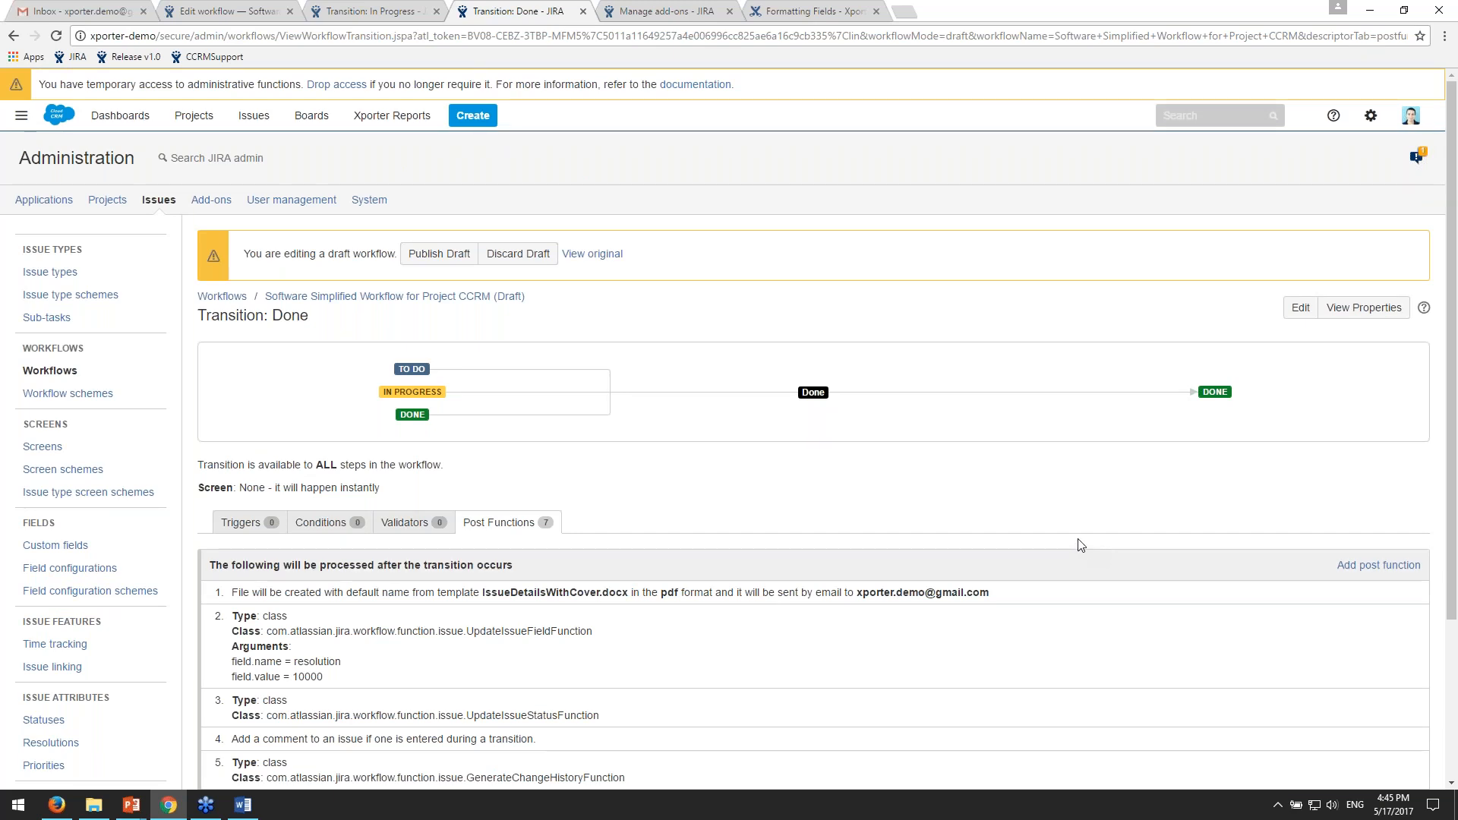
- Discard the draft of the CCRM workflow, and close the two transition tabs
left_click(518, 254)
left_click(875, 554)
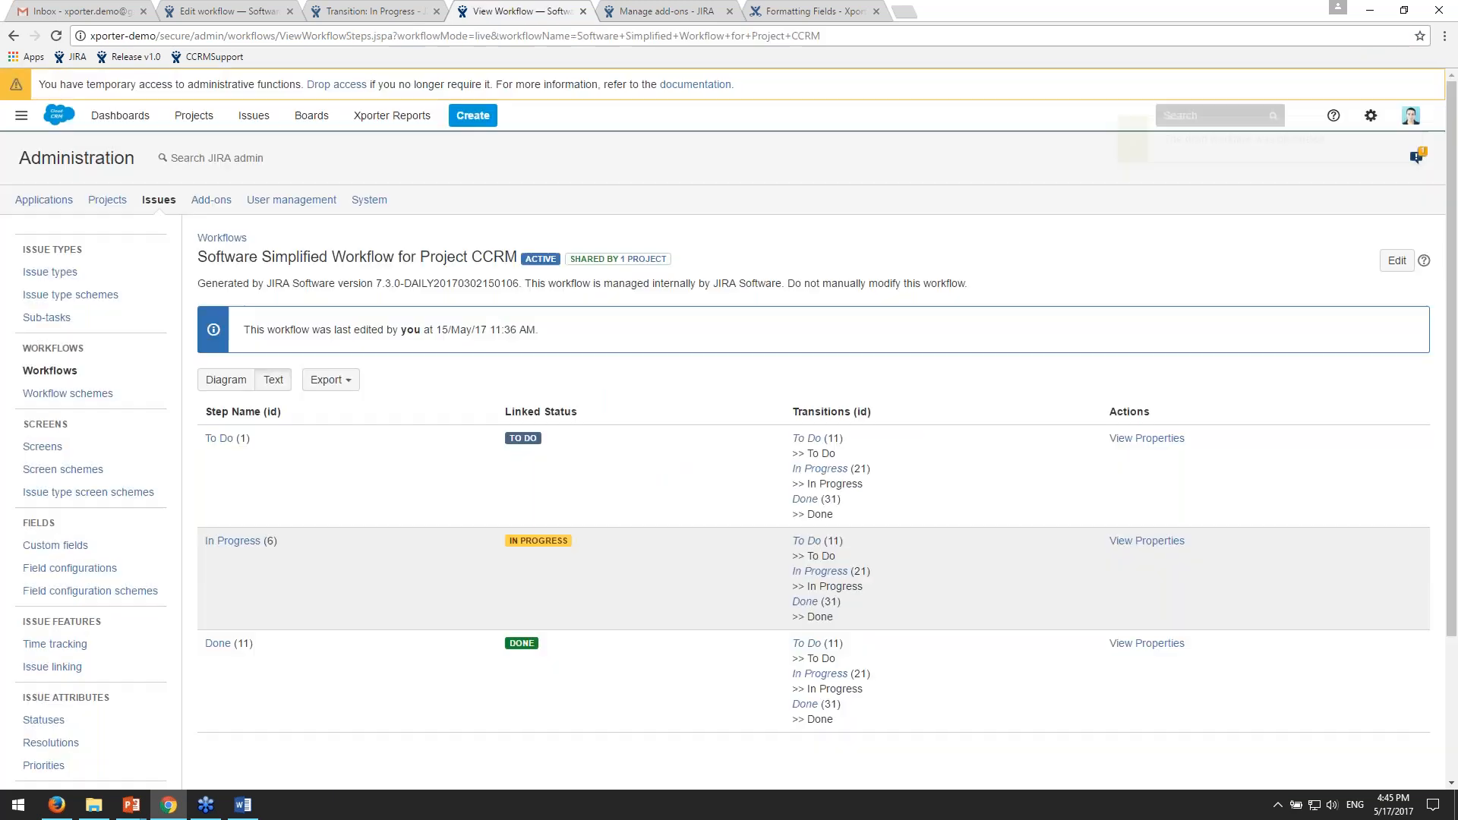
key("ctrl+Tab")
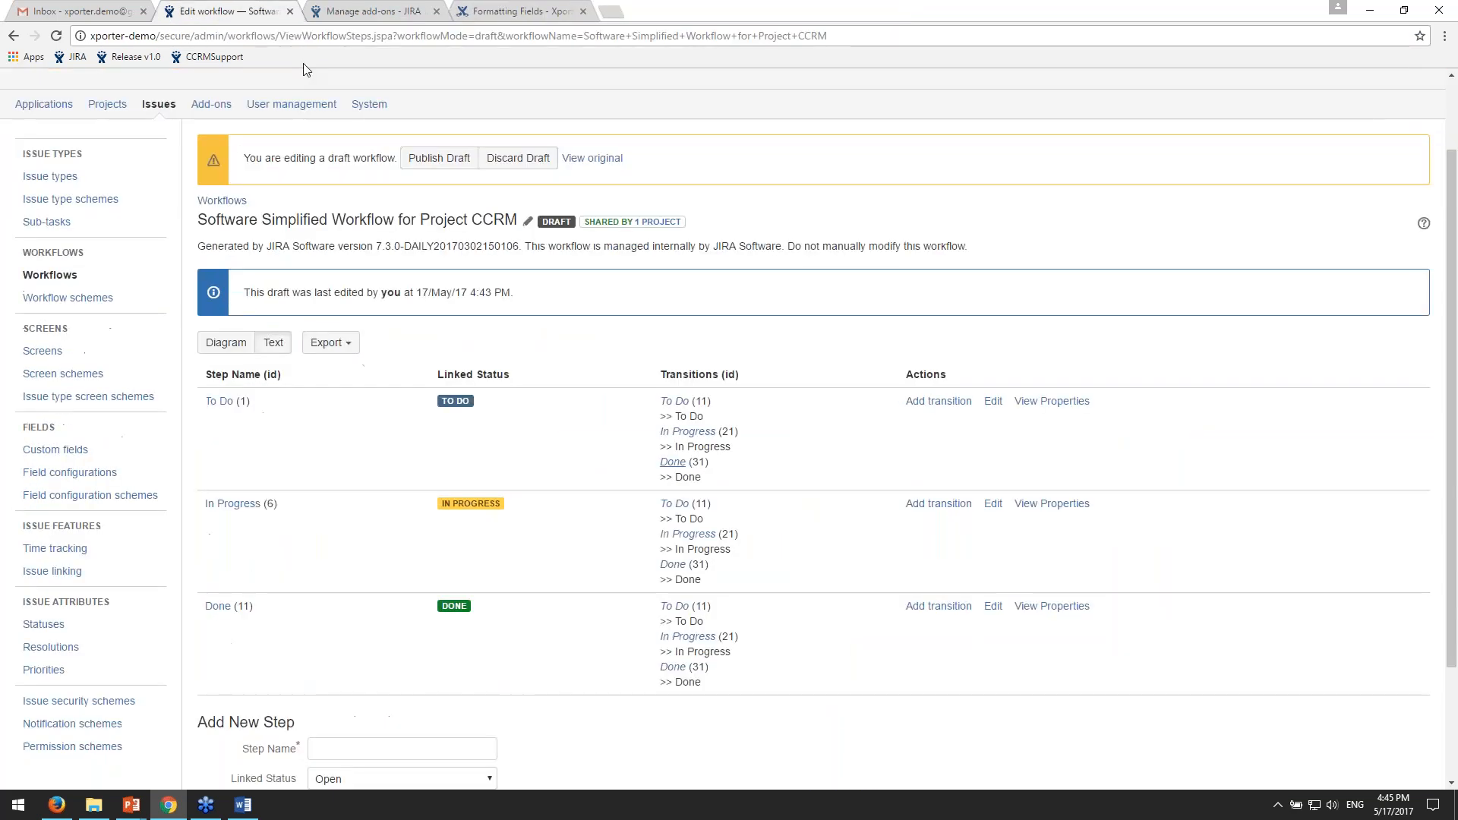
scroll(767, 119, "up", 1)
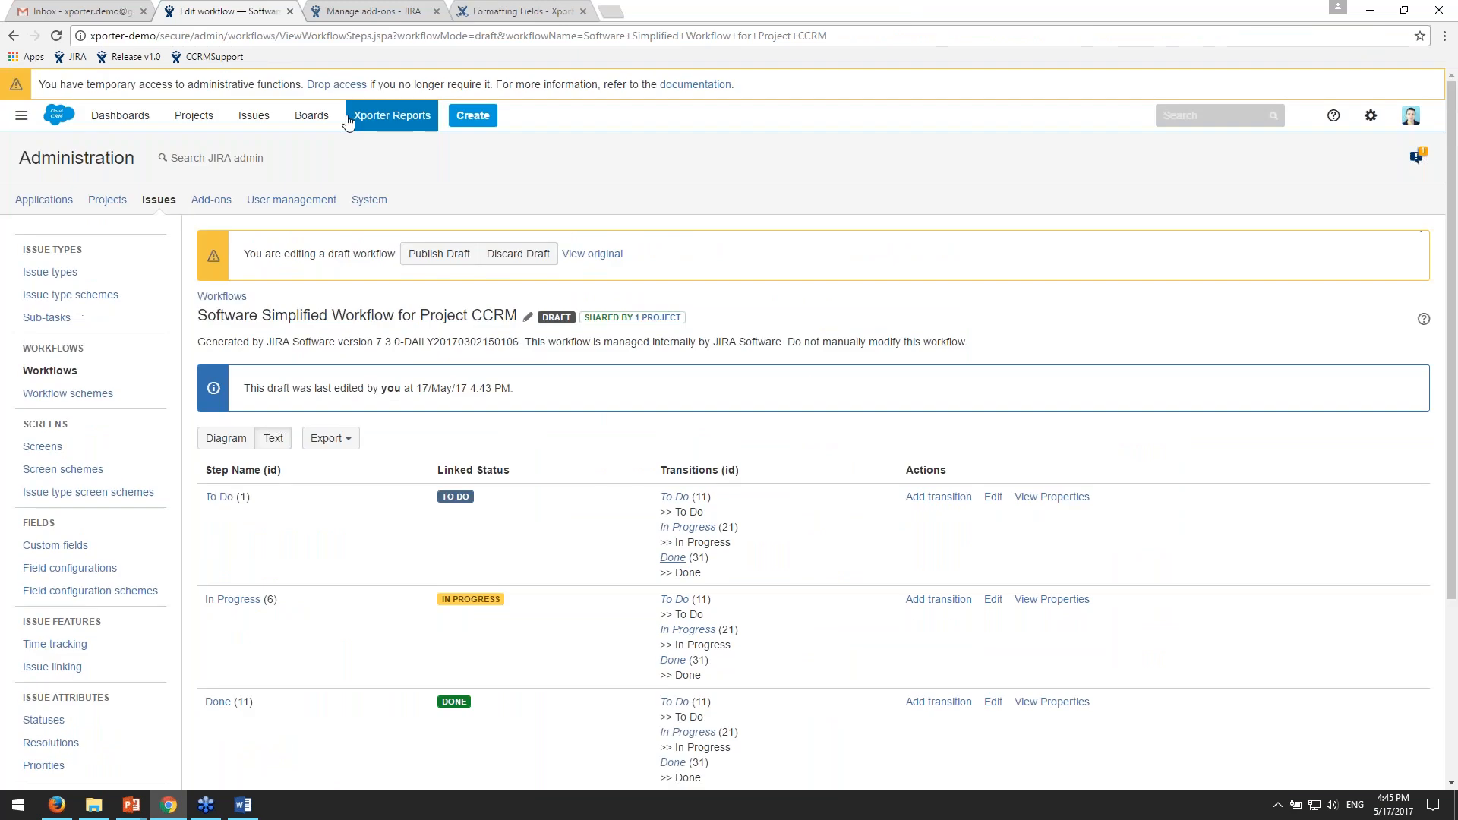
- Open issue CCRM-43 from the recent issues, and delete its InProgress.pdf attachment
left_click(253, 116)
left_click(293, 253)
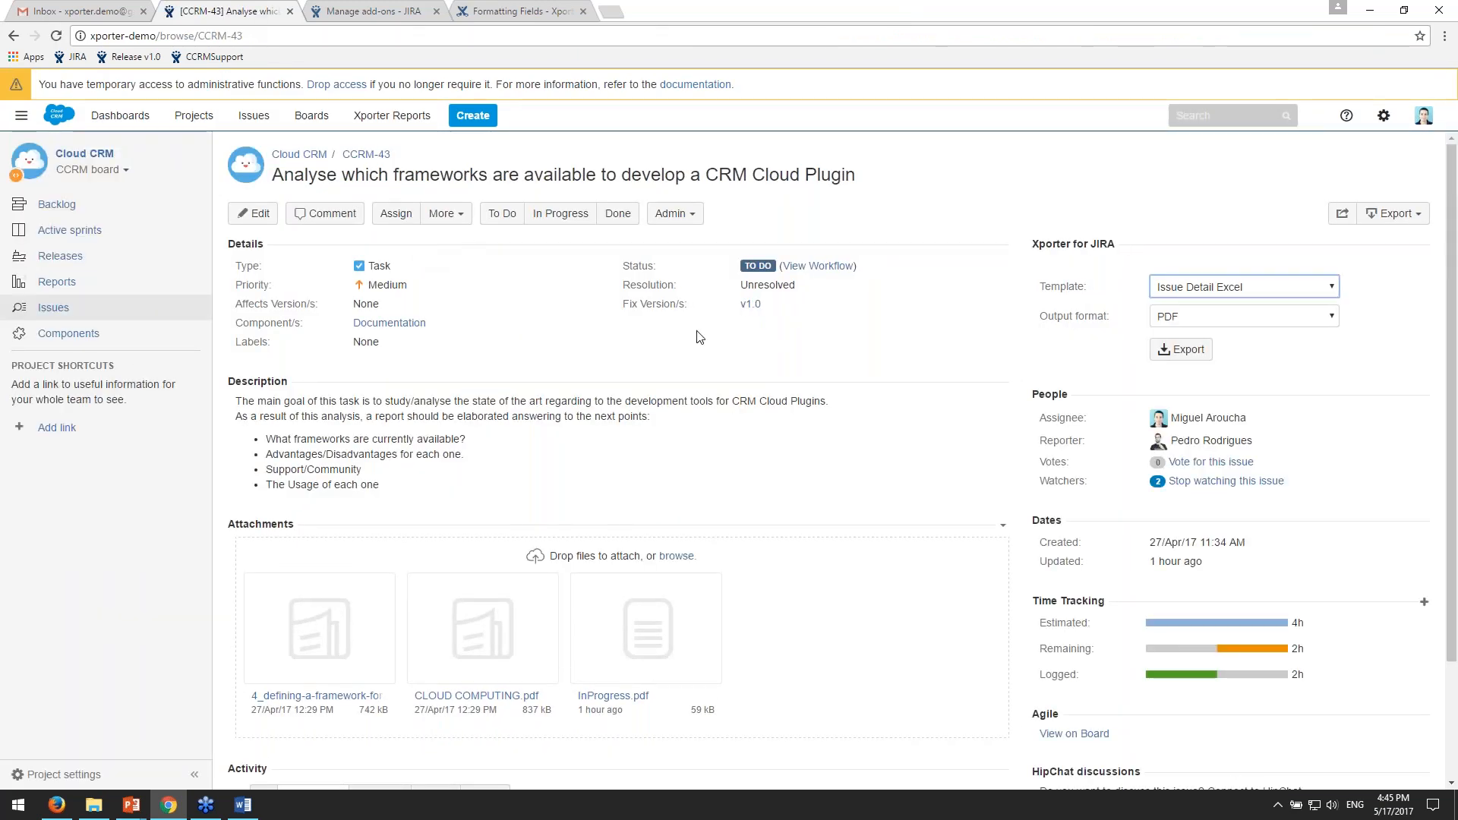
left_click(730, 646)
left_click(861, 495)
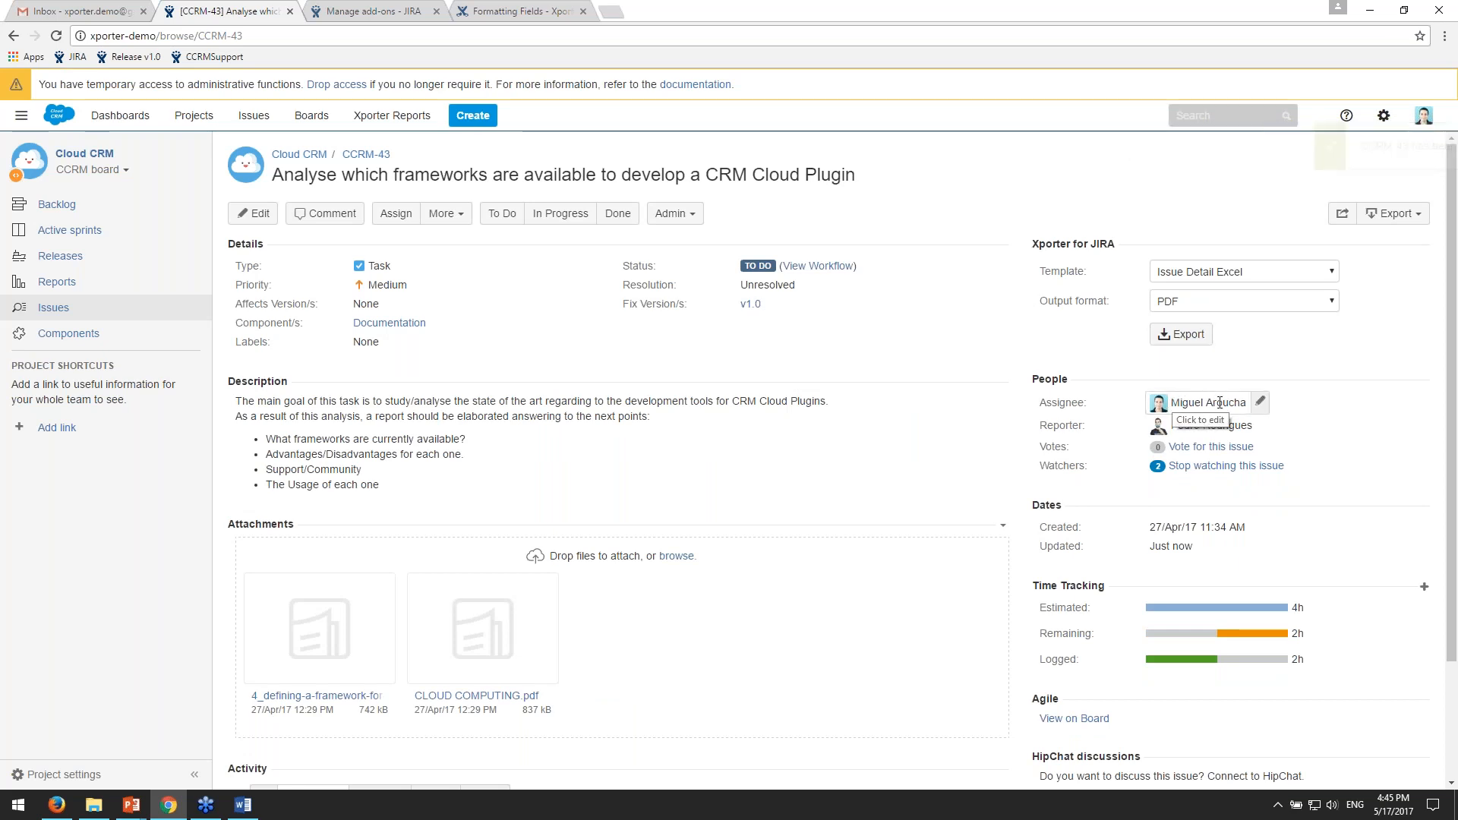
- Transition issue CCRM-43 to In Progress
mouse_move(1208, 404)
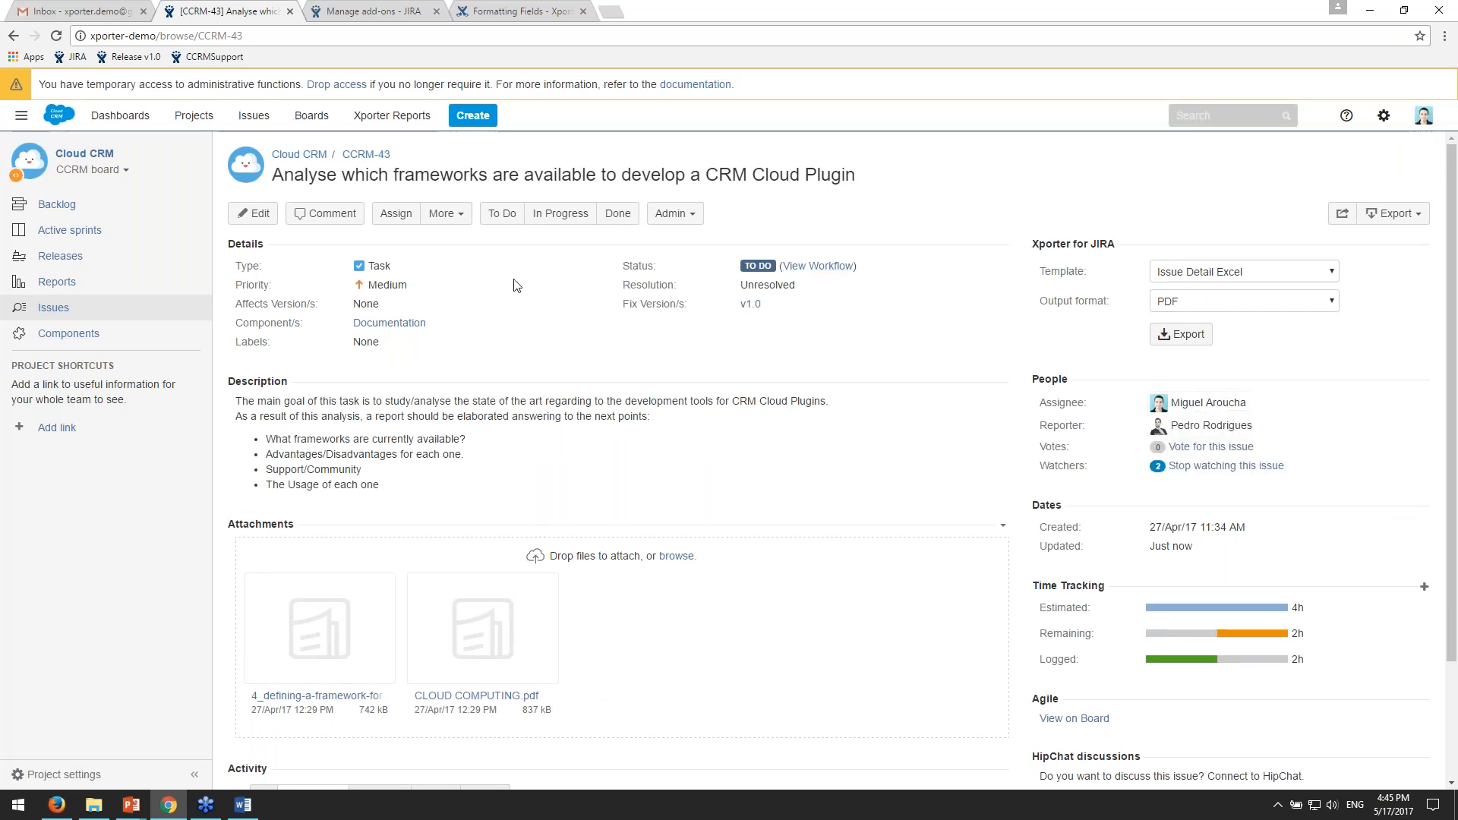
scroll(771, 380, "down", 2)
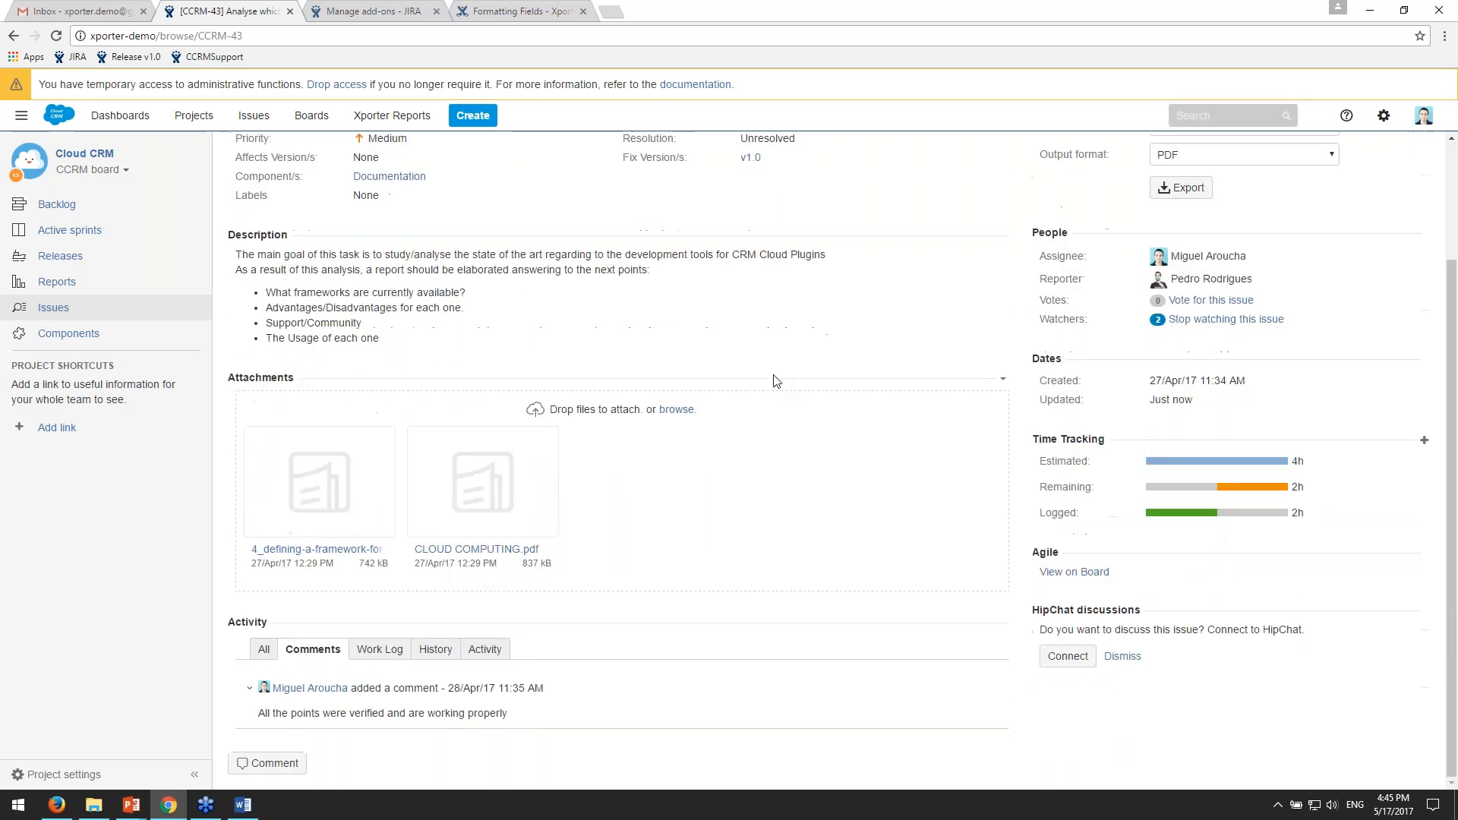
scroll(773, 382, "up", 2)
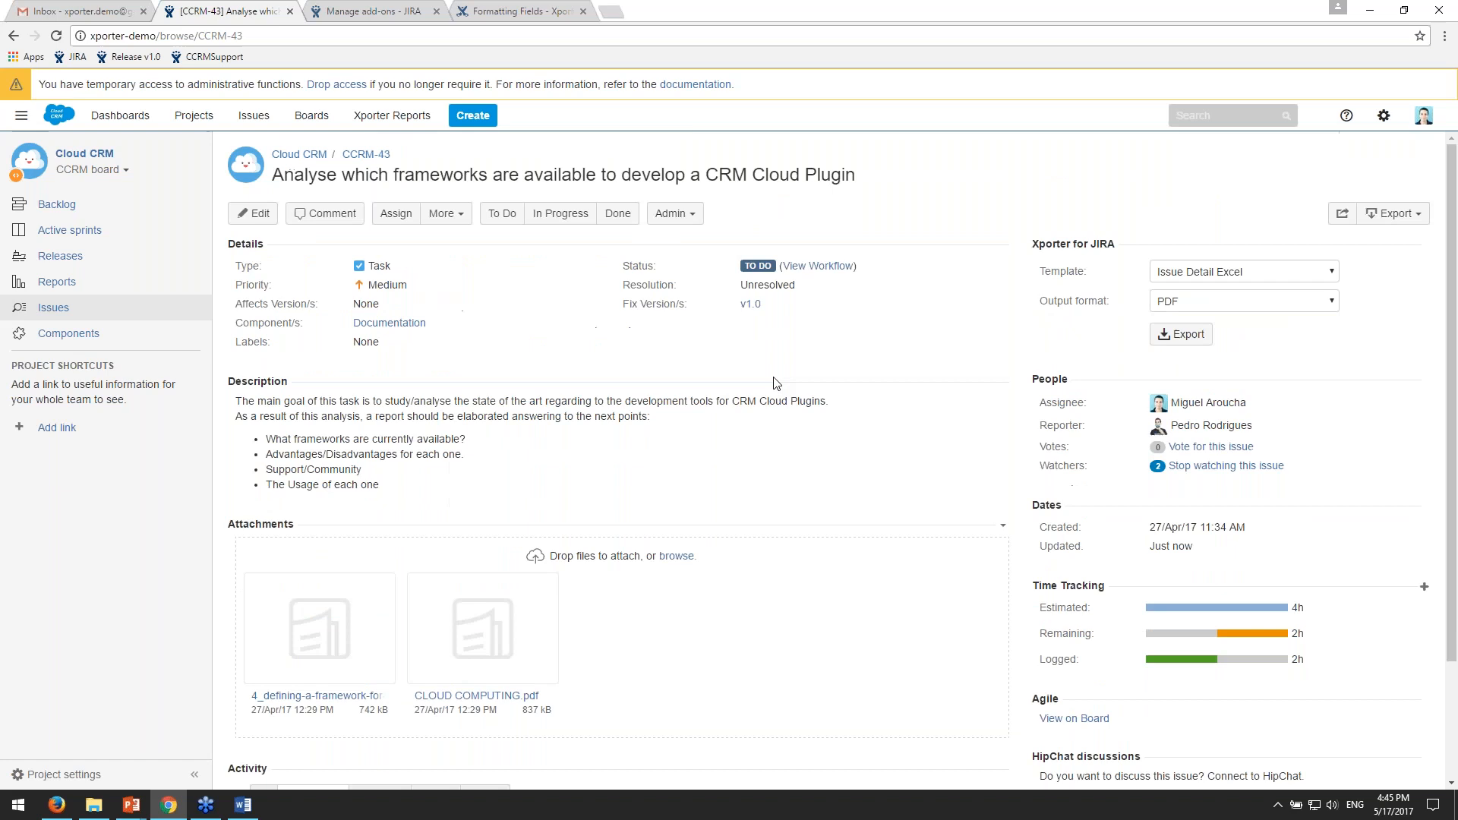
left_click(576, 214)
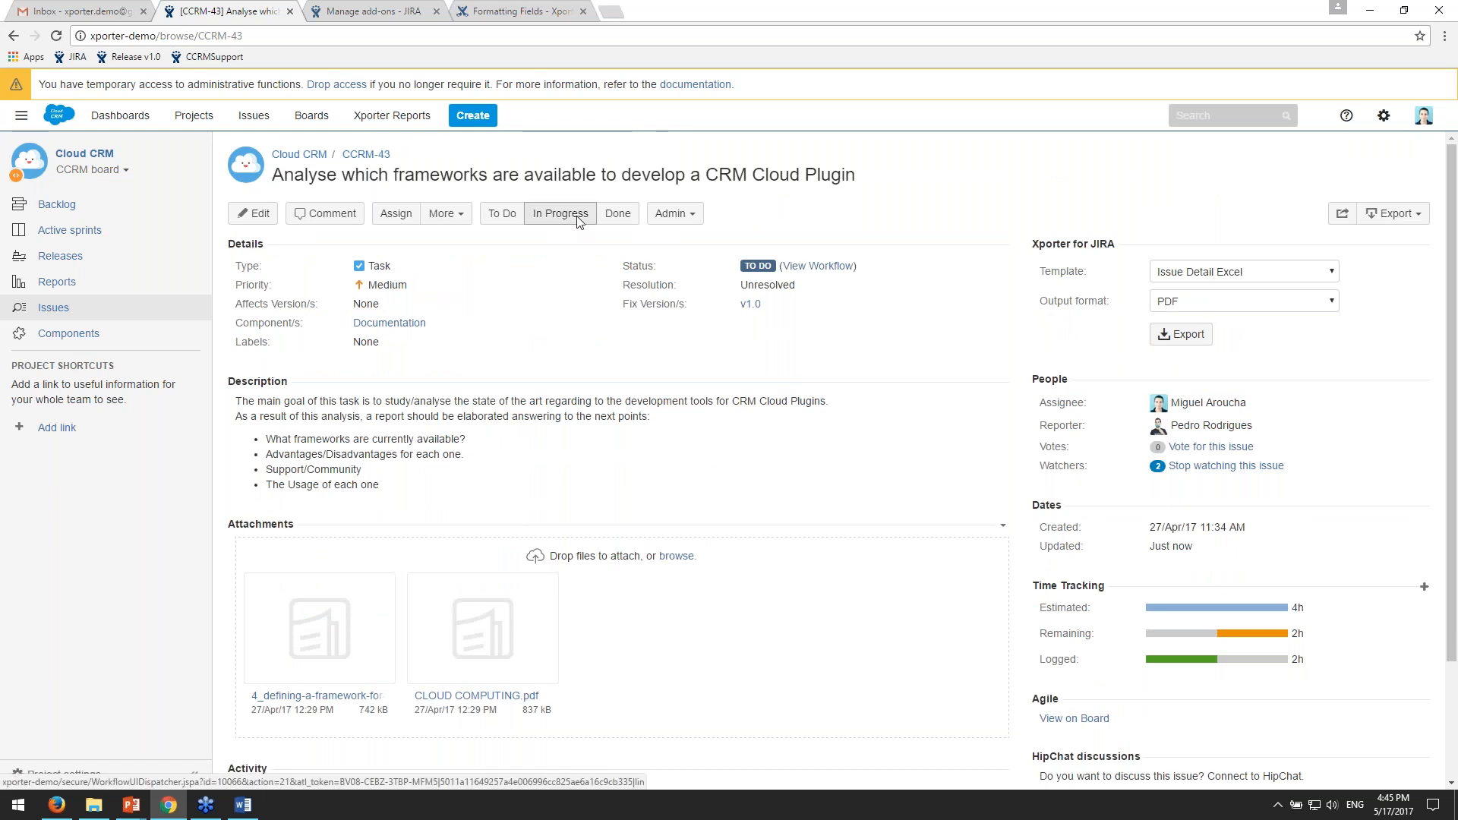
- Open the newly generated InProgress.pdf attachment of CCRM-43, review its contents, and close the PDF
scroll(1065, 402, "down", 2)
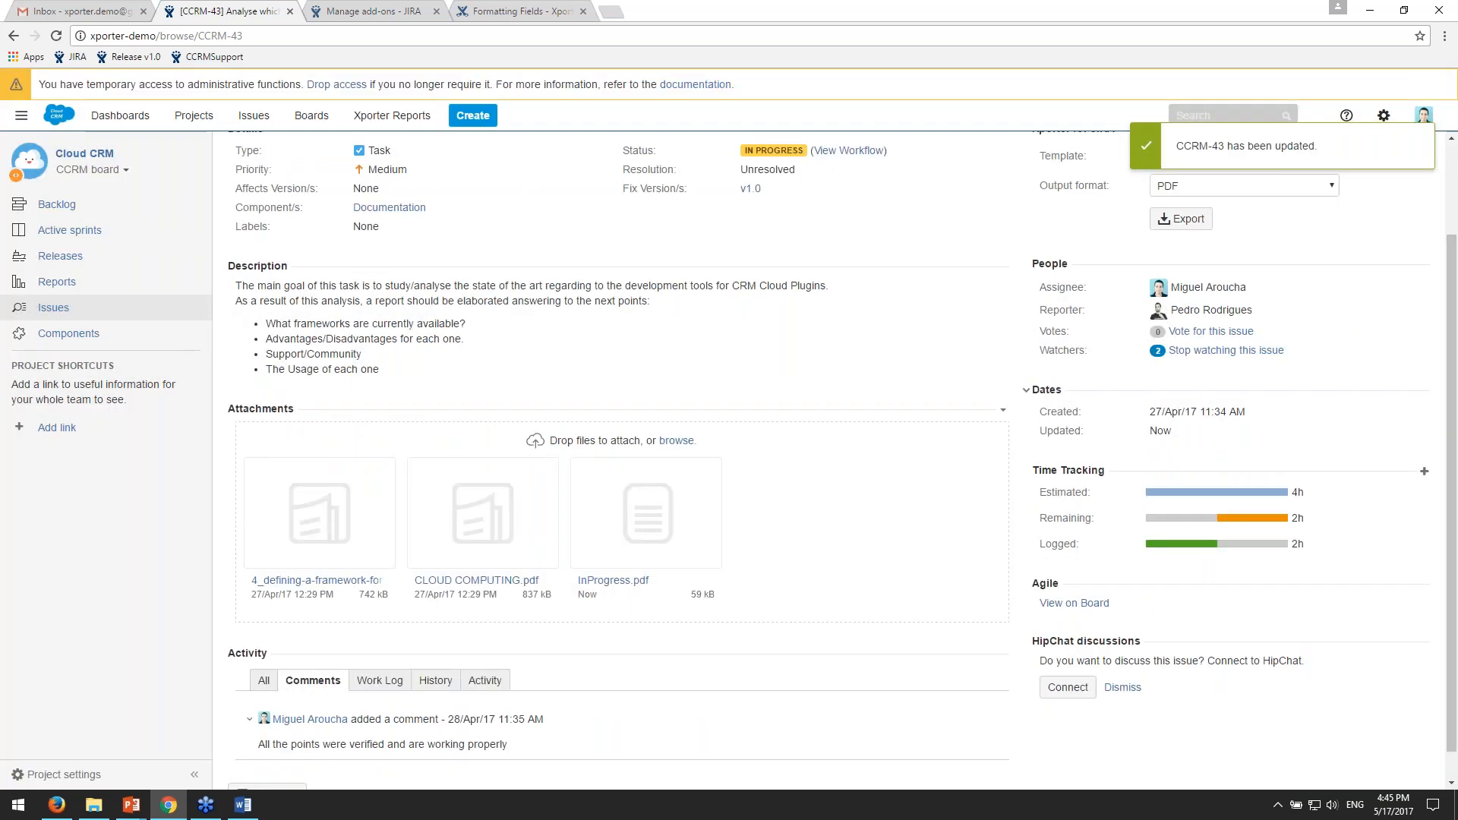
left_click(655, 507)
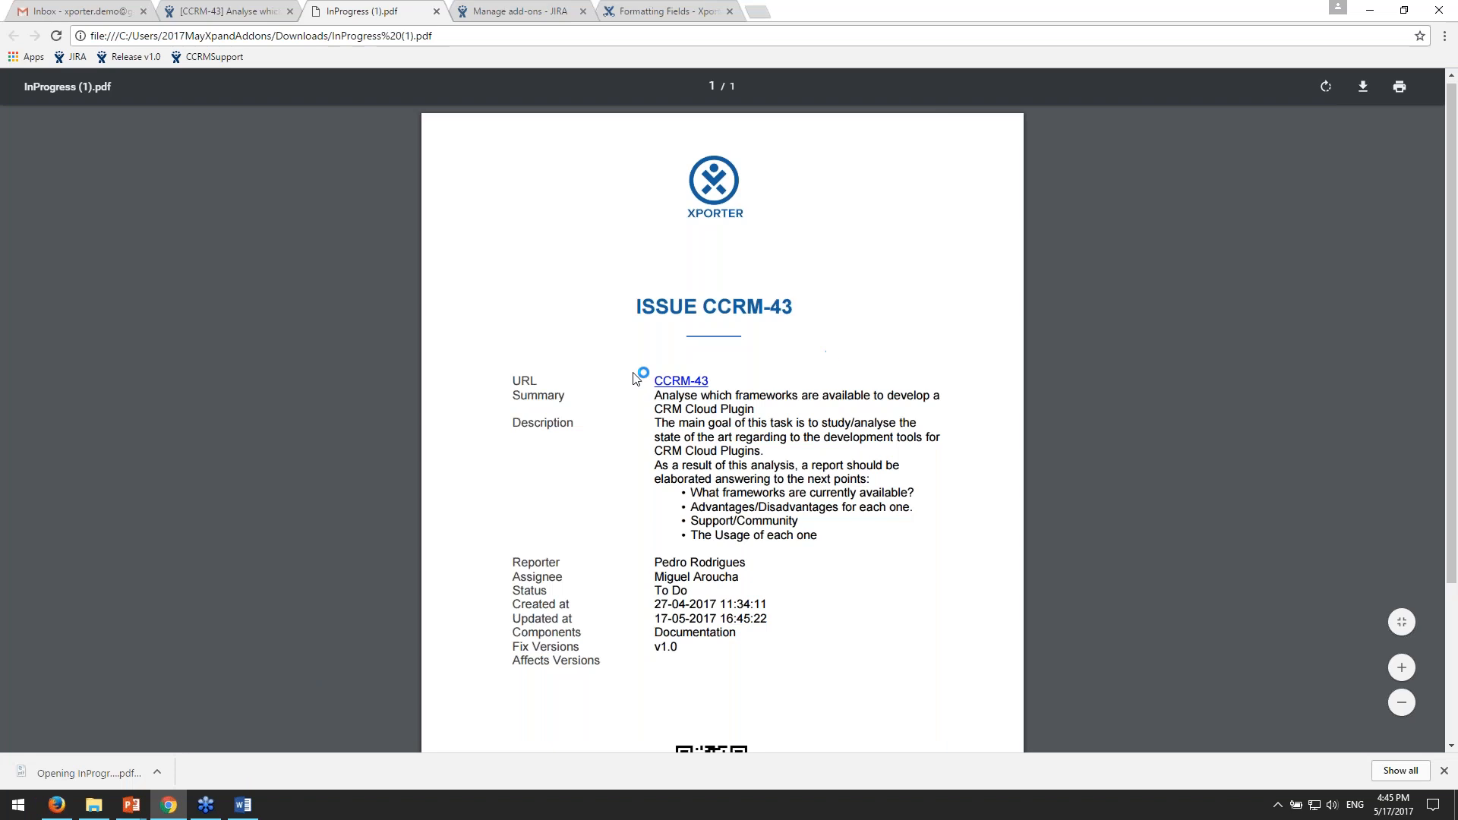
scroll(658, 557, "down", 3)
scroll(658, 556, "up", 3)
scroll(731, 619, "down", 1)
scroll(839, 400, "up", 1)
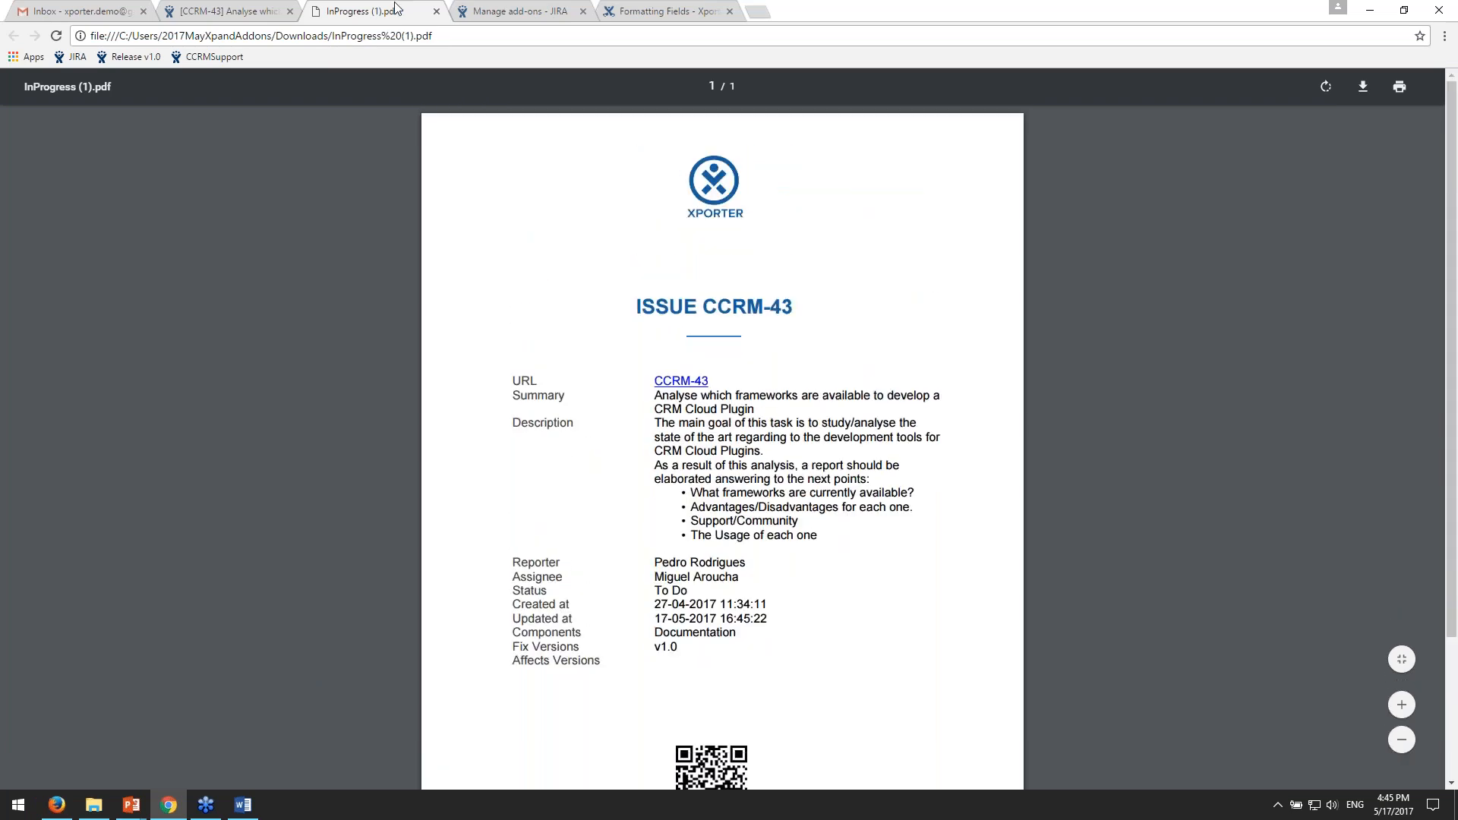
left_click(437, 11)
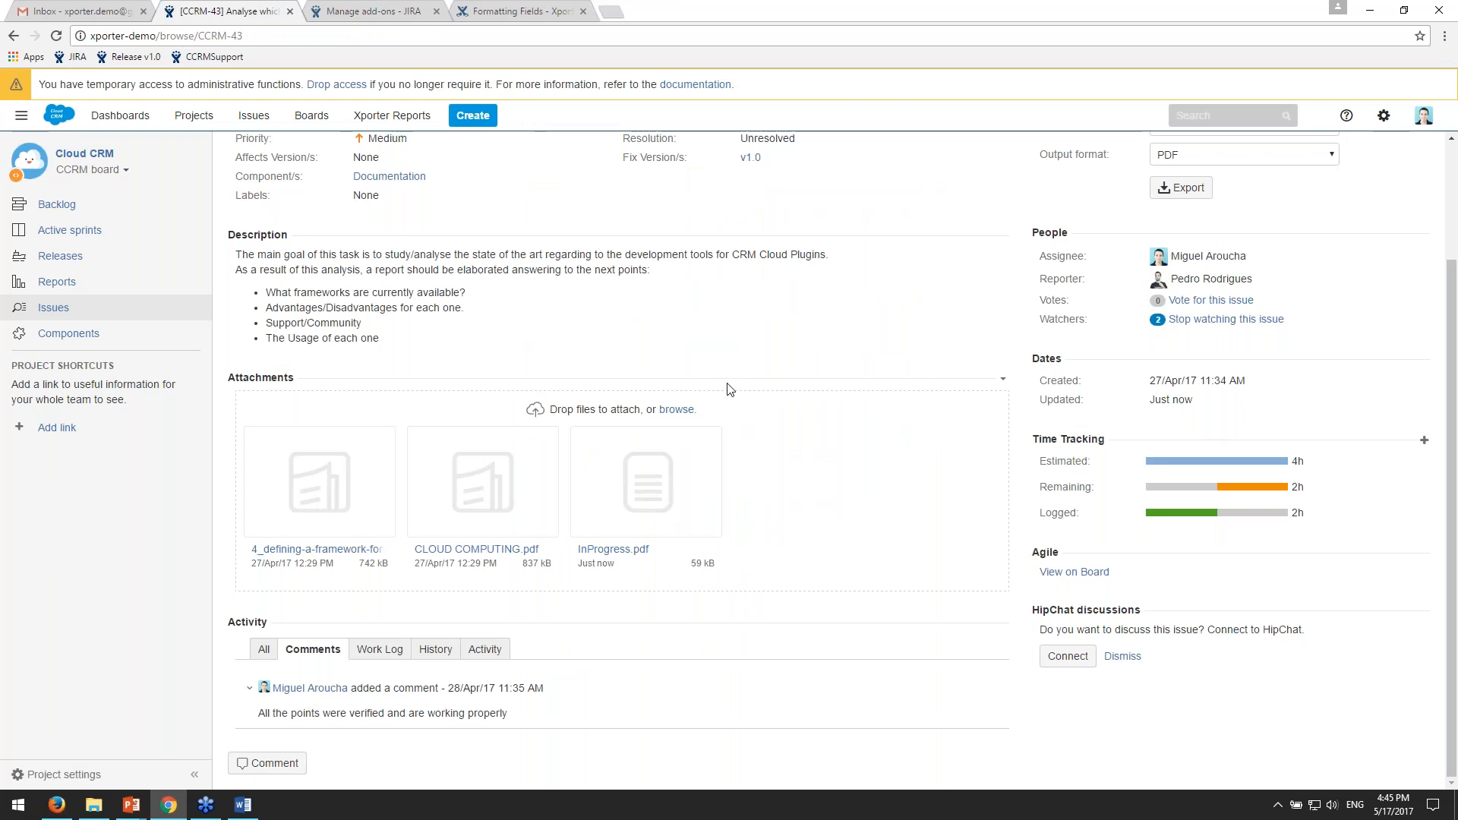
- Transition CCRM-43 to Done, and open the "CCRM-43 marked as Done" e-mail in the Gmail inbox
scroll(768, 471, "up", 3)
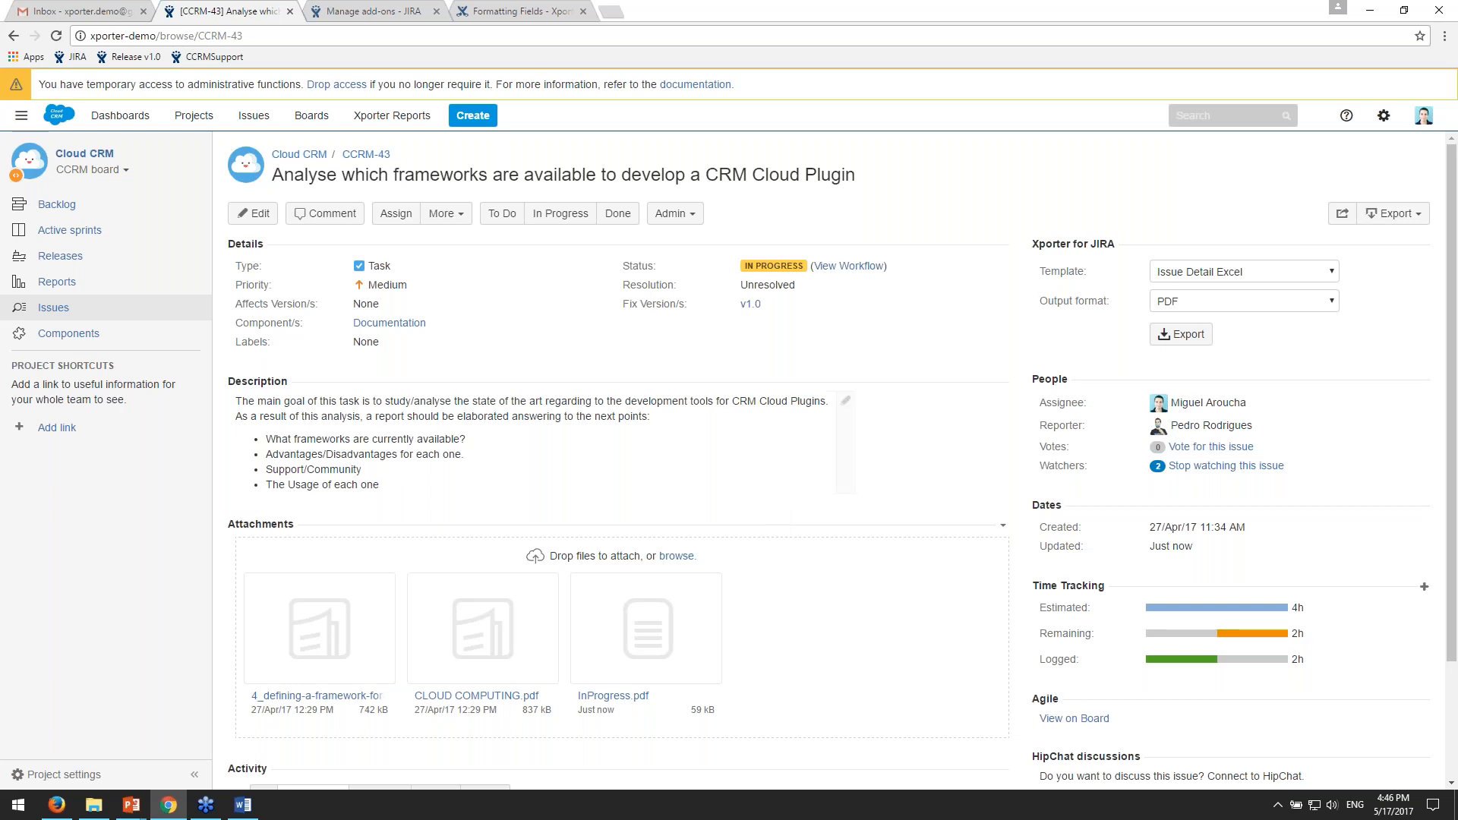
left_click(620, 218)
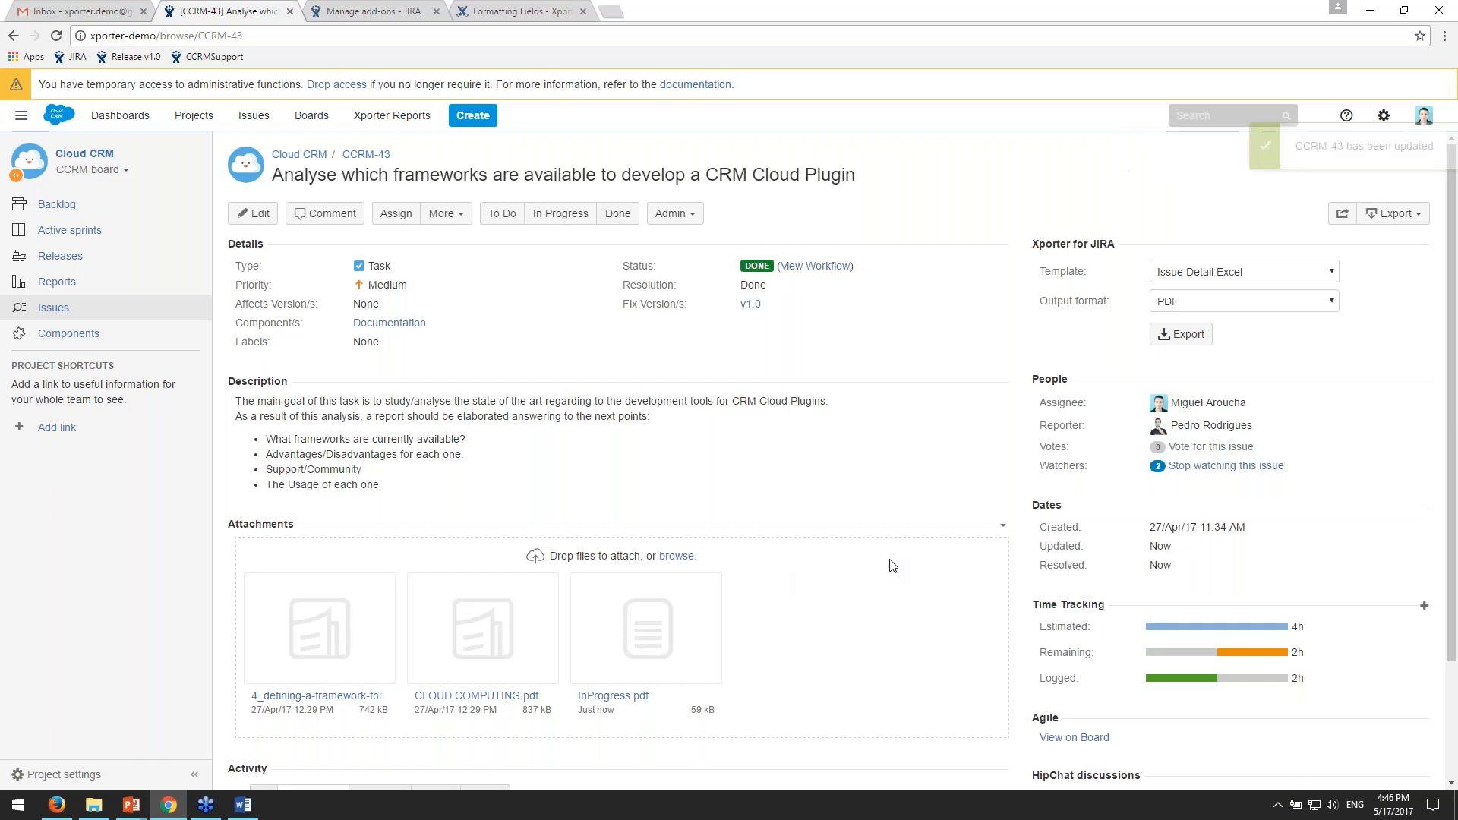
left_click(66, 14)
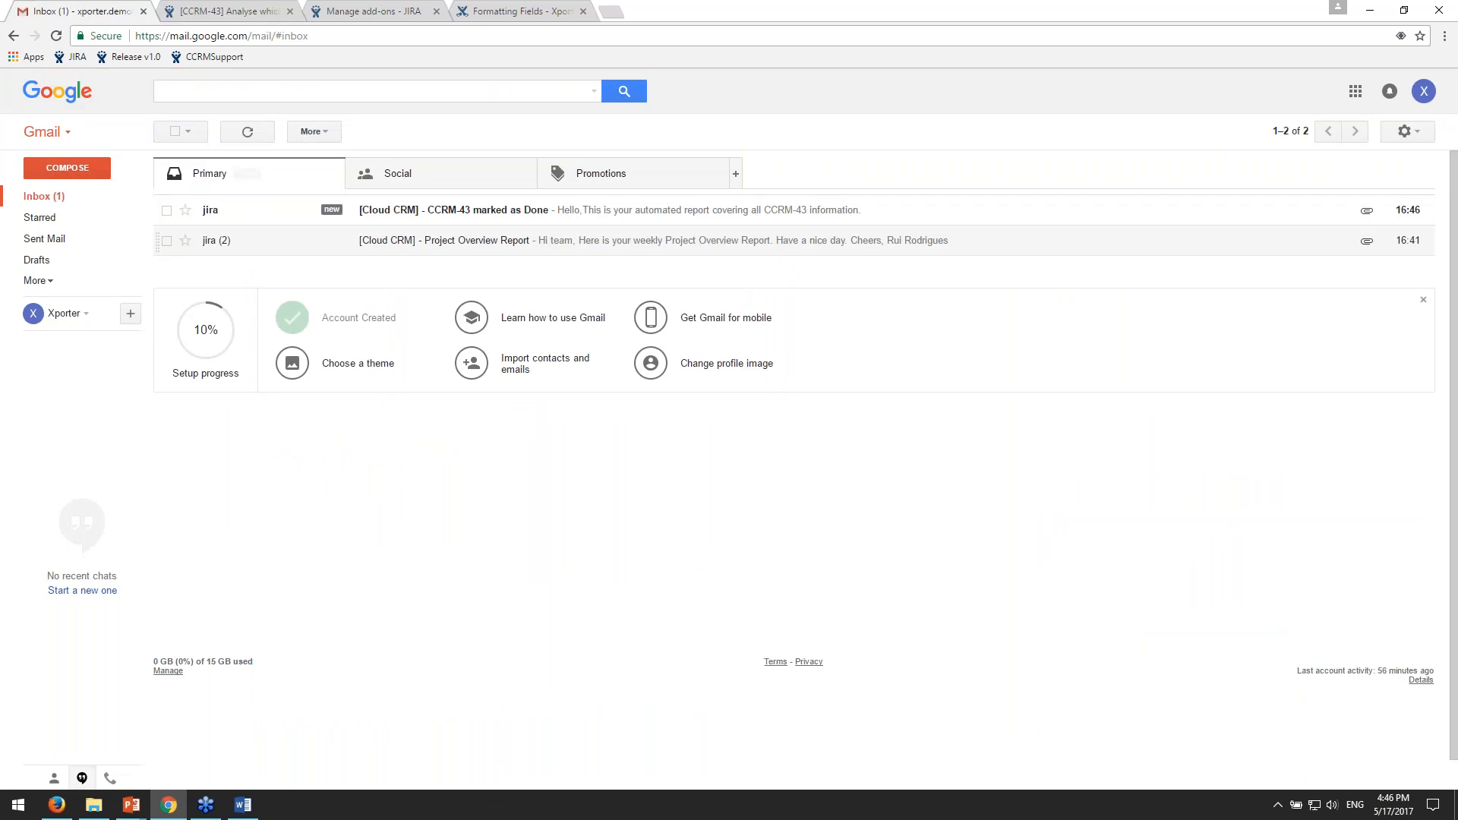
left_click(456, 216)
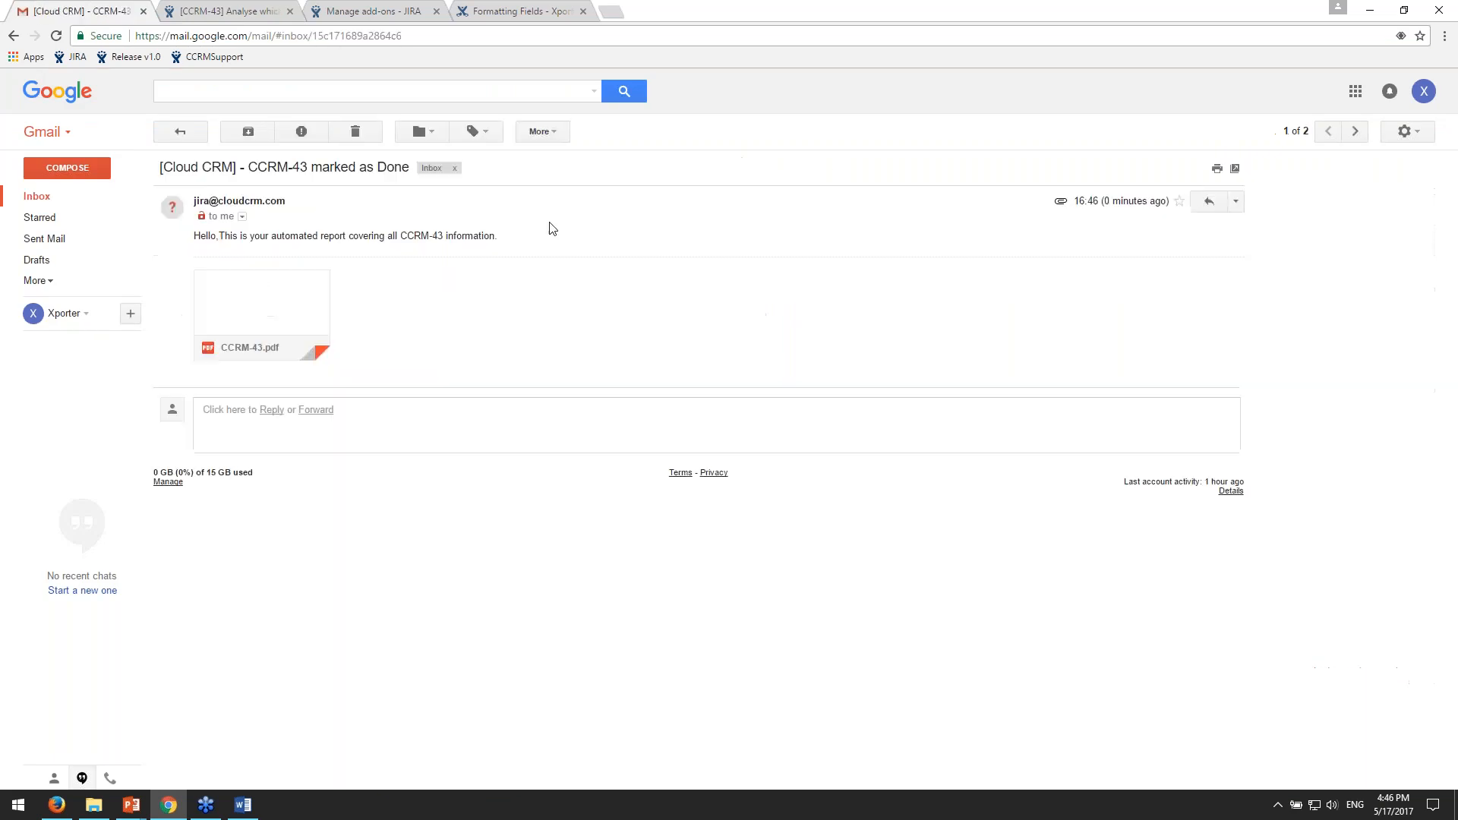
- Read the e-mail's subject and body, checking where the issue key CCRM-43 was filled in
left_click_drag(407, 236, 449, 240)
left_click(414, 235)
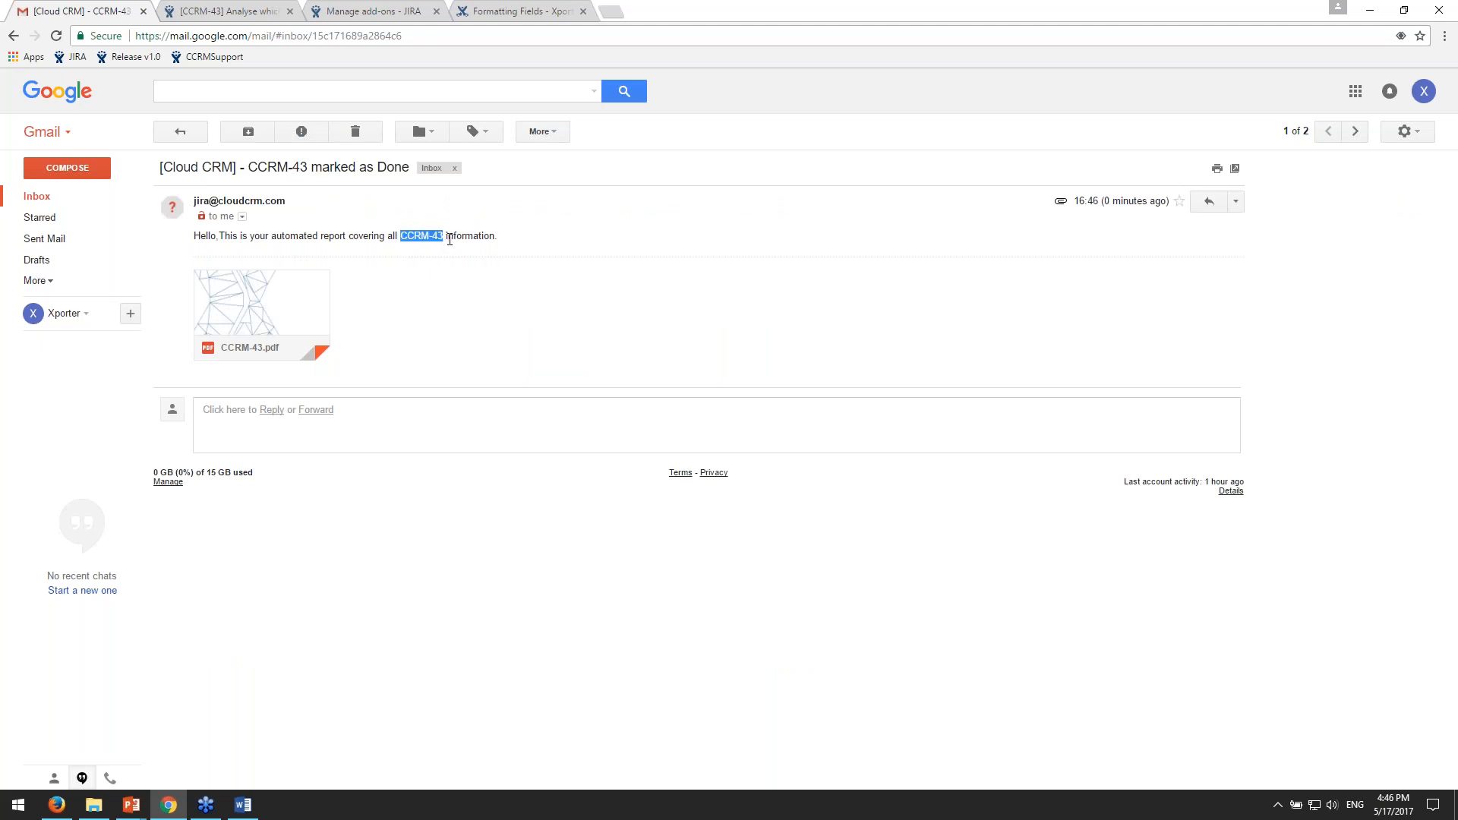
left_click_drag(257, 167, 414, 167)
left_click_drag(229, 236, 422, 238)
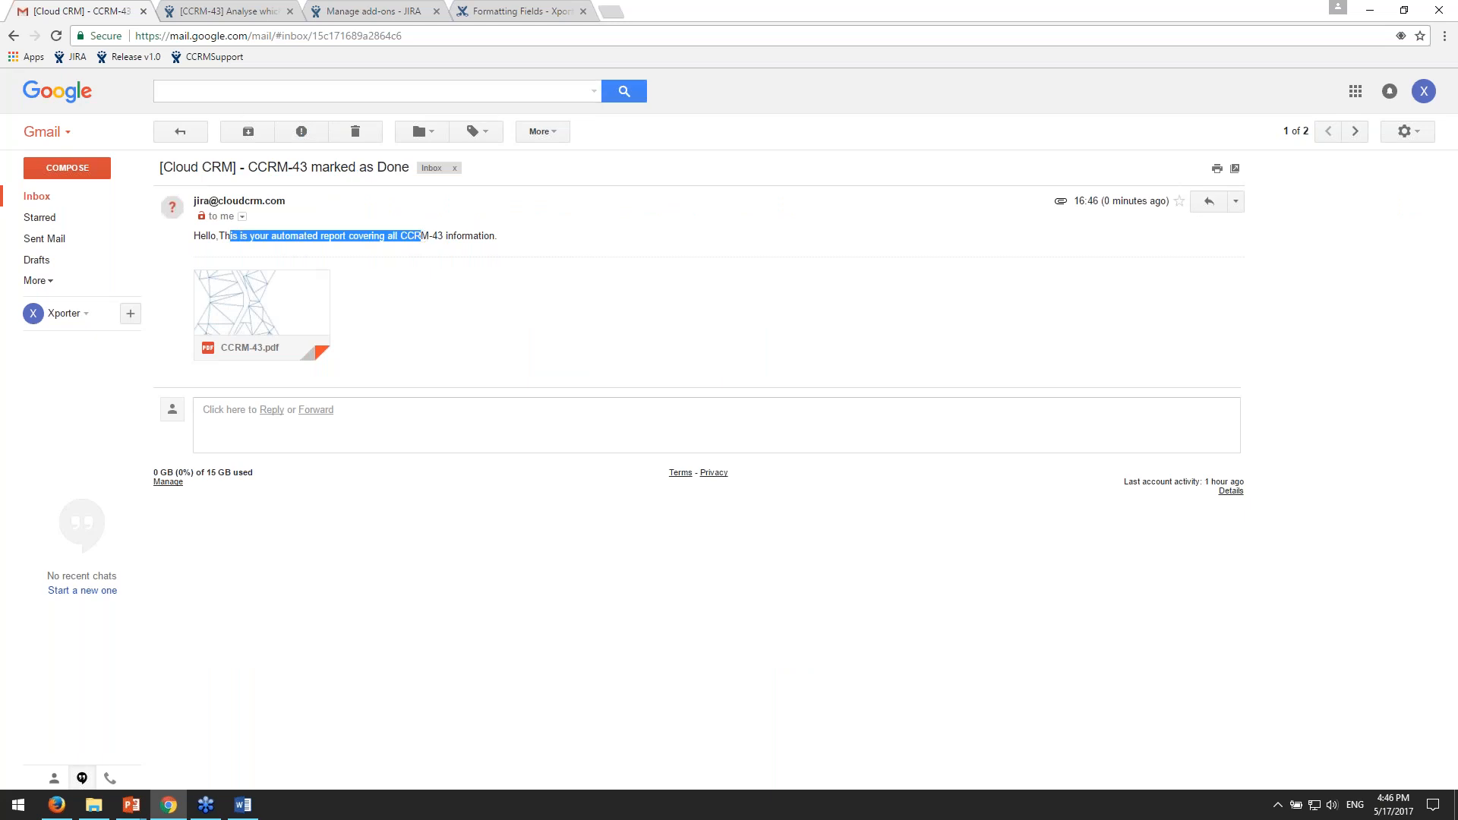
left_click(421, 237)
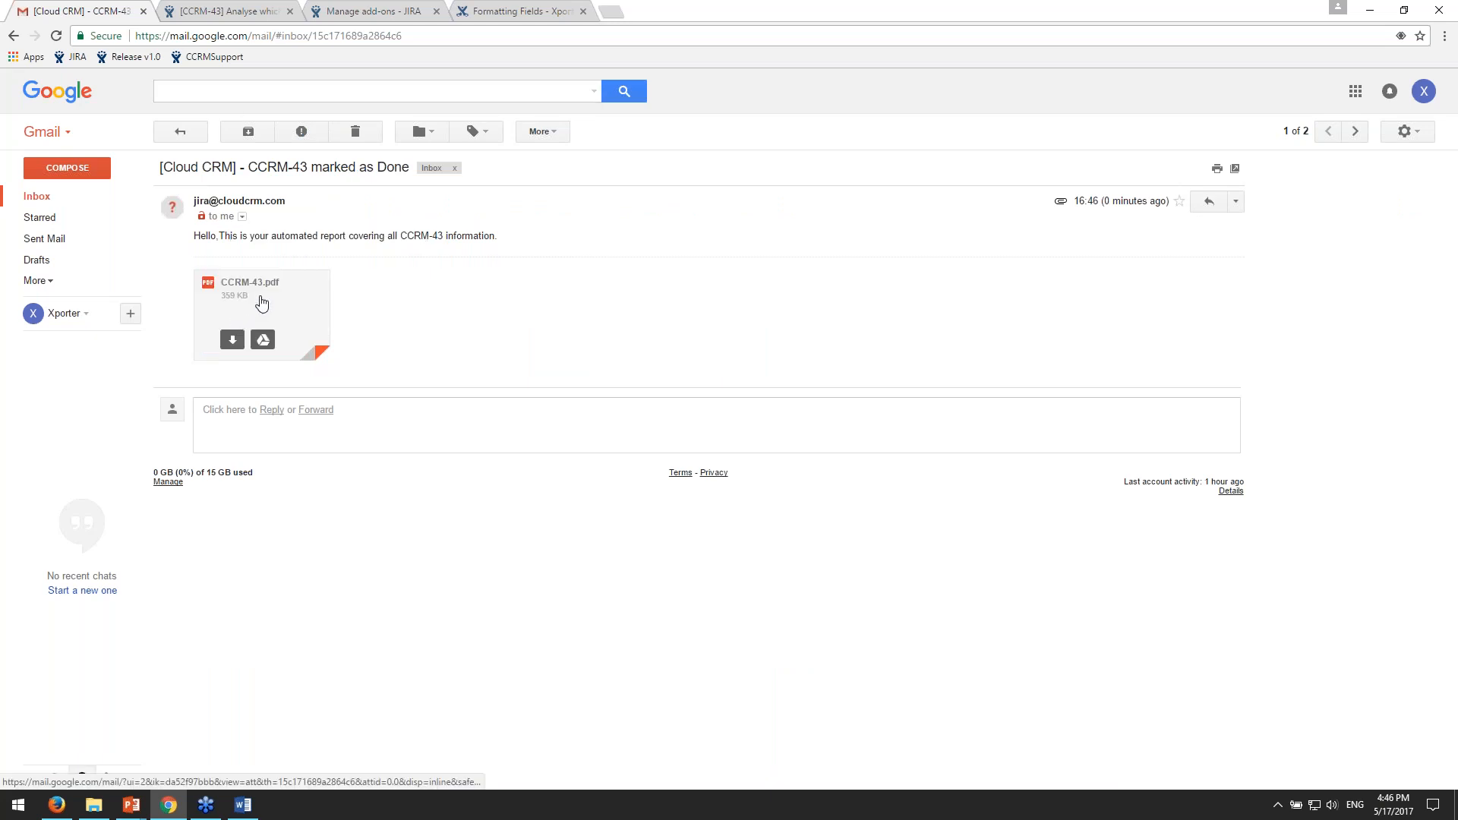
- Preview the e-mail's CCRM-43.pdf attachment through its pages, close the preview, and return to the inbox
left_click(261, 304)
scroll(955, 326, "down", 10)
scroll(954, 327, "down", 8)
scroll(1151, 432, "up", 12)
scroll(1205, 448, "up", 10)
left_click(1160, 448)
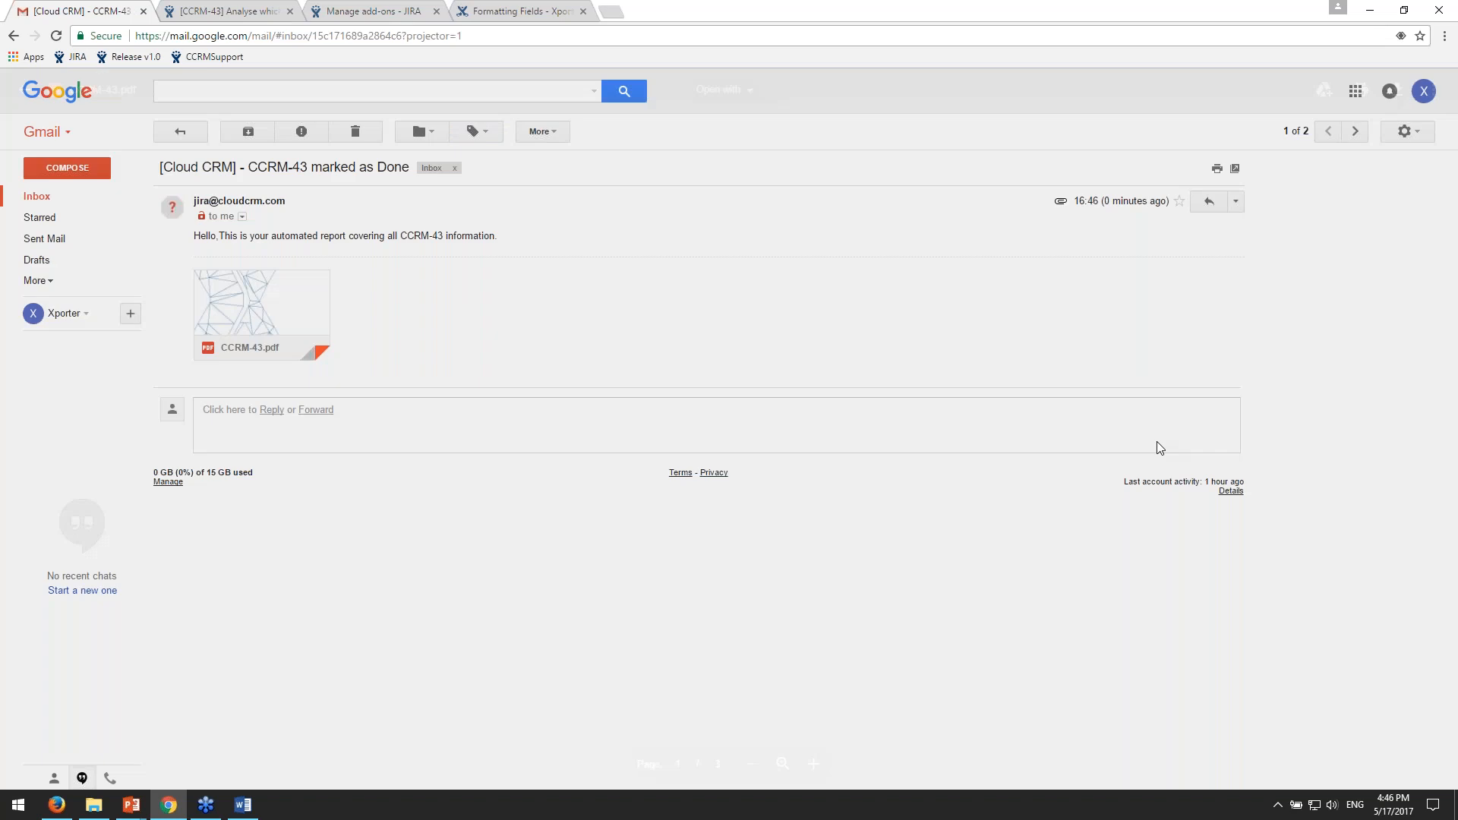
left_click(36, 197)
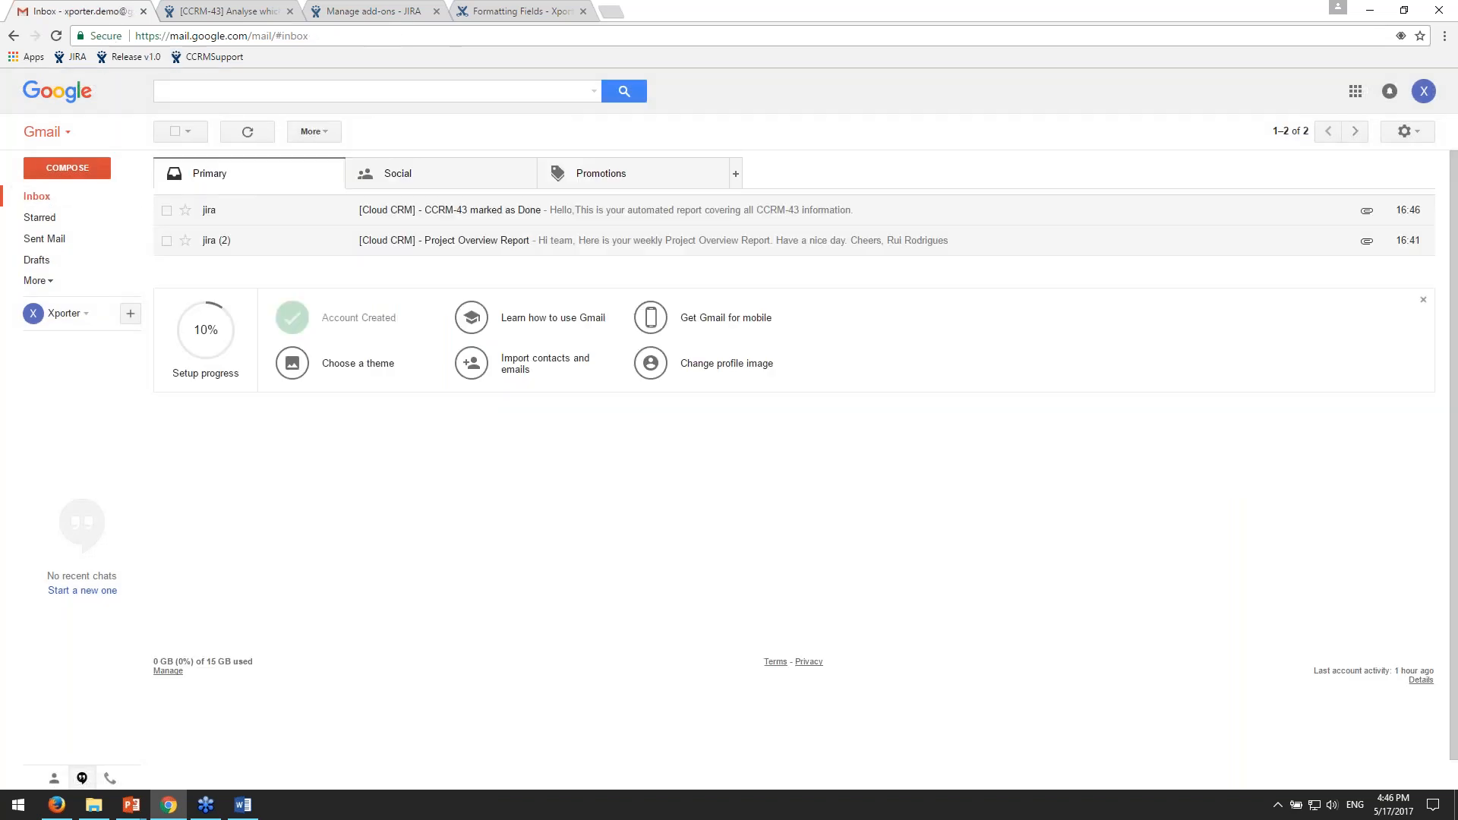
- Open the Integrations page of the Xporter for JIRA documentation, and review the list of supported add-ons, including Xray for JIRA
left_click(266, 11)
left_click(372, 7)
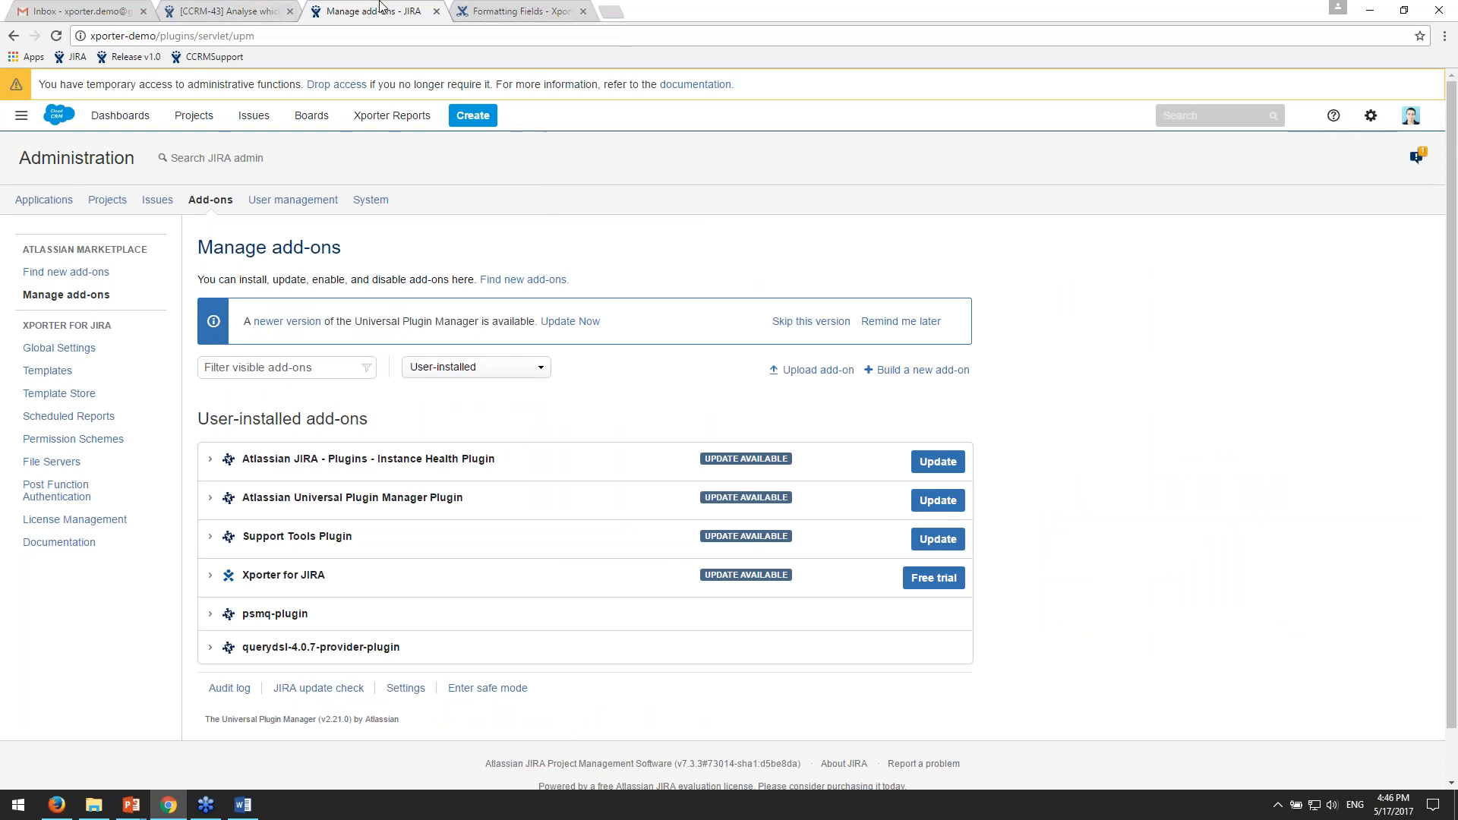
left_click(510, 7)
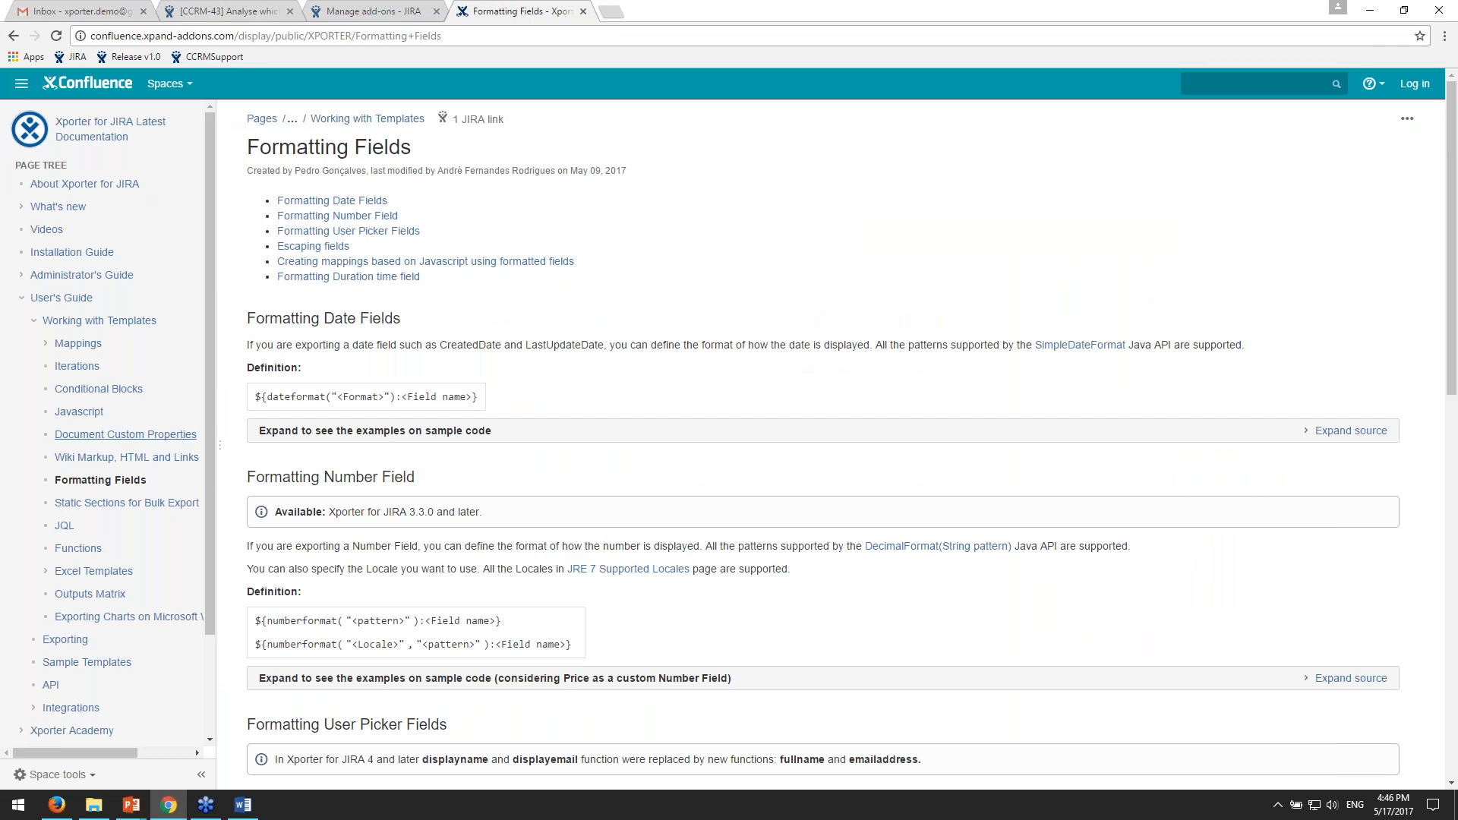
scroll(126, 437, "down", 1)
left_click(71, 632)
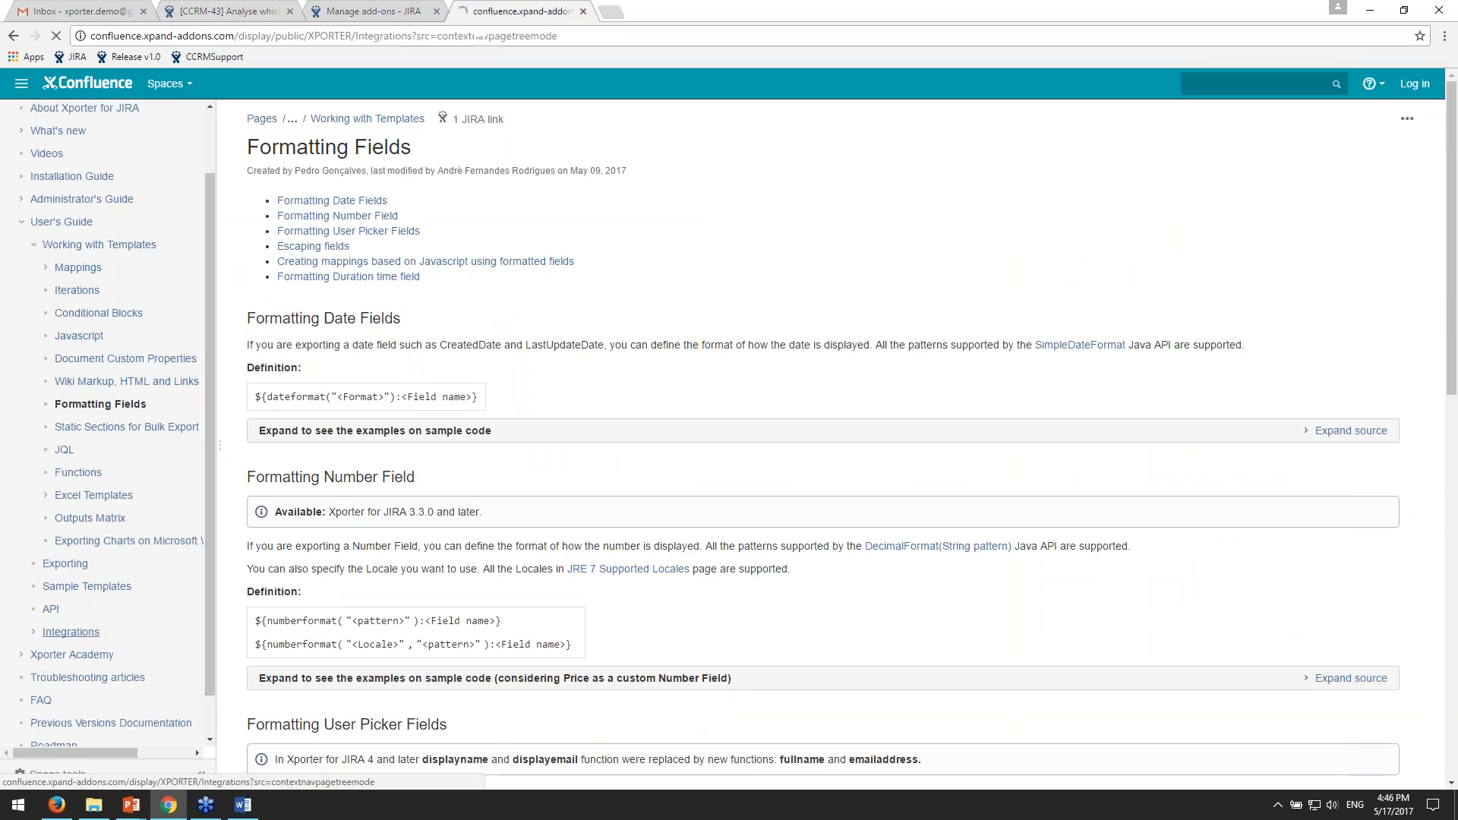
left_click_drag(557, 372, 466, 140)
left_click(640, 373)
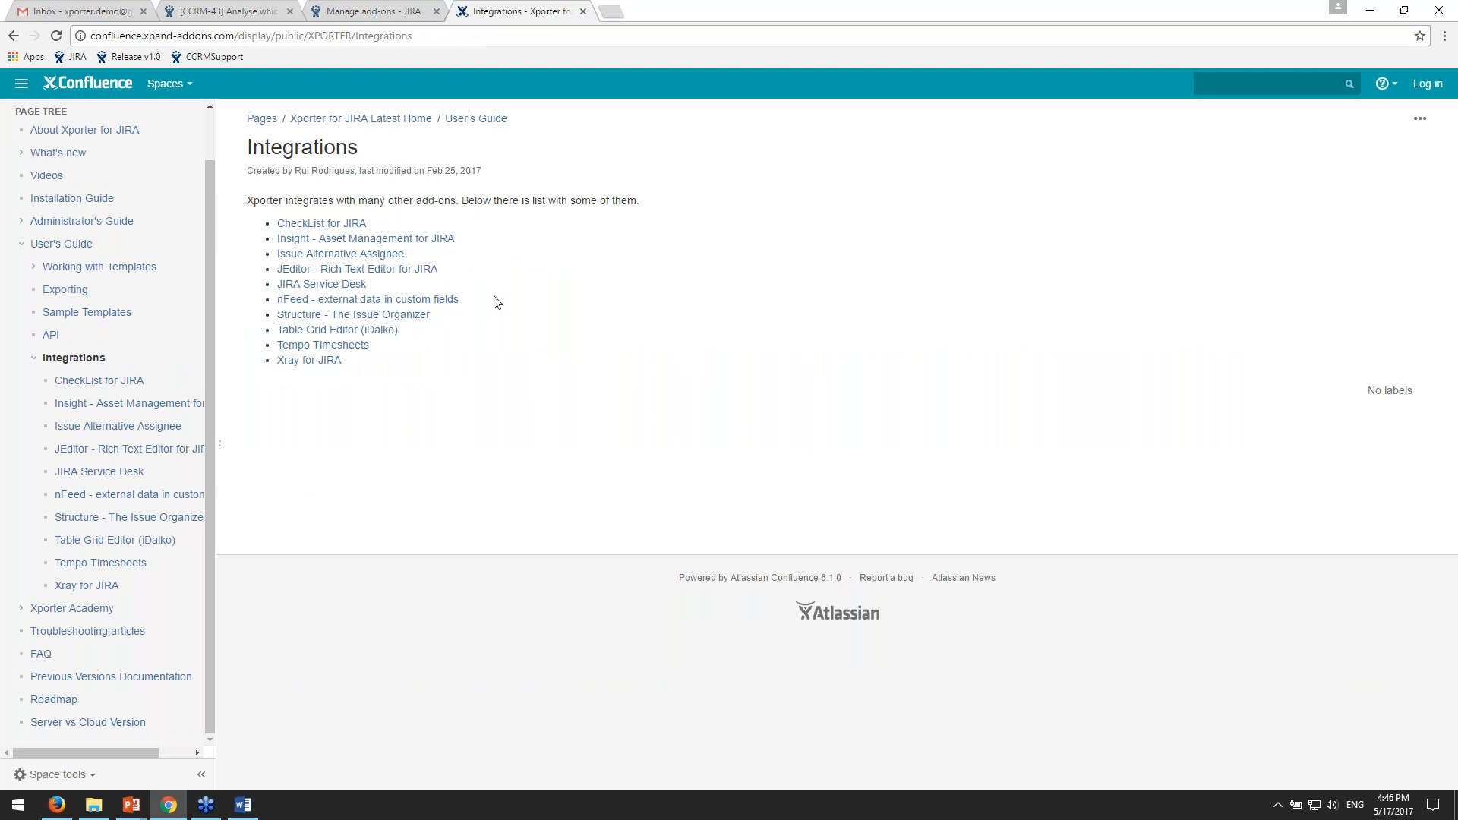
left_click_drag(377, 363, 276, 361)
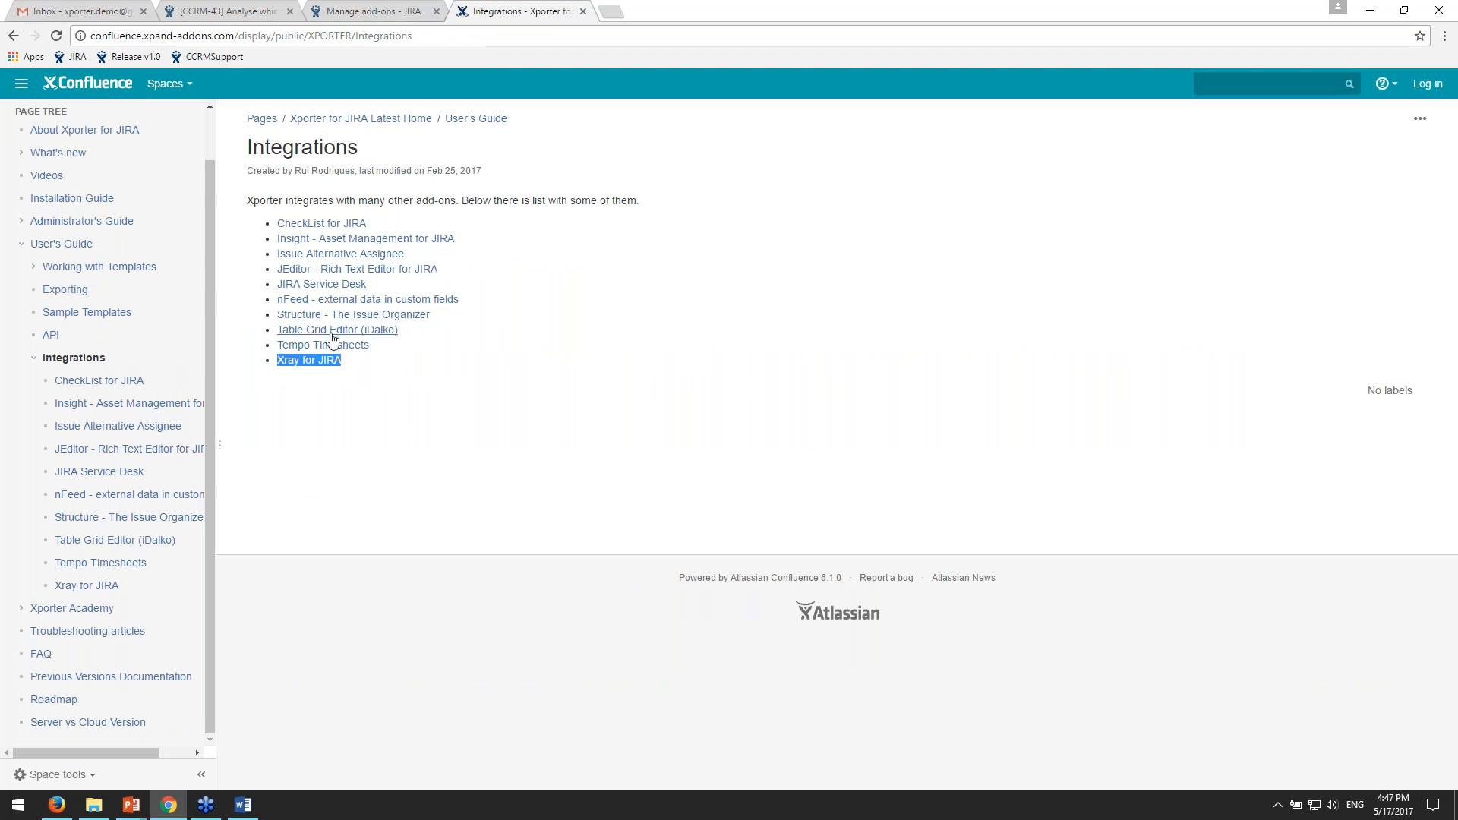
left_click(625, 384)
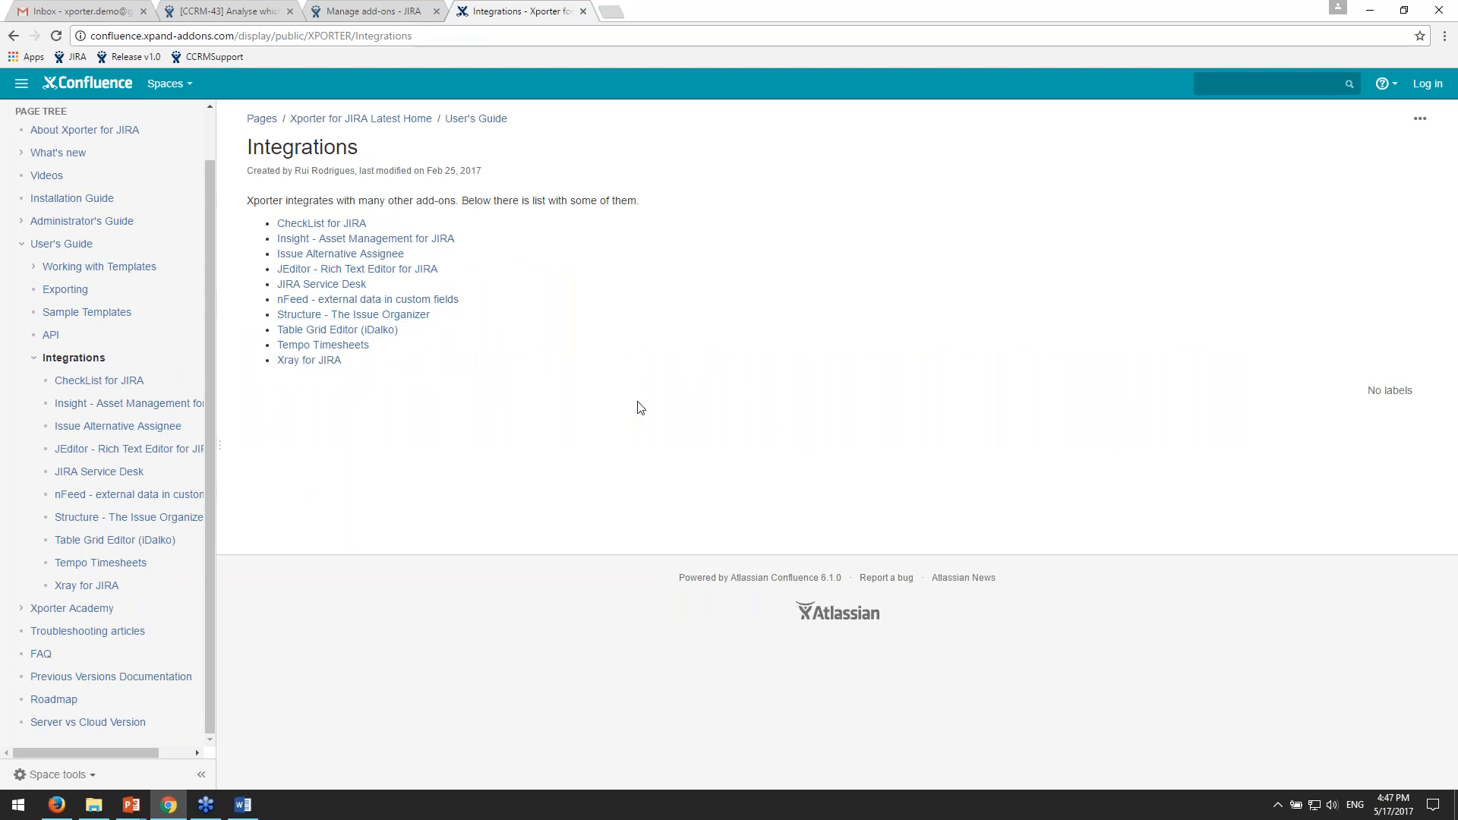
- Open the Xporter for JIRA Global Settings in JIRA administration, and examine the available output formats
left_click(372, 11)
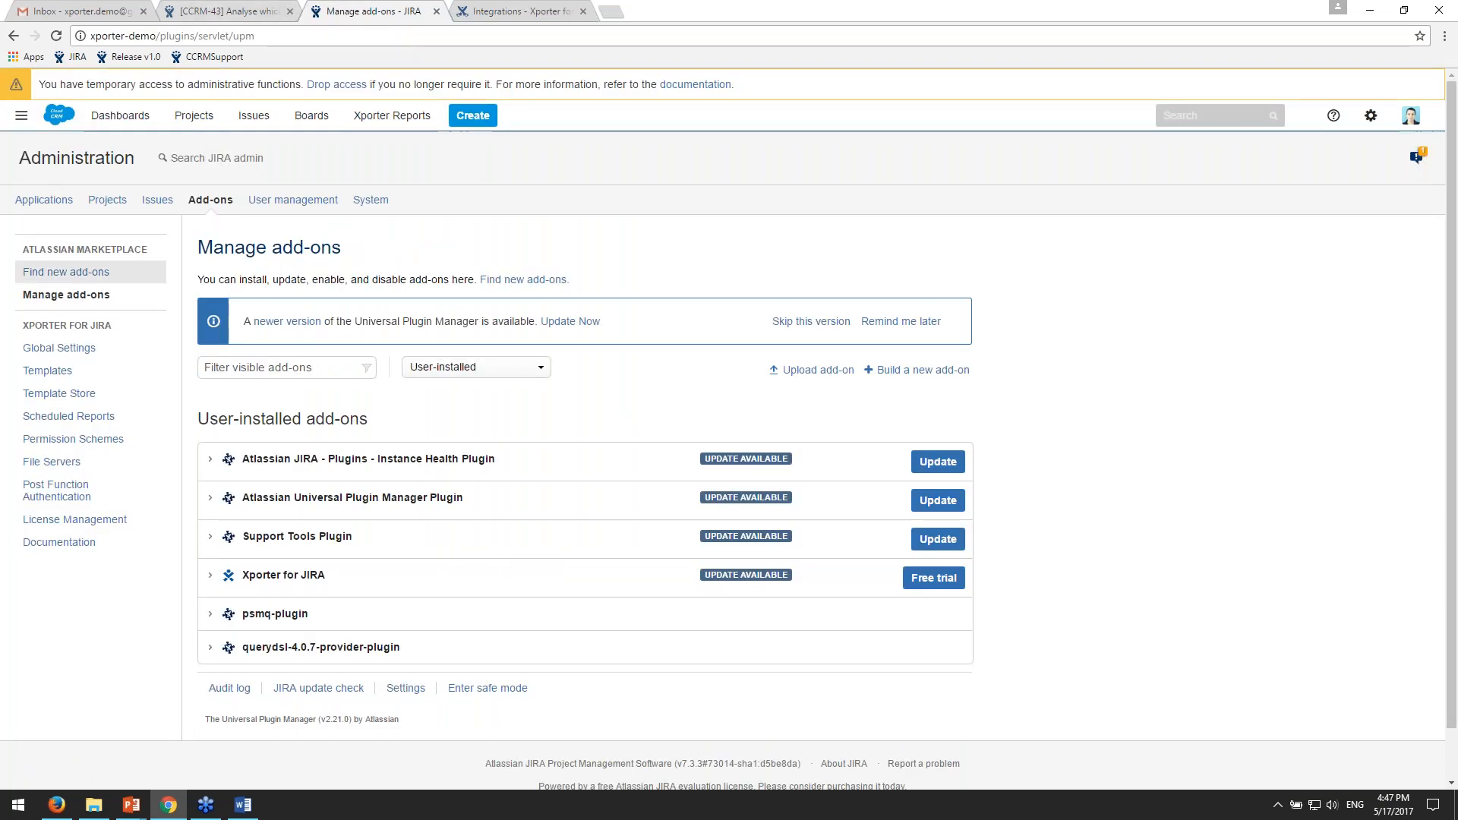
left_click(59, 348)
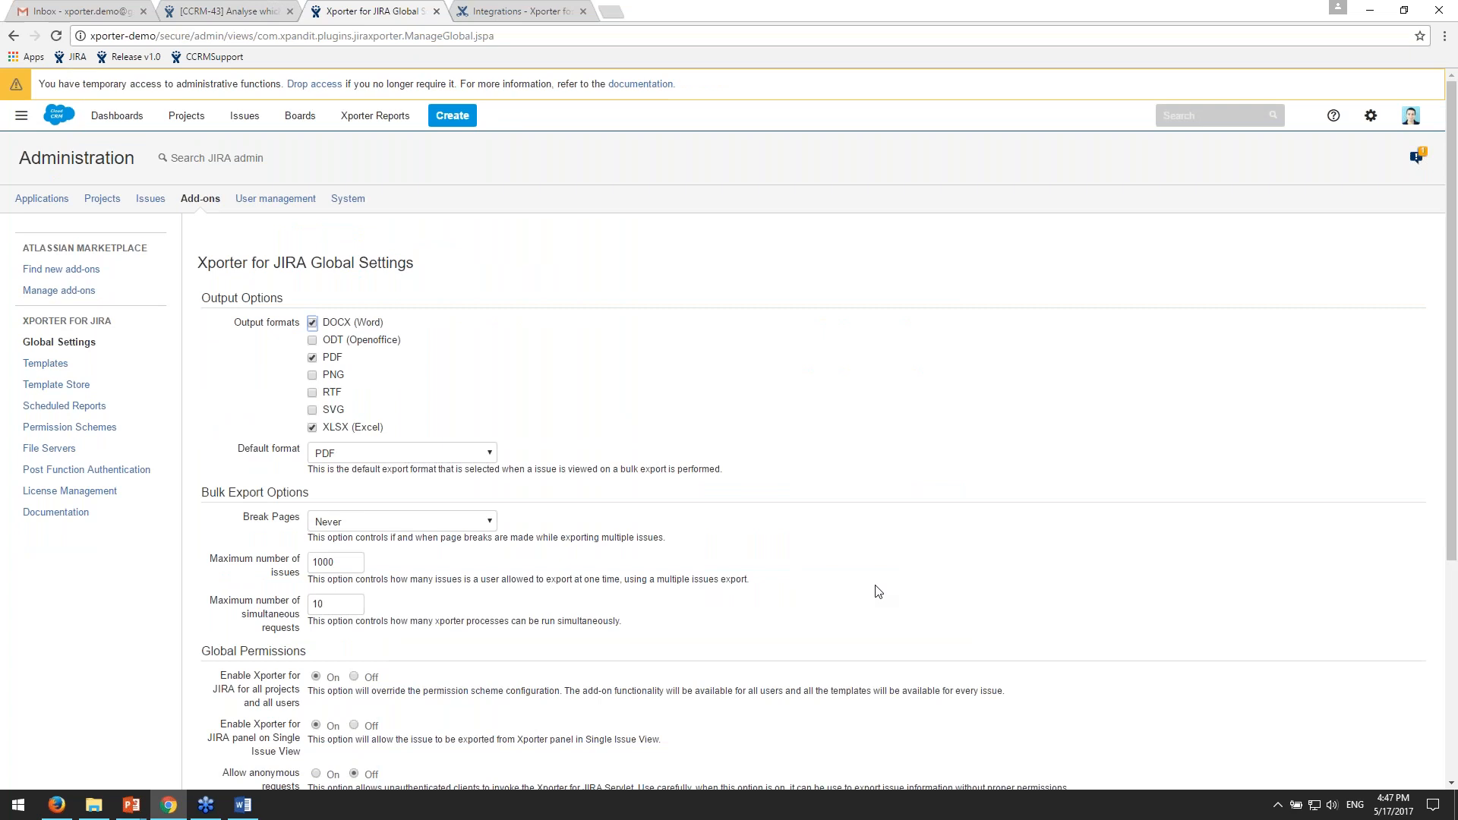
scroll(907, 571, "down", 2)
scroll(910, 576, "down", 3)
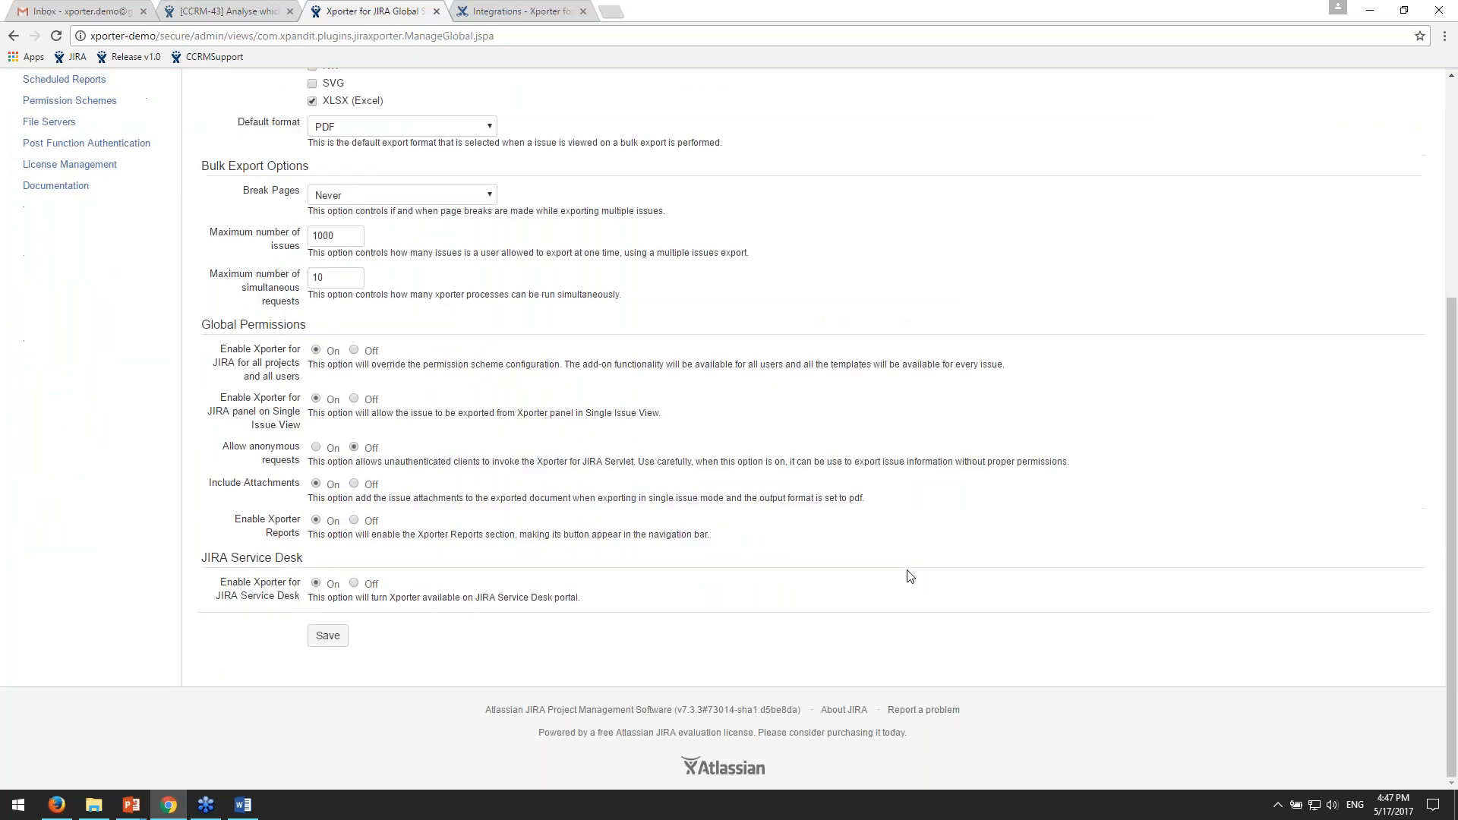
scroll(910, 577, "up", 3)
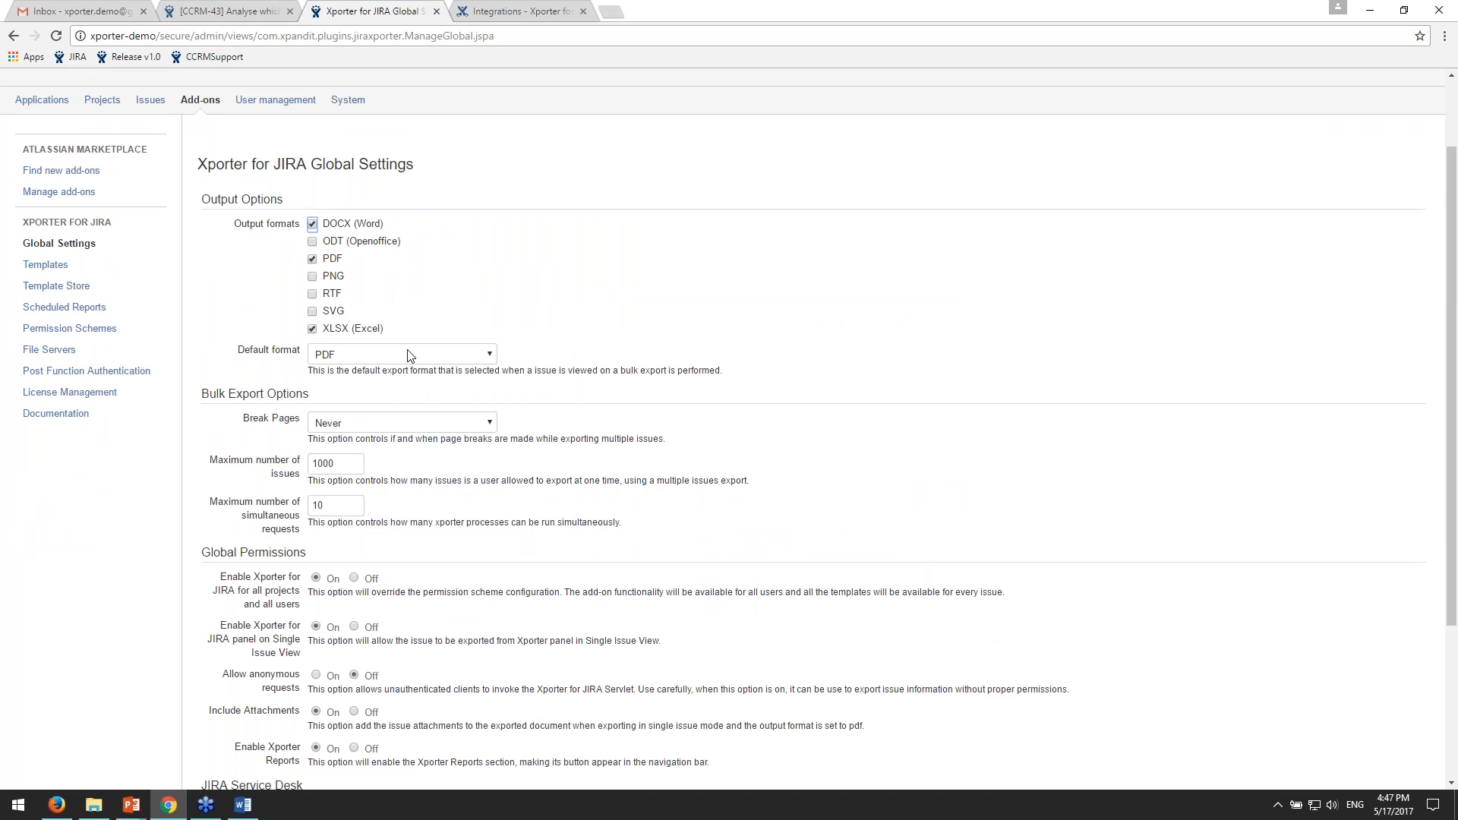
left_click_drag(520, 333, 590, 250)
left_click(589, 250)
left_click_drag(467, 250, 314, 244)
left_click_drag(477, 233, 330, 224)
left_click_drag(375, 269, 286, 225)
left_click_drag(430, 335, 372, 328)
- Examine the bulk export options, global permissions and JIRA Service Desk setting in the Xporter Global Settings
scroll(470, 347, "down", 1)
scroll(474, 347, "down", 1)
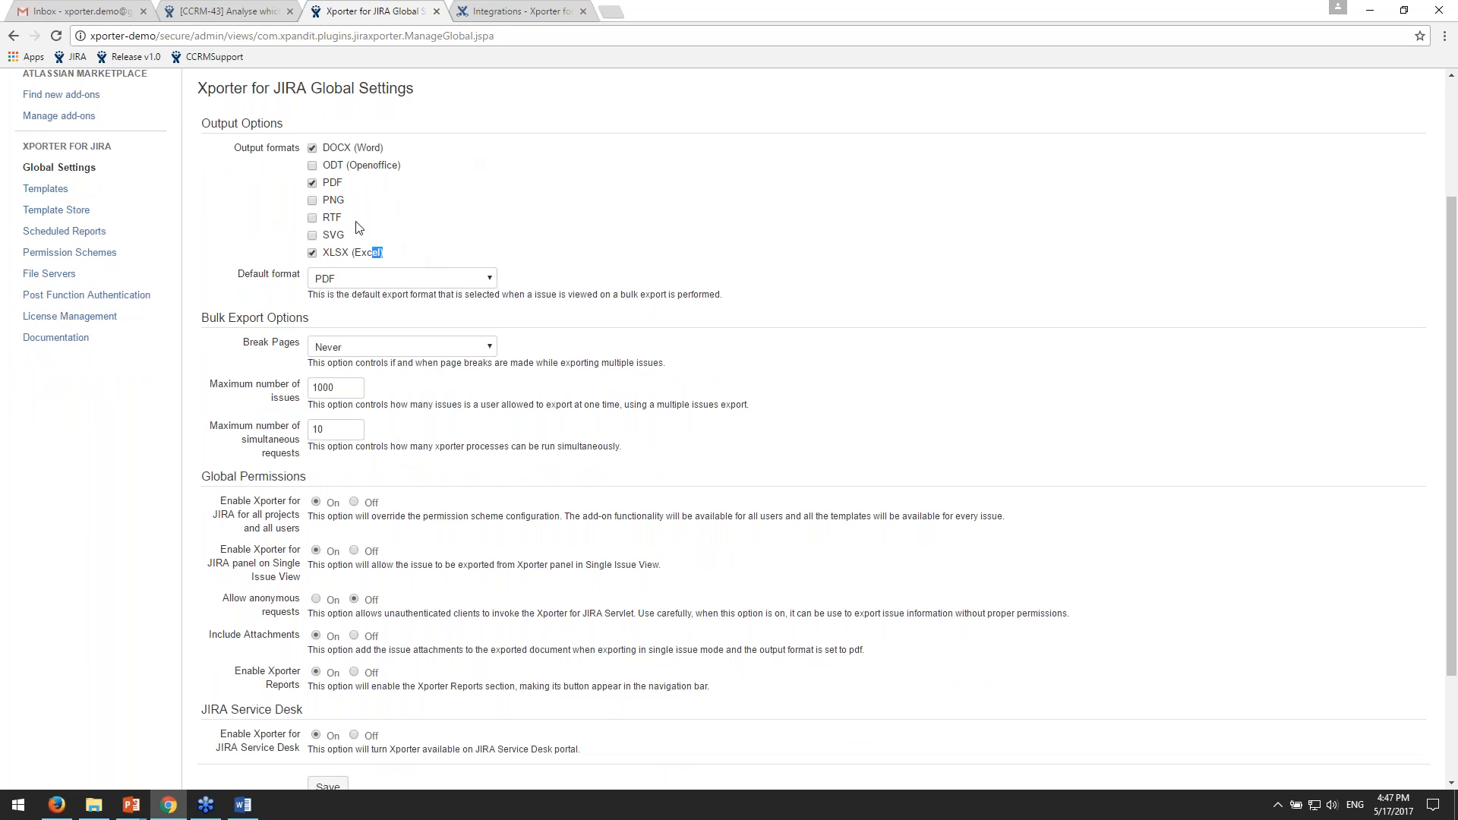
scroll(513, 283, "down", 1)
scroll(512, 283, "down", 2)
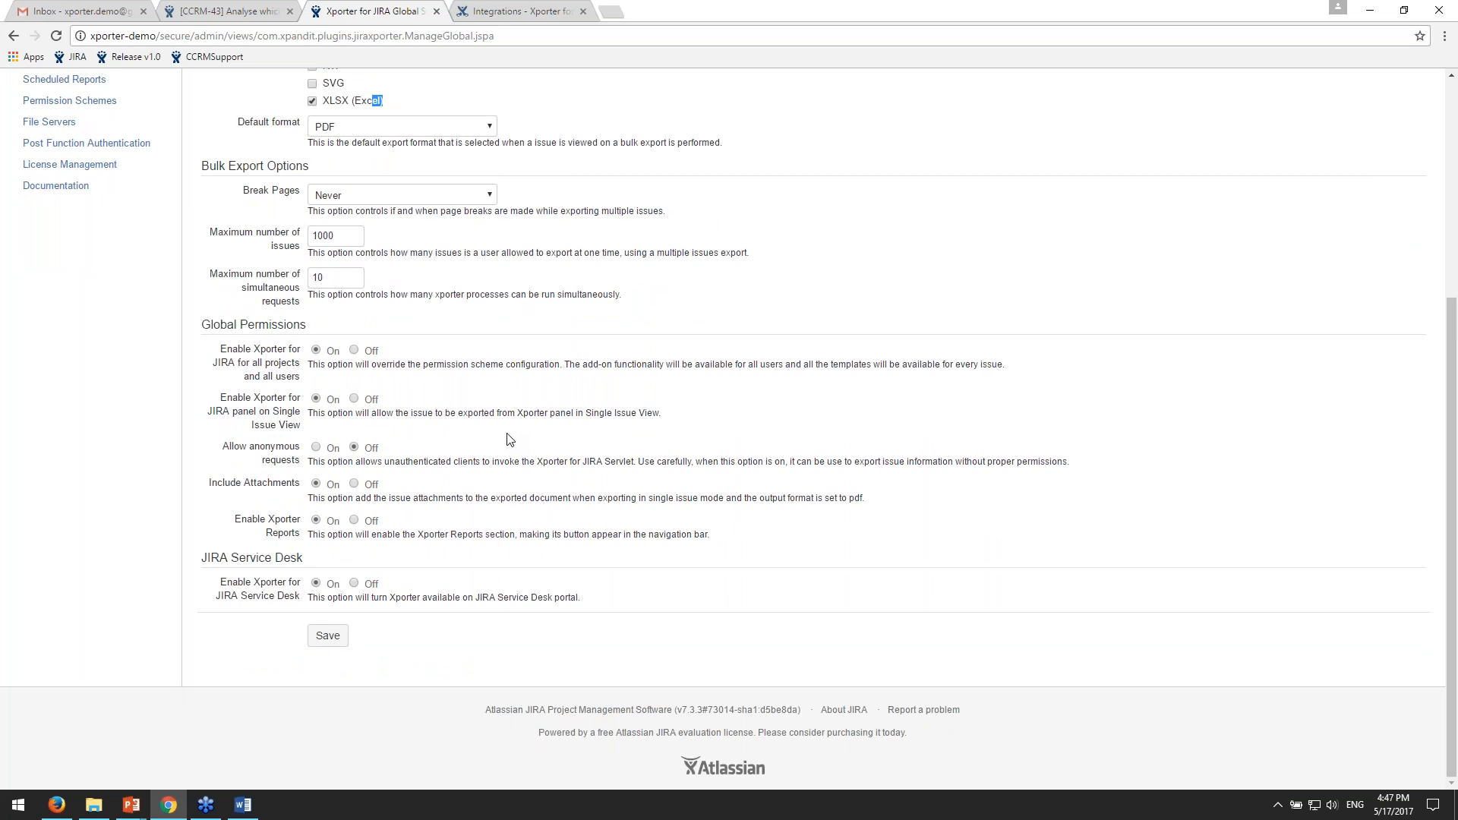
scroll(656, 461, "up", 3)
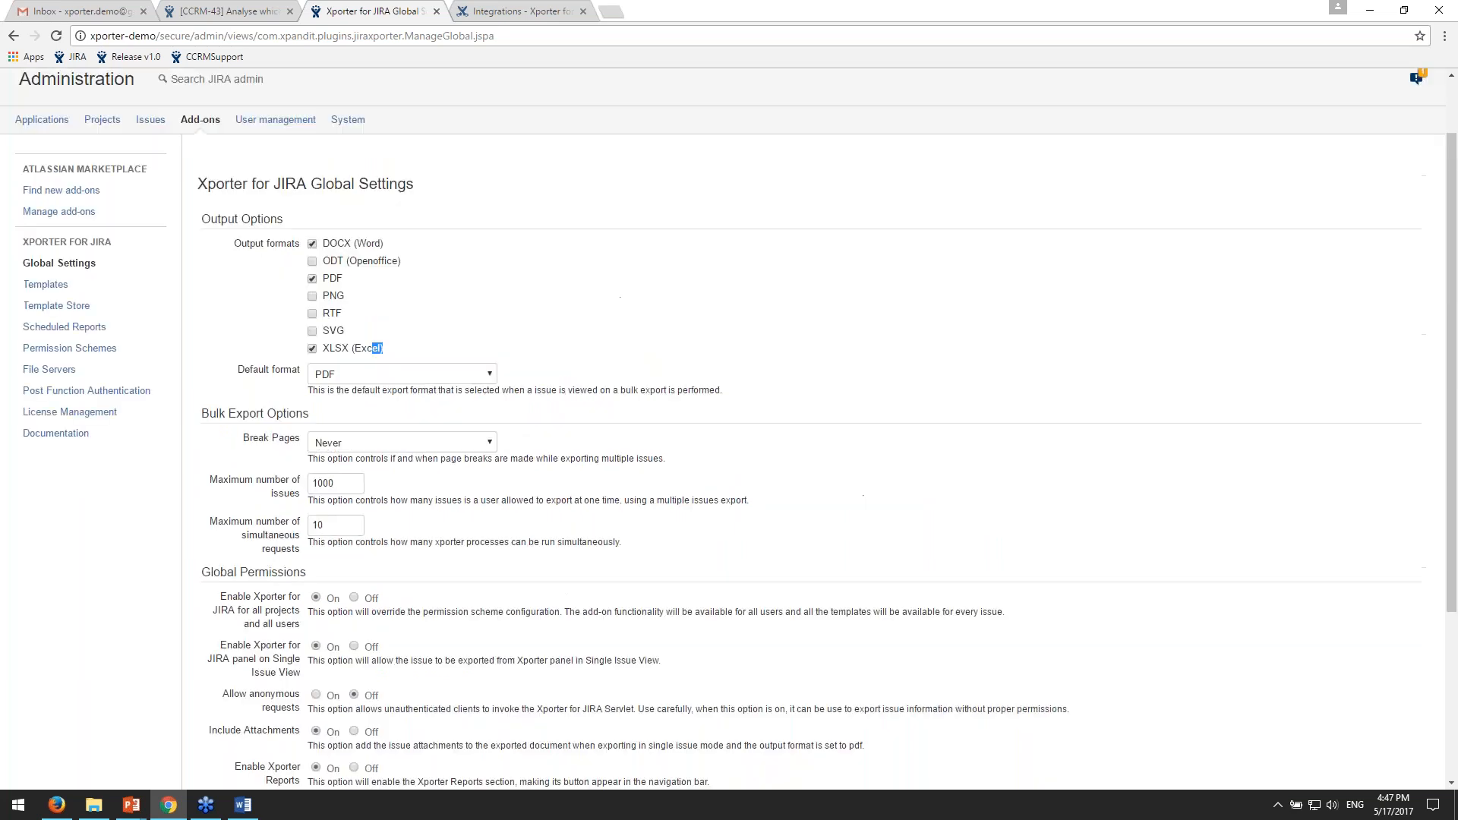
scroll(752, 410, "up", 1)
scroll(863, 463, "down", 1)
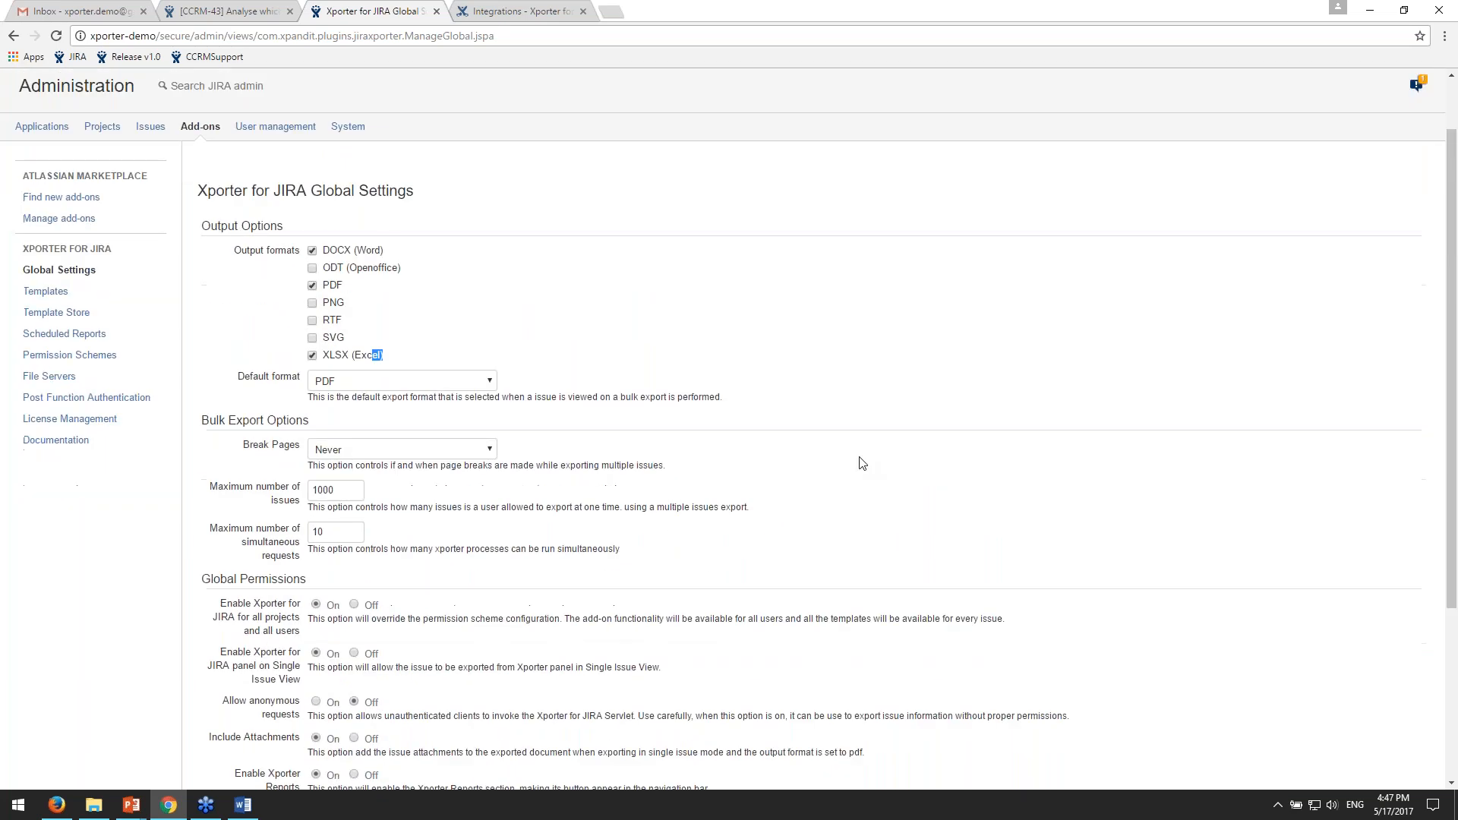
- Open the Xporter for JIRA Templates administration page, and review the installed templates and their active scopes
scroll(862, 463, "up", 1)
left_click(47, 372)
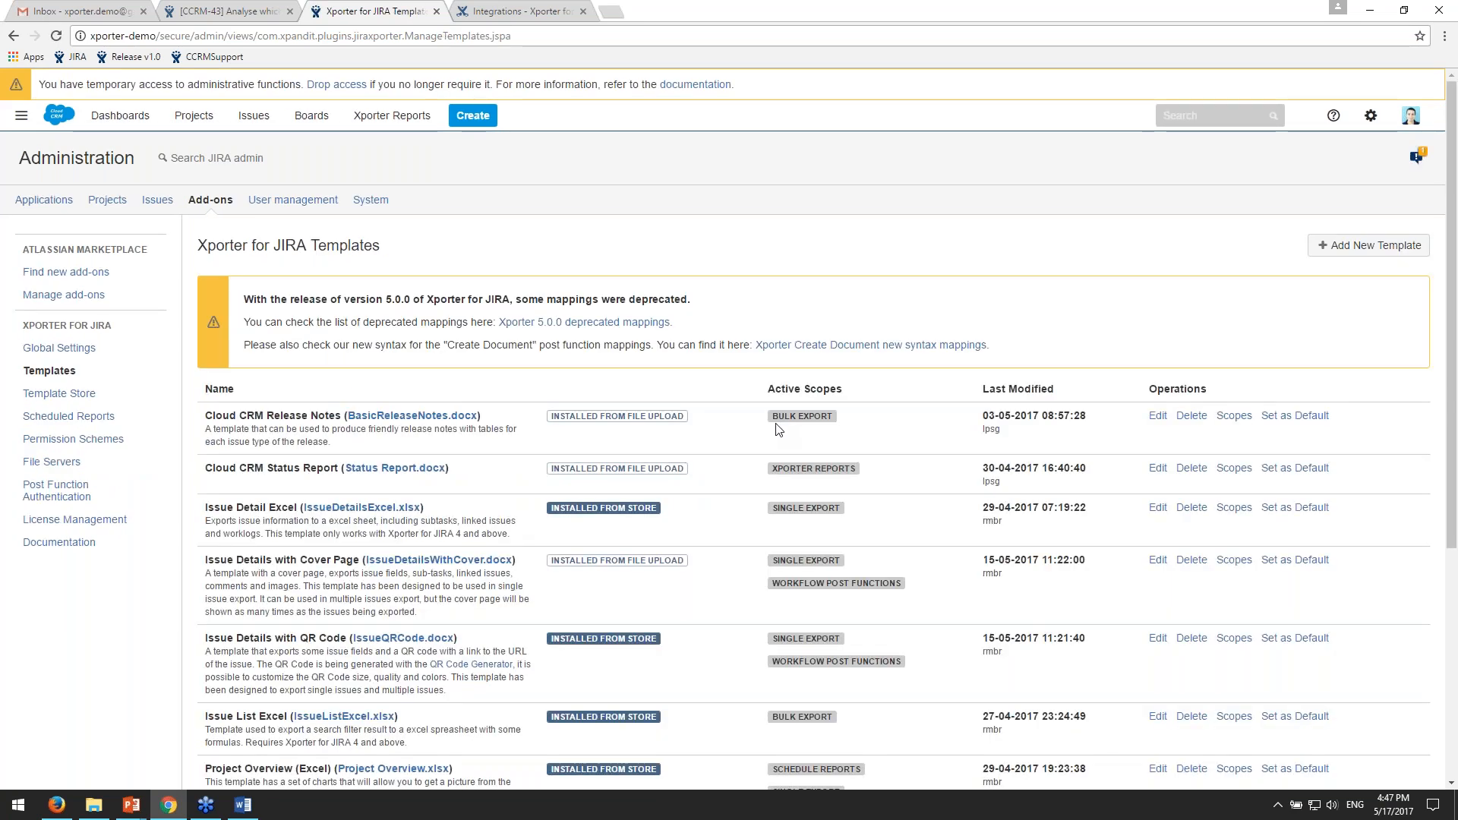
scroll(497, 460, "down", 1)
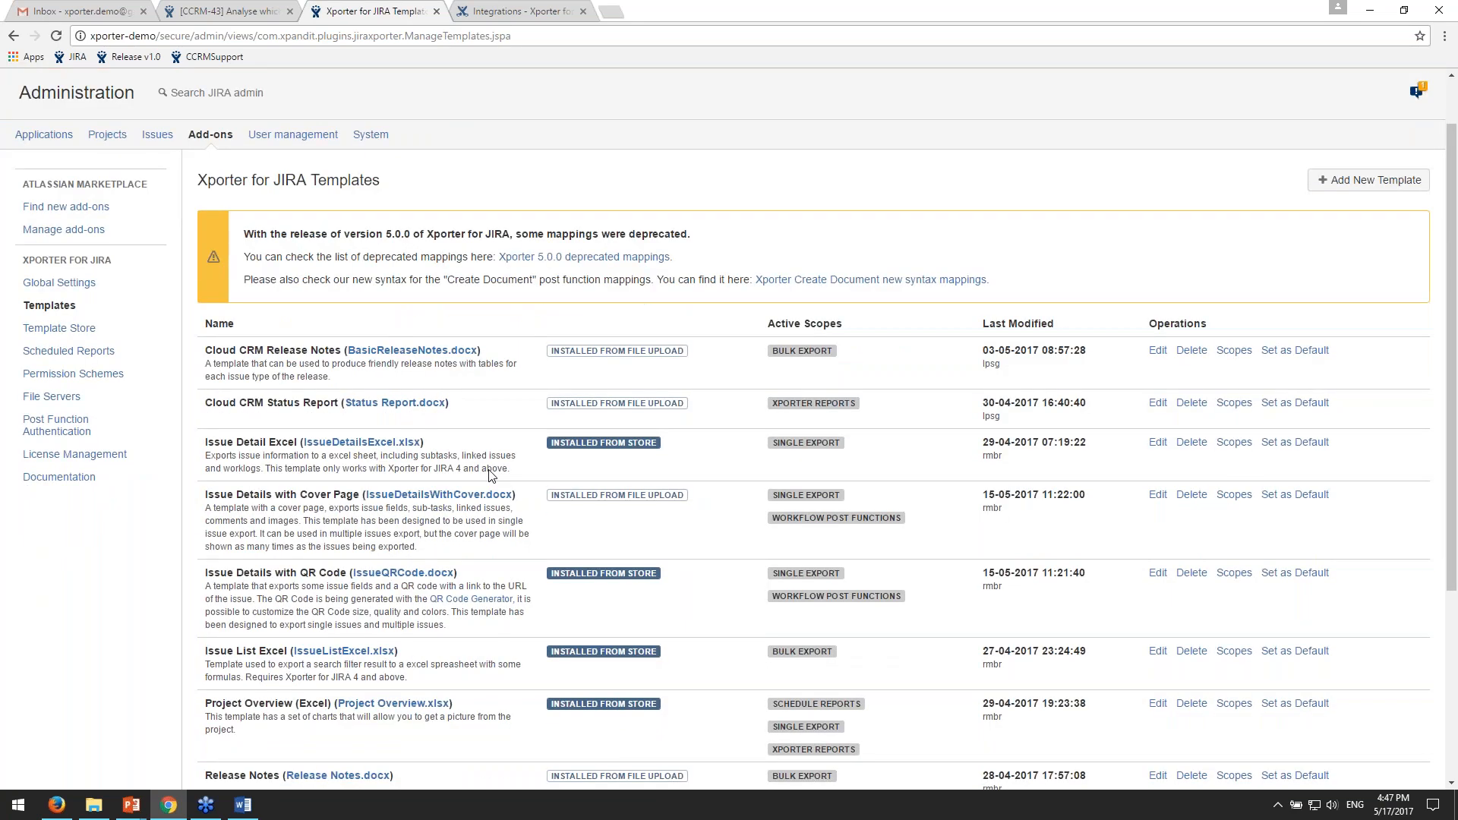
scroll(869, 538, "down", 1)
scroll(869, 538, "down", 2)
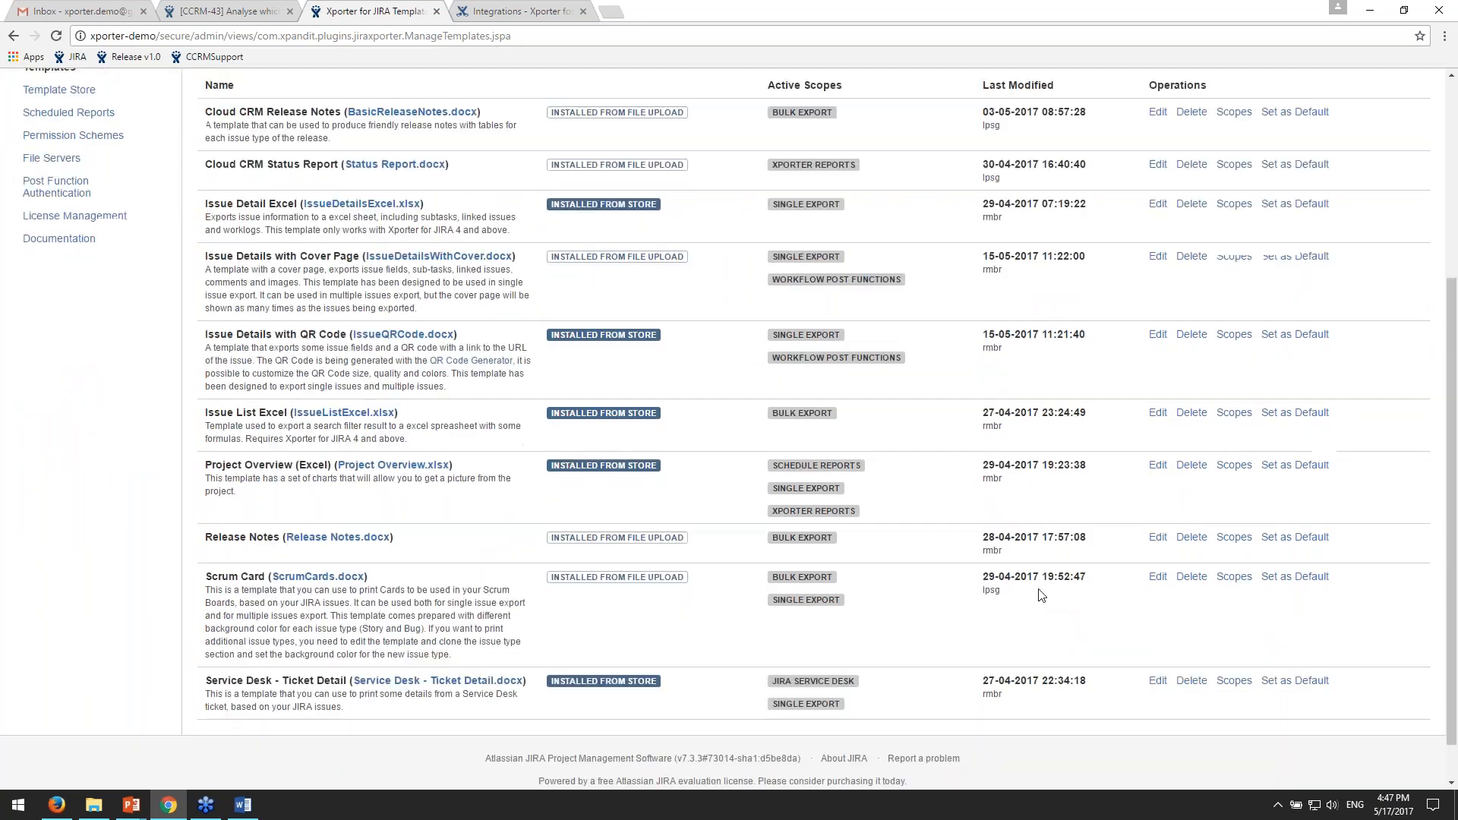
scroll(1129, 635, "up", 1)
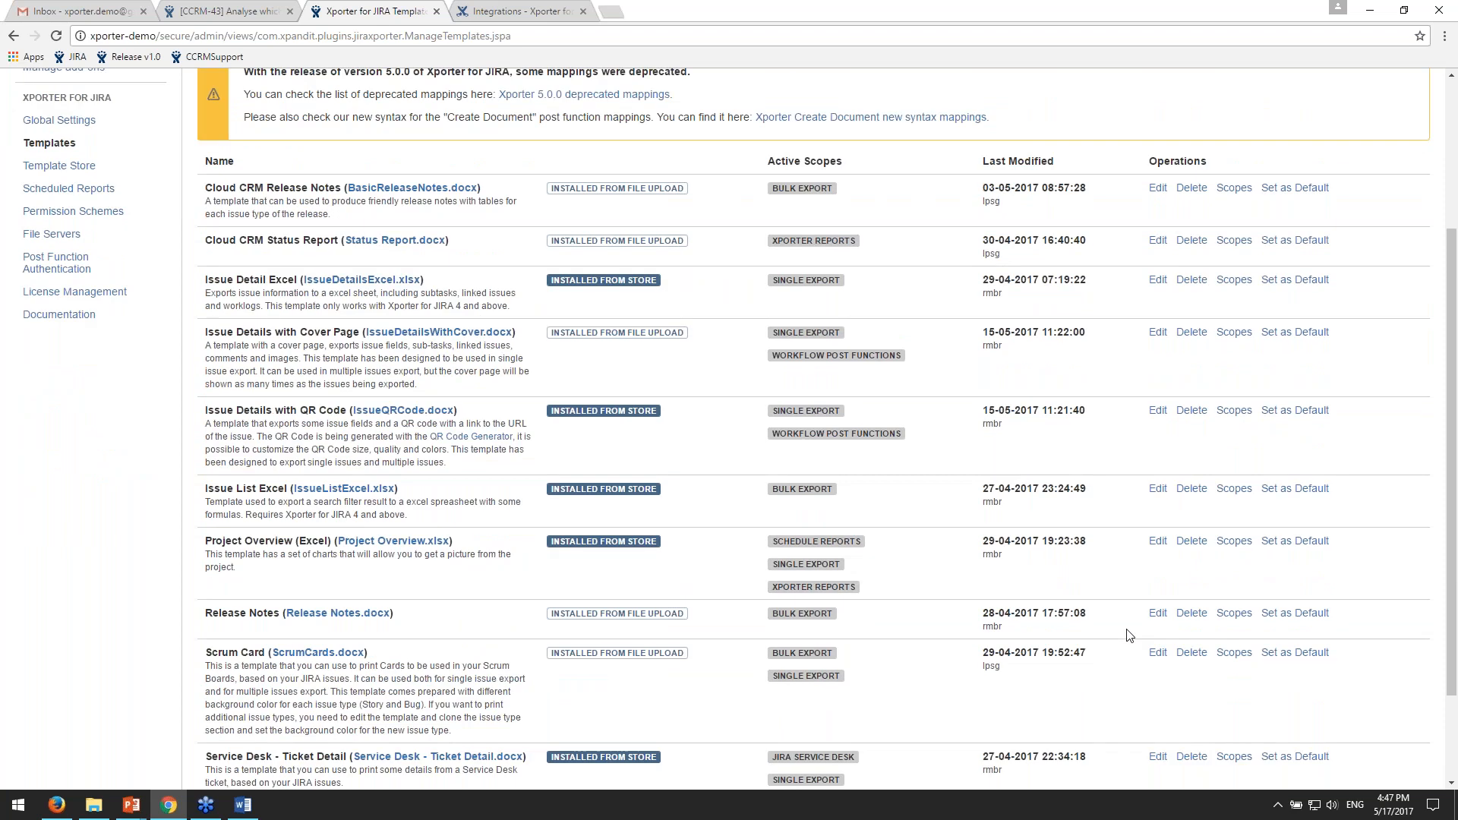
- Examine the Active Scopes assigned to each template in the Xporter for JIRA Templates list
left_click_drag(794, 161, 858, 164)
left_click(858, 164)
scroll(848, 424, "up", 1)
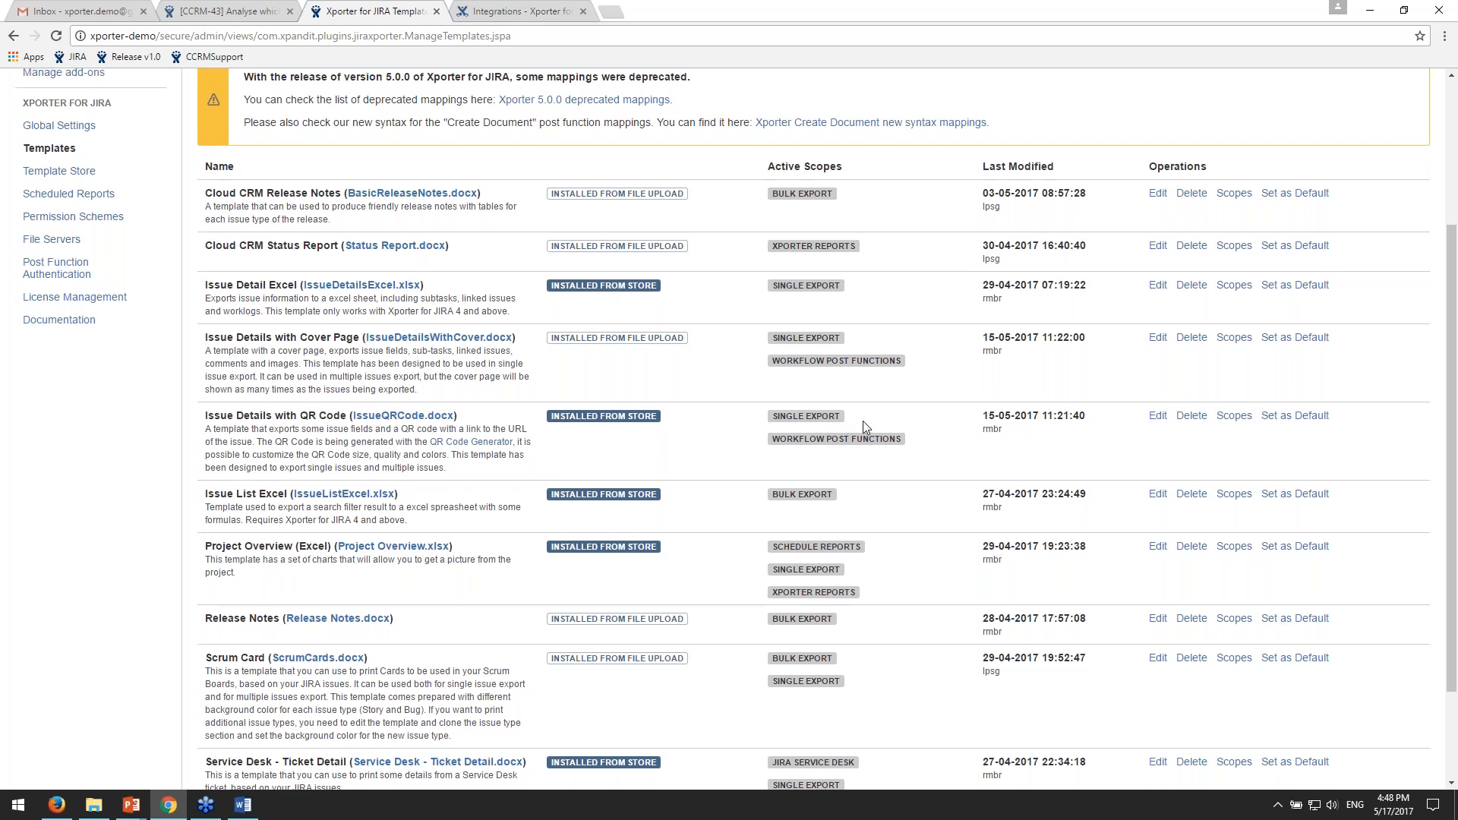
scroll(863, 420, "up", 3)
scroll(990, 599, "down", 1)
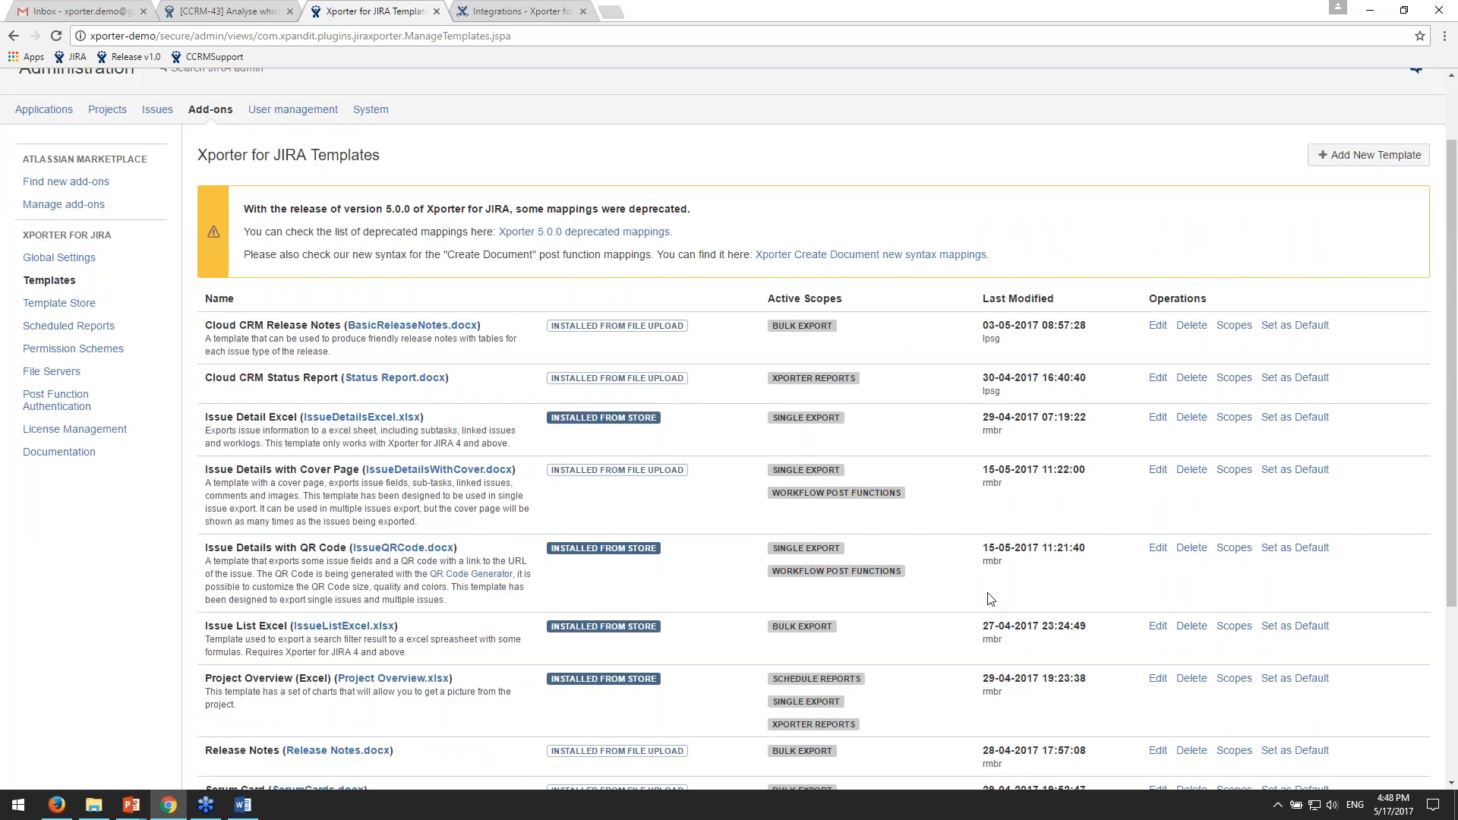
scroll(990, 599, "down", 3)
scroll(990, 599, "up", 5)
- Open the Xporter Template Store, and review the templates offered there, including those already installed and those available to install
left_click(57, 384)
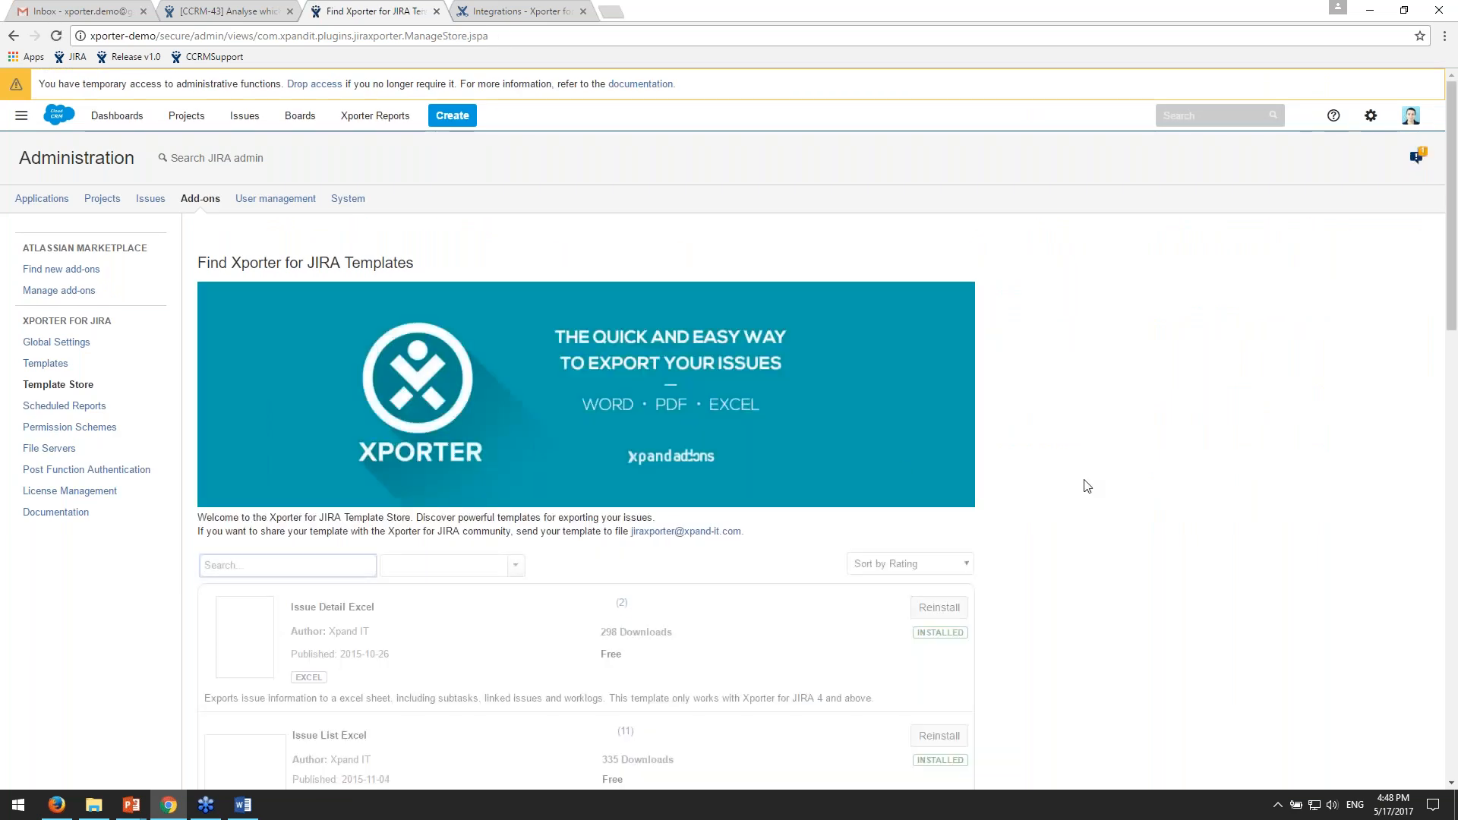
scroll(1088, 486, "down", 7)
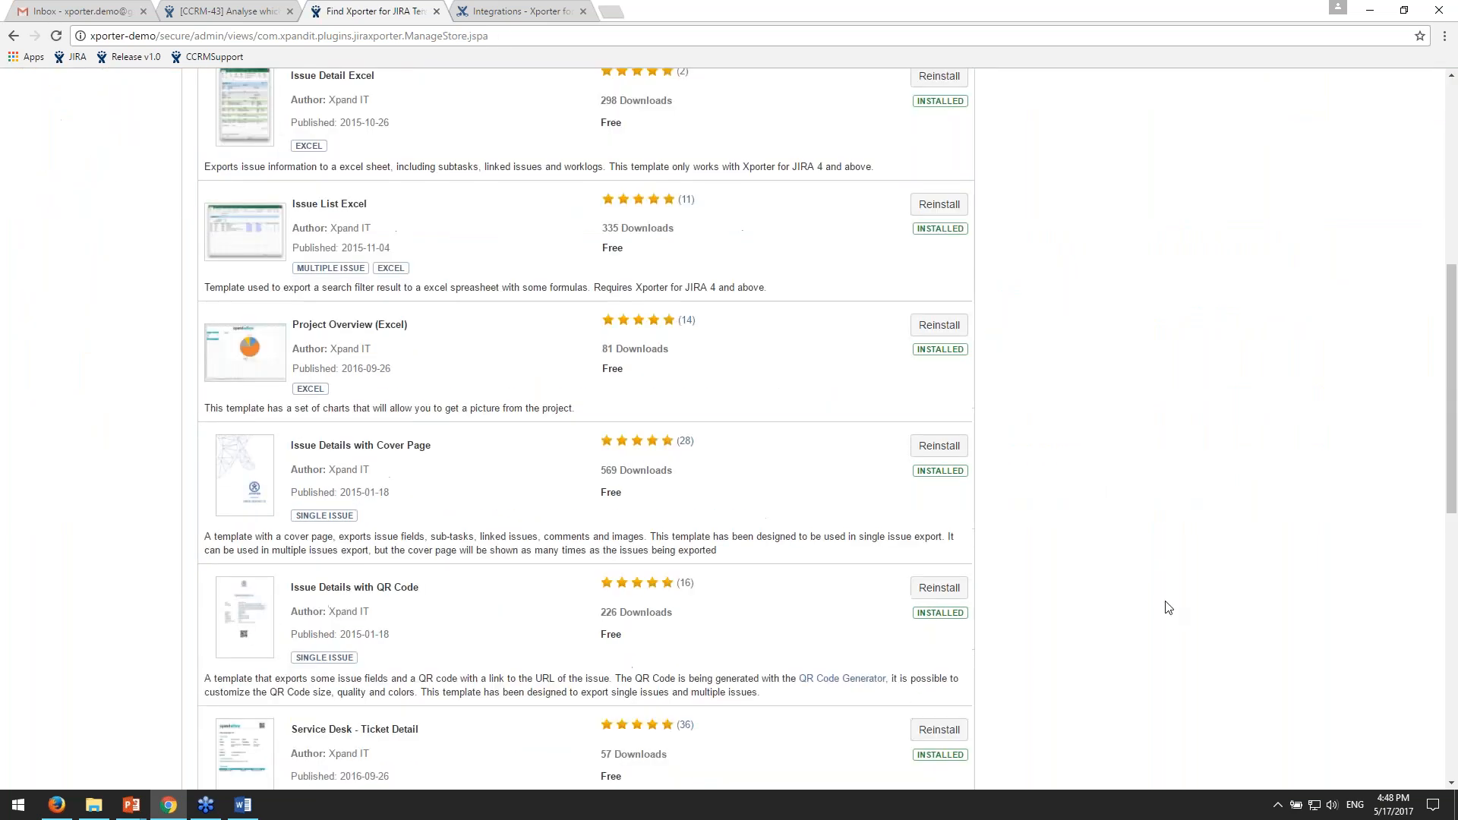
scroll(1172, 620, "down", 6)
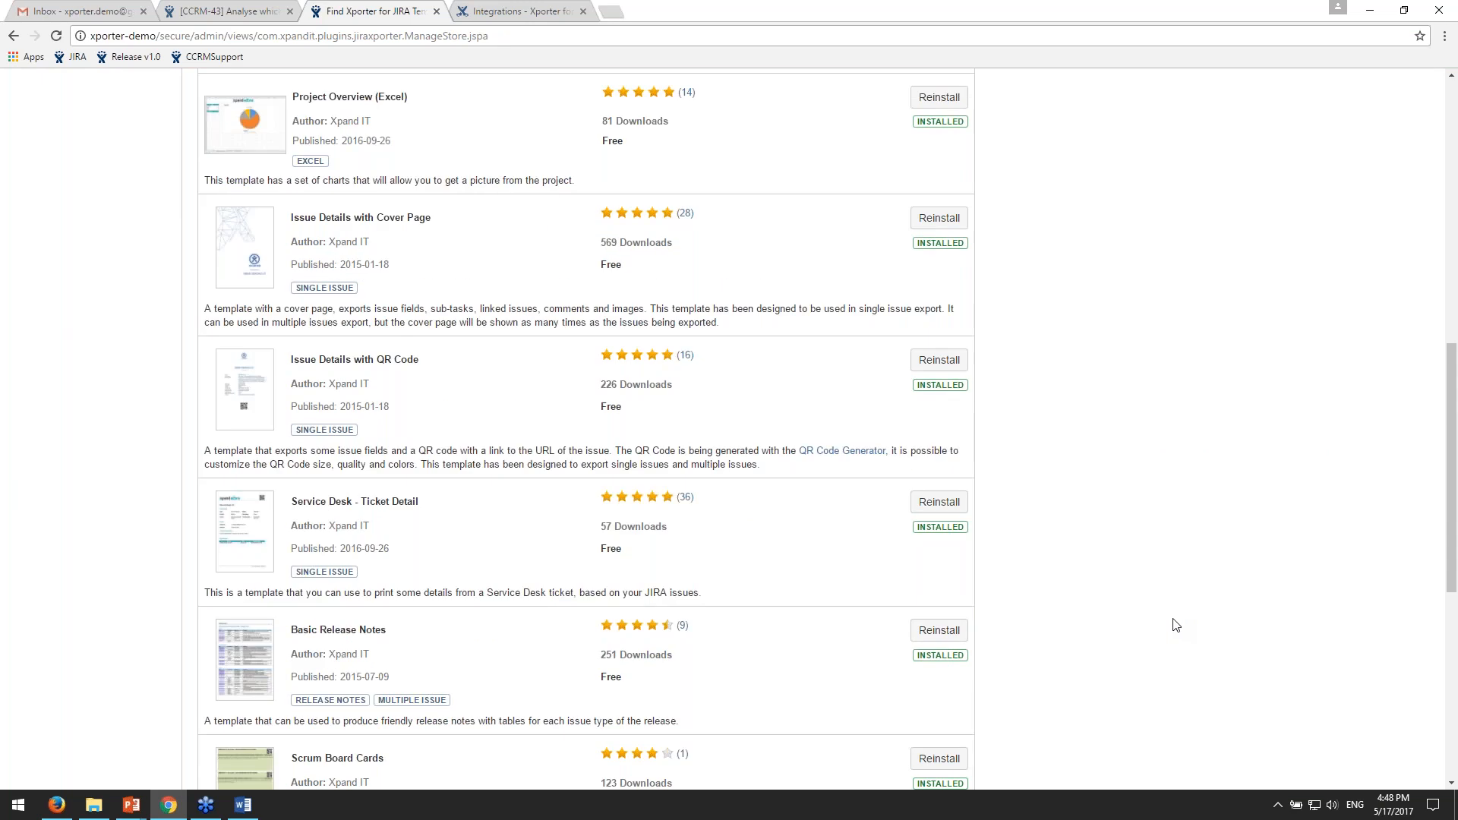
scroll(1180, 622, "down", 3)
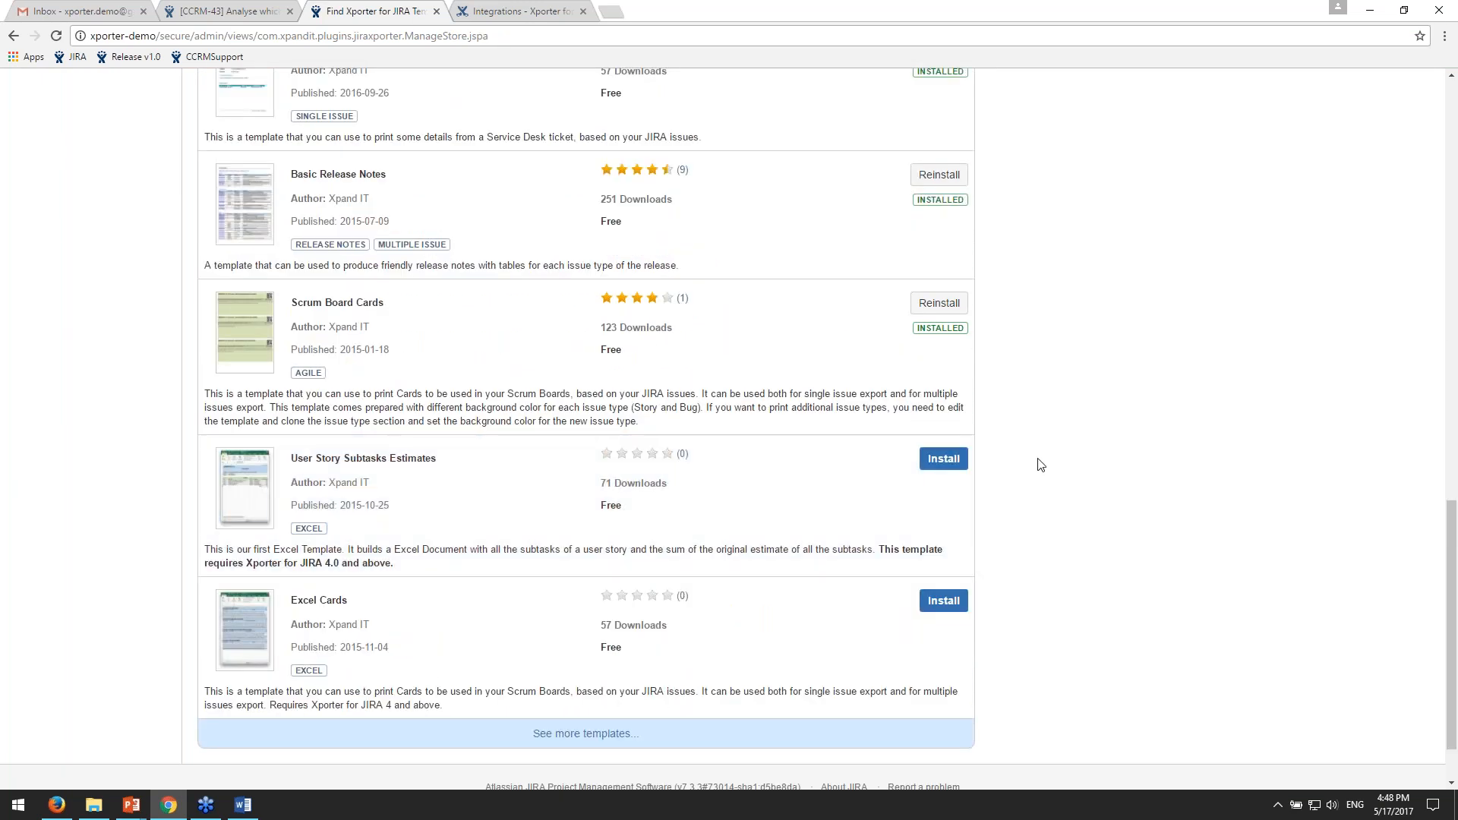
scroll(1040, 462, "up", 6)
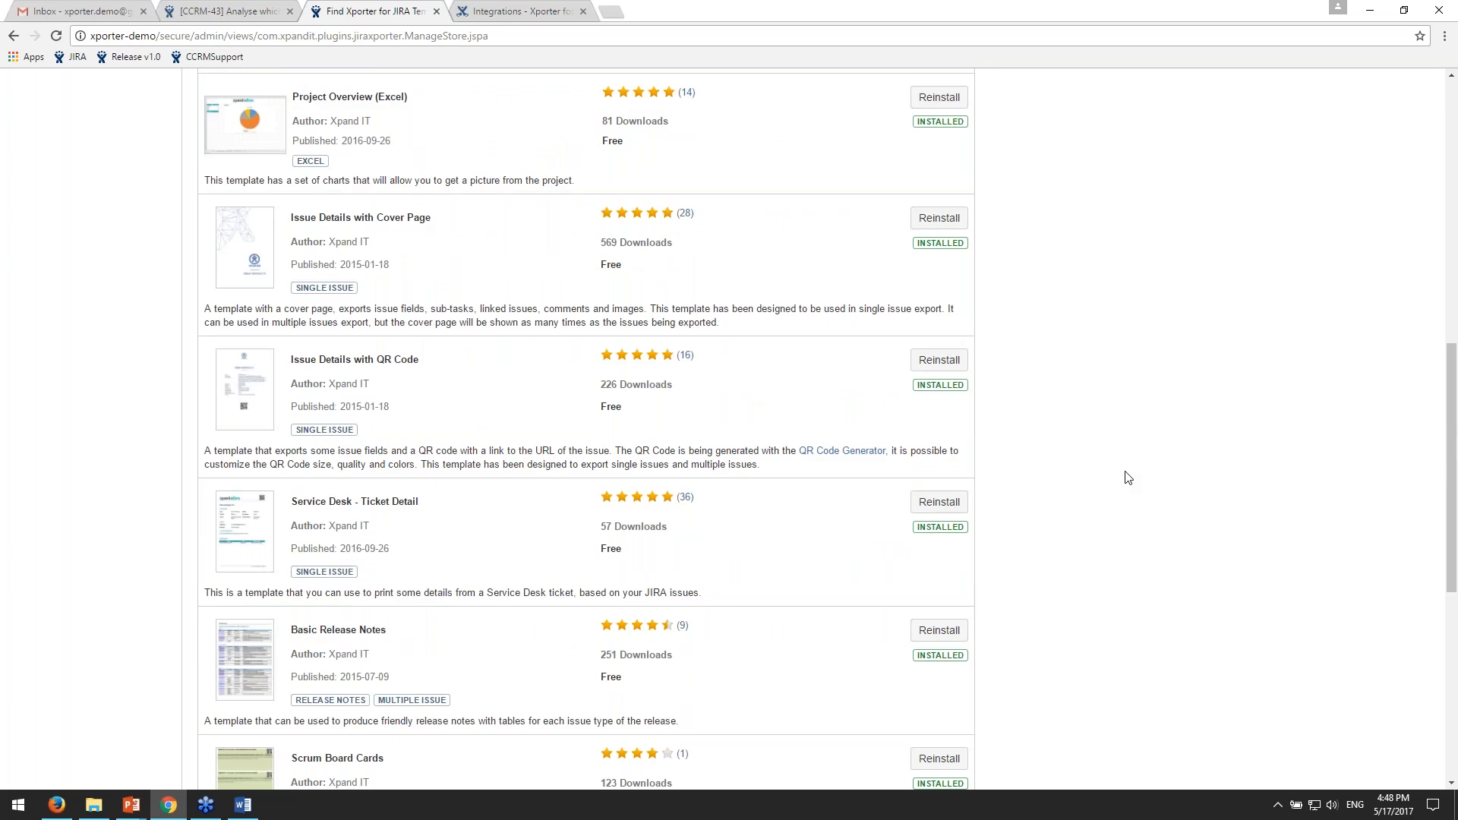
scroll(1128, 477, "up", 4)
scroll(1223, 484, "up", 3)
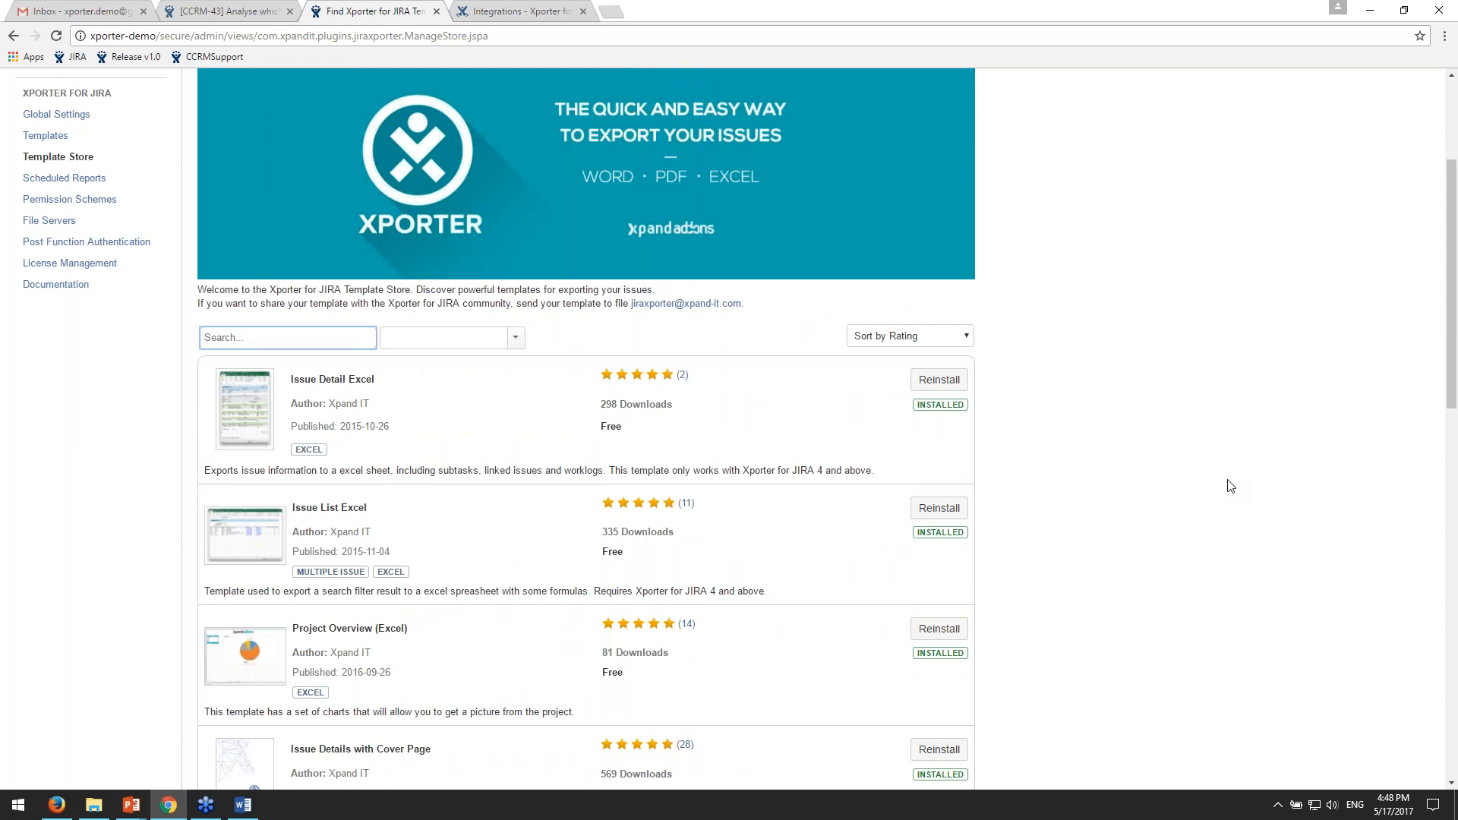
scroll(1229, 490, "up", 2)
scroll(1228, 494, "up", 1)
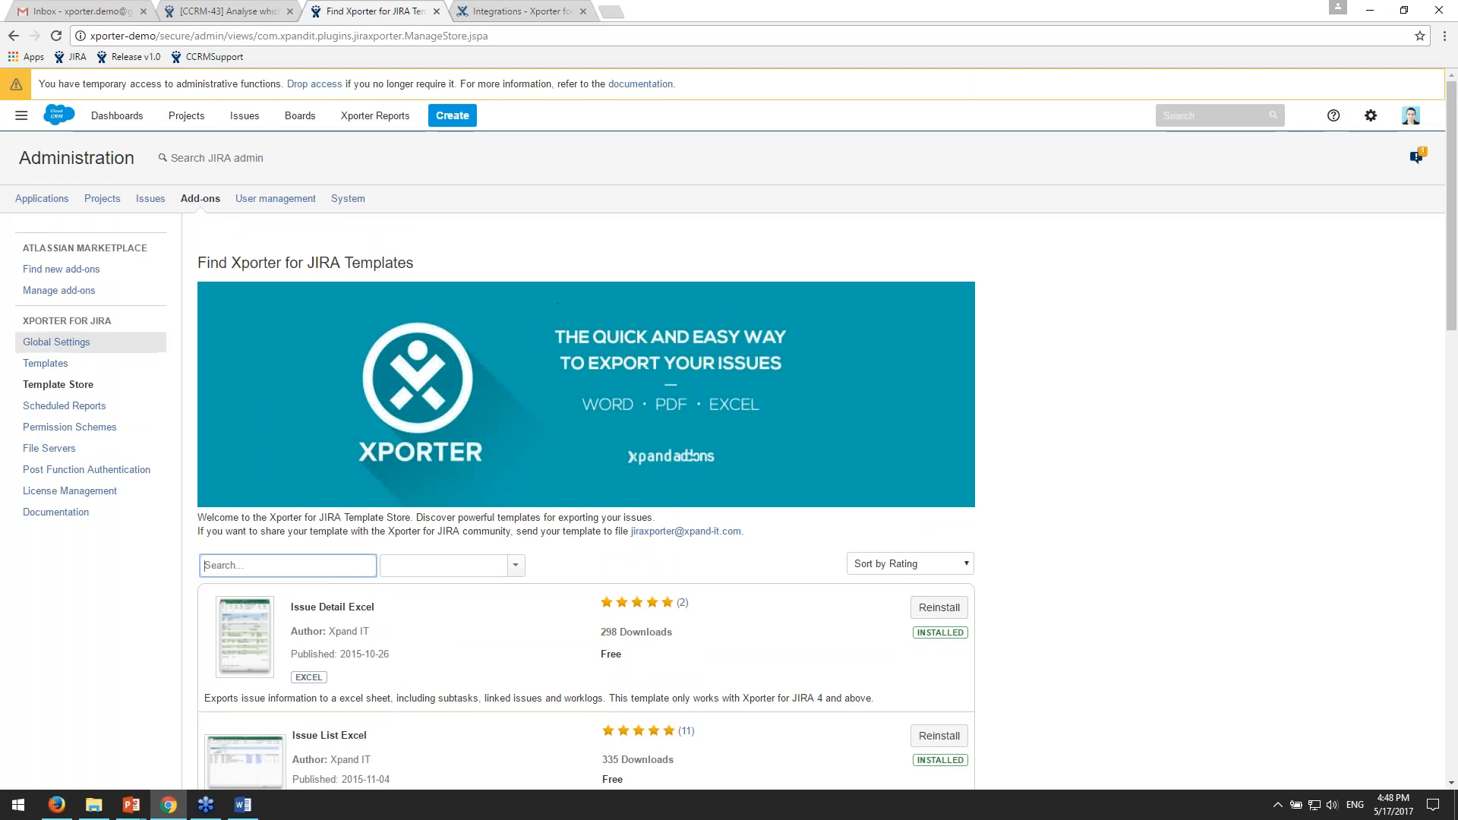
- Open the permissions of the CCRM Xporter Scheme under Permission Schemes, and examine the issue types and roles allowed for exporting
left_click(87, 428)
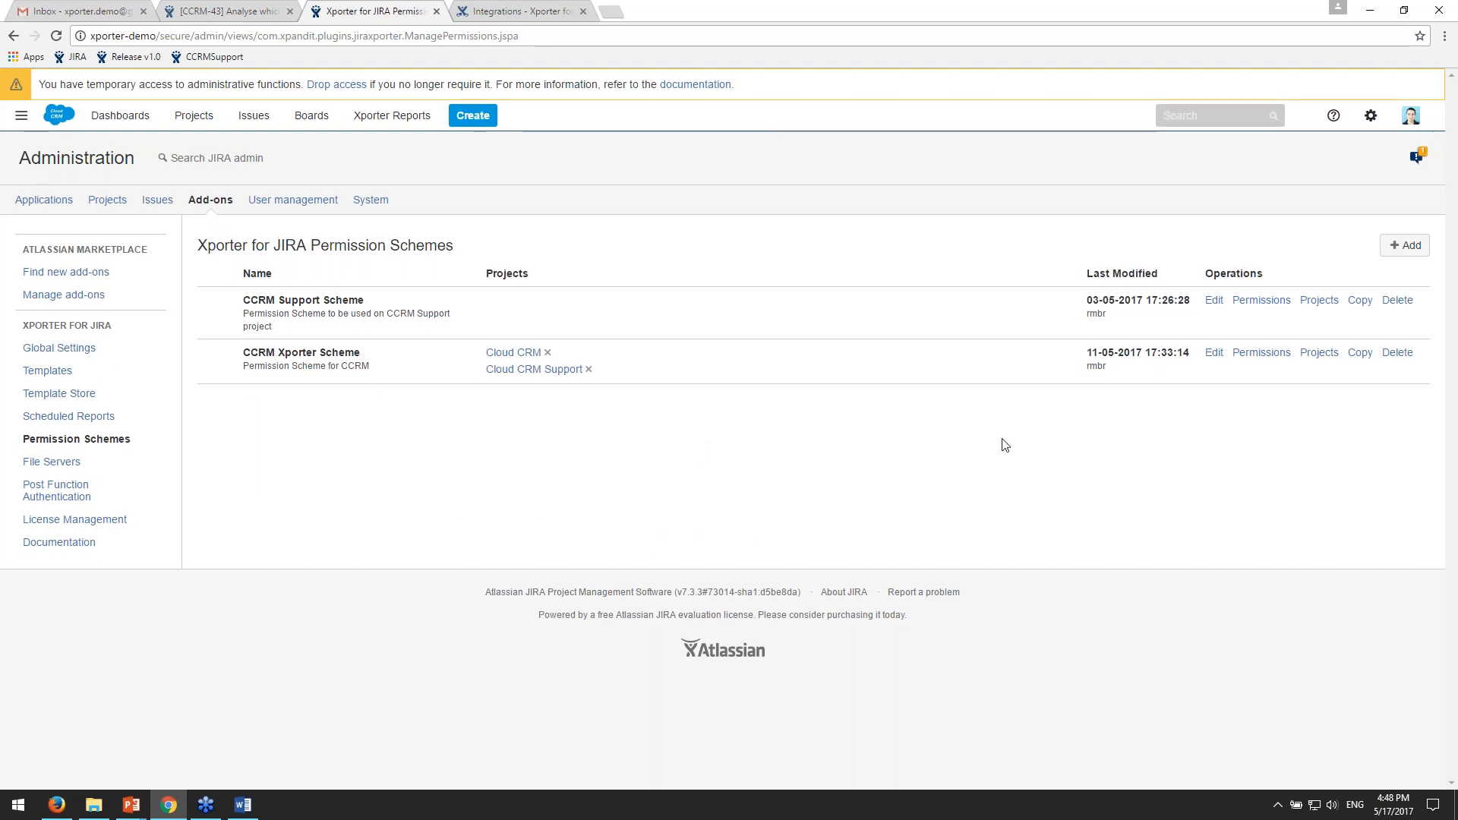
left_click(1261, 355)
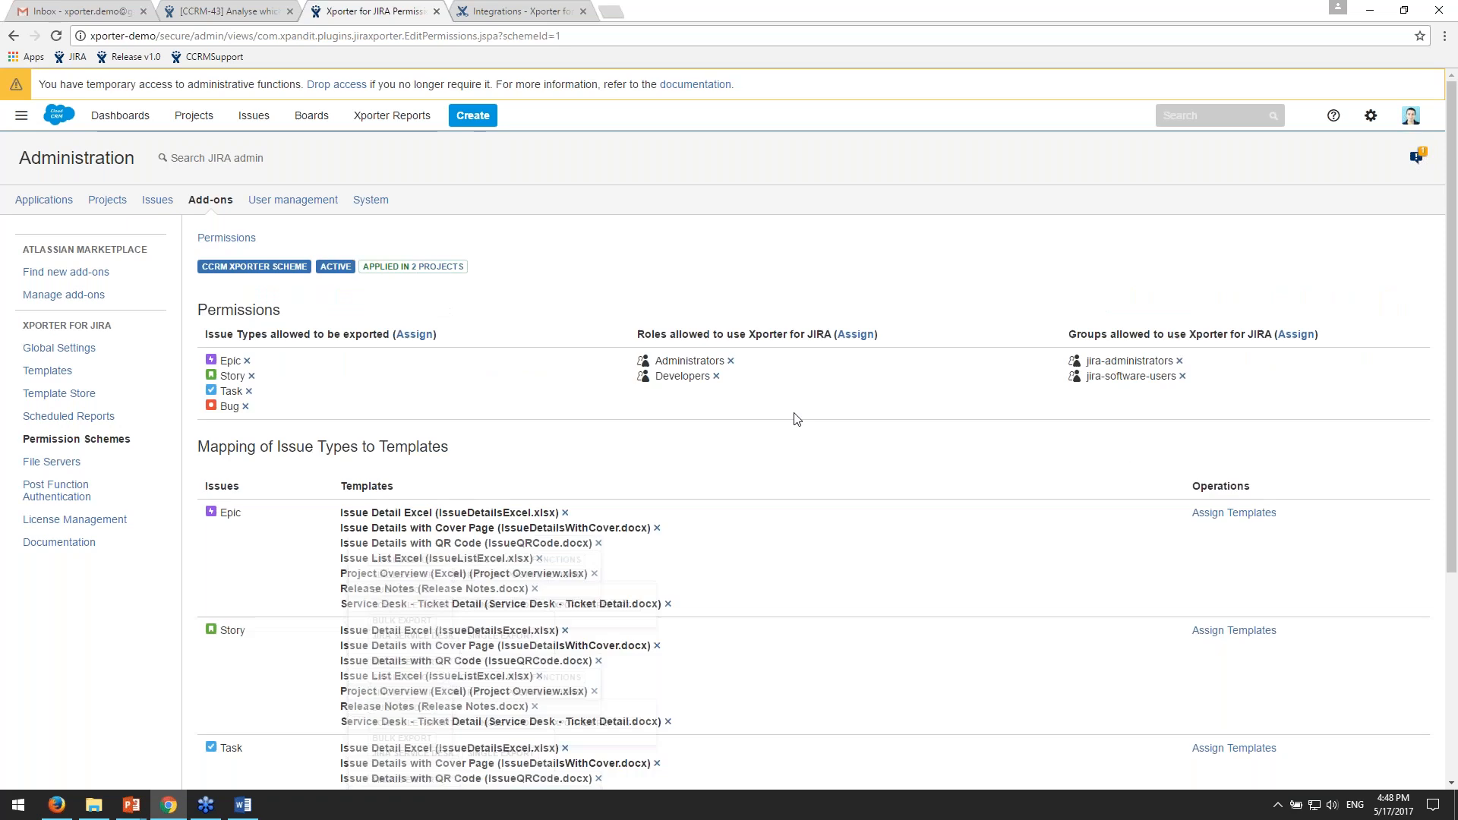
left_click_drag(261, 334, 360, 334)
left_click(261, 334)
left_click_drag(214, 334, 297, 334)
scroll(346, 364, "down", 2)
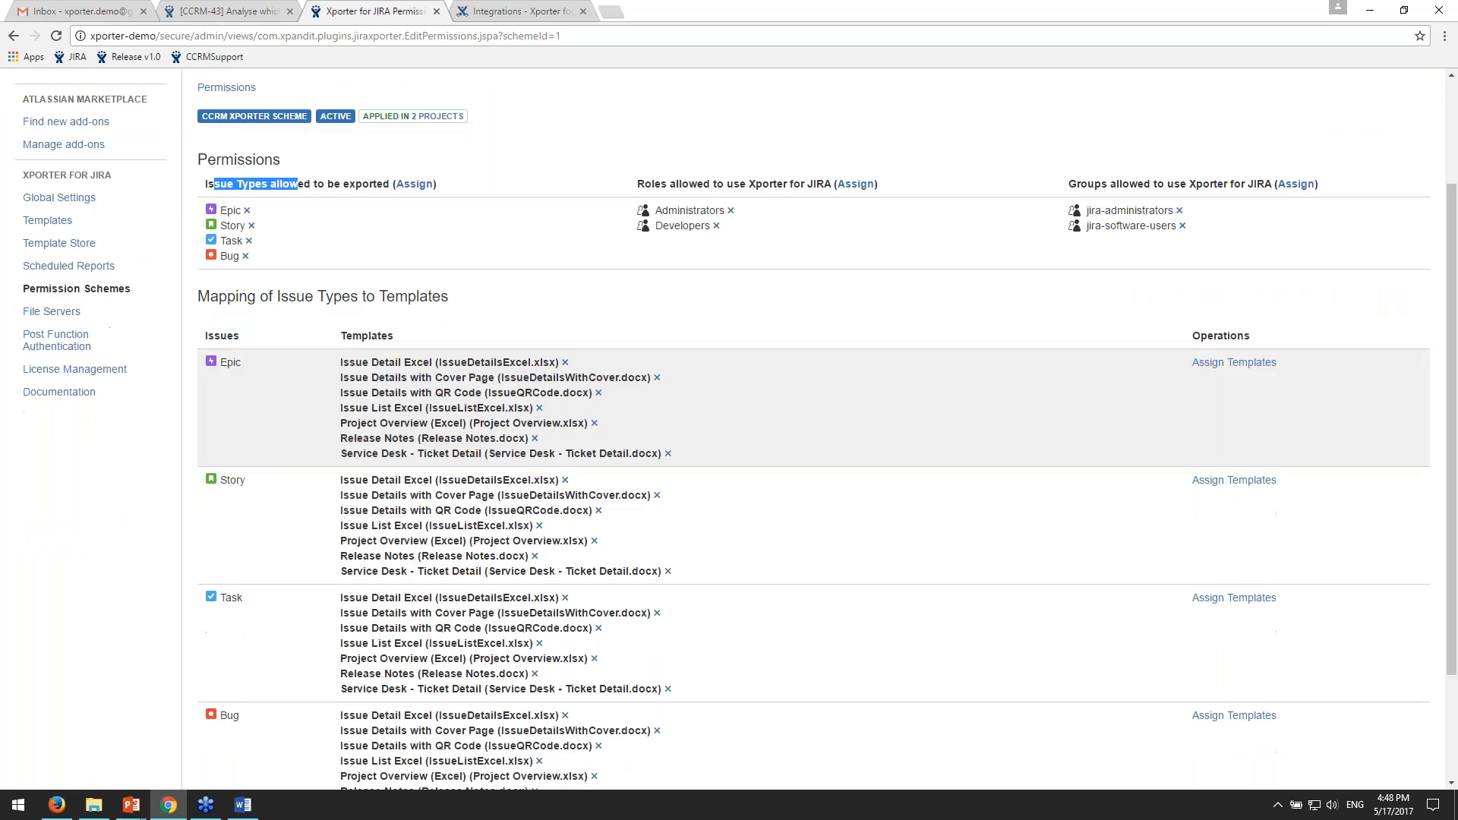
left_click_drag(645, 183, 755, 182)
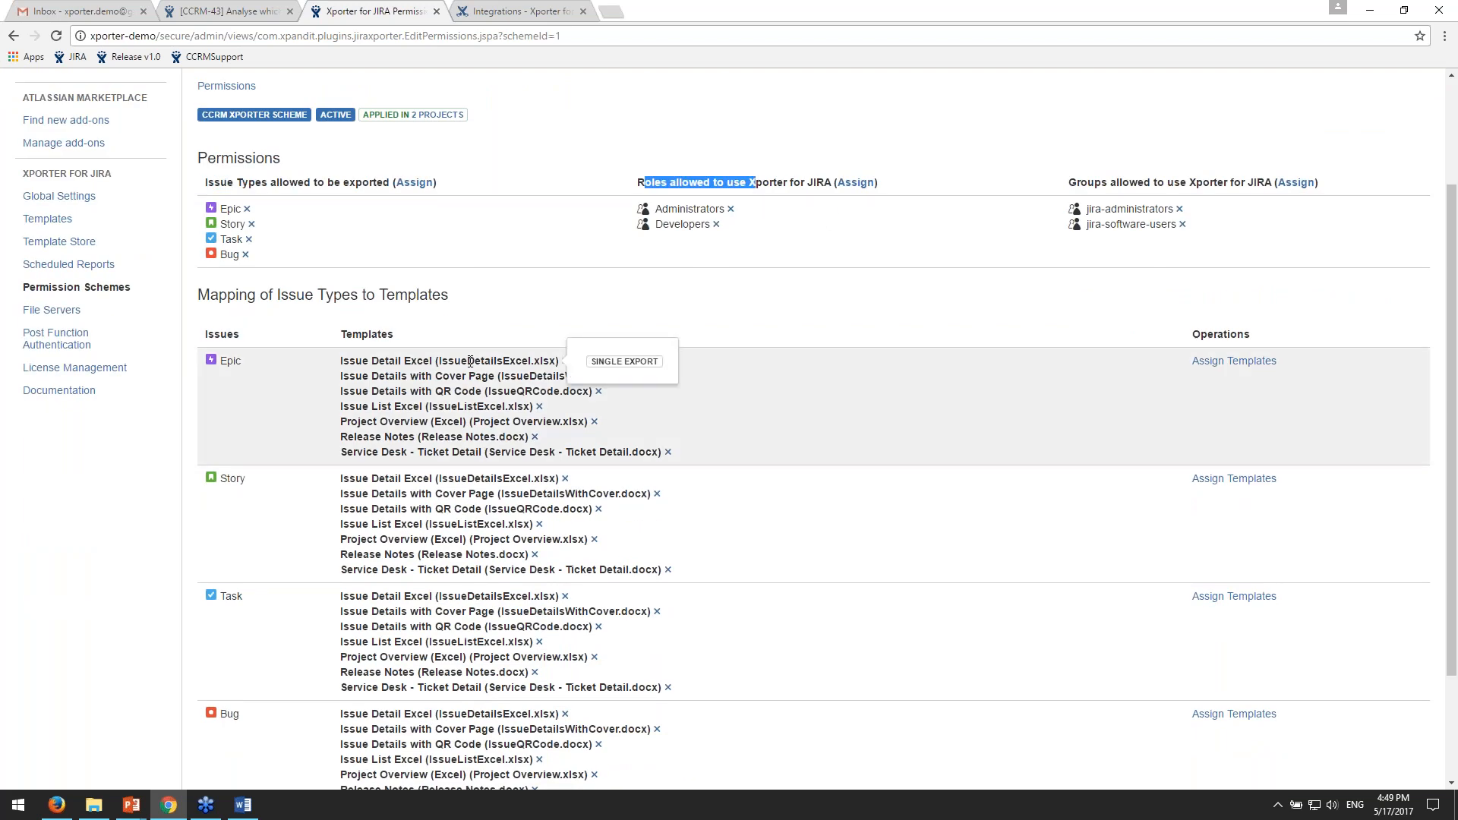
- Examine the mapping of issue types to templates in the CCRM Xporter Scheme, and return to the permission schemes list
scroll(456, 379, "down", 1)
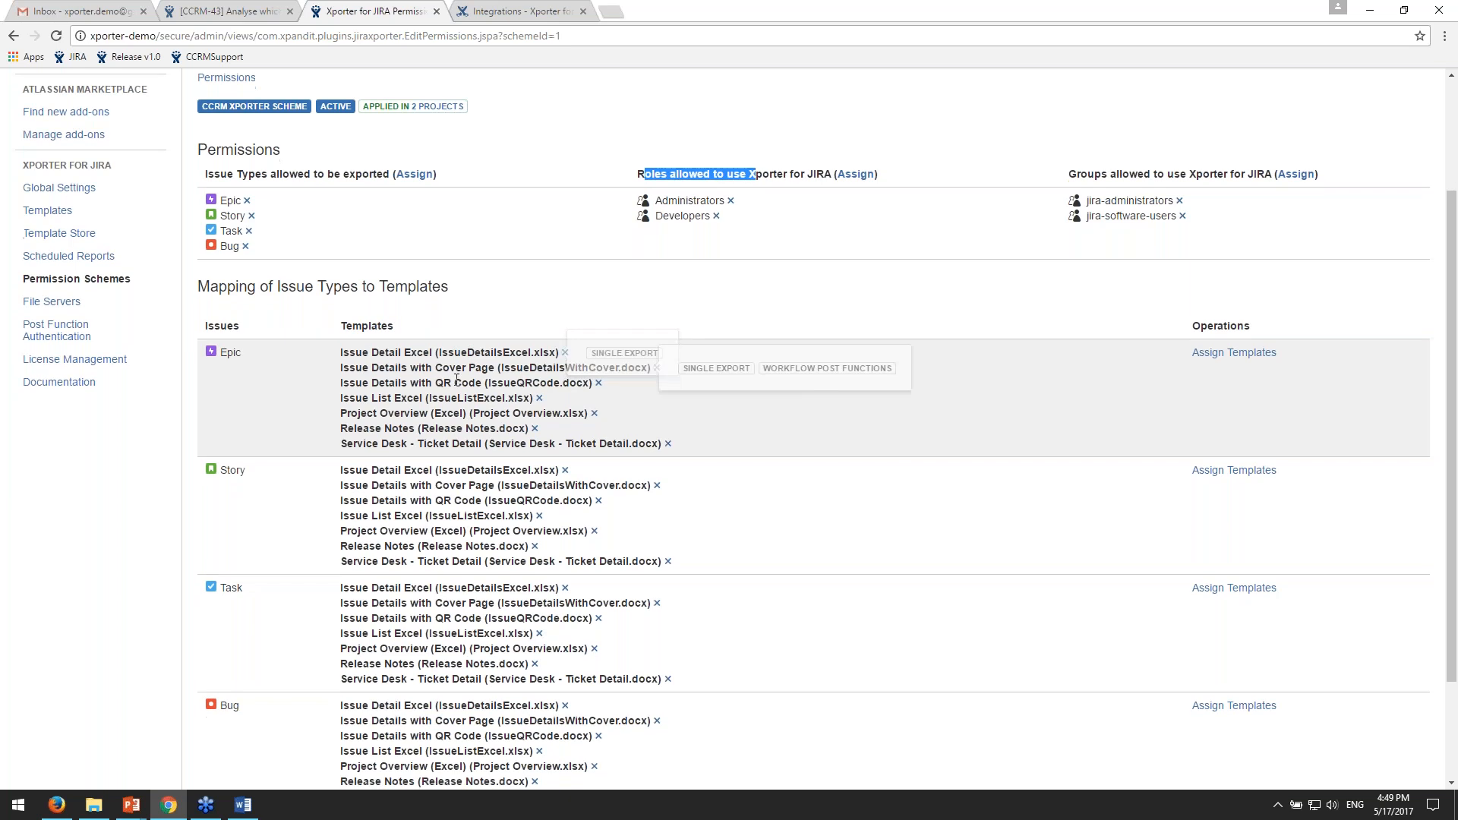
scroll(456, 380, "down", 1)
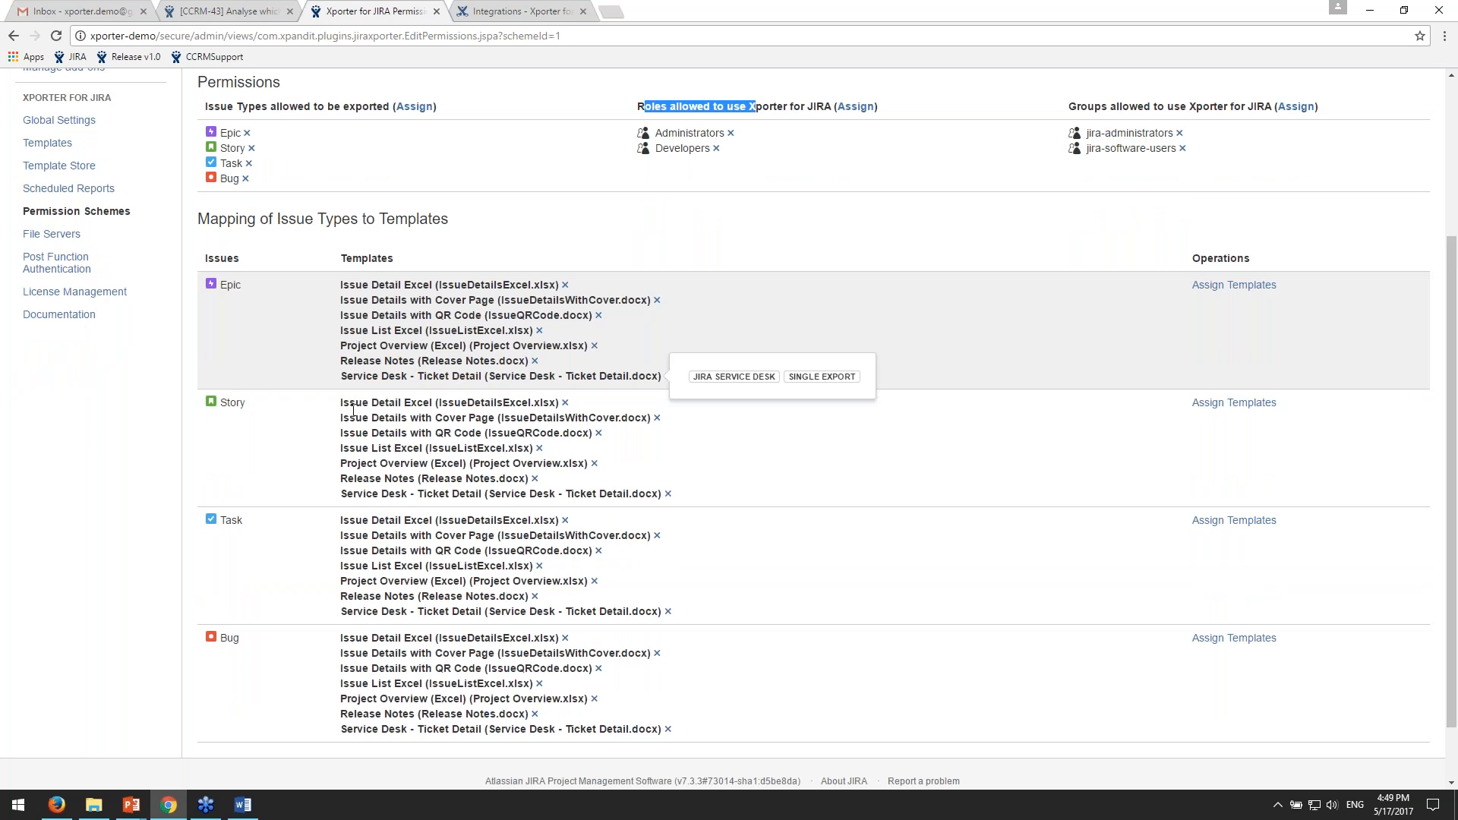
scroll(353, 410, "up", 1)
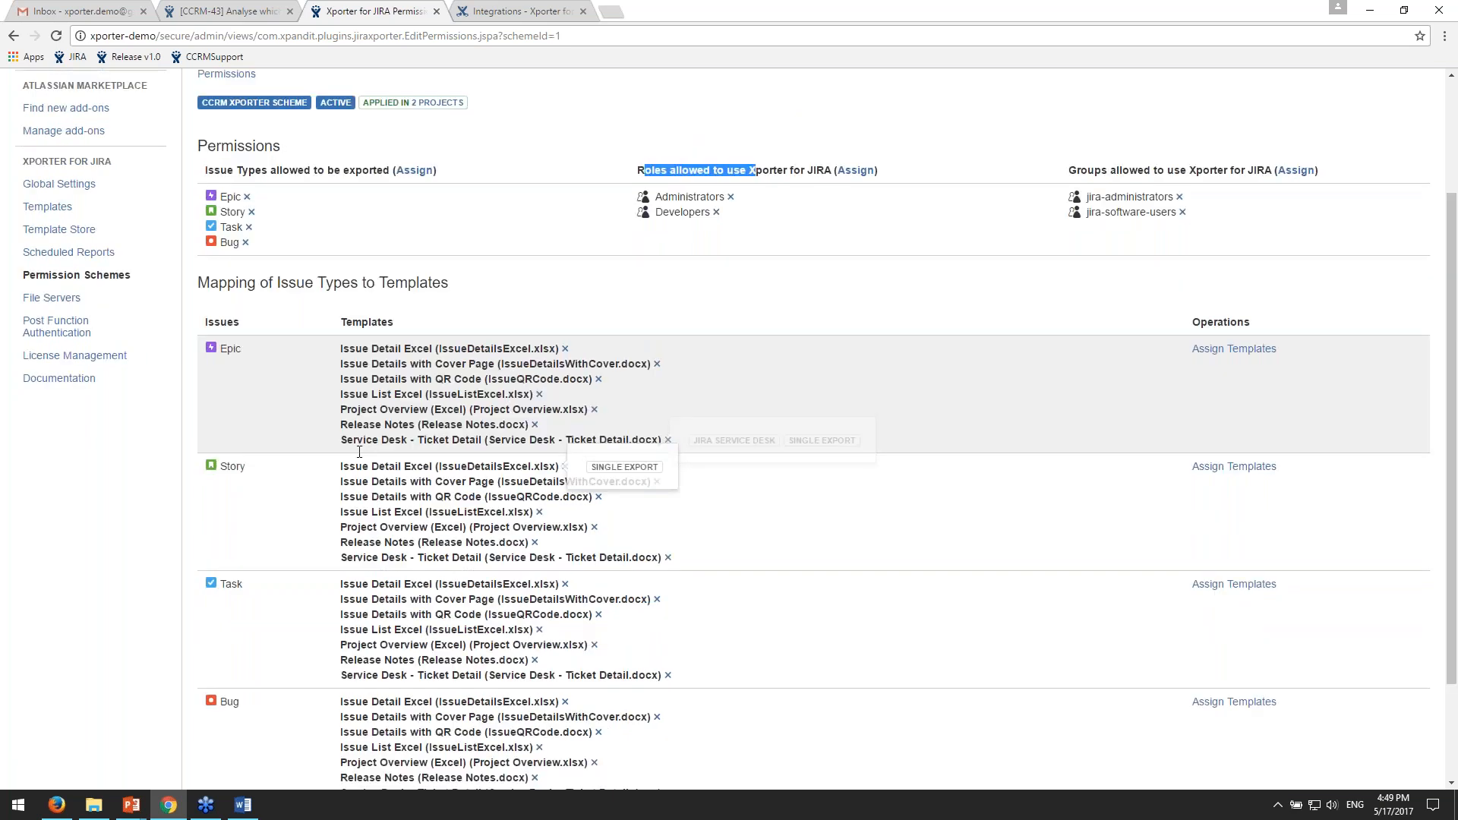
scroll(359, 452, "up", 3)
left_click(1009, 488)
left_click(107, 442)
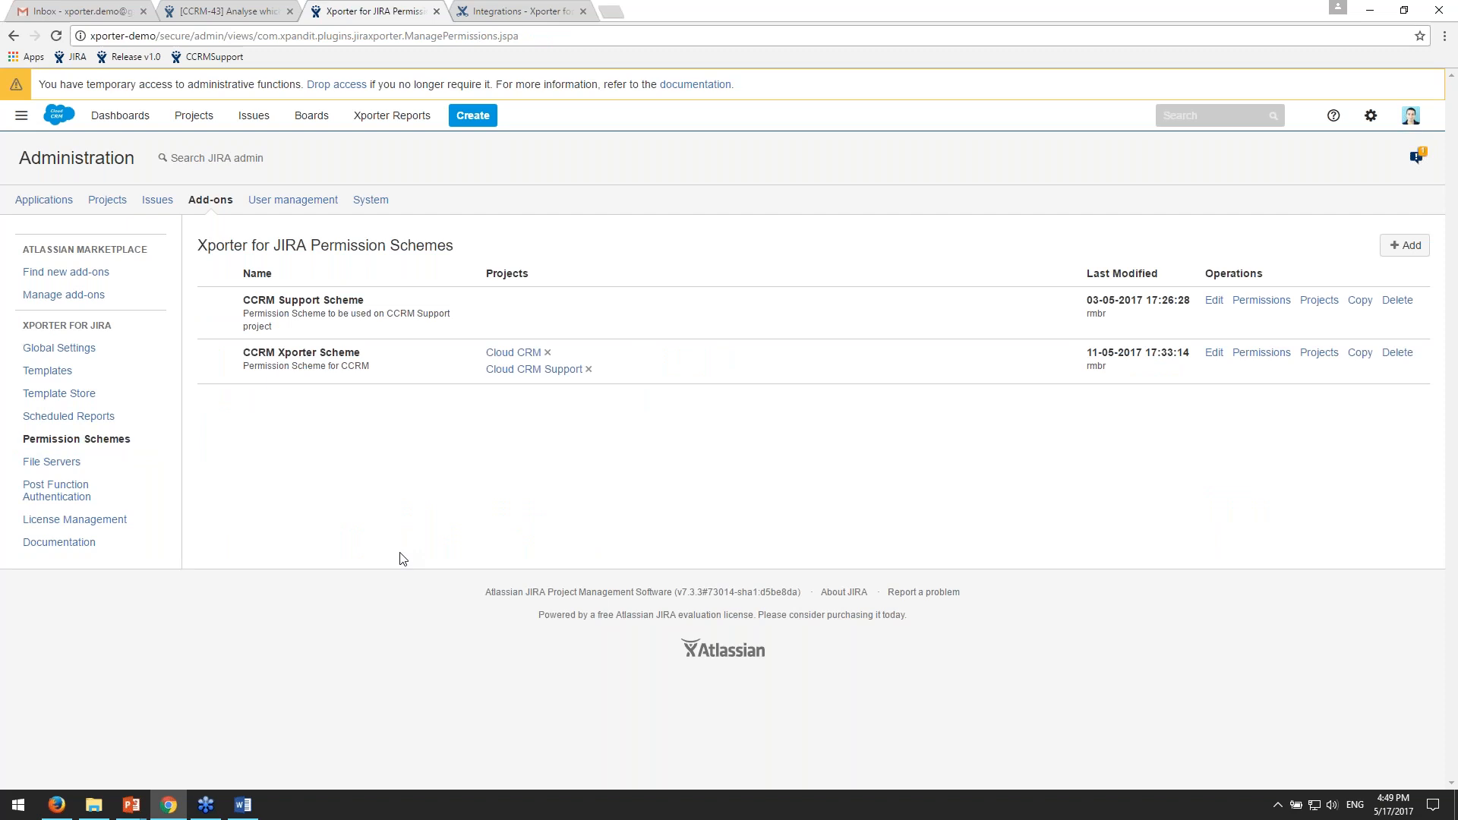
- Switch to the Xporter for JIRA documentation in Confluence, and open its Roadmap page
left_click(537, 22)
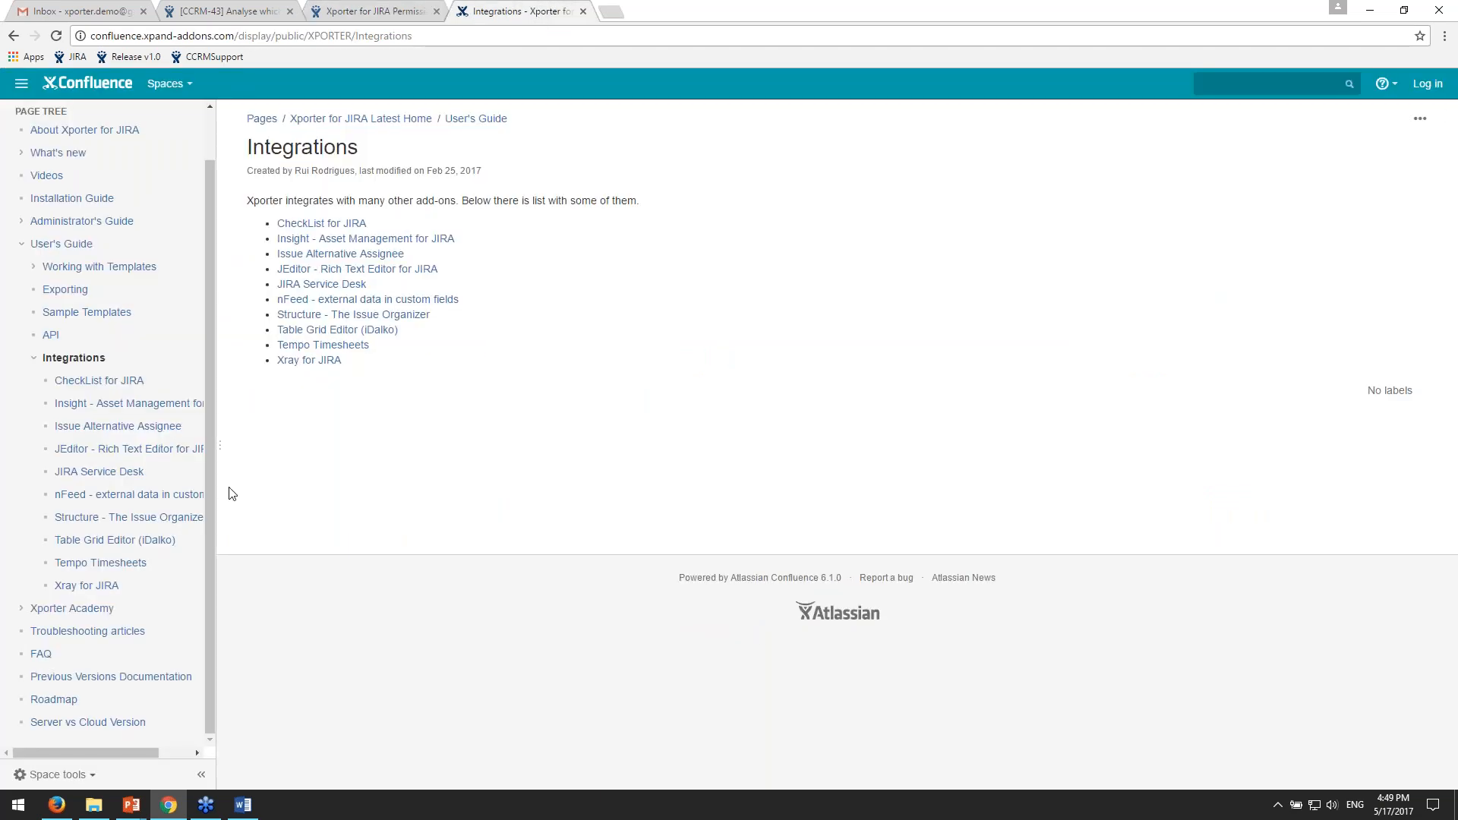
scroll(175, 494, "up", 1)
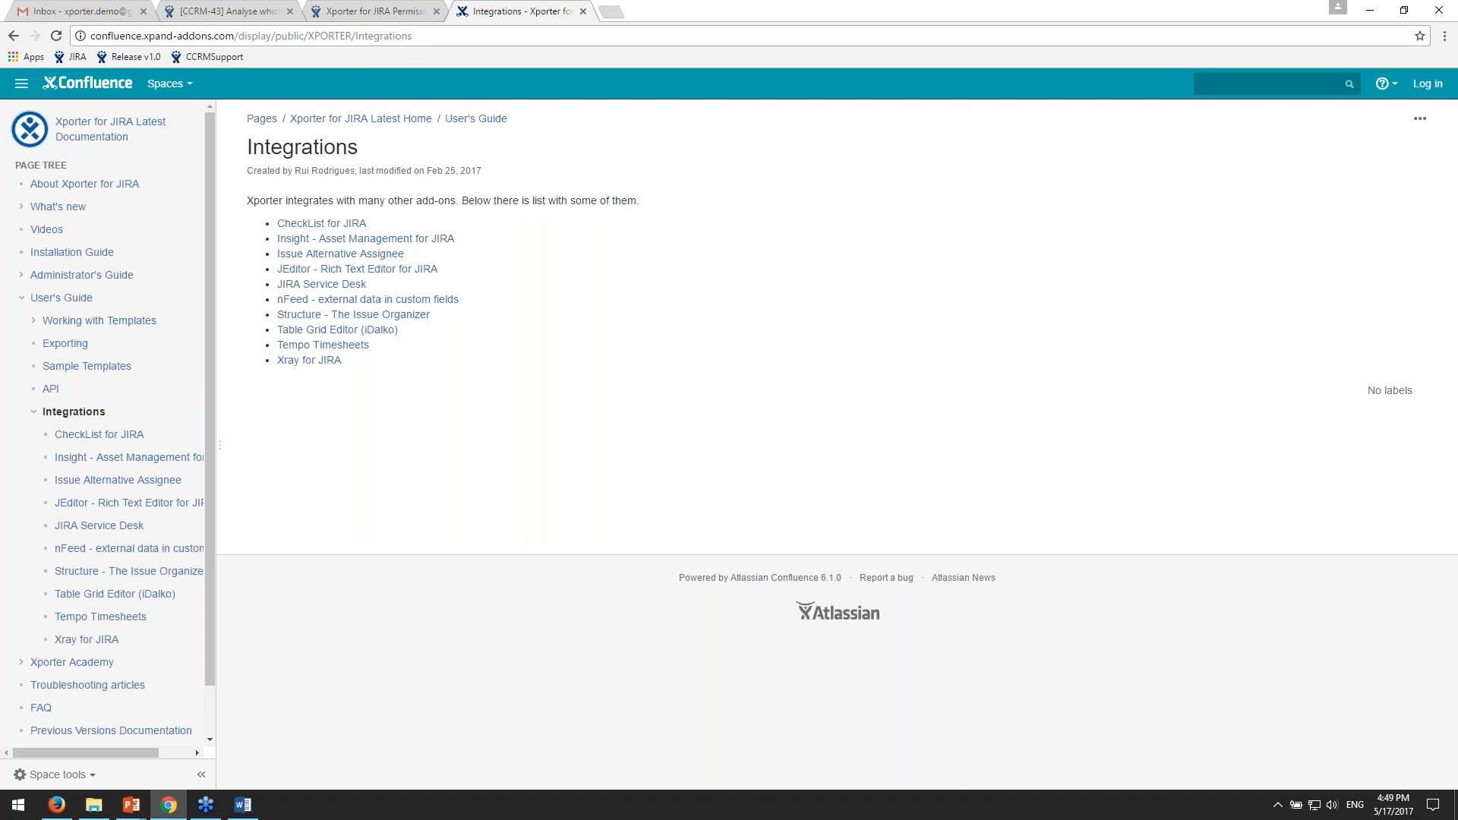
left_click(34, 412)
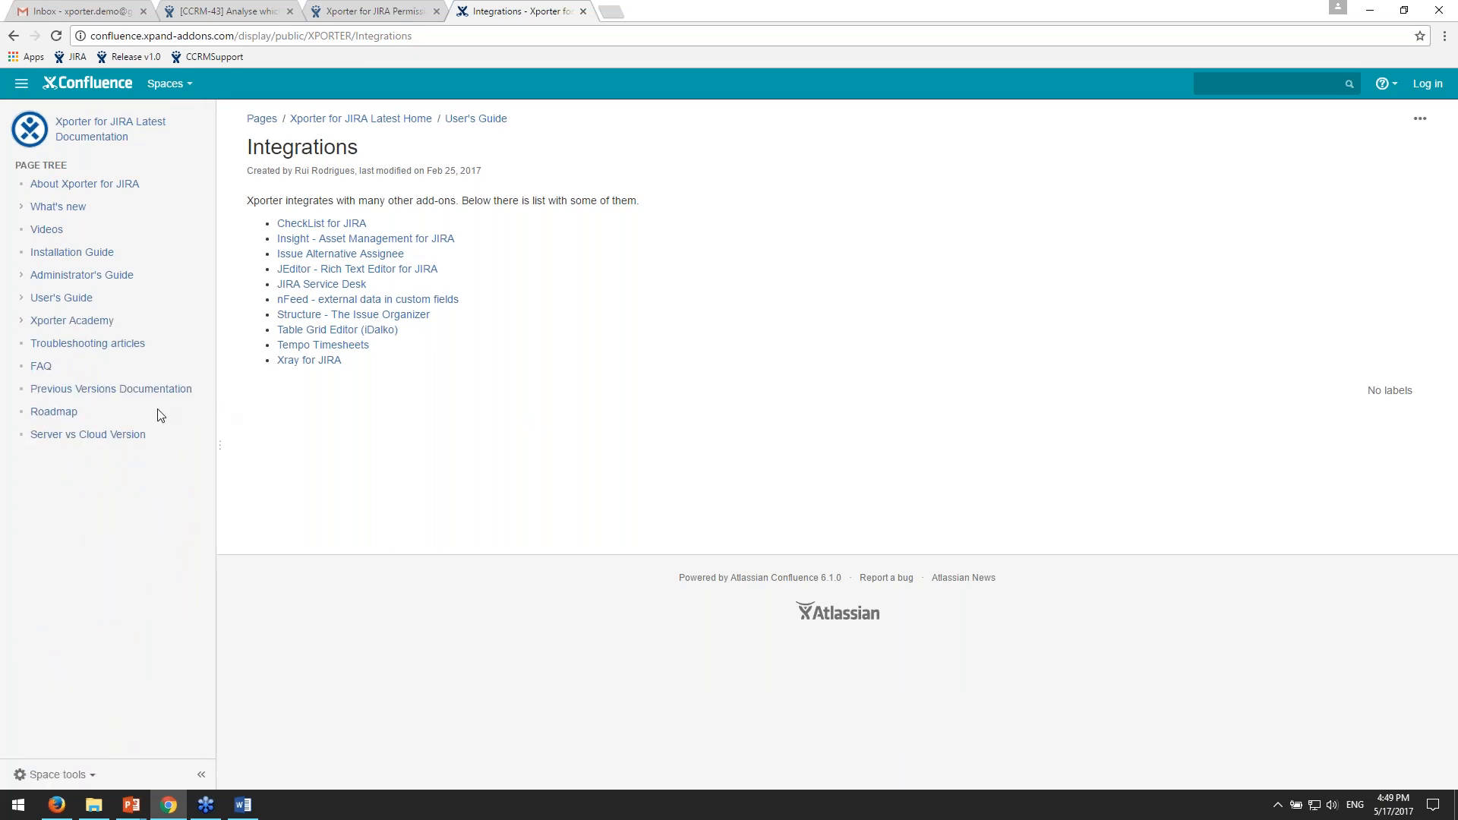
left_click(102, 415)
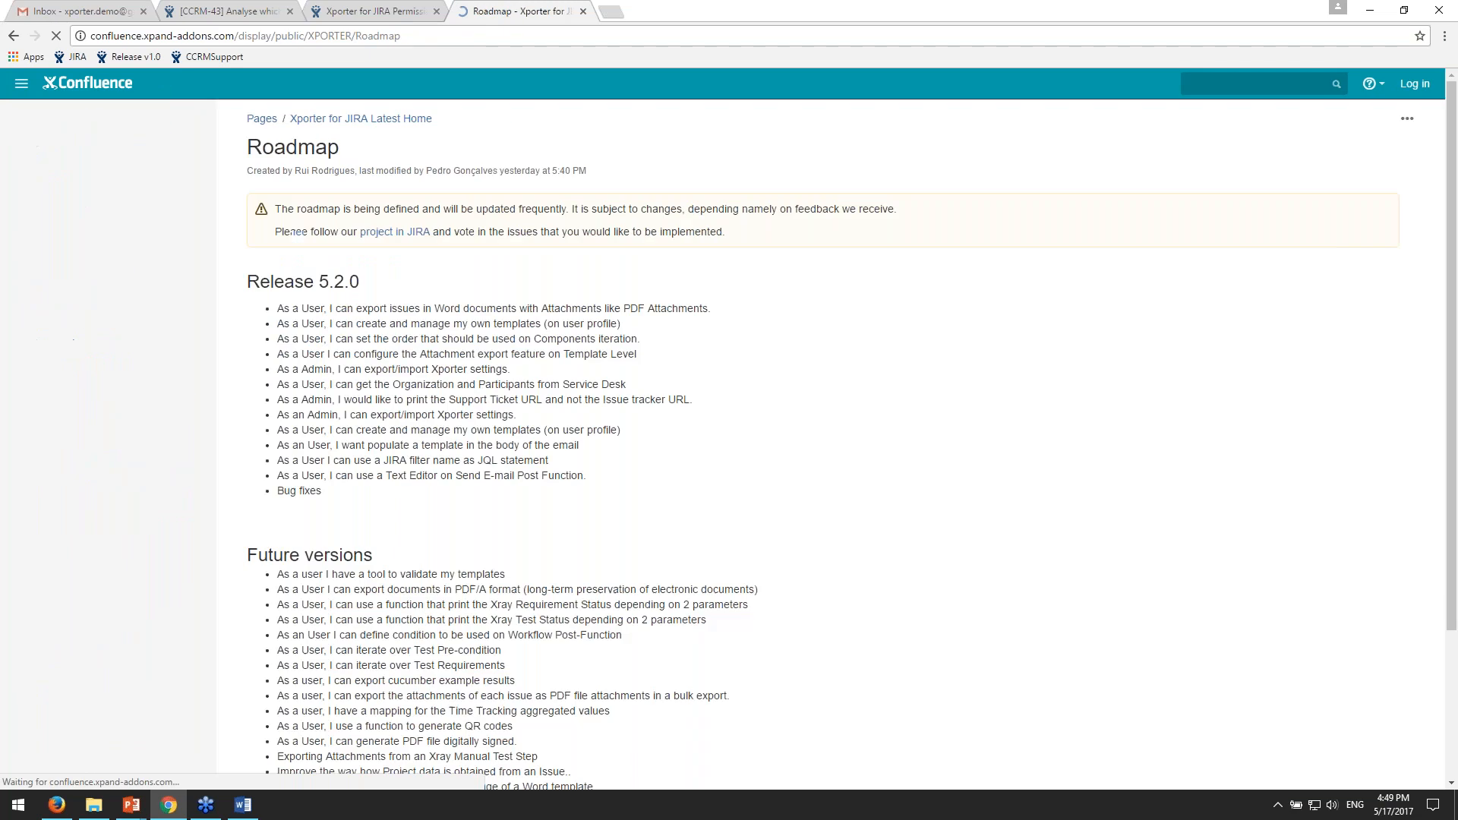
- Review the features planned for Release 5.2.0 and for future versions on the Roadmap page
scroll(741, 571, "down", 3)
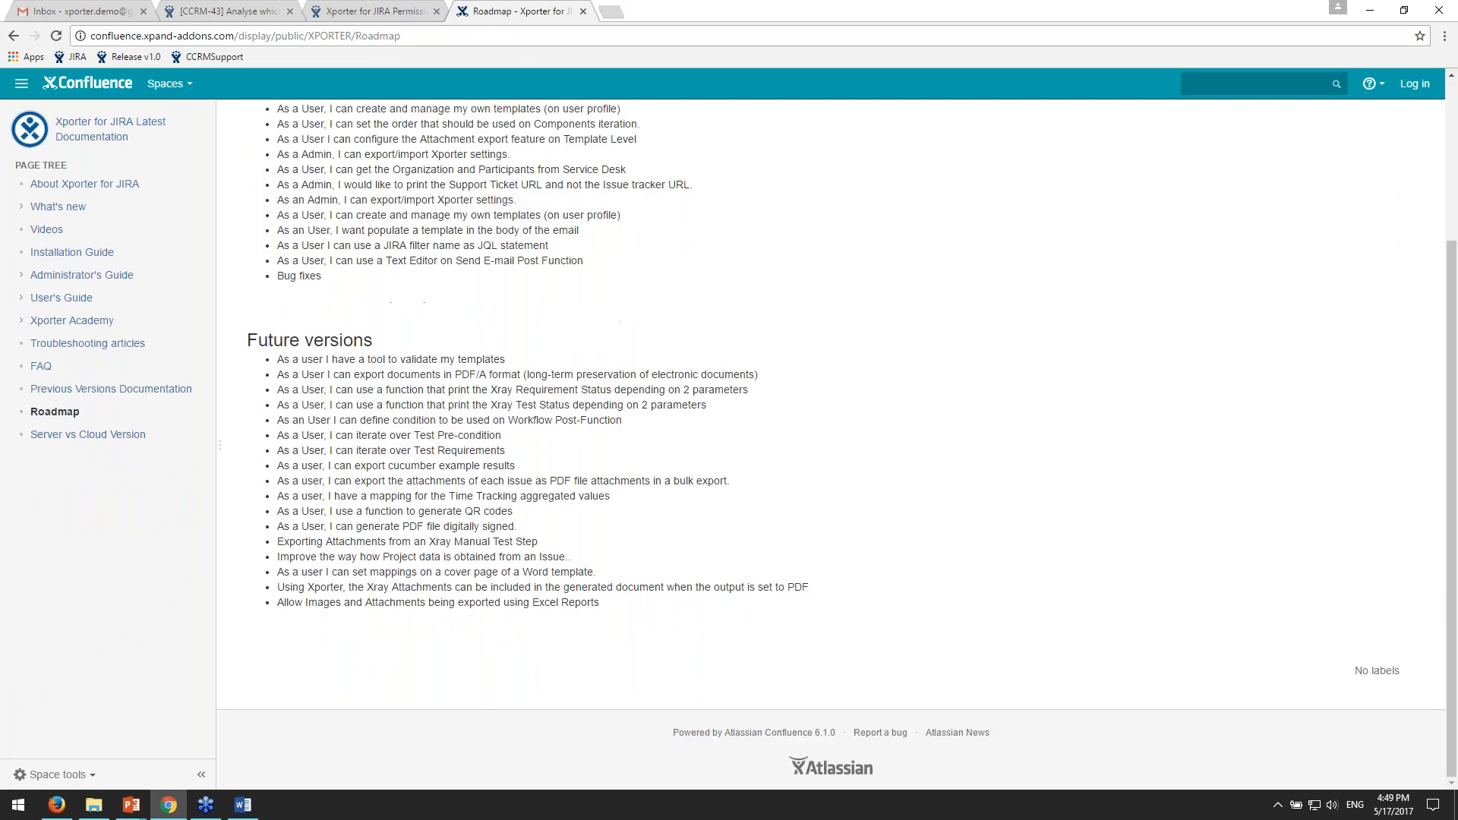
scroll(741, 571, "up", 3)
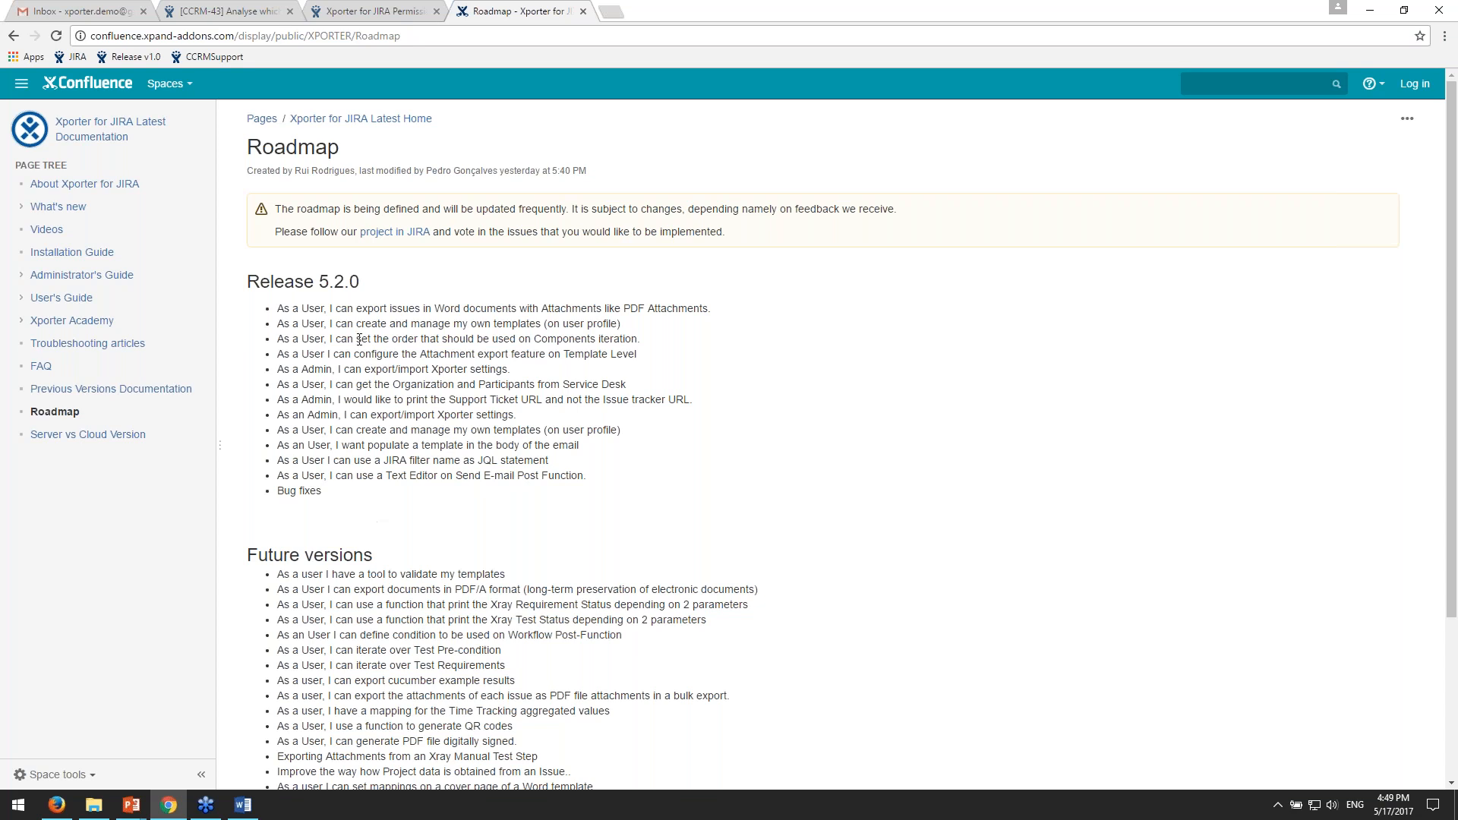
left_click_drag(277, 309, 559, 310)
left_click(560, 313)
left_click_drag(284, 282, 360, 282)
scroll(359, 282, "down", 1)
left_click(645, 722)
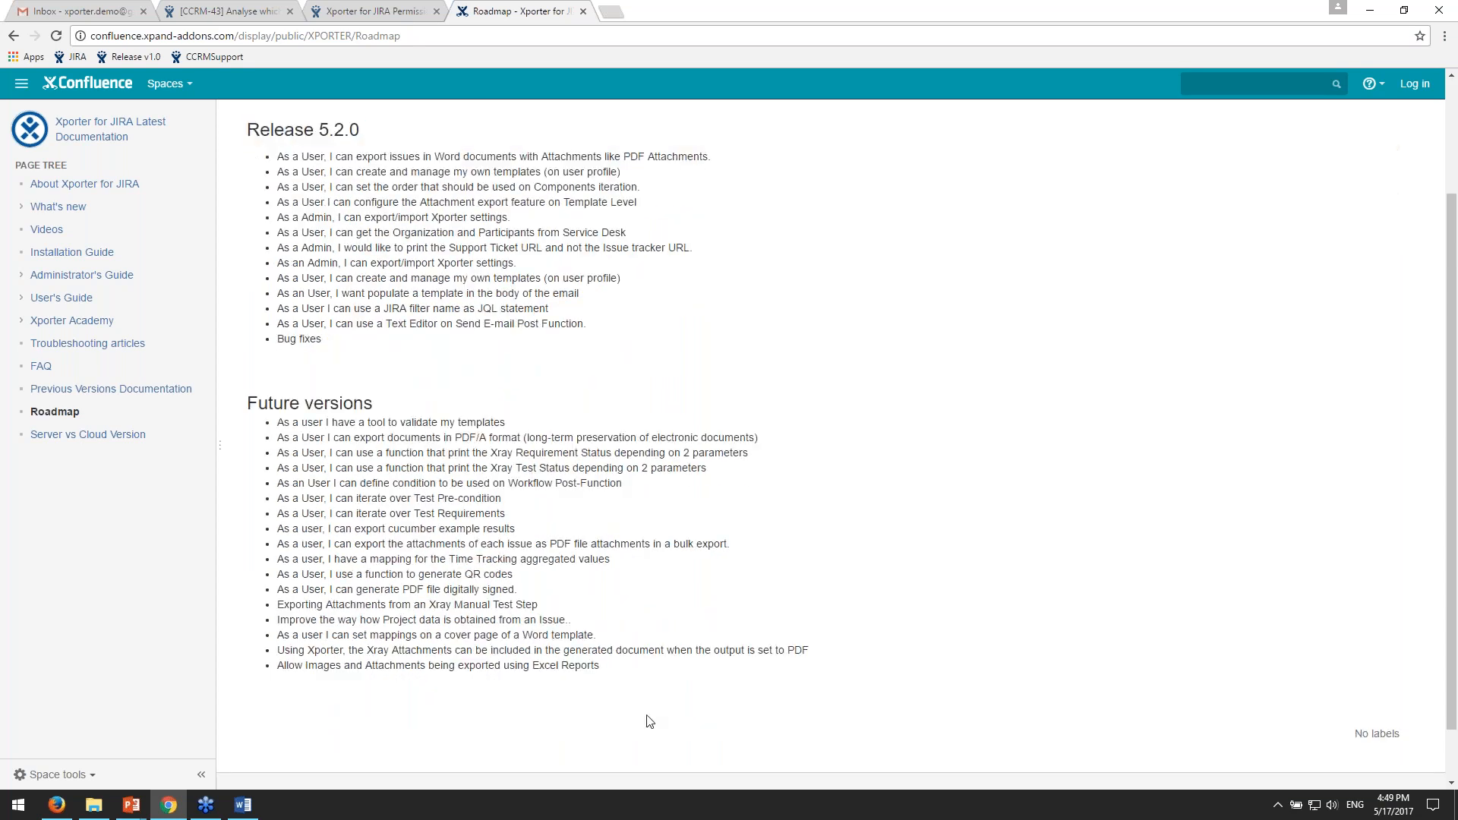
scroll(450, 578, "up", 2)
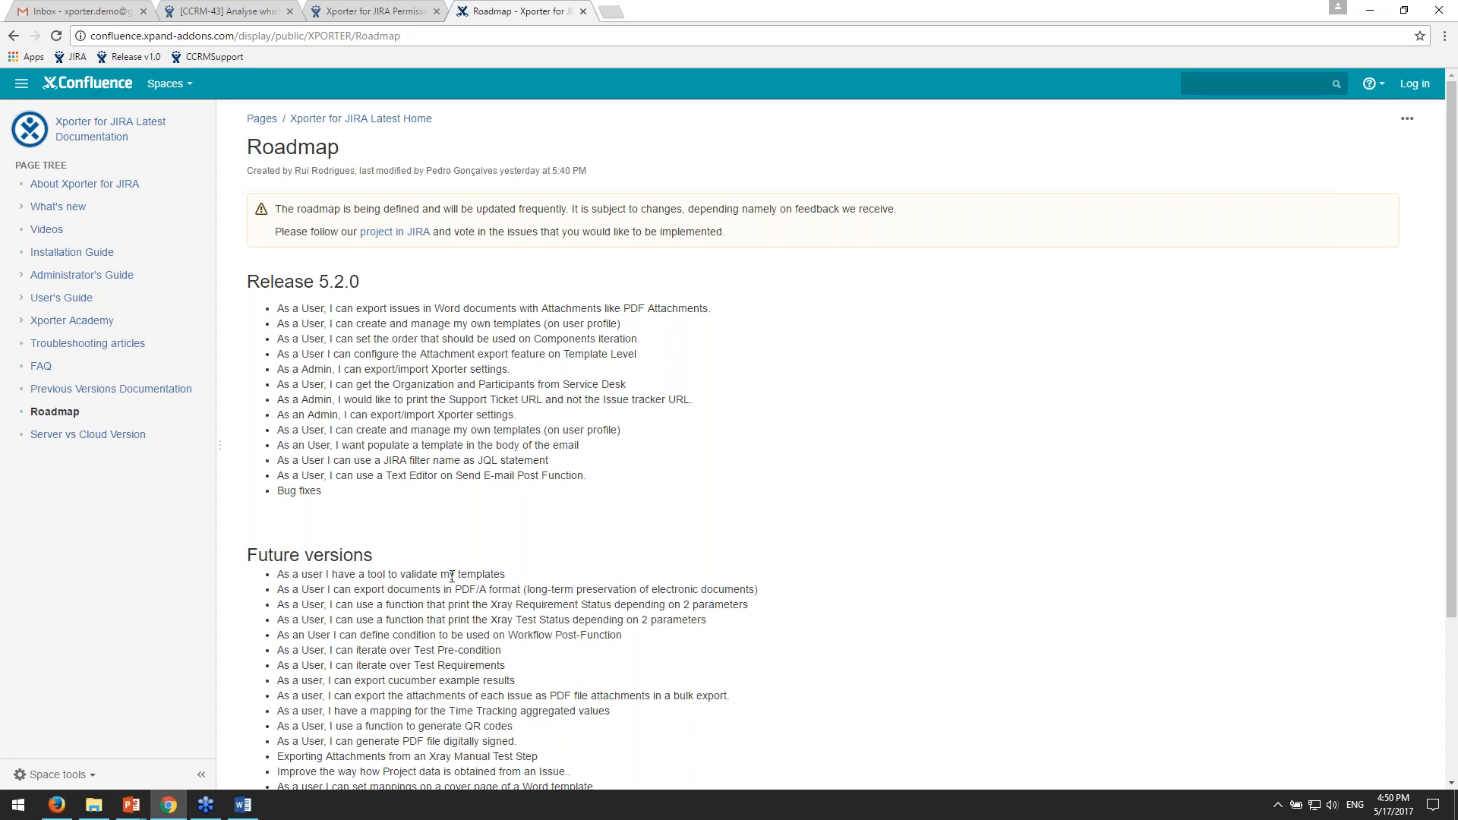
scroll(550, 526, "down", 1)
scroll(549, 526, "down", 1)
- Open the Server vs Cloud Version documentation page, and compare the features available in each version
scroll(550, 526, "up", 1)
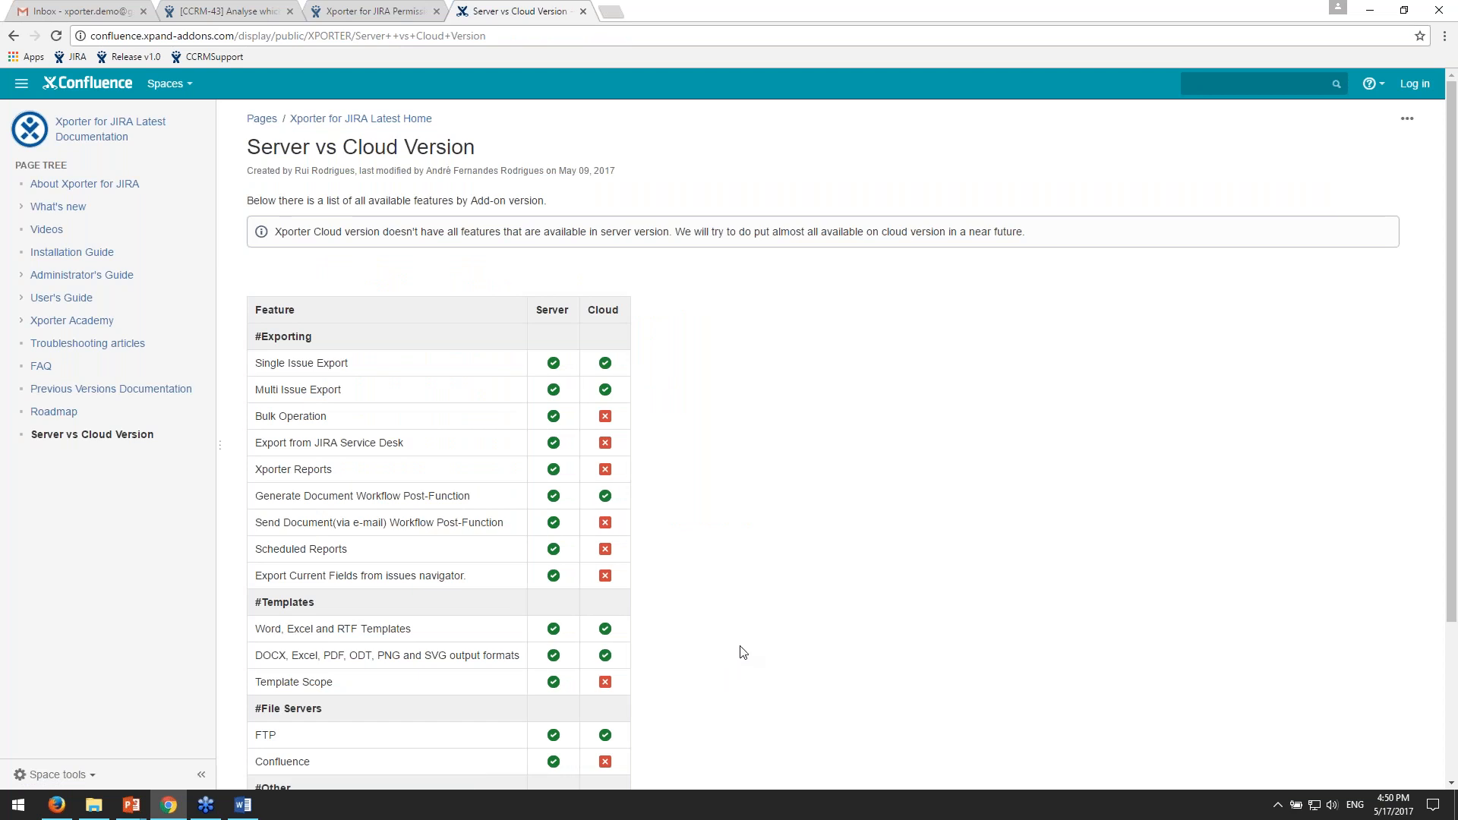
scroll(778, 696, "down", 1)
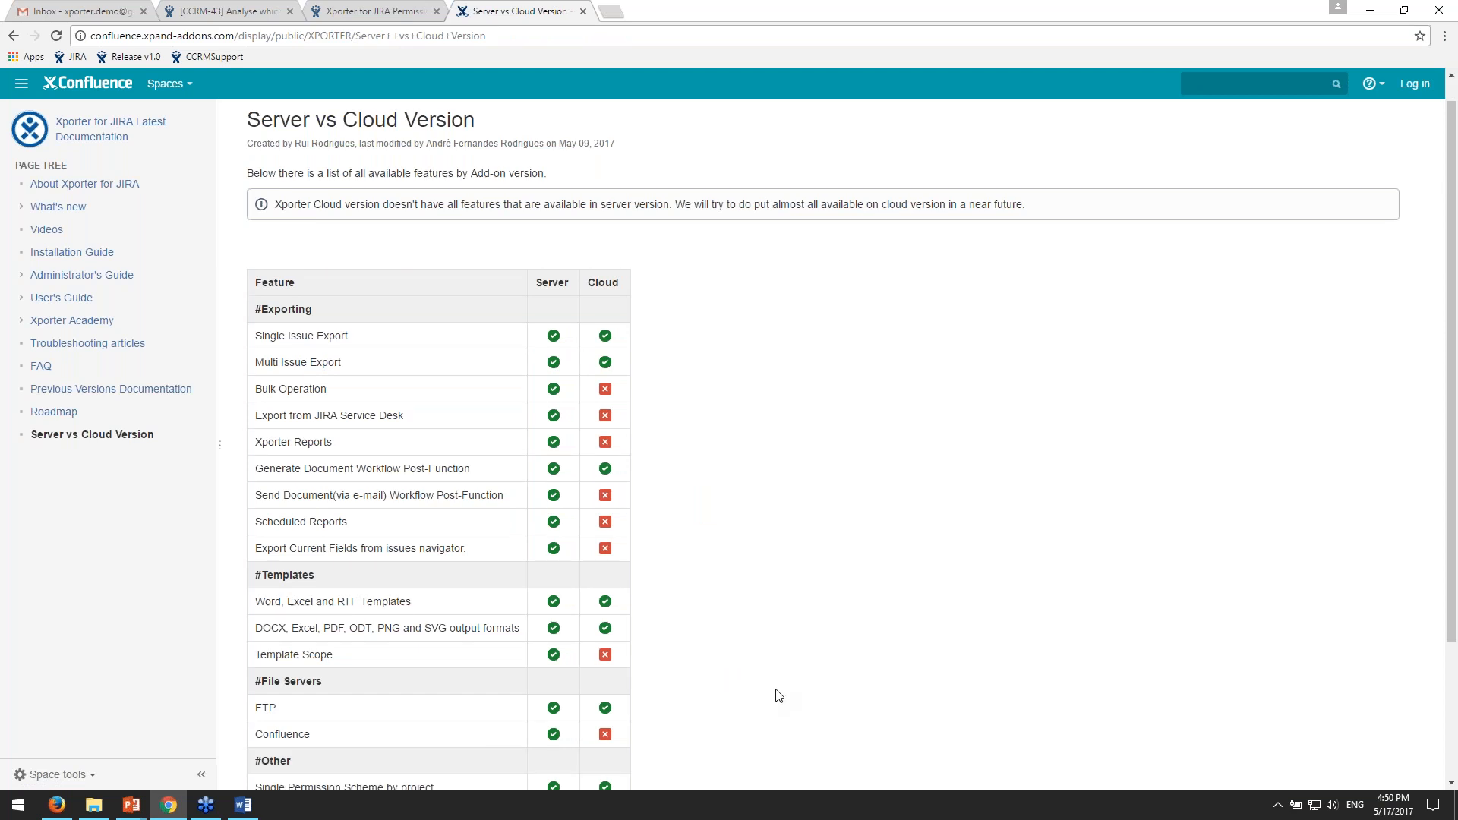
scroll(779, 696, "down", 1)
scroll(536, 507, "down", 2)
scroll(548, 553, "up", 2)
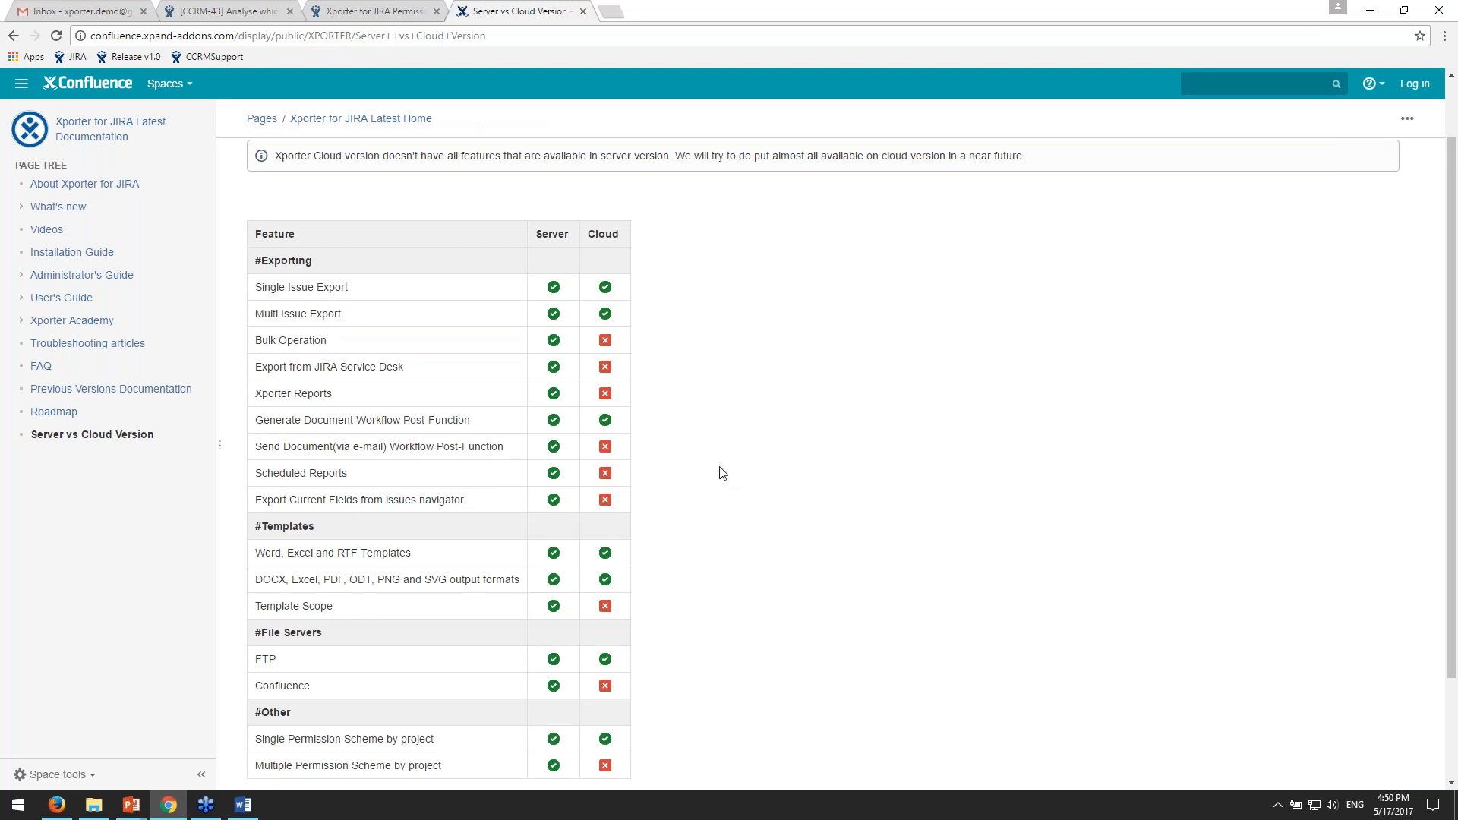
scroll(1051, 609, "down", 1)
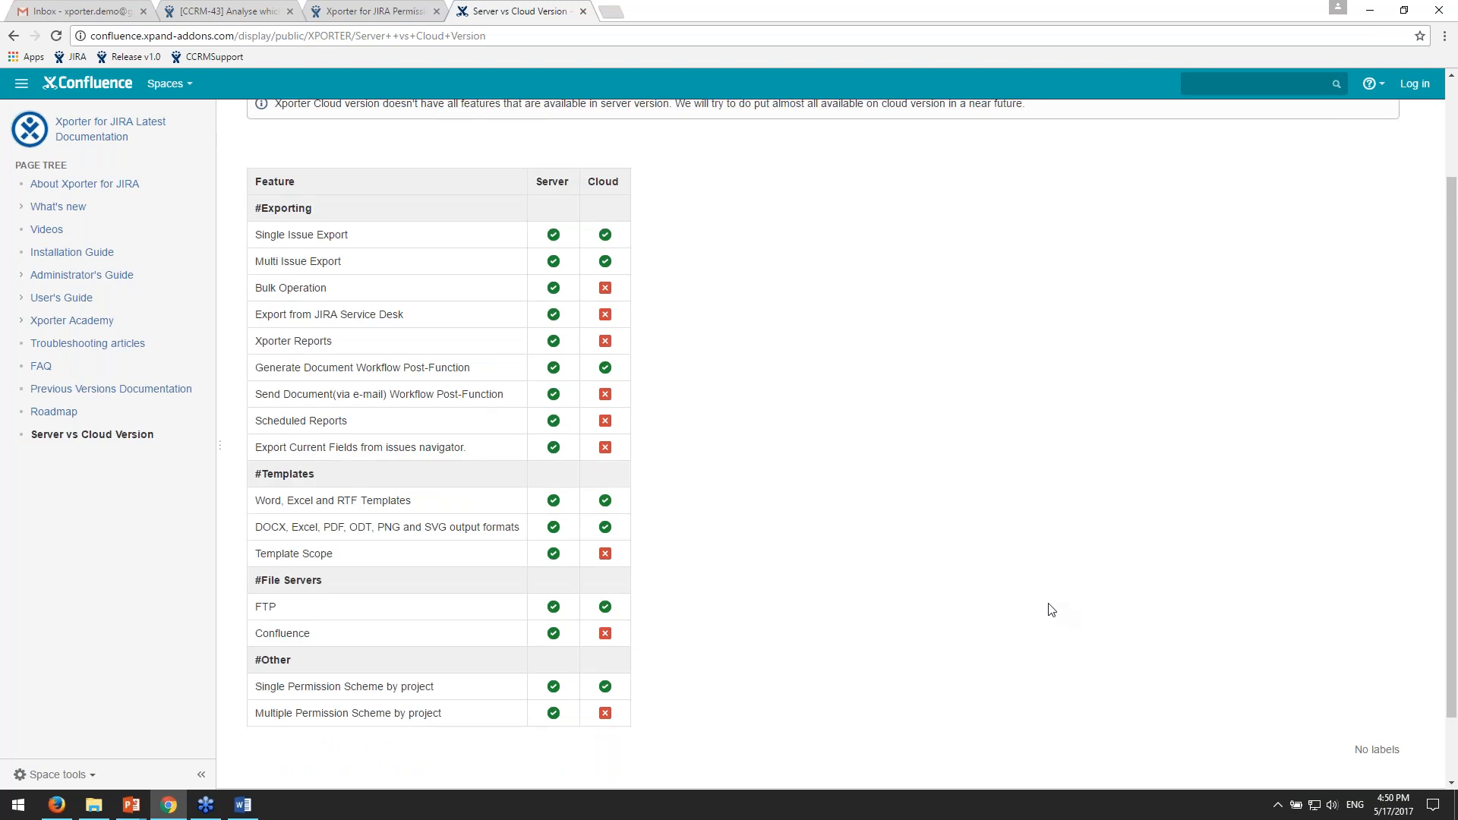
scroll(1050, 609, "down", 1)
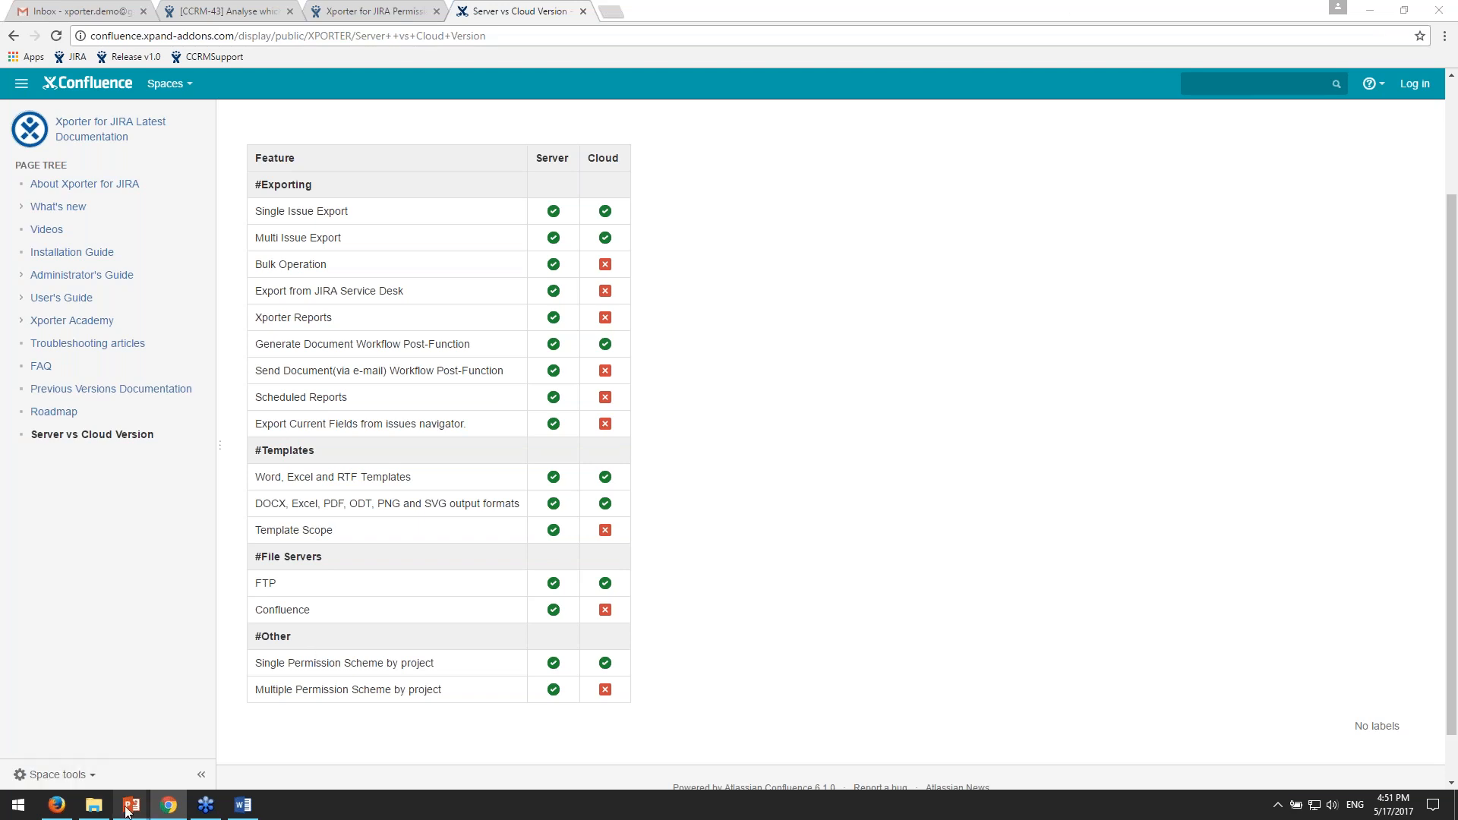
- Switch to the running PowerPoint slide show, look ahead to the Additional Resources slide, and return to the Agenda slide
mouse_move(127, 811)
mouse_move(118, 760)
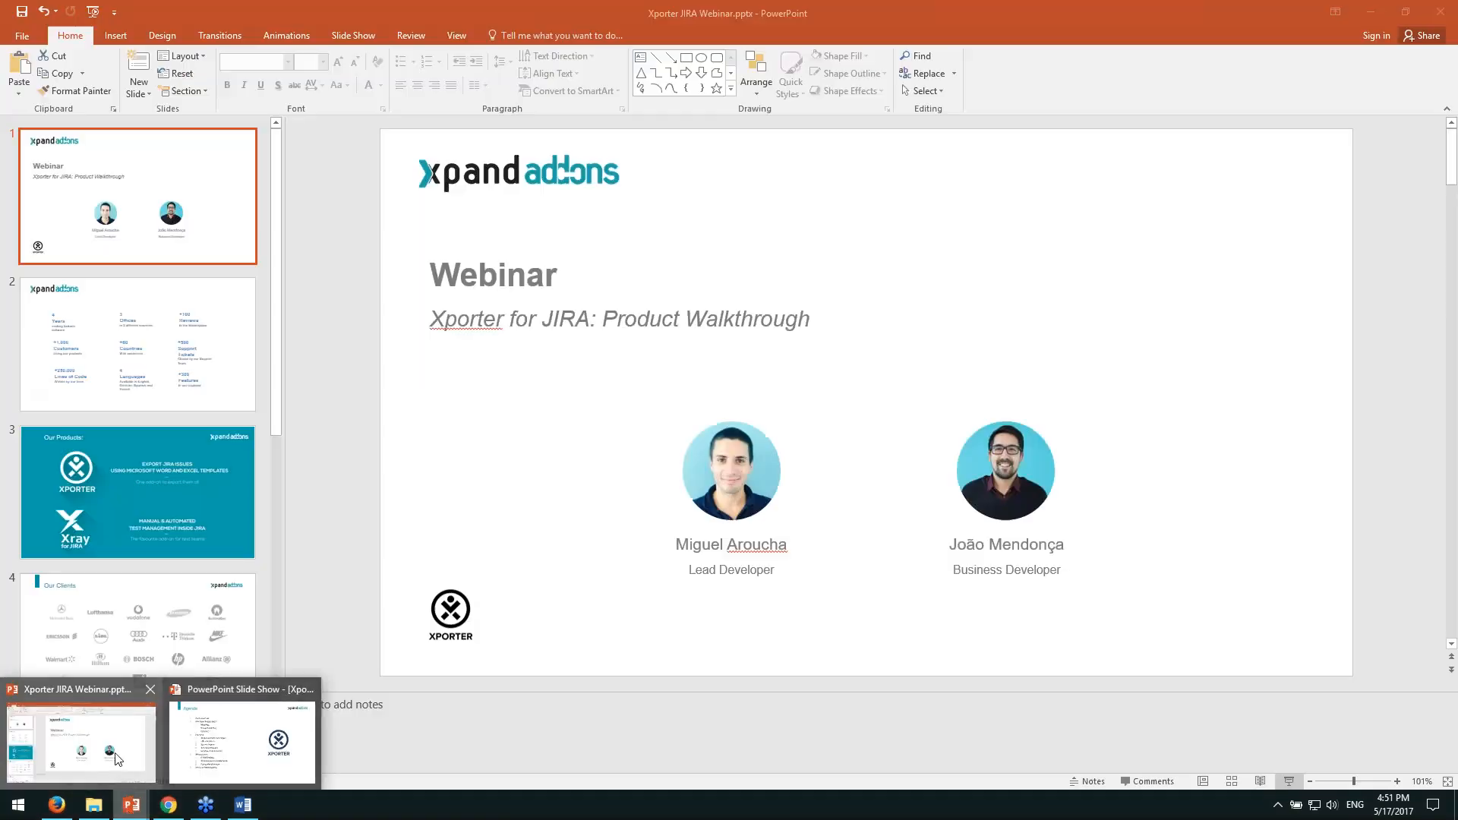
left_click(238, 745)
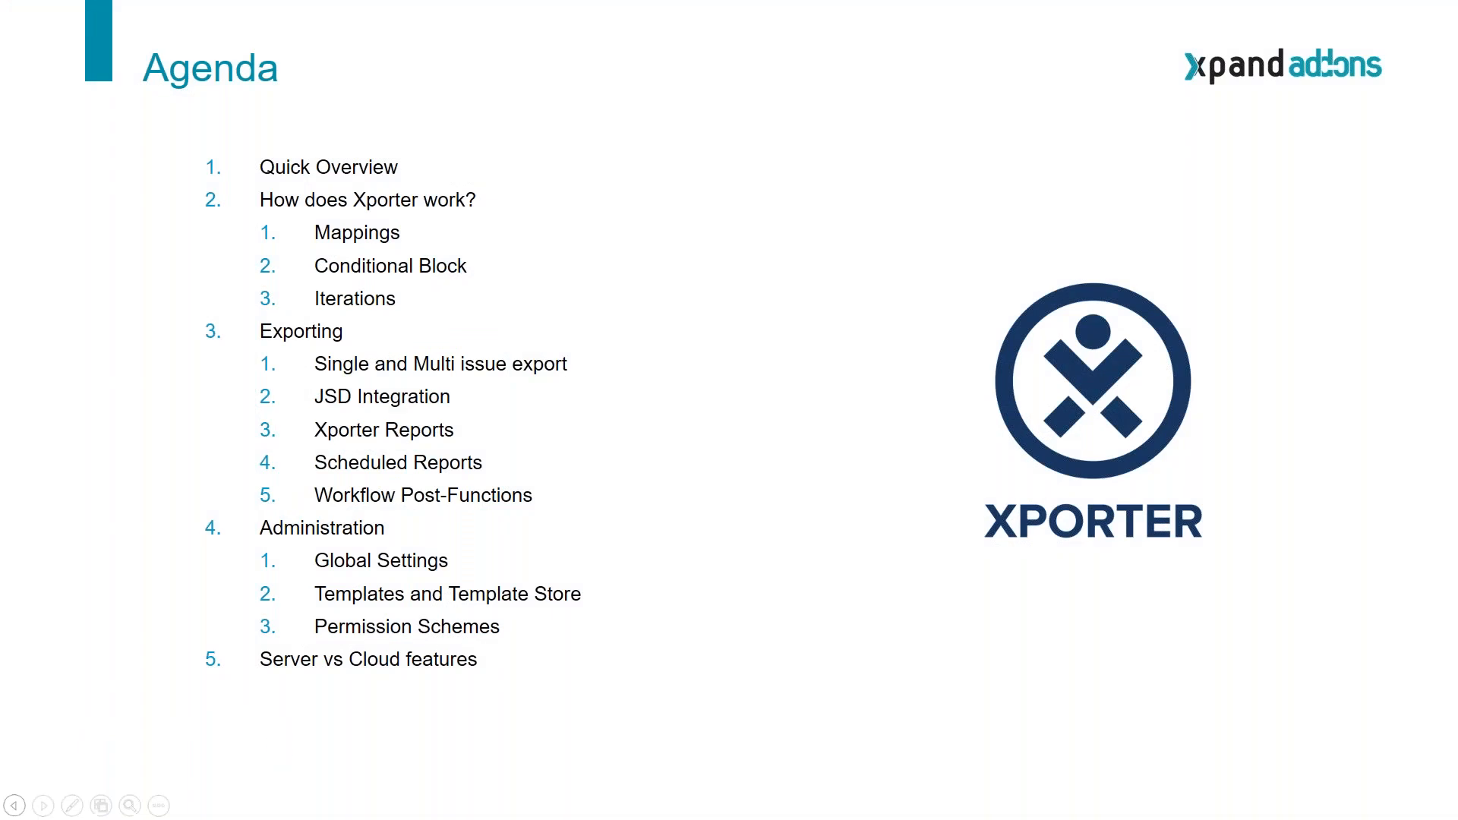
key("Right")
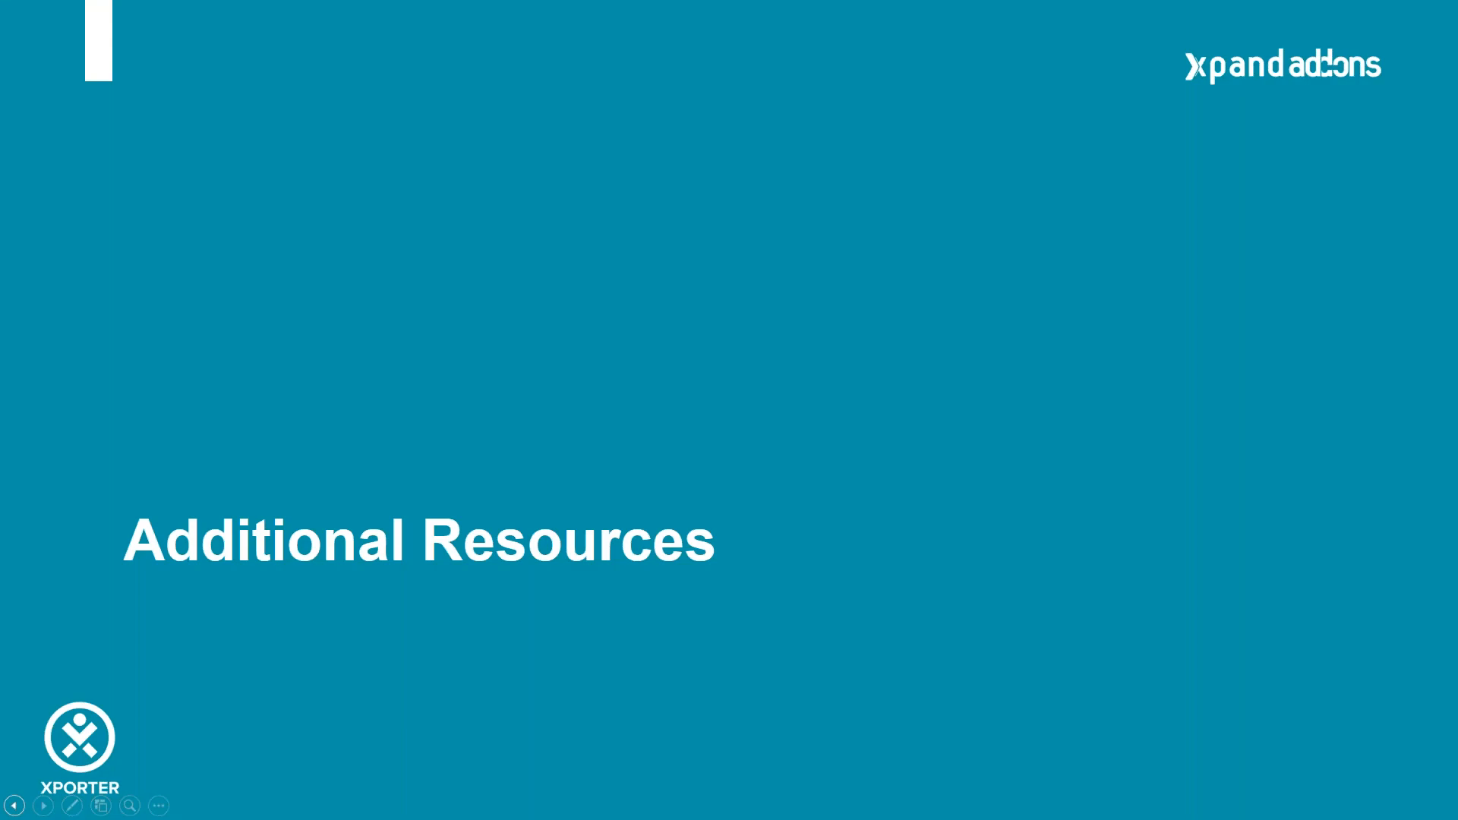
key("Left")
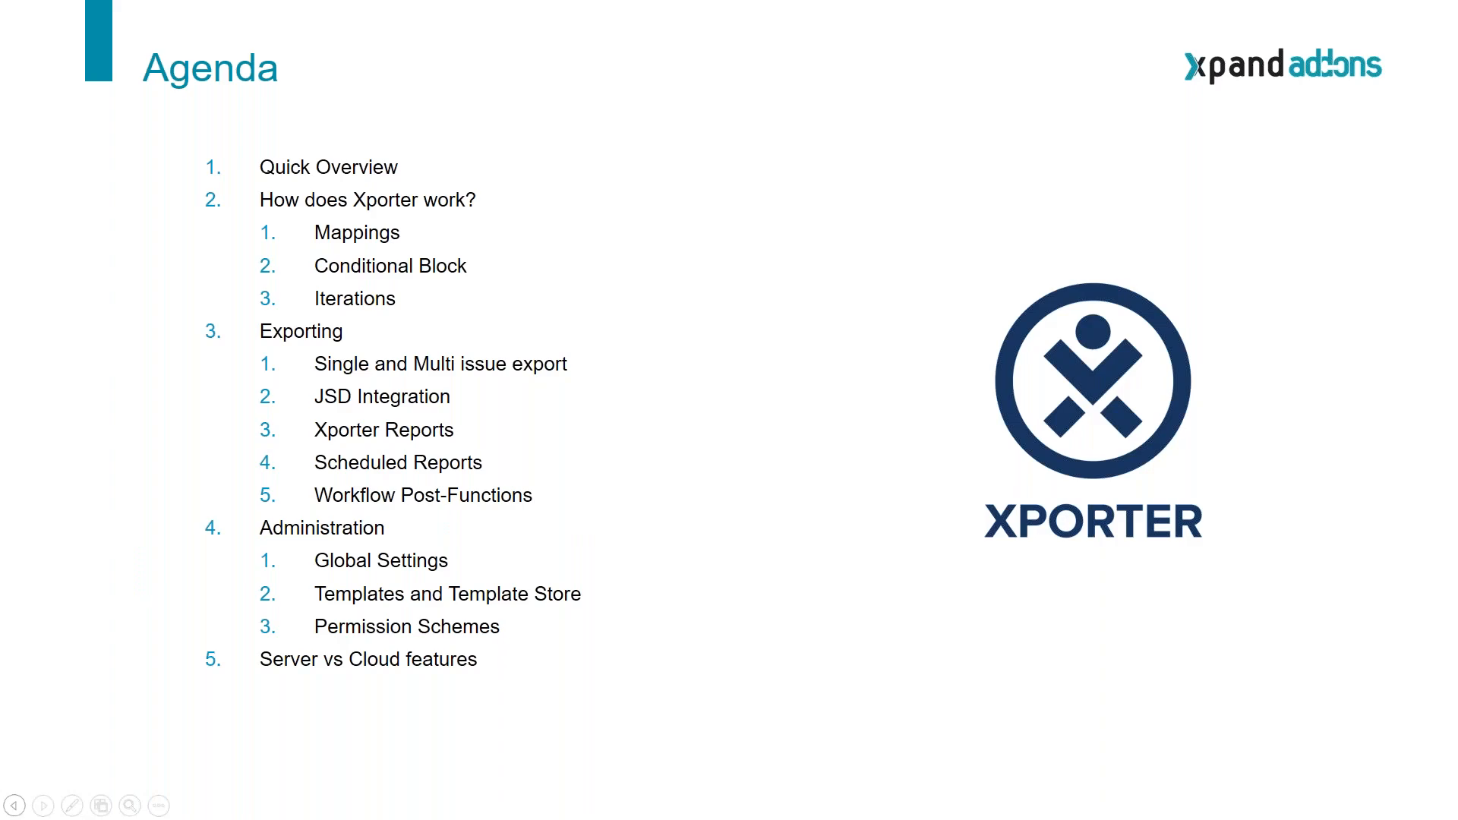